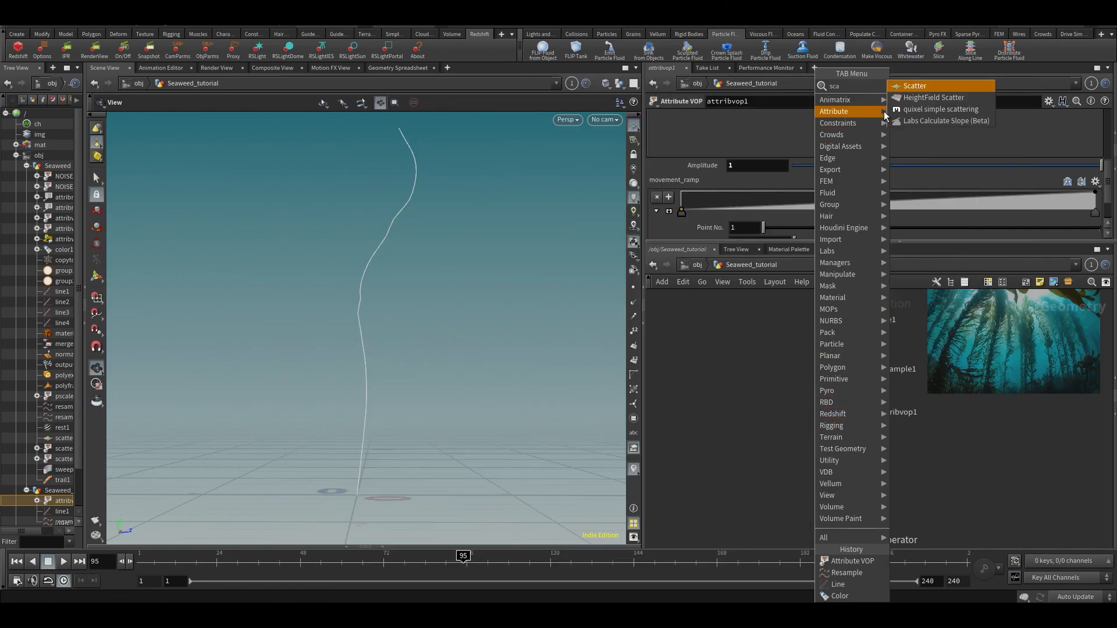
# Add a Scatter node fed by the output of resample1 and make it the displayed node.
pyautogui.click(910, 86)
pyautogui.click(773, 442)
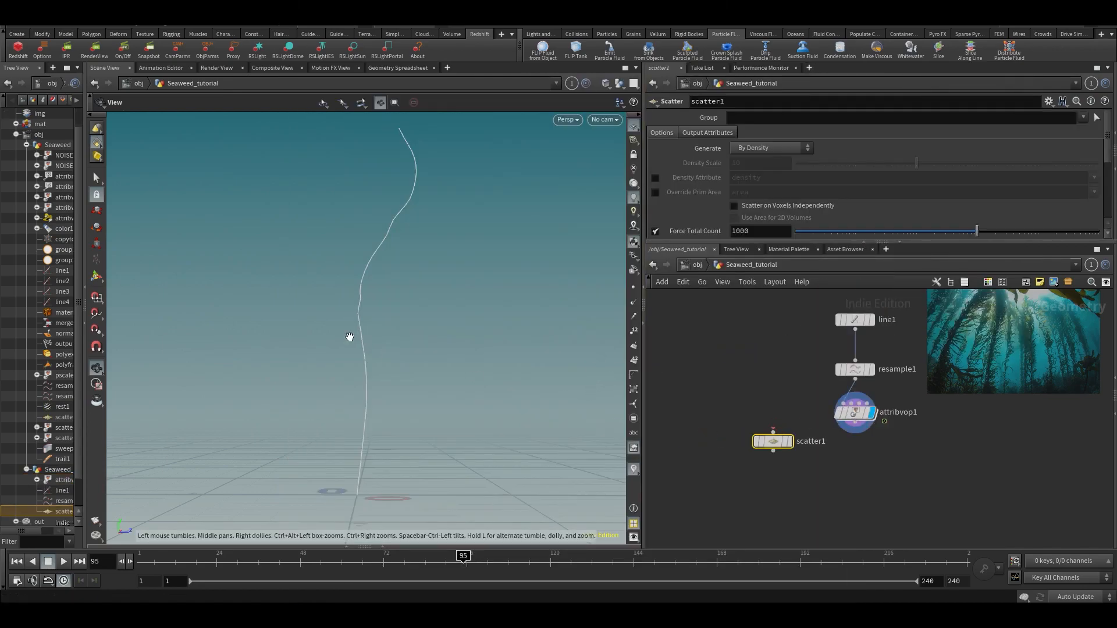
pyautogui.moveTo(780, 442)
pyautogui.mouseDown()
pyautogui.moveTo(780, 466)
pyautogui.moveTo(773, 453)
pyautogui.mouseUp()
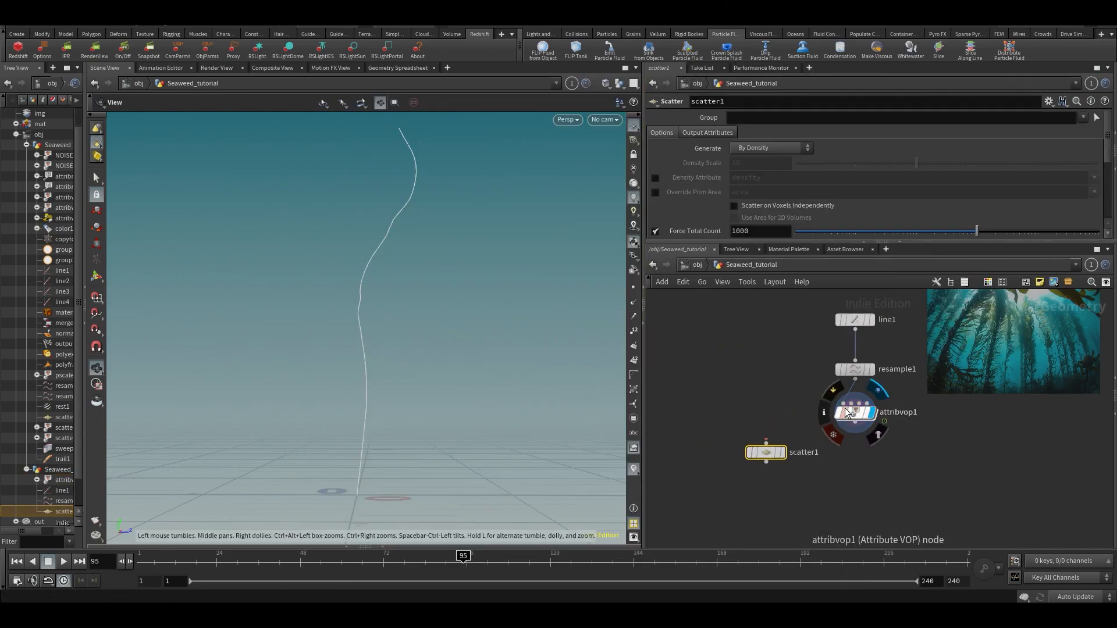
pyautogui.moveTo(852, 415); pyautogui.dragTo(884, 423)
pyautogui.click(855, 381)
pyautogui.click(766, 441)
pyautogui.click(782, 452)
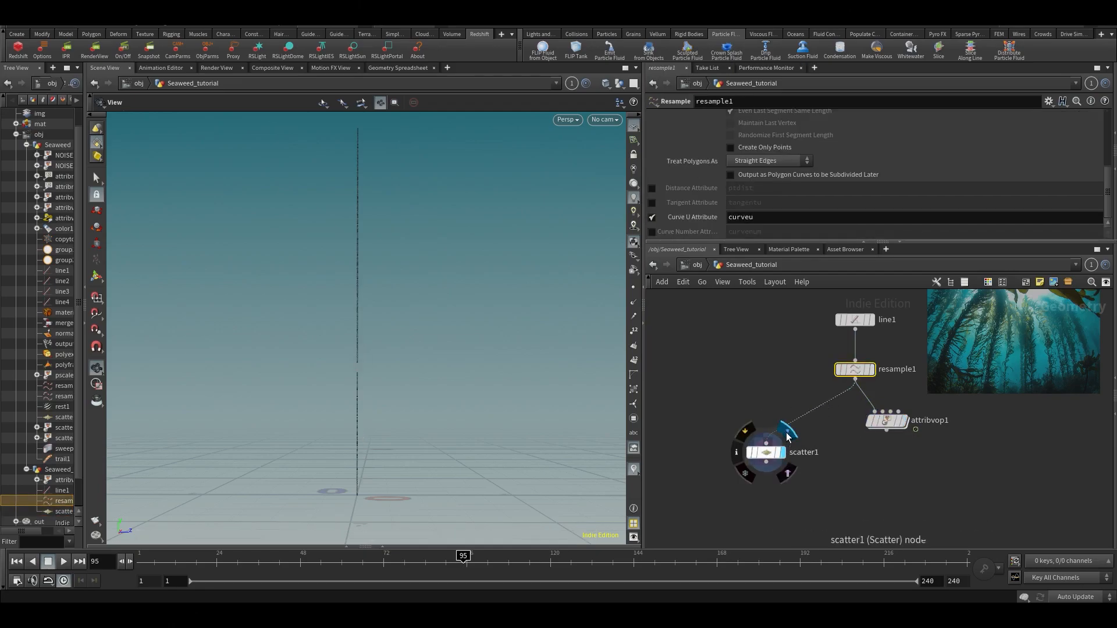
pyautogui.moveTo(748, 454); pyautogui.dragTo(732, 431)
# Set the scatter's Force Total Count to 40 and turn off Relax Iterations.
pyautogui.moveTo(916, 227); pyautogui.dragTo(898, 241)
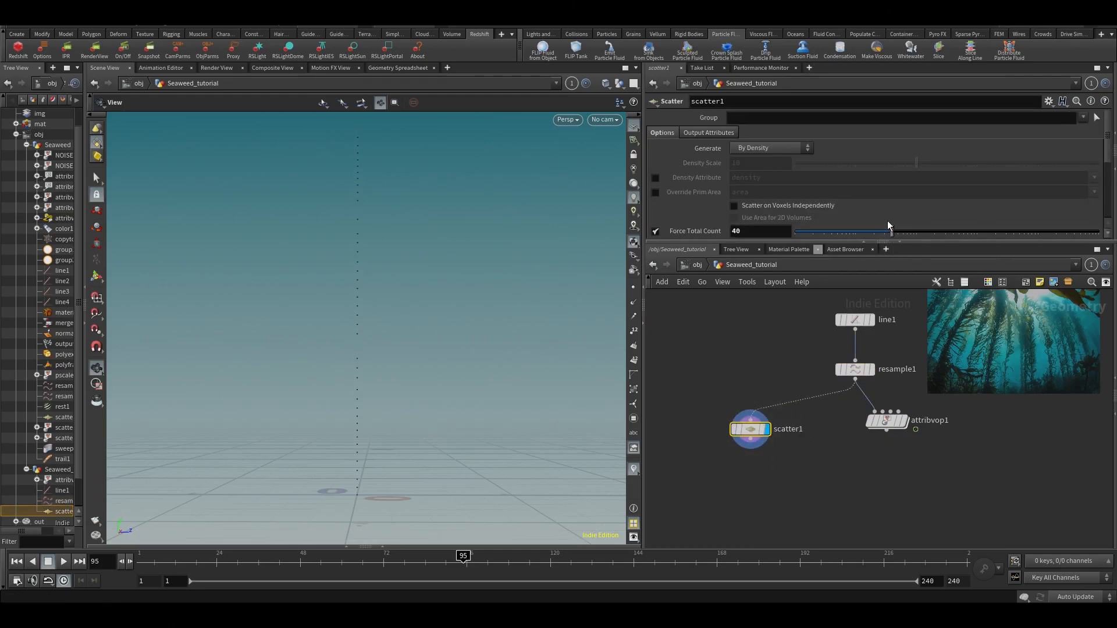
pyautogui.scroll(-5, 886, 220)
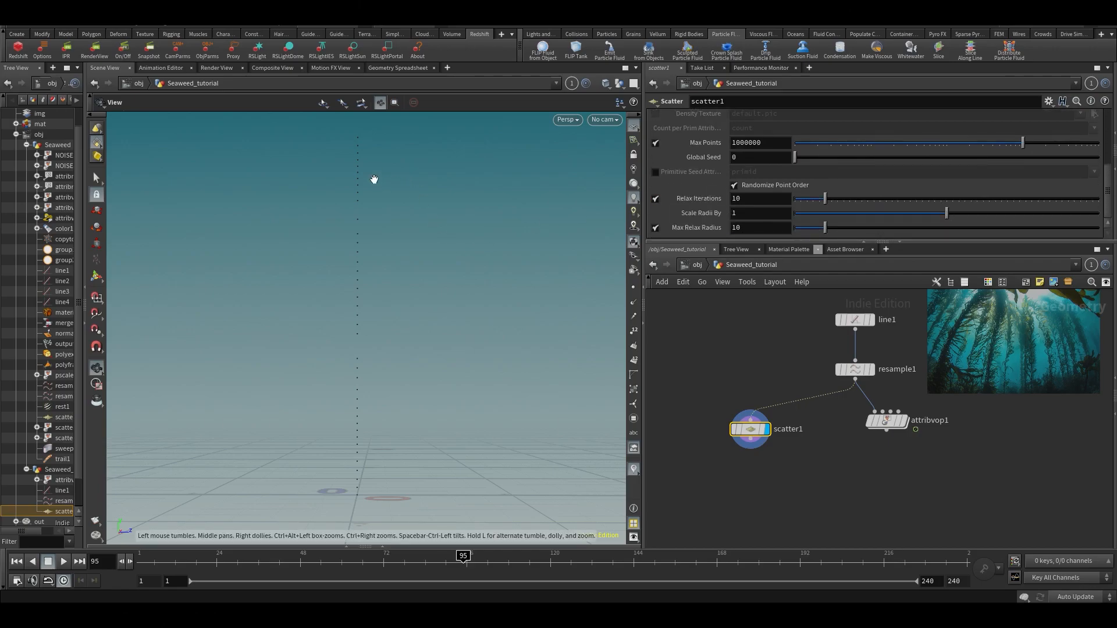
pyautogui.moveTo(833, 198); pyautogui.dragTo(1115, 199)
pyautogui.hotkey('ctrl', 'z')
pyautogui.hotkey('ctrl', 'z')
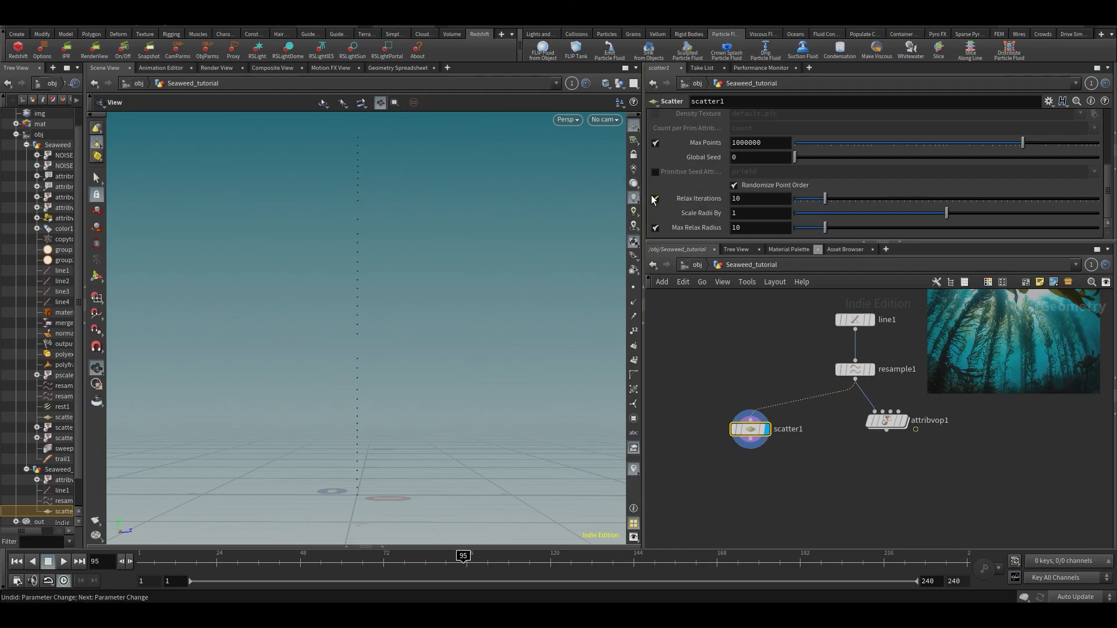
pyautogui.click(652, 198)
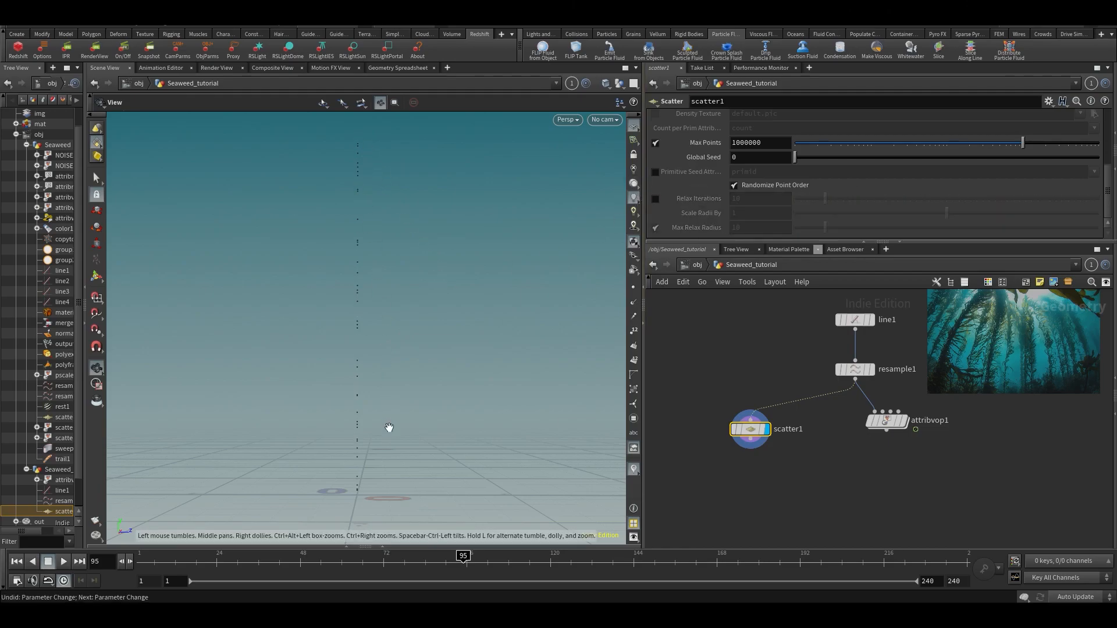
# Narrow the network editor to expose the neighbouring pane and move the timeline to frame 44.
pyautogui.moveTo(1114, 372); pyautogui.dragTo(1032, 377)
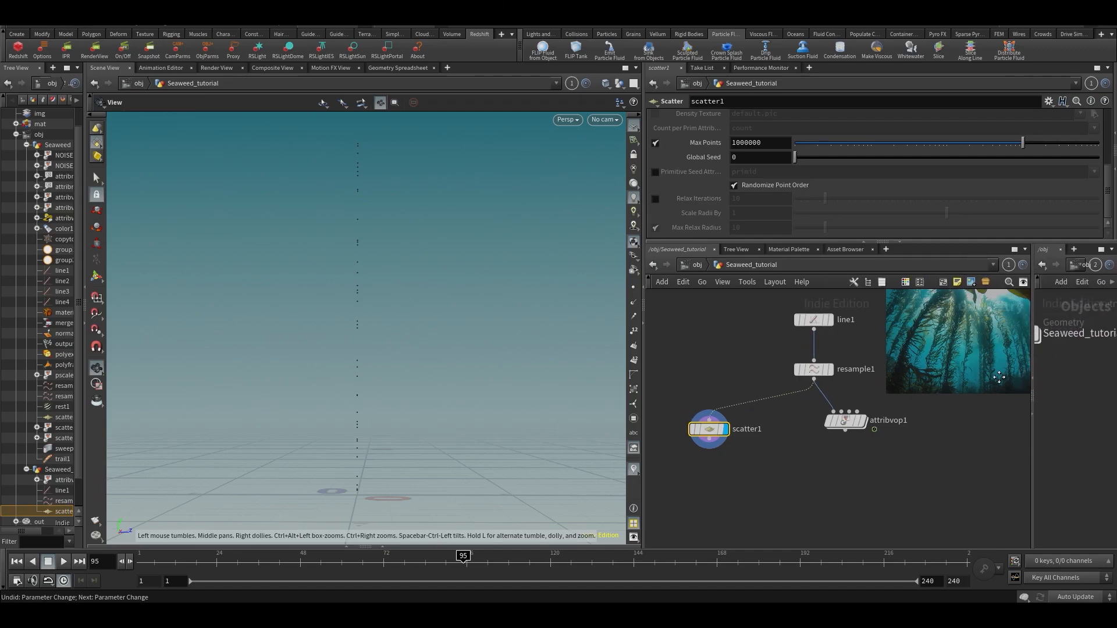
pyautogui.scroll(5, 998, 378)
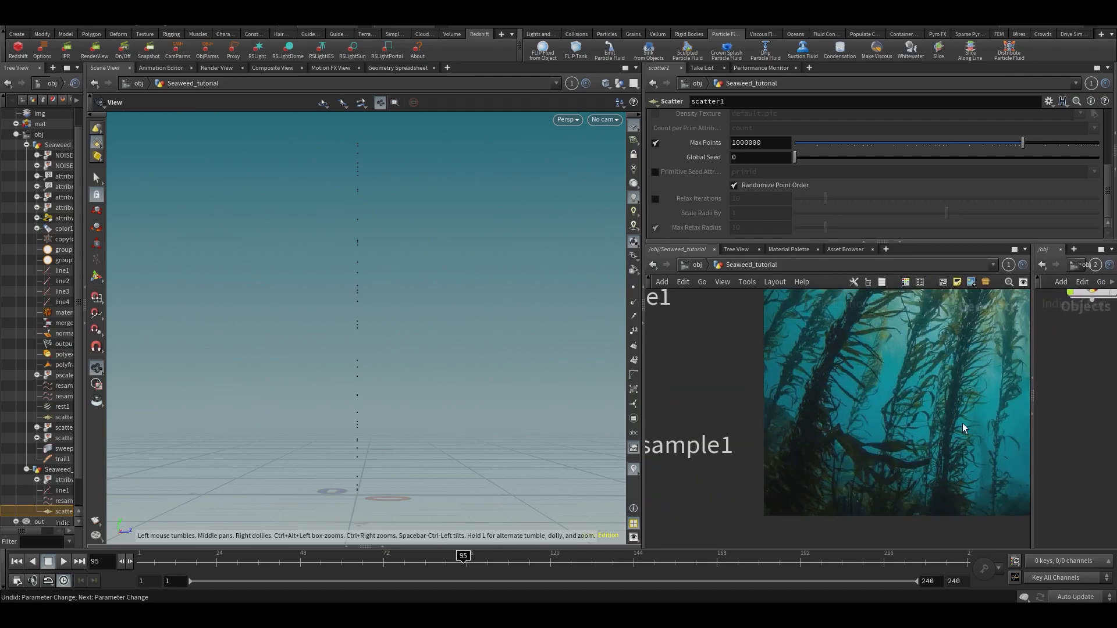
pyautogui.scroll(-5, 931, 395)
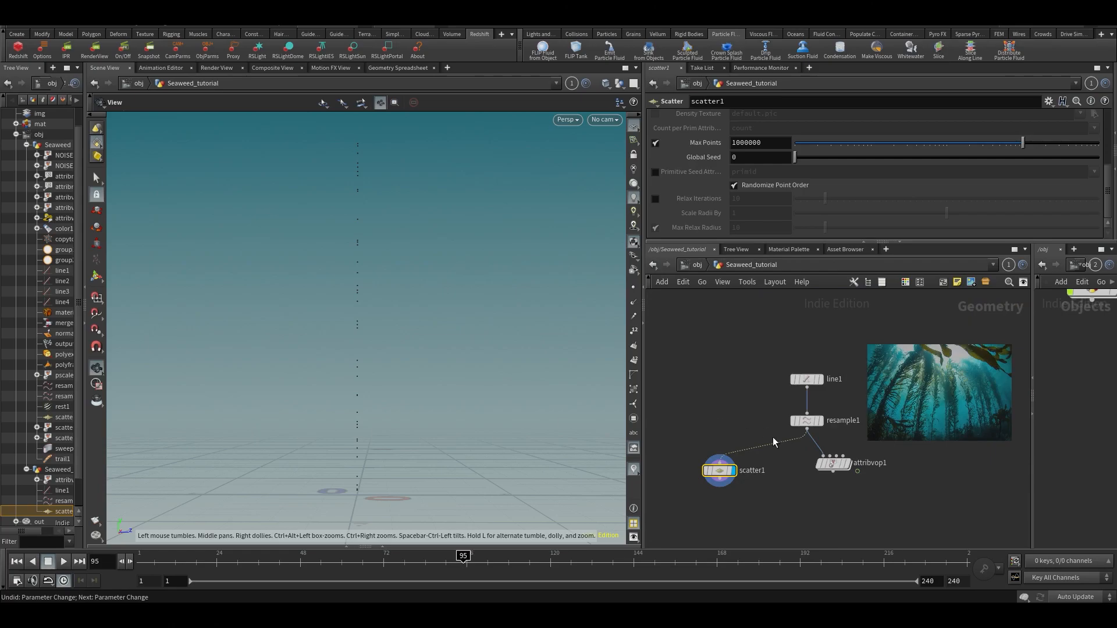
pyautogui.moveTo(859, 404); pyautogui.dragTo(875, 393, button='middle')
pyautogui.hotkey('ctrl', 's')
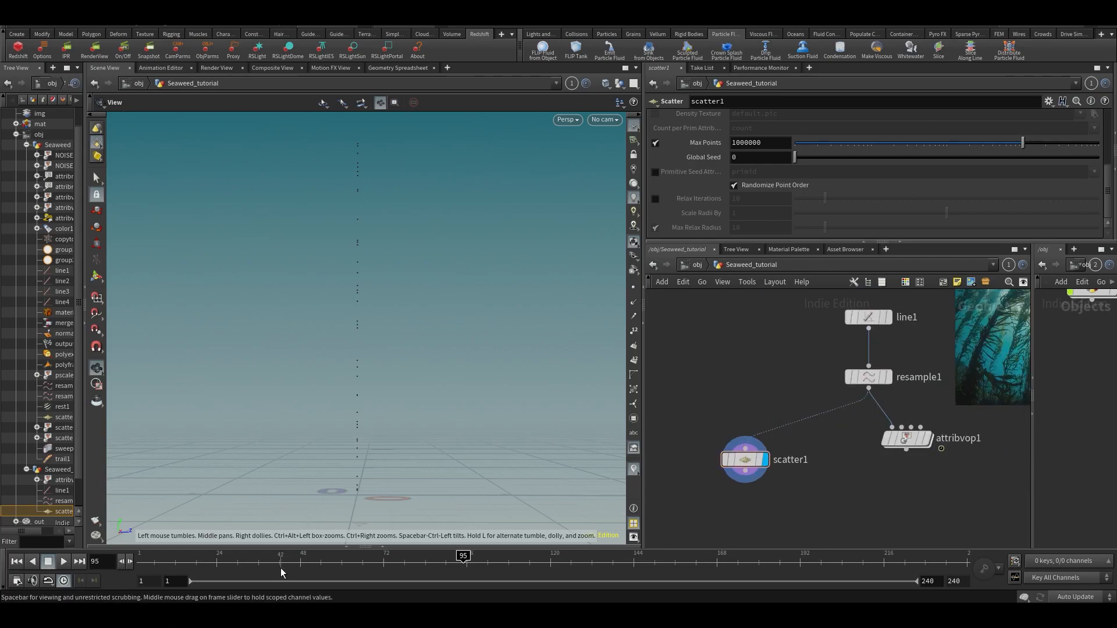
pyautogui.click(284, 568)
# Examine how the leaves are distributed along the stalks in the seaweed reference image.
pyautogui.moveTo(1001, 425); pyautogui.dragTo(921, 454, button='middle')
pyautogui.scroll(5, 976, 422)
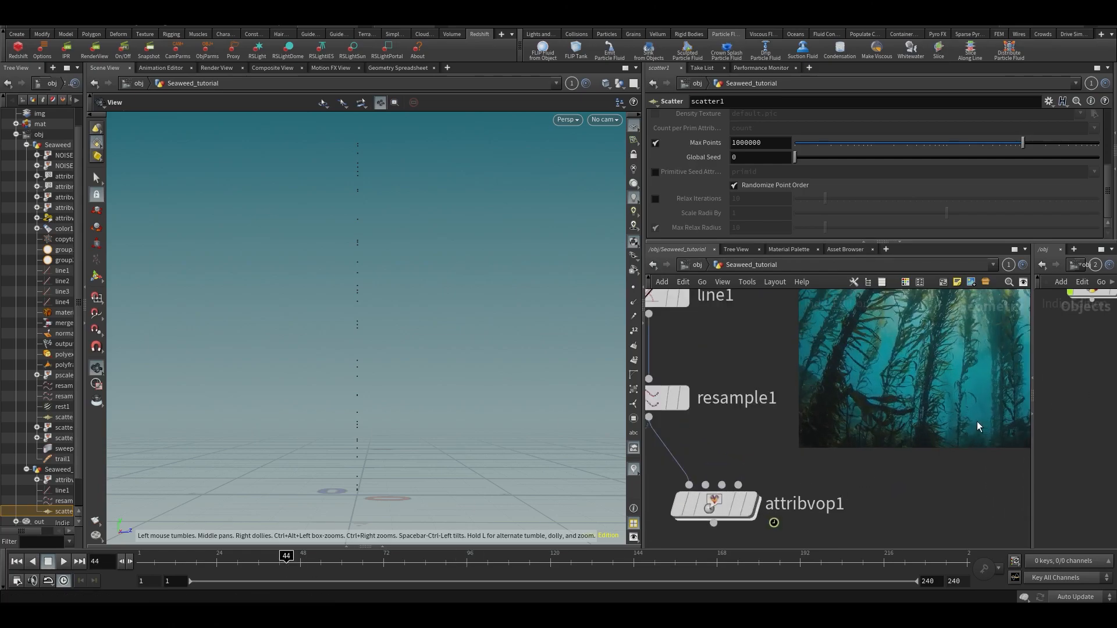
pyautogui.moveTo(975, 426); pyautogui.dragTo(859, 412, button='middle')
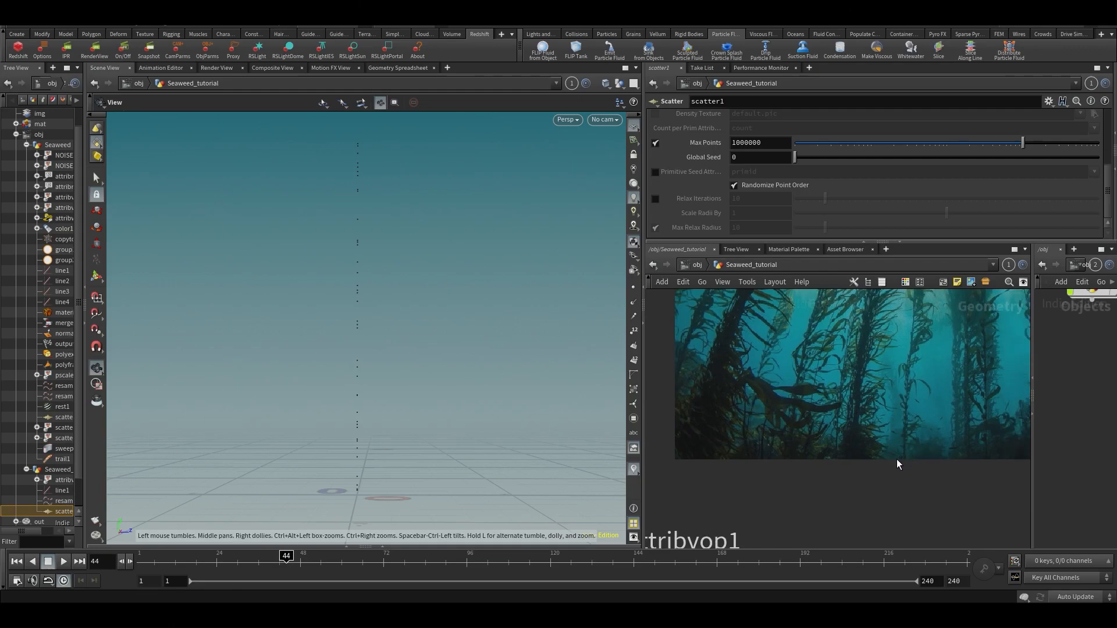
pyautogui.scroll(3, 929, 349)
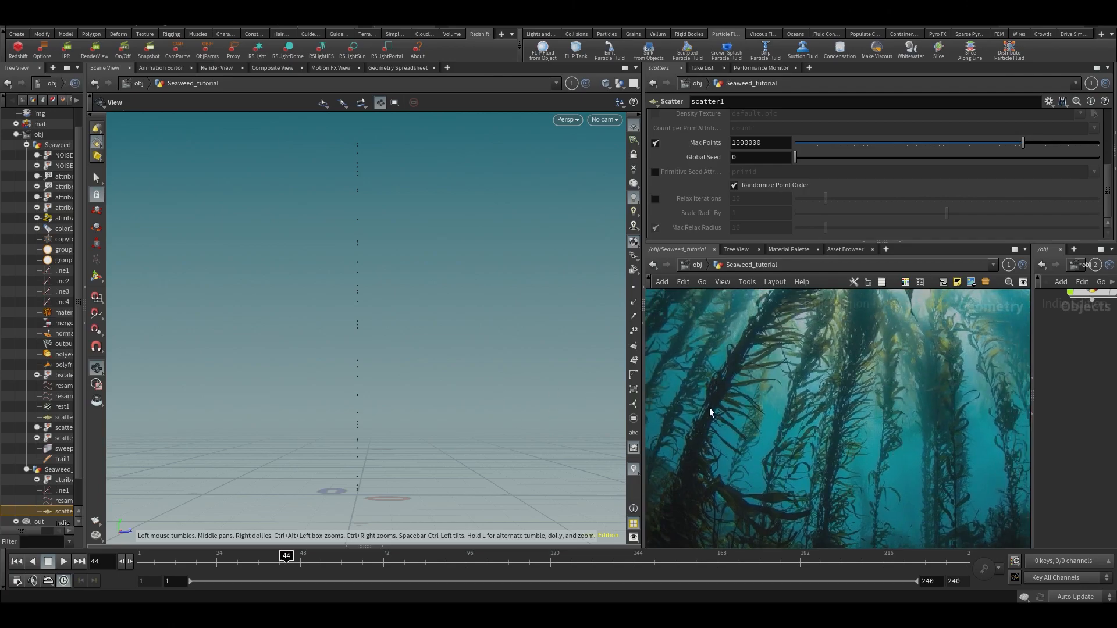
pyautogui.moveTo(710, 407); pyautogui.dragTo(1041, 355, button='middle')
pyautogui.scroll(-1, 1041, 355)
pyautogui.scroll(-5, 929, 404)
pyautogui.moveTo(711, 407); pyautogui.dragTo(767, 310, button='middle')
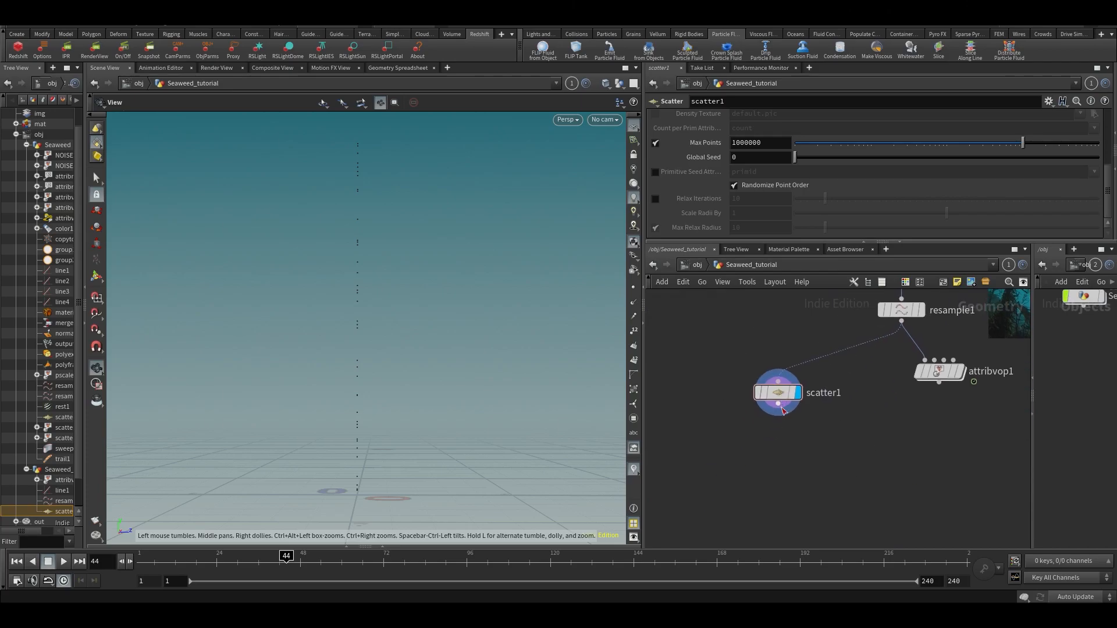
pyautogui.moveTo(861, 429); pyautogui.dragTo(837, 484, button='middle')
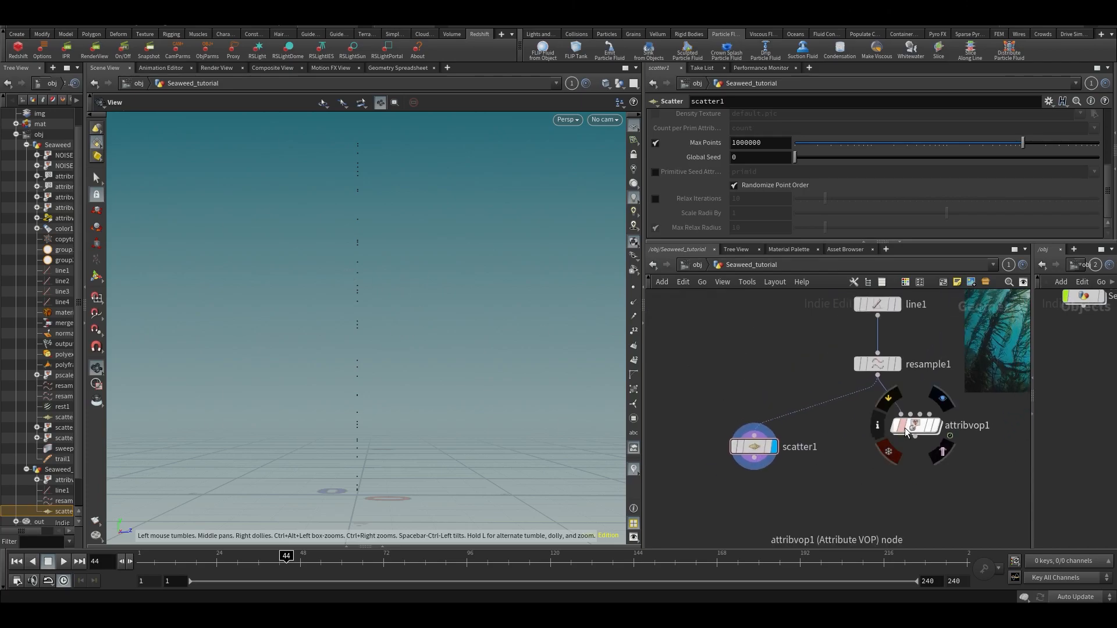
# Copy the Attribute VOP under resample1 and rename the original as movement.
pyautogui.moveTo(958, 416); pyautogui.dragTo(908, 431)
pyautogui.hotkey('ctrl', 'c')
pyautogui.doubleClick(965, 432)
pyautogui.write('movement')
pyautogui.press('Return')
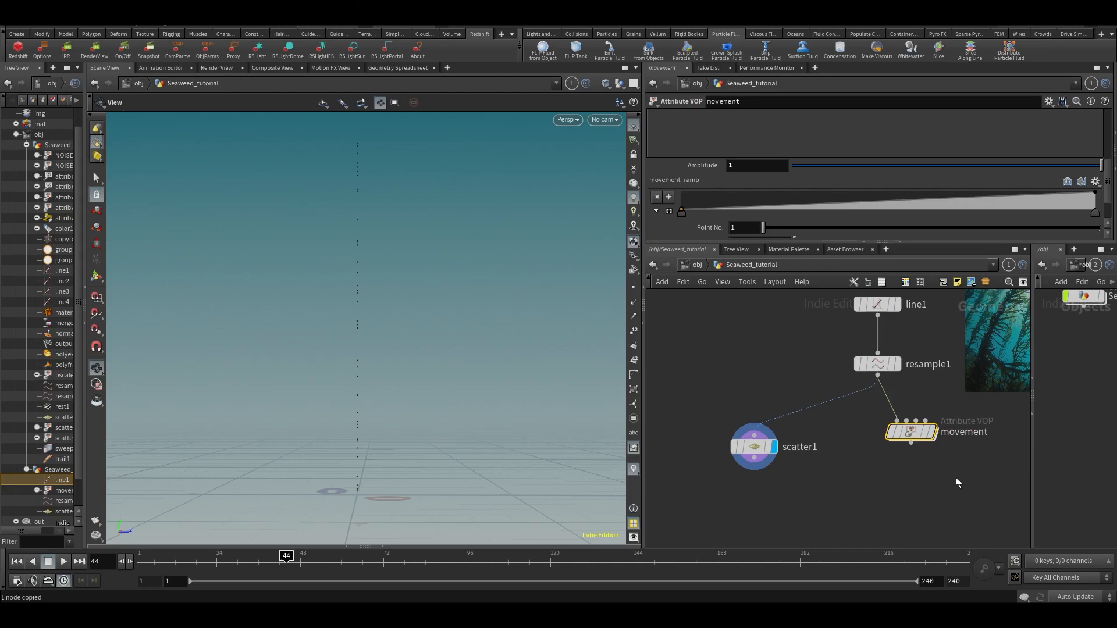
pyautogui.hotkey('ctrl', 'v')
pyautogui.moveTo(811, 416); pyautogui.dragTo(755, 396)
pyautogui.doubleClick(756, 396)
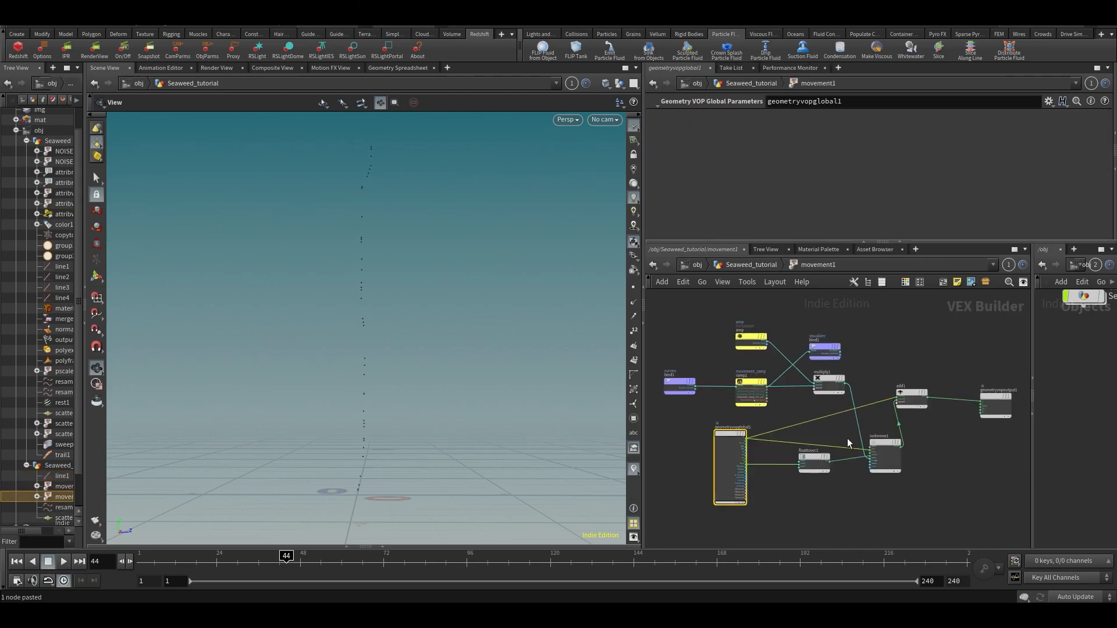
pyautogui.scroll(2, 785, 351)
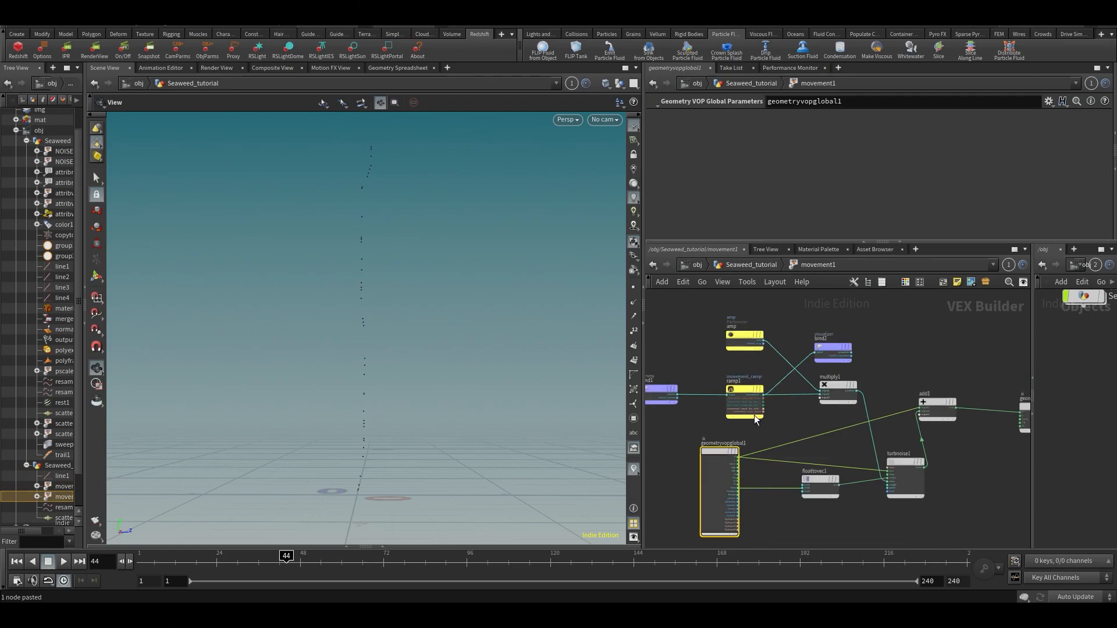
pyautogui.press('u')
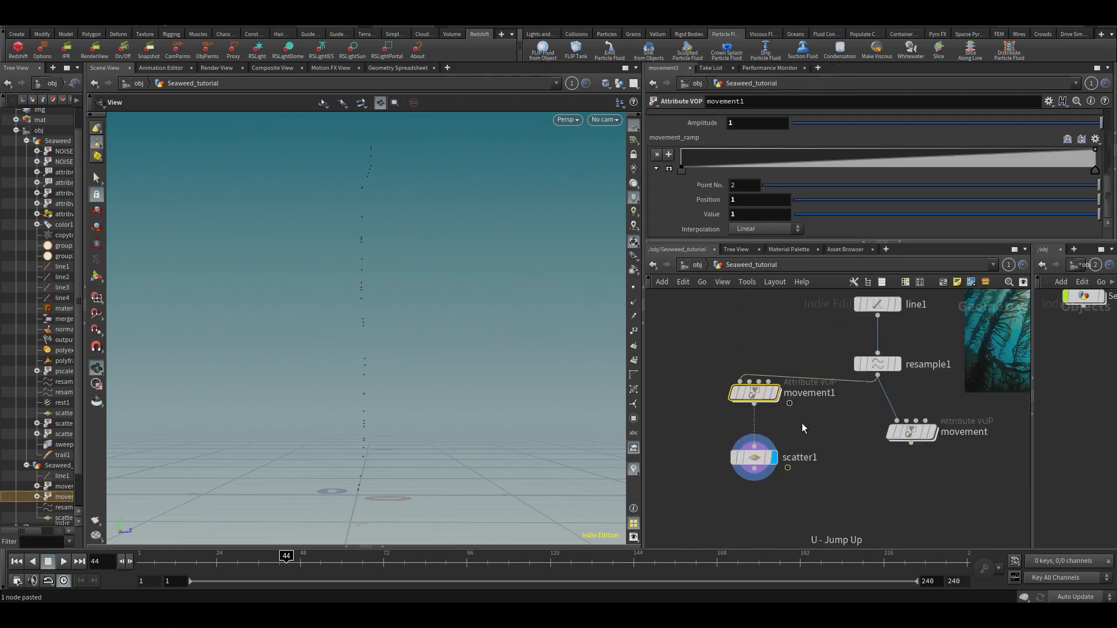
pyautogui.moveTo(718, 323); pyautogui.dragTo(781, 421)
pyautogui.press('Delete')
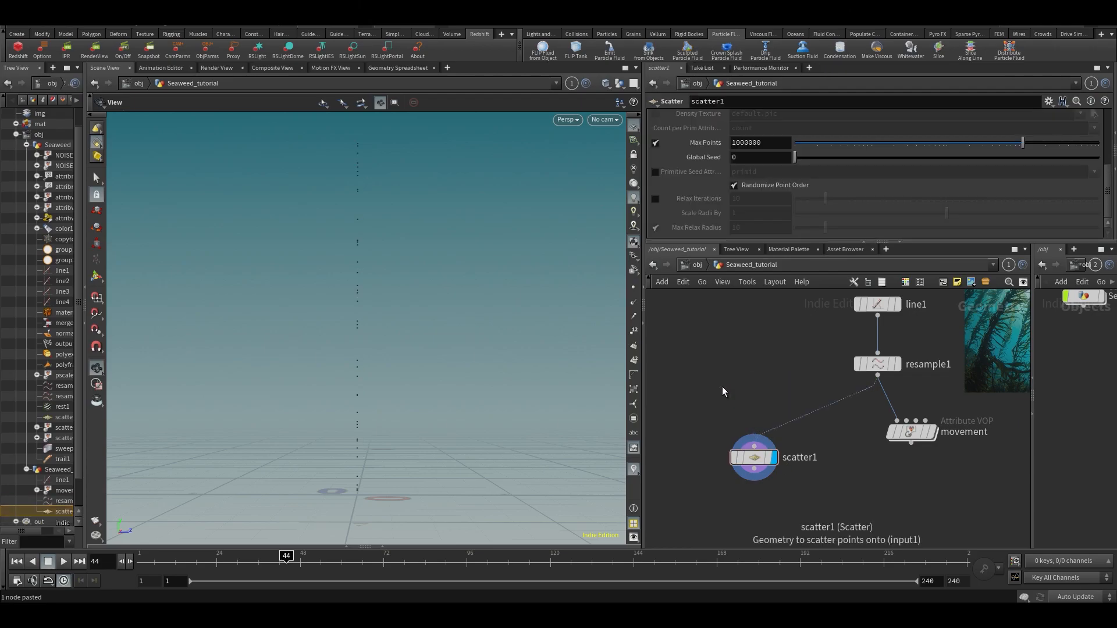
# Add a new Attribute VOP and insert it on the wire between resample1 and scatter1.
pyautogui.moveTo(766, 357); pyautogui.dragTo(732, 372, button='middle')
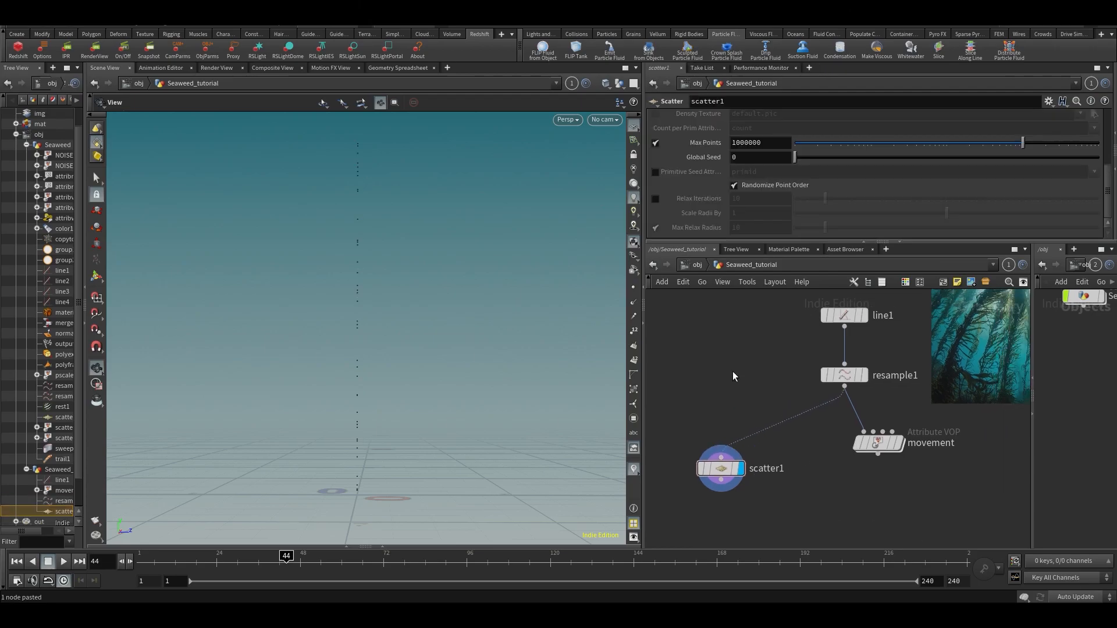
pyautogui.press('Tab')
pyautogui.moveTo(781, 368)
pyautogui.write('avop')
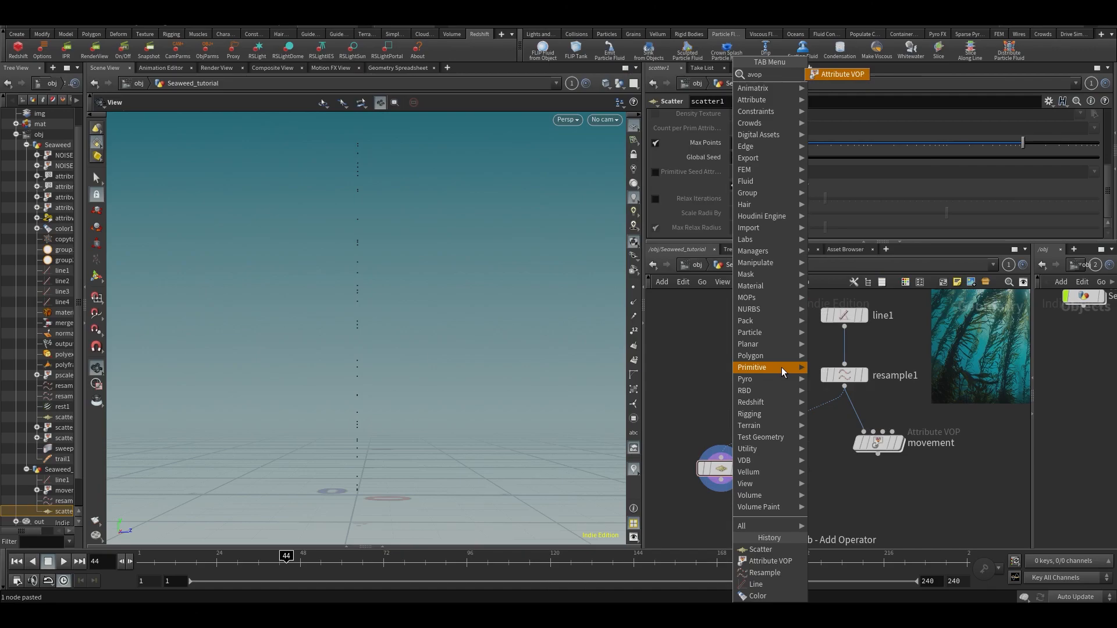
pyautogui.press('Return')
pyautogui.click(804, 438)
pyautogui.moveTo(805, 437); pyautogui.dragTo(730, 432)
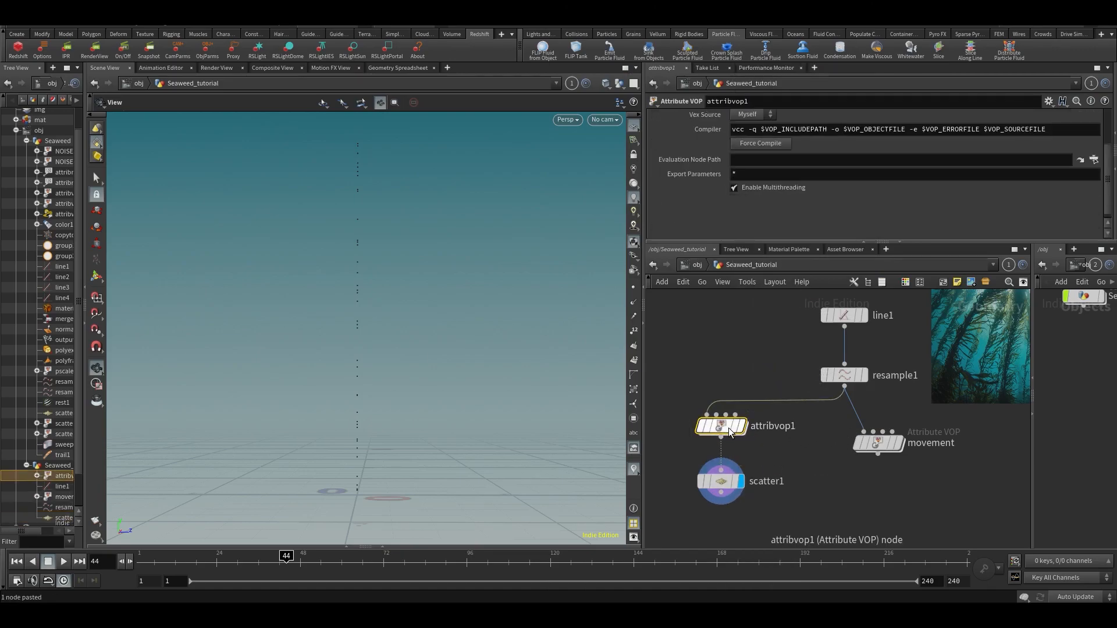
# Inside the new Attribute VOP, add a Bind node that reads the float attribute curveu.
pyautogui.doubleClick(728, 432)
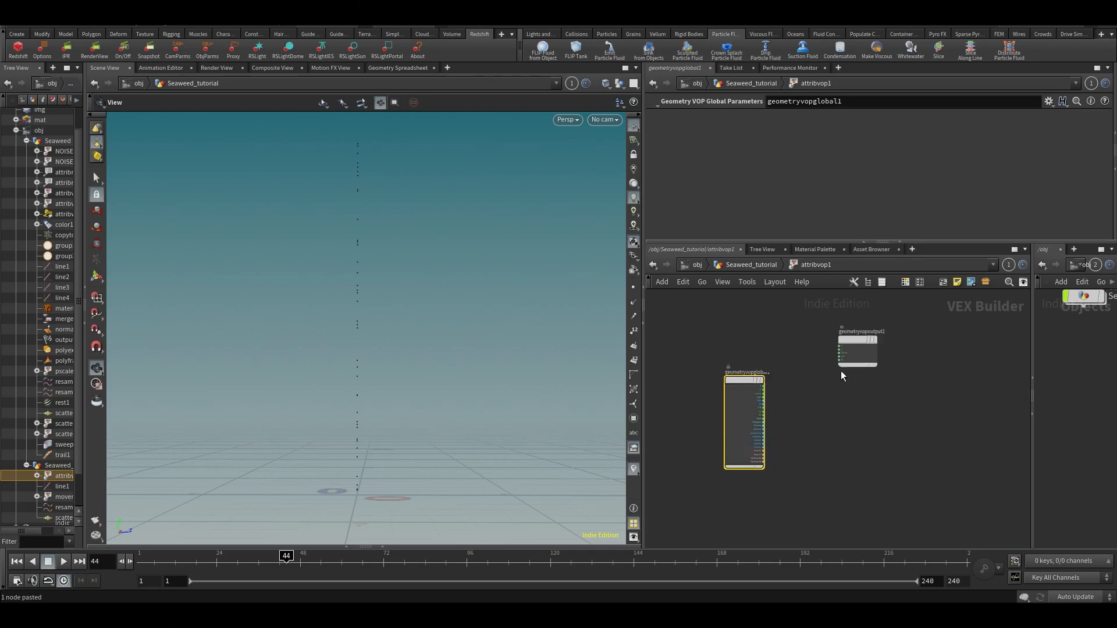
pyautogui.moveTo(854, 344); pyautogui.dragTo(897, 384)
pyautogui.scroll(3, 858, 351)
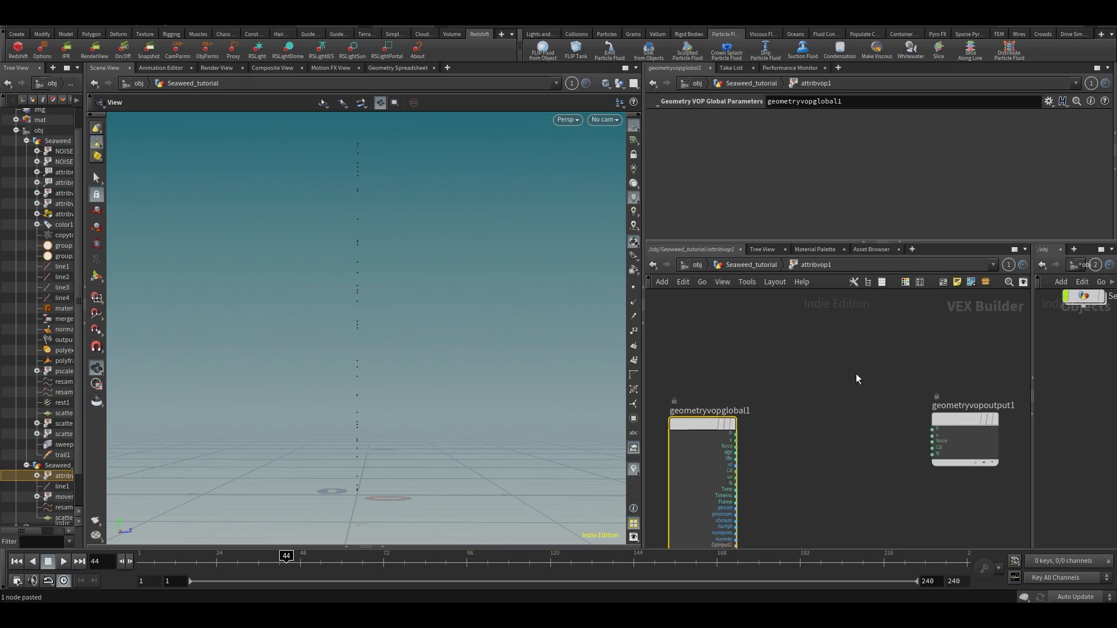
pyautogui.click(801, 330)
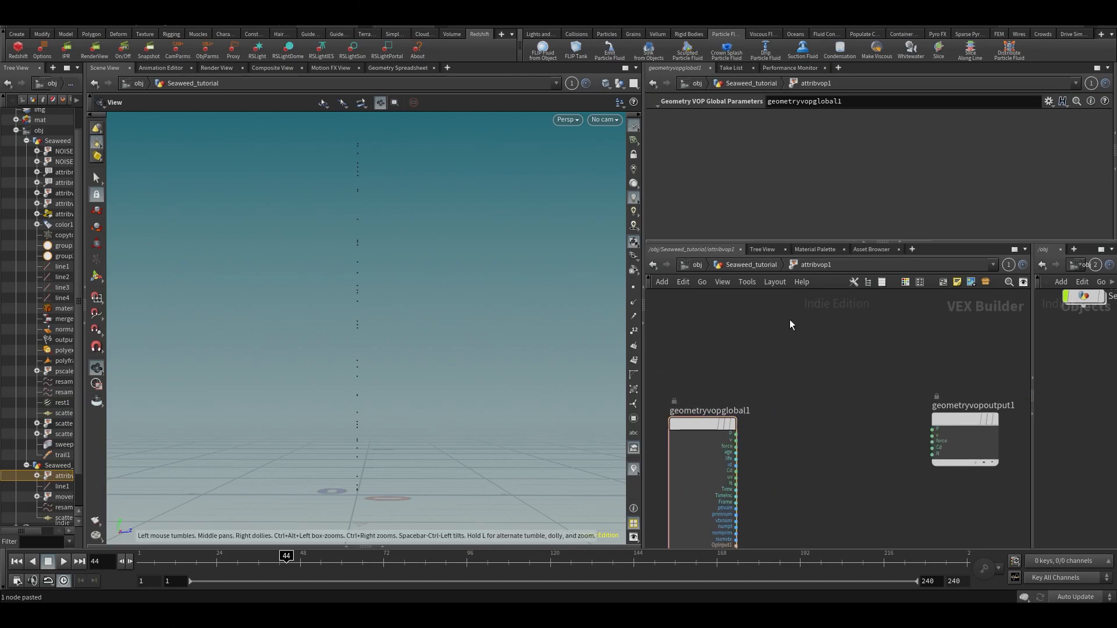
pyautogui.press('Tab')
pyautogui.write('bind')
pyautogui.press('Return')
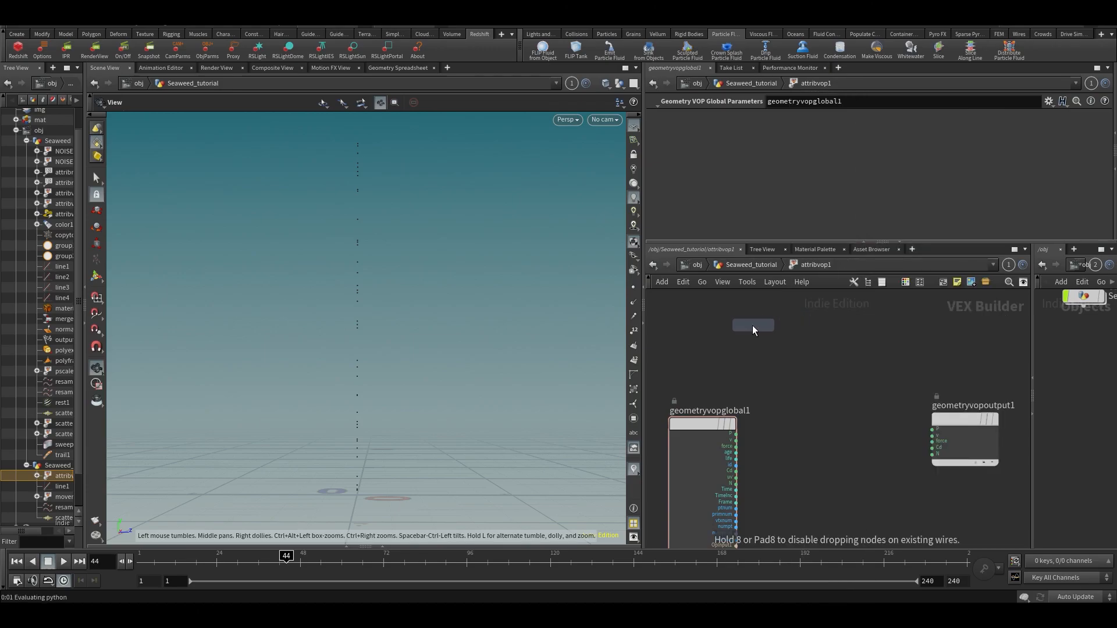
pyautogui.click(754, 329)
pyautogui.doubleClick(737, 117)
pyautogui.write('curveu')
pyautogui.press('Return')
pyautogui.click(913, 436)
pyautogui.press('h')
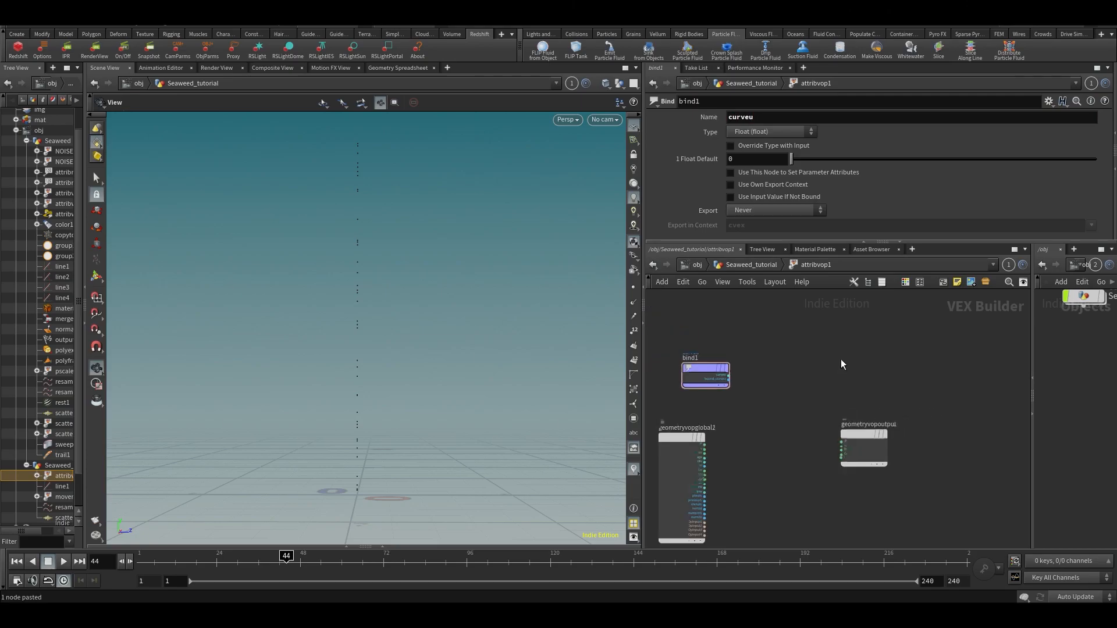
# Add a Bind Export node and set its attribute name to density.
pyautogui.press('Tab')
pyautogui.write('bind')
pyautogui.press('Return')
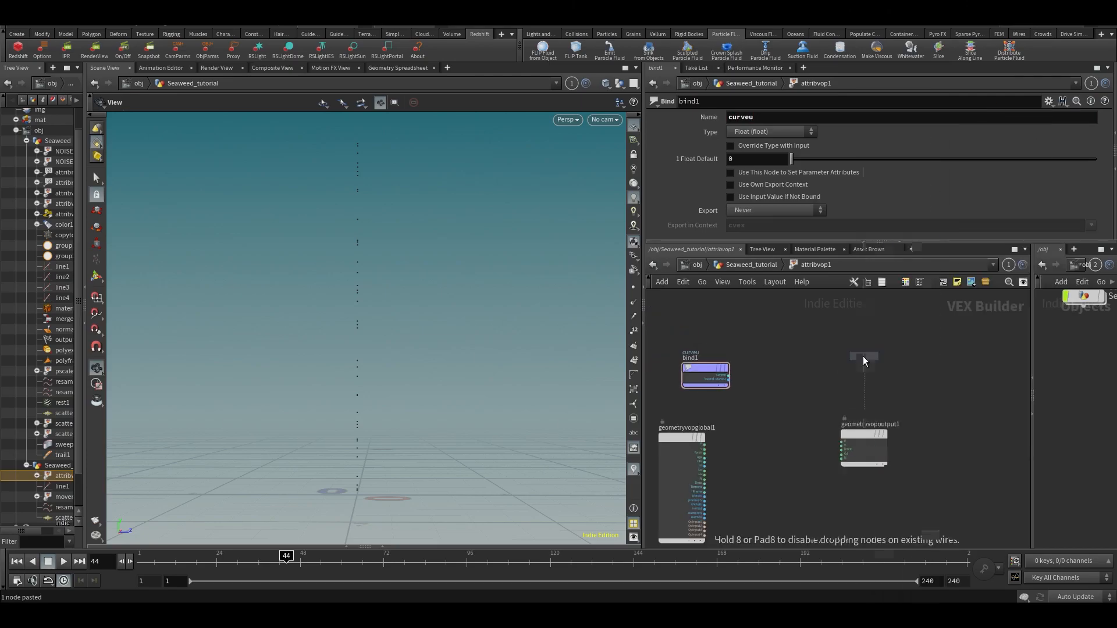
pyautogui.click(885, 375)
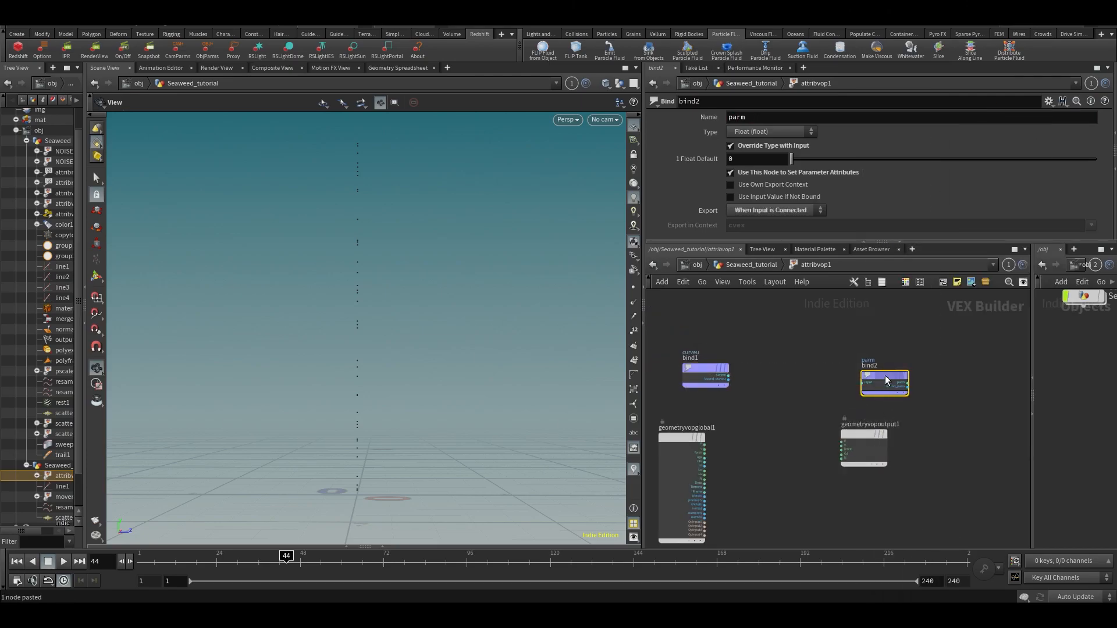
pyautogui.write('density')
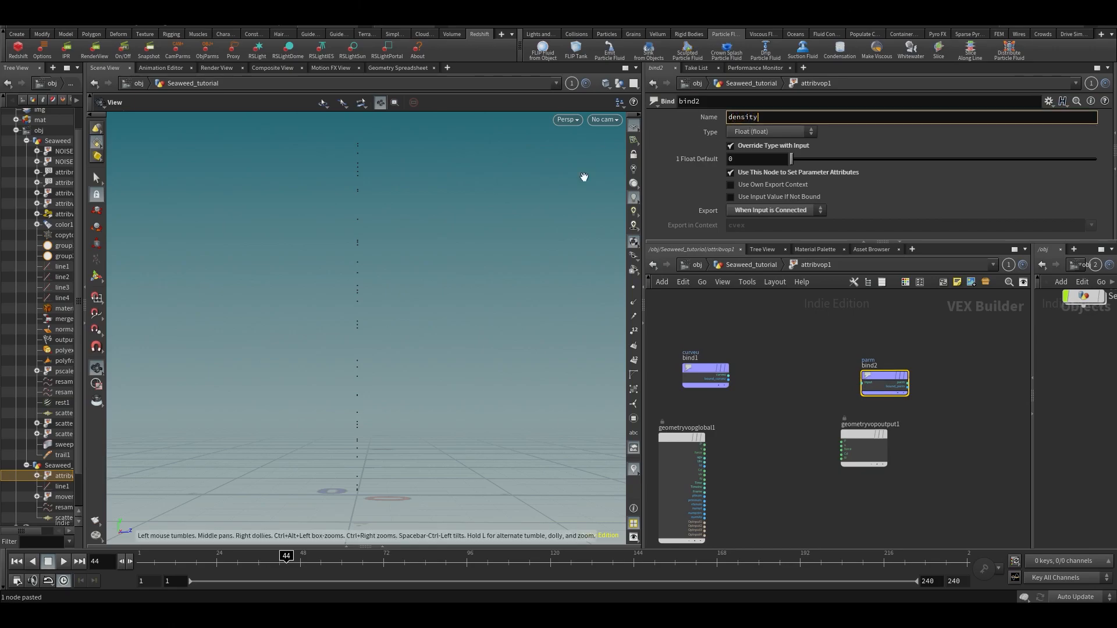
pyautogui.press('Return')
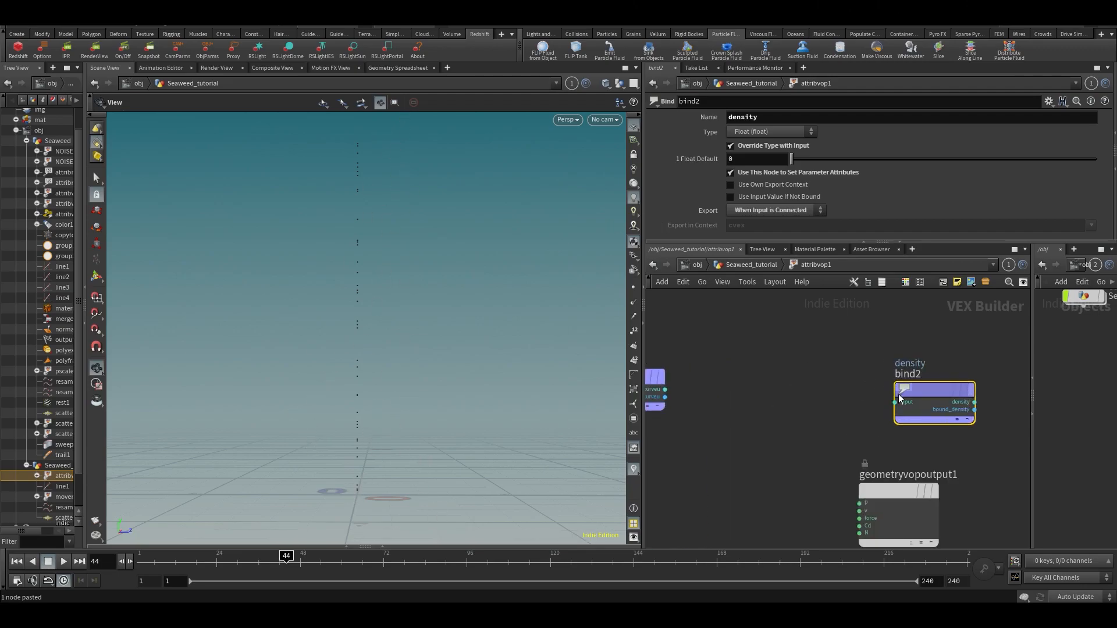
# Connect the curveu output to the density bind's input and show the attribute values in the Geometry Spreadsheet.
pyautogui.scroll(3, 873, 396)
pyautogui.click(736, 404)
pyautogui.click(968, 393)
pyautogui.moveTo(940, 445); pyautogui.dragTo(885, 444, button='middle')
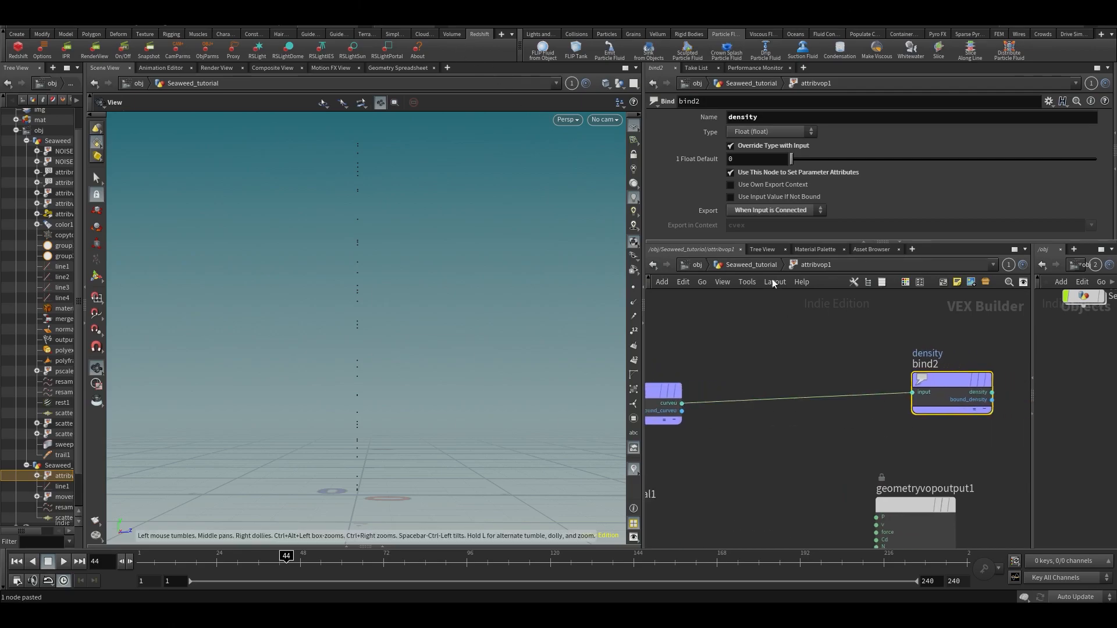
pyautogui.click(392, 69)
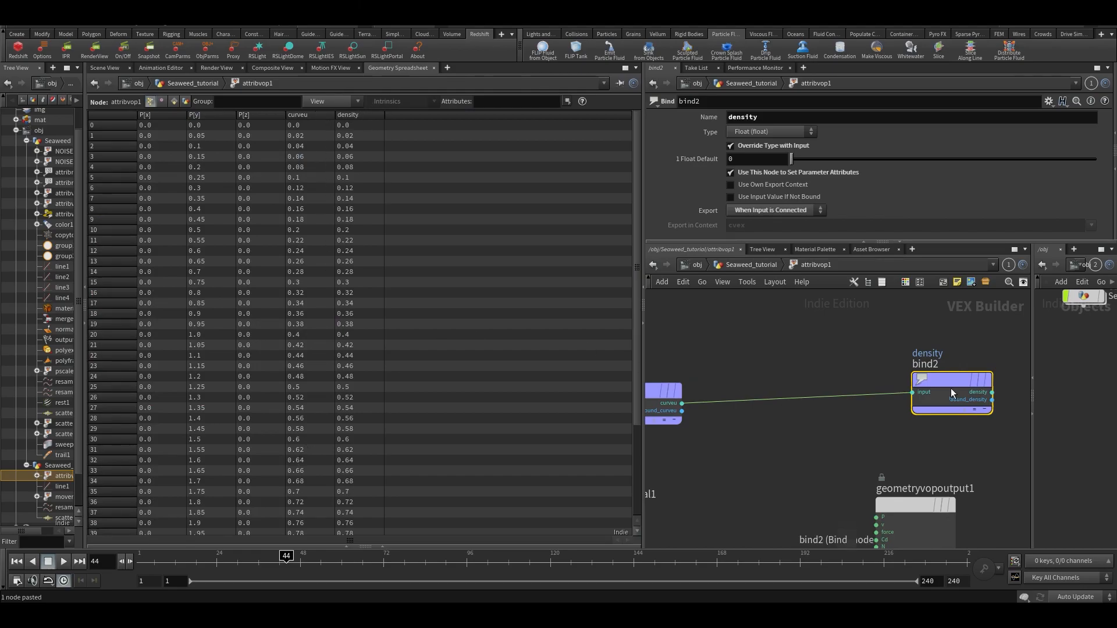
# Add a Ramp Parameter node on the wire between the curveu bind and the density bind.
pyautogui.moveTo(747, 360); pyautogui.dragTo(819, 360, button='middle')
pyautogui.moveTo(702, 396); pyautogui.dragTo(688, 392)
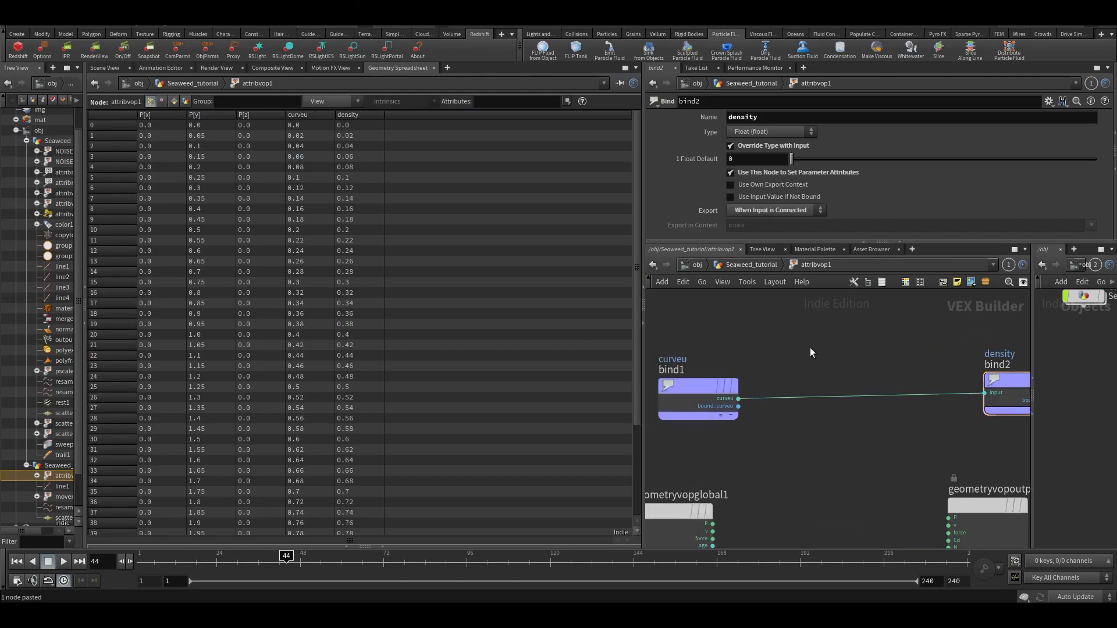
pyautogui.press('Tab')
pyautogui.write('ramp')
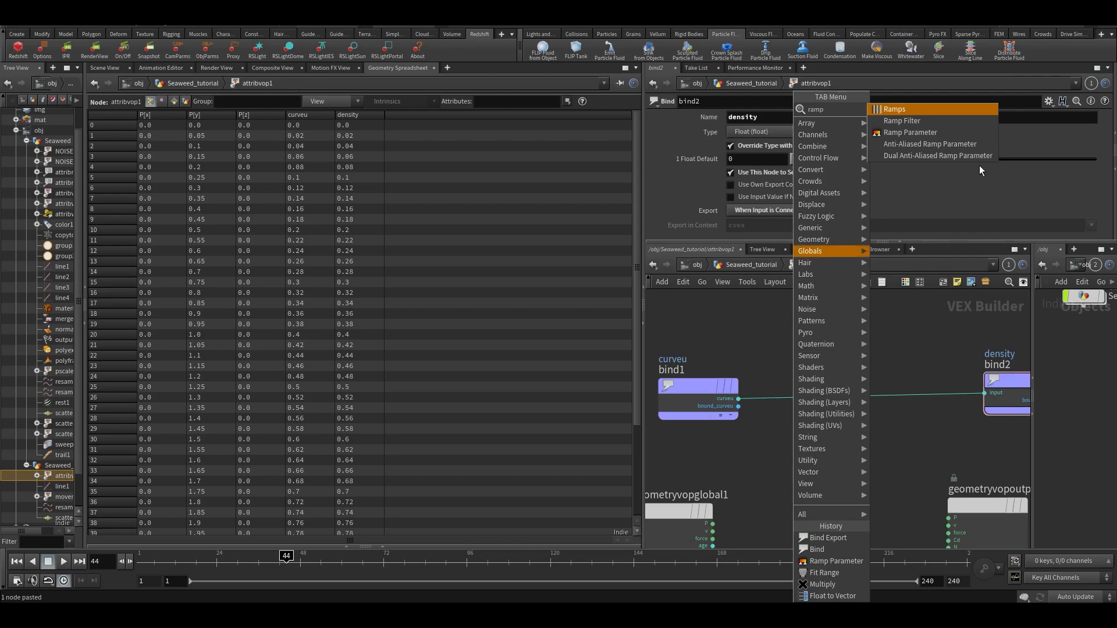
pyautogui.click(931, 133)
pyautogui.click(875, 349)
pyautogui.moveTo(876, 352); pyautogui.dragTo(873, 384)
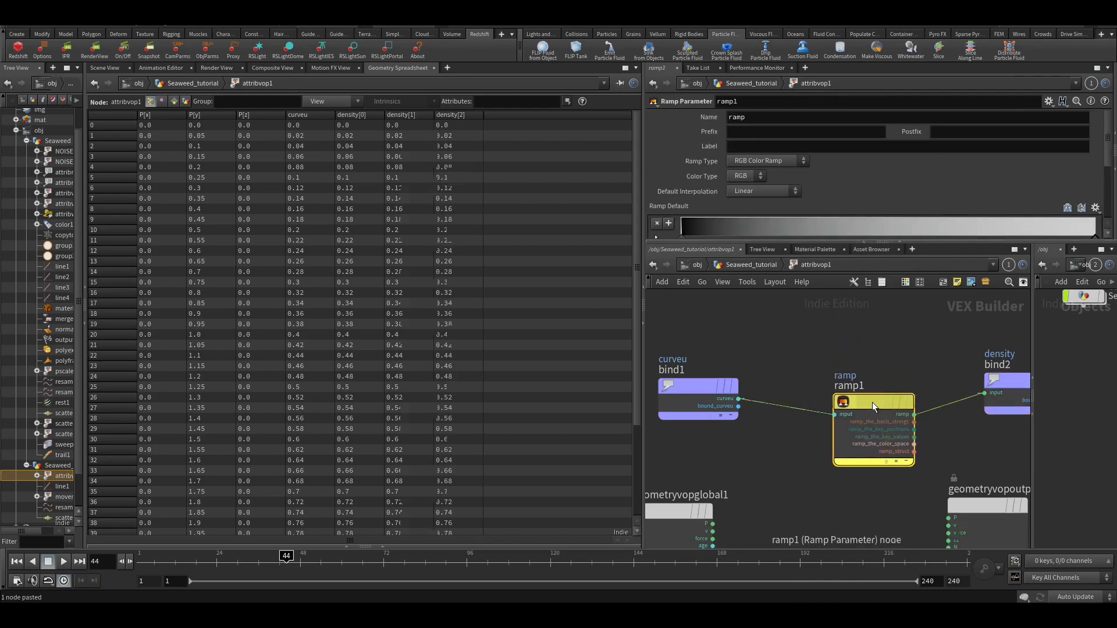
# Change the ramp type to Spline Ramp (float), then return to the Seaweed_tutorial network and display the scene view.
pyautogui.click(752, 163)
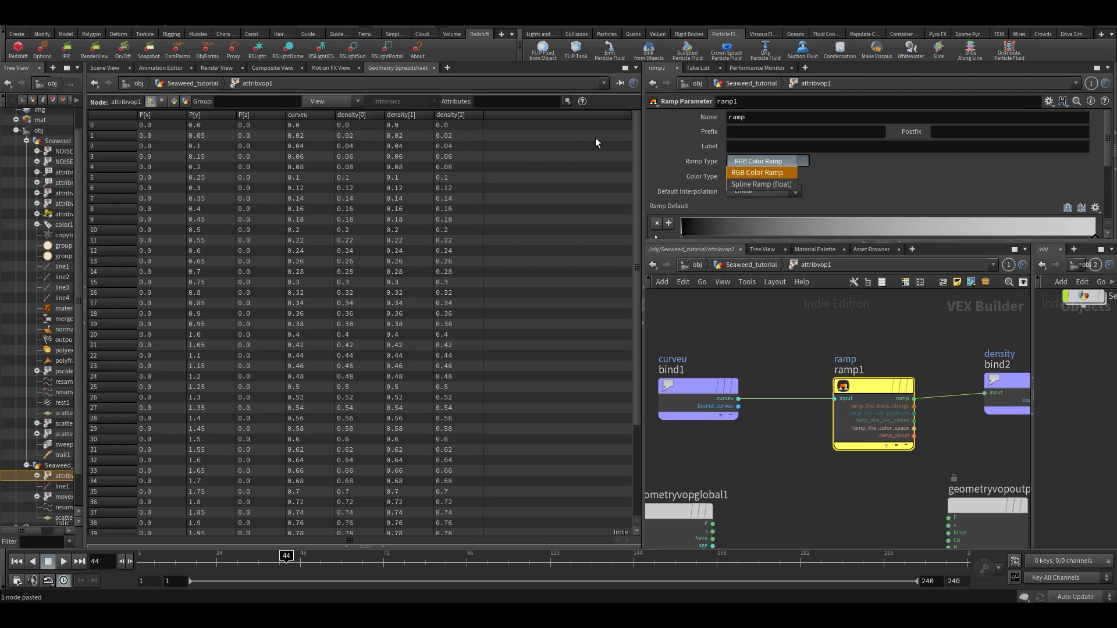
pyautogui.click(737, 185)
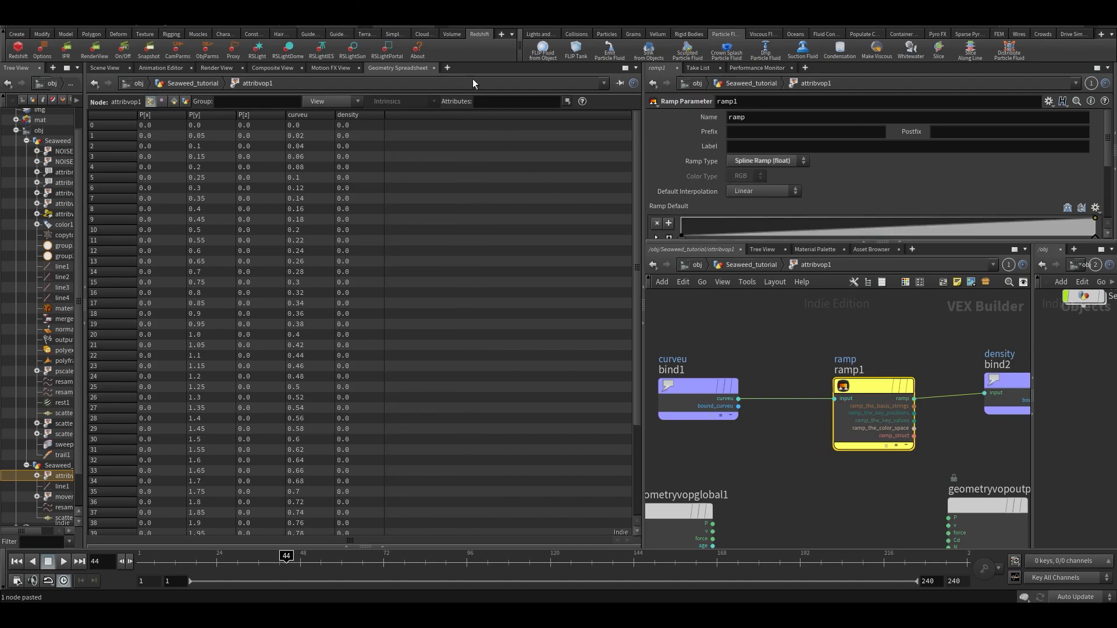
pyautogui.press('u')
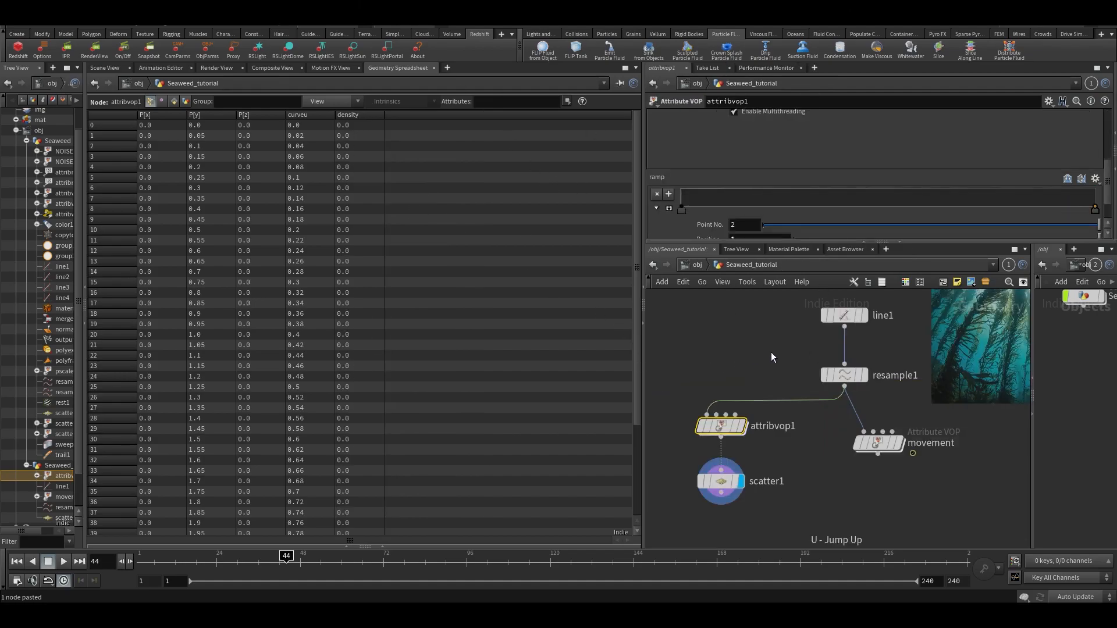
pyautogui.click(98, 67)
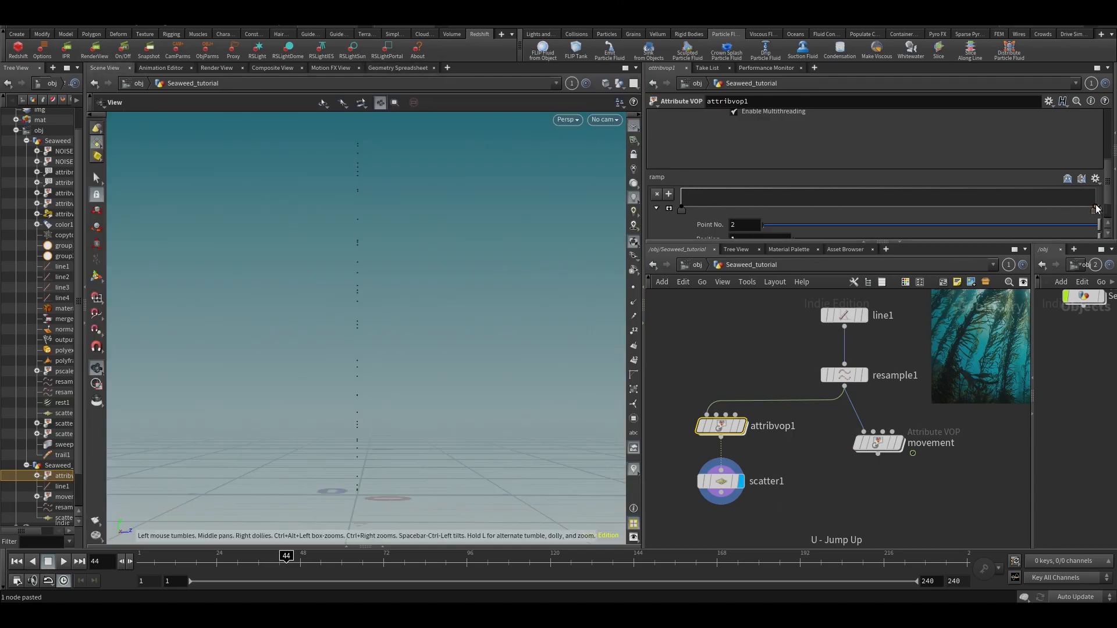
# On scatter1, set Force Total Count to 43 and enable the Density Attribute option with density.
pyautogui.click(727, 483)
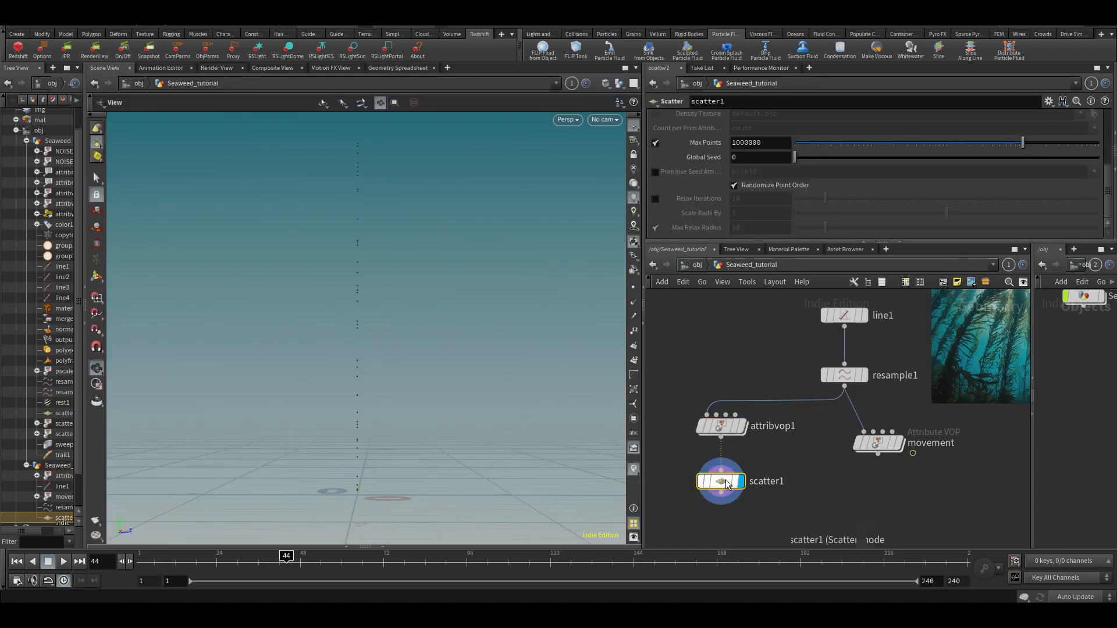
pyautogui.scroll(3, 836, 182)
pyautogui.scroll(2, 727, 157)
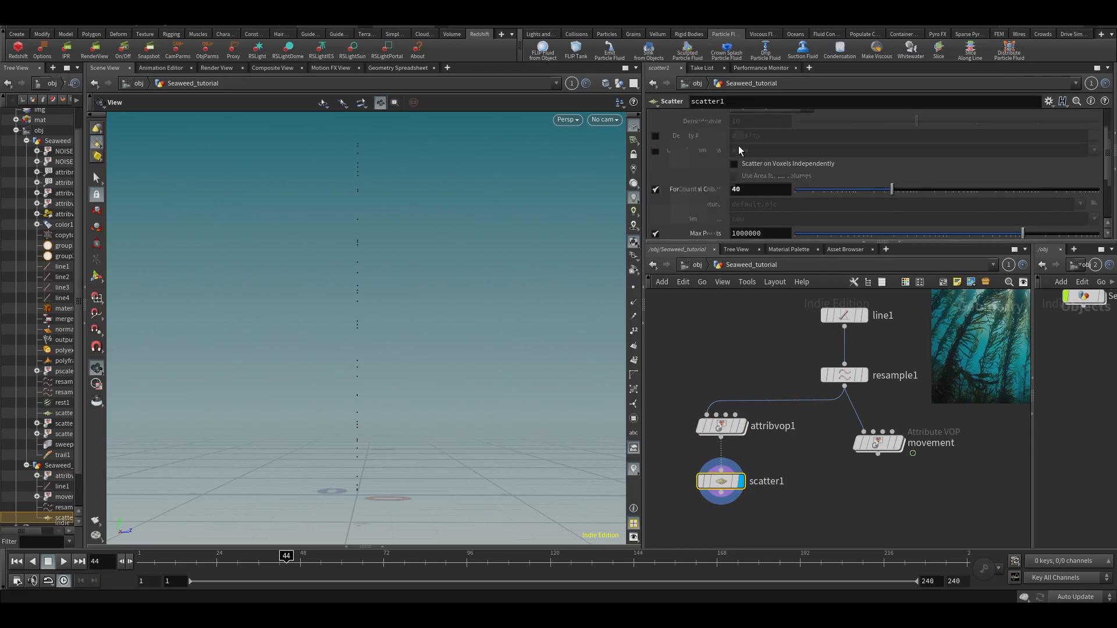
pyautogui.moveTo(892, 190); pyautogui.dragTo(895, 162)
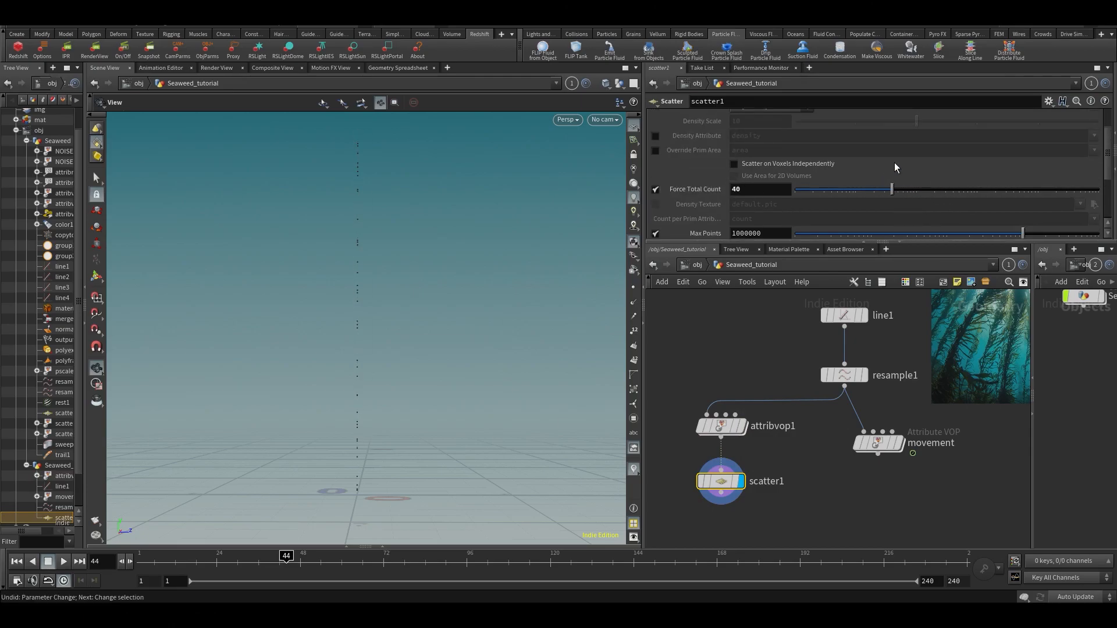
pyautogui.scroll(3, 890, 163)
pyautogui.moveTo(891, 230); pyautogui.dragTo(895, 231)
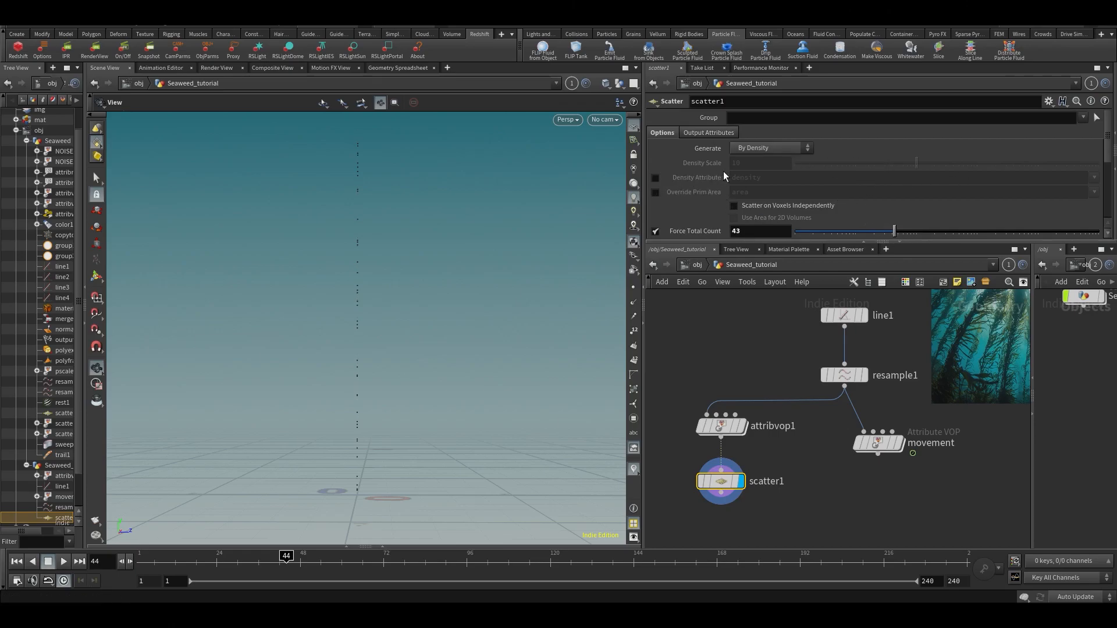
pyautogui.click(654, 177)
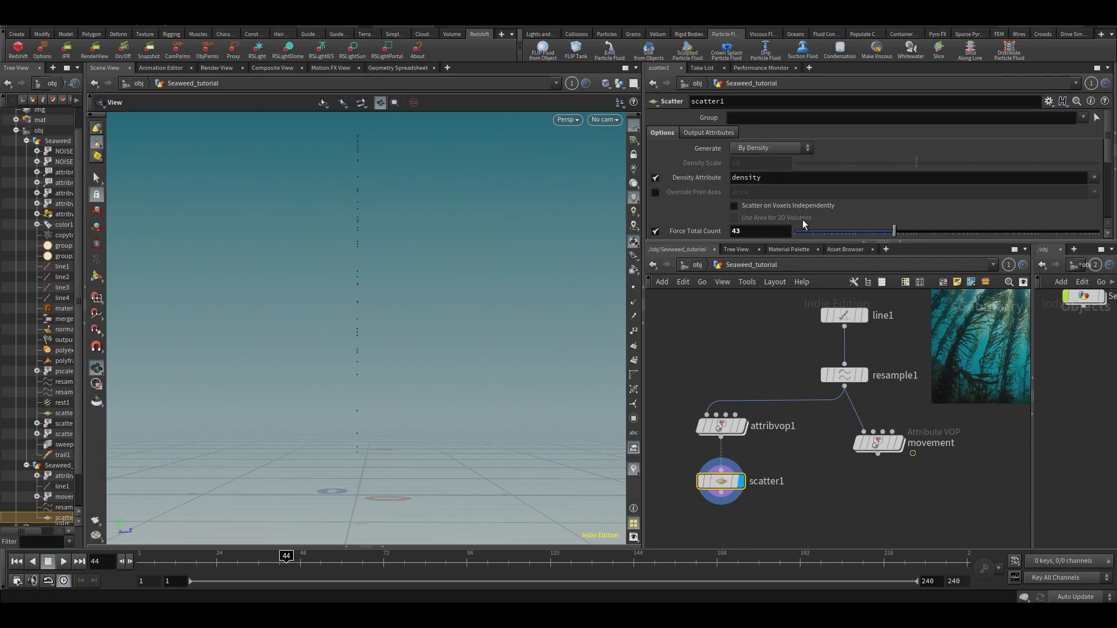
# Move the first point of attribvop1's ramp to position 0.344585.
pyautogui.click(730, 427)
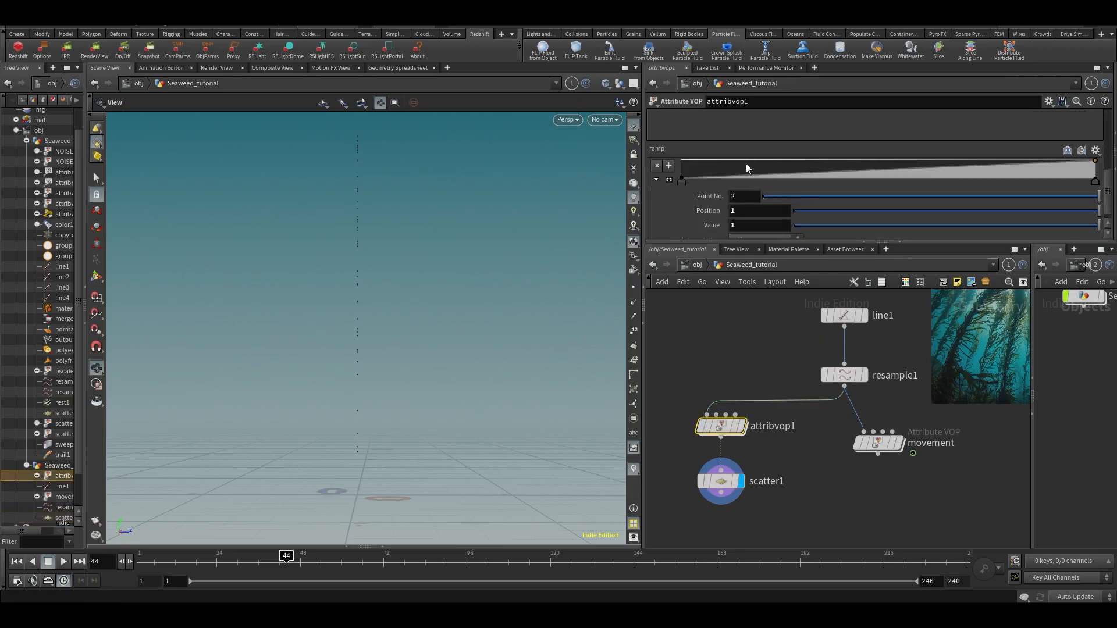
pyautogui.moveTo(690, 180); pyautogui.dragTo(825, 192)
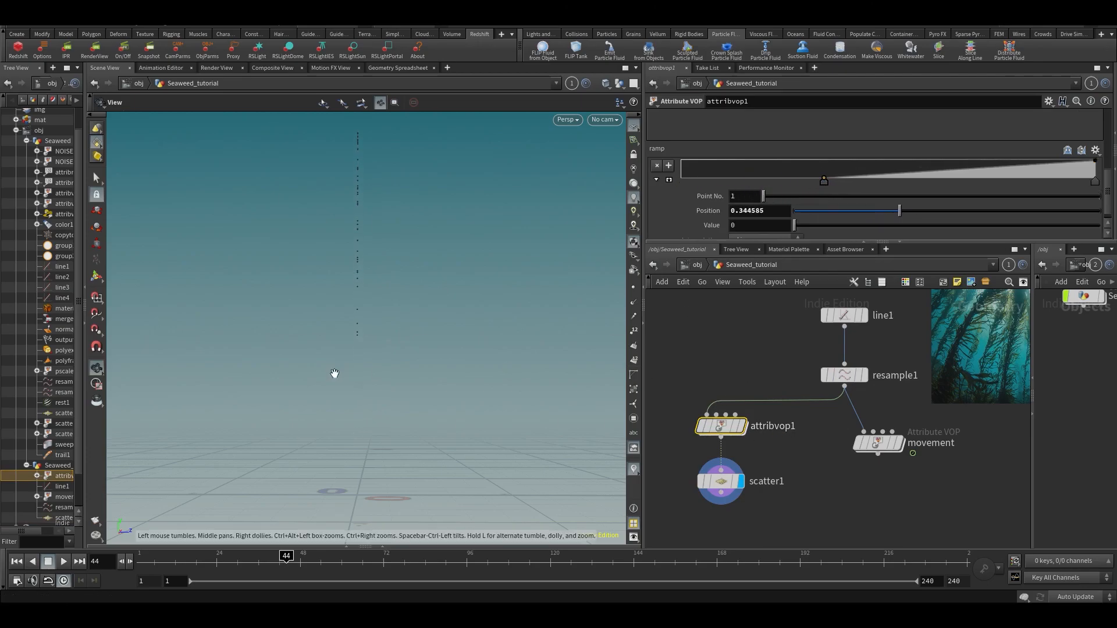
# Review resample1's segment settings and set scatter1's Force Total Count to 143.
pyautogui.click(844, 374)
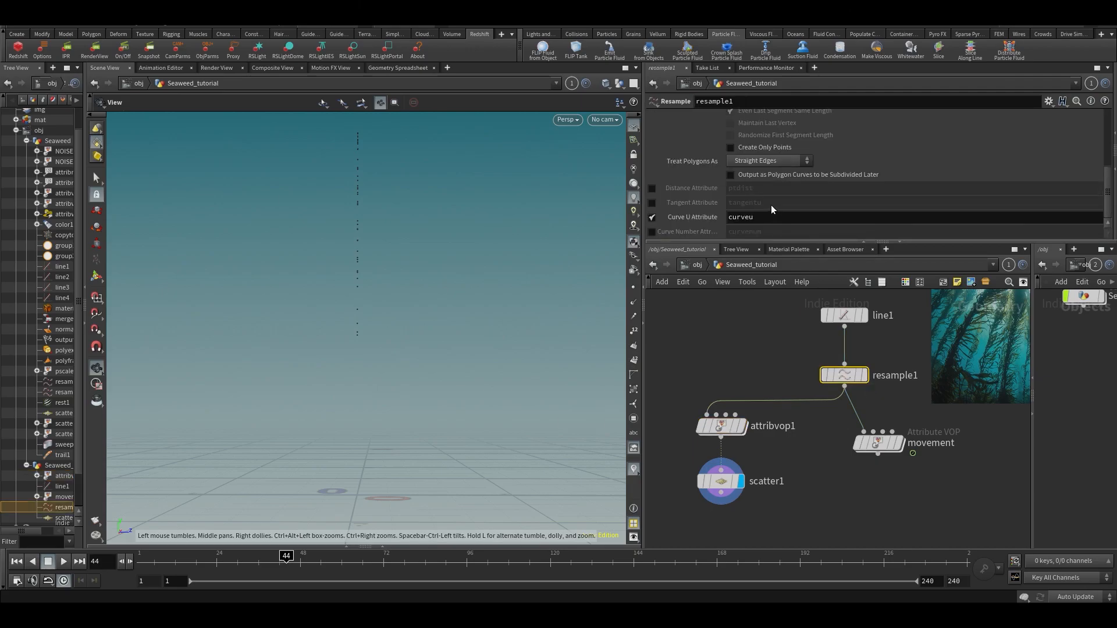
pyautogui.scroll(5, 771, 160)
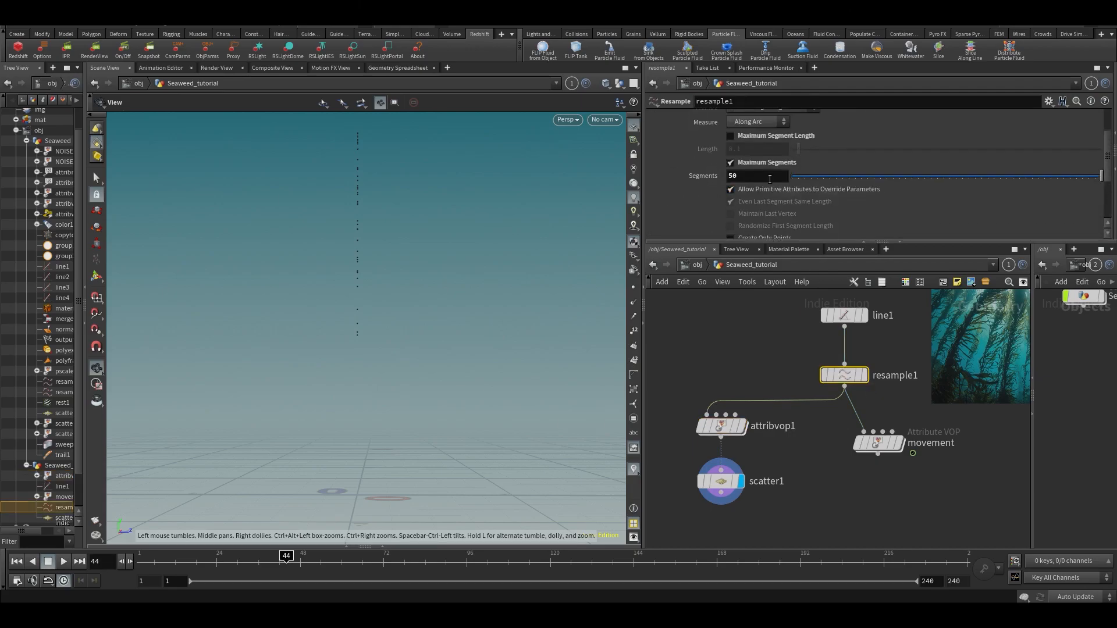
pyautogui.click(721, 426)
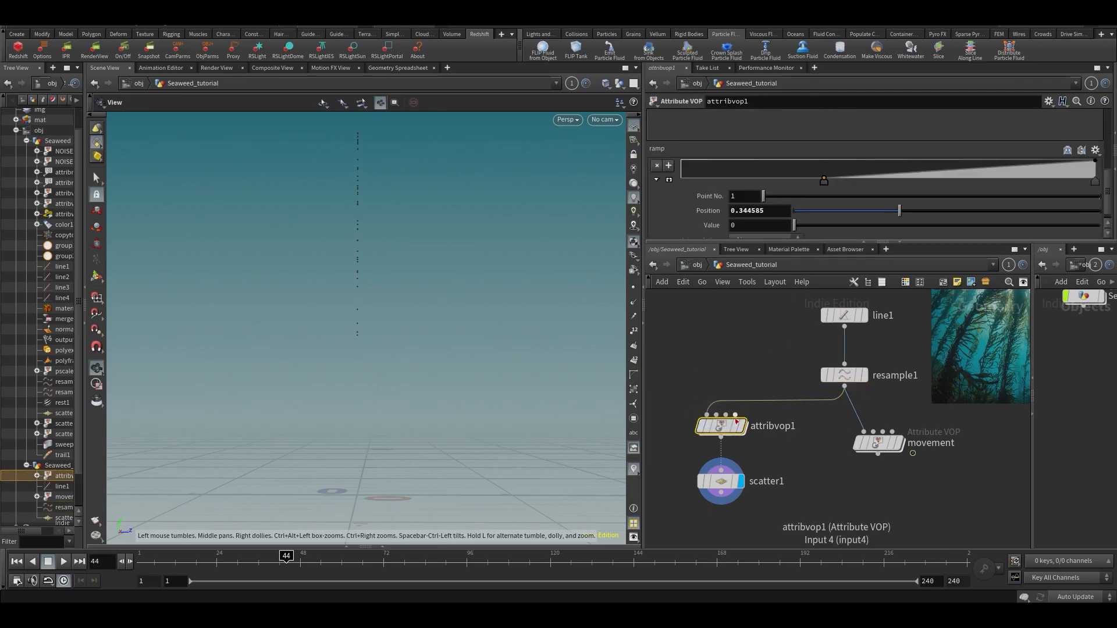
pyautogui.click(722, 481)
pyautogui.moveTo(873, 231); pyautogui.dragTo(925, 233)
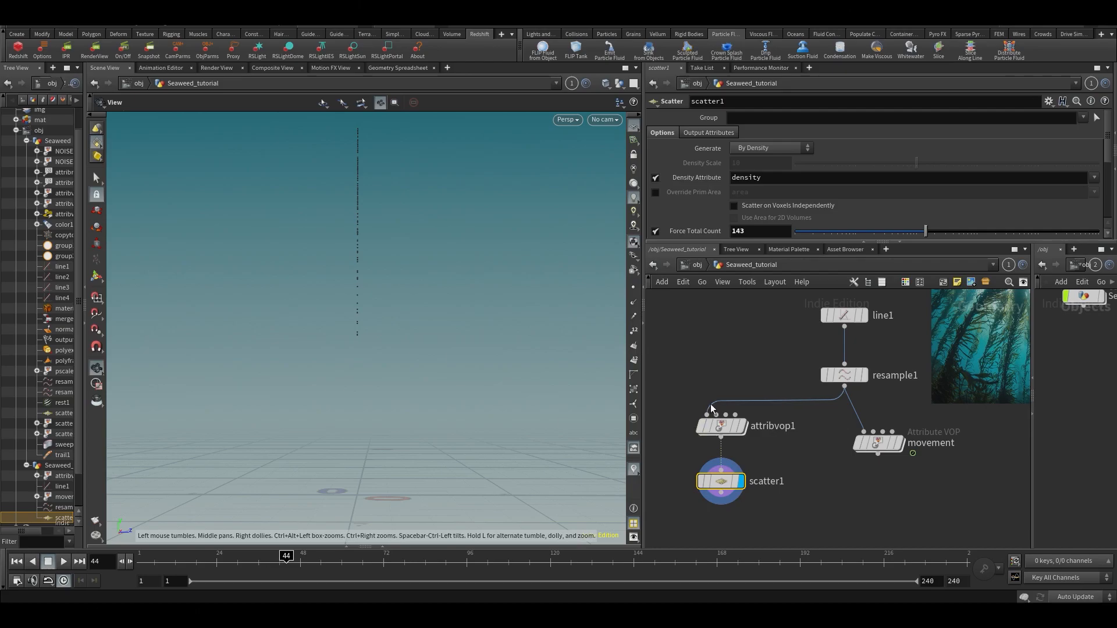
# Inside attribvop1, rename the attribute exported by bind2 to cheese.
pyautogui.doubleClick(721, 426)
pyautogui.moveTo(880, 310); pyautogui.dragTo(830, 319, button='middle')
pyautogui.moveTo(852, 332); pyautogui.dragTo(1001, 462)
pyautogui.moveTo(913, 317); pyautogui.dragTo(1005, 418)
pyautogui.moveTo(823, 114); pyautogui.dragTo(404, 101)
pyautogui.write('cheese')
pyautogui.press('Return')
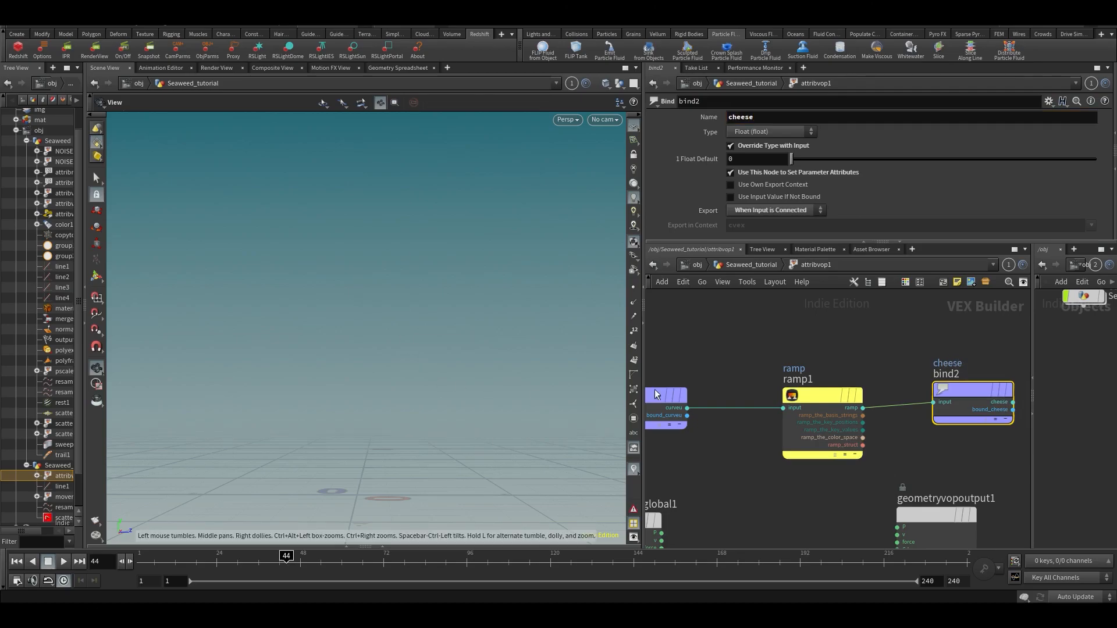
# Back in the Seaweed_tutorial network, set scatter1's Density Attribute to cheese.
pyautogui.press('u')
pyautogui.moveTo(660, 476); pyautogui.dragTo(704, 512)
pyautogui.doubleClick(748, 177)
pyautogui.write('cheese')
pyautogui.press('Return')
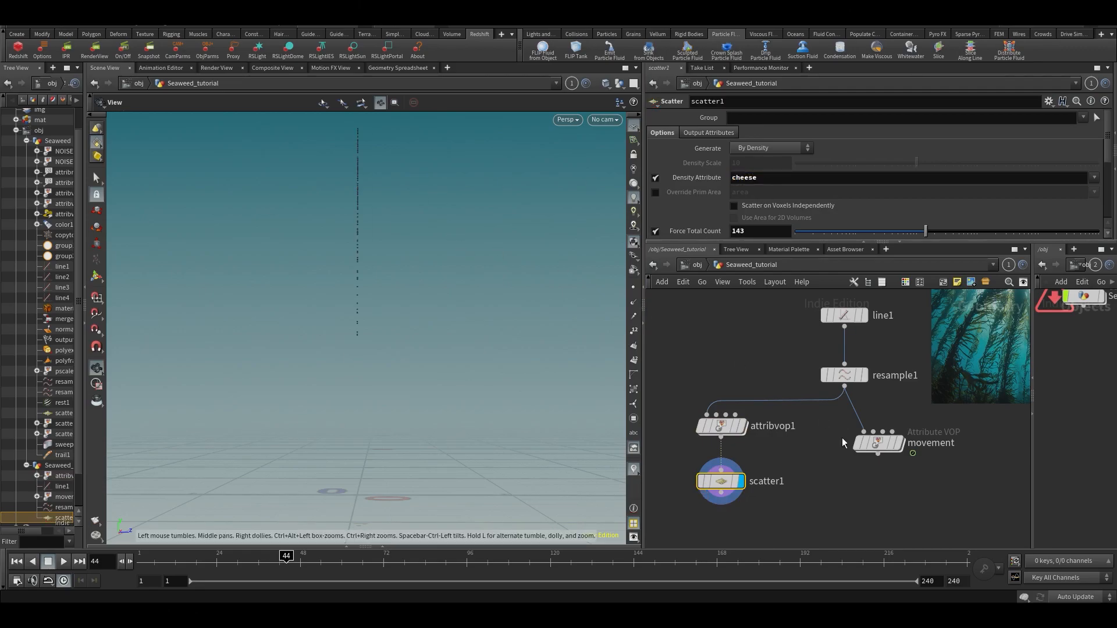
# Inside attribvop1, set the name of the attribute exported by bind2 back to density.
pyautogui.doubleClick(718, 426)
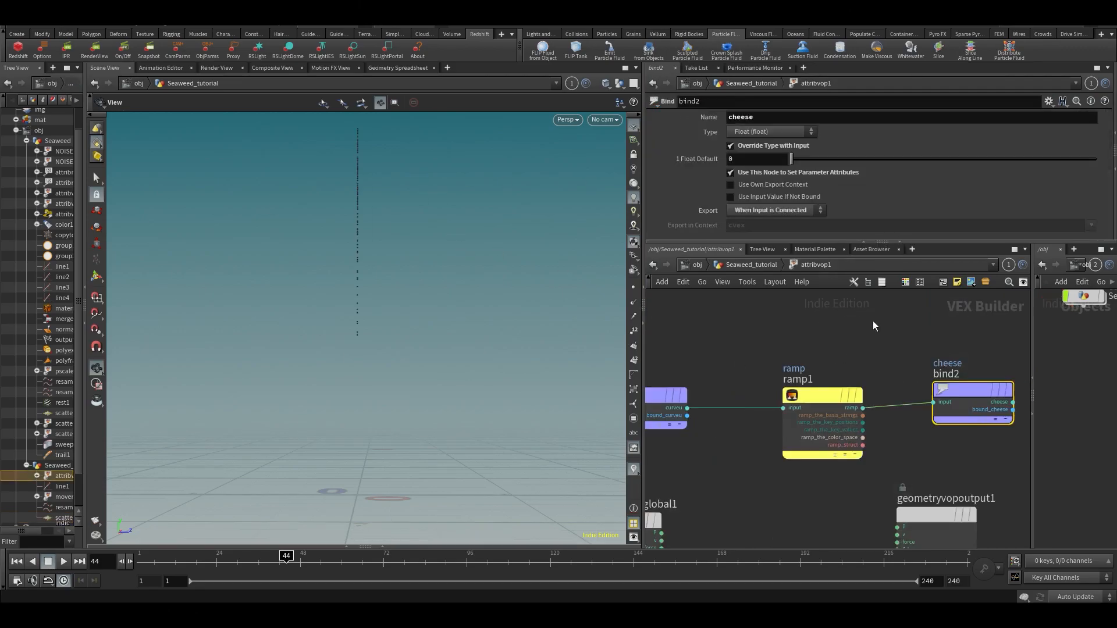
pyautogui.doubleClick(776, 116)
pyautogui.write('density')
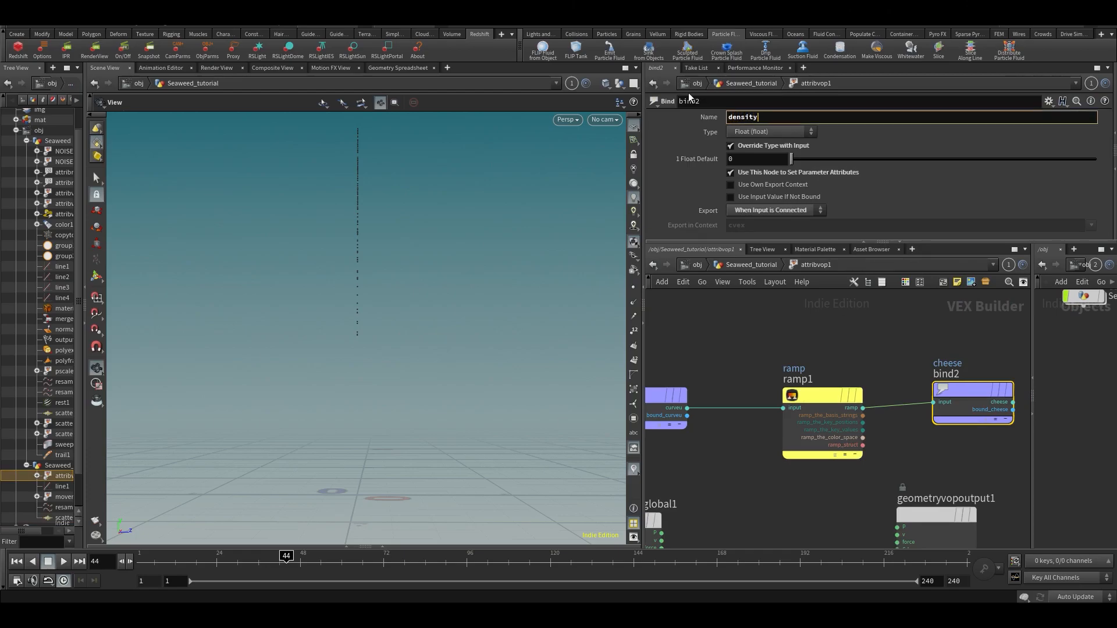
pyautogui.press('Return')
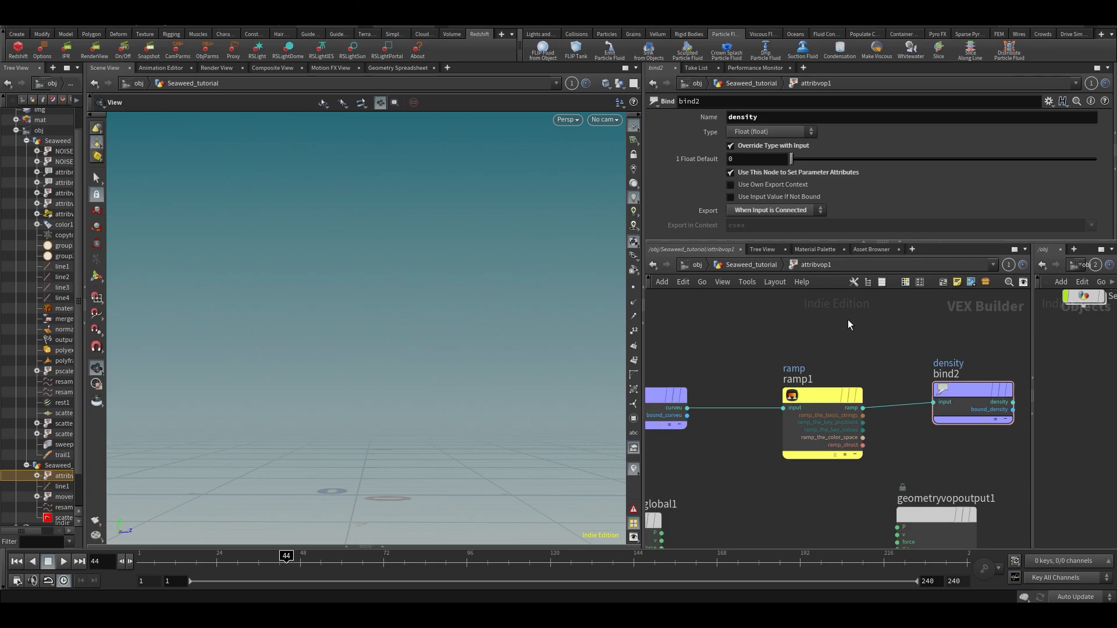
# Return to the Seaweed_tutorial network and set scatter1's Density Attribute back to density.
pyautogui.press('u')
pyautogui.scroll(1, 835, 344)
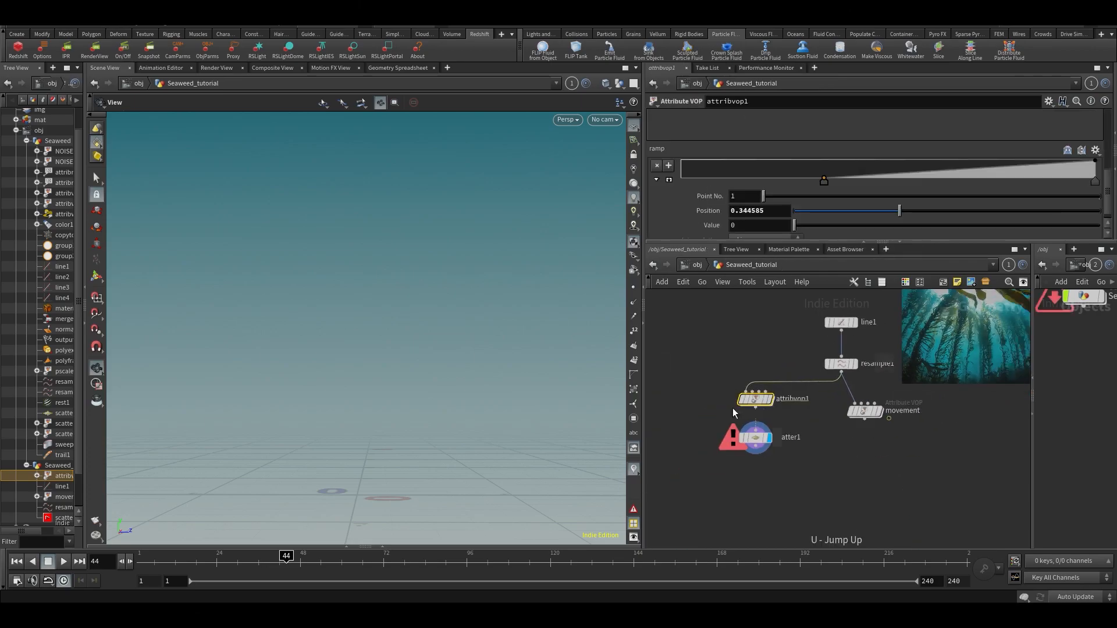
pyautogui.click(749, 437)
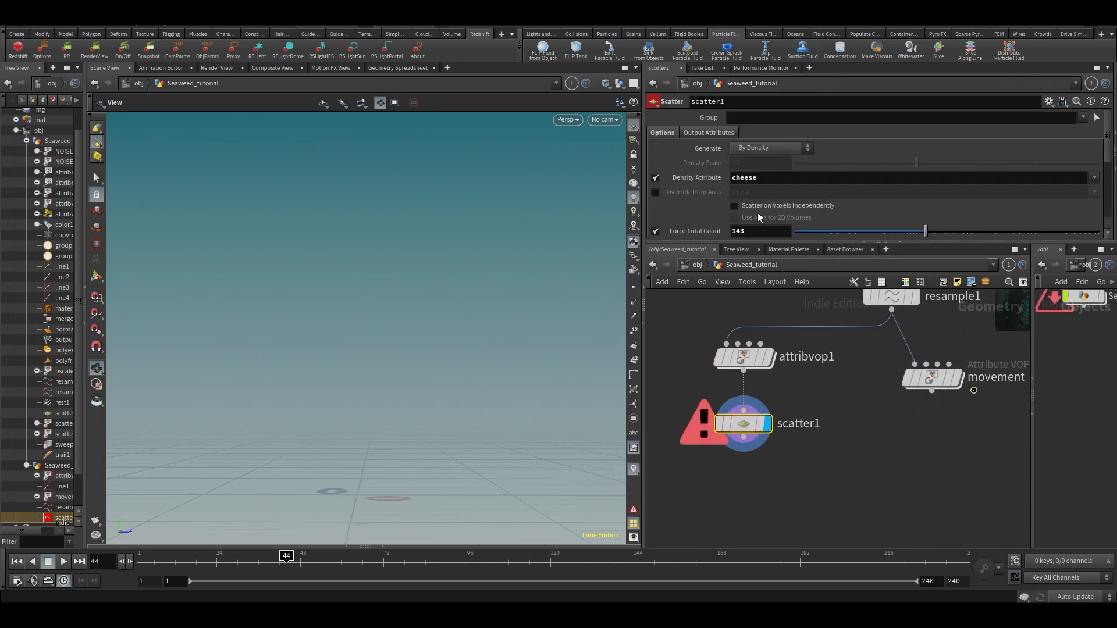
pyautogui.moveTo(739, 184); pyautogui.dragTo(443, 230)
pyautogui.write('density')
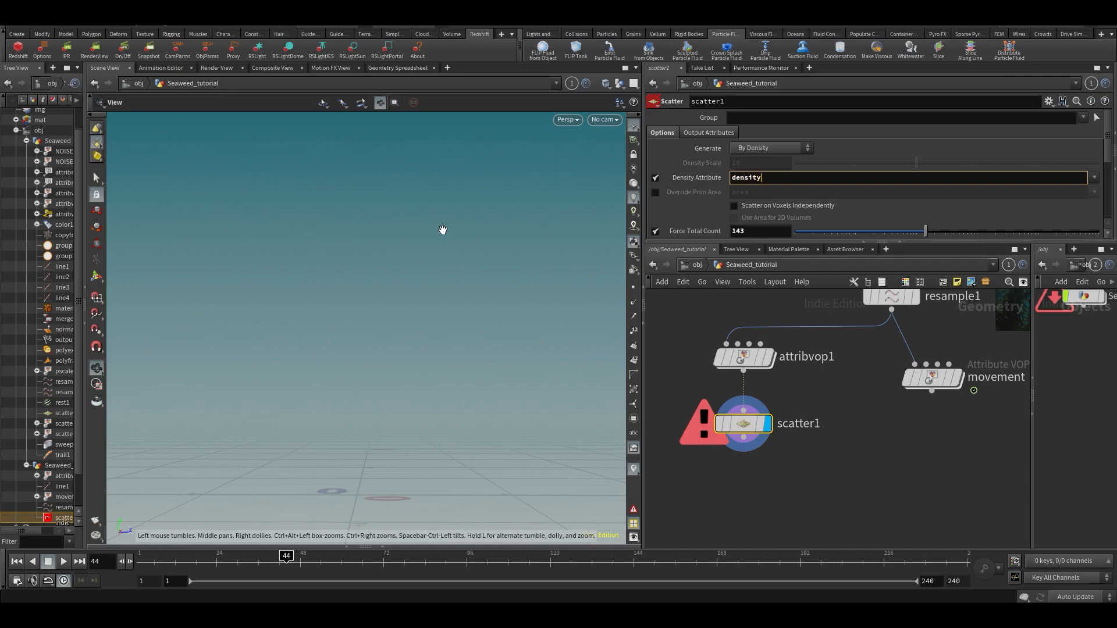
pyautogui.press('Return')
pyautogui.click(850, 411)
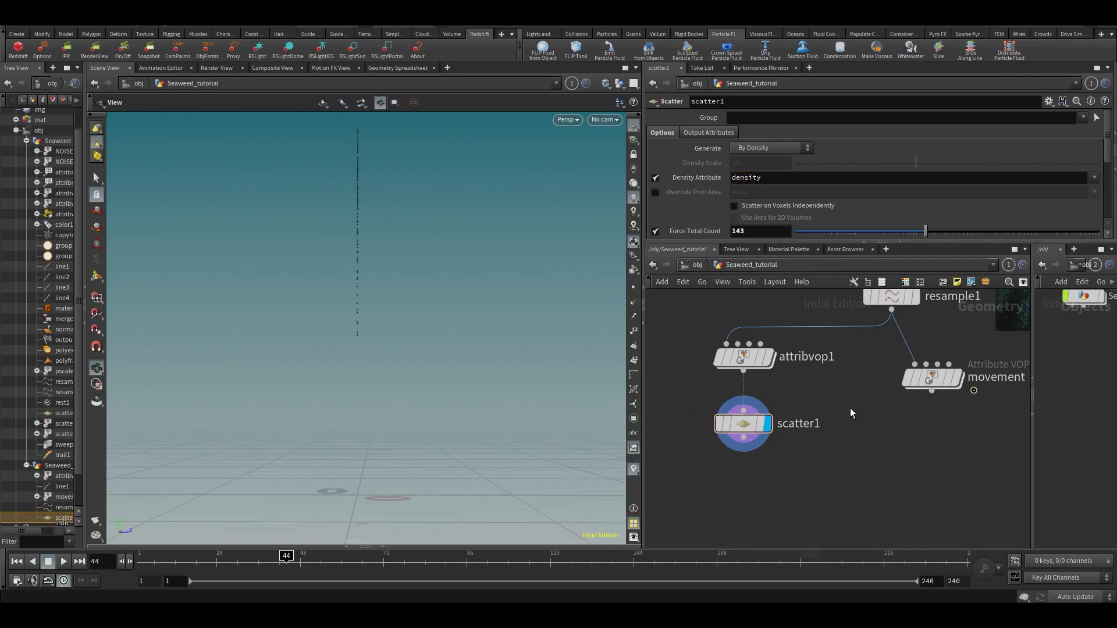
# Move the first point of attribvop1's ramp to position 0.0661041 so the scattering starts lower on the stalk.
pyautogui.moveTo(875, 404); pyautogui.dragTo(870, 462, button='middle')
pyautogui.moveTo(726, 417); pyautogui.dragTo(727, 409)
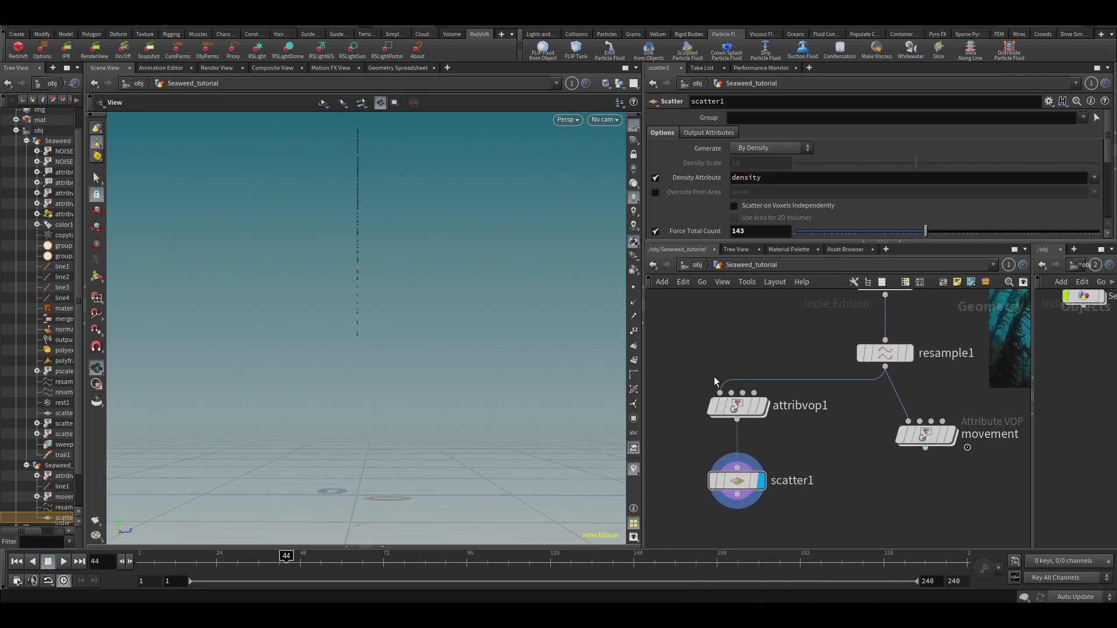
pyautogui.moveTo(869, 462); pyautogui.dragTo(836, 444, button='middle')
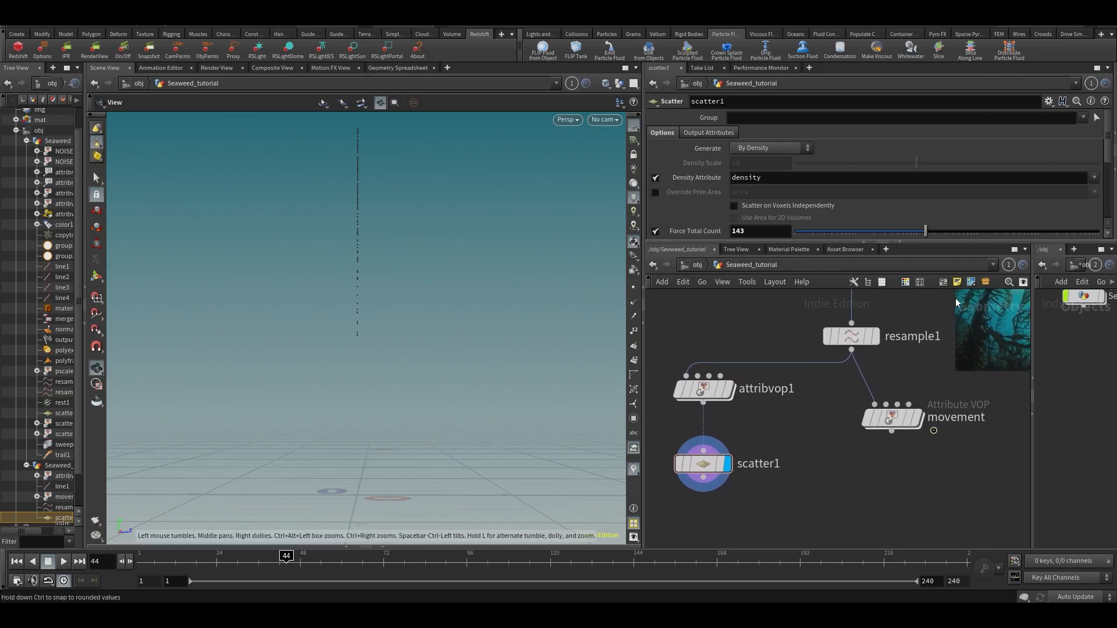
pyautogui.moveTo(675, 335); pyautogui.dragTo(748, 408)
pyautogui.moveTo(825, 176); pyautogui.dragTo(785, 165)
pyautogui.moveTo(702, 160)
pyautogui.mouseDown()
pyautogui.moveTo(818, 169)
pyautogui.moveTo(688, 179)
pyautogui.moveTo(710, 171)
pyautogui.mouseUp()
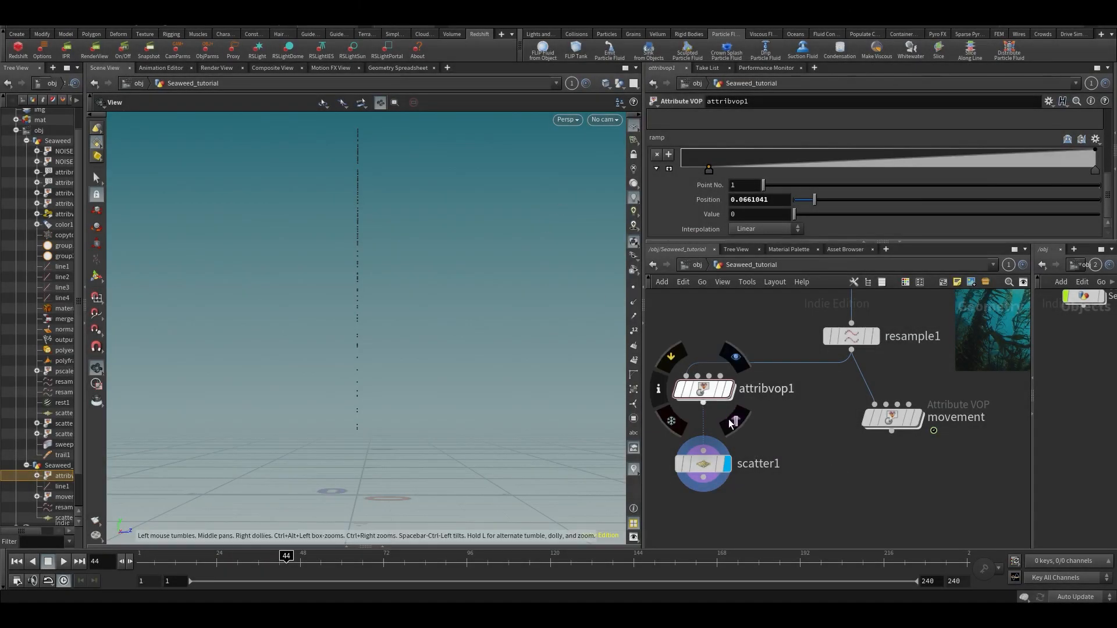
# Reposition scatter1 slightly lower beneath attribvop1 in the network.
pyautogui.moveTo(722, 463)
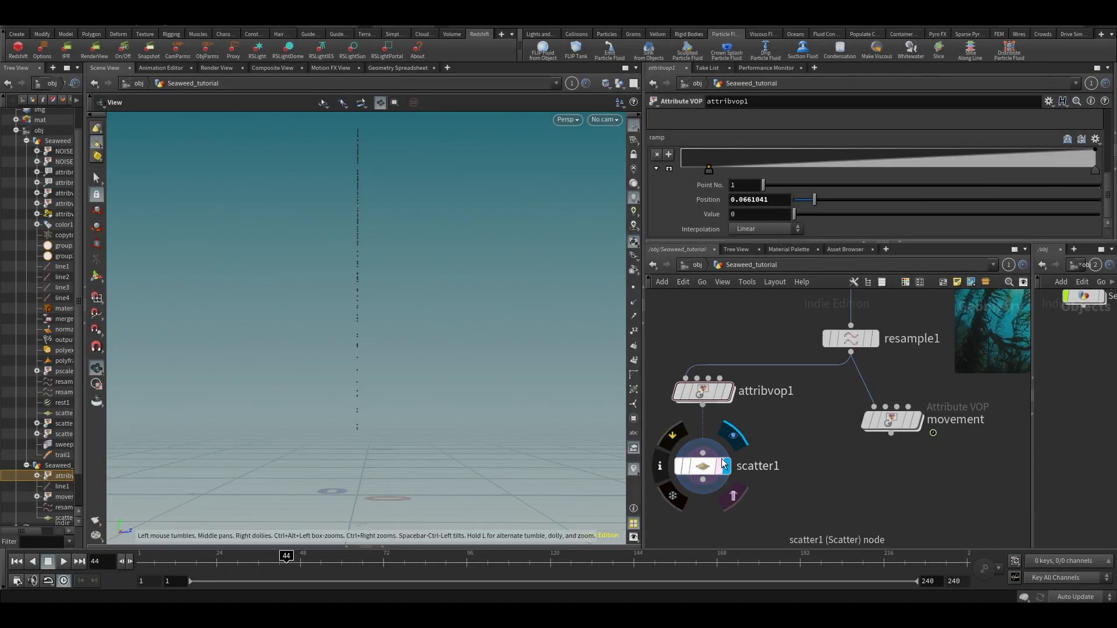
pyautogui.scroll(-3, 833, 449)
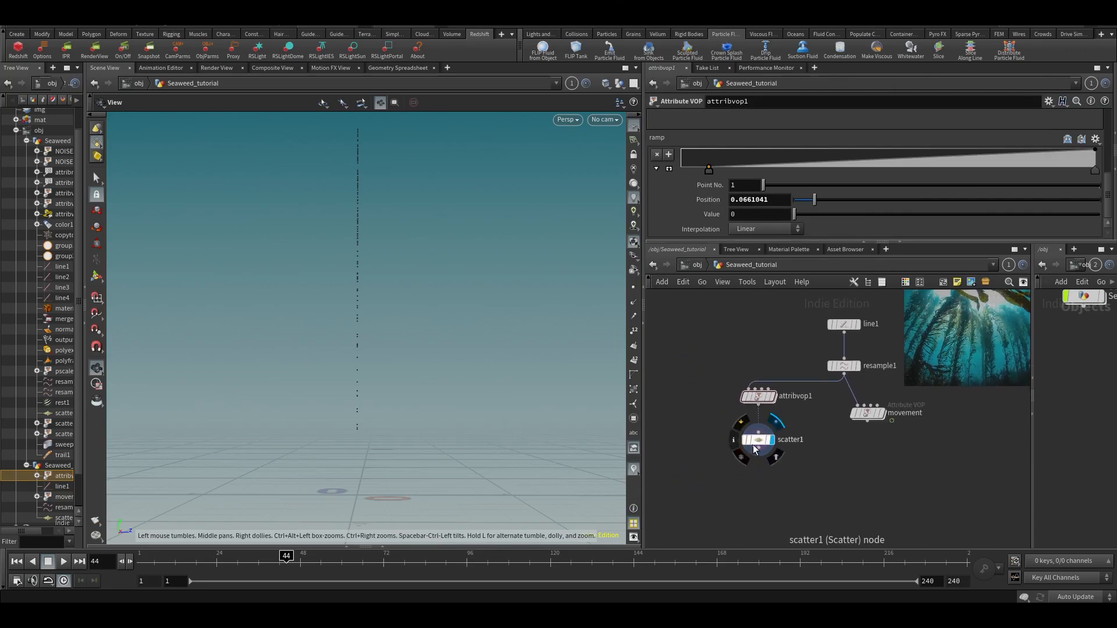
pyautogui.moveTo(759, 441)
pyautogui.mouseDown()
pyautogui.moveTo(758, 486)
pyautogui.moveTo(763, 446)
pyautogui.mouseUp()
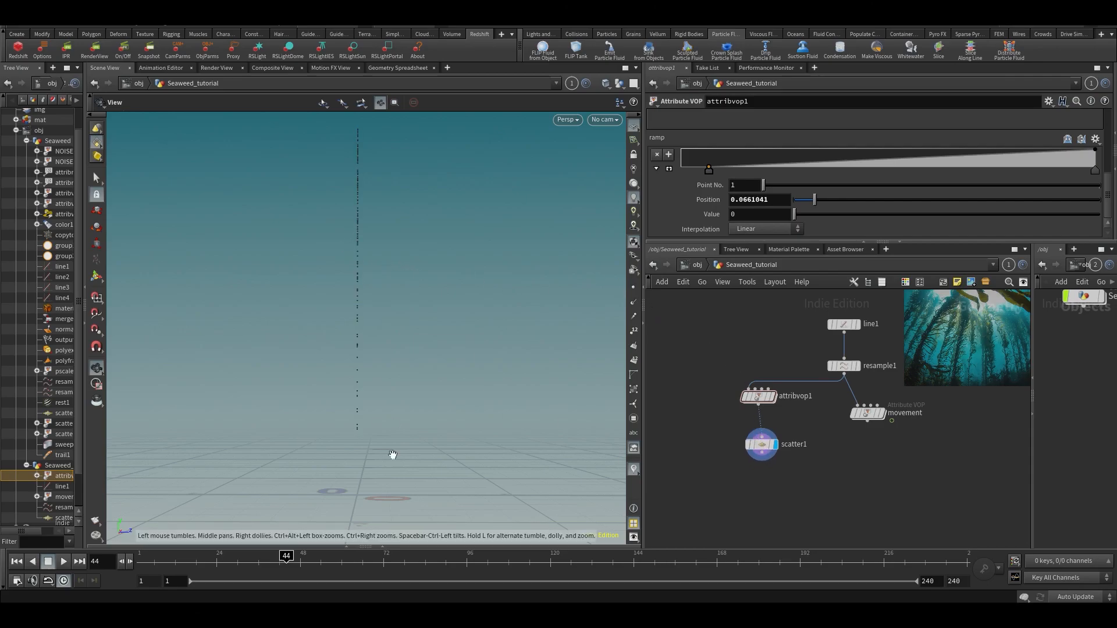
# Add a Copy to Points node below scatter1 and connect scatter1 to its target points input.
pyautogui.scroll(3, 751, 506)
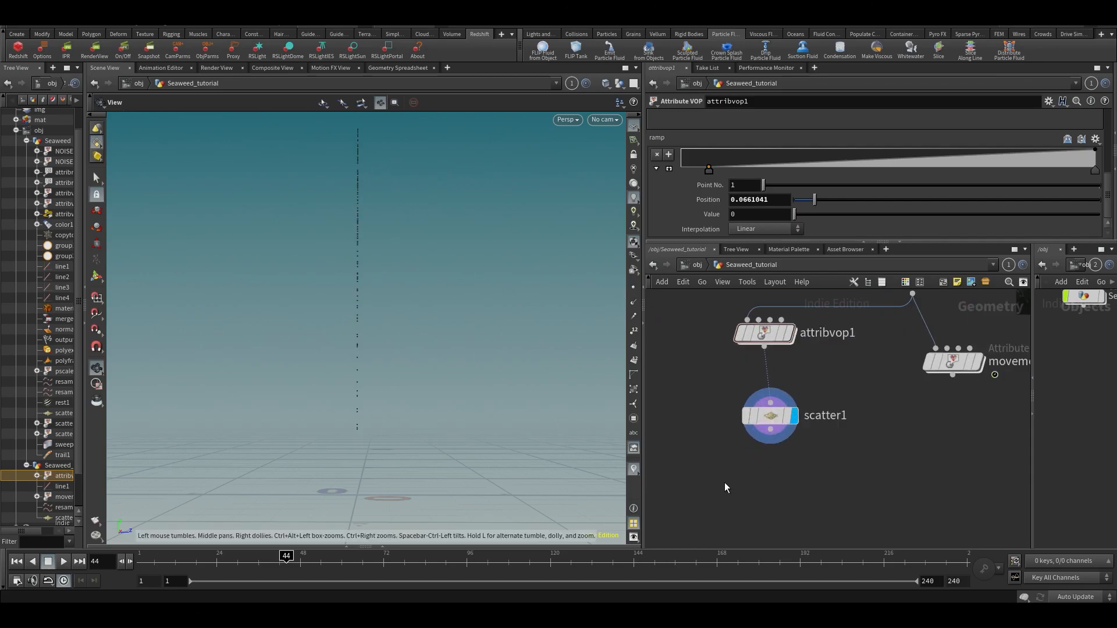
pyautogui.scroll(2, 725, 482)
pyautogui.press('Tab')
pyautogui.write('c')
pyautogui.press('Return')
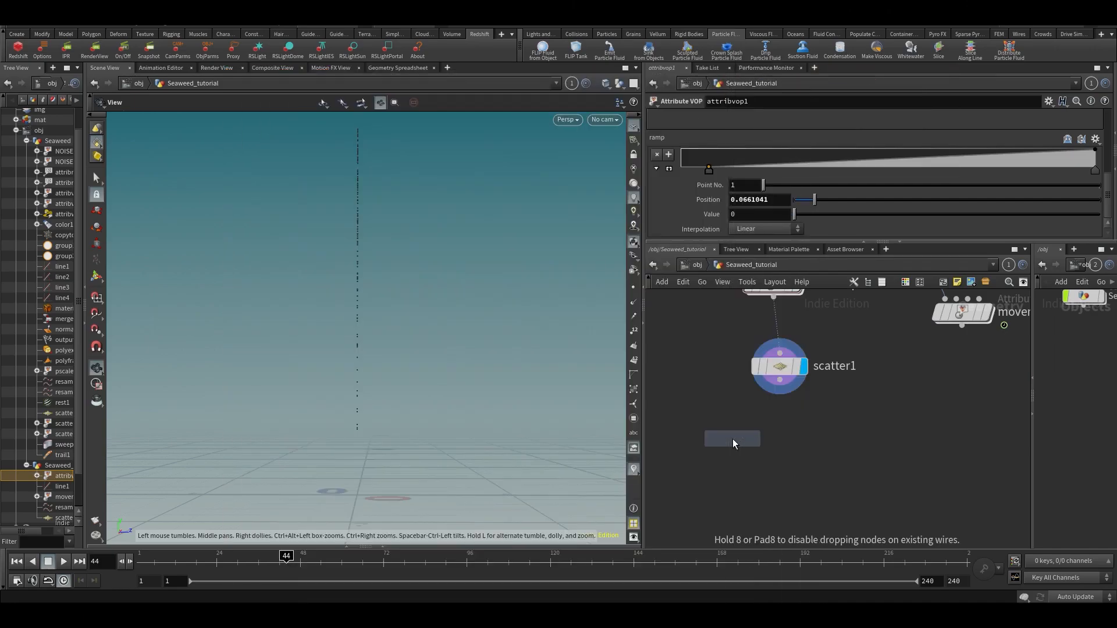
pyautogui.click(713, 421)
pyautogui.click(779, 380)
pyautogui.click(739, 441)
# Create a second Line node, wire it into copytopoints1's first input, and display copytopoints1.
pyautogui.moveTo(696, 321); pyautogui.dragTo(746, 325, button='middle')
pyautogui.press('Tab')
pyautogui.write('line')
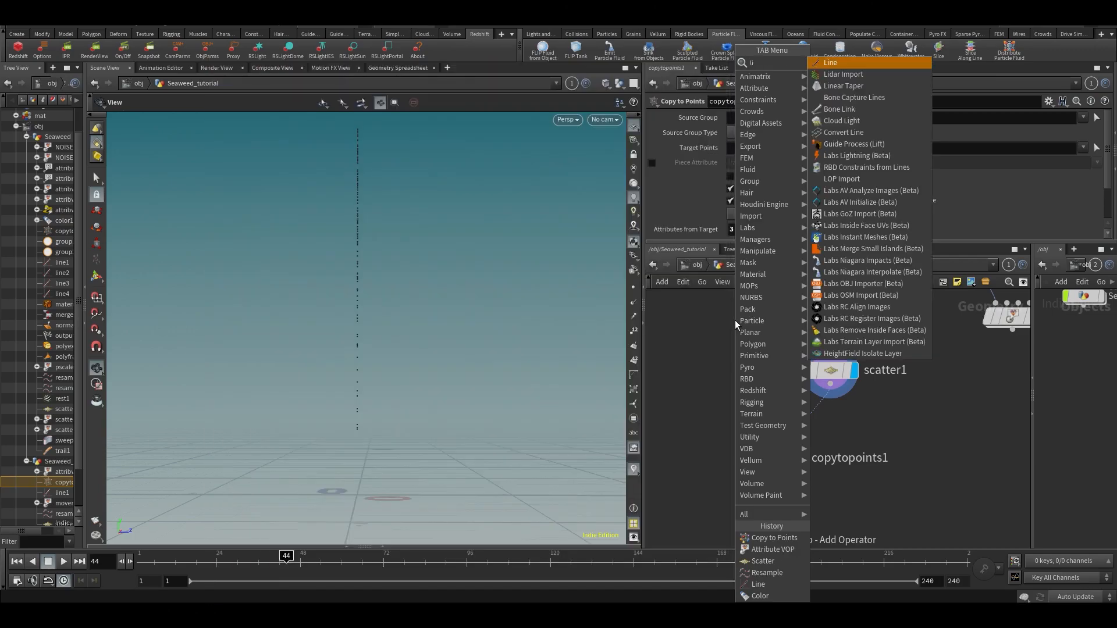
pyautogui.press('Return')
pyautogui.click(735, 325)
pyautogui.click(722, 330)
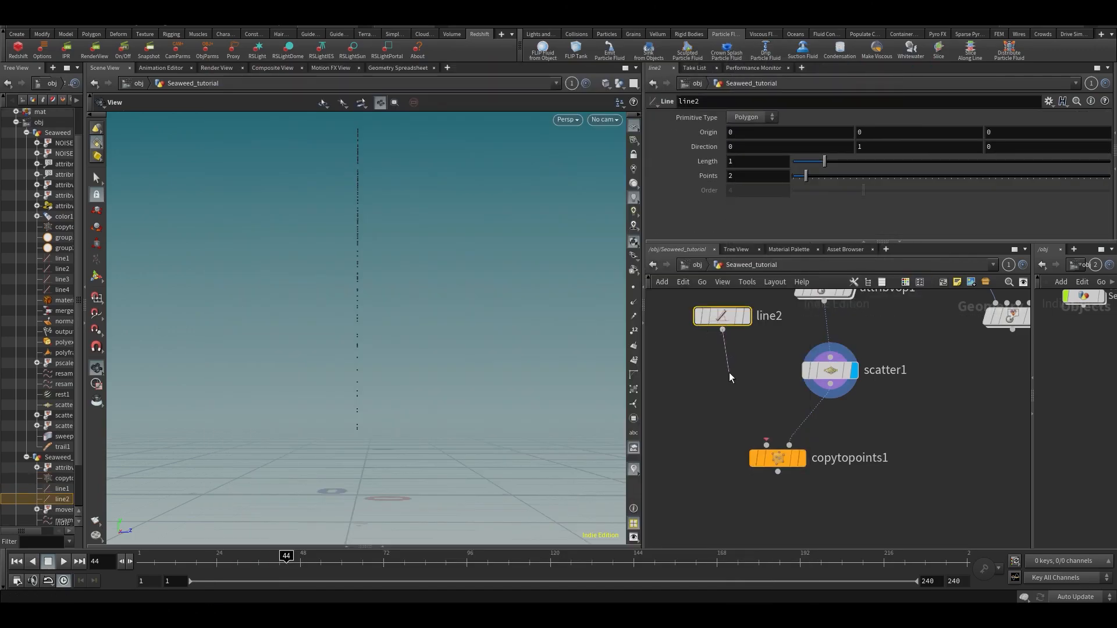
pyautogui.click(812, 434)
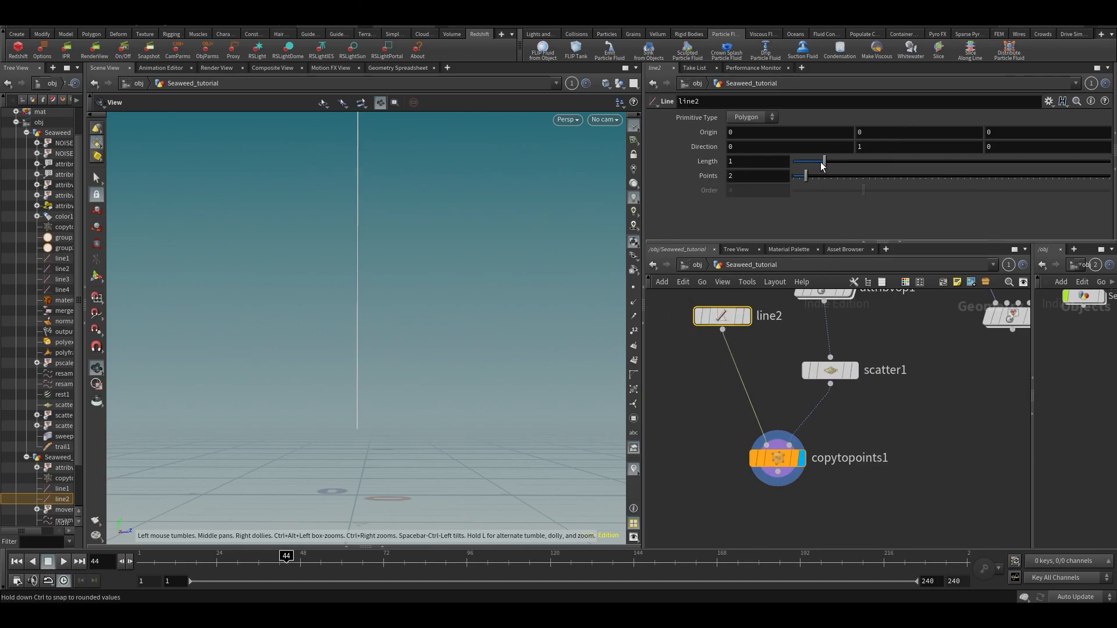
# Set line2's direction to 0, 0, 1 so the copied lines extend horizontally from the stalk.
pyautogui.moveTo(443, 216); pyautogui.dragTo(367, 267)
pyautogui.click(920, 146)
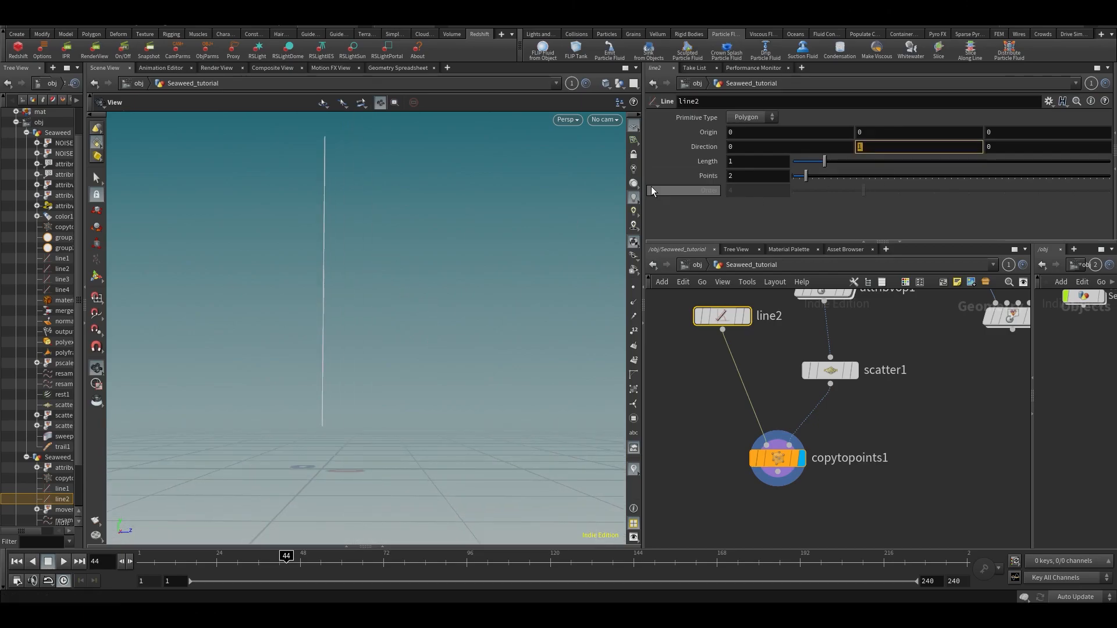
pyautogui.write('0')
pyautogui.press('Tab')
pyautogui.write('1')
pyautogui.press('Return')
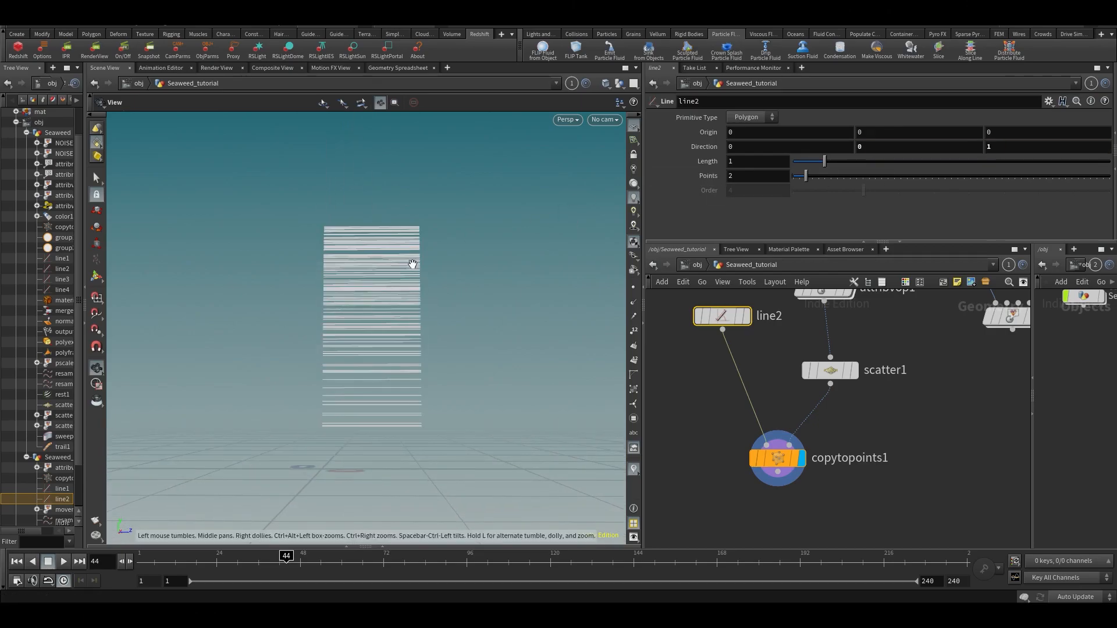
# Rearrange line2, scatter1 and attribvop1 to open a gap between attribvop1 and scatter1, and display attribvop1.
pyautogui.moveTo(415, 261); pyautogui.dragTo(276, 268)
pyautogui.moveTo(384, 250)
pyautogui.mouseDown()
pyautogui.moveTo(374, 280)
pyautogui.moveTo(374, 259)
pyautogui.moveTo(438, 256)
pyautogui.moveTo(407, 254)
pyautogui.moveTo(404, 304)
pyautogui.moveTo(406, 212)
pyautogui.moveTo(393, 256)
pyautogui.mouseUp()
pyautogui.scroll(-2, 390, 256)
pyautogui.moveTo(919, 327); pyautogui.dragTo(878, 391, button='middle')
pyautogui.scroll(-2, 879, 391)
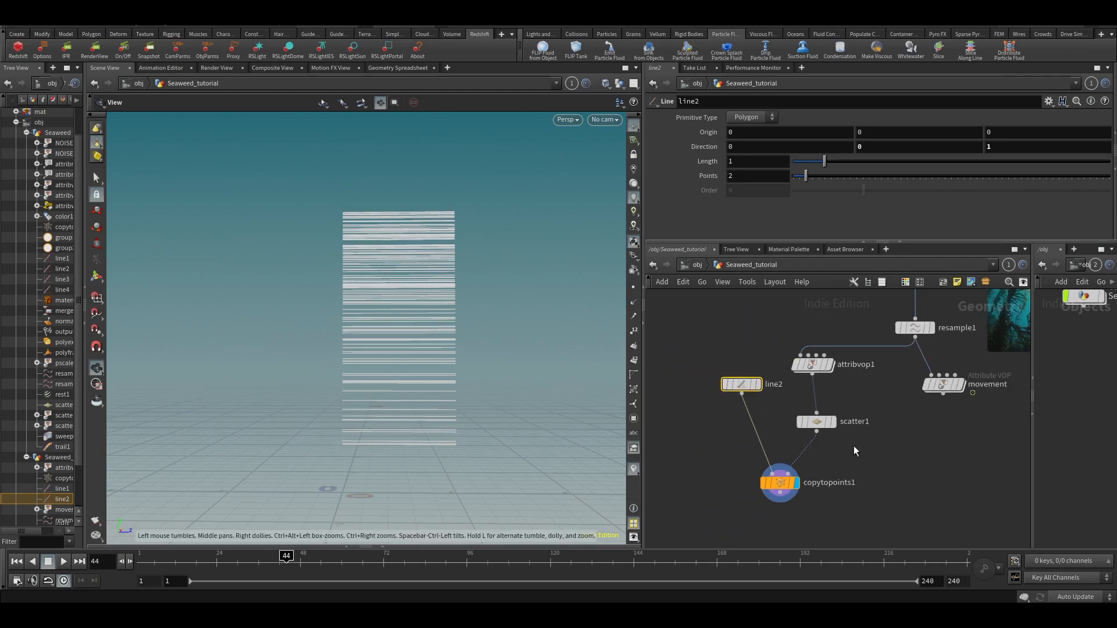
pyautogui.scroll(3, 817, 357)
pyautogui.moveTo(766, 374); pyautogui.dragTo(769, 277, button='middle')
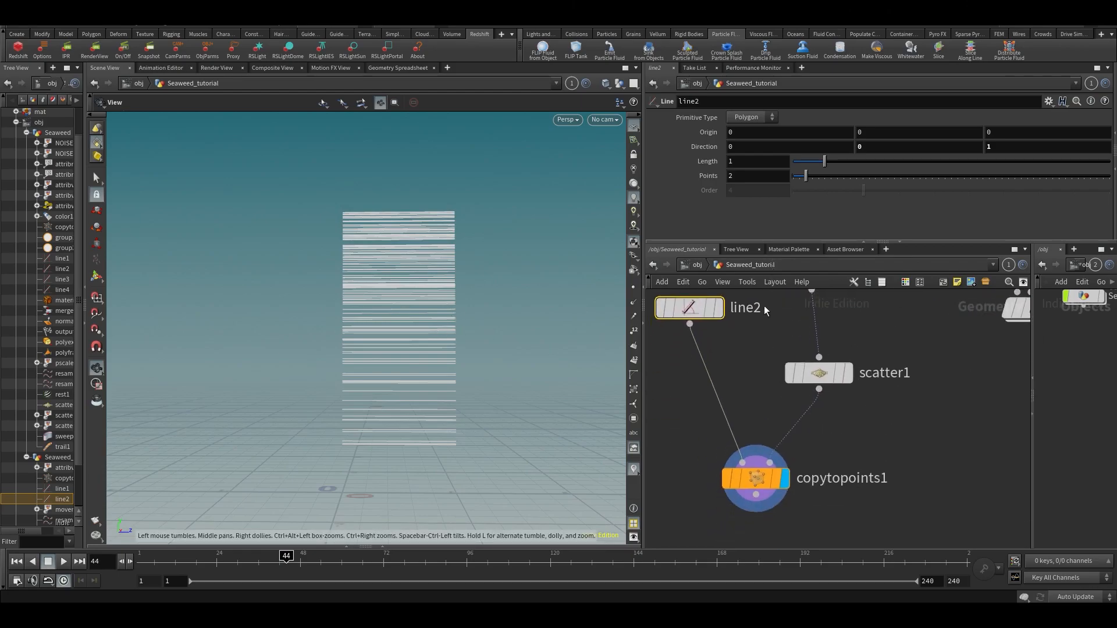
pyautogui.scroll(-3, 863, 468)
pyautogui.moveTo(742, 356); pyautogui.dragTo(705, 428)
pyautogui.moveTo(832, 401); pyautogui.dragTo(819, 435)
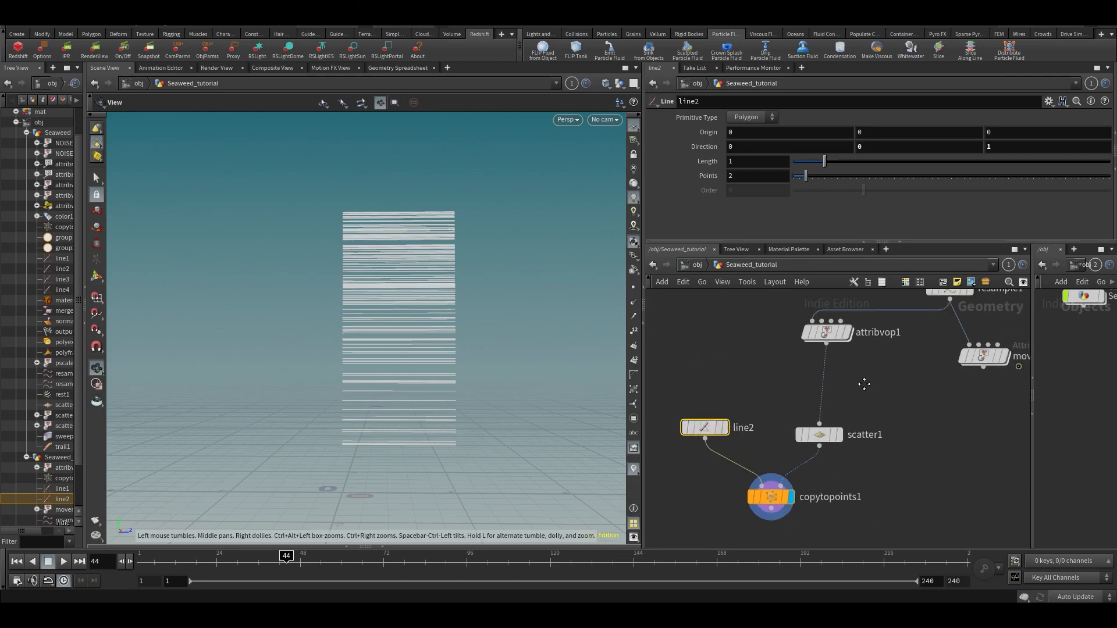
pyautogui.moveTo(864, 388); pyautogui.dragTo(828, 420, button='middle')
pyautogui.click(805, 363)
pyautogui.moveTo(801, 363); pyautogui.dragTo(787, 342)
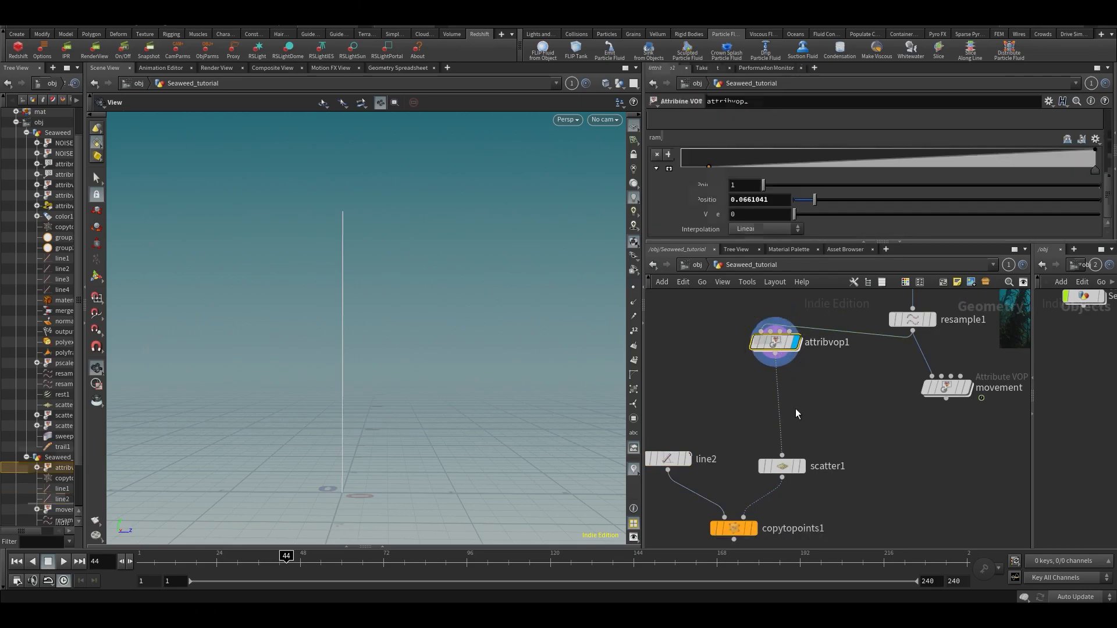
pyautogui.scroll(2, 790, 396)
pyautogui.press('Tab')
pyautogui.write('poly f')
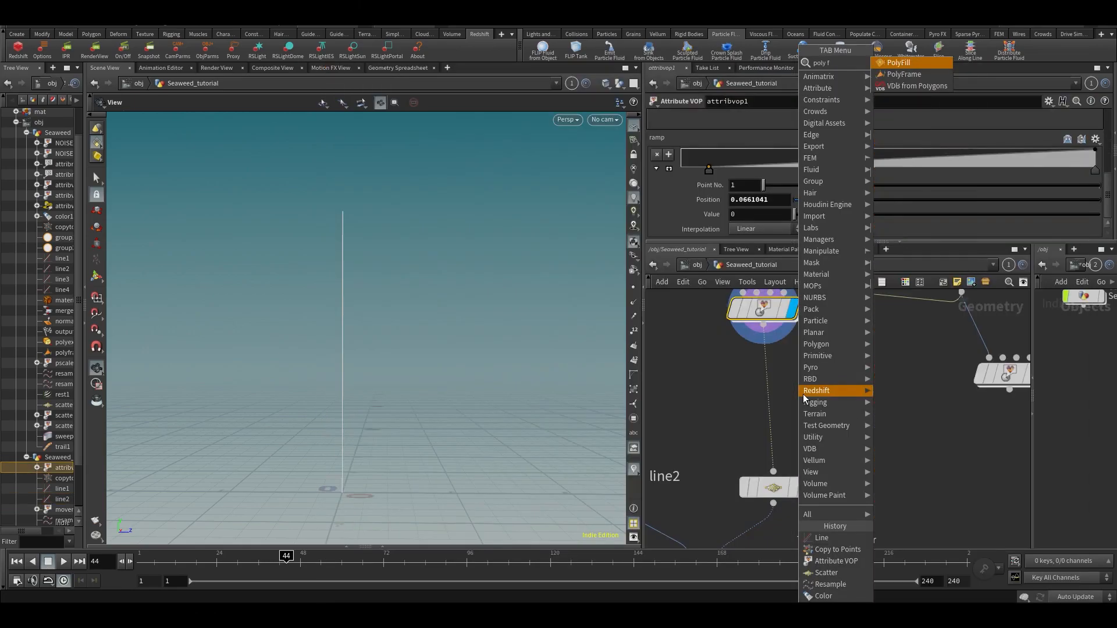
pyautogui.press('Return')
# Insert a PolyFrame node between attribvop1 and scatter1 and display its result.
pyautogui.press('Tab')
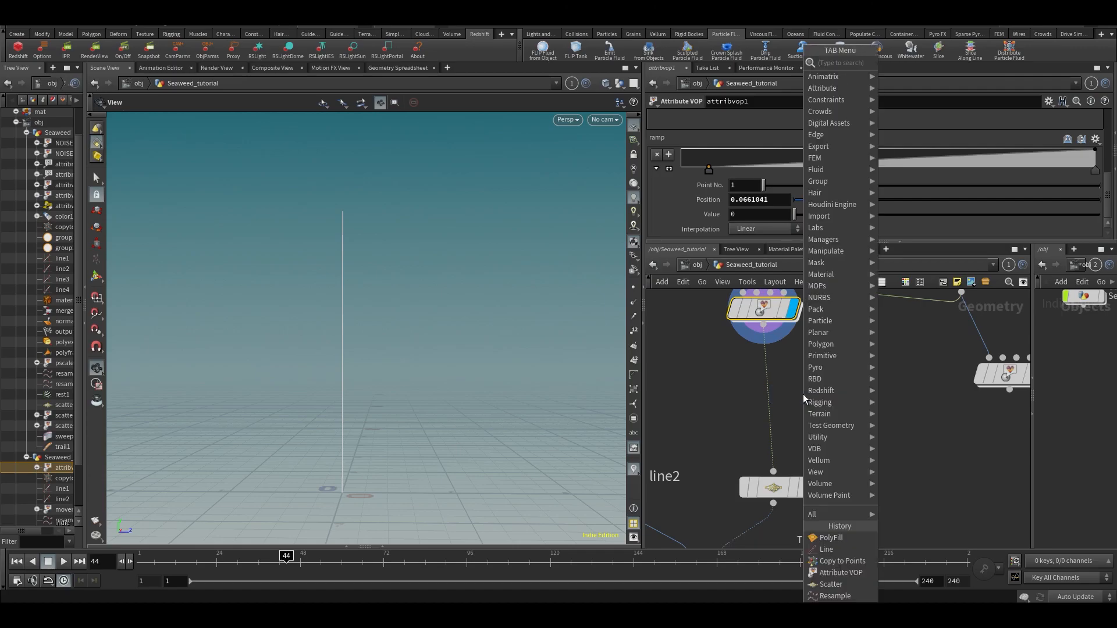
pyautogui.write('poly f')
pyautogui.press('Down')
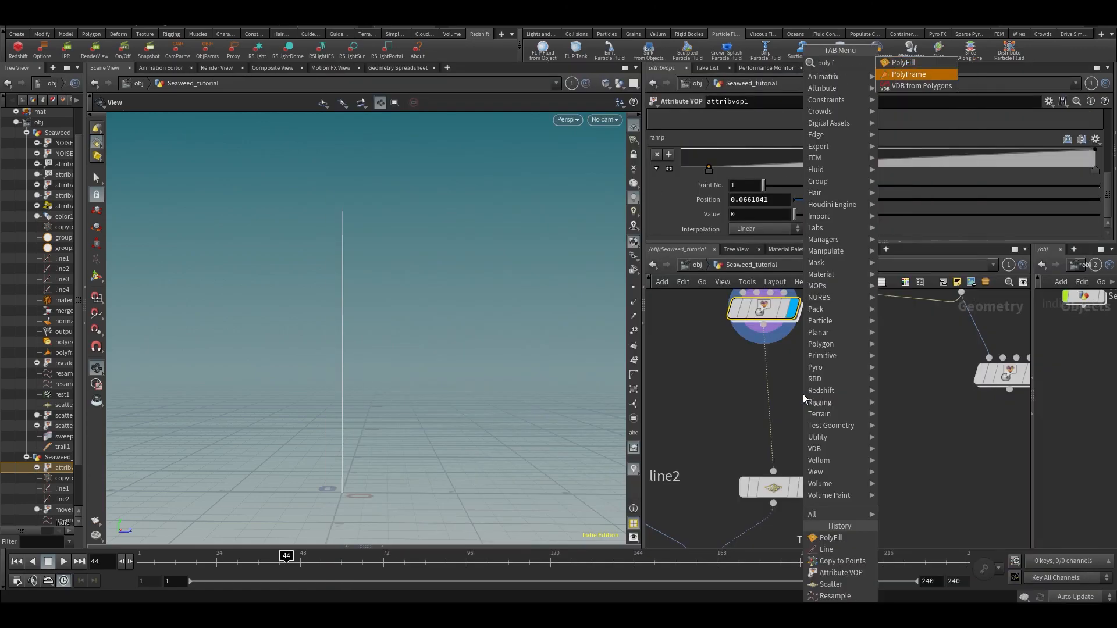
pyautogui.press('Return')
pyautogui.click(759, 396)
pyautogui.moveTo(763, 399)
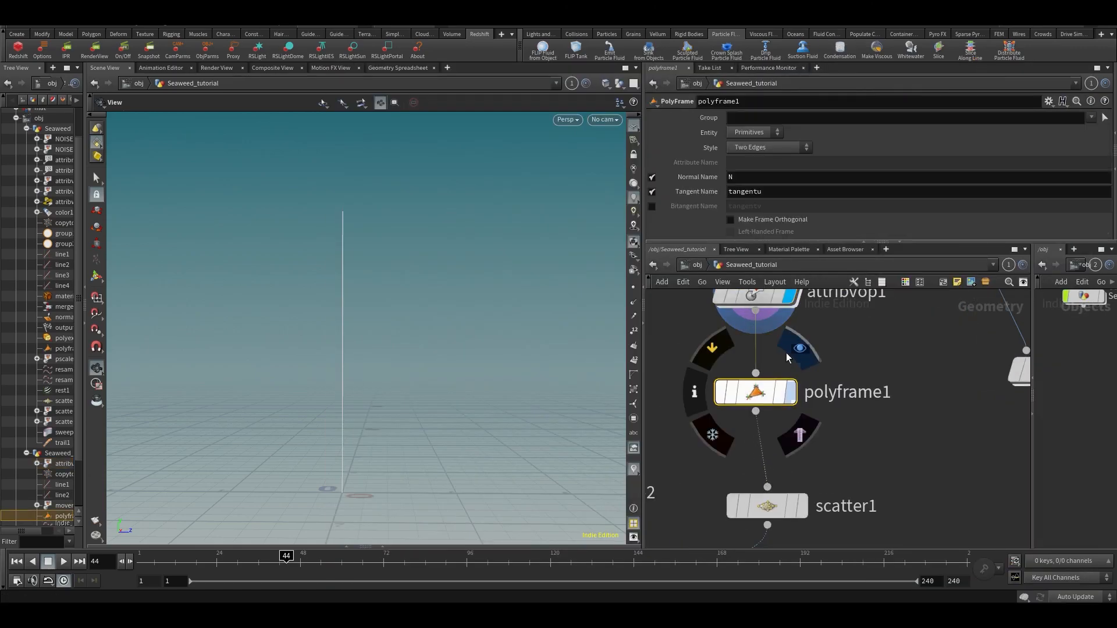
pyautogui.click(796, 352)
# Make polyframe1 output only its tangent, named N, and show point normals in the viewport.
pyautogui.moveTo(341, 254); pyautogui.dragTo(381, 208, button='middle')
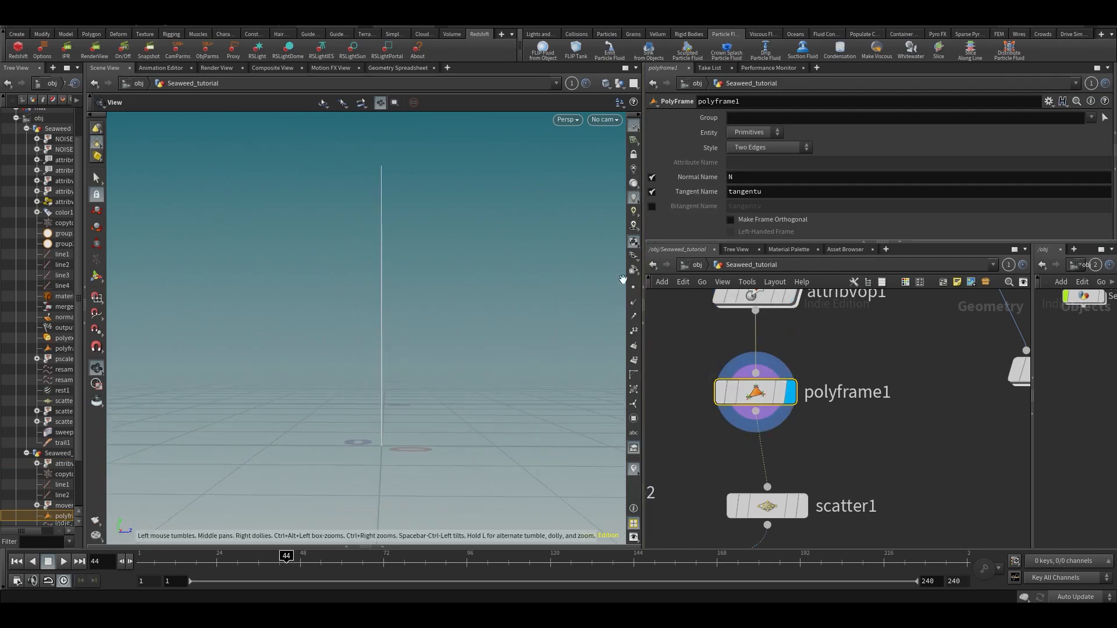
pyautogui.moveTo(444, 276); pyautogui.dragTo(416, 300)
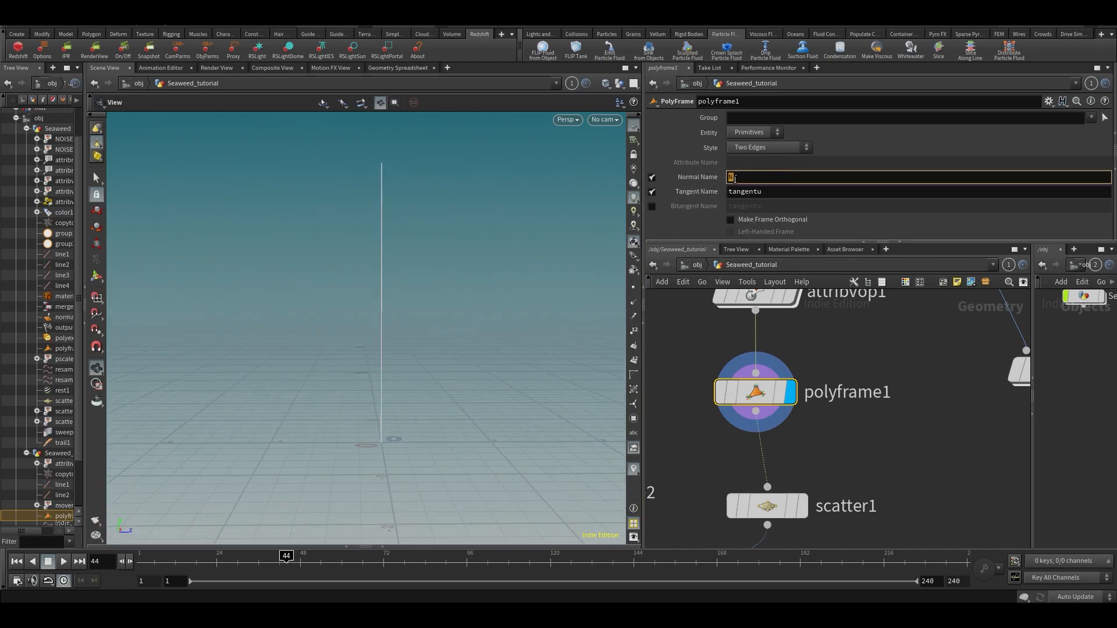
pyautogui.click(764, 191)
pyautogui.write('N')
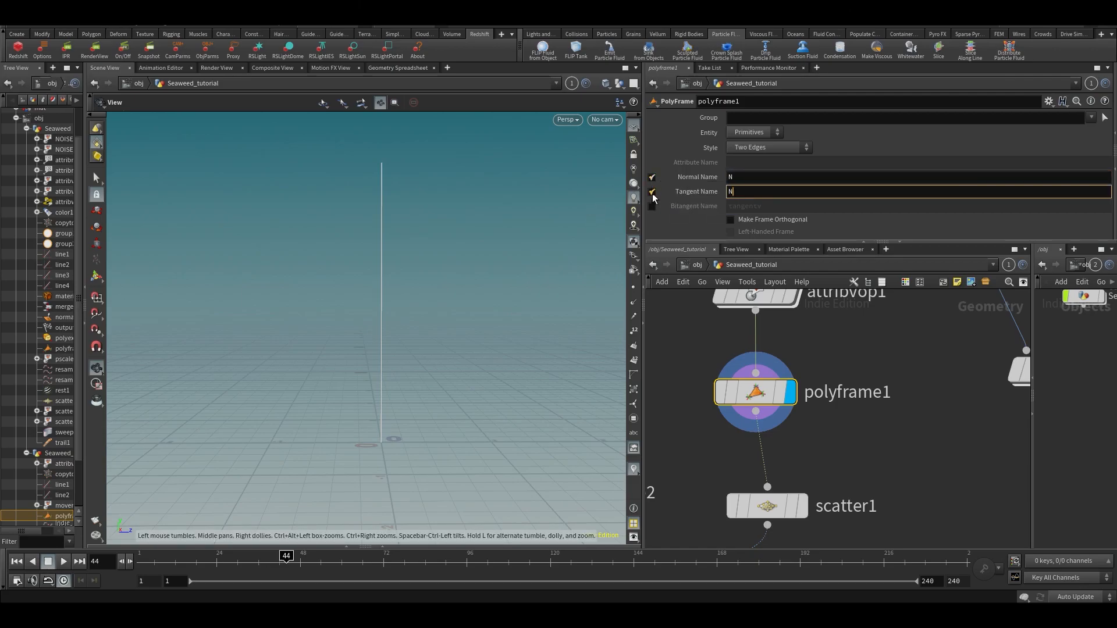
pyautogui.click(651, 177)
pyautogui.moveTo(516, 237); pyautogui.dragTo(455, 268, button='middle')
pyautogui.click(633, 302)
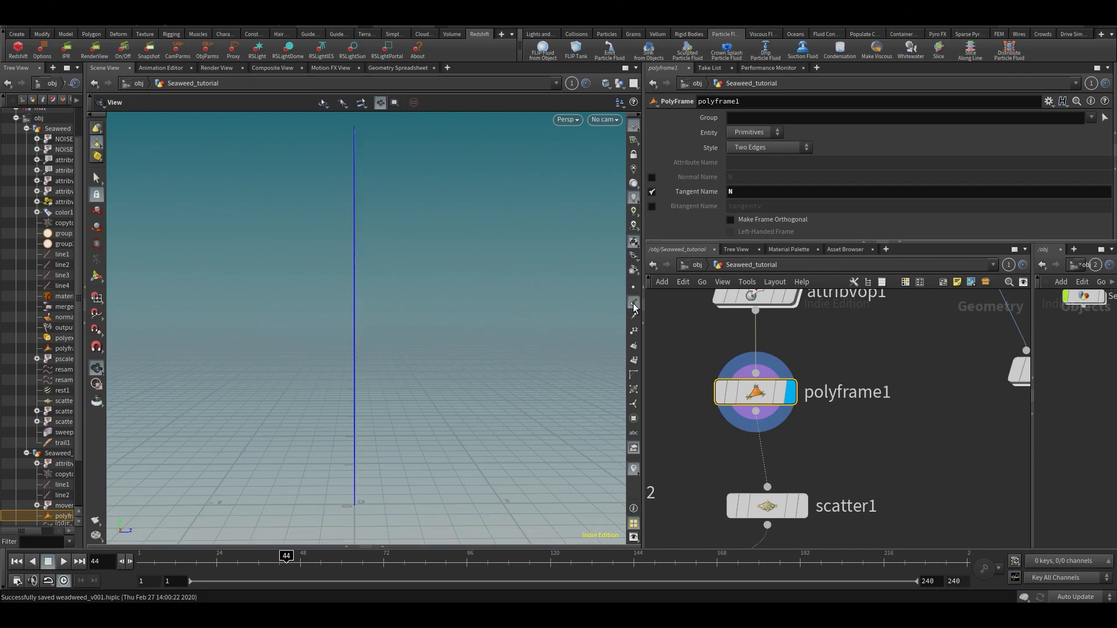
# Test polyframe1 on the animated movement curve during playback and restore attribvop1 as its input.
pyautogui.moveTo(357, 345); pyautogui.dragTo(358, 313, button='middle')
pyautogui.moveTo(363, 251); pyautogui.dragTo(426, 247)
pyautogui.scroll(-3, 759, 374)
pyautogui.moveTo(869, 378); pyautogui.dragTo(851, 388, button='middle')
pyautogui.moveTo(907, 386); pyautogui.dragTo(865, 372)
pyautogui.click(748, 385)
pyautogui.click(864, 380)
pyautogui.press('Up')
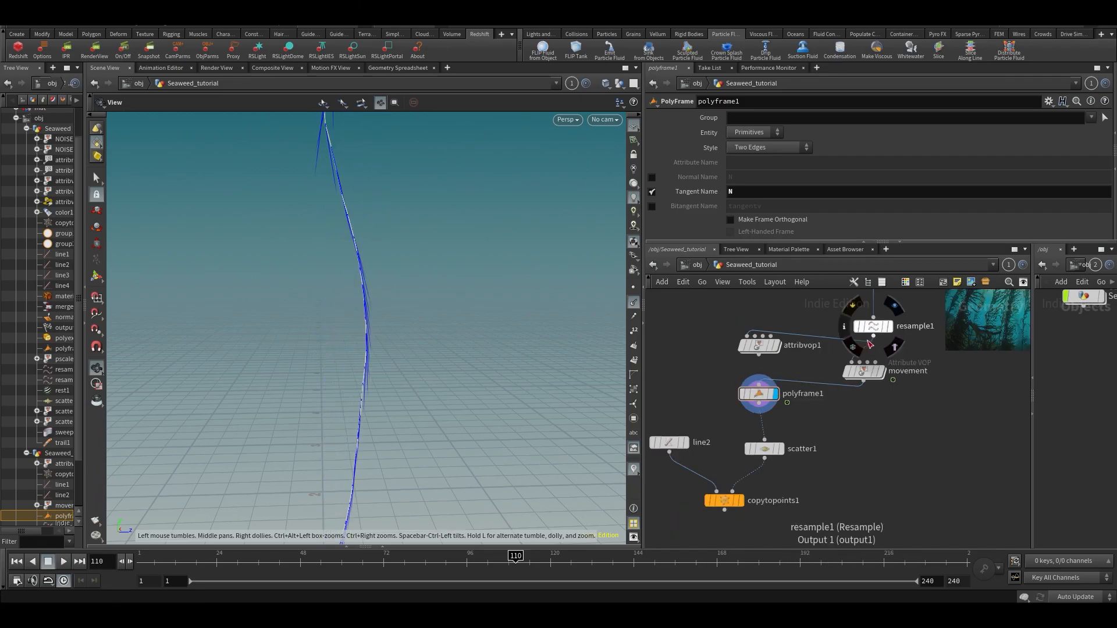
pyautogui.moveTo(758, 353); pyautogui.dragTo(759, 387)
# Examine the normals along the stalk and the leaf directions in the kelp reference image.
pyautogui.moveTo(379, 301); pyautogui.dragTo(347, 175)
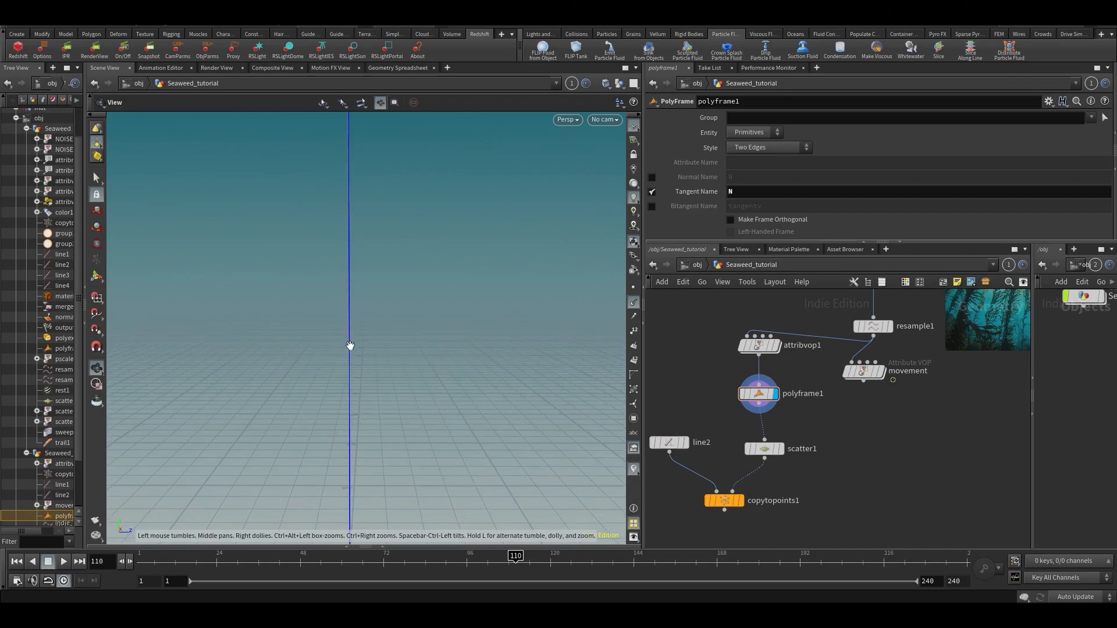
pyautogui.moveTo(951, 433); pyautogui.dragTo(783, 536, button='middle')
pyautogui.scroll(4, 839, 416)
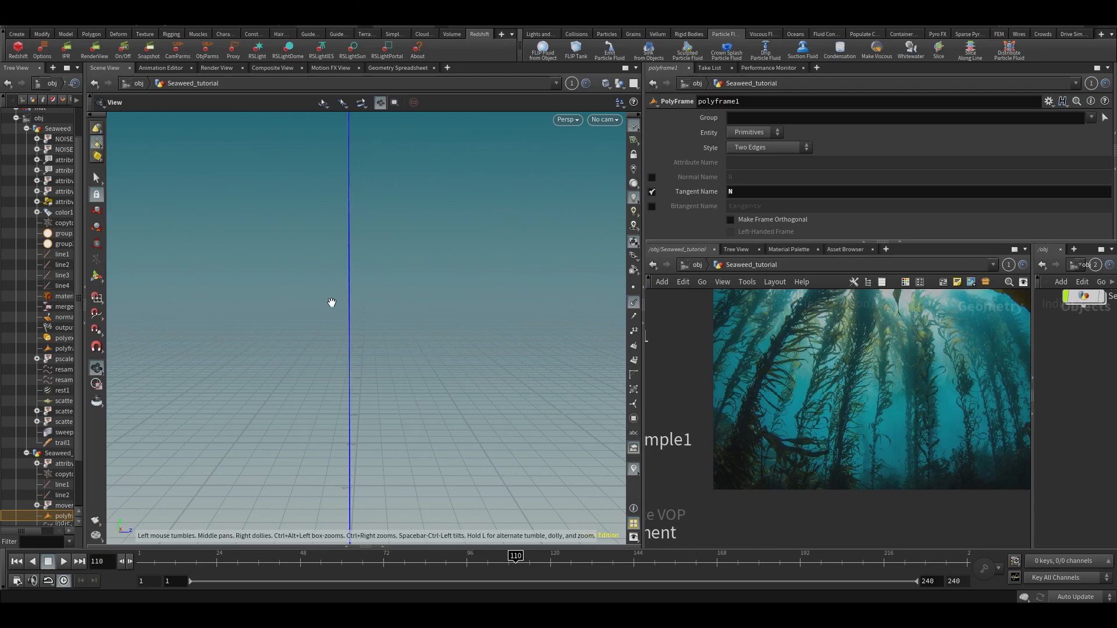
pyautogui.moveTo(815, 495); pyautogui.dragTo(907, 473, button='middle')
pyautogui.scroll(-4, 896, 457)
pyautogui.moveTo(861, 440); pyautogui.dragTo(855, 424, button='middle')
pyautogui.moveTo(791, 511); pyautogui.dragTo(858, 425, button='middle')
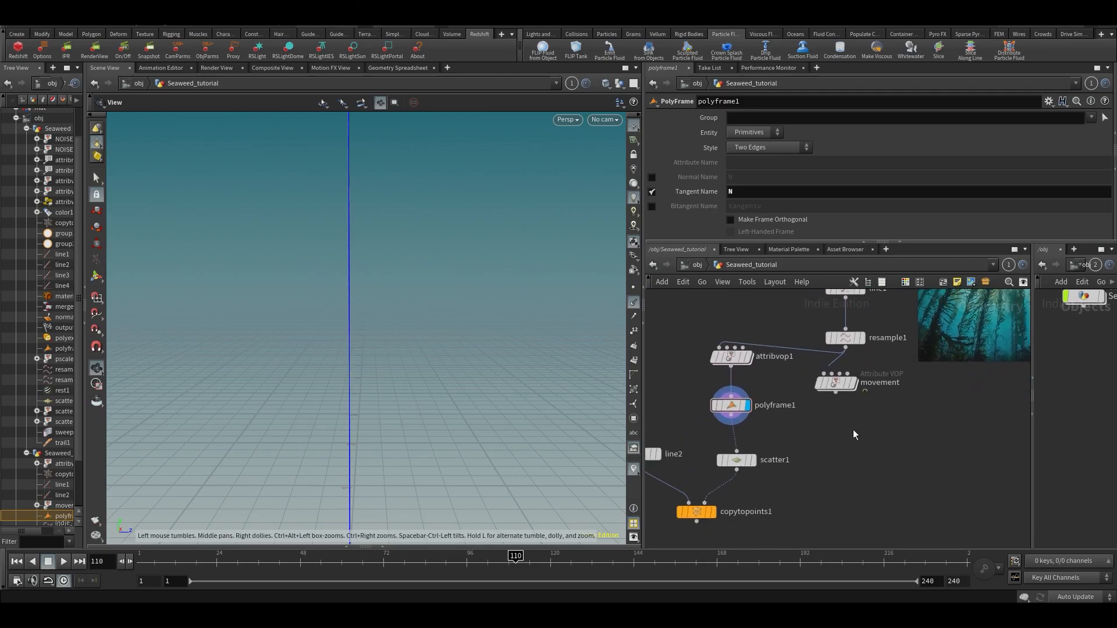
# Add an Attribute Randomize node beside polyframe1, feed it from attribvop1, and display it.
pyautogui.press('Tab')
pyautogui.write('a')
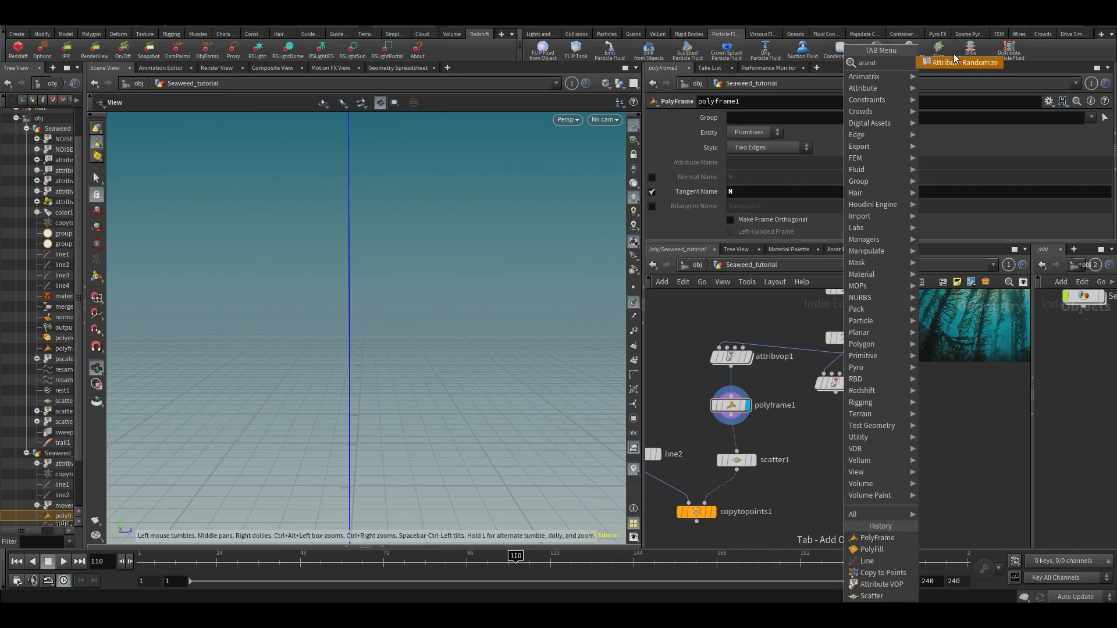
pyautogui.click(876, 538)
pyautogui.scroll(1, 753, 443)
pyautogui.click(829, 444)
pyautogui.moveTo(727, 350); pyautogui.dragTo(793, 422)
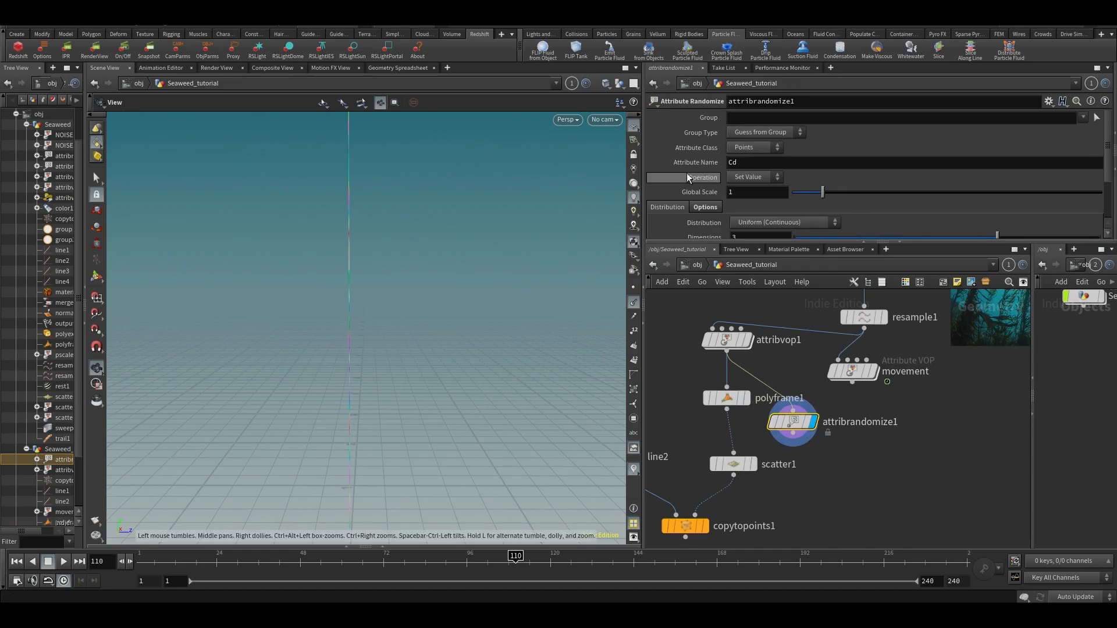
# Make attribrandomize1 randomize the N attribute, with first and third minimum values of -1.
pyautogui.moveTo(744, 163); pyautogui.dragTo(604, 189)
pyautogui.press('Return')
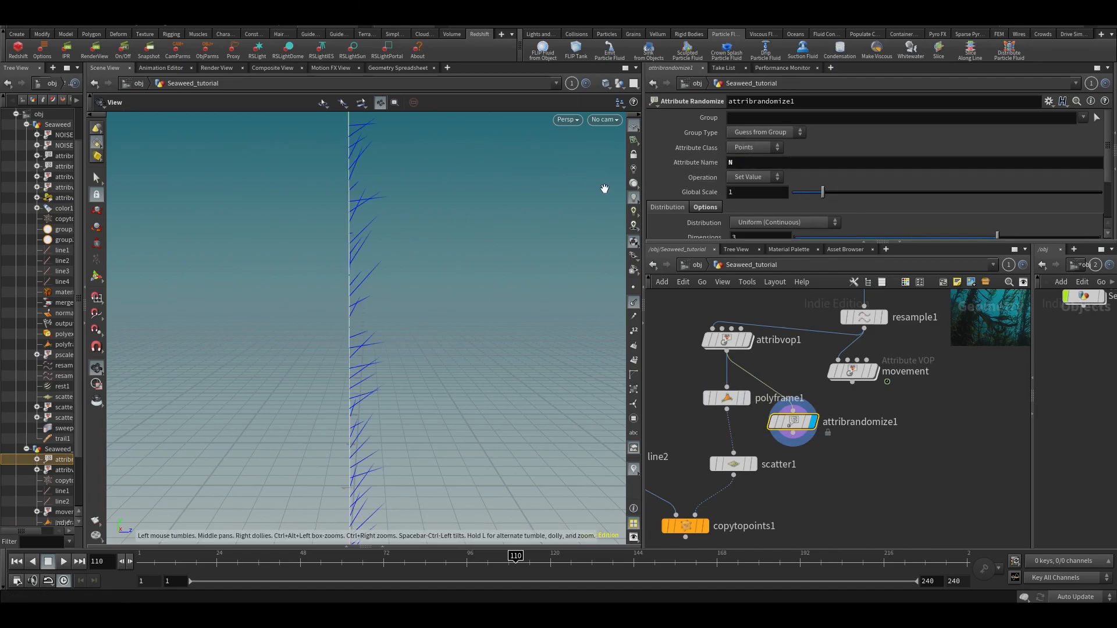
pyautogui.scroll(-3, 786, 206)
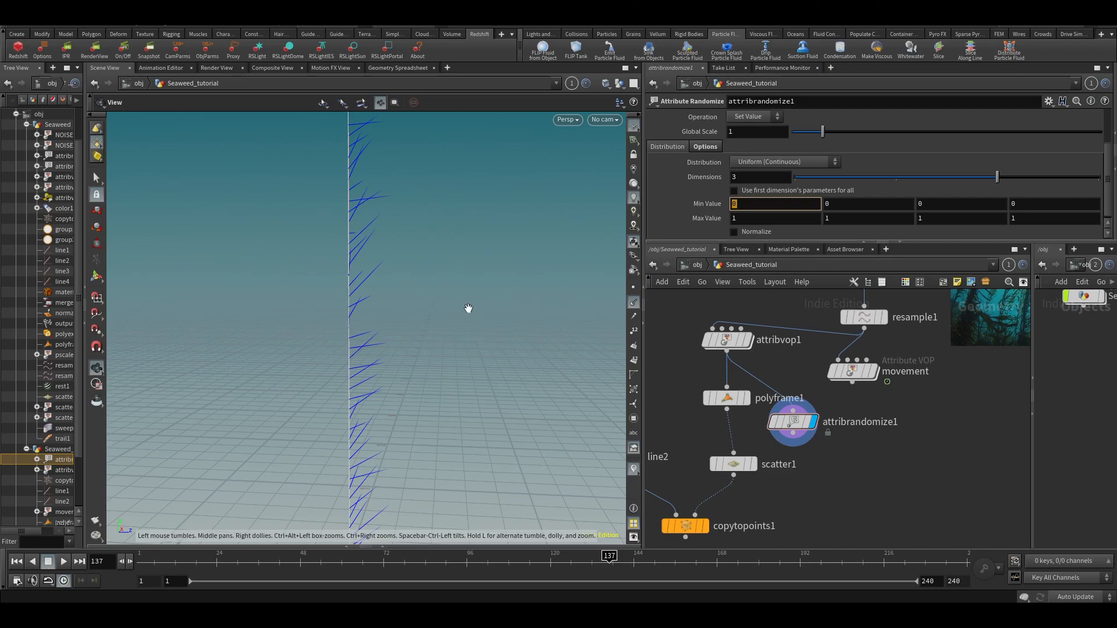
pyautogui.moveTo(214, 272); pyautogui.dragTo(324, 285)
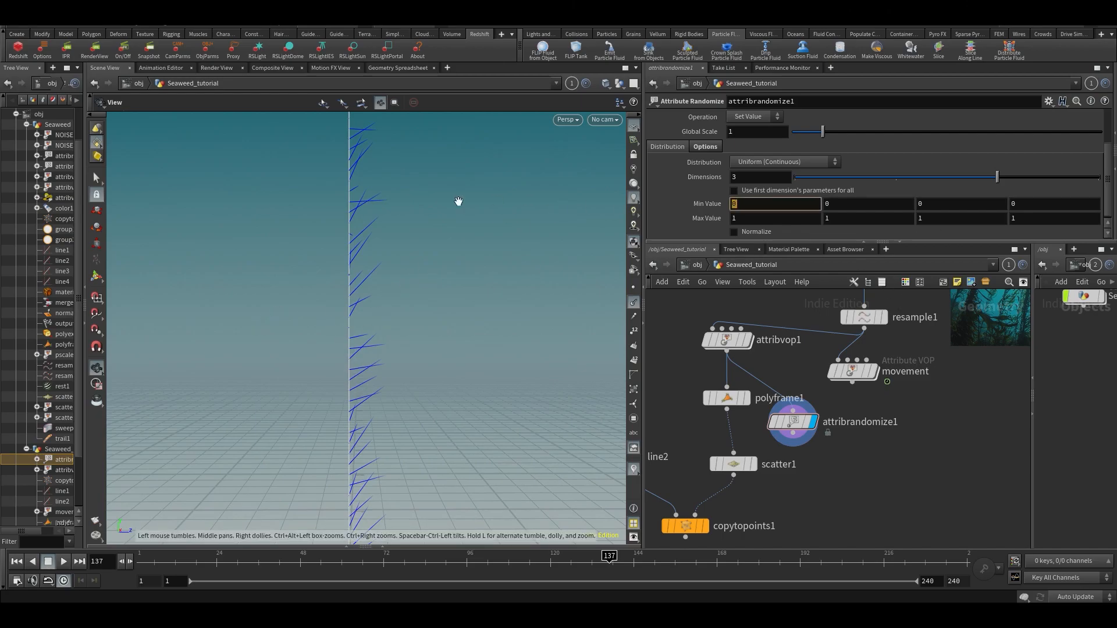
pyautogui.press('Return')
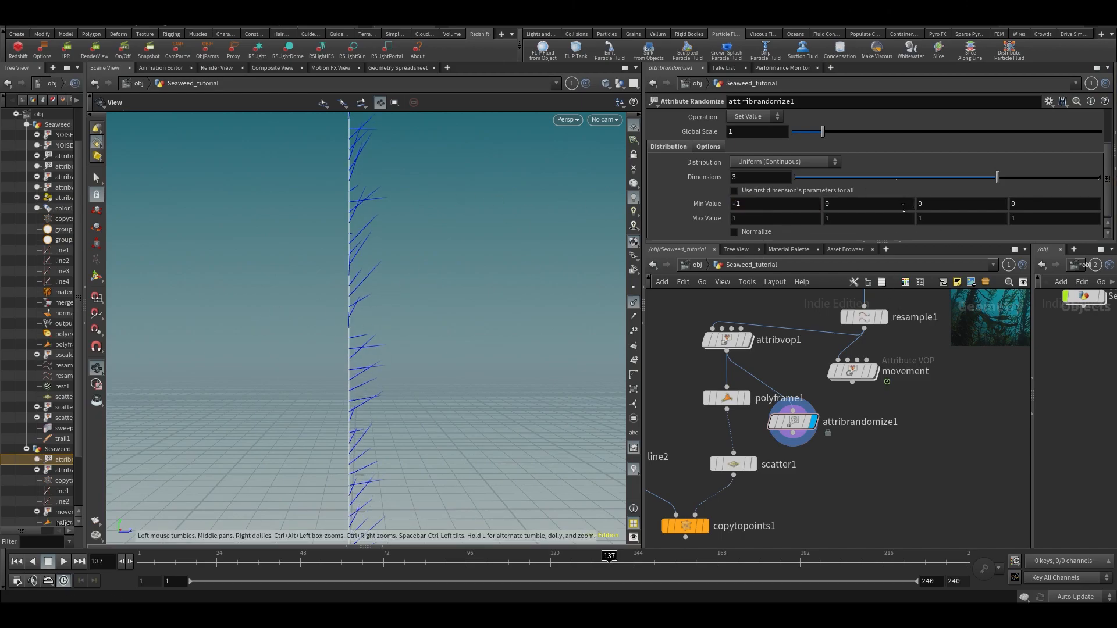
pyautogui.write('=1')
pyautogui.press('Return')
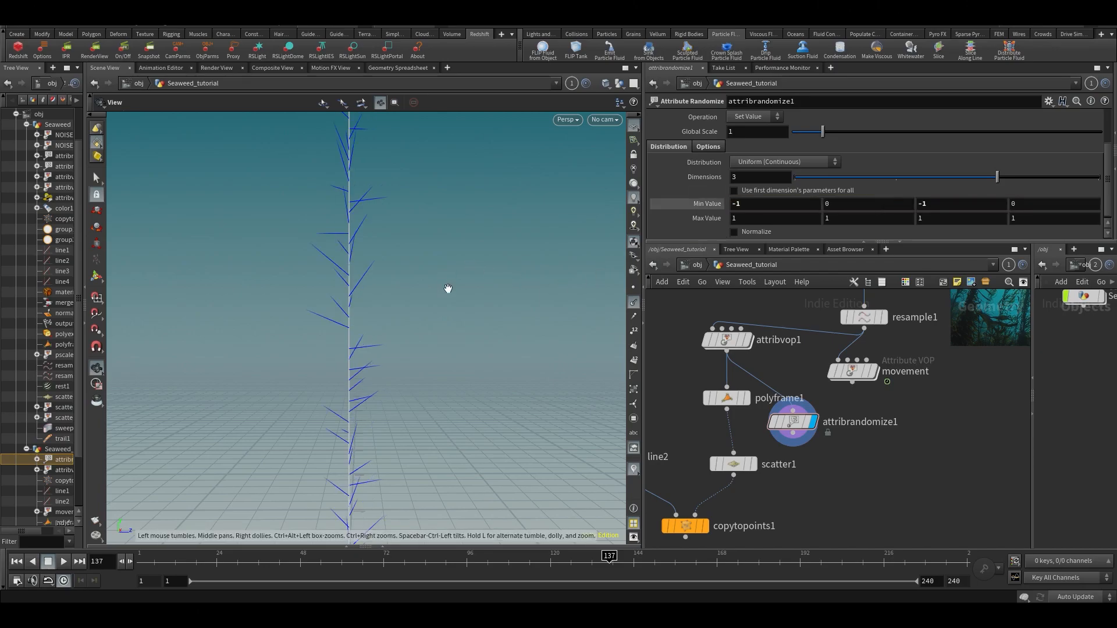
# Set attribrandomize1's second minimum value to 0.5 so the normals point more upward.
pyautogui.moveTo(423, 300)
pyautogui.mouseDown()
pyautogui.moveTo(274, 302)
pyautogui.moveTo(403, 303)
pyautogui.mouseUp()
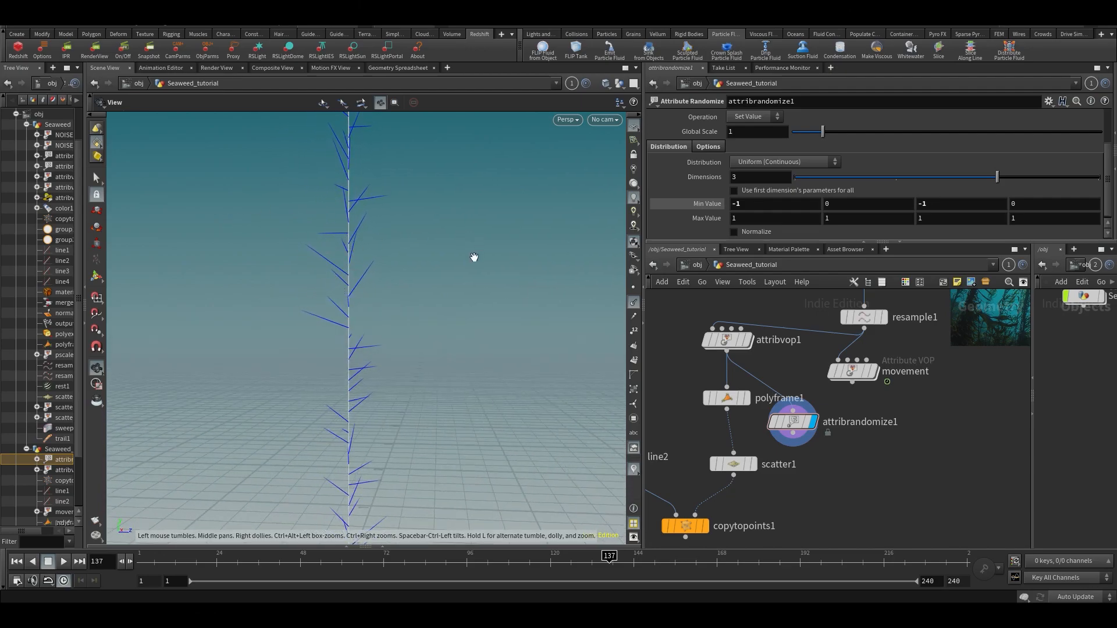
pyautogui.moveTo(835, 207); pyautogui.dragTo(1109, 264, button='middle')
pyautogui.hotkey('ctrl', 'z')
pyautogui.moveTo(836, 207); pyautogui.dragTo(706, 219)
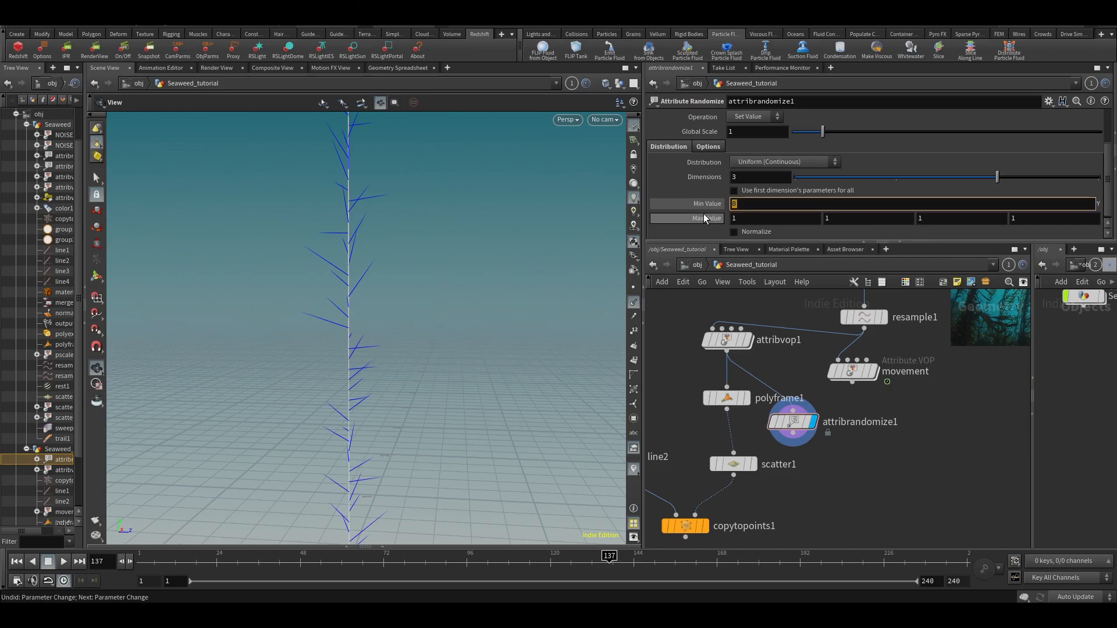
pyautogui.write('0.5')
pyautogui.press('Return')
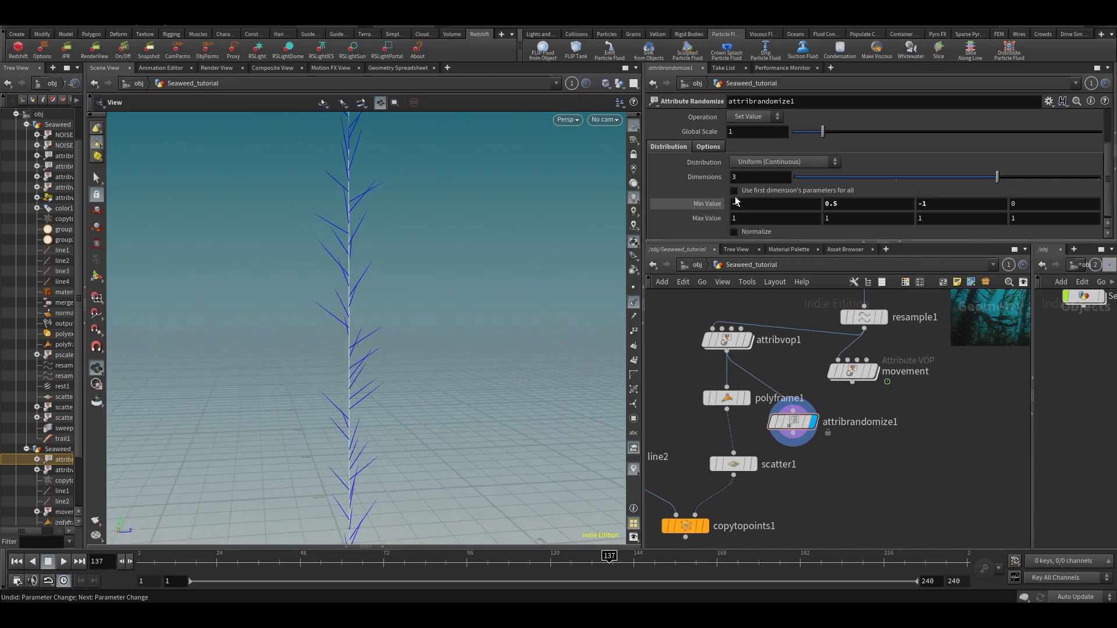
# Try a second minimum value of -1 on attribrandomize1.
pyautogui.moveTo(872, 204); pyautogui.dragTo(727, 207)
pyautogui.write('-1')
pyautogui.press('Return')
pyautogui.hotkey('ctrl', 'z')
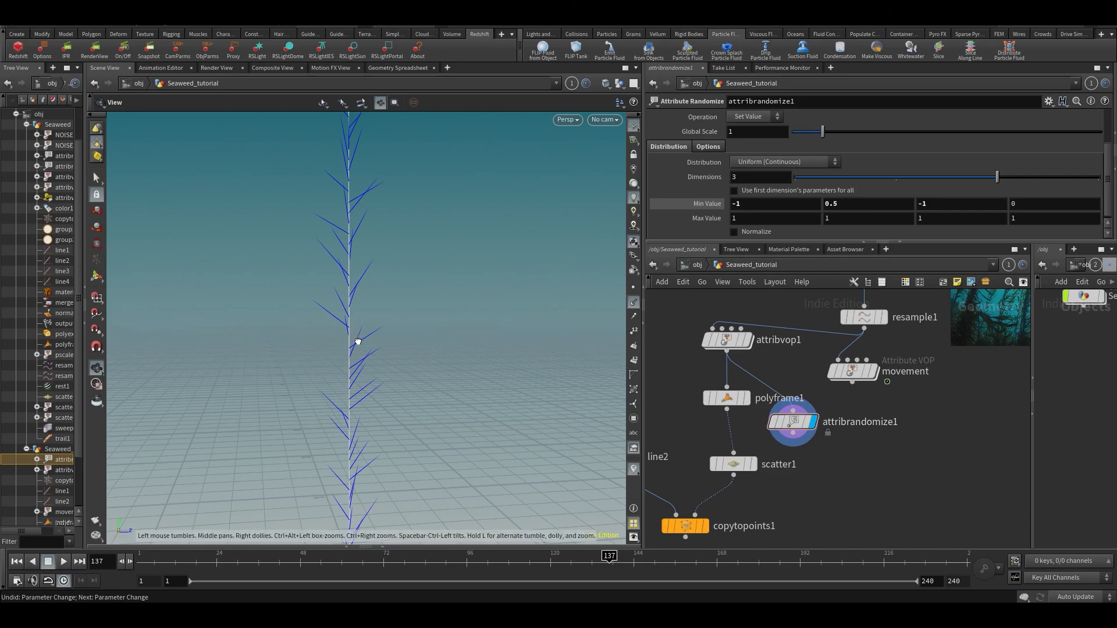
# Rewire attribrandomize1 to take its input from the movement node and play the animation.
pyautogui.moveTo(788, 427); pyautogui.dragTo(808, 441)
pyautogui.click(852, 383)
pyautogui.click(811, 425)
pyautogui.press('Up')
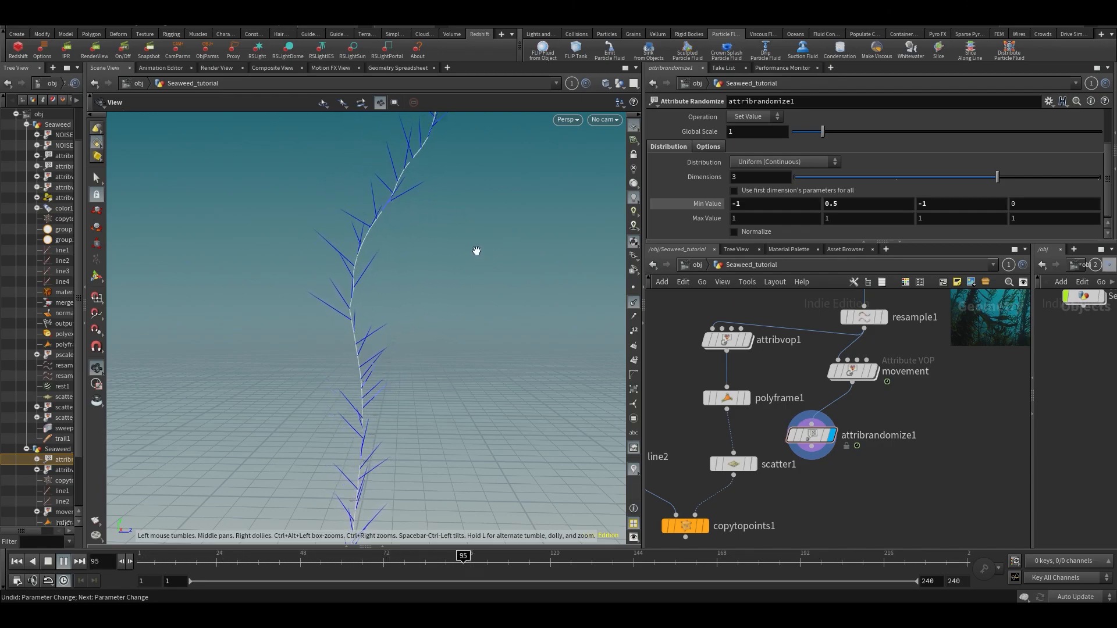
# Display polyframe1 and route the movement node's output into it through attribvop1, scrubbing the timeline to preview the tangent normals.
pyautogui.click(420, 558)
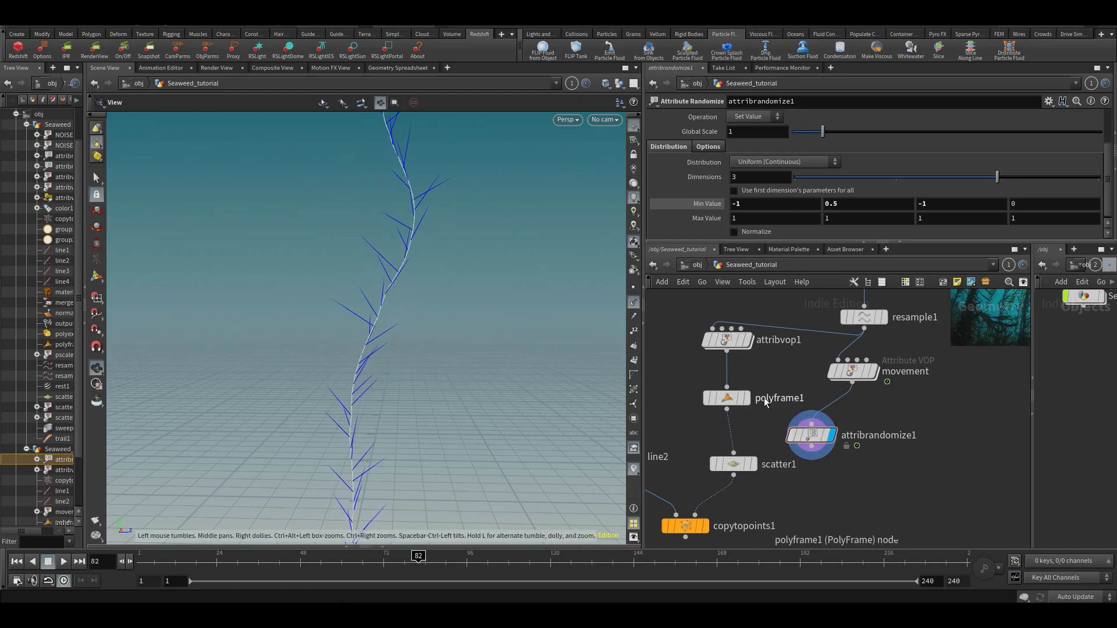
pyautogui.click(746, 398)
pyautogui.moveTo(359, 568); pyautogui.dragTo(394, 566)
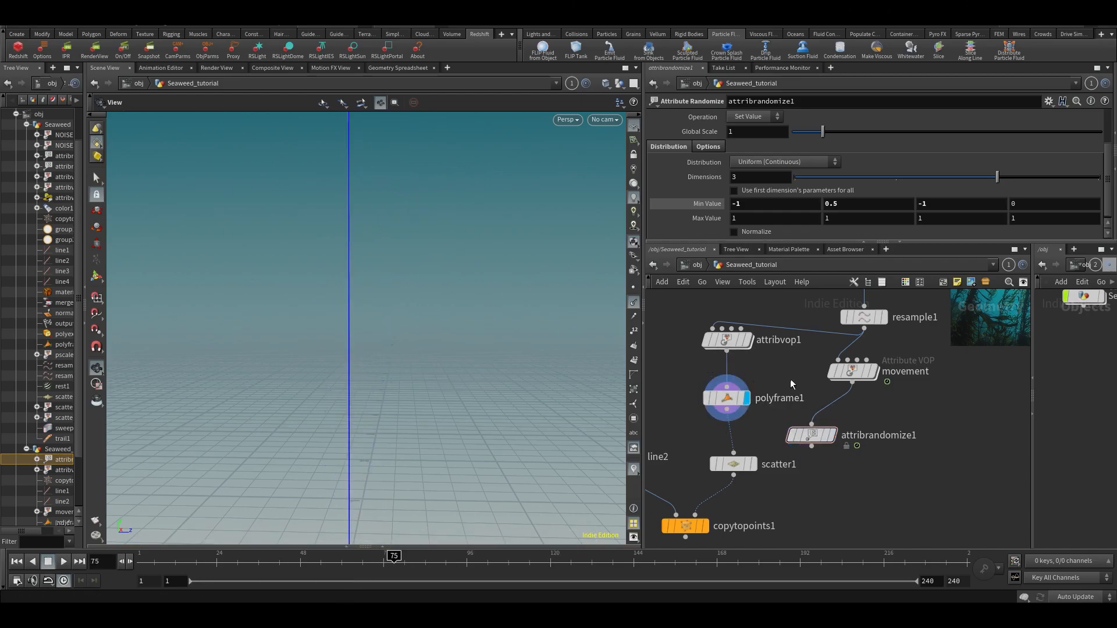
pyautogui.moveTo(727, 387); pyautogui.dragTo(853, 383)
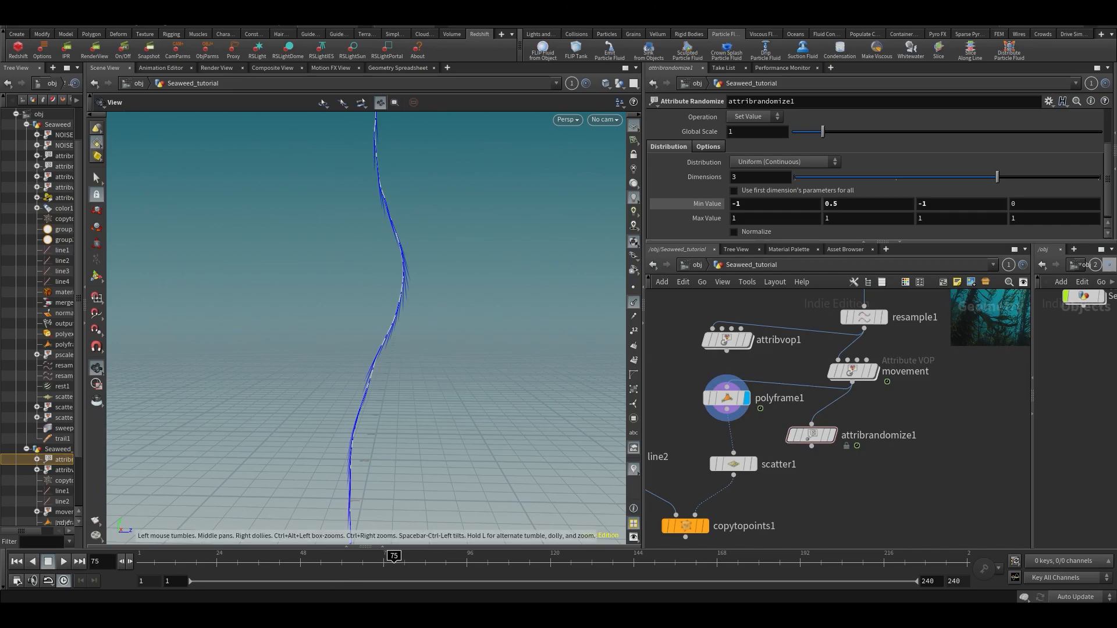
pyautogui.moveTo(353, 564); pyautogui.dragTo(621, 584)
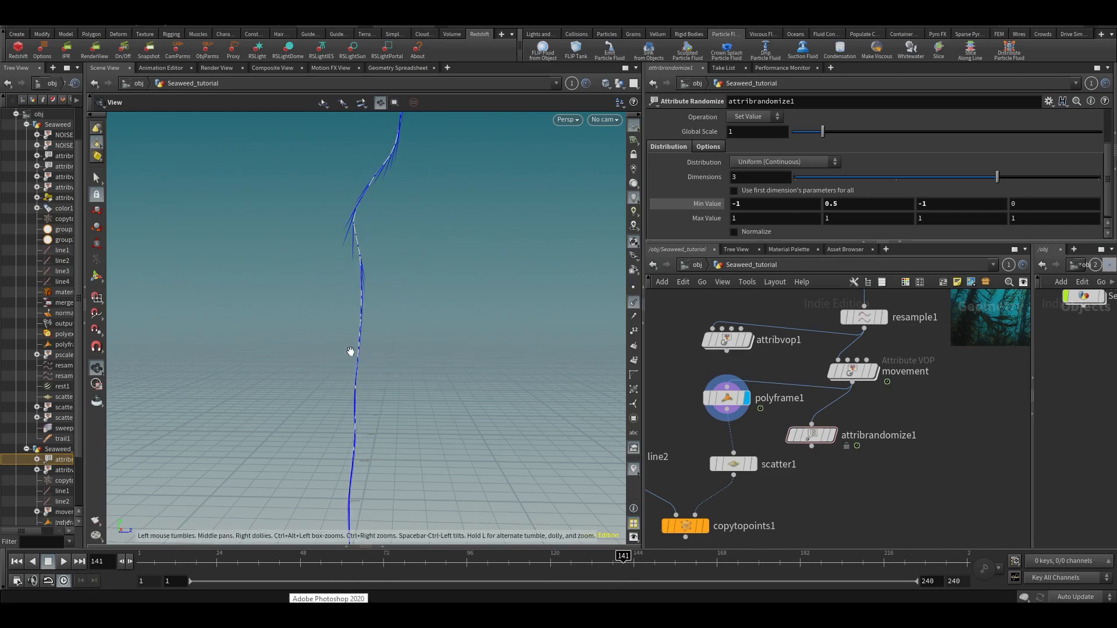
pyautogui.hotkey('ctrl', 'z')
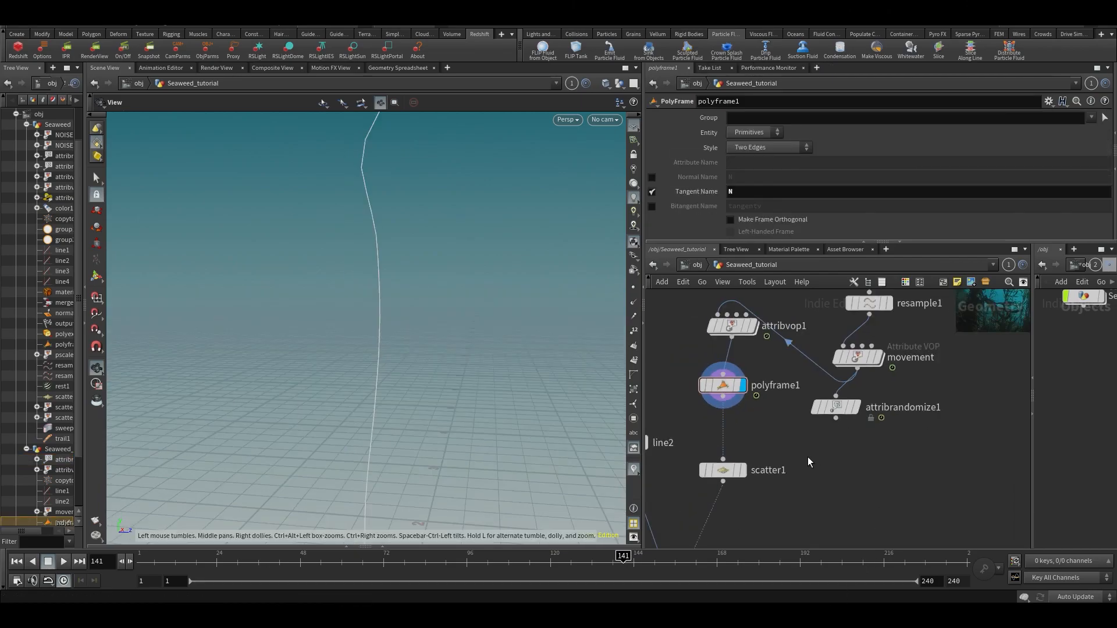
# Insert an Attribute VOP node between polyframe1 and scatter1.
pyautogui.scroll(2, 808, 456)
pyautogui.press('Tab')
pyautogui.write('av')
pyautogui.press('Return')
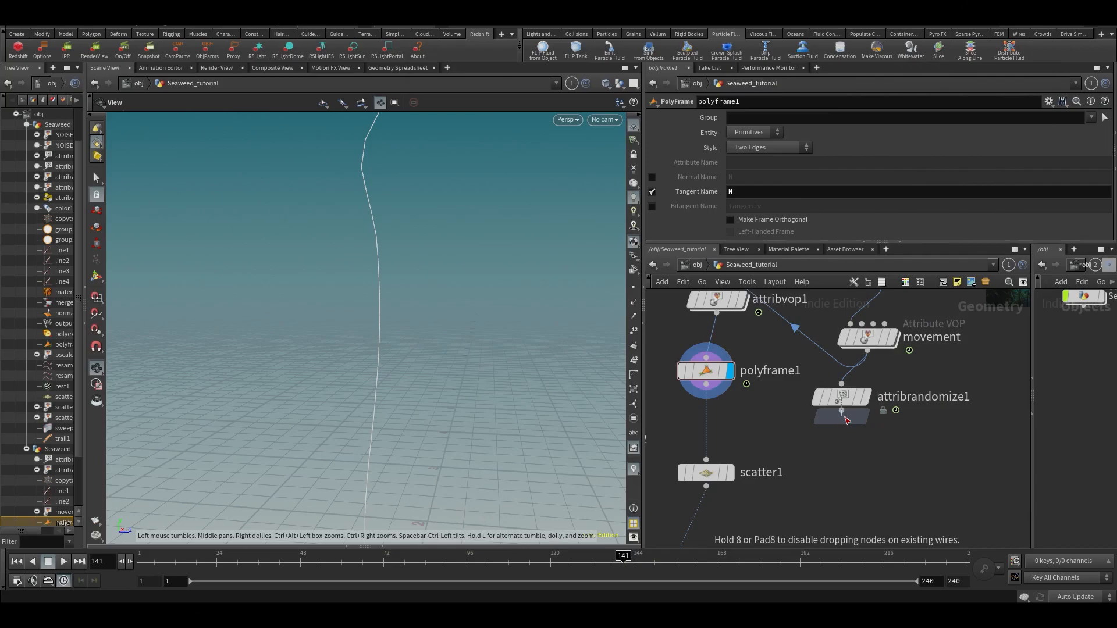
pyautogui.click(710, 445)
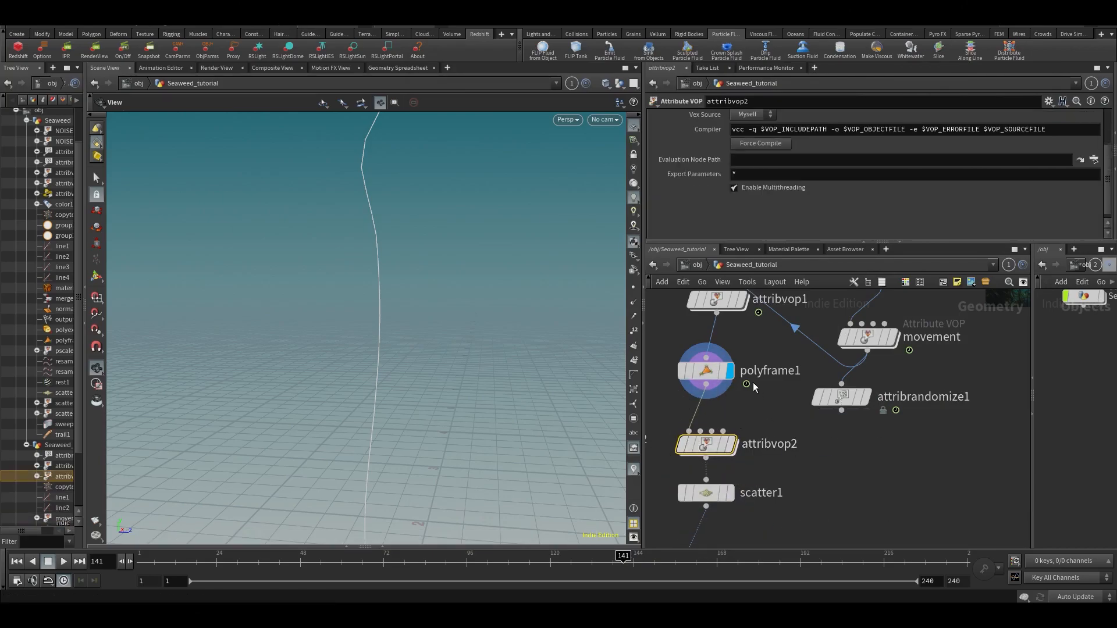
# Connect the output of attribrandomize1 to the second input of attribvop2.
pyautogui.scroll(2, 679, 410)
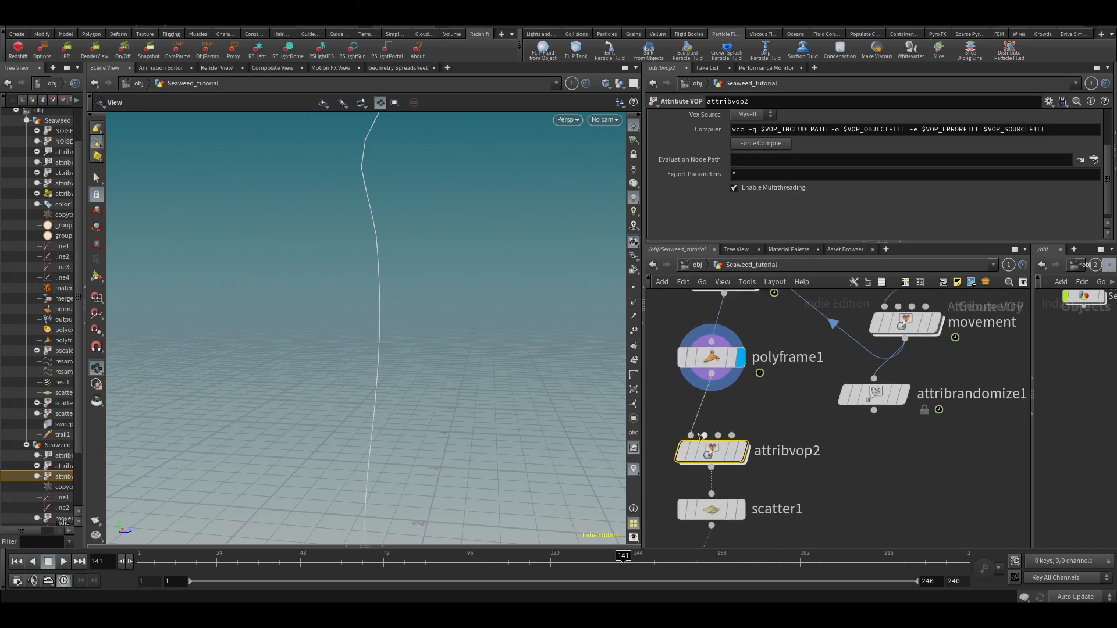
pyautogui.click(705, 435)
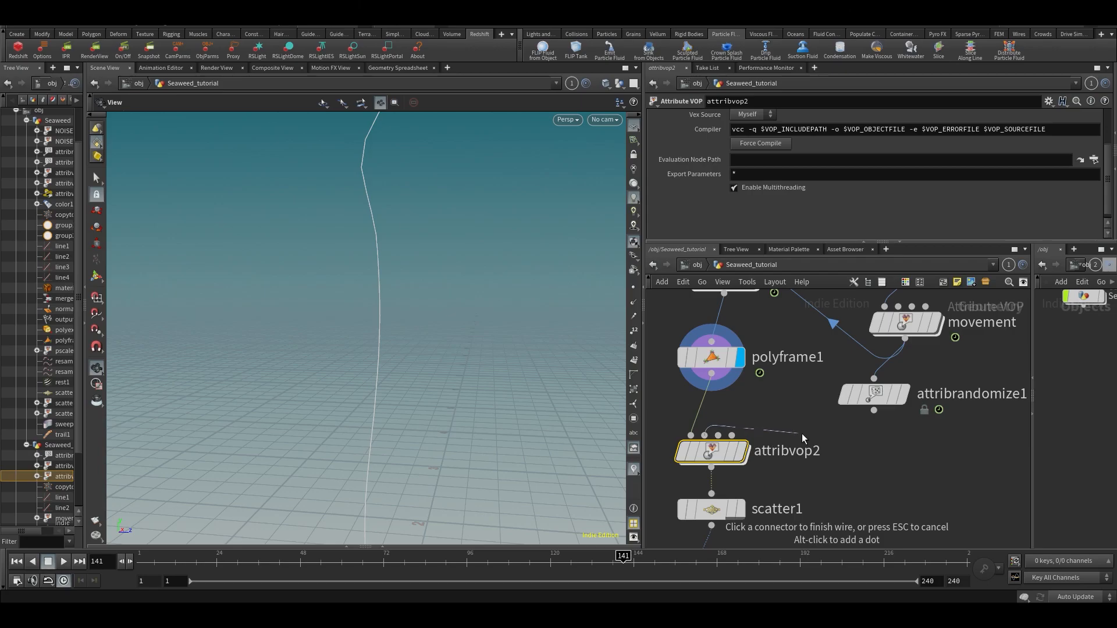
pyautogui.click(874, 410)
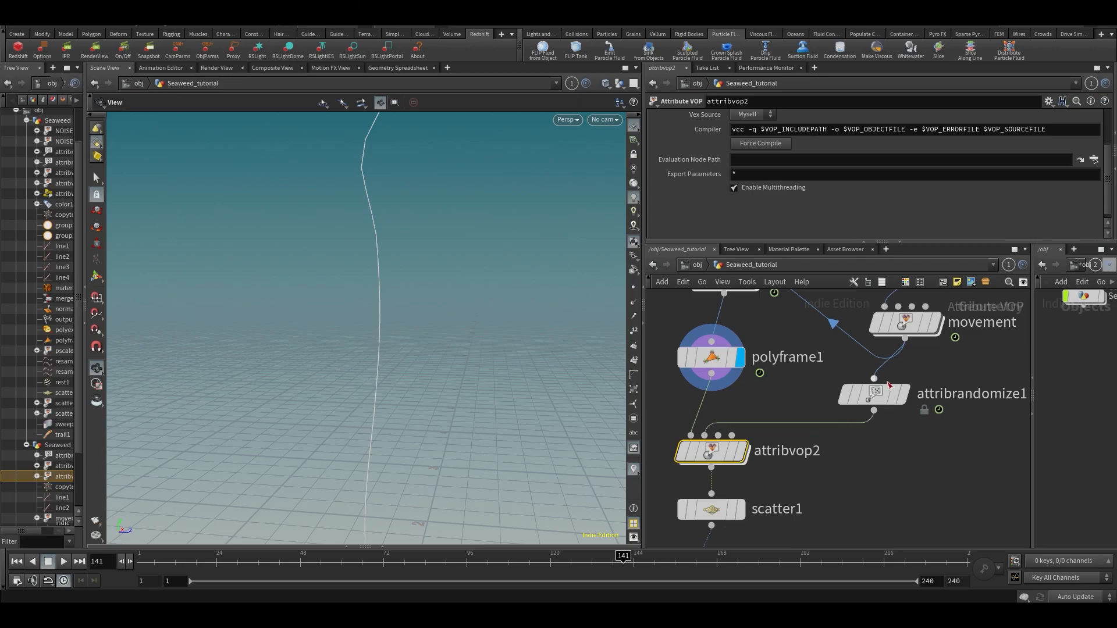
# Open attribvop2's network, show point normals in the viewport, and place geometryvopoutput1 level with the global parameters node.
pyautogui.doubleClick(715, 452)
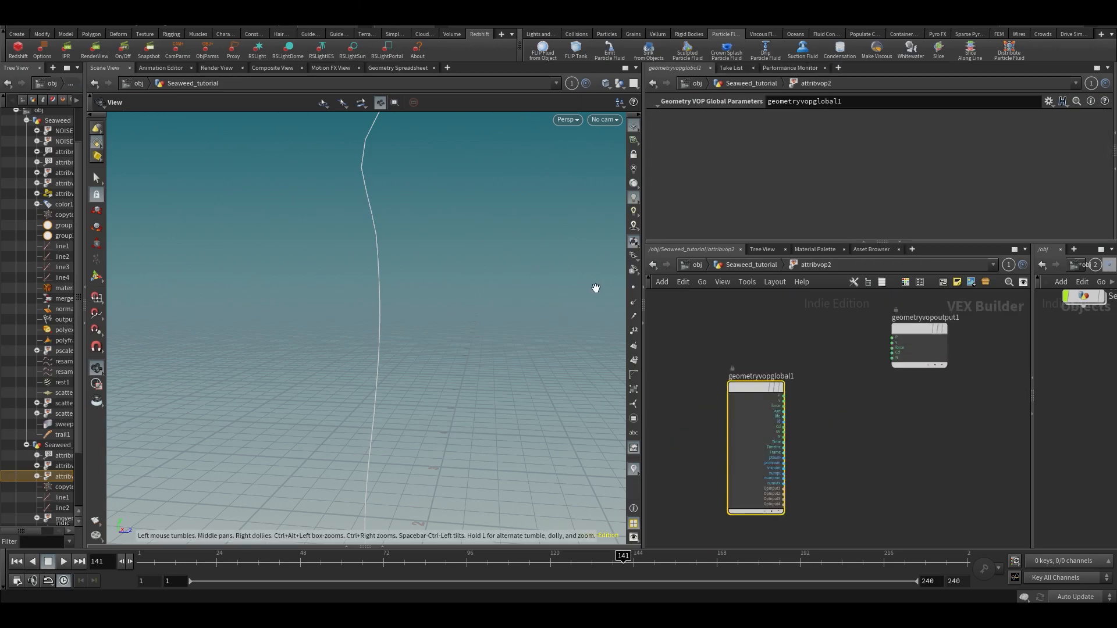
pyautogui.click(630, 302)
pyautogui.moveTo(869, 501); pyautogui.dragTo(833, 496, button='middle')
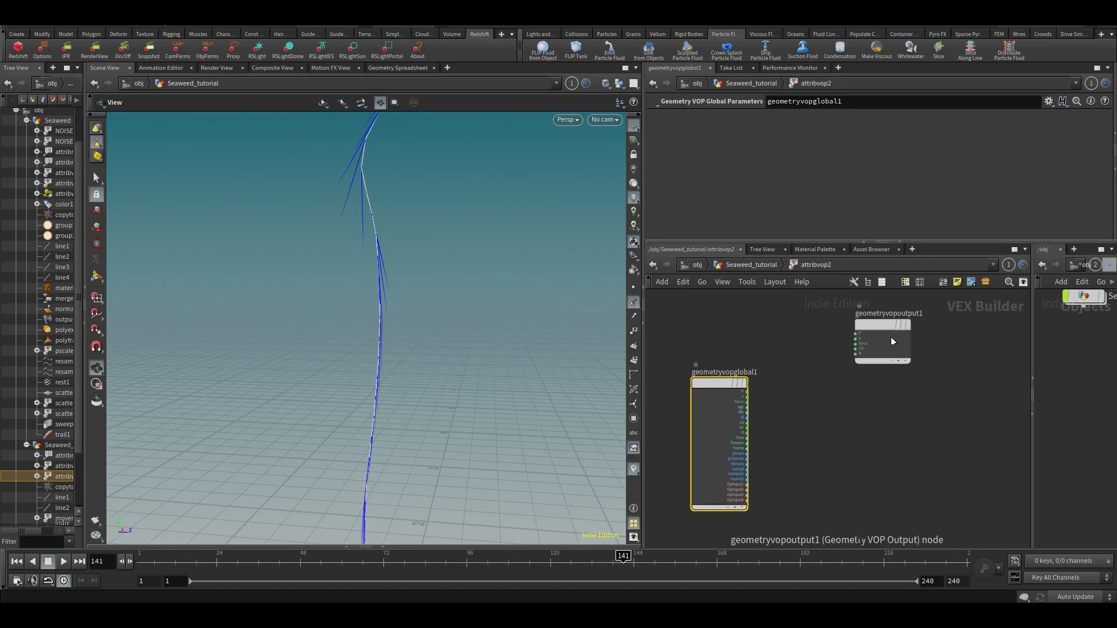
pyautogui.moveTo(889, 327); pyautogui.dragTo(939, 379)
pyautogui.moveTo(444, 299); pyautogui.dragTo(421, 307)
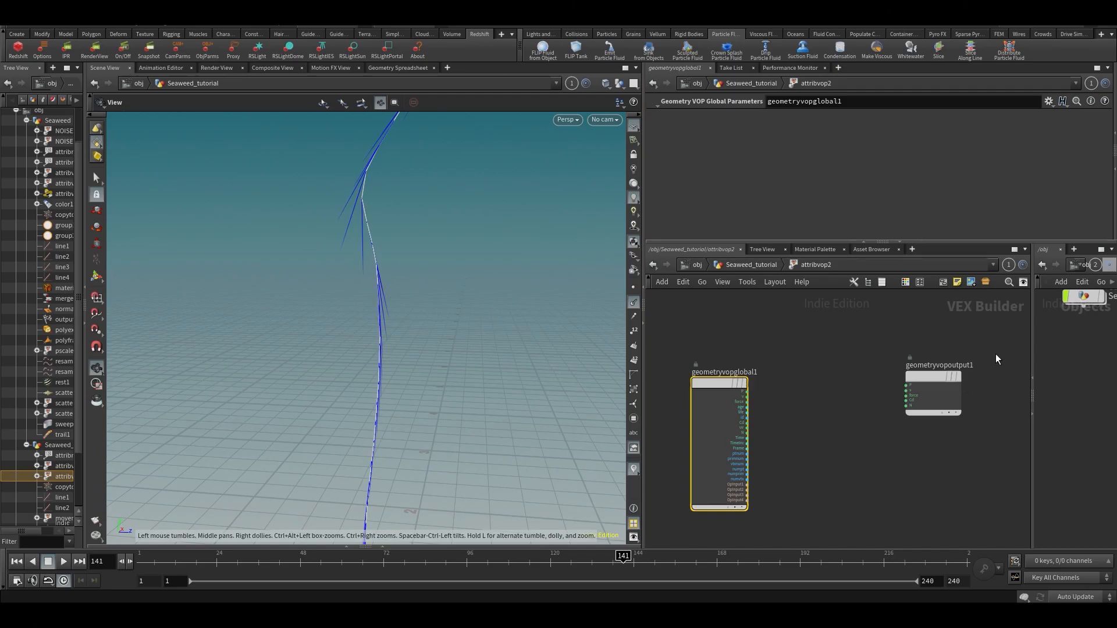
# Check attribvop2's inputs in the geometry network and add a Multiply Constant node inside attribvop2.
pyautogui.press('u')
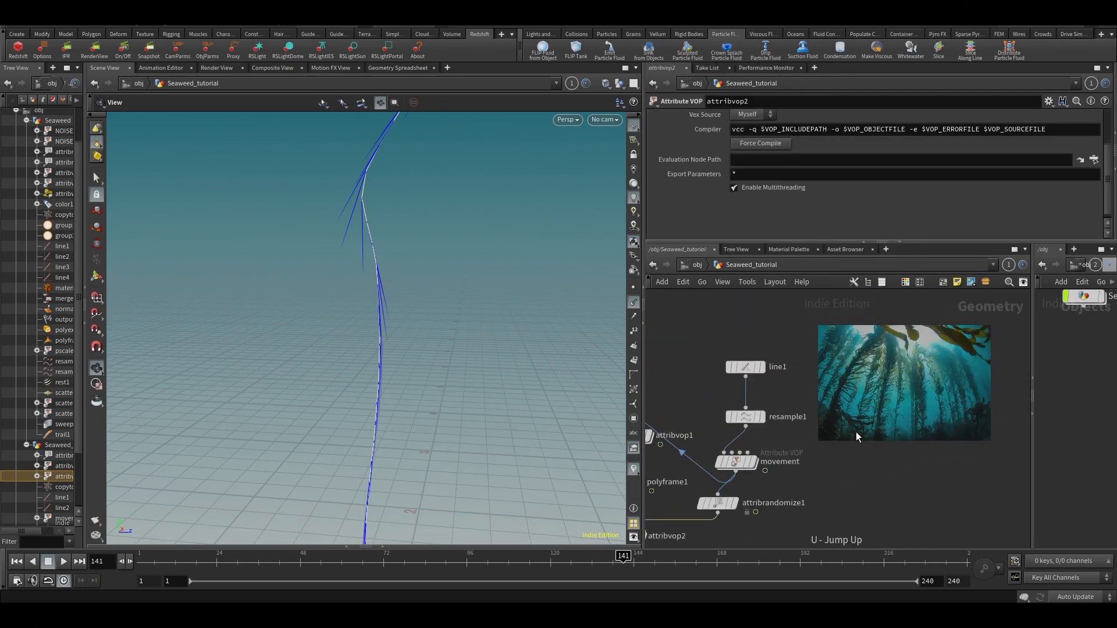
pyautogui.scroll(3, 856, 434)
pyautogui.moveTo(804, 468); pyautogui.dragTo(897, 382, button='middle')
pyautogui.moveTo(833, 404); pyautogui.dragTo(872, 416, button='middle')
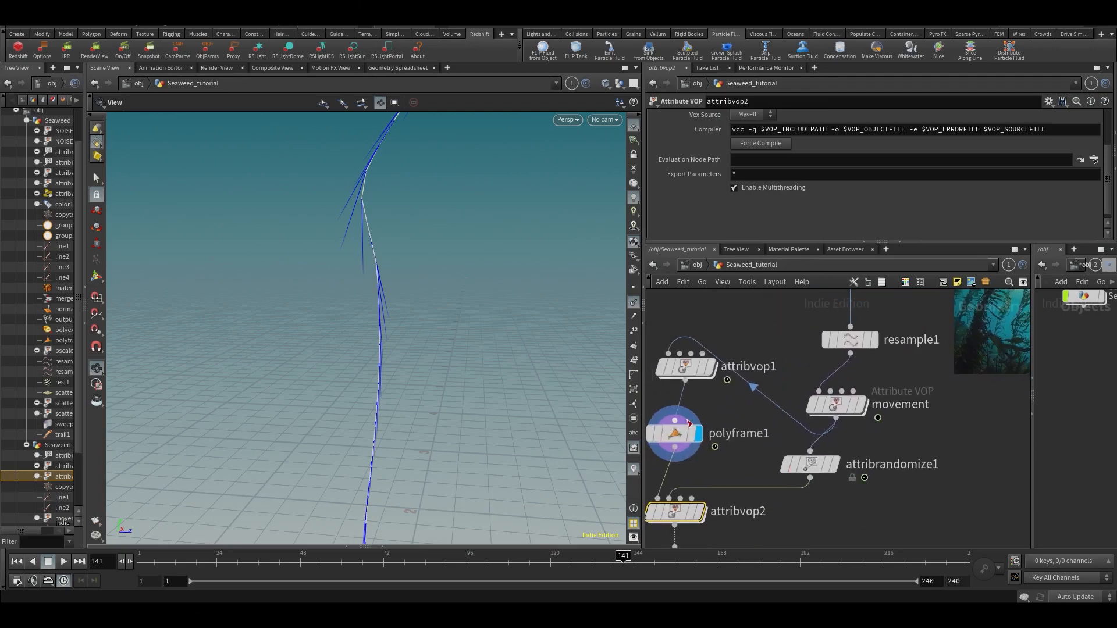
pyautogui.doubleClick(676, 514)
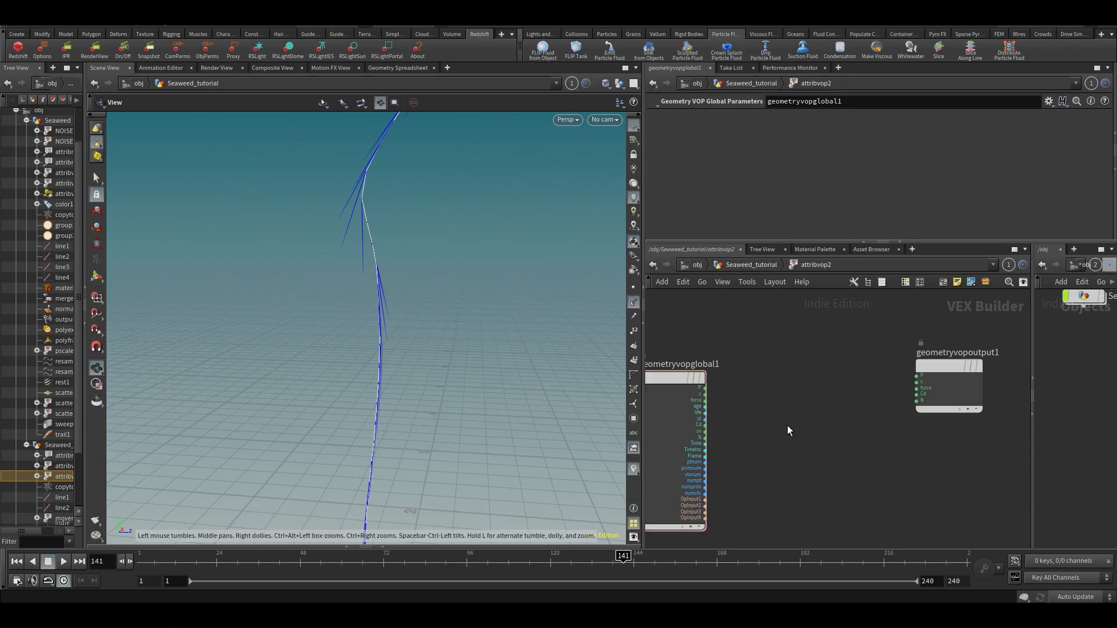
pyautogui.press('Tab')
pyautogui.write('mu')
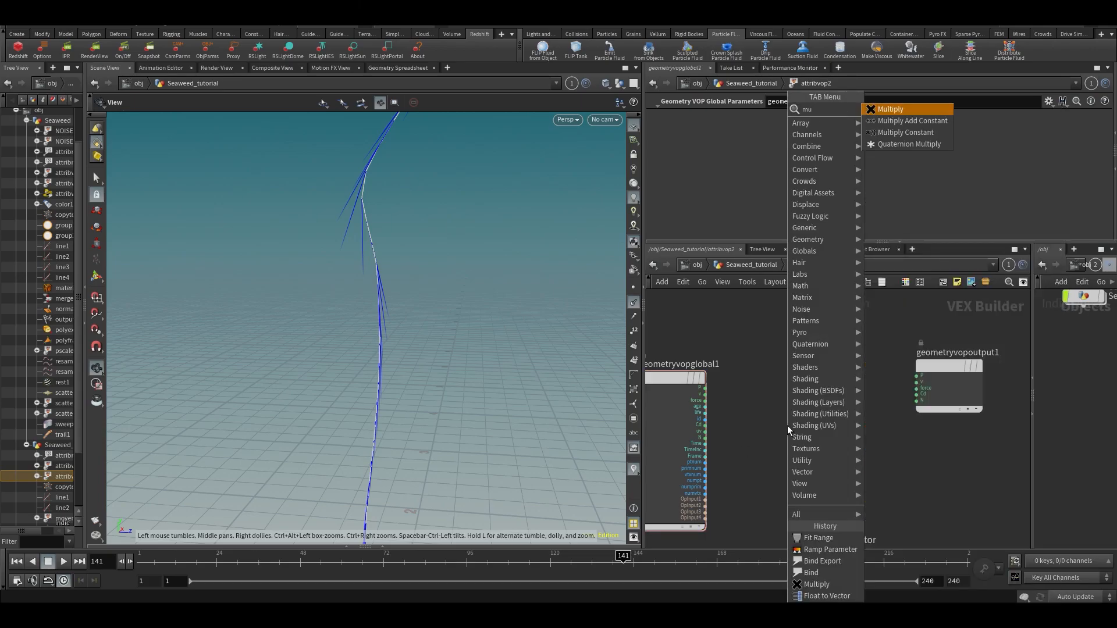
pyautogui.click(884, 133)
pyautogui.click(819, 410)
pyautogui.scroll(2, 811, 411)
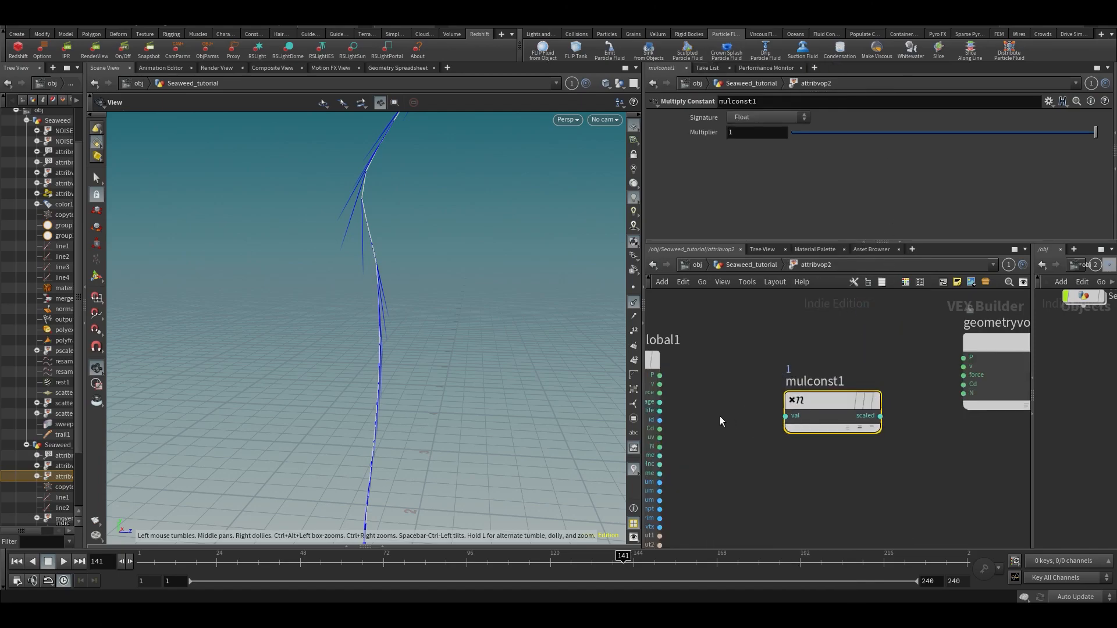
# Connect the global parameters' N output to mulconst1 and set the multiplier to -1.
pyautogui.moveTo(660, 446)
pyautogui.mouseDown()
pyautogui.moveTo(763, 409)
pyautogui.moveTo(785, 416)
pyautogui.mouseUp()
pyautogui.write('-1')
pyautogui.press('Return')
pyautogui.hotkey('space', '2')
pyautogui.hotkey('space', '1')
pyautogui.moveTo(927, 435); pyautogui.dragTo(850, 456, button='middle')
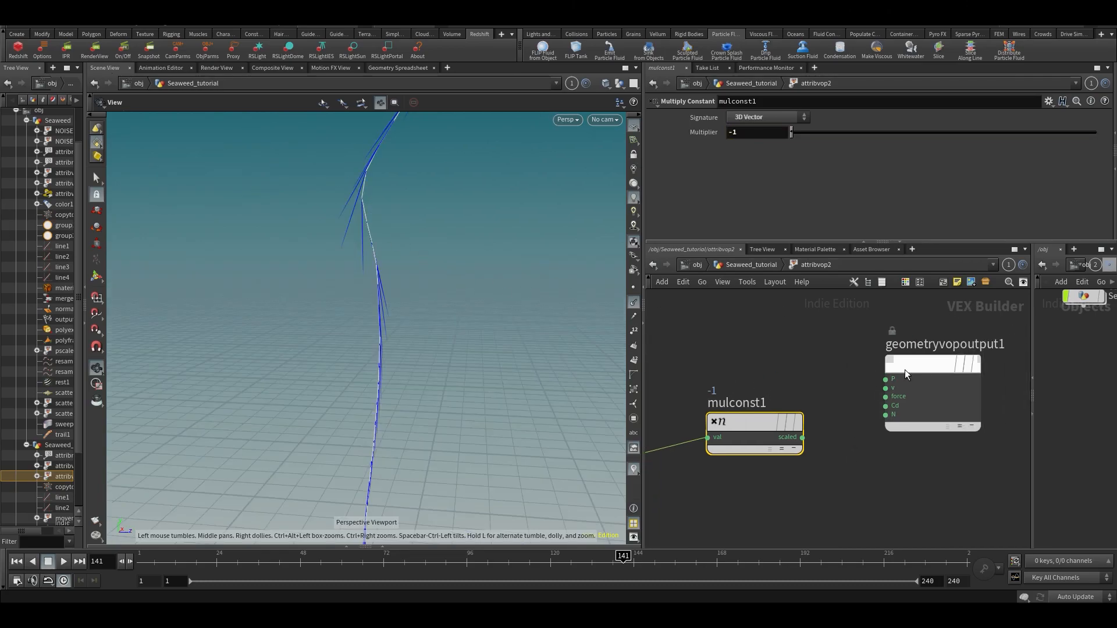
# Move geometryvopoutput1 away from mulconst1 and connect mulconst1's scaled output to its N input.
pyautogui.moveTo(904, 369); pyautogui.dragTo(964, 391)
pyautogui.click(802, 437)
pyautogui.click(946, 438)
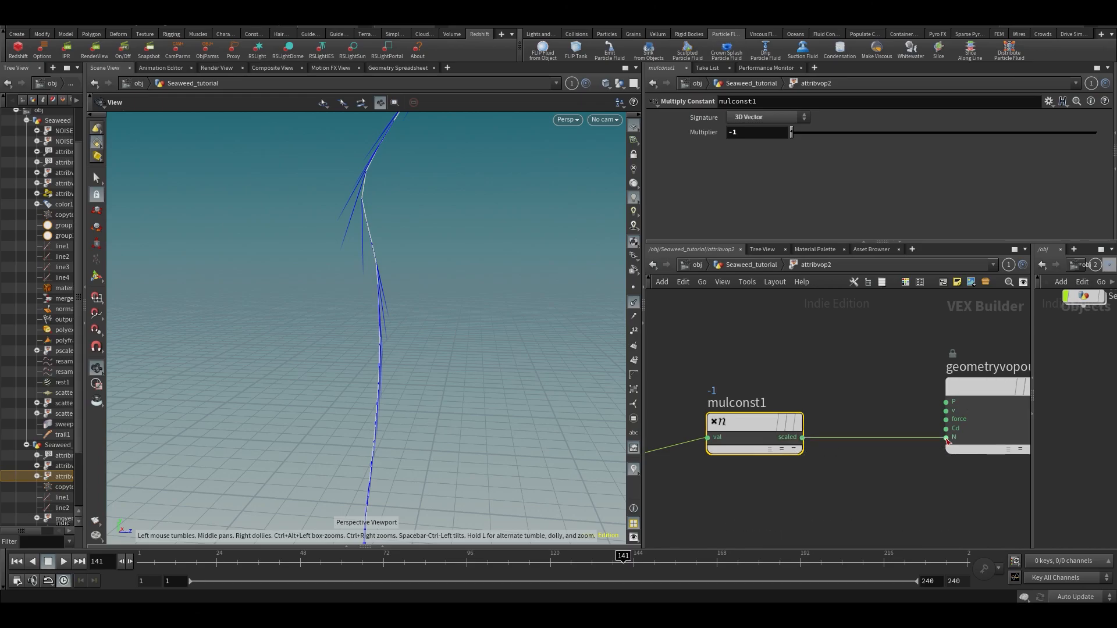
# Display attribvop2, compare its normals with those of polyframe1, and check them at another frame of the animation.
pyautogui.press('u')
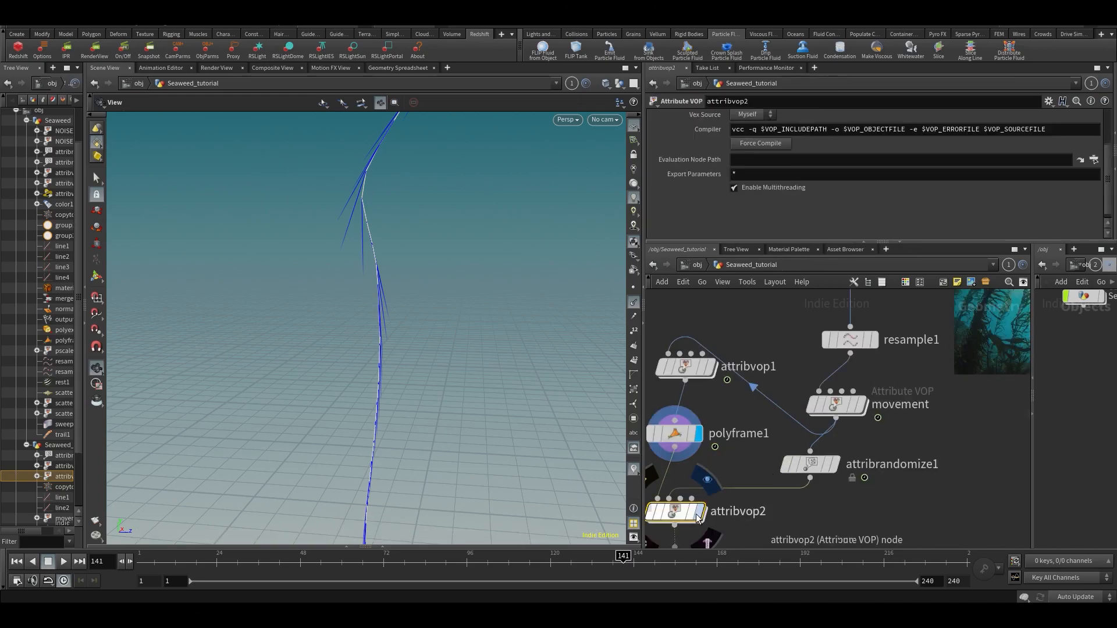
pyautogui.click(700, 512)
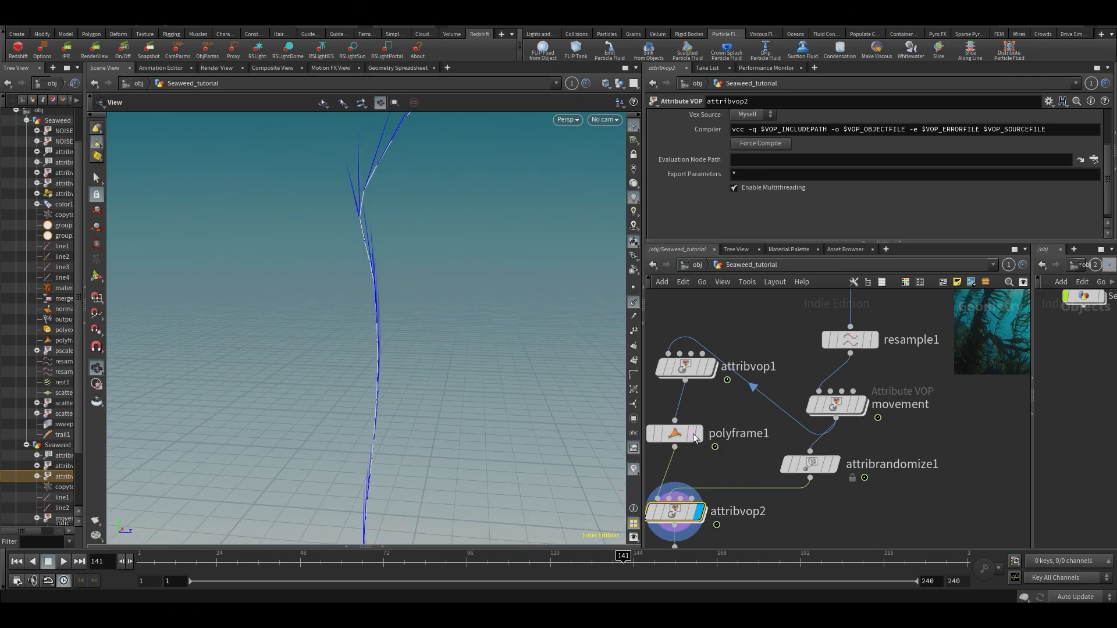
pyautogui.click(697, 434)
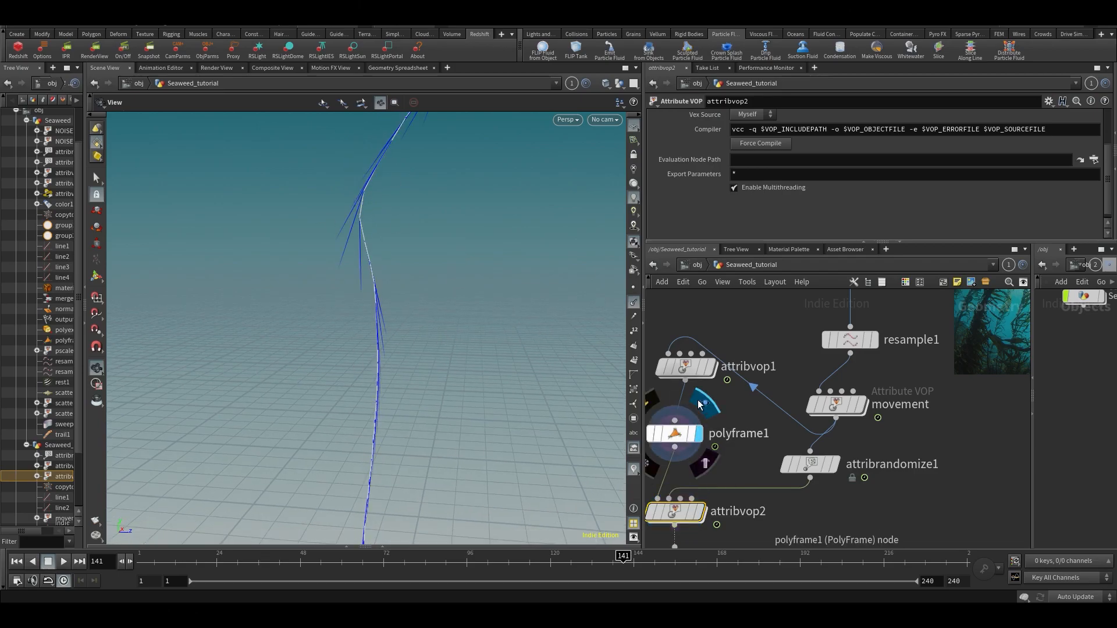
pyautogui.click(701, 514)
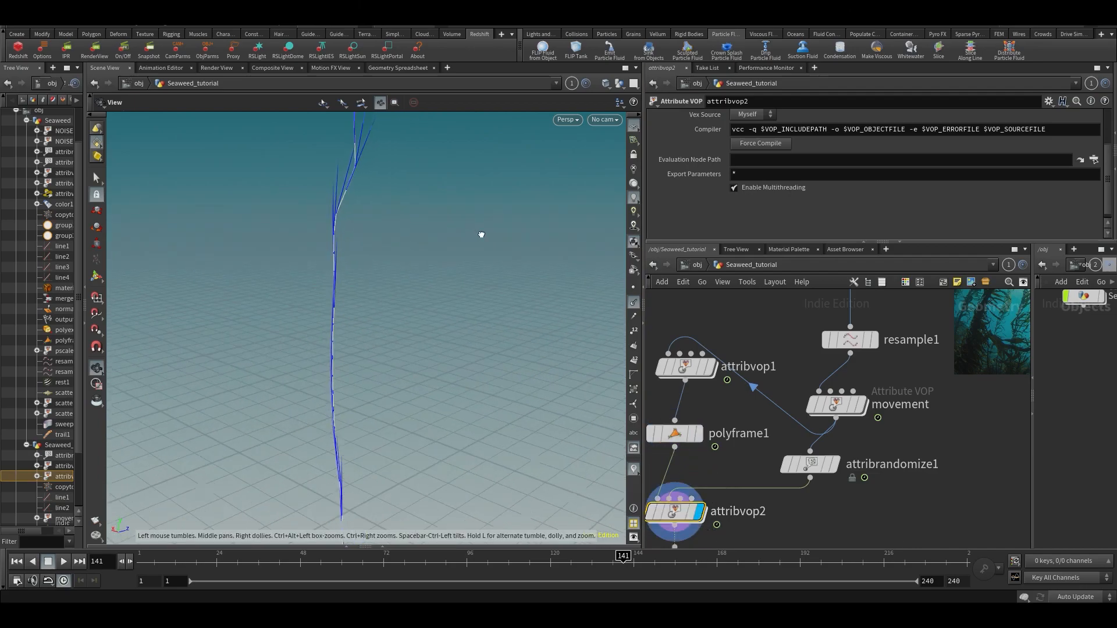
pyautogui.click(383, 559)
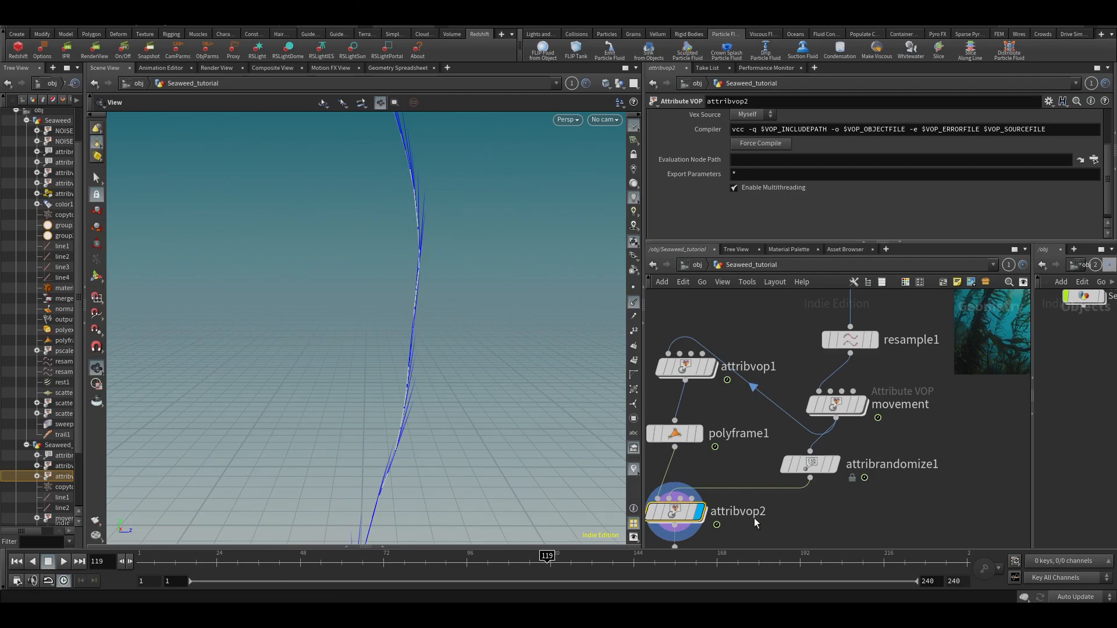
# Review attribvop2's internal network, display attribrandomize1 to examine its randomized normals, and shift that node slightly lower.
pyautogui.moveTo(811, 525); pyautogui.dragTo(845, 461, button='middle')
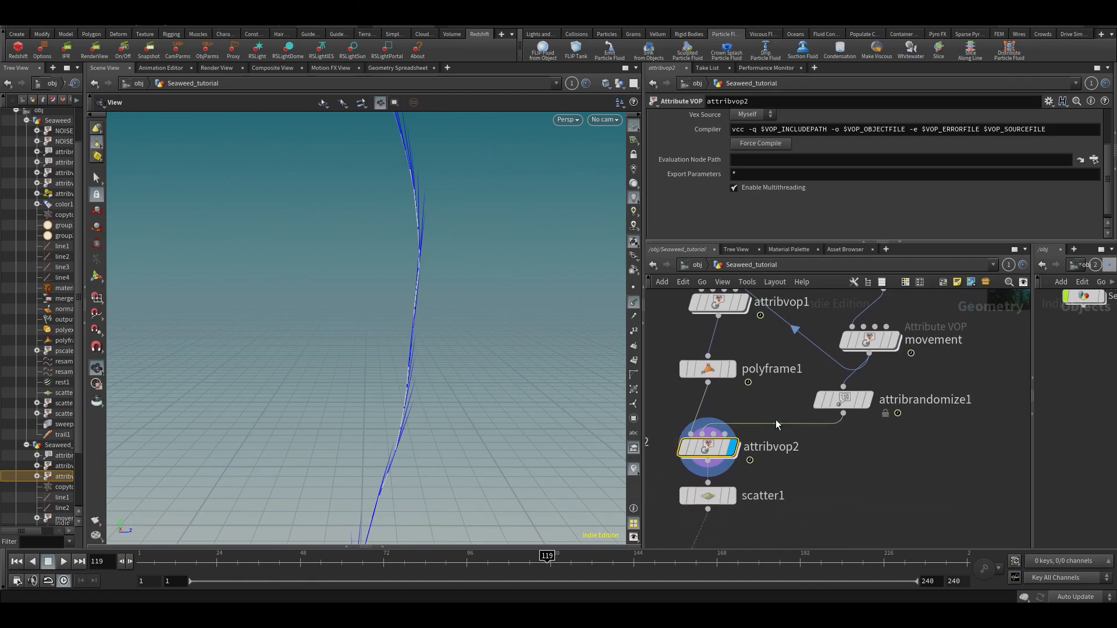
pyautogui.doubleClick(705, 454)
pyautogui.scroll(-3, 755, 439)
pyautogui.moveTo(741, 472); pyautogui.dragTo(807, 382, button='middle')
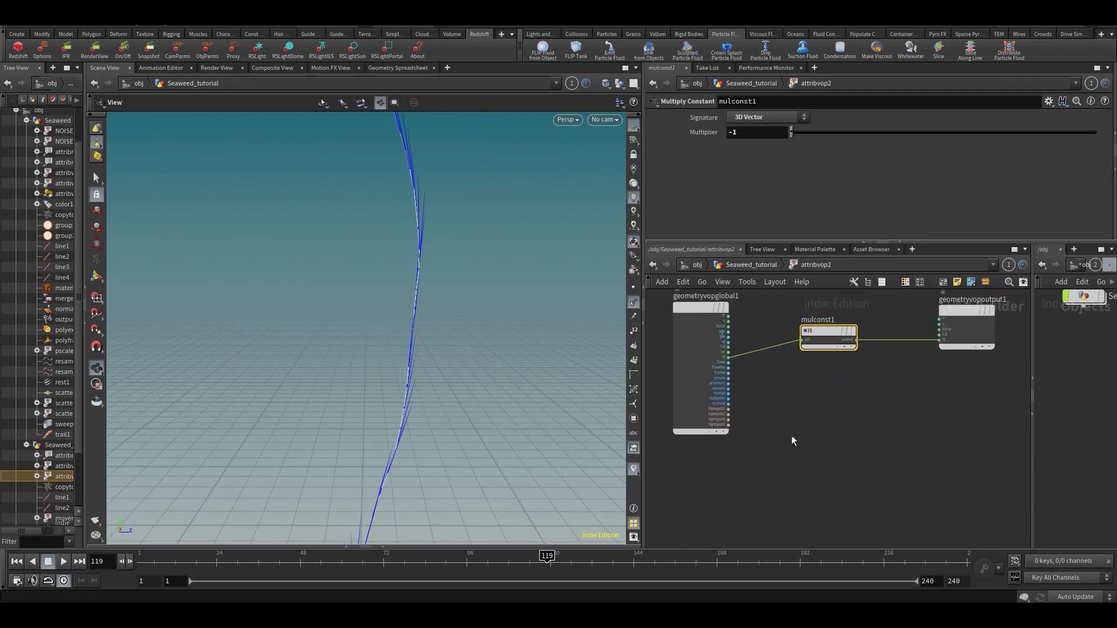
pyautogui.press('u')
pyautogui.moveTo(843, 400)
pyautogui.click(870, 371)
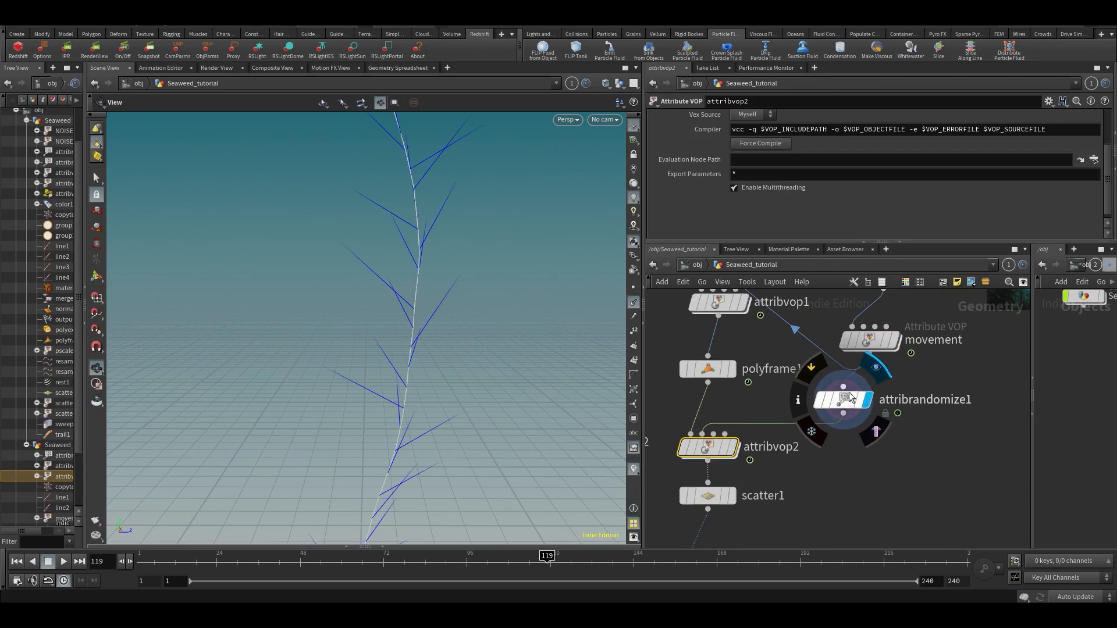
pyautogui.moveTo(859, 402); pyautogui.dragTo(849, 415)
pyautogui.scroll(-4, 434, 341)
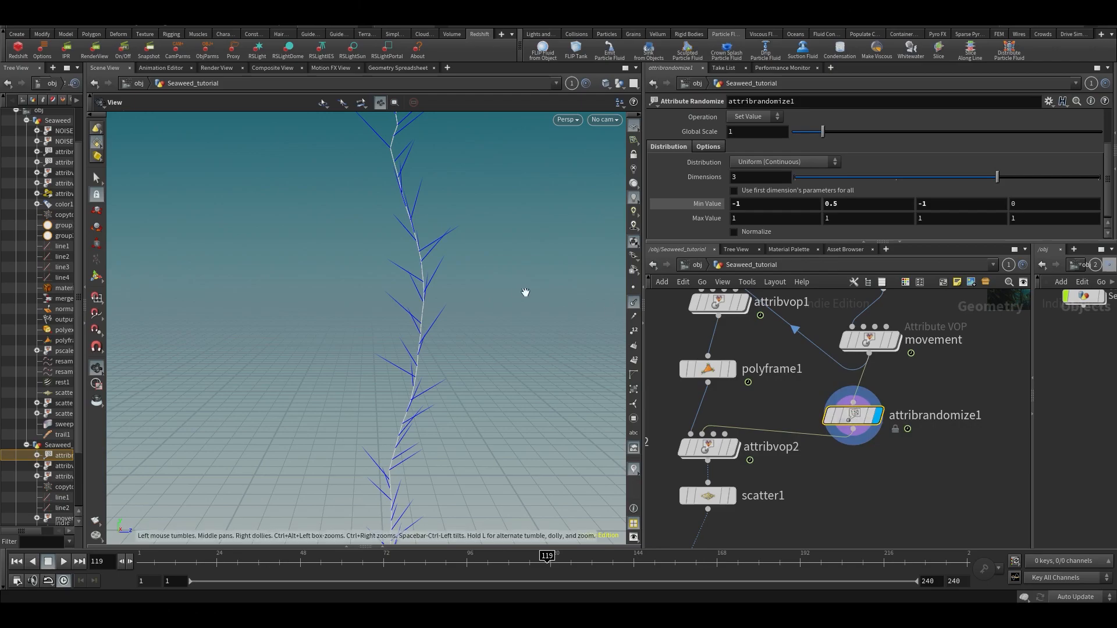
# Add an Import Point Attribute node below mulconst1 inside attribvop2.
pyautogui.doubleClick(708, 447)
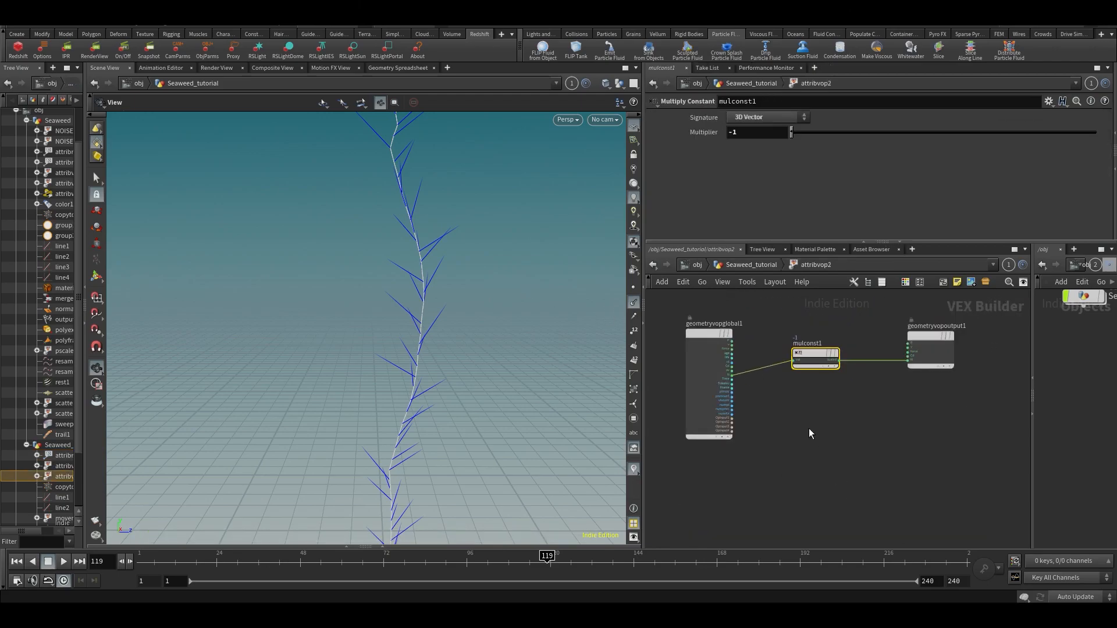
pyautogui.press('Tab')
pyautogui.write('impo')
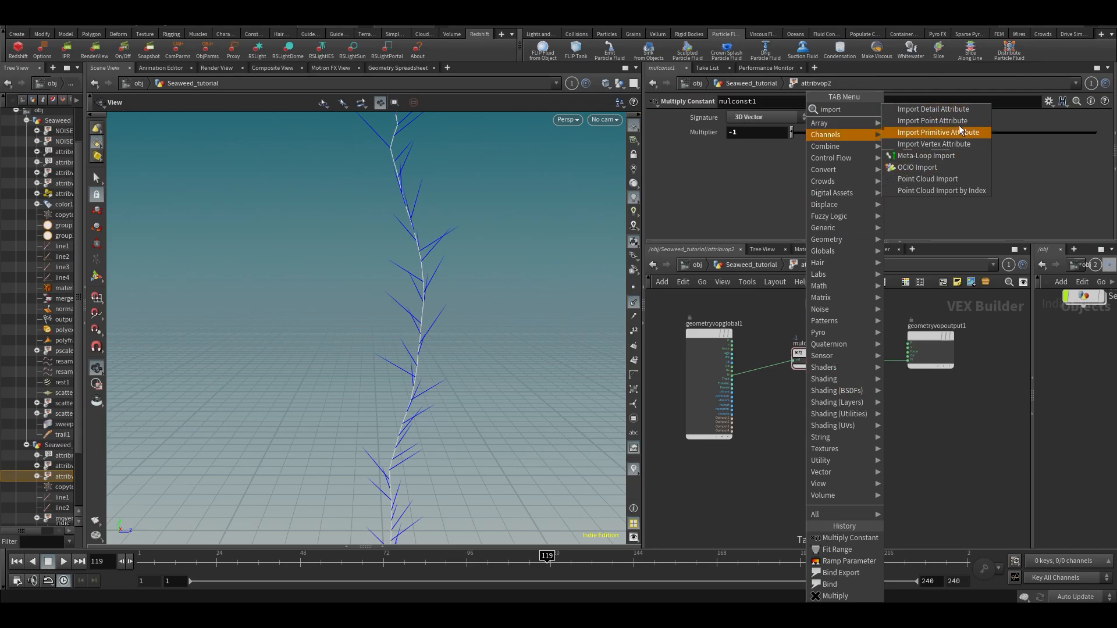
pyautogui.click(951, 122)
pyautogui.click(811, 406)
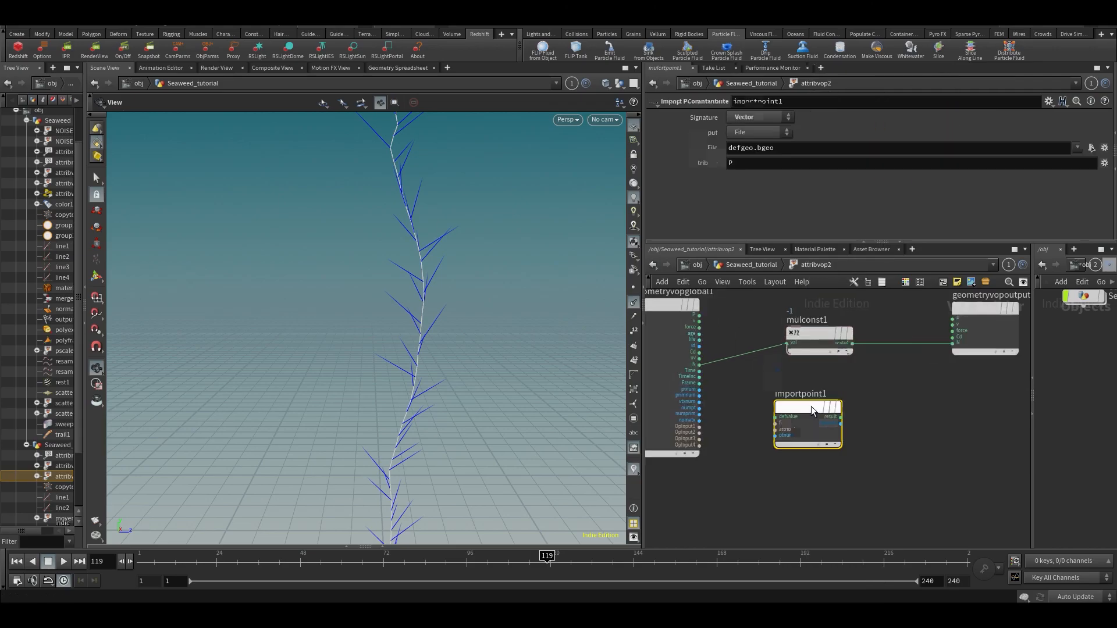
# Try wiring OpInput2 into importpoint1's file input, and try Second Input as its Input option instead, undoing both changes.
pyautogui.scroll(3, 721, 414)
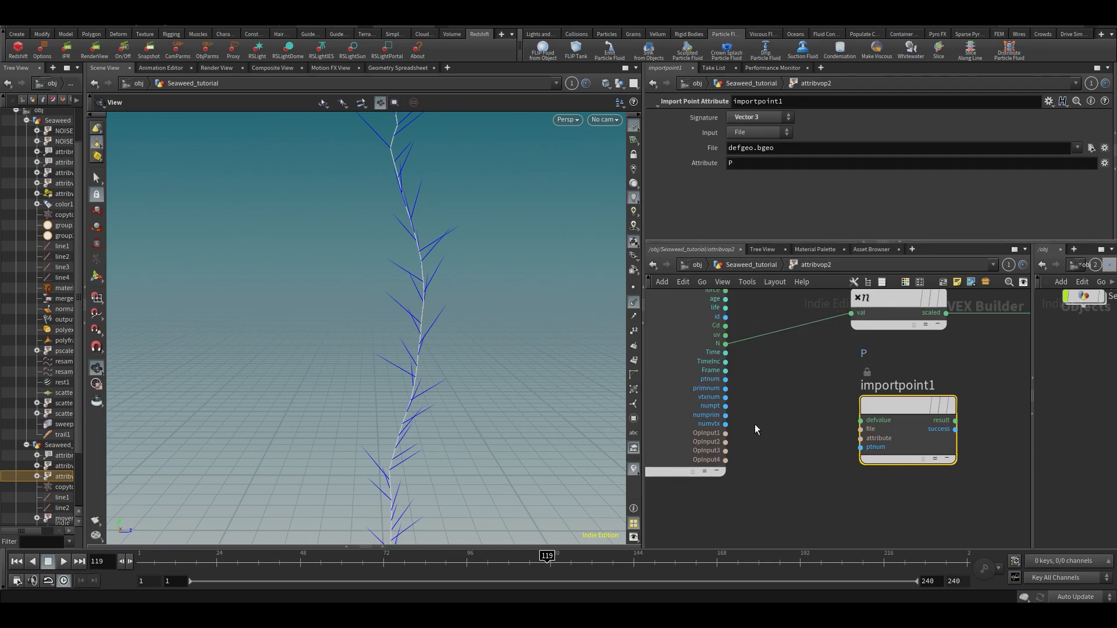
pyautogui.scroll(2, 749, 434)
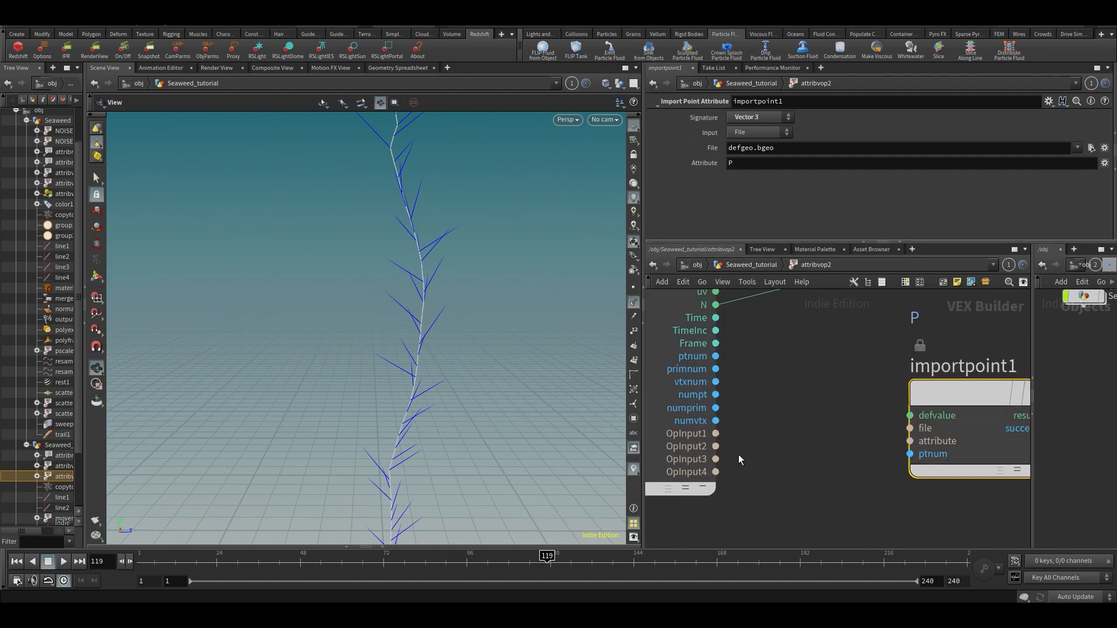
pyautogui.click(716, 447)
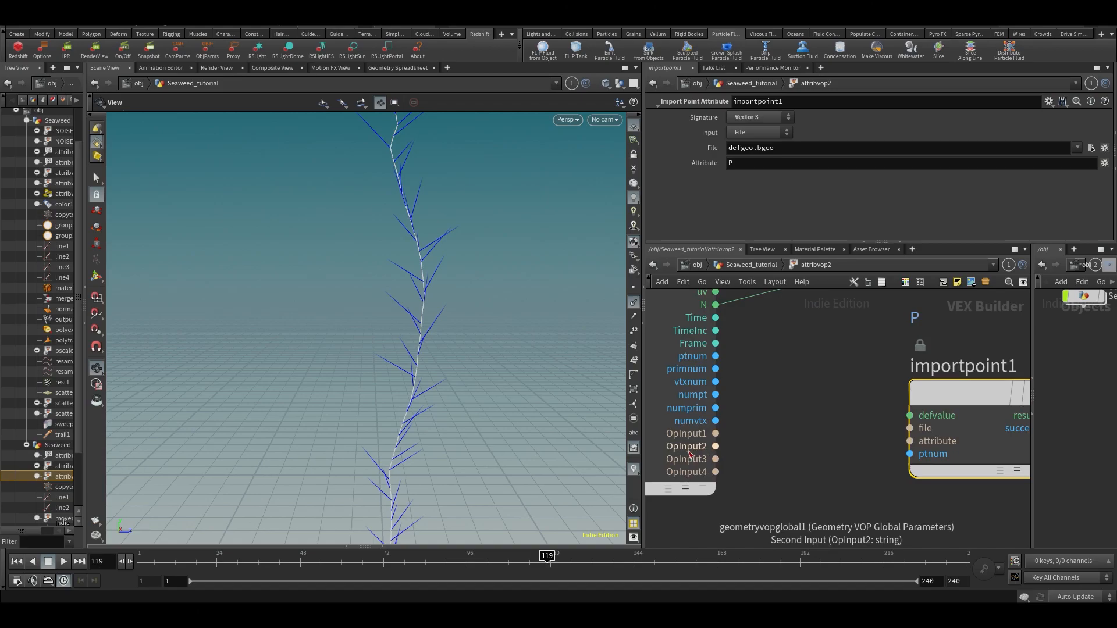
pyautogui.click(905, 428)
pyautogui.hotkey('ctrl', 'z')
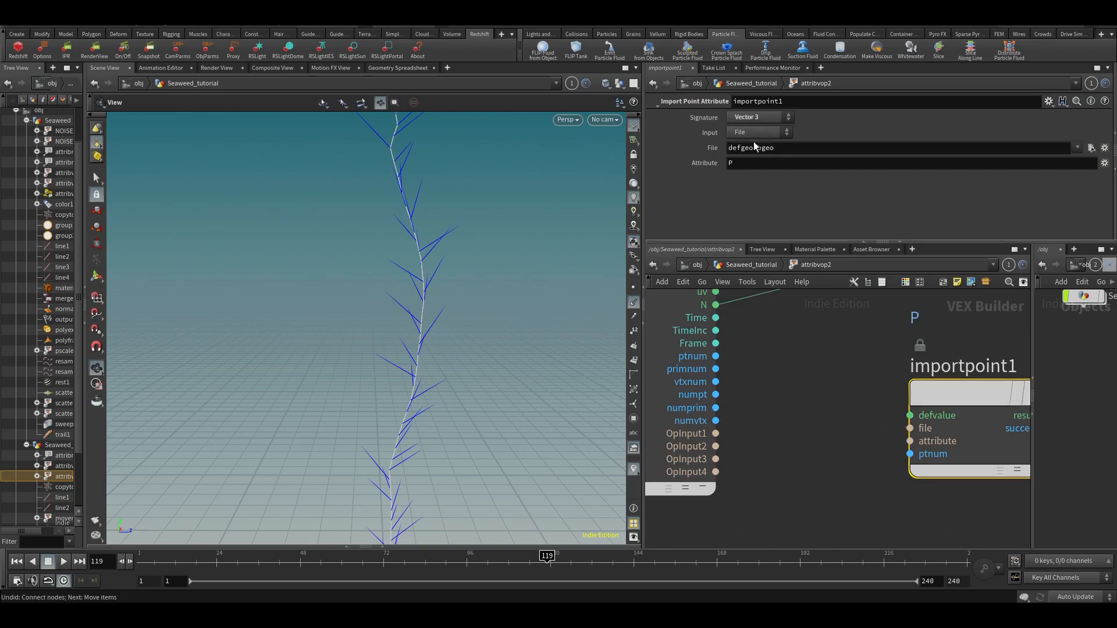
pyautogui.click(747, 168)
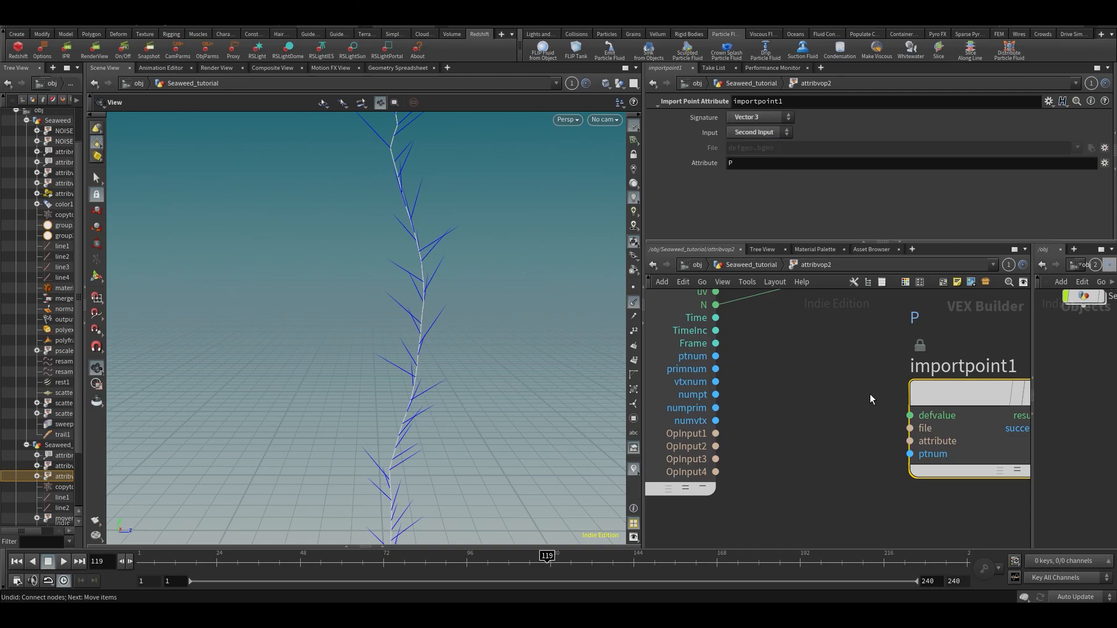
pyautogui.hotkey('ctrl', 'z')
# Connect geometryvopglobal1's OpInput2 to importpoint1's file input and shift importpoint1 slightly so the wire runs level.
pyautogui.click(910, 428)
pyautogui.click(716, 446)
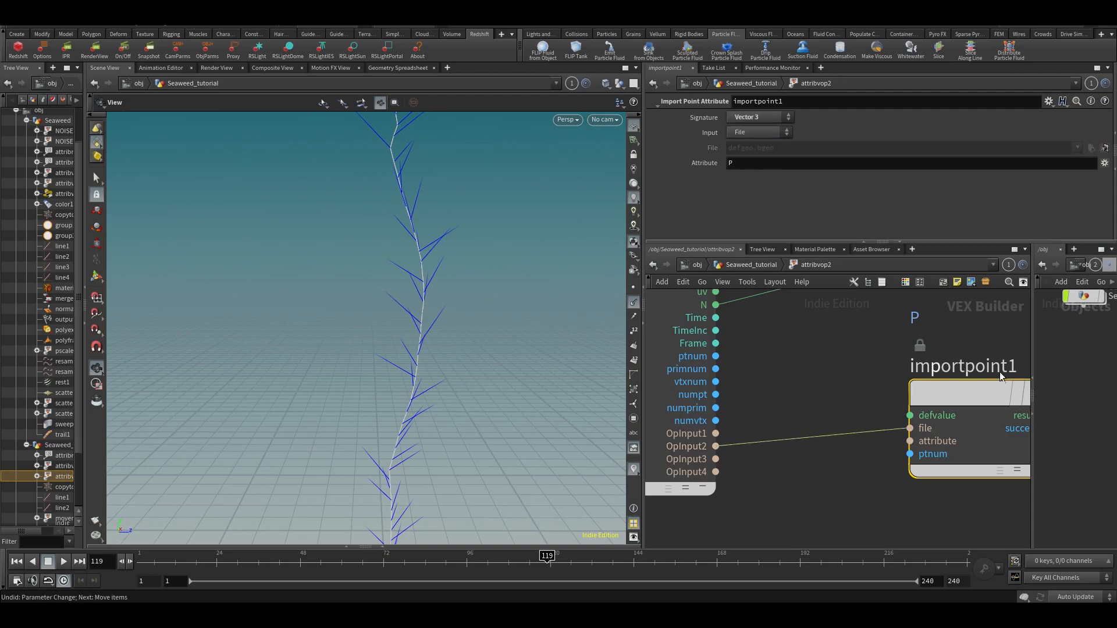
pyautogui.moveTo(990, 389); pyautogui.dragTo(978, 403)
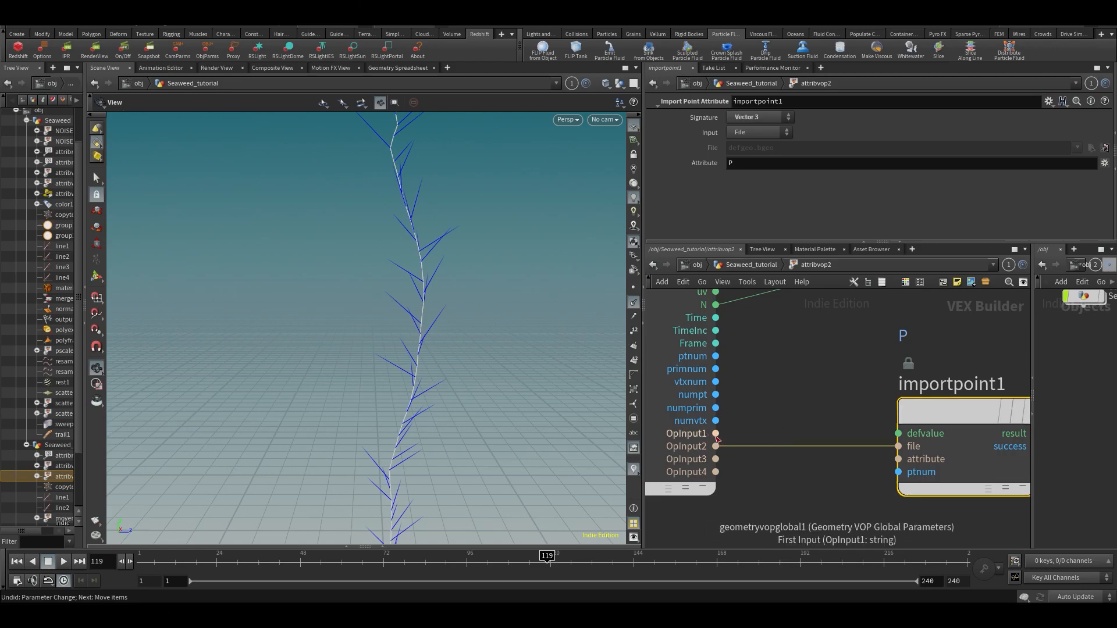
pyautogui.scroll(-1, 811, 396)
pyautogui.scroll(-3, 812, 398)
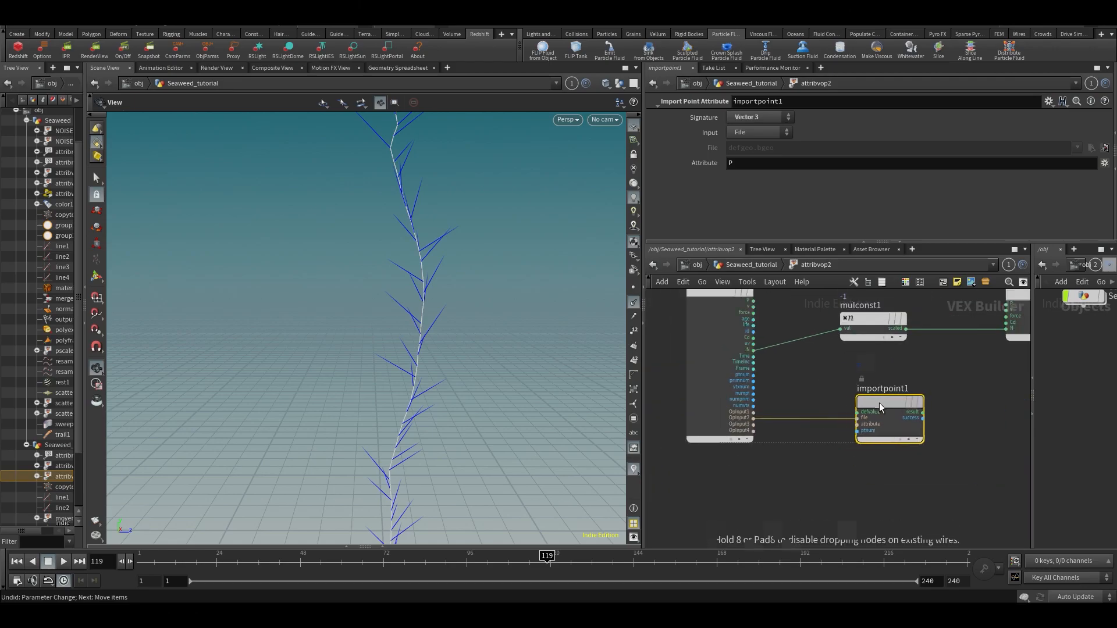
pyautogui.scroll(2, 862, 437)
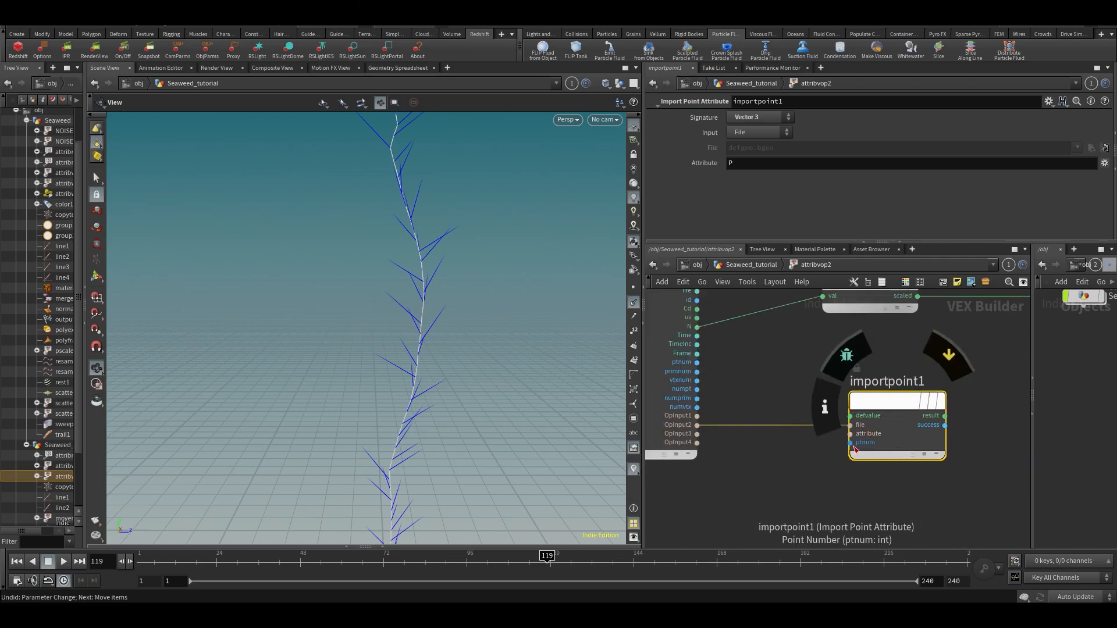
pyautogui.scroll(-2, 814, 457)
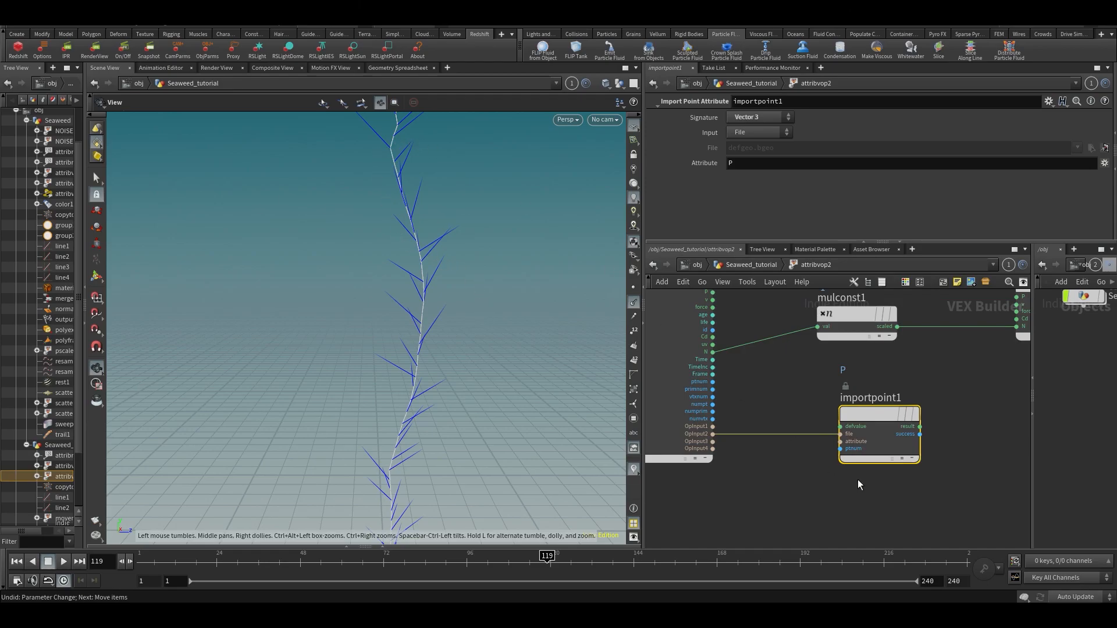
pyautogui.scroll(1, 857, 480)
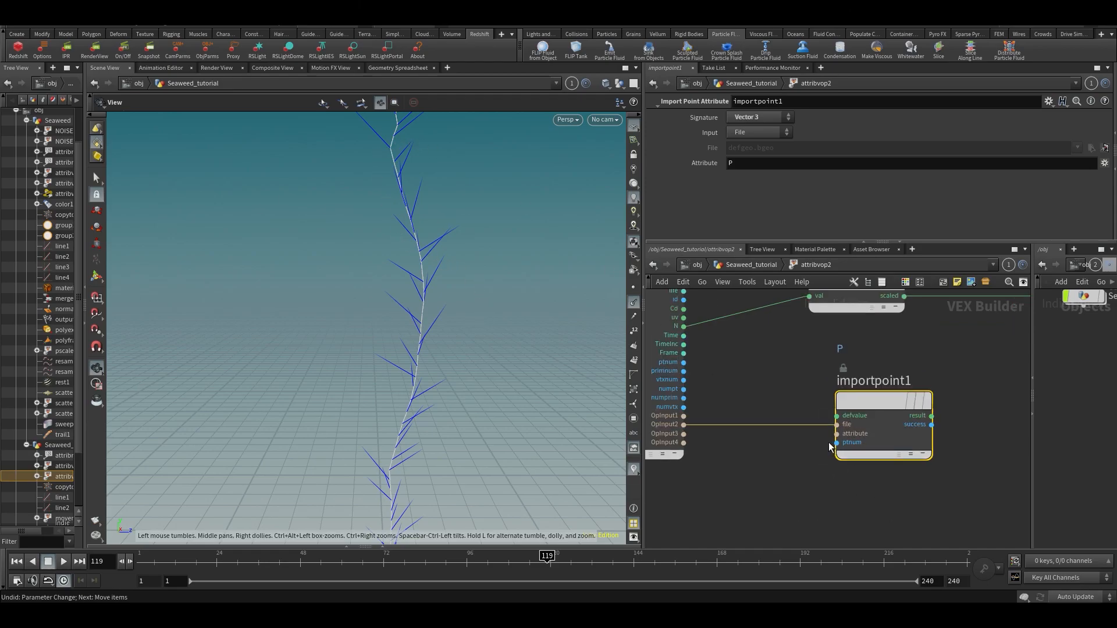
# Nudge importpoint1 and set its Attribute to N.
pyautogui.moveTo(848, 407); pyautogui.dragTo(833, 414)
pyautogui.moveTo(744, 166); pyautogui.dragTo(594, 201)
pyautogui.write('N')
pyautogui.press('Return')
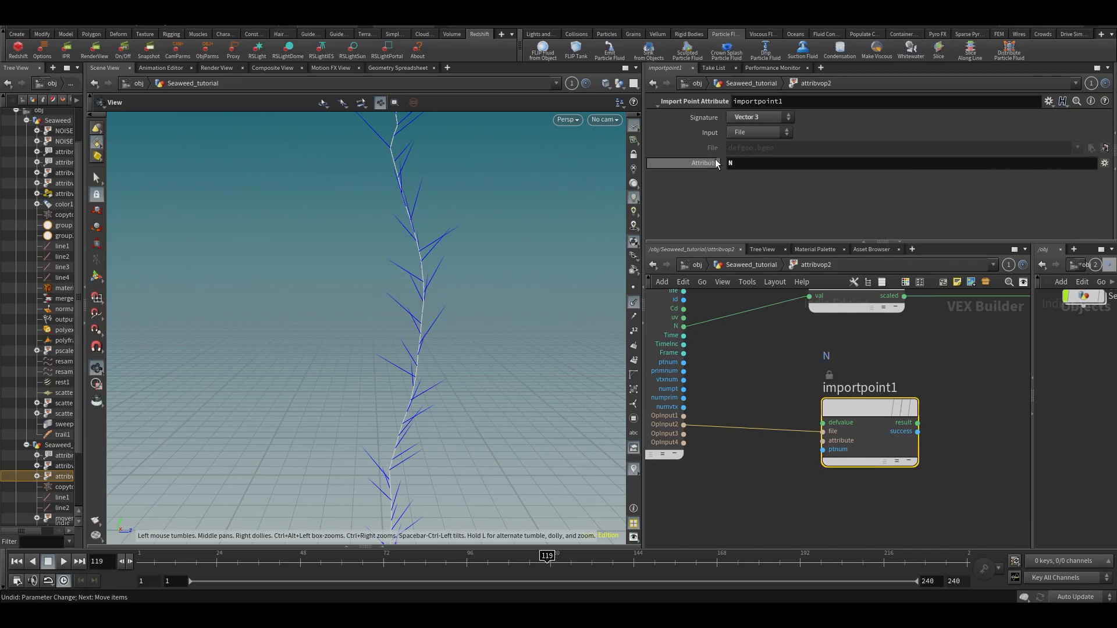
# Add a Mix node between importpoint1 and geometryvopoutput1 in attribvop2's network.
pyautogui.press('h')
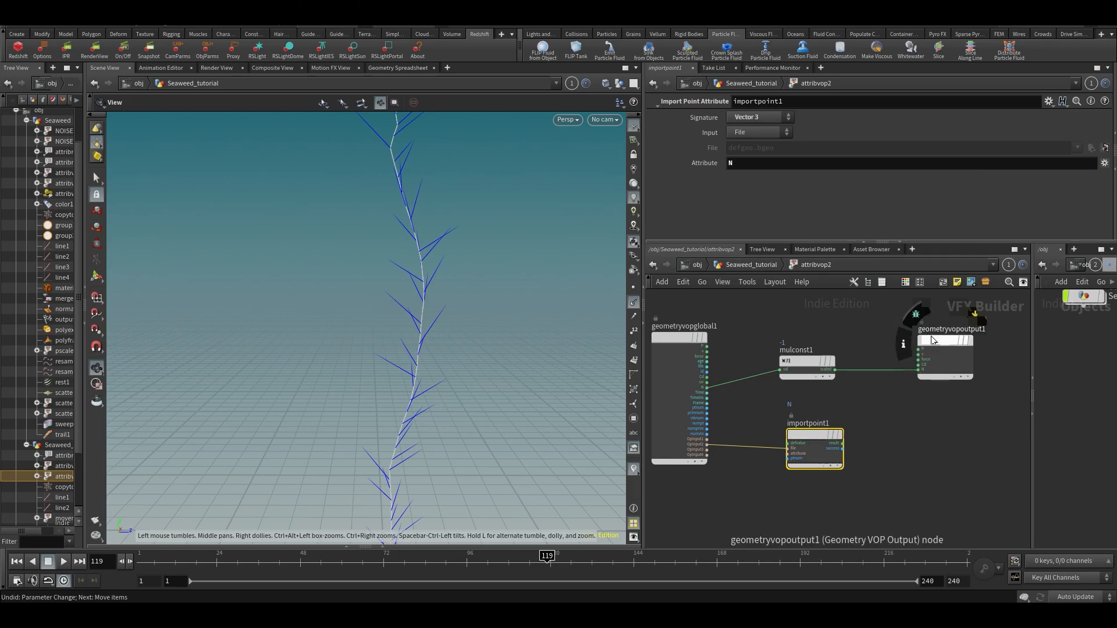
pyautogui.scroll(3, 909, 400)
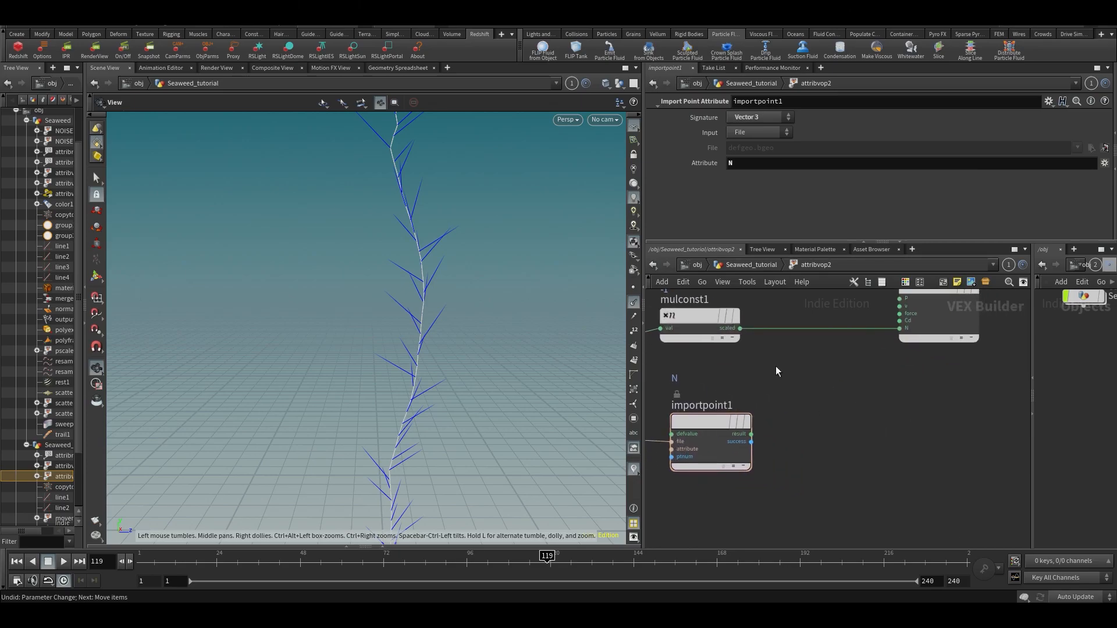
pyautogui.moveTo(814, 409); pyautogui.dragTo(872, 483, button='middle')
pyautogui.moveTo(736, 388); pyautogui.dragTo(757, 389)
pyautogui.moveTo(884, 453); pyautogui.dragTo(861, 420, button='middle')
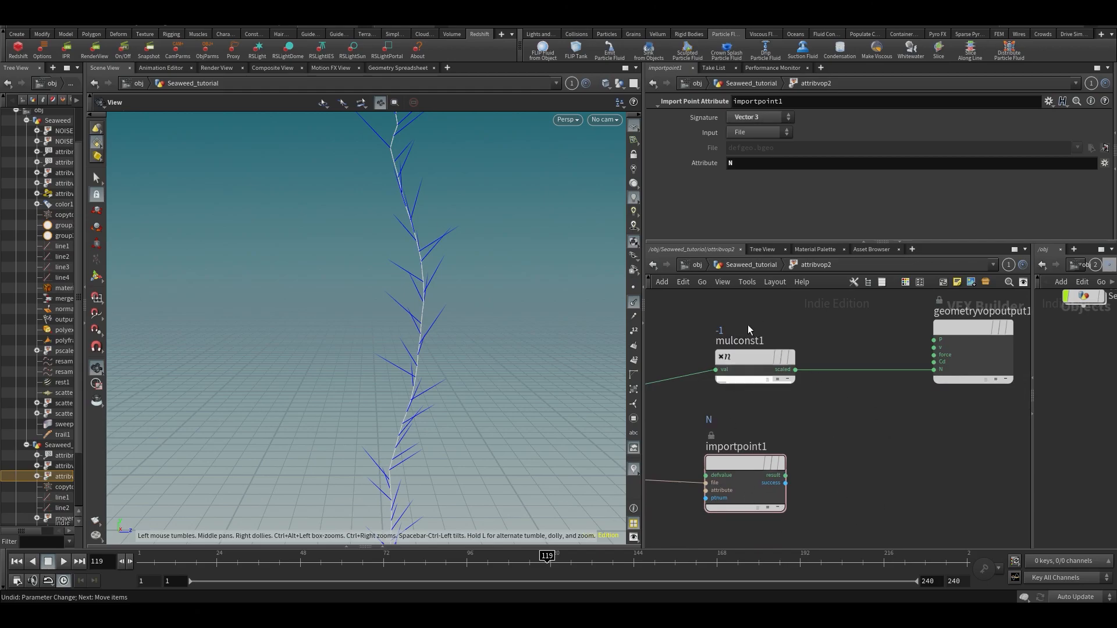
pyautogui.press('Tab')
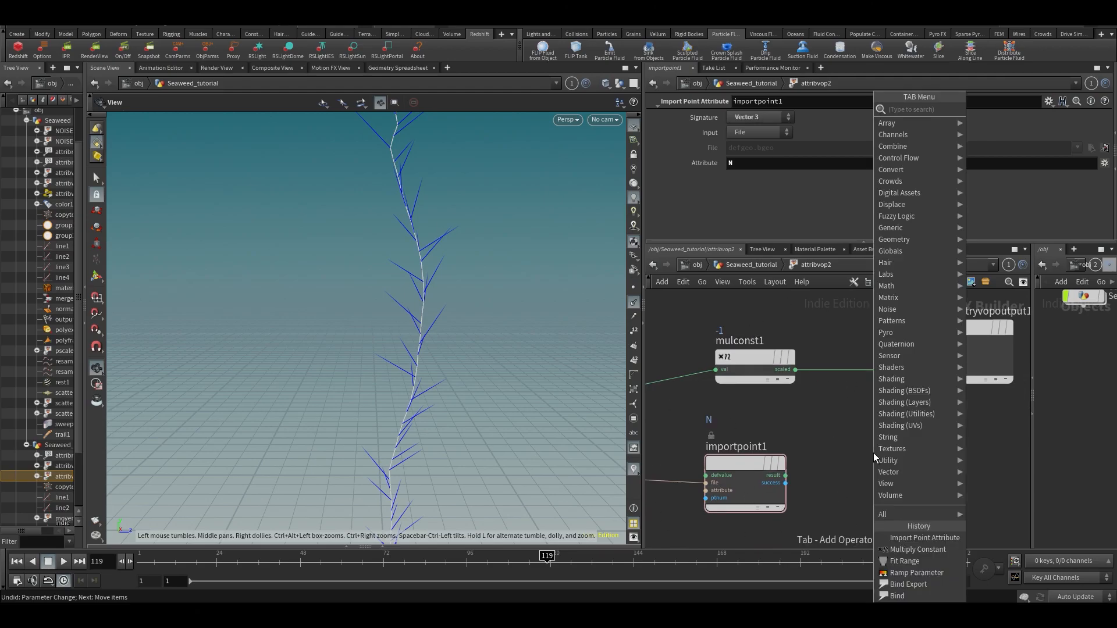
pyautogui.write('mix')
pyautogui.press('Return')
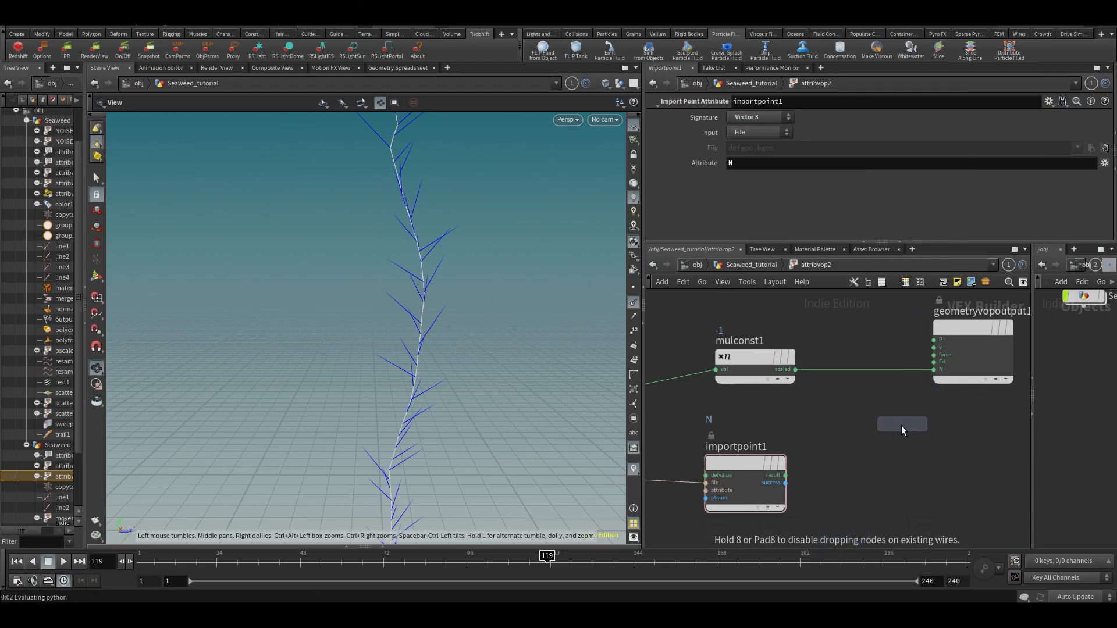
pyautogui.click(899, 426)
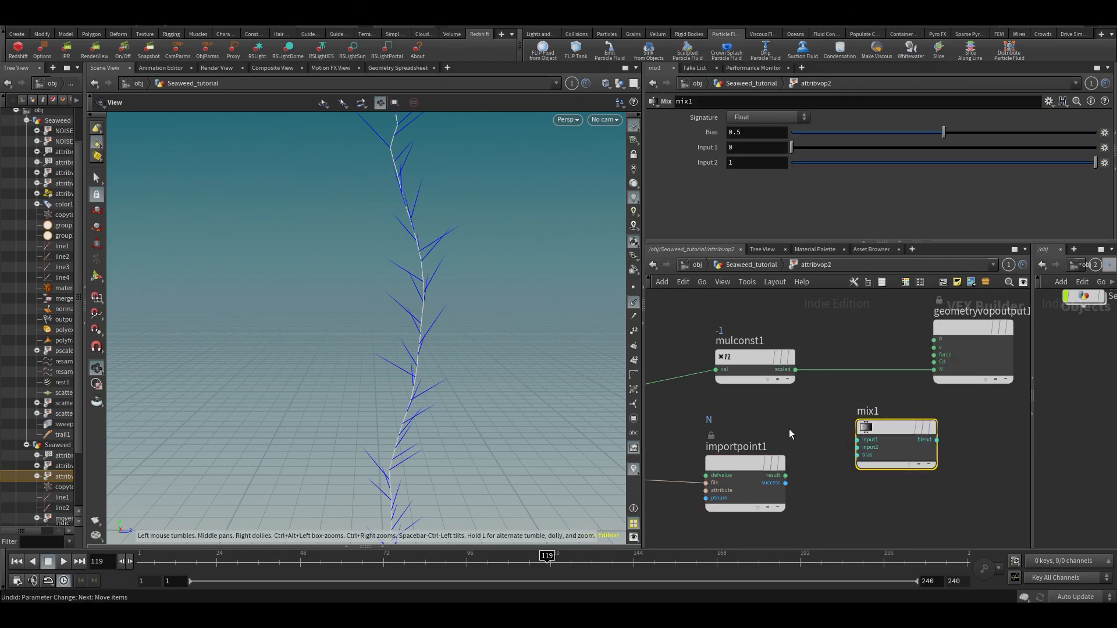
# Make room around mix1 and connect mulconst1's scaled output to mix1's input1.
pyautogui.moveTo(789, 429); pyautogui.dragTo(722, 430, button='middle')
pyautogui.moveTo(882, 331); pyautogui.dragTo(921, 331)
pyautogui.moveTo(782, 338); pyautogui.dragTo(823, 293, button='middle')
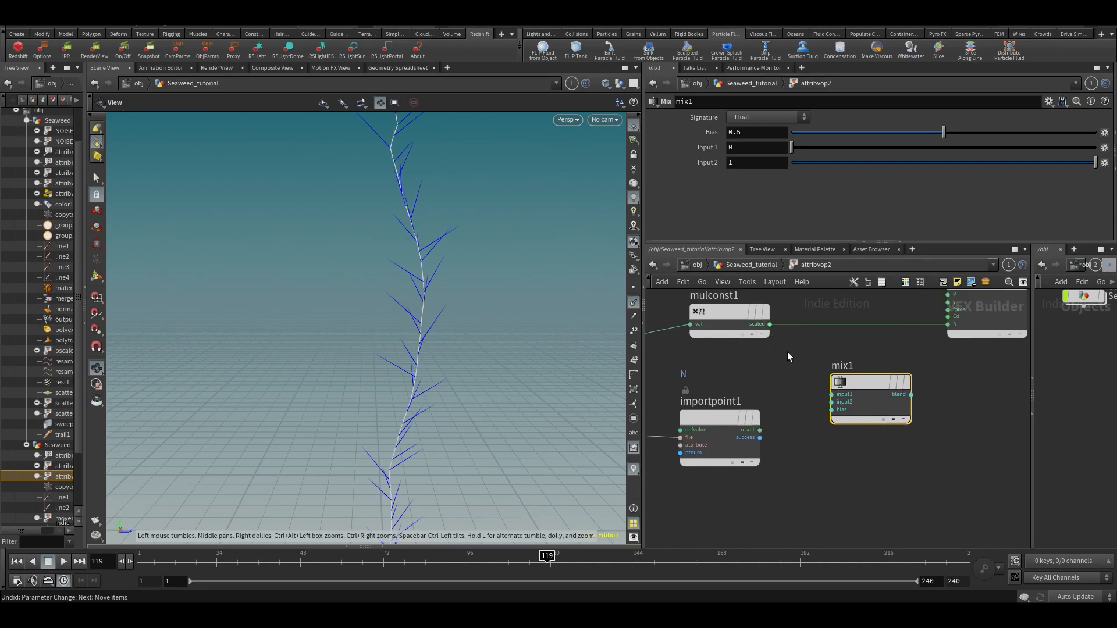
pyautogui.moveTo(843, 393); pyautogui.dragTo(842, 380)
pyautogui.click(770, 324)
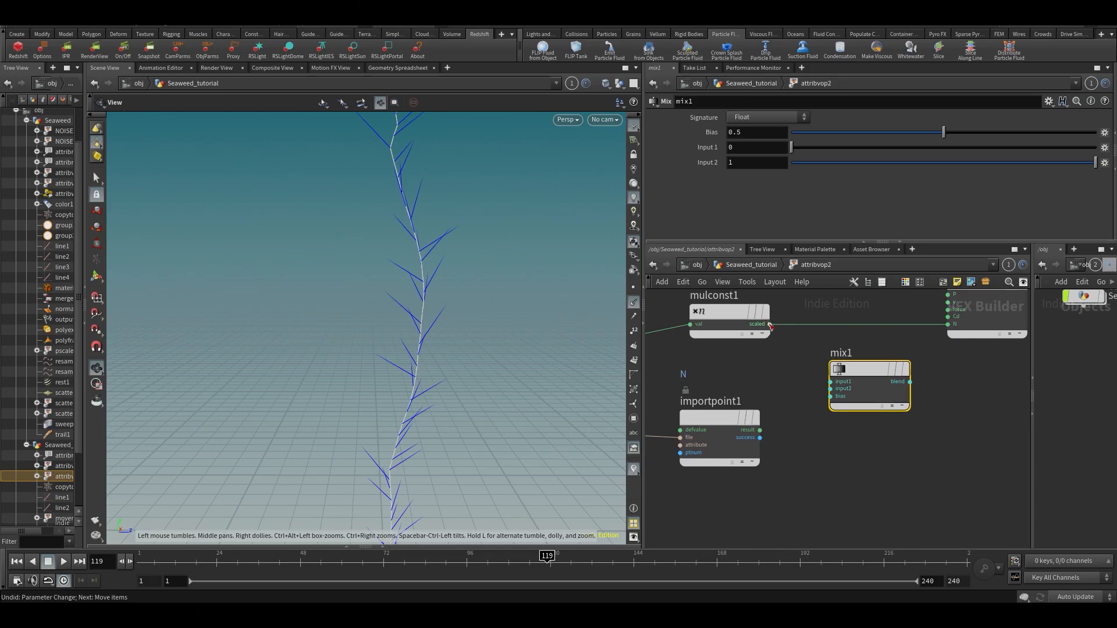
pyautogui.click(840, 368)
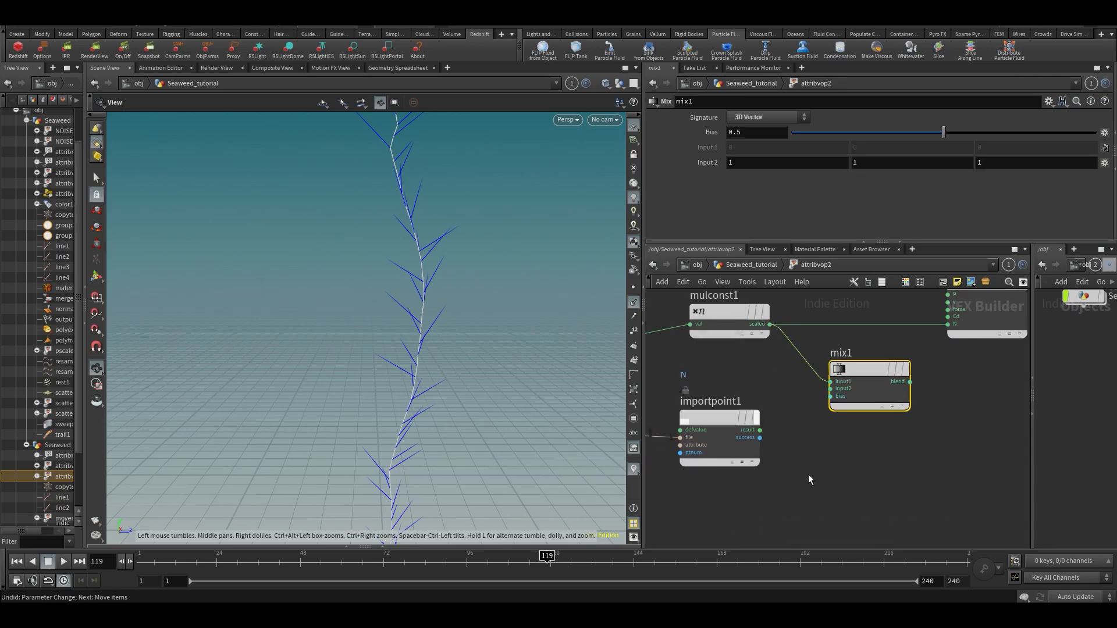
# Connect importpoint1's result directly to geometryvopoutput1's N input to test the imported normals.
pyautogui.moveTo(849, 378); pyautogui.dragTo(846, 373)
pyautogui.click(760, 430)
pyautogui.press('Escape')
pyautogui.click(700, 417)
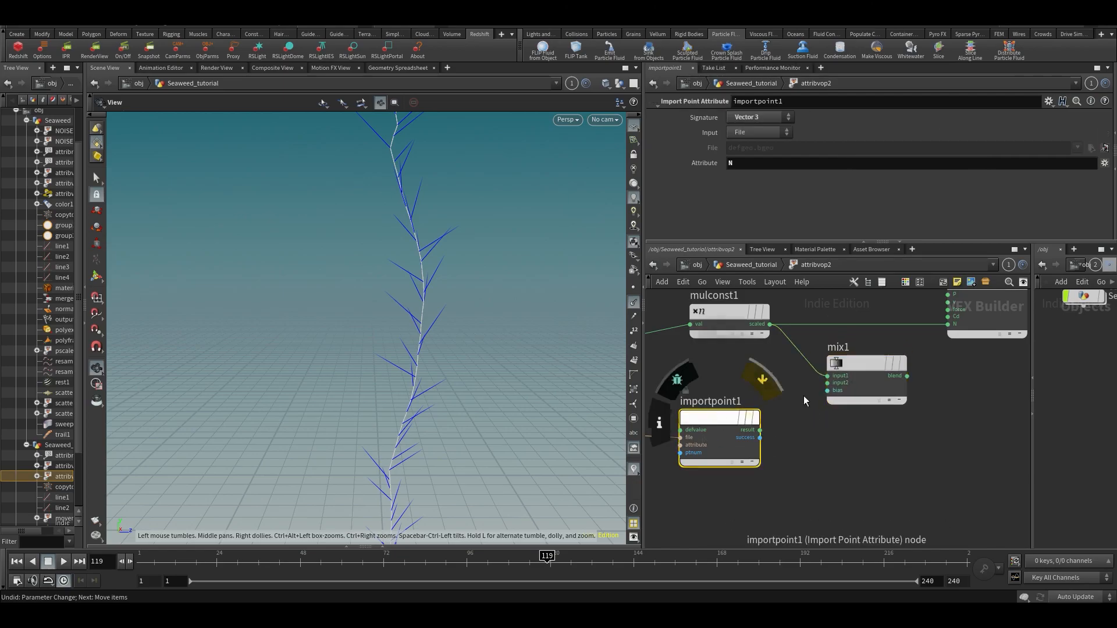
pyautogui.click(760, 430)
pyautogui.click(827, 390)
pyautogui.click(907, 376)
pyautogui.click(947, 324)
# Return to the Seaweed_tutorial network and display attribvop2, comparing its normals with those of attribrandomize1.
pyautogui.press('u')
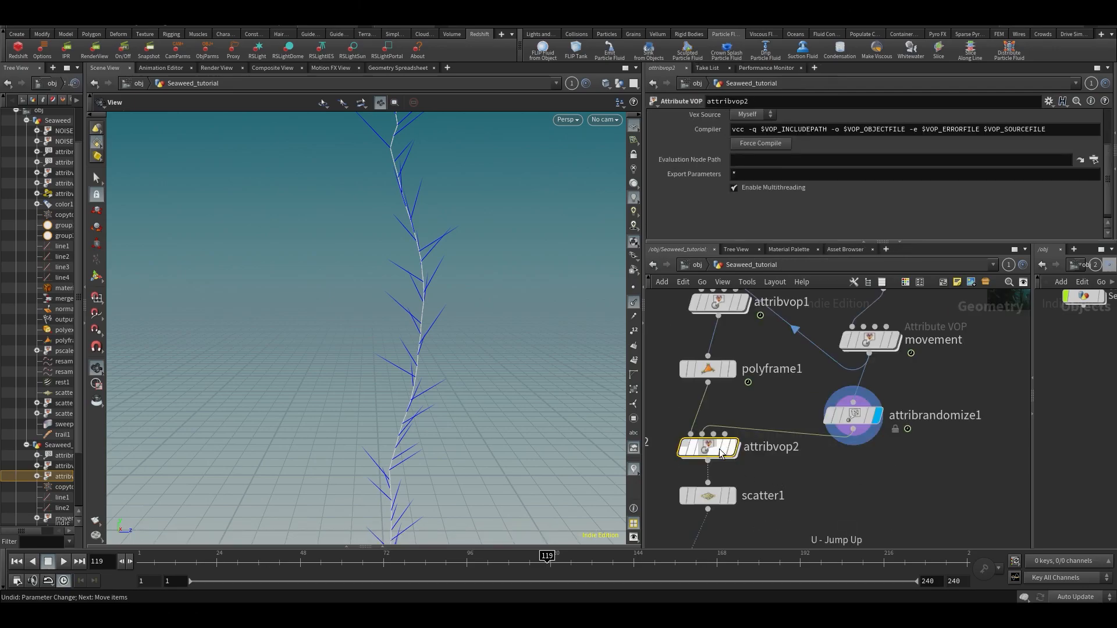
pyautogui.moveTo(736, 421)
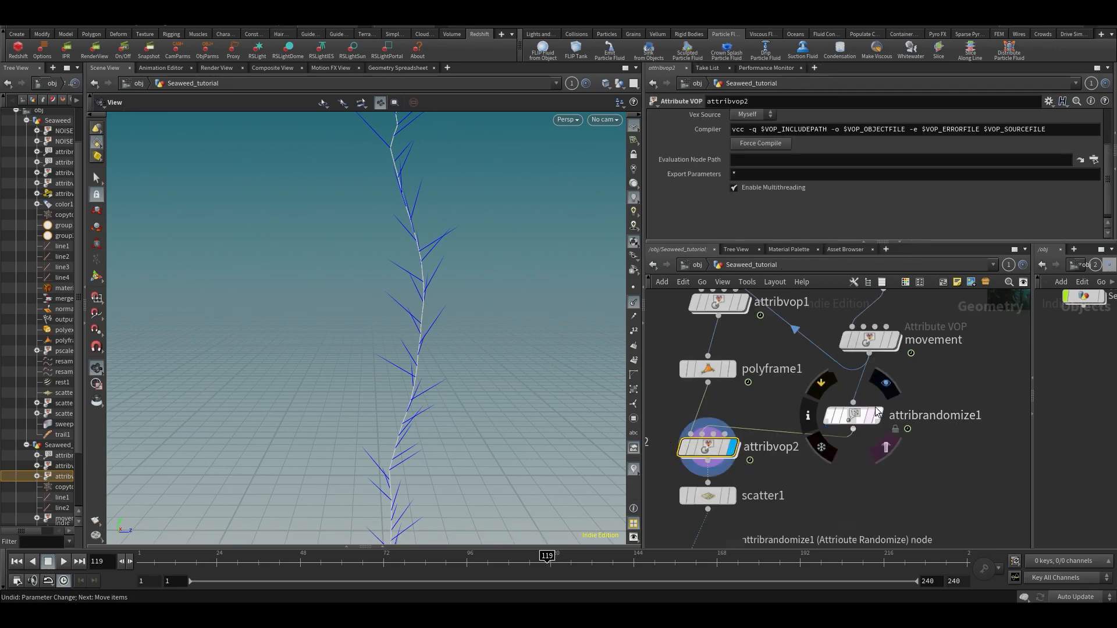
pyautogui.click(889, 387)
pyautogui.click(738, 426)
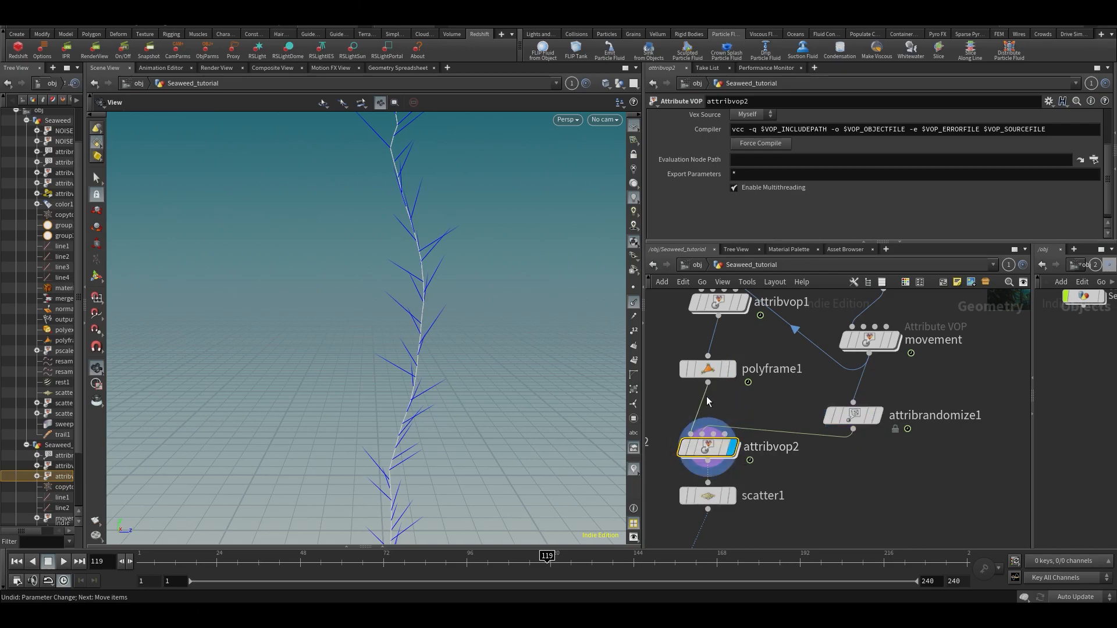
# Inside attribvop2, compare the normals by wiring mulconst1's scaled output to the output N, and restore importpoint1's result there.
pyautogui.doubleClick(707, 446)
pyautogui.click(770, 324)
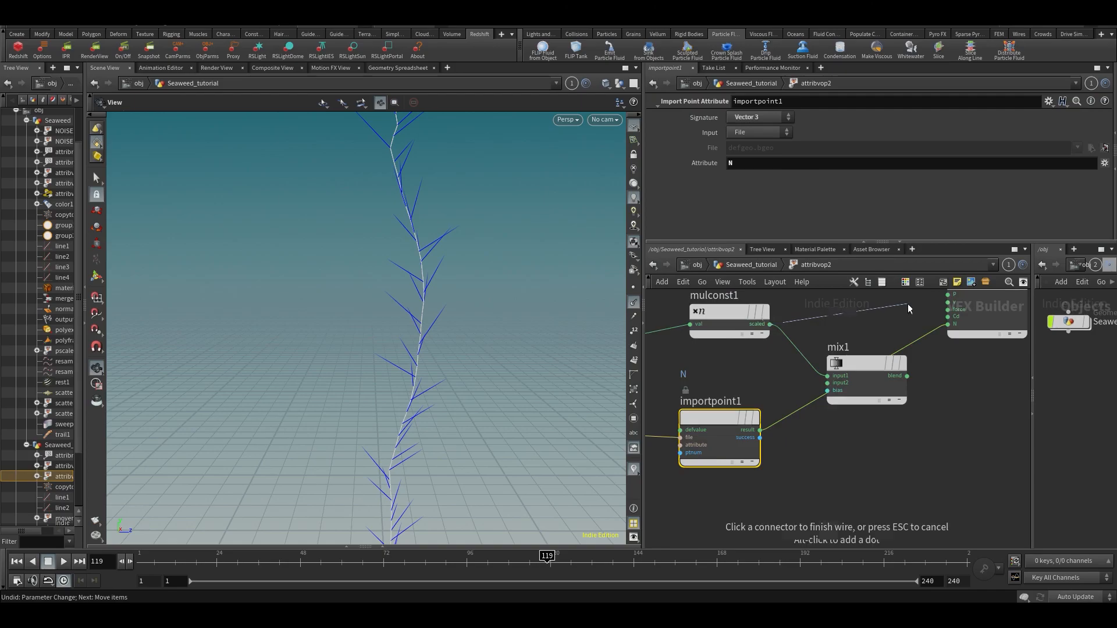
pyautogui.click(949, 324)
pyautogui.click(761, 431)
pyautogui.click(950, 324)
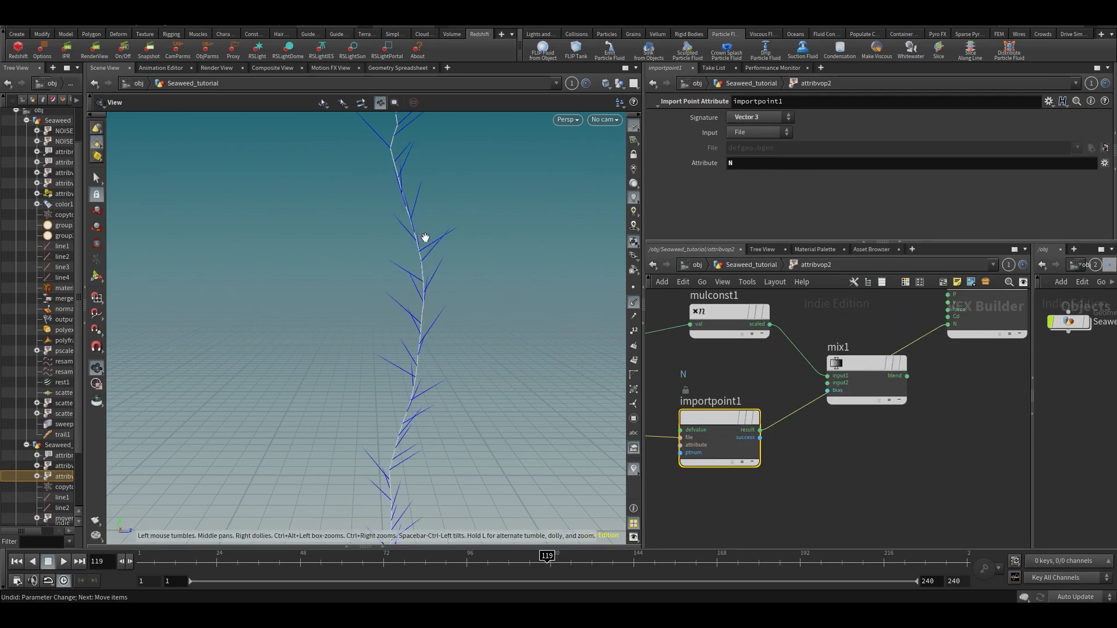
# Line up mix1 with geometryvopoutput1, connecting importpoint1's result to mix1's input2 and mix1's blend to the output N.
pyautogui.moveTo(857, 368); pyautogui.dragTo(855, 309)
pyautogui.moveTo(888, 391); pyautogui.dragTo(867, 438, button='middle')
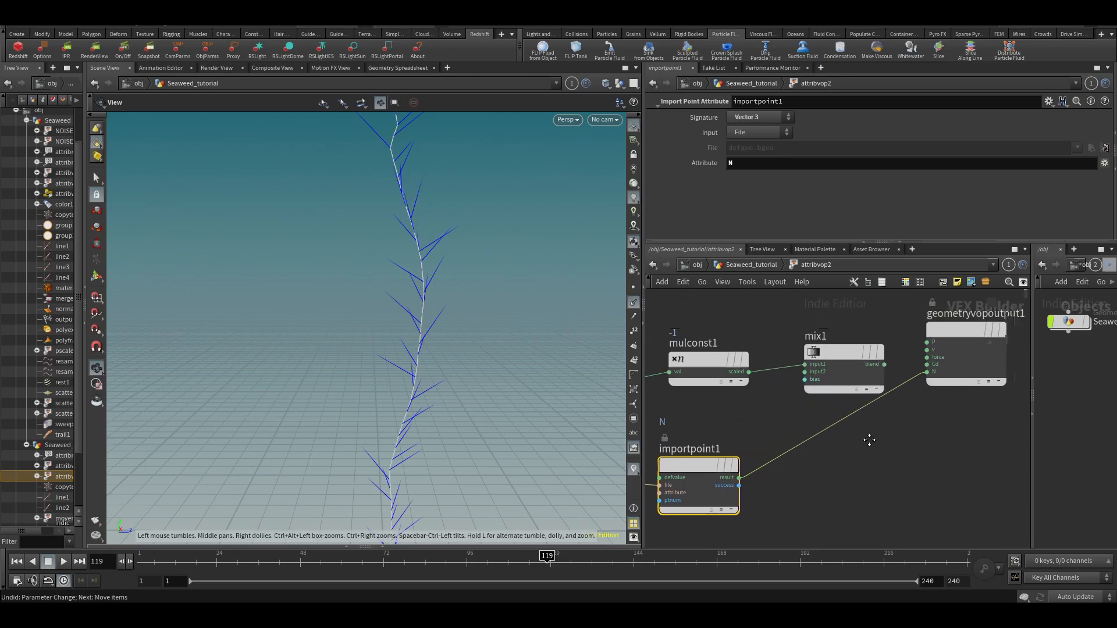
pyautogui.moveTo(954, 332); pyautogui.dragTo(968, 341)
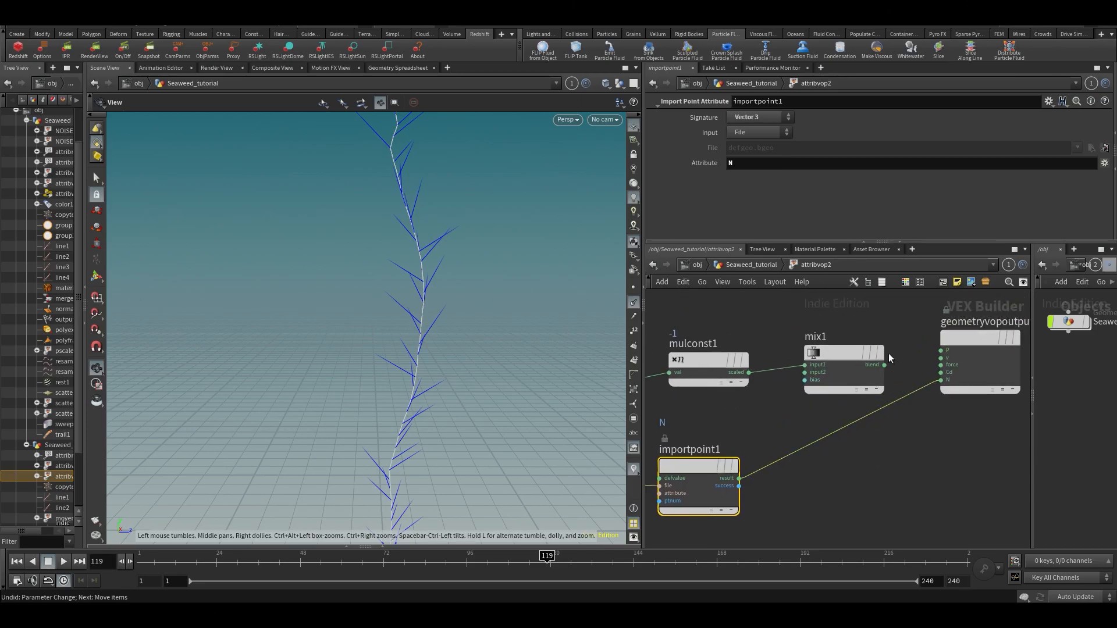
pyautogui.click(739, 478)
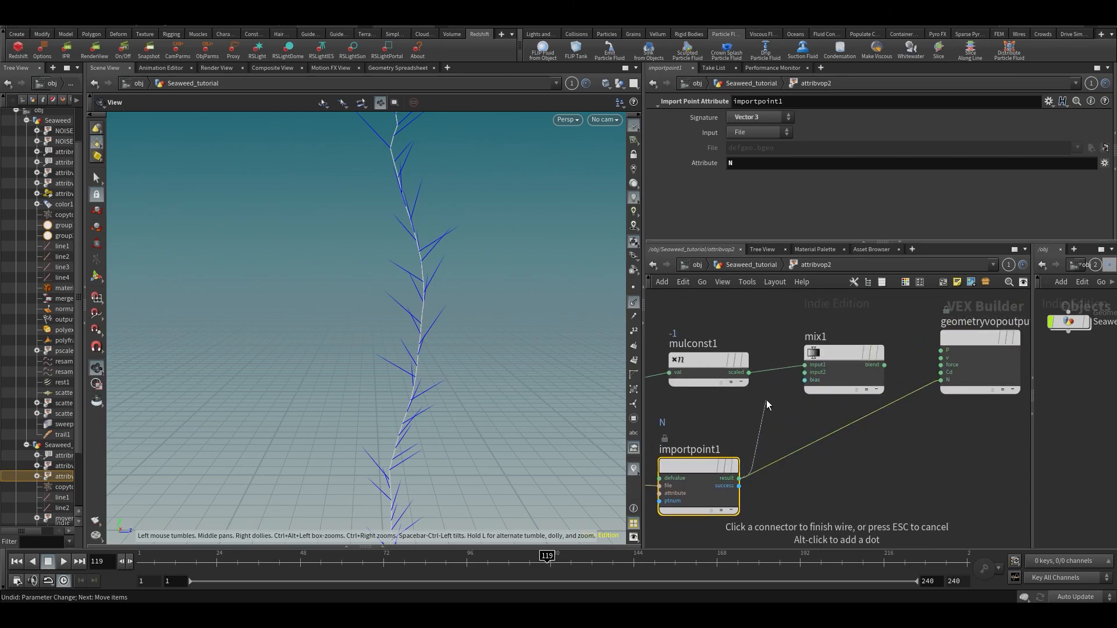
pyautogui.click(805, 372)
pyautogui.click(884, 365)
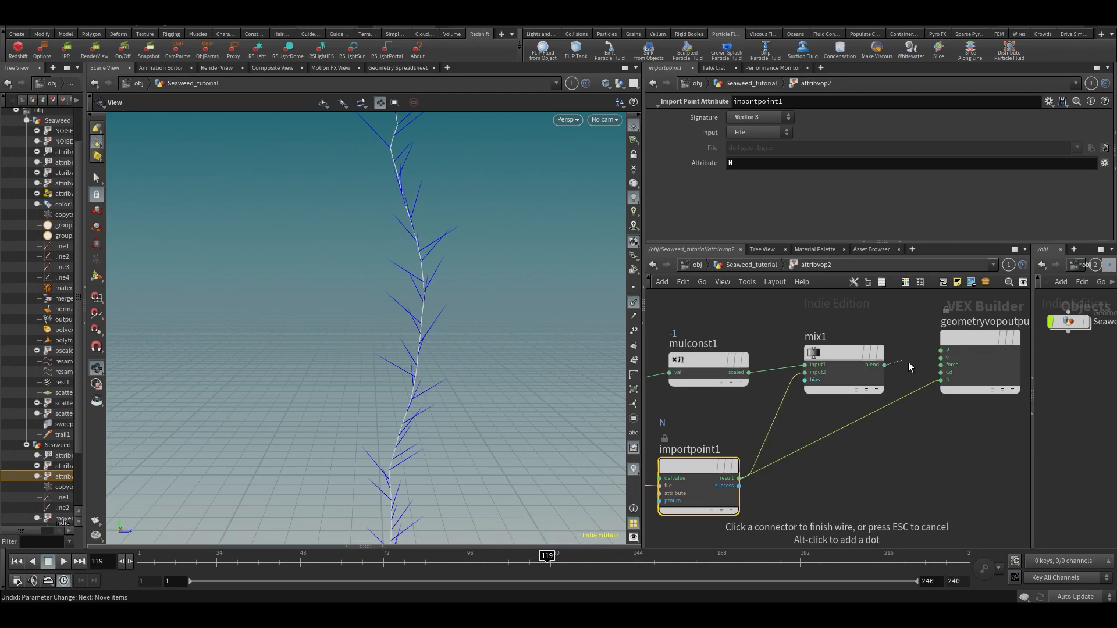
pyautogui.moveTo(932, 378); pyautogui.dragTo(924, 381)
pyautogui.moveTo(838, 348); pyautogui.dragTo(847, 355)
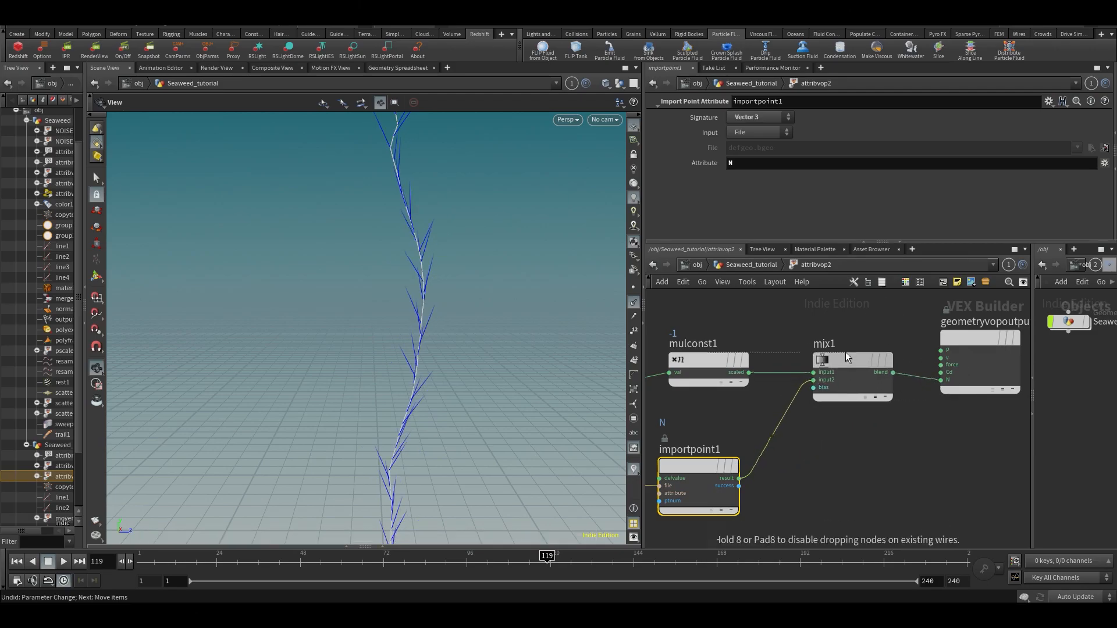
# Set mix1's Bias to 0.25 and promote the bias input as a parameter.
pyautogui.scroll(3, 826, 385)
pyautogui.click(847, 361)
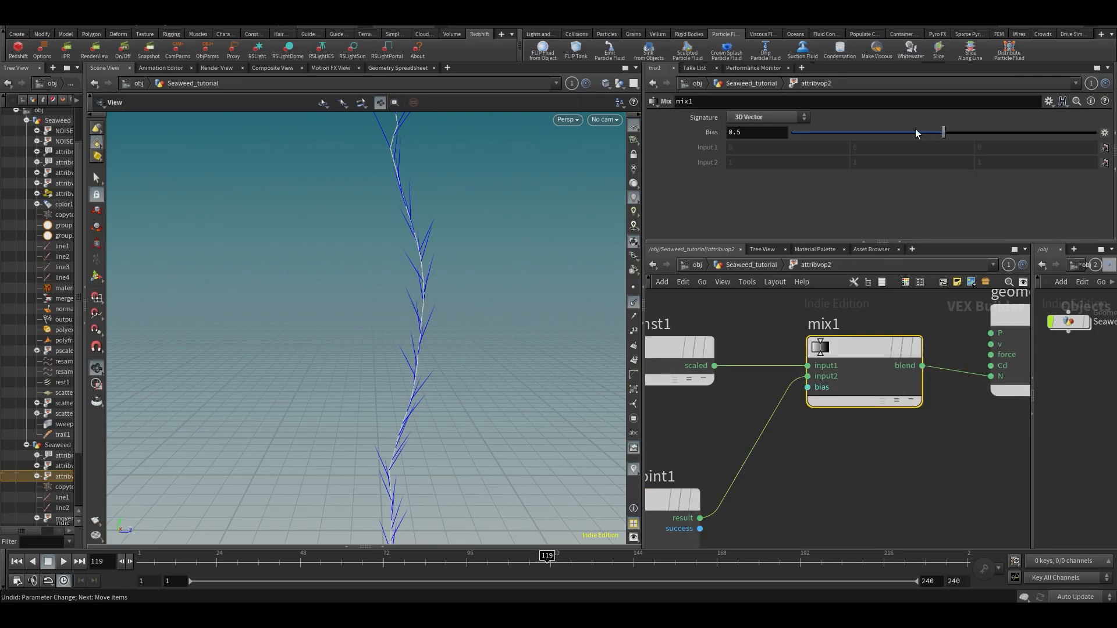
pyautogui.moveTo(879, 133)
pyautogui.mouseDown()
pyautogui.moveTo(771, 135)
pyautogui.moveTo(1002, 133)
pyautogui.moveTo(794, 133)
pyautogui.moveTo(868, 133)
pyautogui.mouseUp()
pyautogui.rightClick(813, 388)
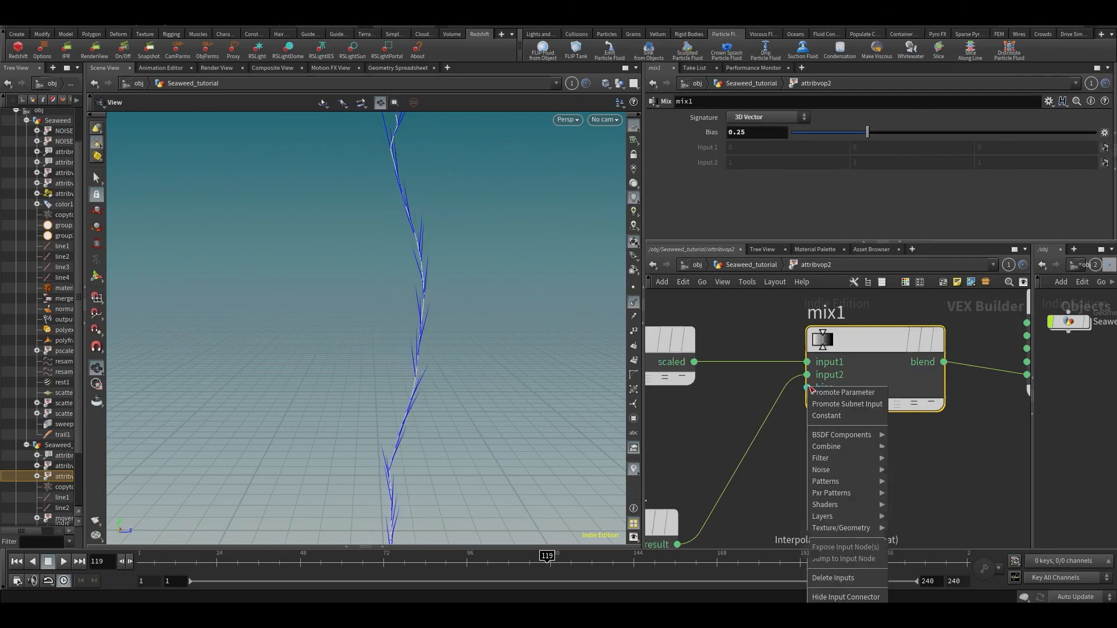
pyautogui.click(832, 392)
pyautogui.scroll(1, 813, 434)
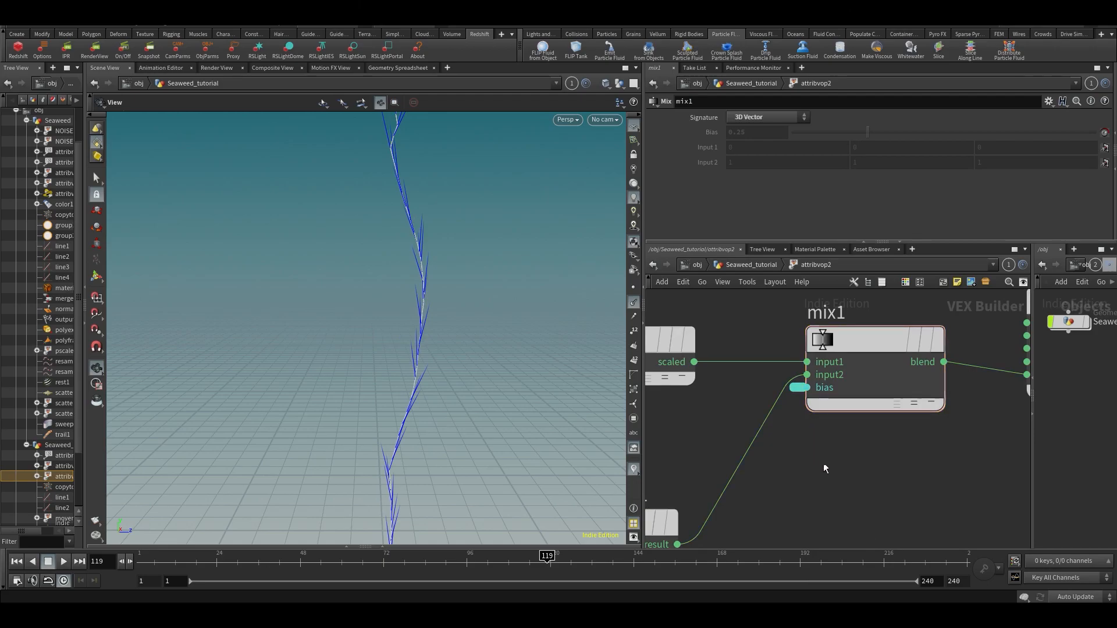
# Return to the Seaweed_tutorial network and set attribvop2's Interpolation Bias to 0.44, checking the normals during playback.
pyautogui.scroll(-2, 823, 462)
pyautogui.press('u')
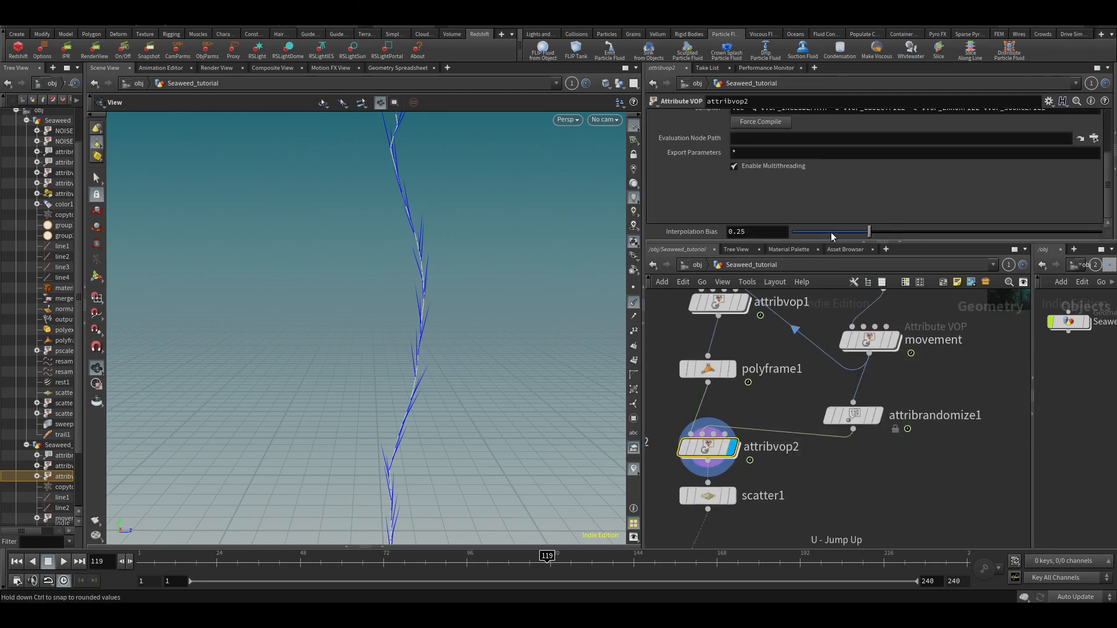
pyautogui.moveTo(870, 233); pyautogui.dragTo(938, 233)
pyautogui.press('Up')
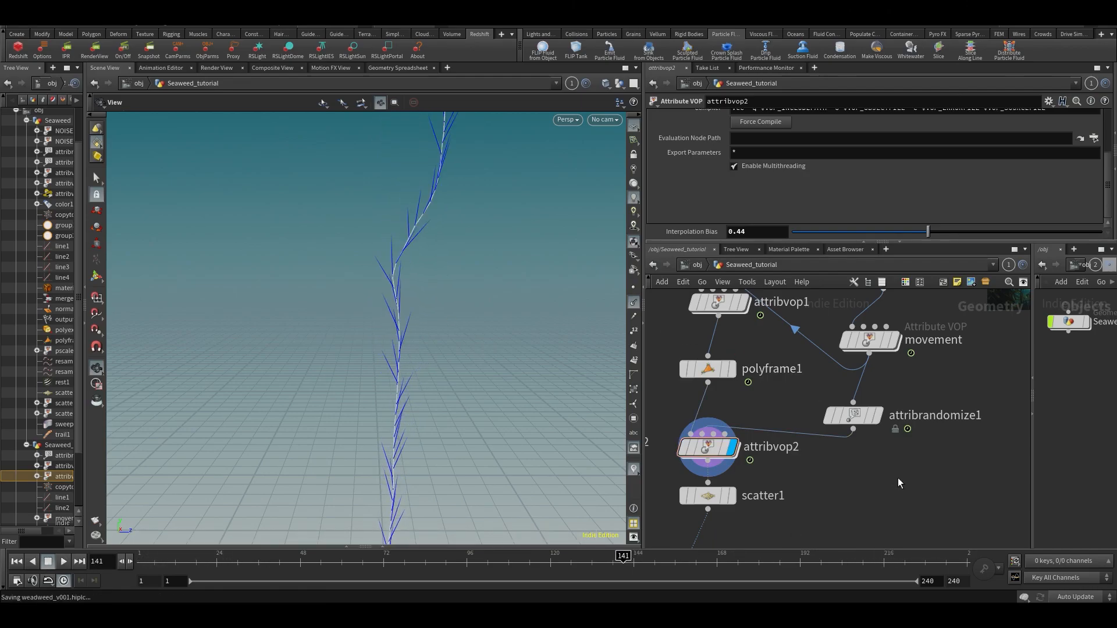
# Take the movement node out of the chain by feeding attribvop1 and attribrandomize1 directly from resample1.
pyautogui.scroll(-3, 898, 482)
pyautogui.moveTo(885, 412)
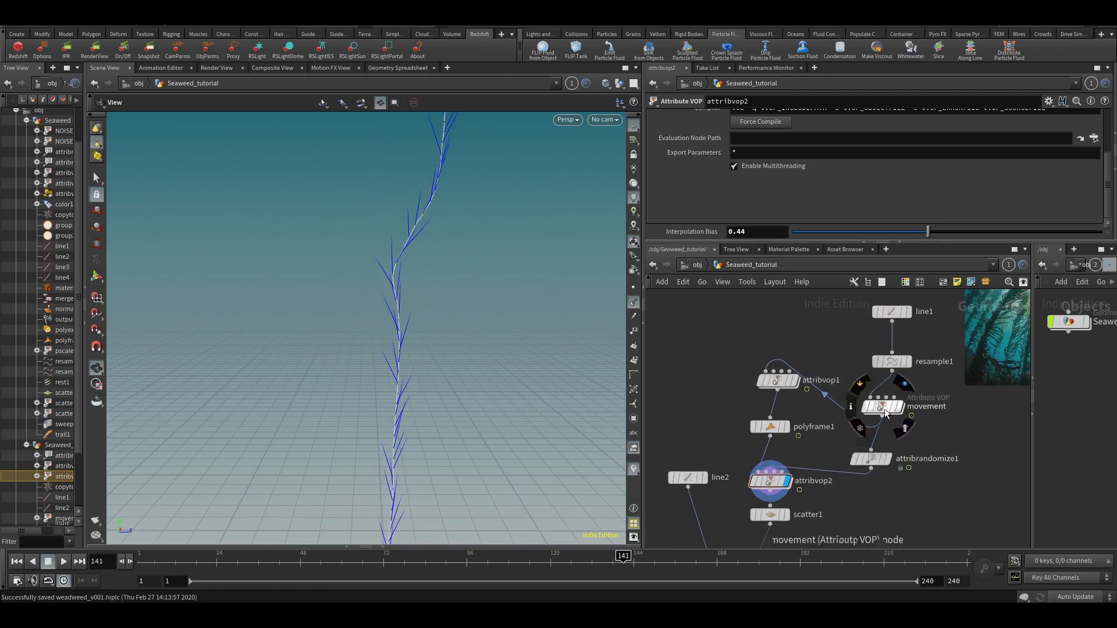
pyautogui.moveTo(885, 362)
pyautogui.moveTo(836, 399); pyautogui.dragTo(891, 363)
pyautogui.moveTo(867, 458); pyautogui.dragTo(852, 434)
pyautogui.moveTo(921, 399); pyautogui.dragTo(926, 398)
pyautogui.moveTo(853, 428); pyautogui.dragTo(891, 364)
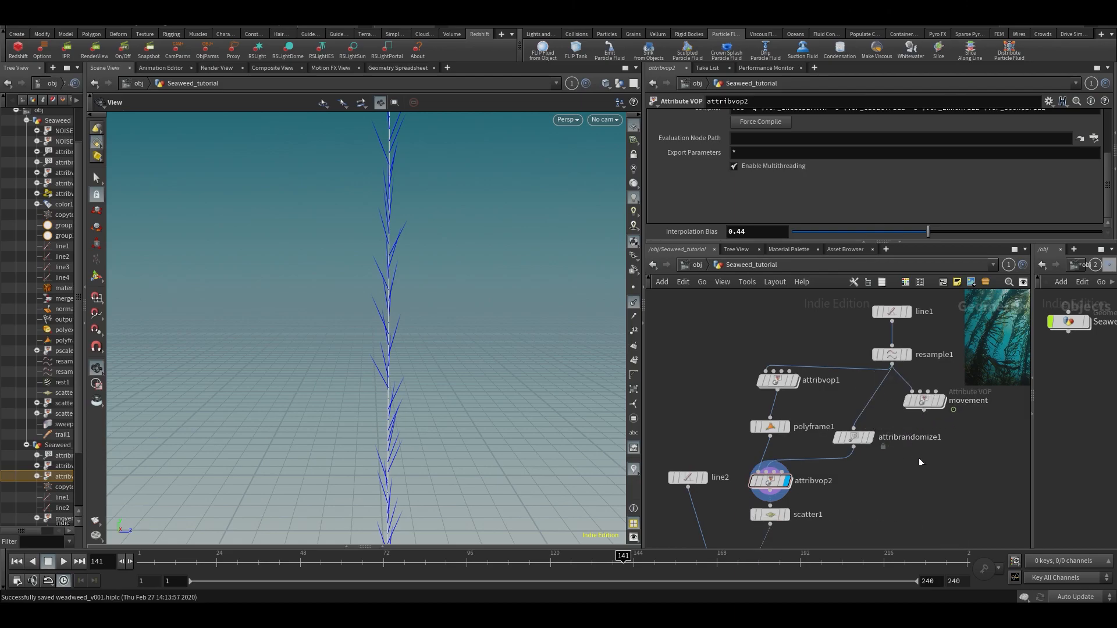
# Display copytopoints1 and inspect the leaf lines copied along the straight stalk.
pyautogui.moveTo(919, 457); pyautogui.dragTo(927, 387, button='middle')
pyautogui.moveTo(817, 420); pyautogui.dragTo(878, 336, button='middle')
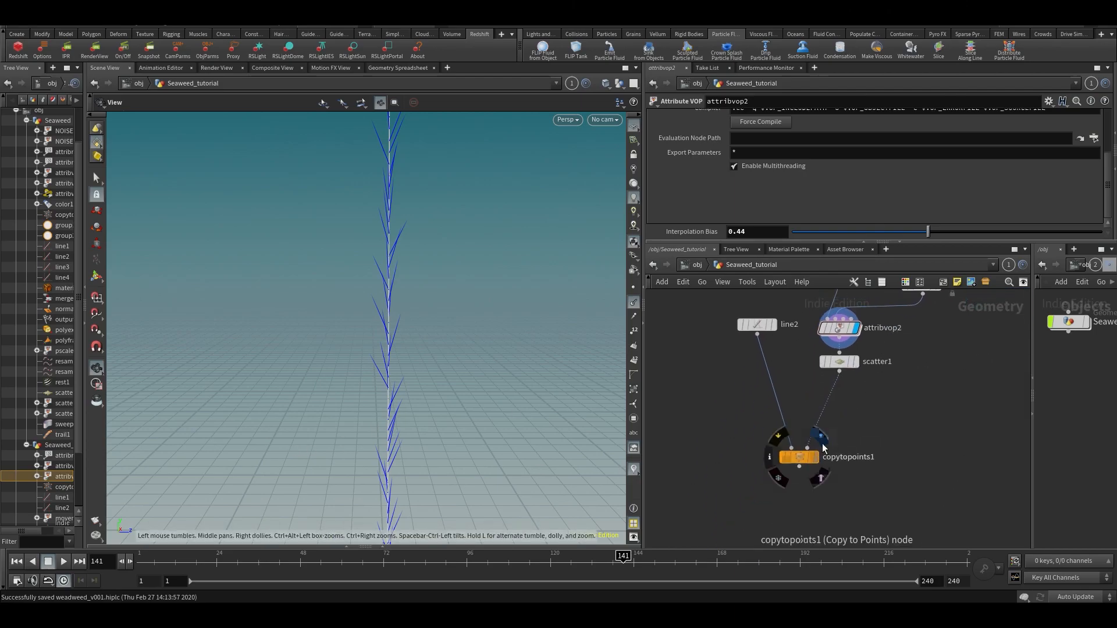
pyautogui.click(817, 457)
pyautogui.moveTo(462, 343); pyautogui.dragTo(409, 351)
pyautogui.moveTo(409, 351); pyautogui.dragTo(403, 317, button='right')
pyautogui.moveTo(402, 319); pyautogui.dragTo(419, 465)
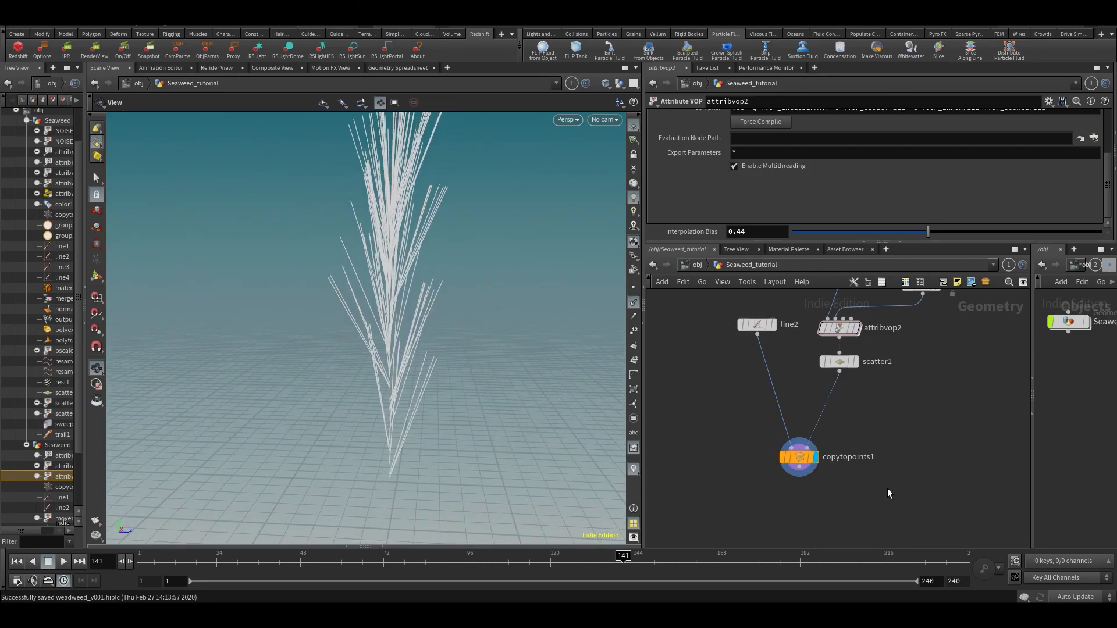
# Try feeding attribvop1 and attribrandomize1 from the movement node while scrubbing the timeline, and undo the rewiring.
pyautogui.moveTo(372, 555); pyautogui.dragTo(408, 556)
pyautogui.moveTo(767, 413); pyautogui.dragTo(717, 522, button='middle')
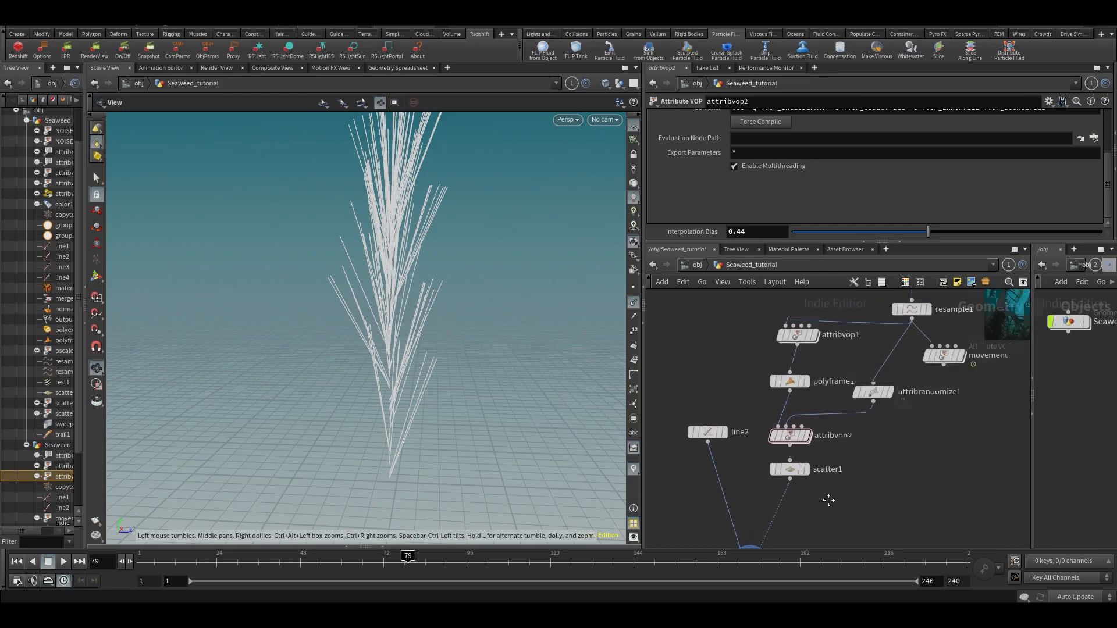
pyautogui.moveTo(381, 232); pyautogui.dragTo(407, 285, button='middle')
pyautogui.moveTo(955, 450); pyautogui.dragTo(951, 457, button='middle')
pyautogui.moveTo(868, 331); pyautogui.dragTo(937, 372)
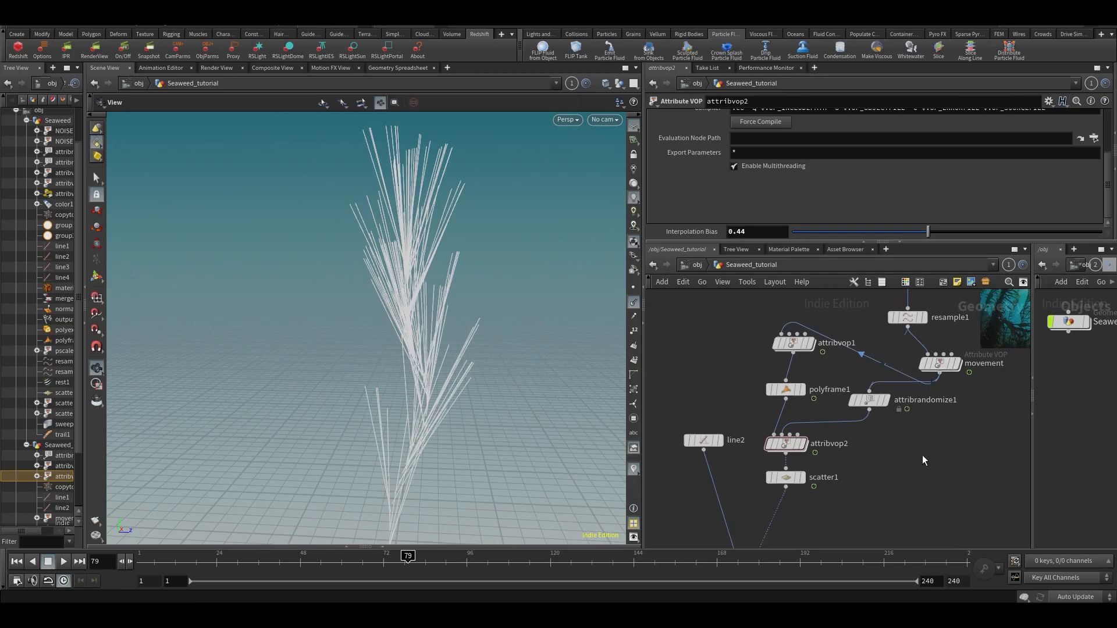
pyautogui.moveTo(294, 557)
pyautogui.mouseDown()
pyautogui.moveTo(506, 533)
pyautogui.moveTo(738, 526)
pyautogui.mouseUp()
pyautogui.hotkey('ctrl', 'z')
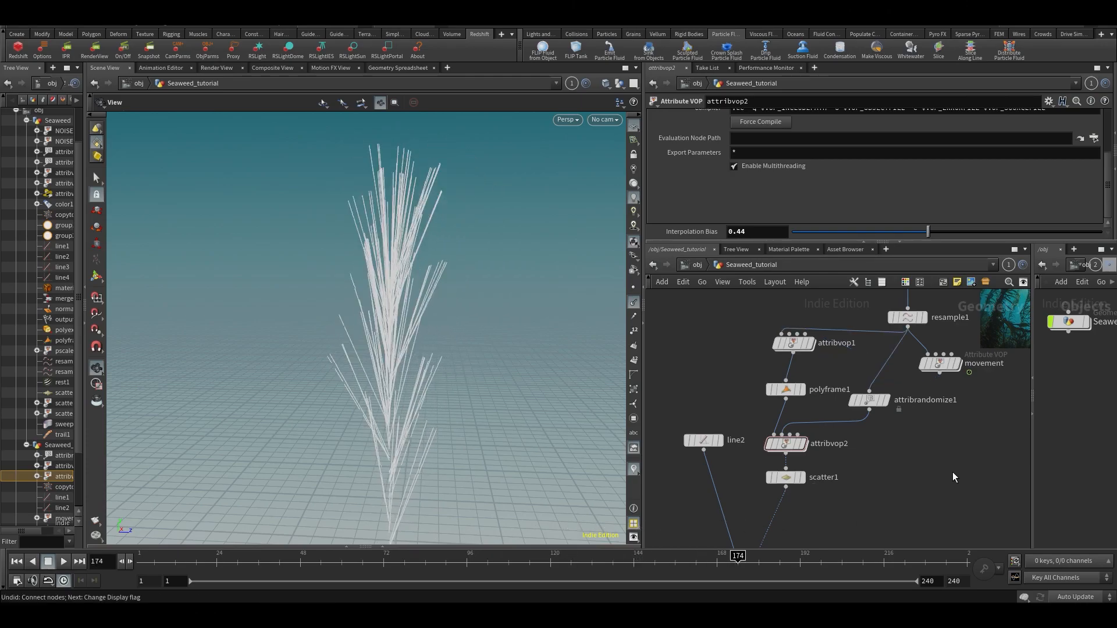
# Rename attribvop1, the node above polyframe1, as density and select the first point of its ramp.
pyautogui.moveTo(953, 475); pyautogui.dragTo(996, 393, button='middle')
pyautogui.scroll(2, 828, 458)
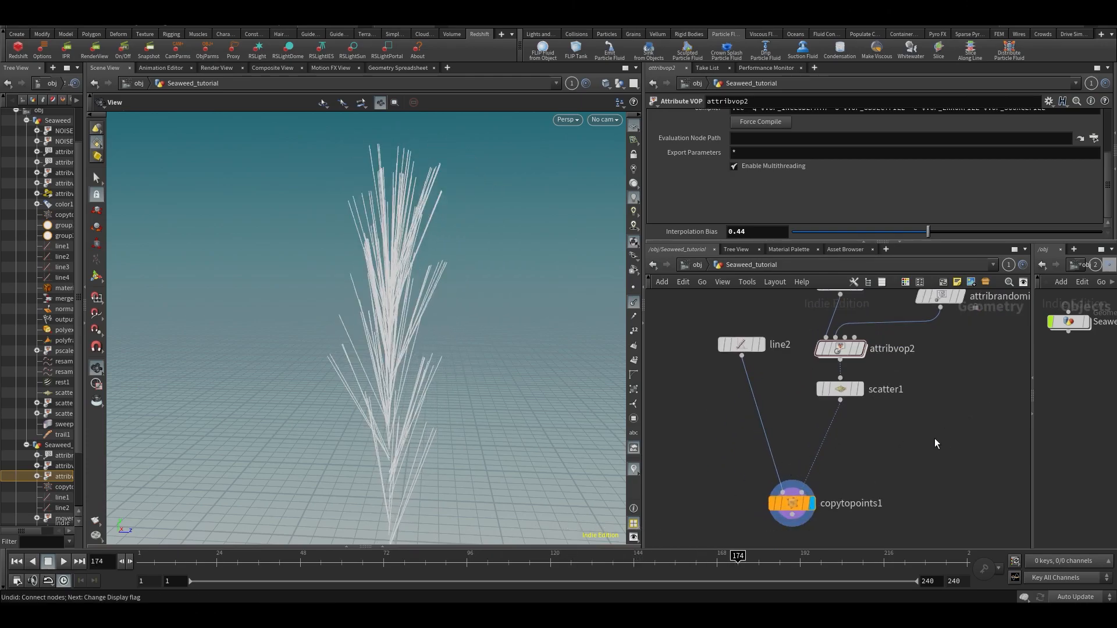
pyautogui.moveTo(387, 407); pyautogui.dragTo(412, 319)
pyautogui.moveTo(394, 412); pyautogui.dragTo(389, 367)
pyautogui.moveTo(890, 450); pyautogui.dragTo(880, 512, button='middle')
pyautogui.moveTo(900, 423); pyautogui.dragTo(882, 459, button='middle')
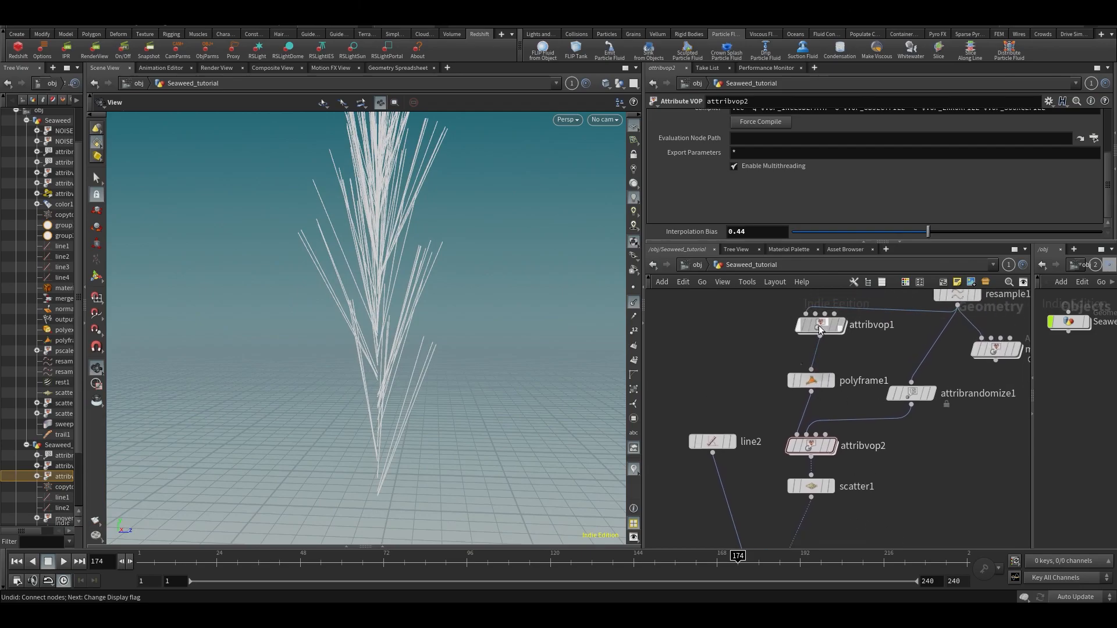
pyautogui.click(855, 330)
pyautogui.doubleClick(863, 329)
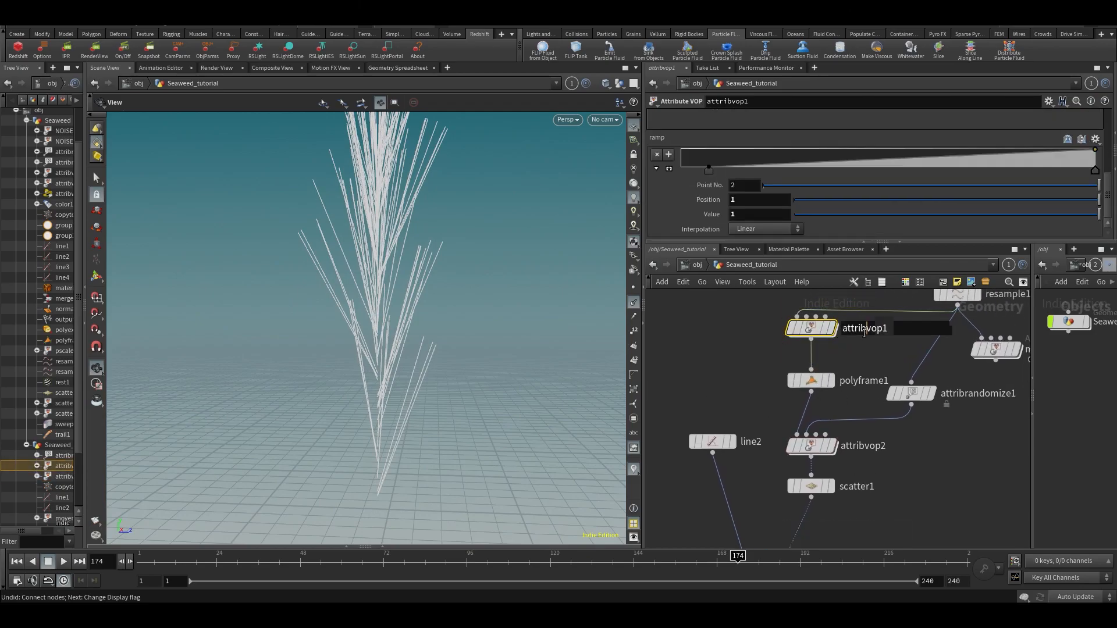
pyautogui.write('density')
pyautogui.press('Return')
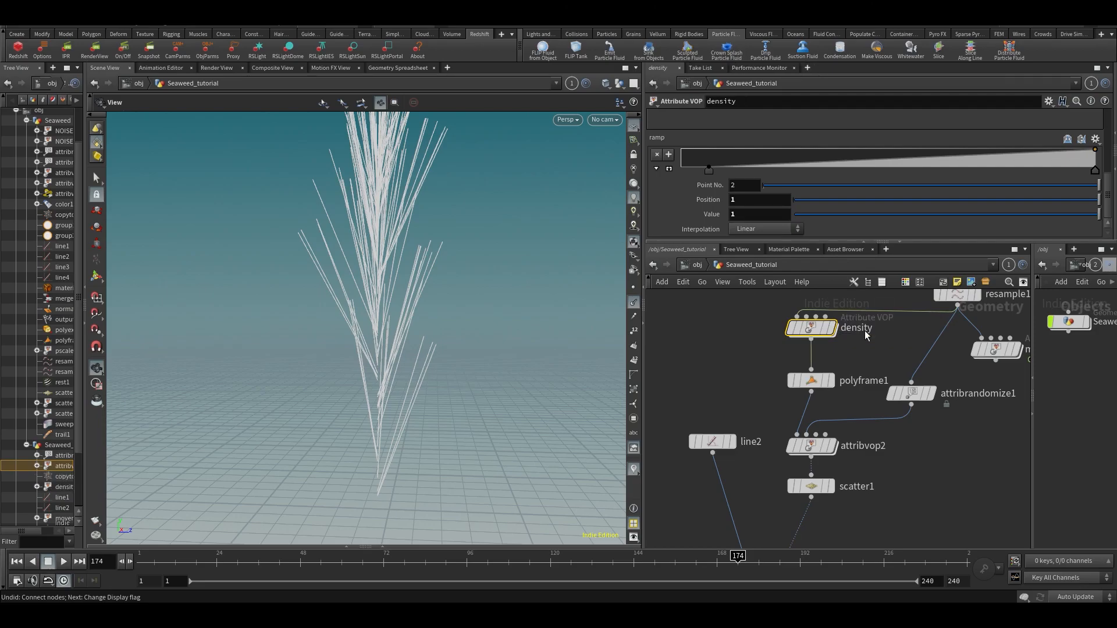
pyautogui.moveTo(709, 171)
pyautogui.mouseDown()
pyautogui.moveTo(818, 173)
pyautogui.moveTo(709, 172)
pyautogui.mouseUp()
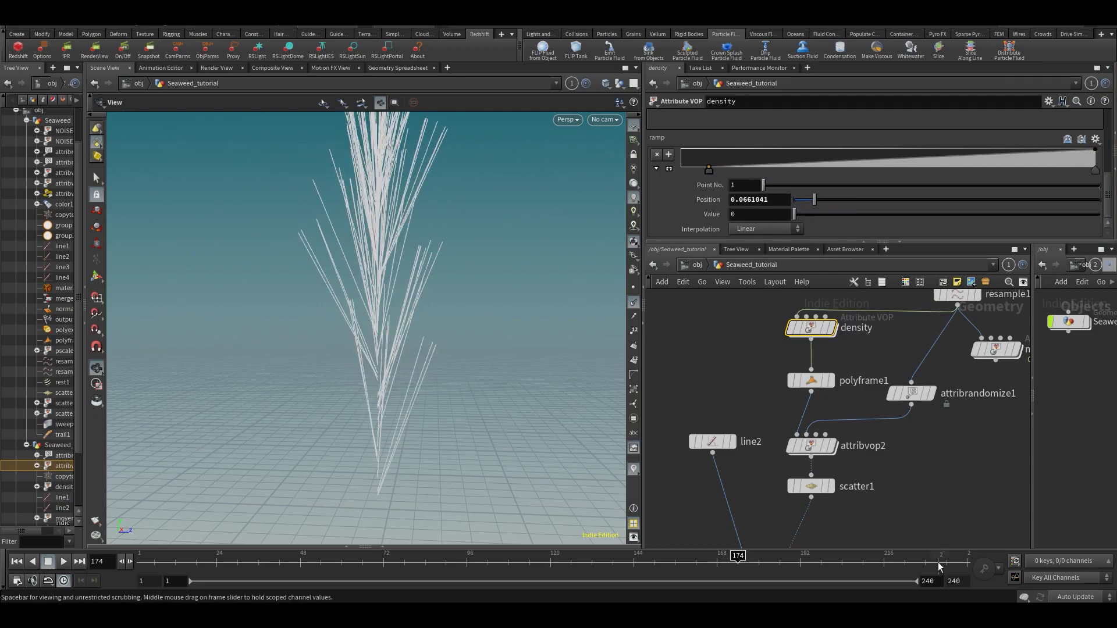
# Insert an Attribute Randomize node between scatter1 and copytopoints1.
pyautogui.moveTo(939, 518); pyautogui.dragTo(940, 444, button='middle')
pyautogui.press('Tab')
pyautogui.write('arand')
pyautogui.press('Return')
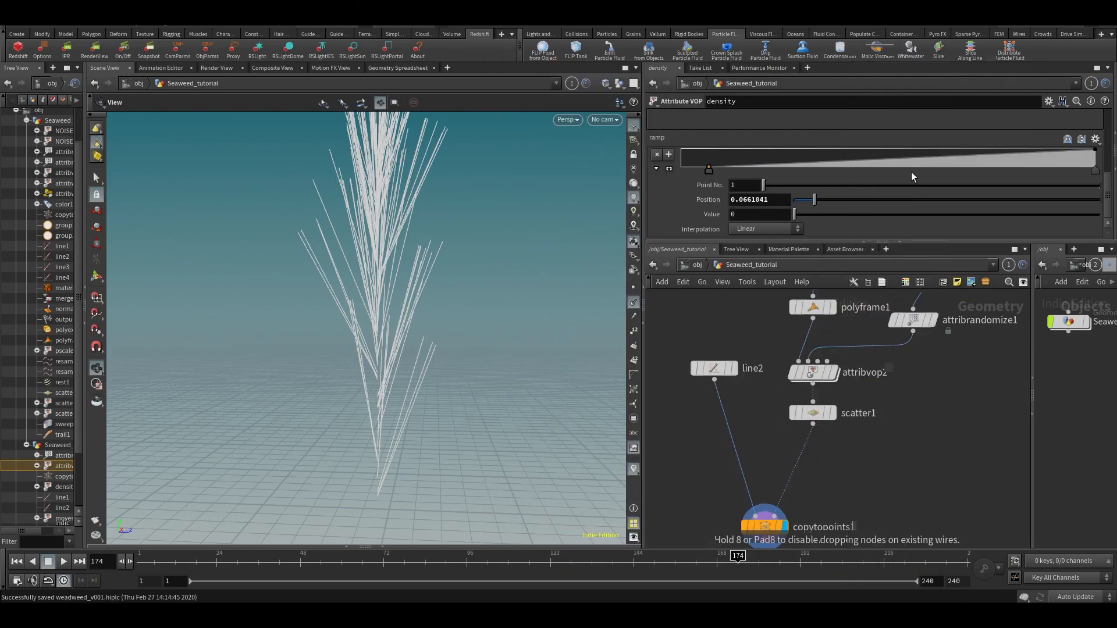
pyautogui.click(798, 447)
pyautogui.moveTo(798, 448)
pyautogui.mouseDown()
pyautogui.moveTo(791, 464)
pyautogui.moveTo(811, 465)
pyautogui.mouseUp()
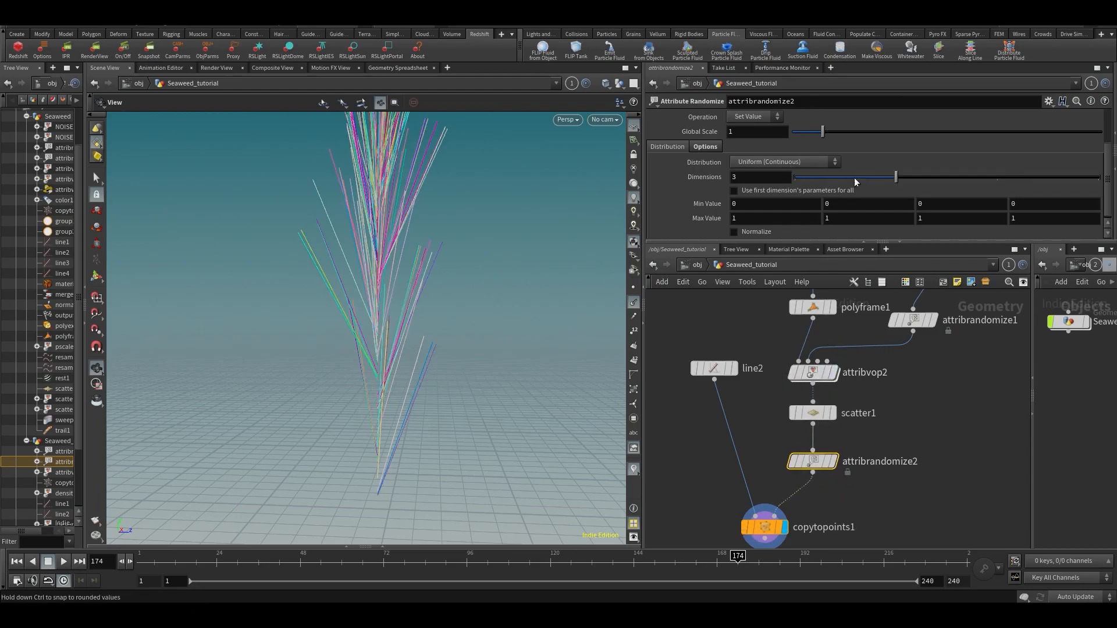
# Set attribrandomize2's Dimensions to 1 and its Attribute Name to pscale.
pyautogui.moveTo(860, 179); pyautogui.dragTo(792, 200)
pyautogui.scroll(2, 762, 138)
pyautogui.moveTo(757, 143); pyautogui.dragTo(600, 193)
pyautogui.press('Return')
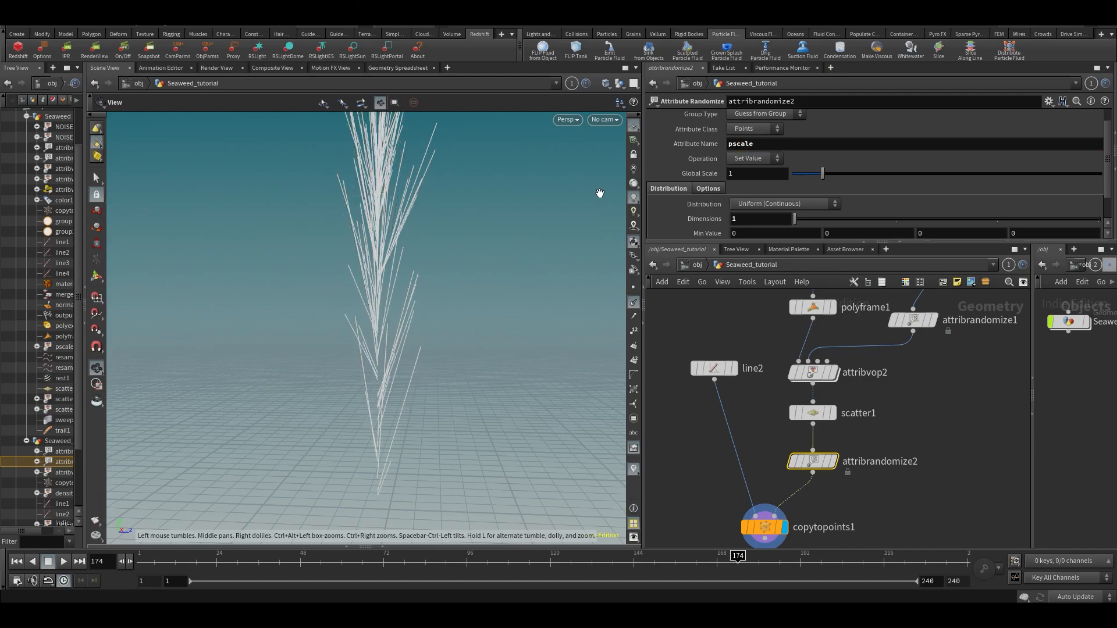
# Set attribrandomize2's first Min Value to .5 and its Global Scale to 0.43, and save the scene.
pyautogui.scroll(-2, 817, 202)
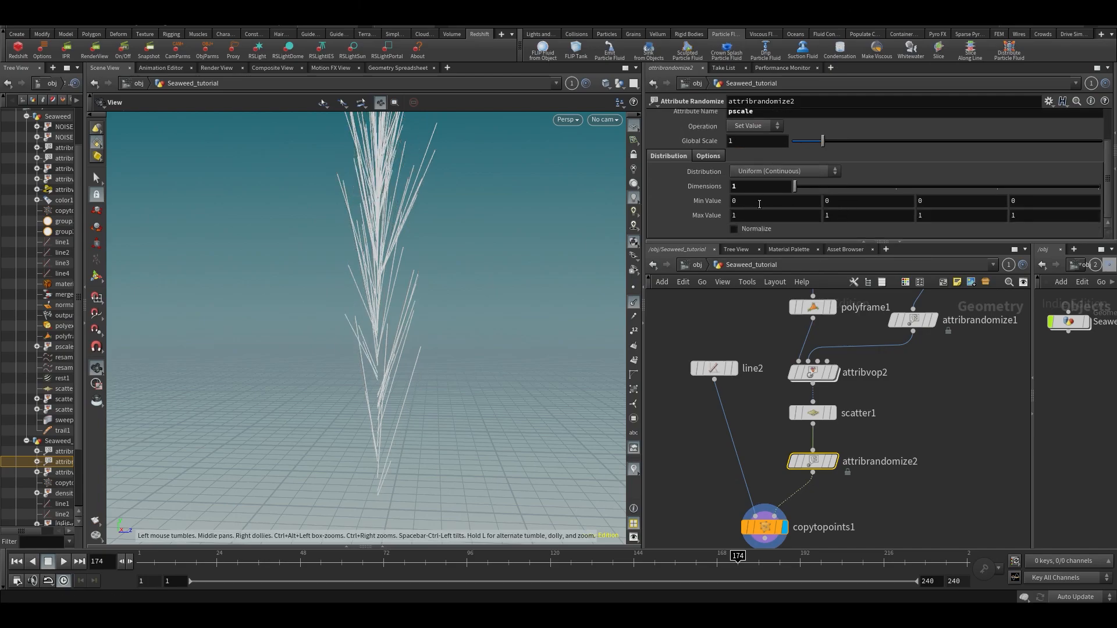
pyautogui.click(739, 200)
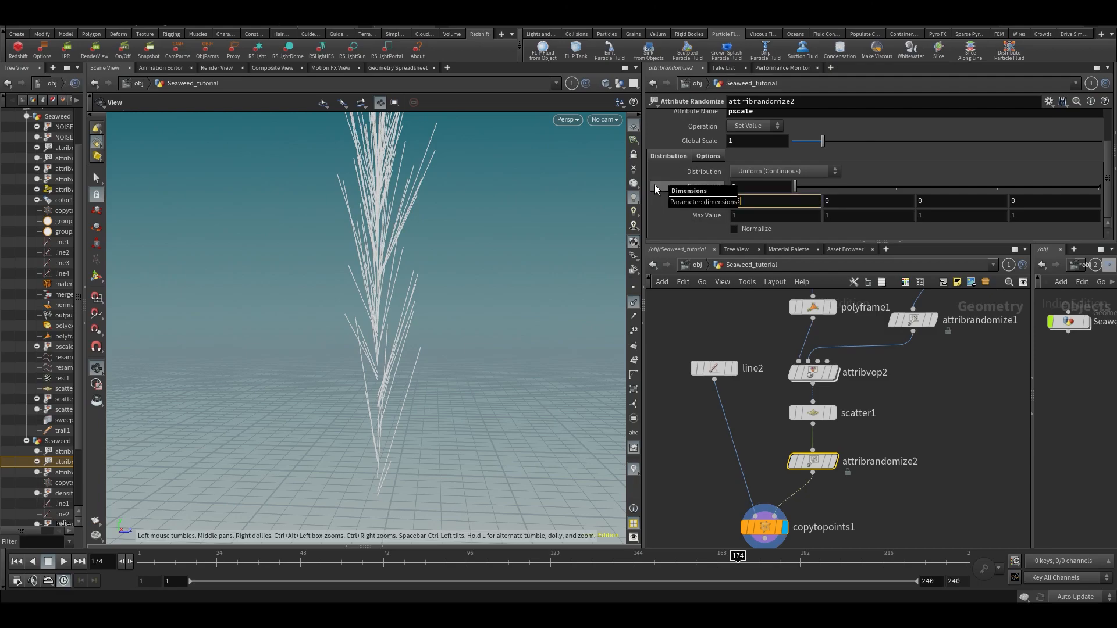
pyautogui.write('.5')
pyautogui.press('Return')
pyautogui.moveTo(822, 141); pyautogui.dragTo(806, 144)
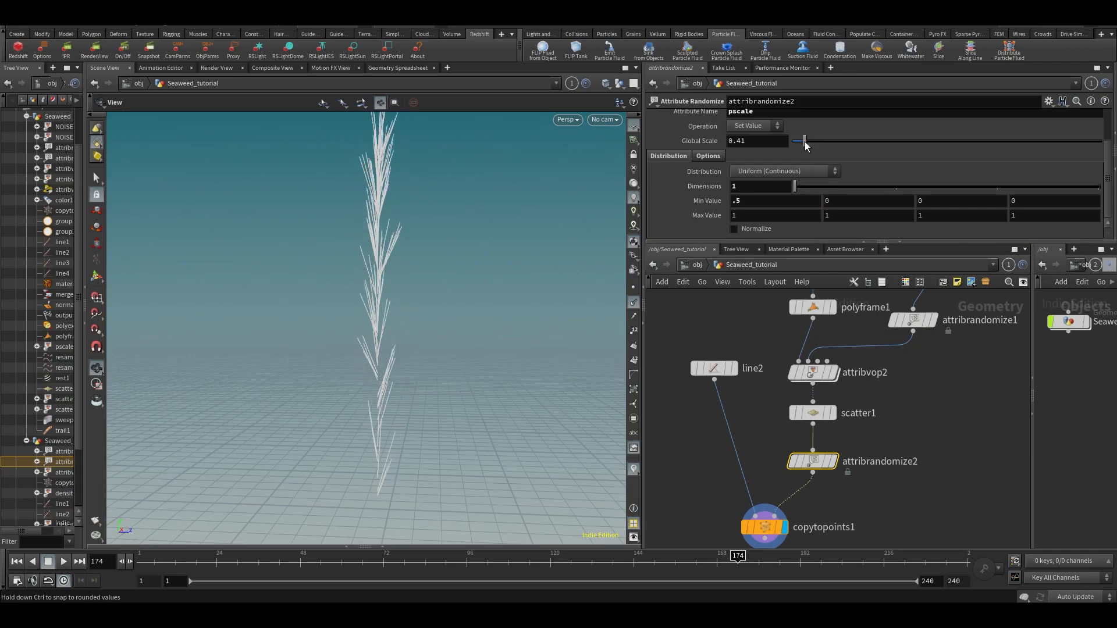
pyautogui.scroll(8, 399, 349)
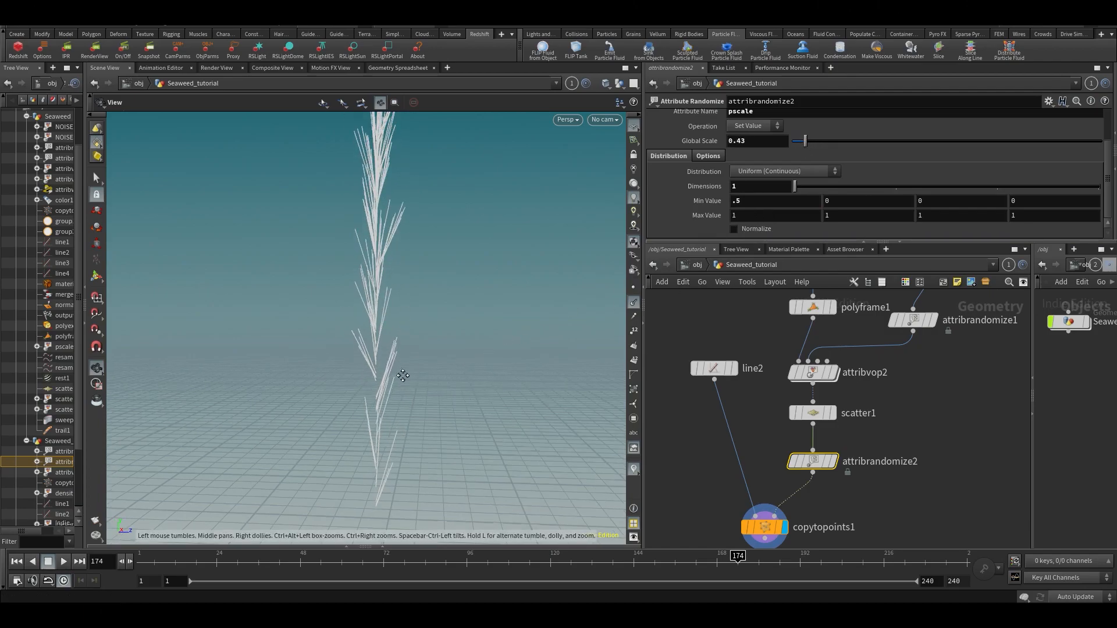
pyautogui.scroll(2, 431, 354)
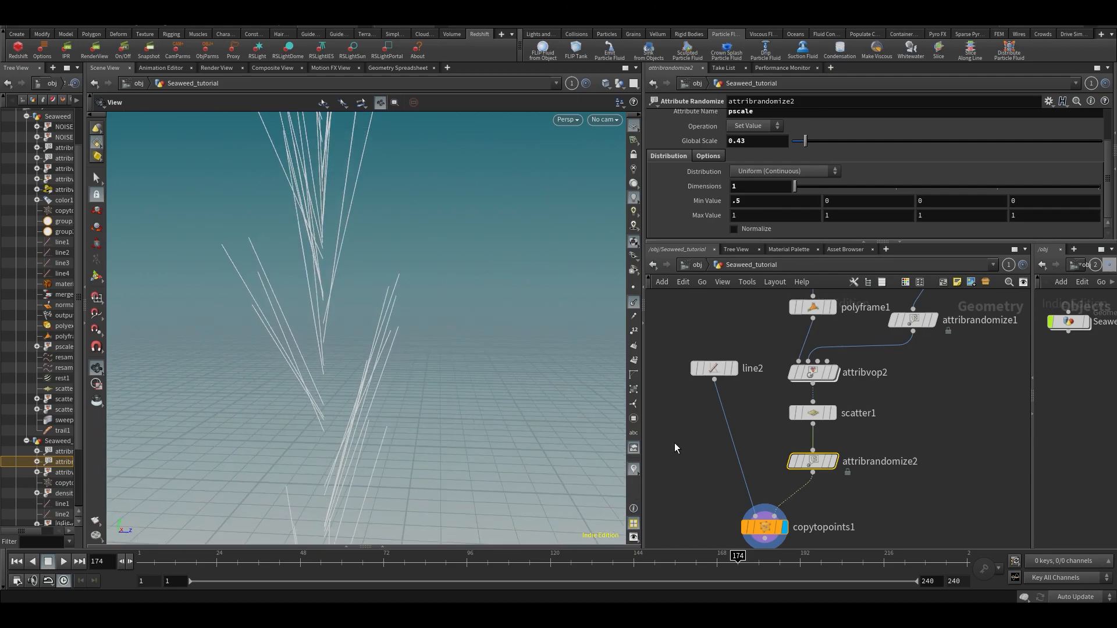
pyautogui.moveTo(829, 513); pyautogui.dragTo(827, 471, button='middle')
pyautogui.hotkey('ctrl', 's')
# Make room above copytopoints1, insert an Attribute VOP between attribrandomize2 and copytopoints1, and go inside it.
pyautogui.moveTo(765, 485); pyautogui.dragTo(702, 503)
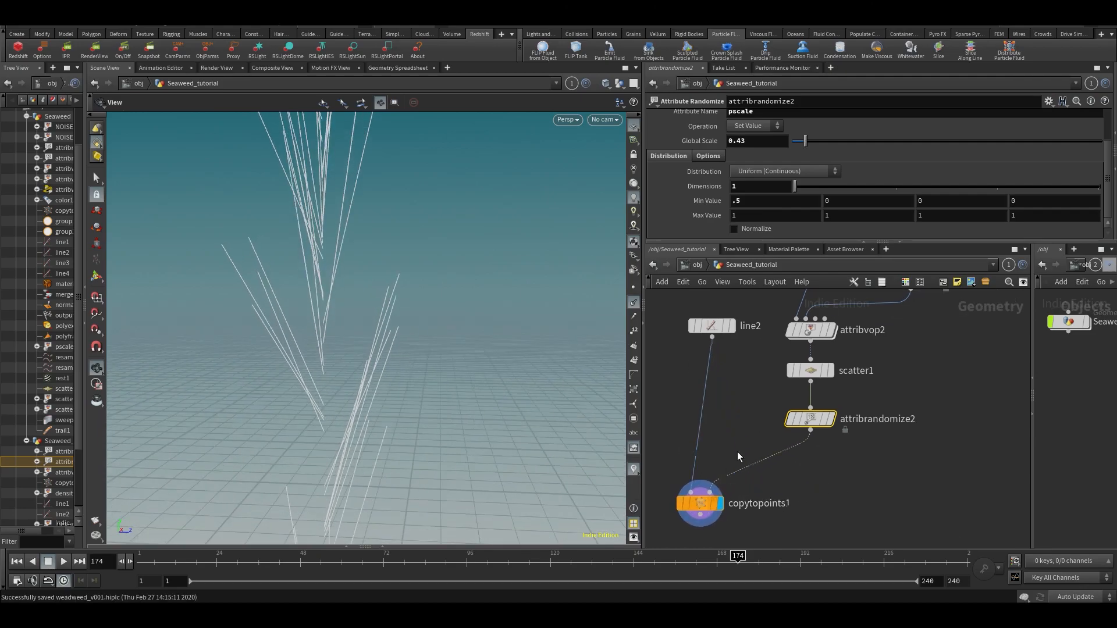
pyautogui.press('Tab')
pyautogui.write('avop')
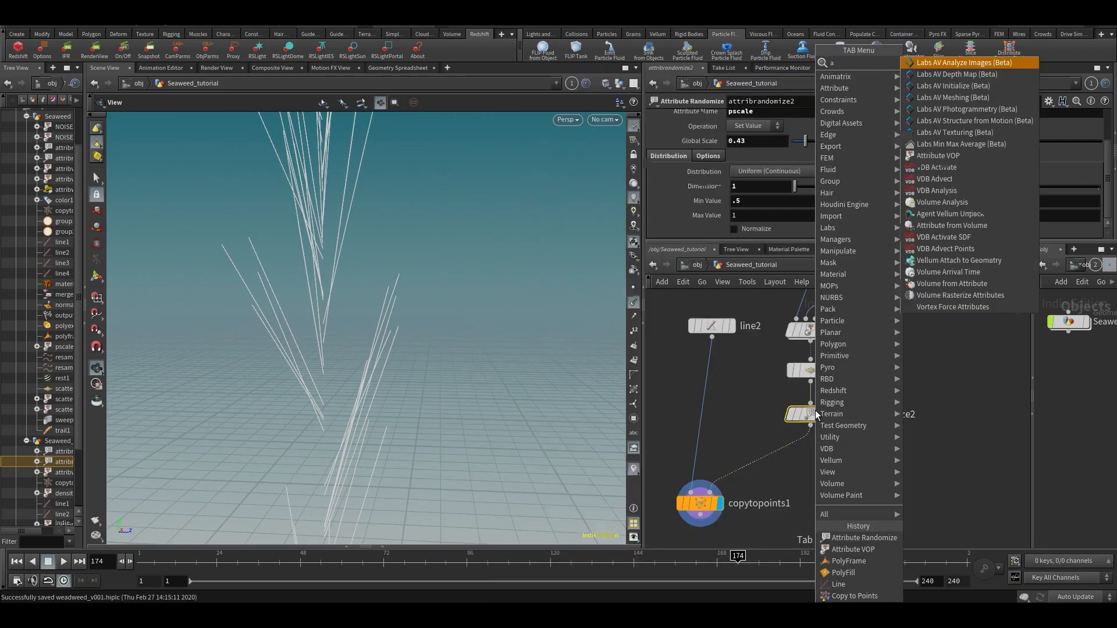
pyautogui.click(939, 63)
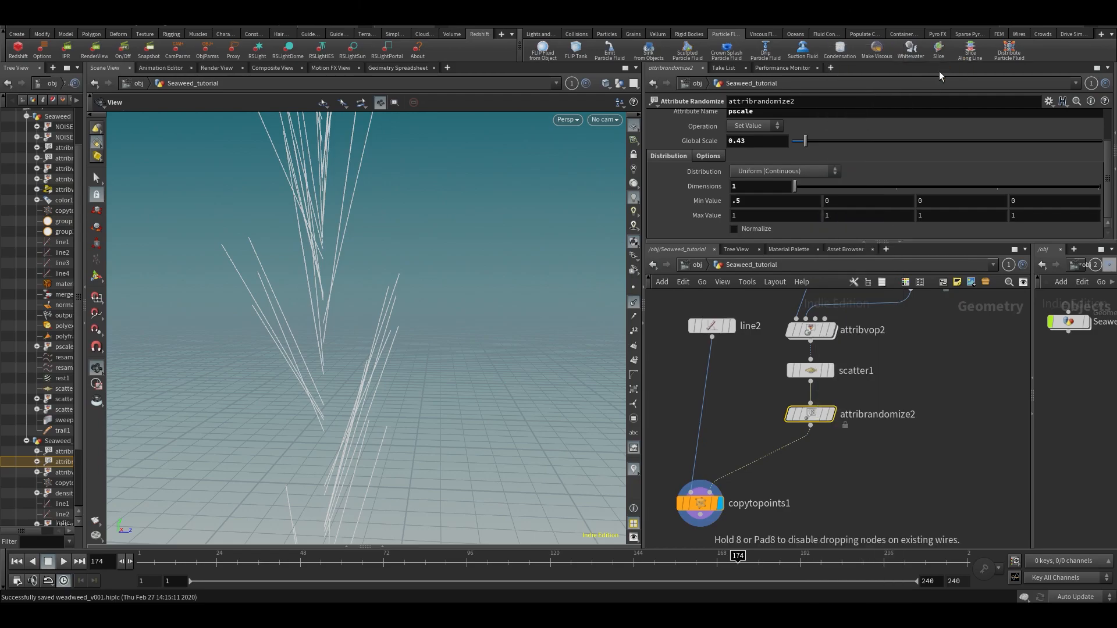
pyautogui.click(760, 478)
pyautogui.doubleClick(773, 462)
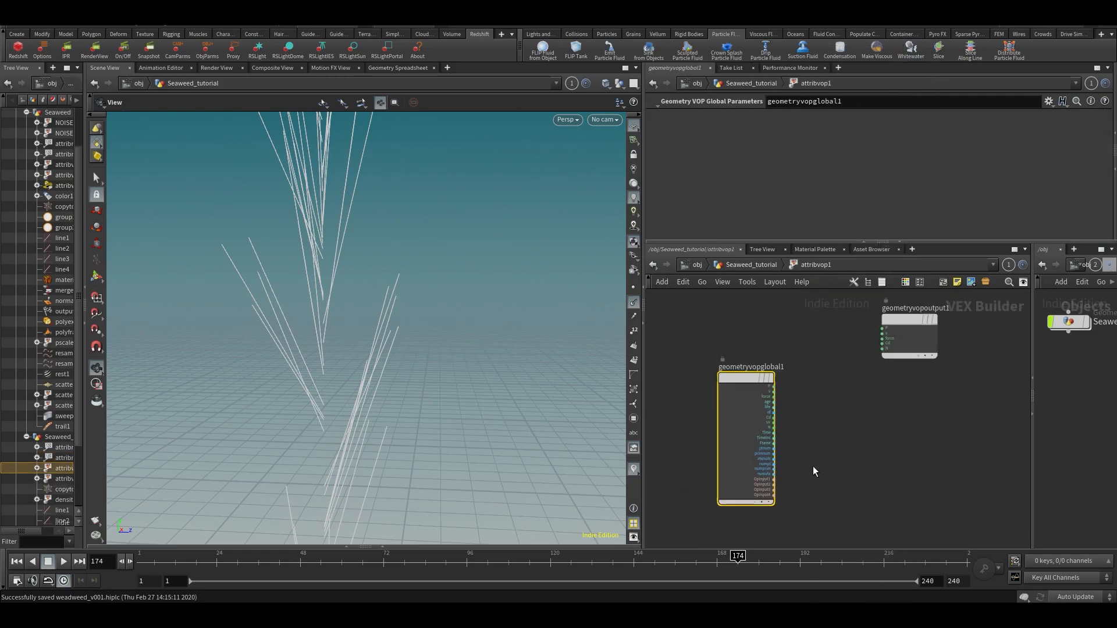
# Add a Random node inside attribvop1 and connect geometryvopglobal1's ptnum to its pos input.
pyautogui.press('Tab')
pyautogui.click(919, 119)
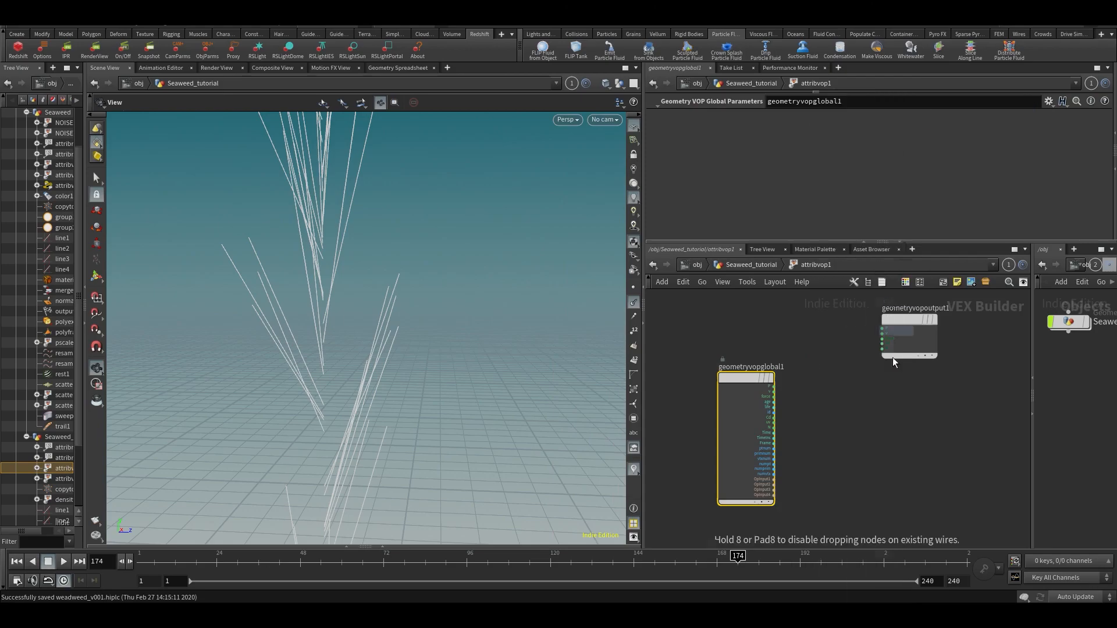
pyautogui.click(832, 437)
pyautogui.scroll(5, 733, 477)
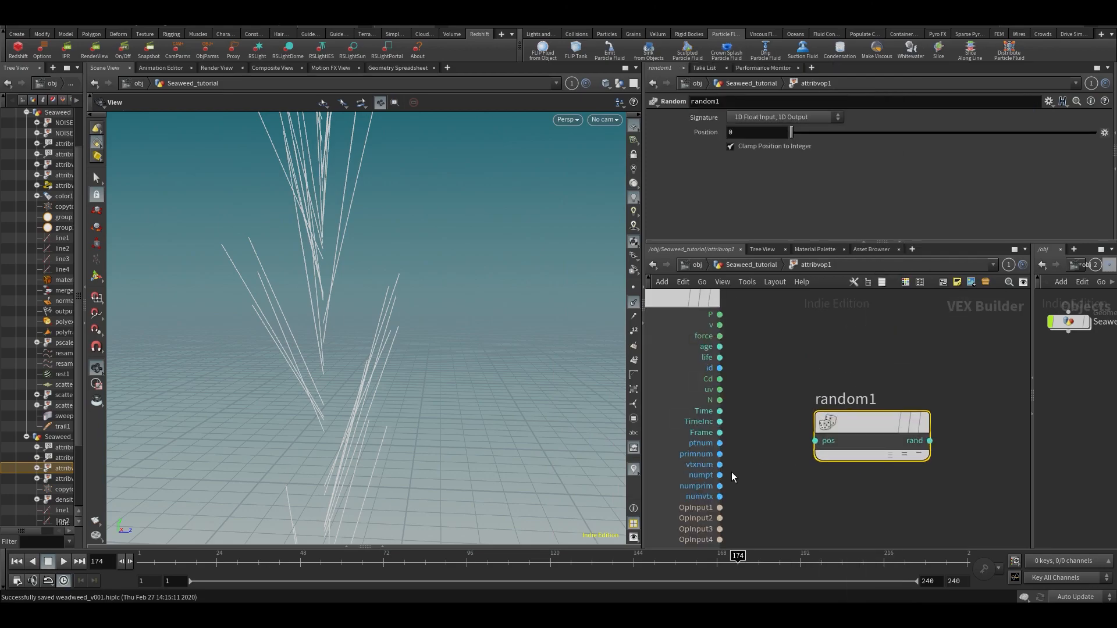
pyautogui.click(719, 443)
pyautogui.click(816, 441)
pyautogui.moveTo(843, 425); pyautogui.dragTo(838, 412)
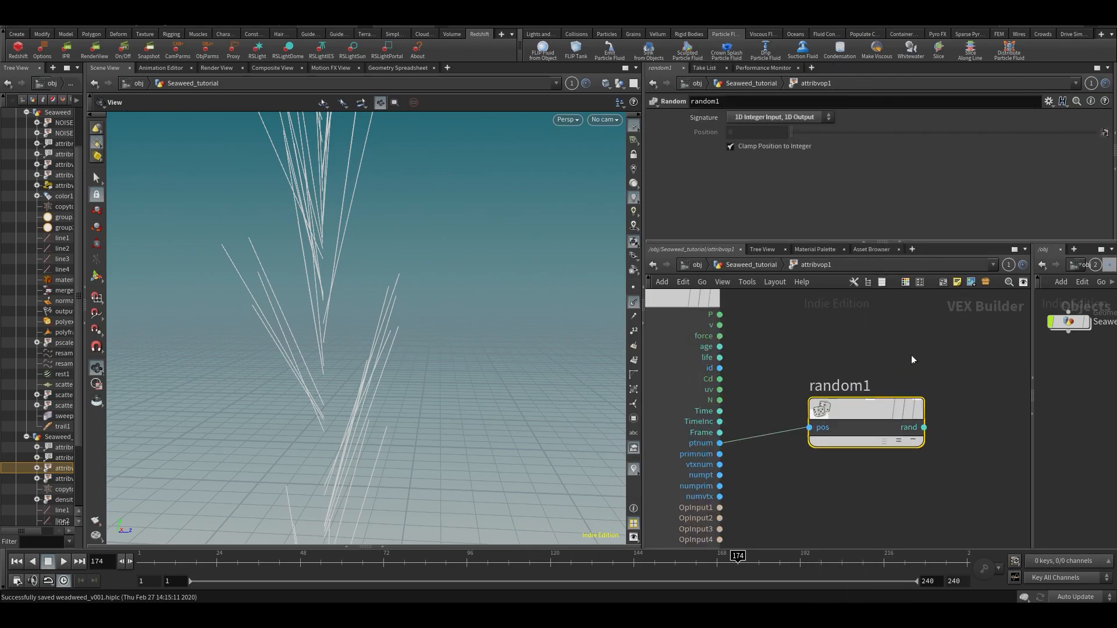
# Add a Bind Export node beyond random1 and name its parameter pscale.
pyautogui.scroll(-3, 844, 370)
pyautogui.moveTo(733, 414); pyautogui.dragTo(761, 412)
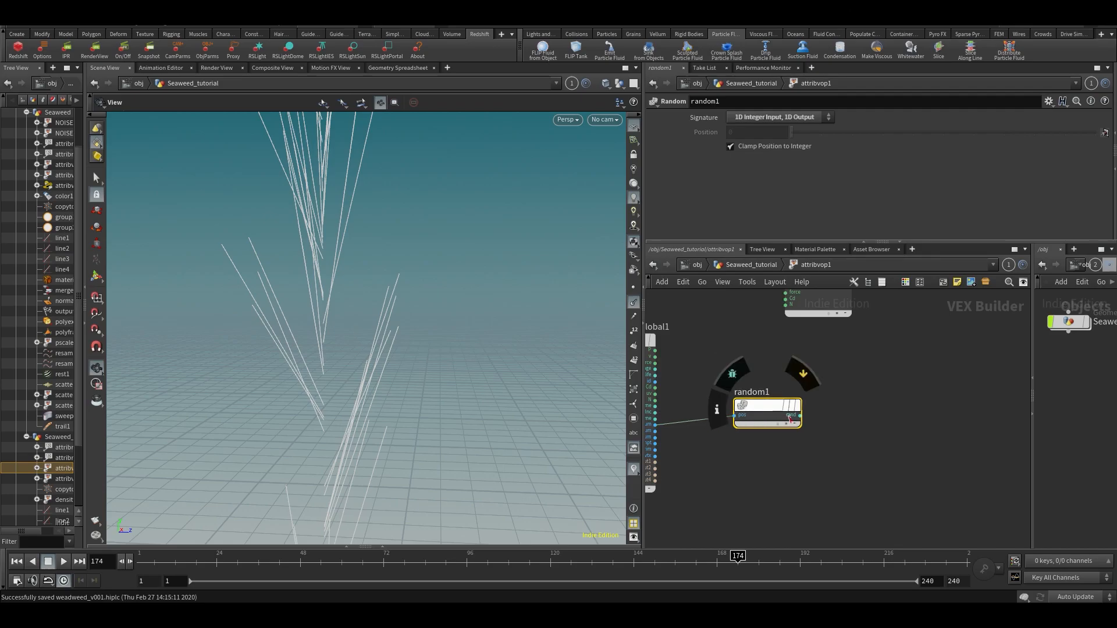
pyautogui.moveTo(819, 420); pyautogui.dragTo(740, 420, button='middle')
pyautogui.press('Tab')
pyautogui.write('bind')
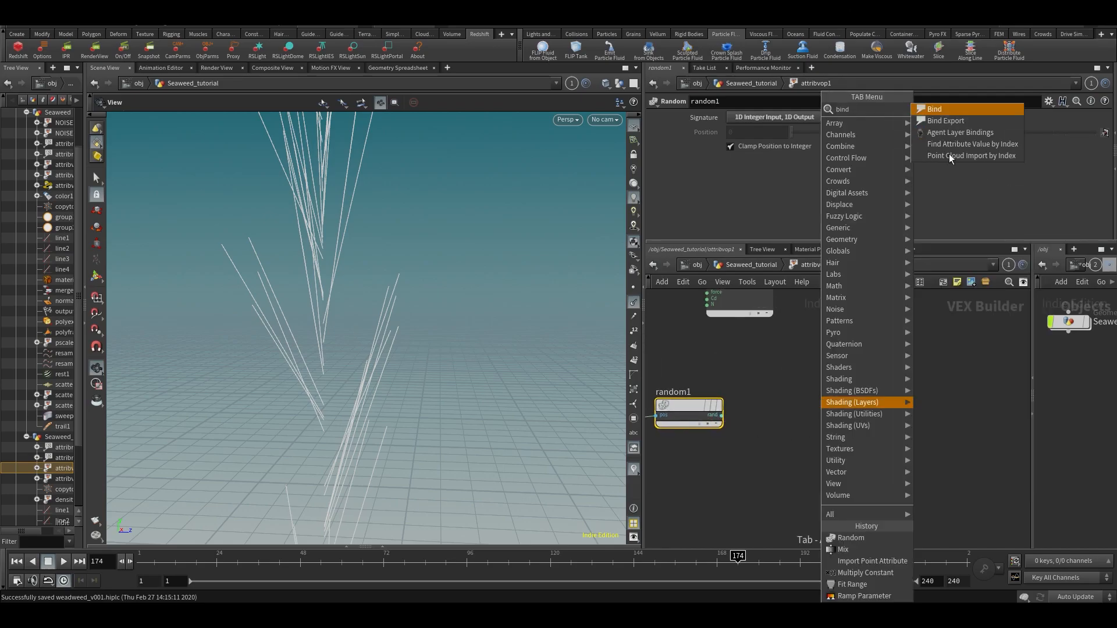
pyautogui.click(963, 113)
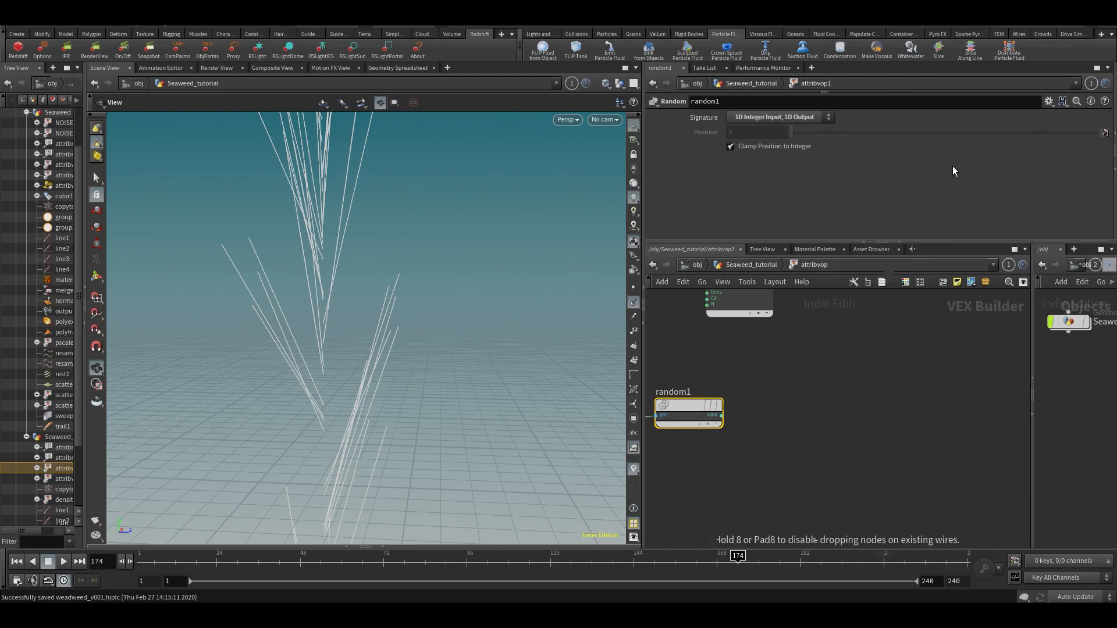
pyautogui.click(920, 422)
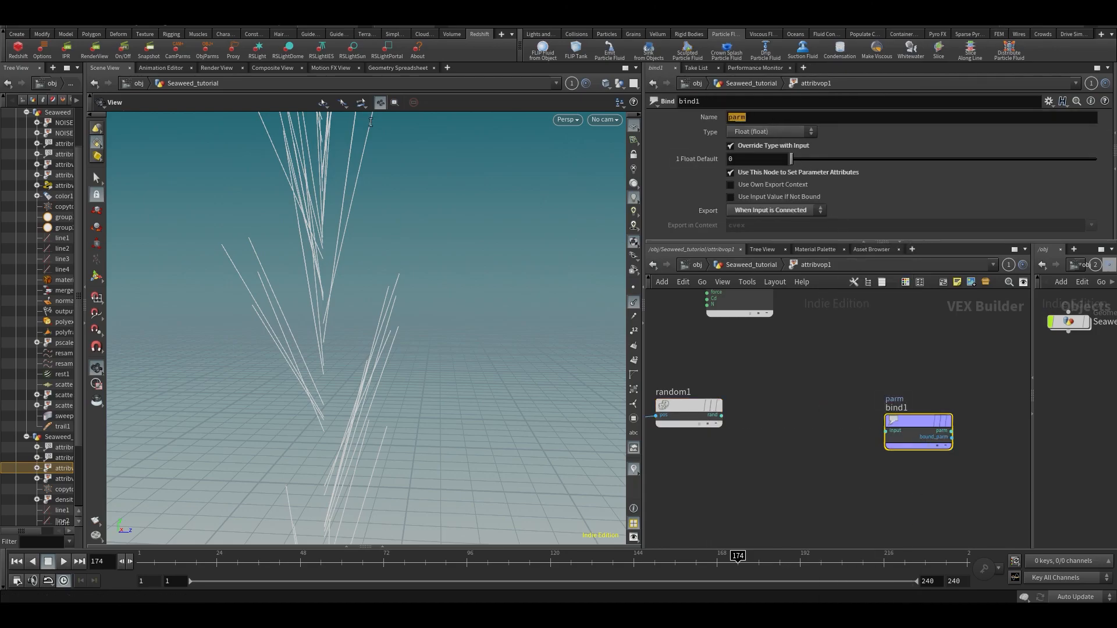
pyautogui.write('pscale')
pyautogui.press('Return')
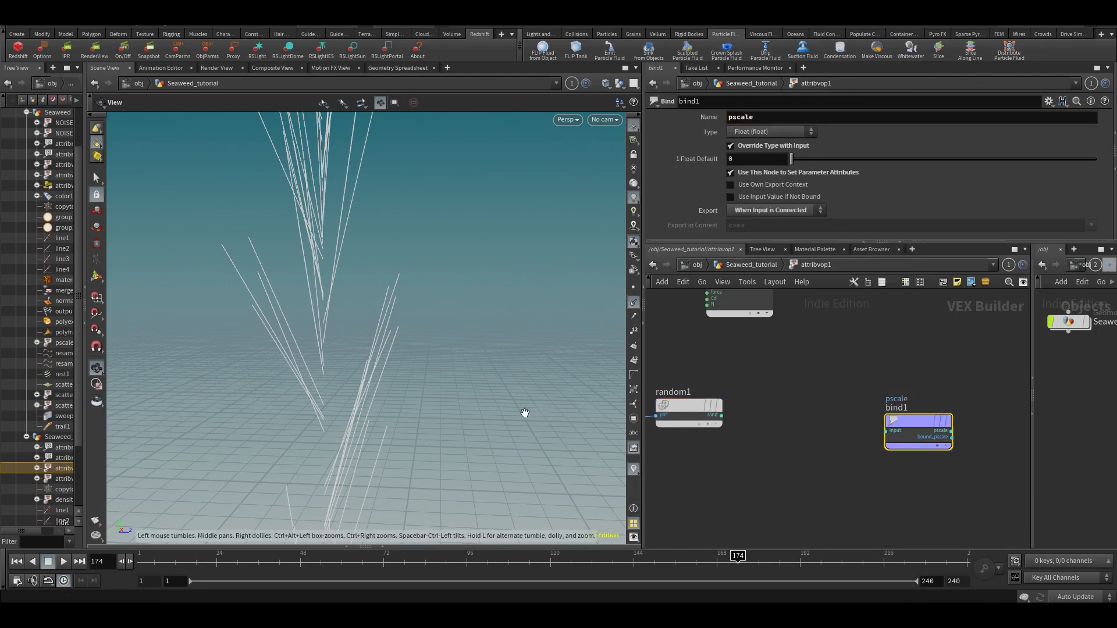
# Connect random1's output to bind1's input and insert a Fit Range node between them.
pyautogui.click(722, 415)
pyautogui.press('Tab')
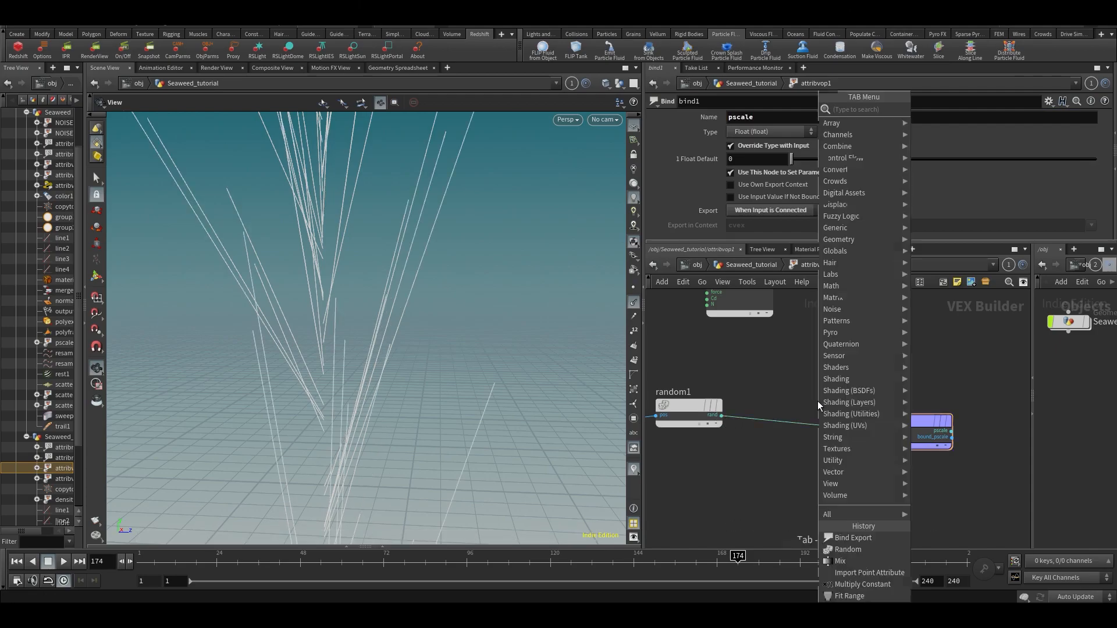
pyautogui.write('fit')
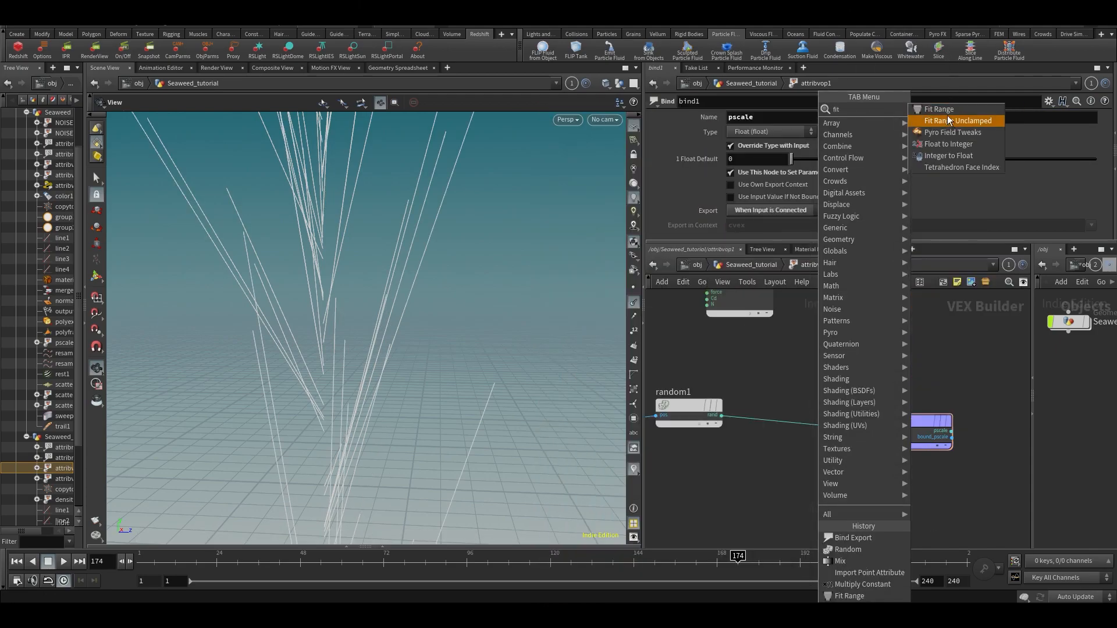
pyautogui.click(949, 121)
pyautogui.click(790, 408)
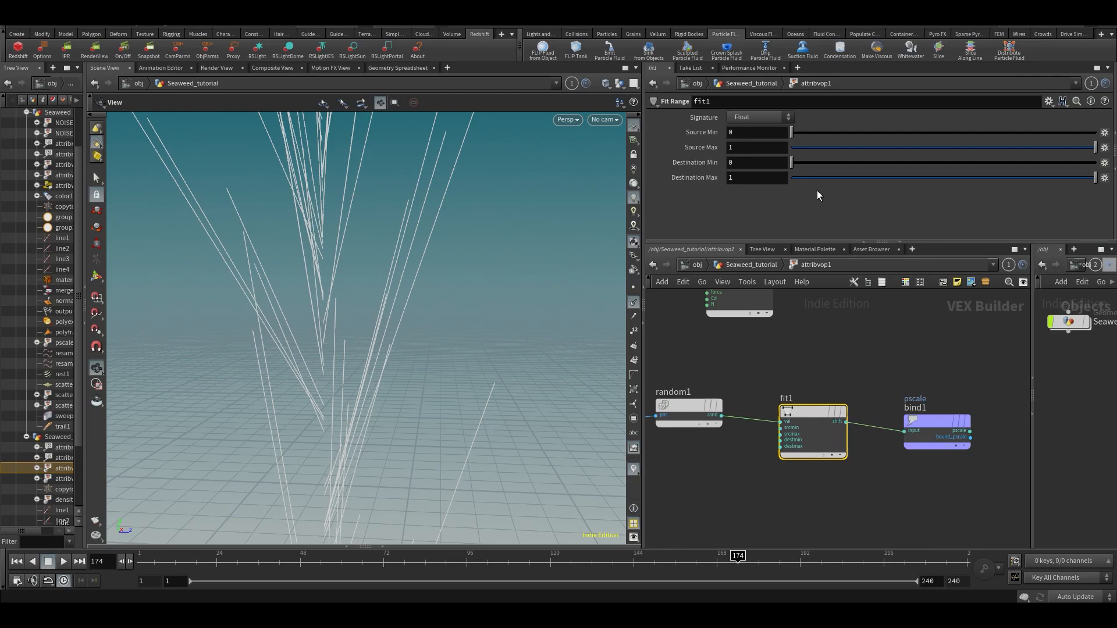
# Promote fit1's destination minimum and maximum to parameters, and set the minimum to .5 on attribvop1.
pyautogui.scroll(3, 806, 433)
pyautogui.rightClick(768, 445)
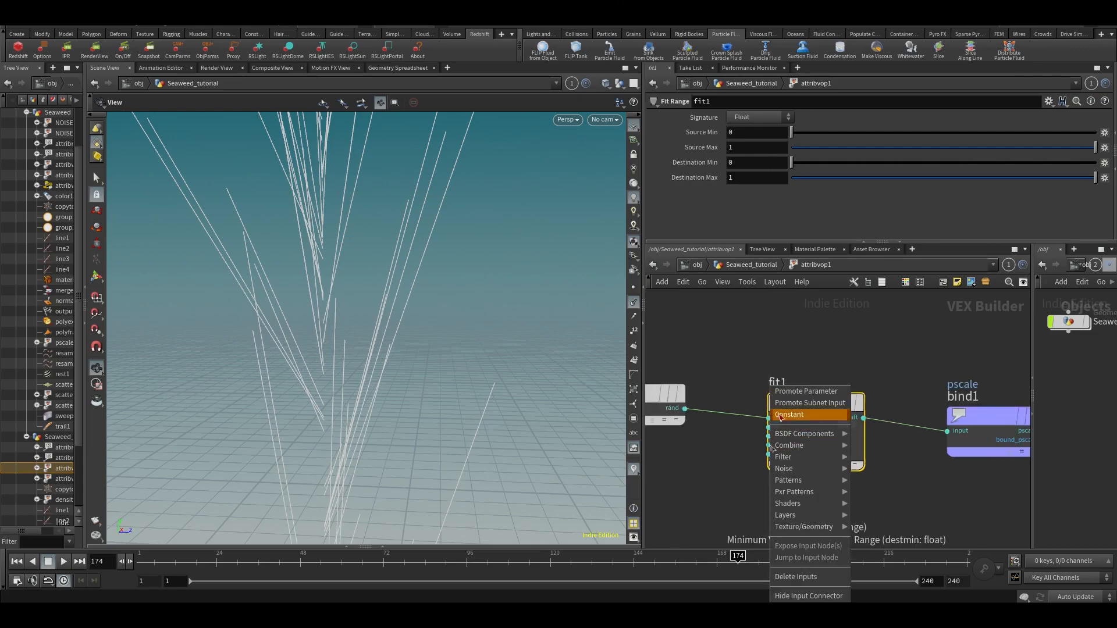
pyautogui.click(786, 391)
pyautogui.rightClick(768, 453)
pyautogui.click(786, 392)
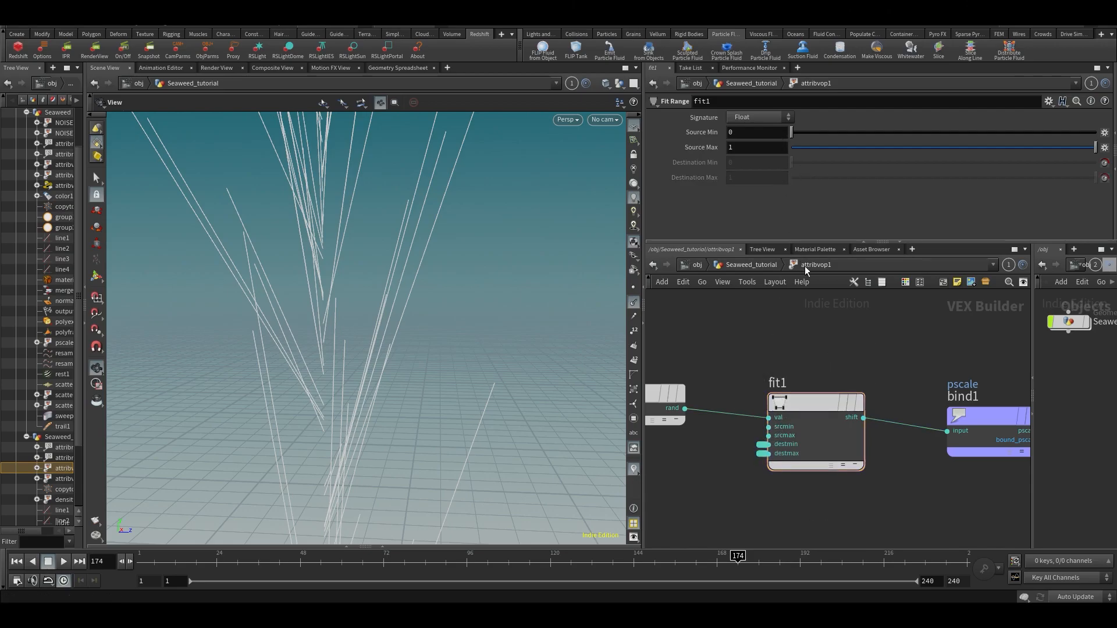
pyautogui.press('u')
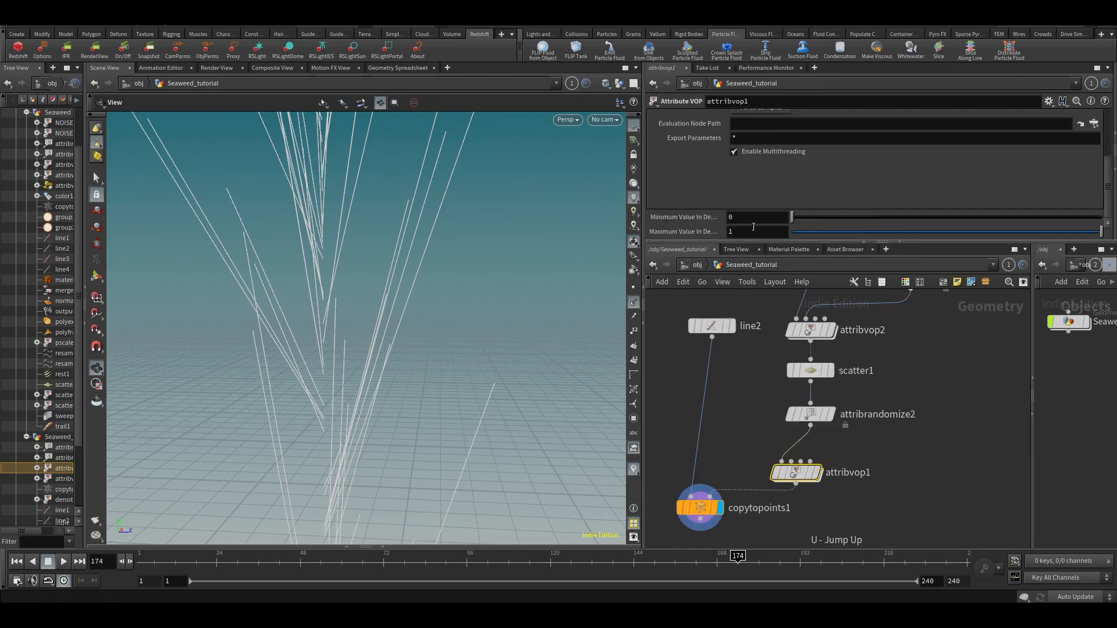
pyautogui.write('.5')
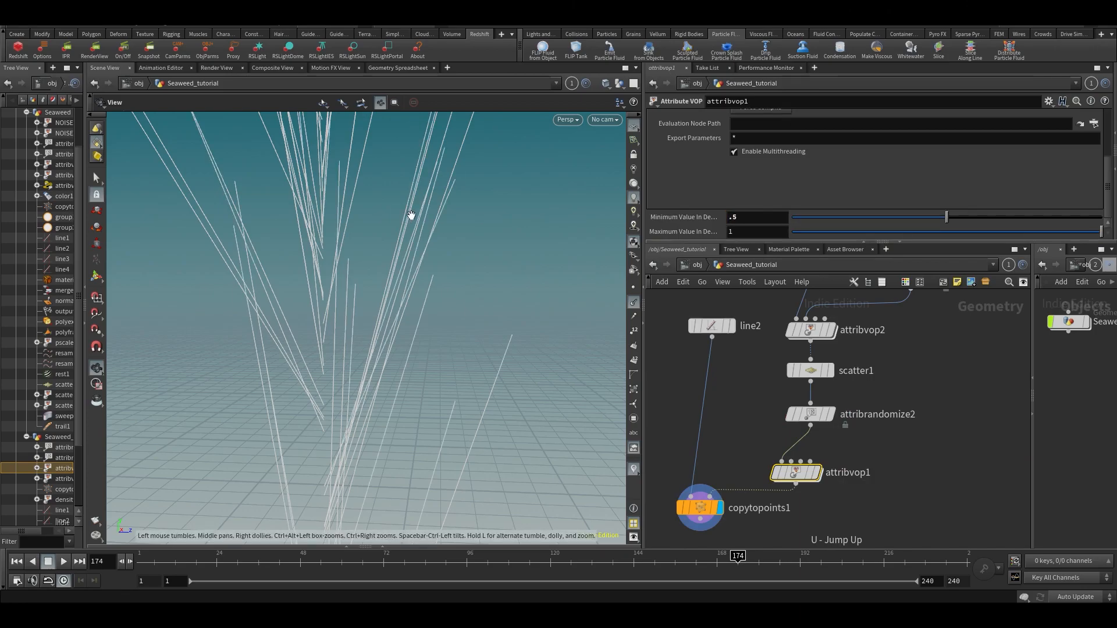
# Insert a Multiply node between fit1 and bind1 inside attribvop1.
pyautogui.doubleClick(798, 468)
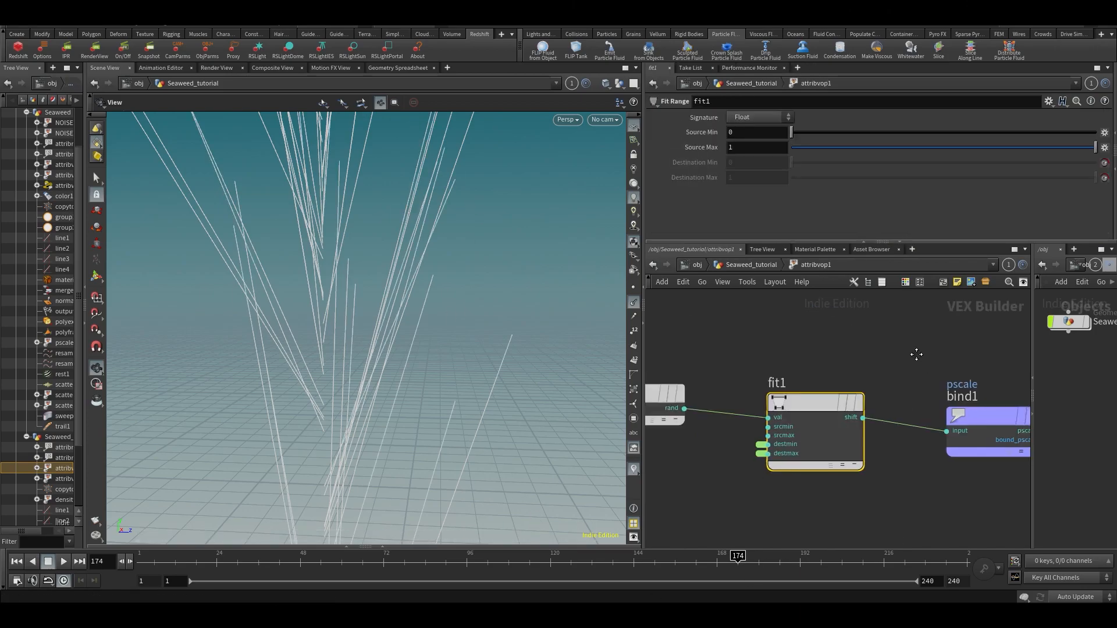
pyautogui.moveTo(989, 415); pyautogui.dragTo(964, 411)
pyautogui.press('Tab')
pyautogui.write('m')
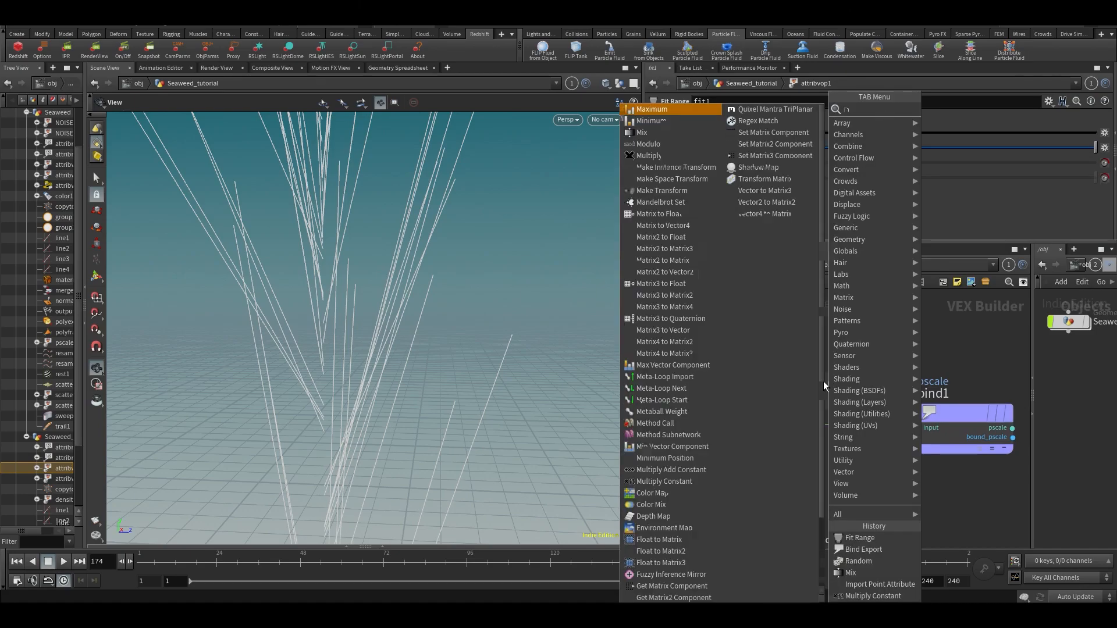
pyautogui.write('ult')
pyautogui.press('Return')
pyautogui.click(865, 418)
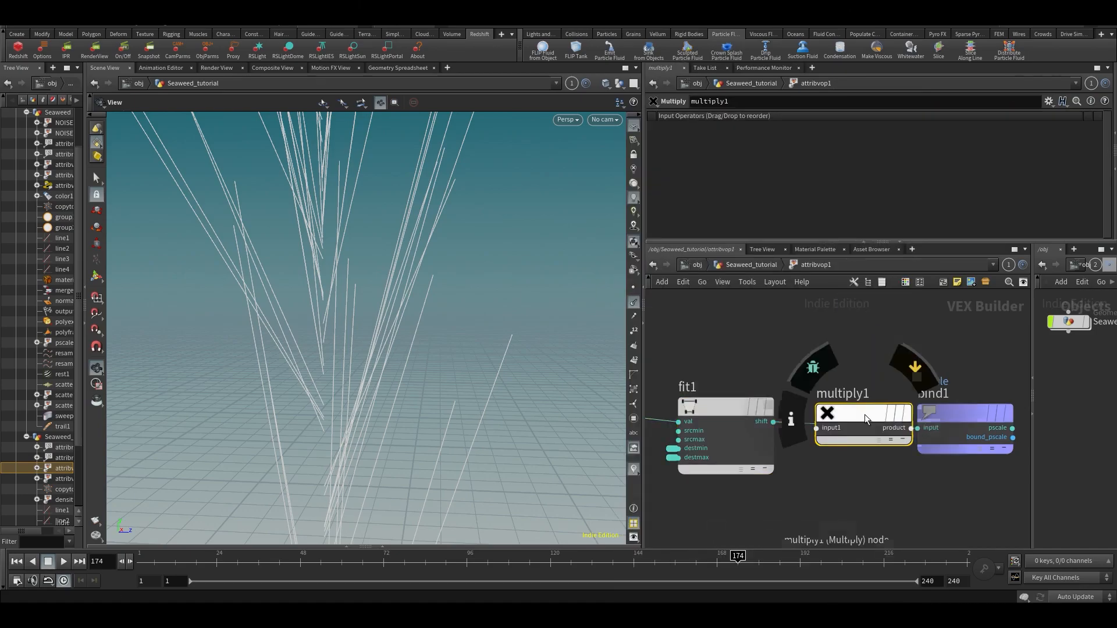
# Promote multiply1's second input to a parameter of attribvop1.
pyautogui.middleClick(858, 449)
pyautogui.click(896, 403)
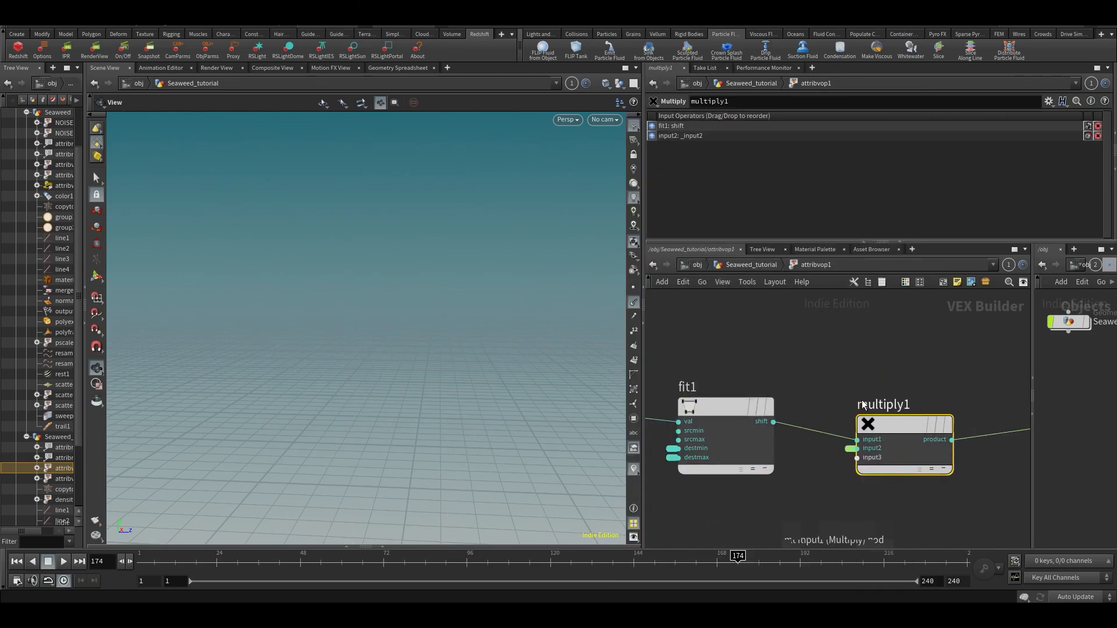
pyautogui.middleClick(860, 448)
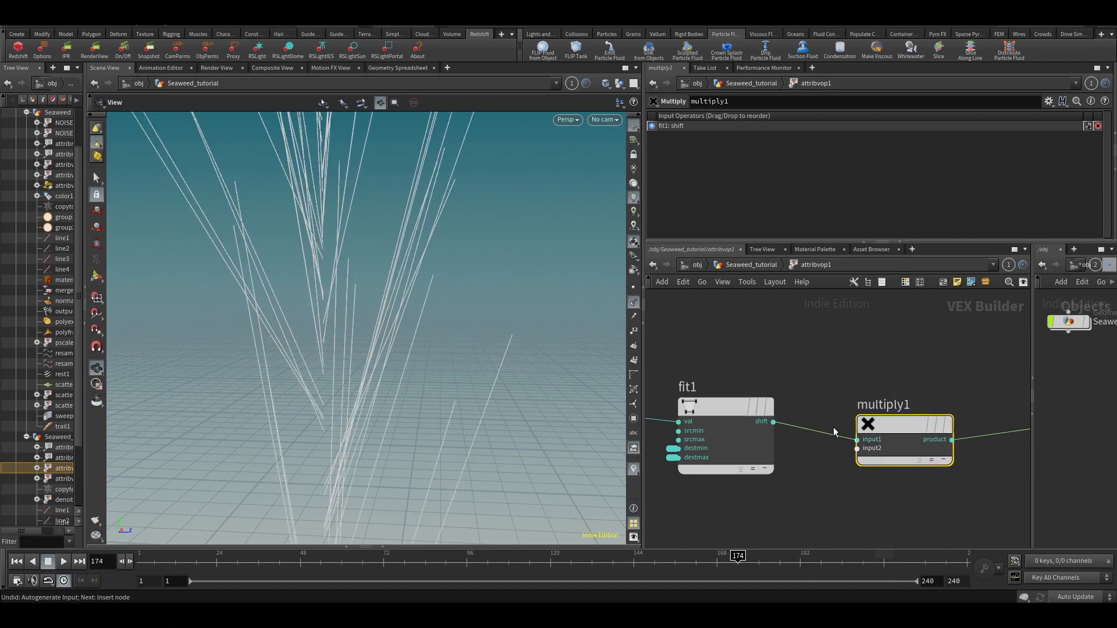
pyautogui.middleClick(864, 450)
pyautogui.click(890, 391)
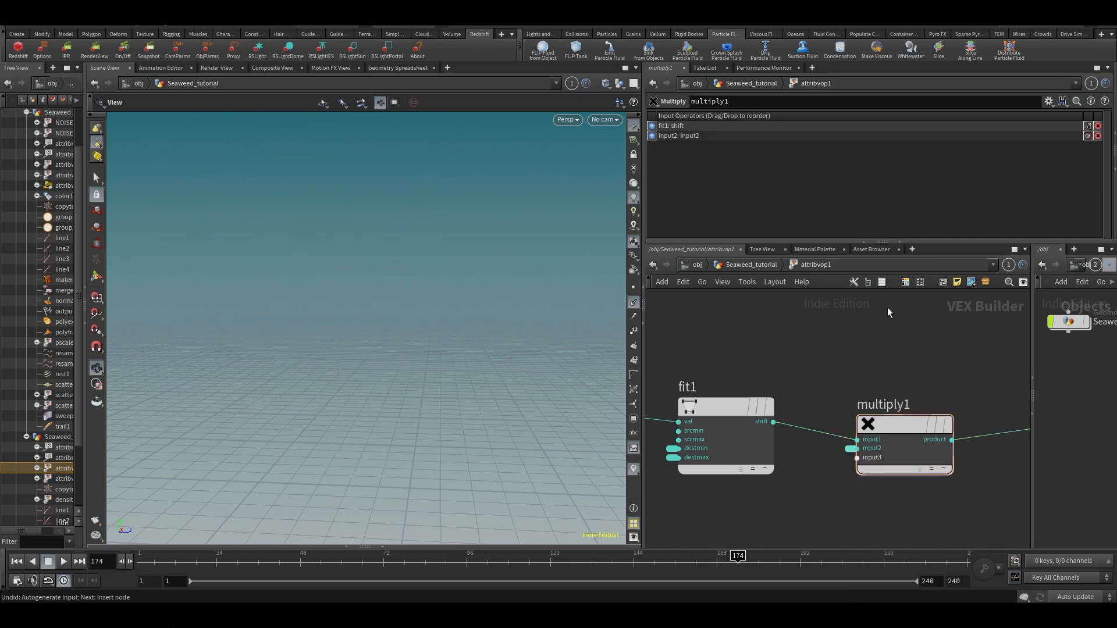
# Copy attribrandomize2's Global Scale of 0.43 into attribvop1's Input Number 2.
pyautogui.press('u')
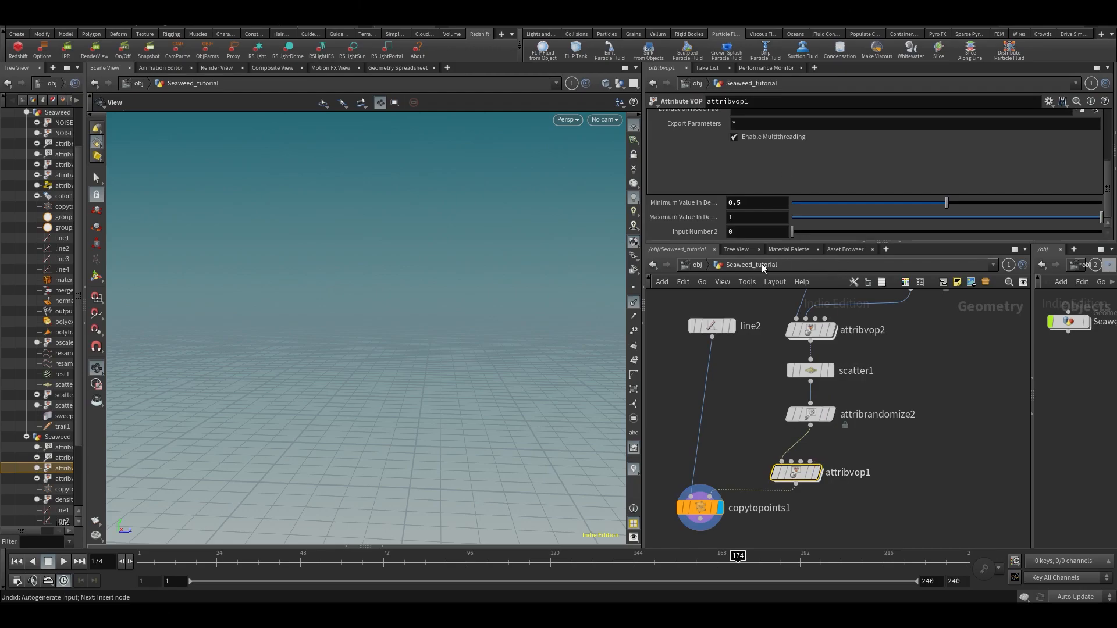
pyautogui.click(811, 414)
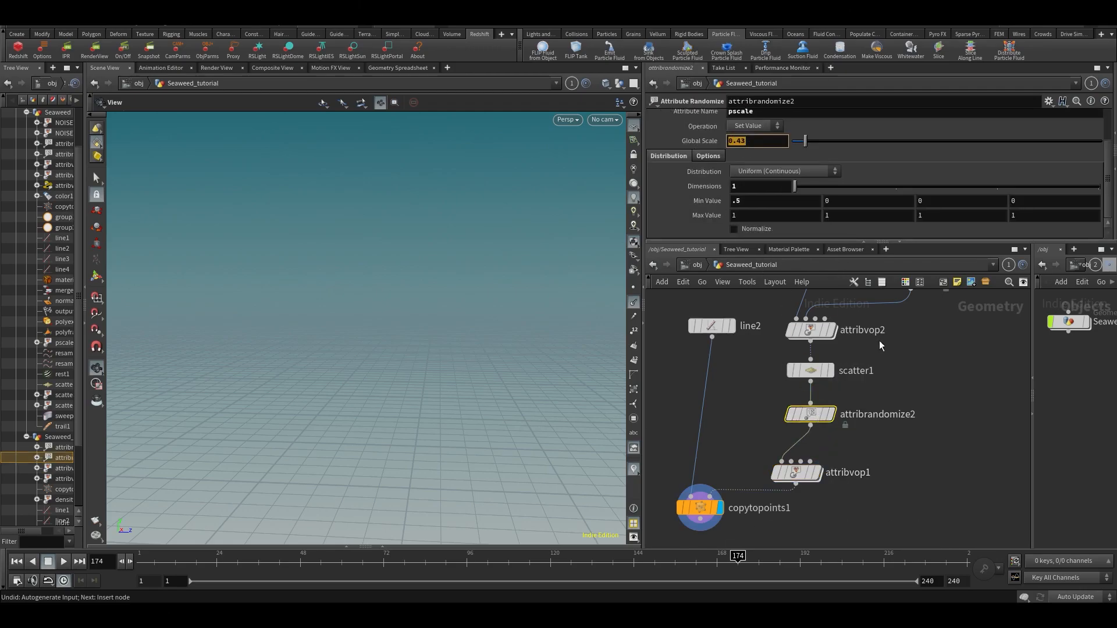
pyautogui.press('Down')
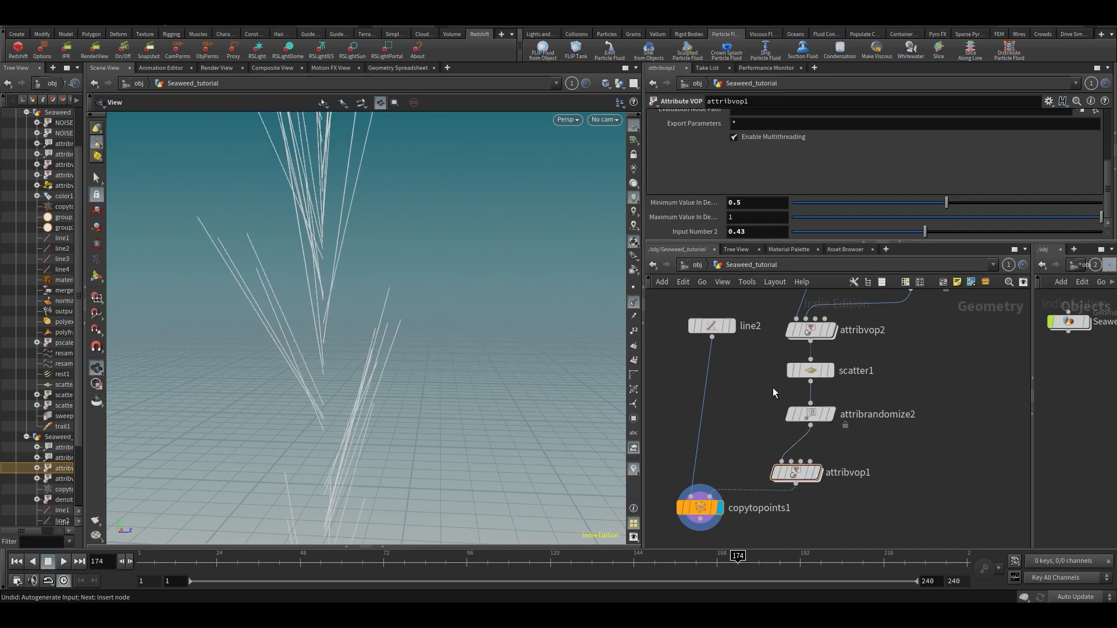
# Compare the leaf sizes from attribrandomize2 and attribvop1 by bypassing attribvop1 and enabling it again.
pyautogui.press('Up')
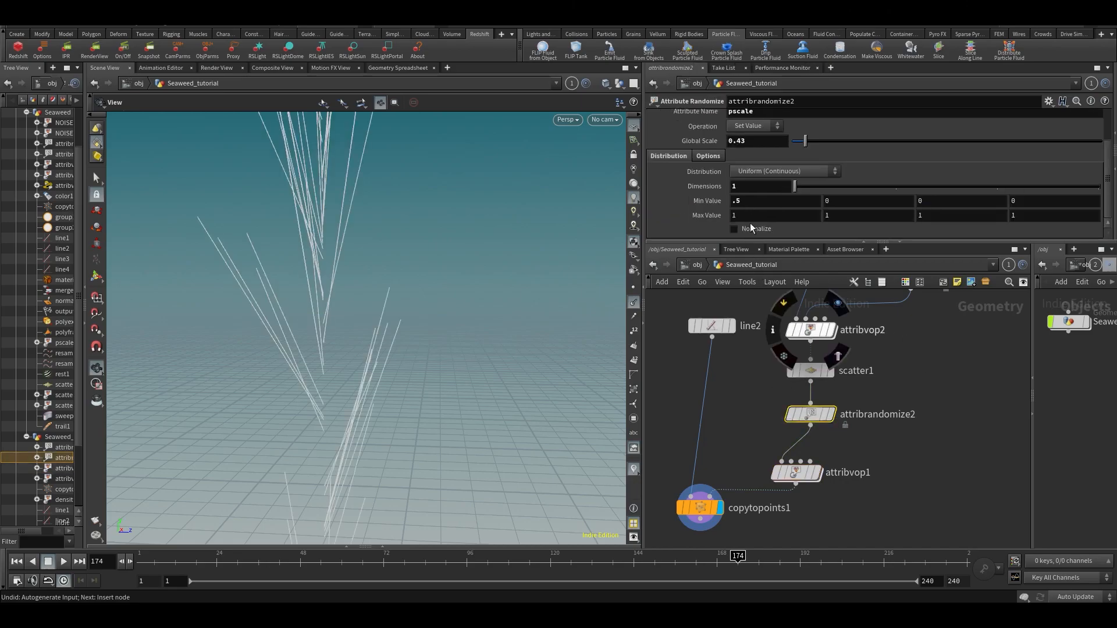
pyautogui.moveTo(277, 281); pyautogui.dragTo(459, 387)
pyautogui.click(762, 447)
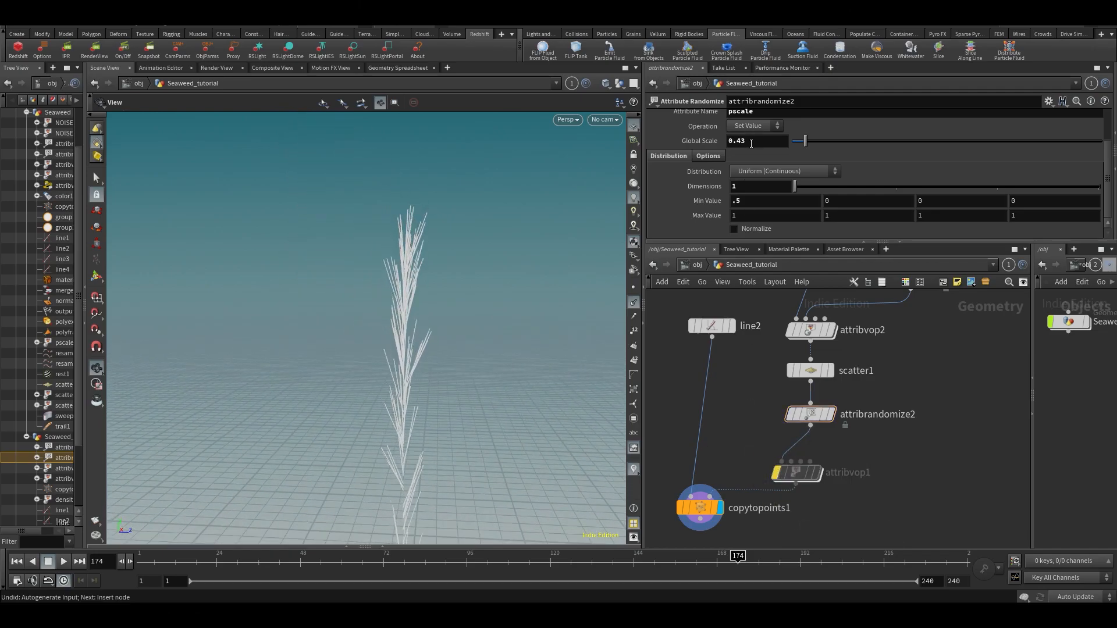
pyautogui.scroll(1, 748, 142)
pyautogui.click(779, 472)
# Align attribvop1 beneath attribrandomize2, and save the scene after reviewing the network inside attribvop1.
pyautogui.moveTo(797, 472); pyautogui.dragTo(801, 457)
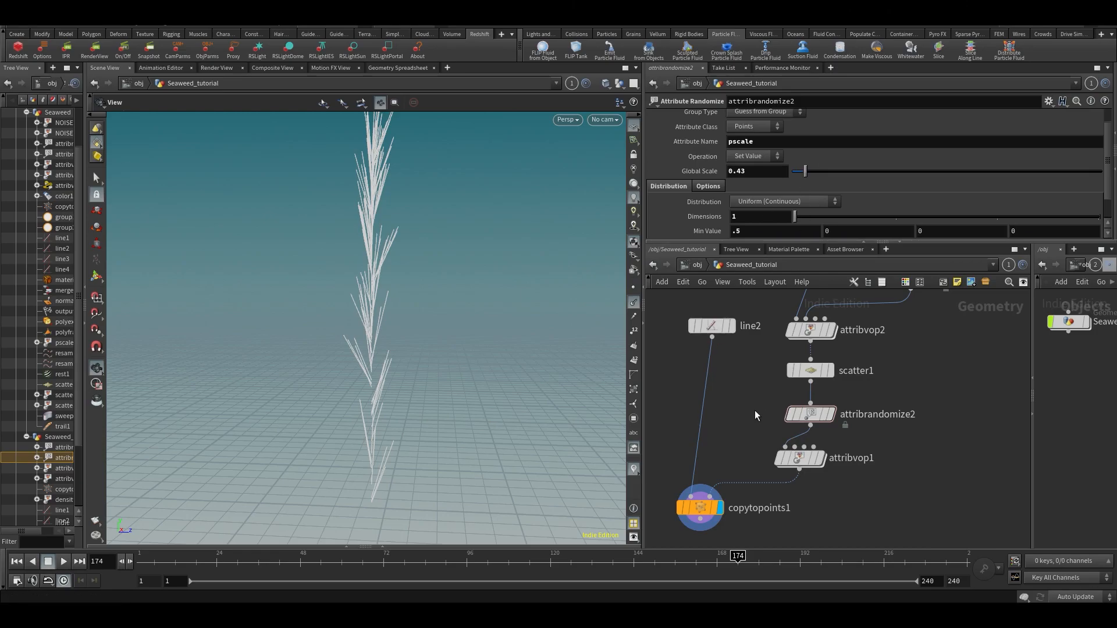
pyautogui.moveTo(797, 461); pyautogui.dragTo(808, 473)
pyautogui.doubleClick(808, 473)
pyautogui.press('h')
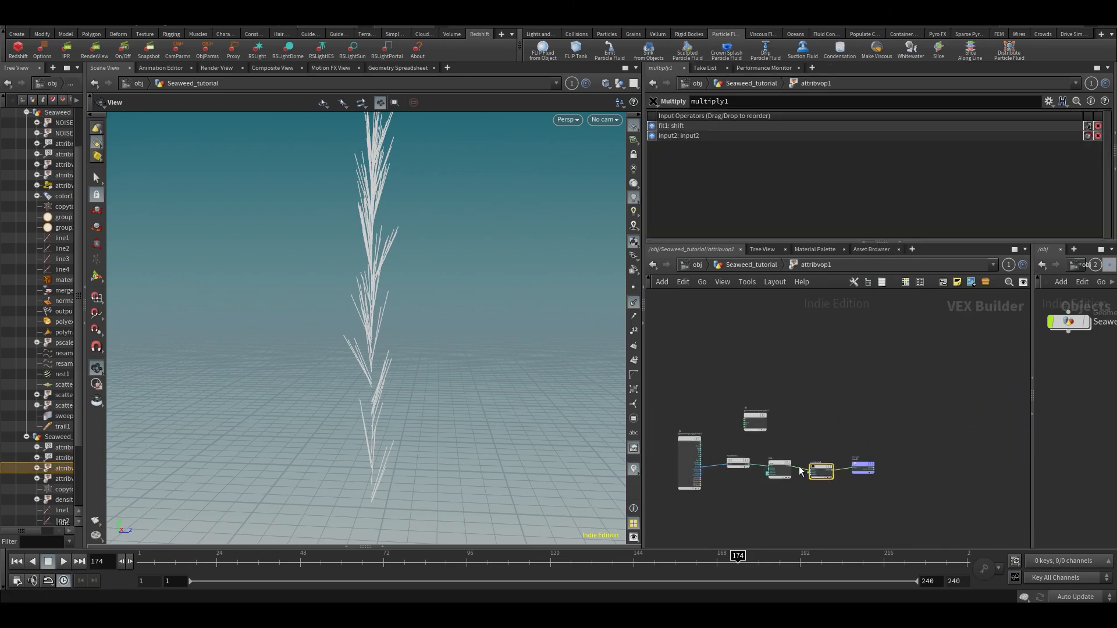
pyautogui.press('u')
pyautogui.click(811, 414)
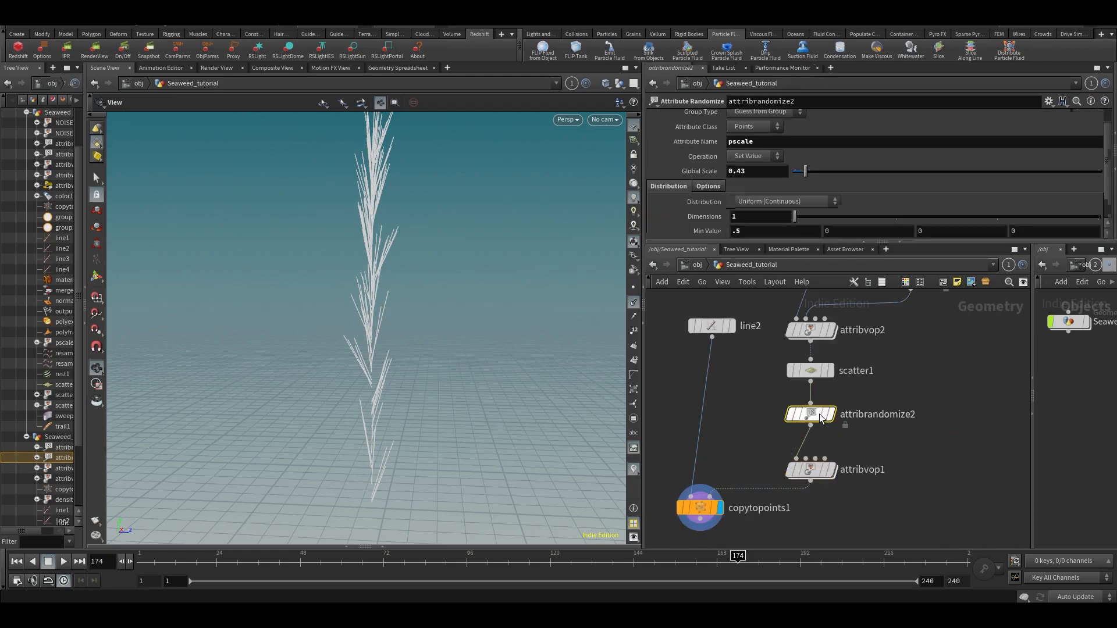
pyautogui.doubleClick(807, 473)
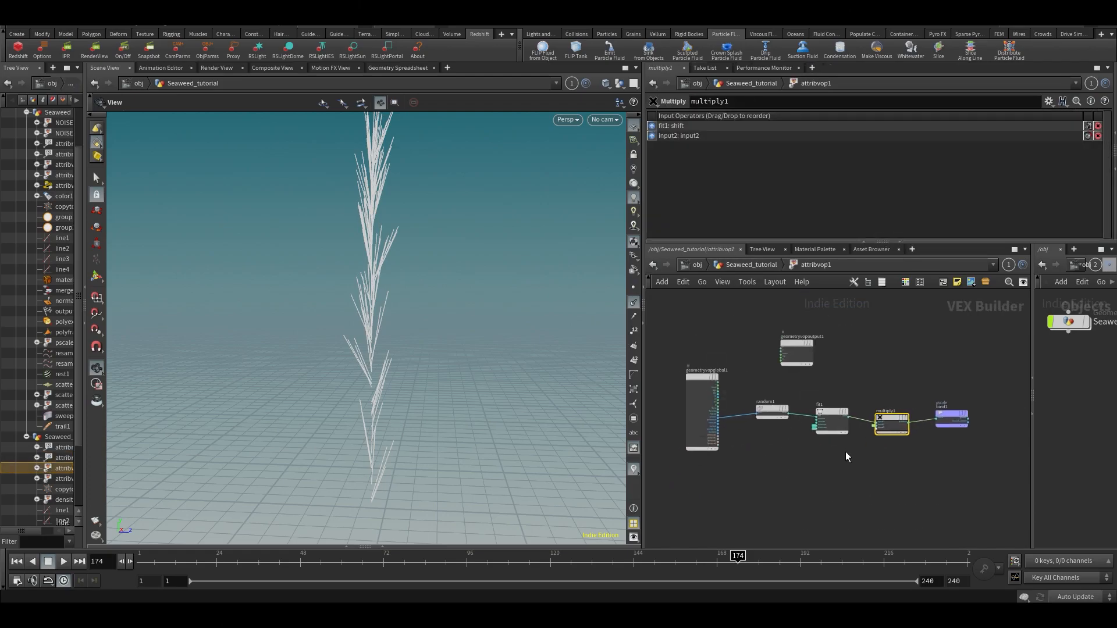
pyautogui.press('u')
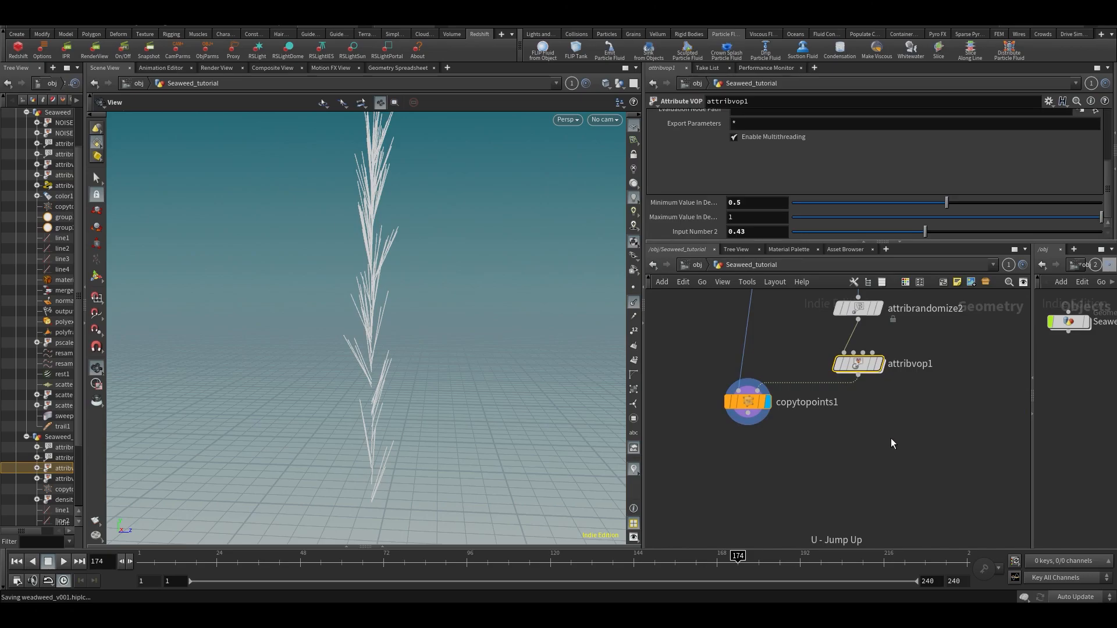
# Move copytopoints1 farther below attribvop1 to make room for another node.
pyautogui.moveTo(893, 443); pyautogui.dragTo(862, 490, button='middle')
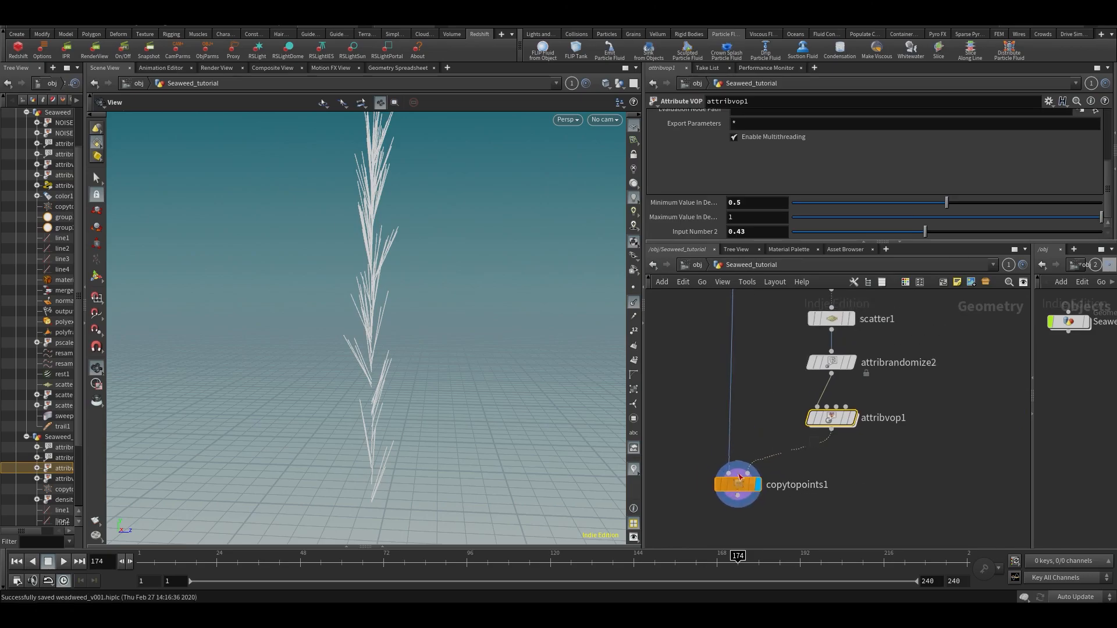
pyautogui.moveTo(780, 399); pyautogui.dragTo(738, 386, button='middle')
pyautogui.moveTo(797, 419)
pyautogui.moveTo(795, 408); pyautogui.dragTo(800, 408)
pyautogui.scroll(2, 800, 452)
# Insert an Attribute Wrangle between attribvop1 and copytopoints1 and place it below attribvop1.
pyautogui.click(797, 456)
pyautogui.press('Tab')
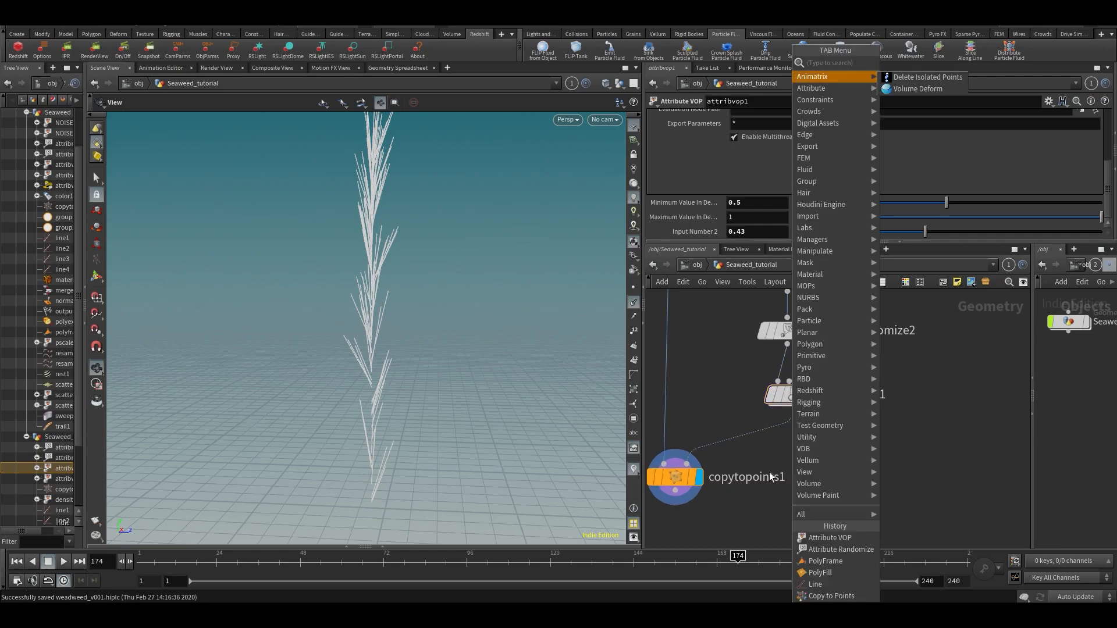
pyautogui.click(716, 386)
pyautogui.moveTo(716, 395); pyautogui.dragTo(690, 365, button='middle')
pyautogui.press('Tab')
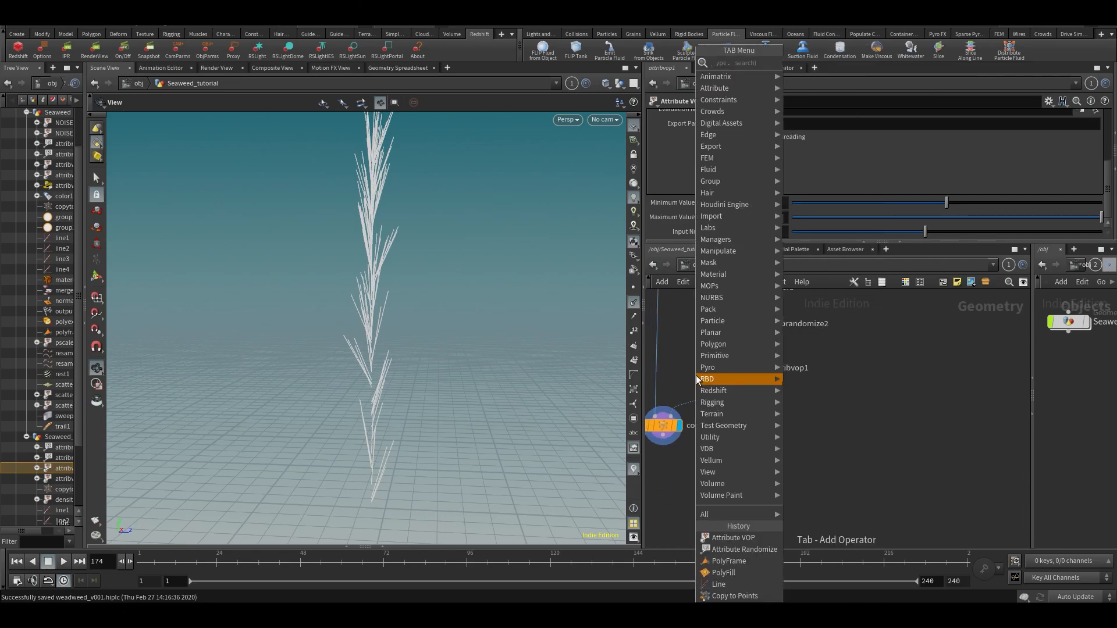
pyautogui.write('awr')
pyautogui.click(829, 63)
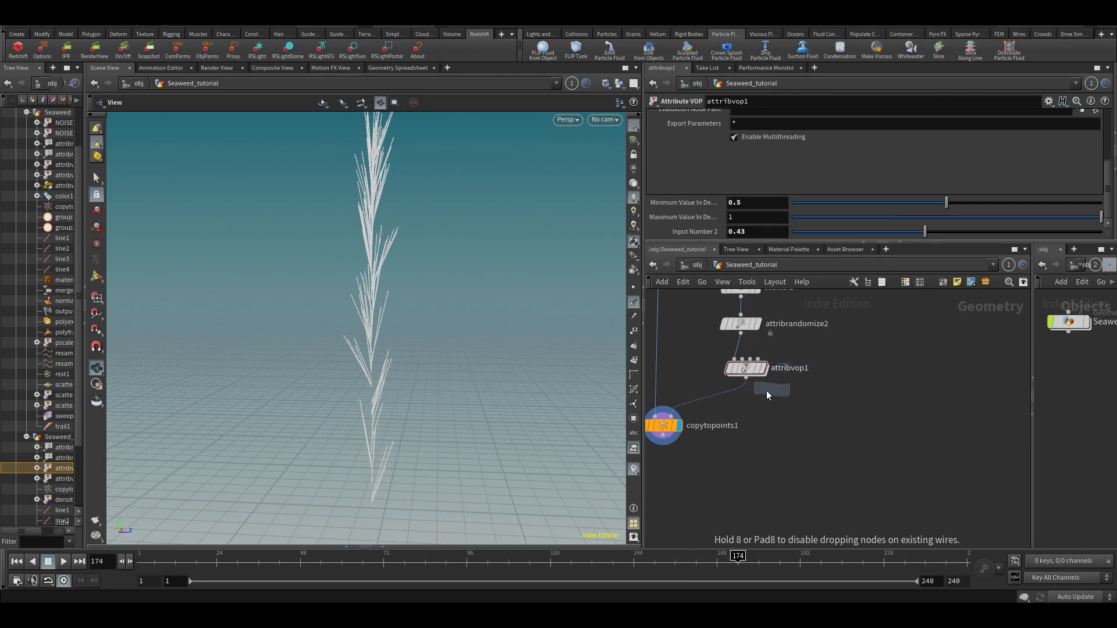
pyautogui.click(727, 402)
pyautogui.moveTo(727, 401); pyautogui.dragTo(754, 426)
pyautogui.moveTo(813, 240); pyautogui.dragTo(812, 303)
pyautogui.click(719, 207)
pyautogui.write('float ')
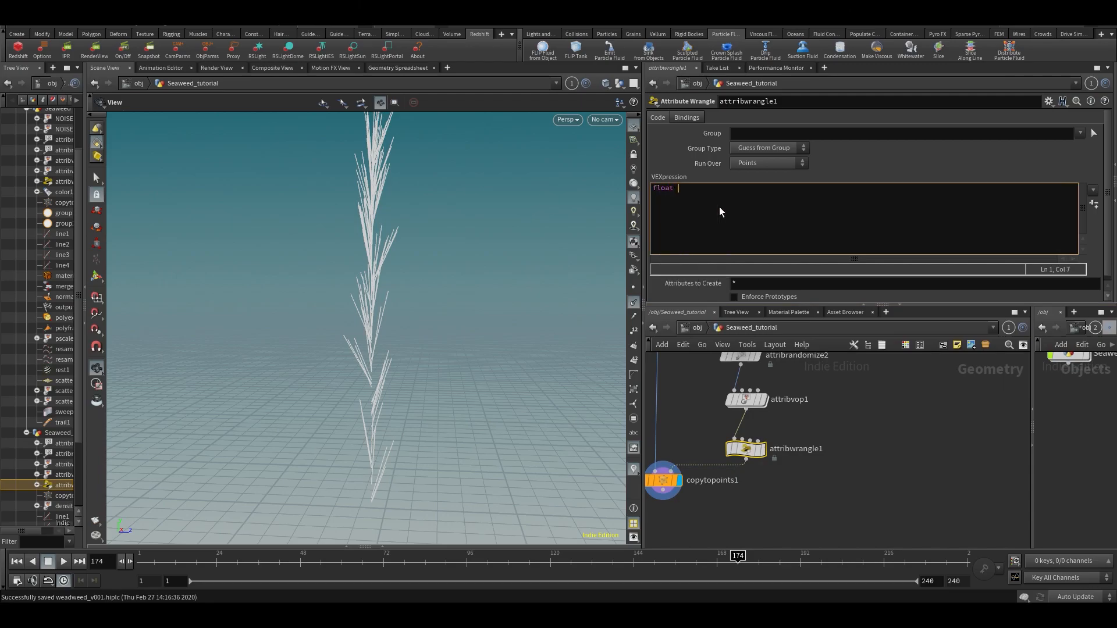
pyautogui.write('r')
pyautogui.press('BackSpace')
pyautogui.write('= rand(@@ptnu')
pyautogui.press('BackSpace')
pyautogui.press('BackSpace')
pyautogui.press('BackSpace')
pyautogui.write('01(0,')
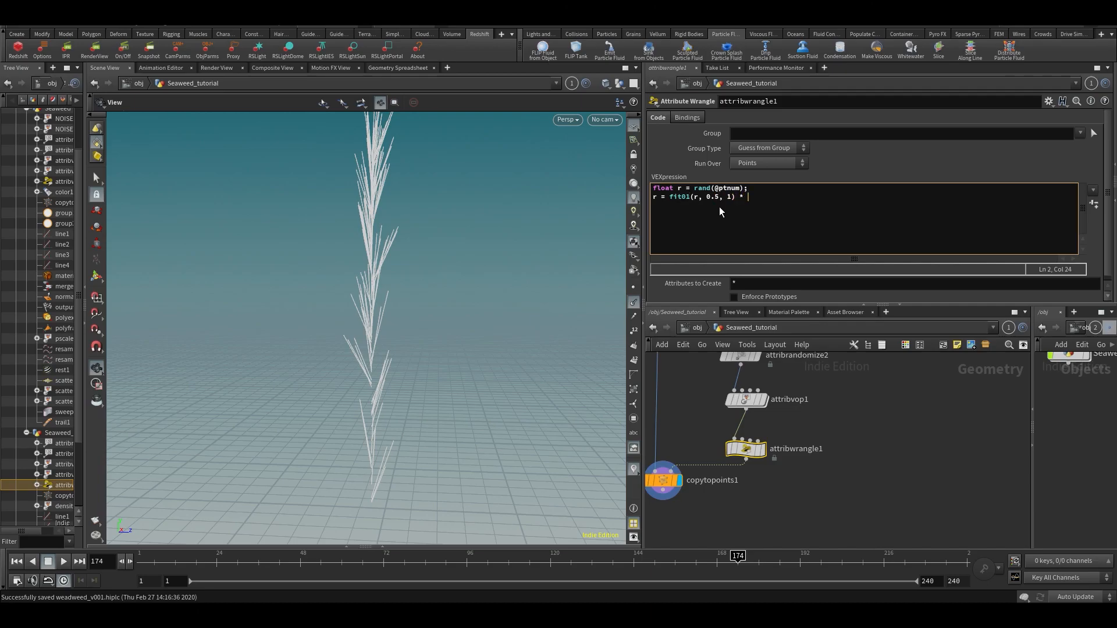
pyautogui.press('BackSpace')
pyautogui.write('.43;')
pyautogui.press('Return')
pyautogui.write('@pscale = r;')
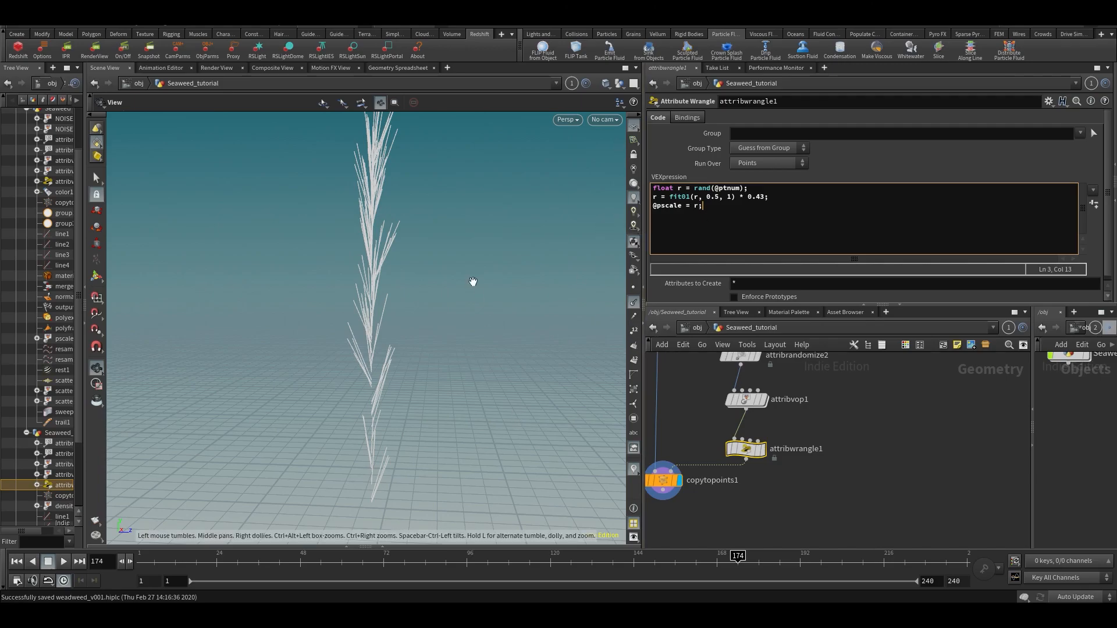
# Compare attribwrangle1 with attribvop1 by bypassing and re-enabling the wrangle, and highlight its three lines of VEX code.
pyautogui.click(746, 399)
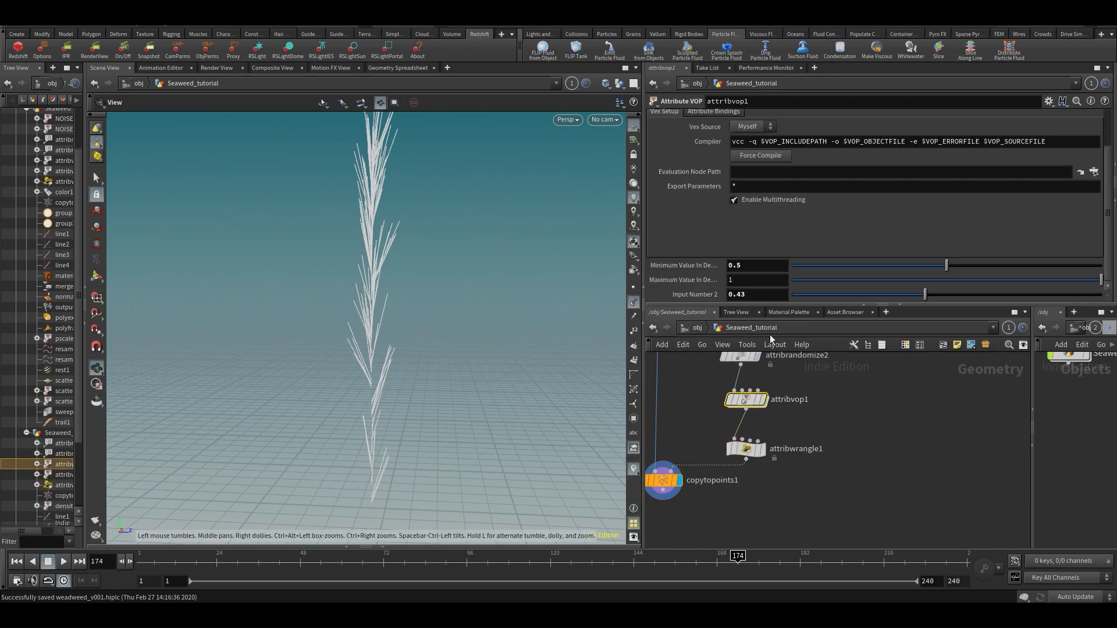
pyautogui.click(747, 449)
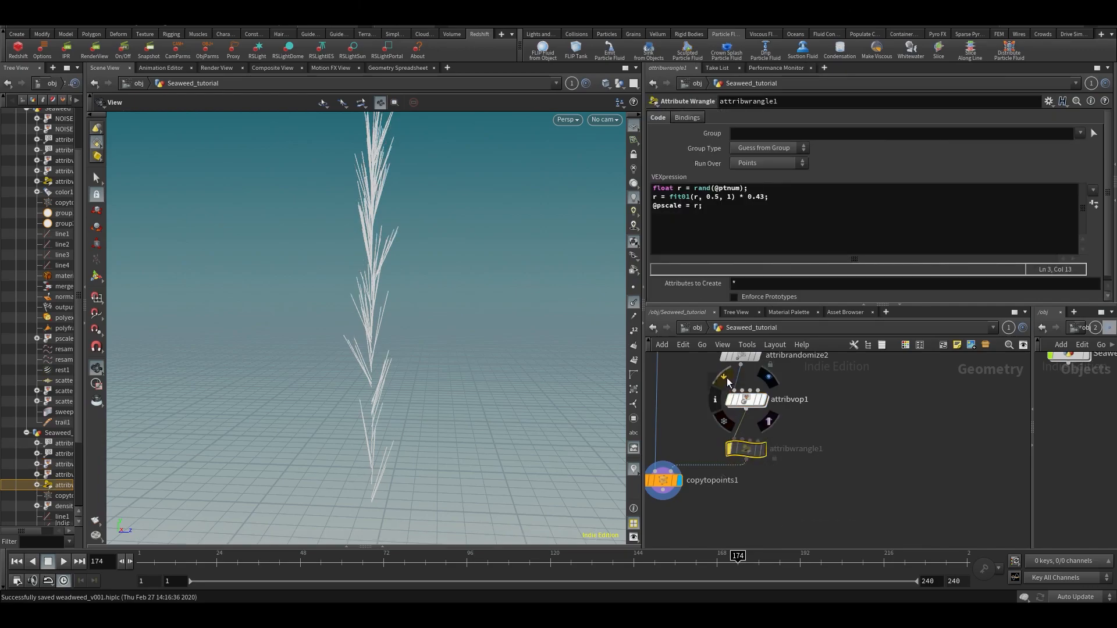
pyautogui.moveTo(748, 456)
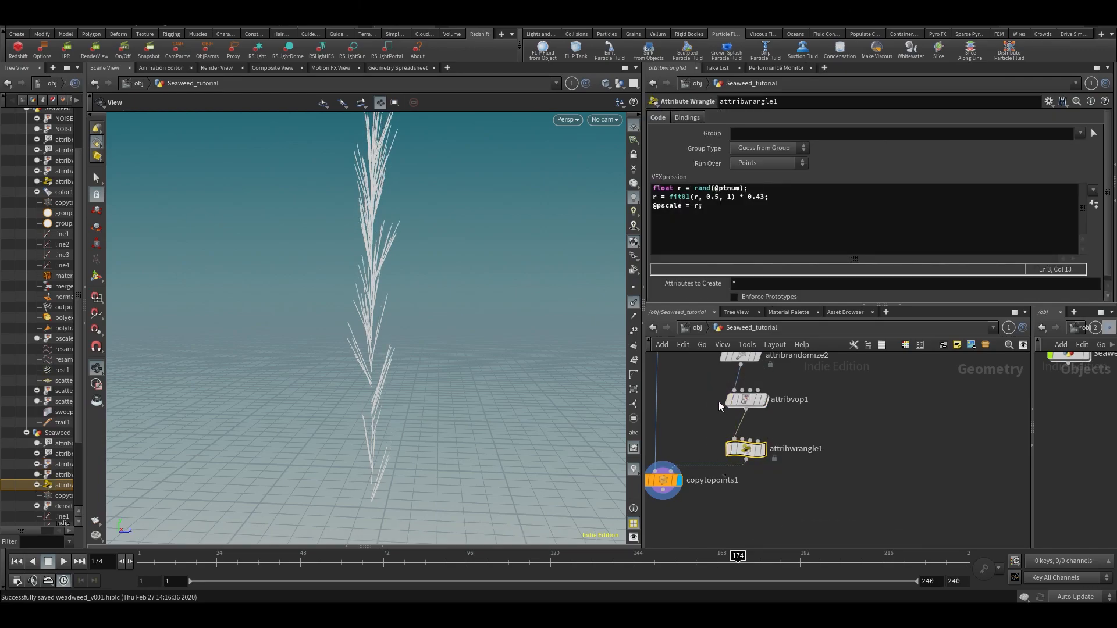
pyautogui.hotkey('ctrl', 'a')
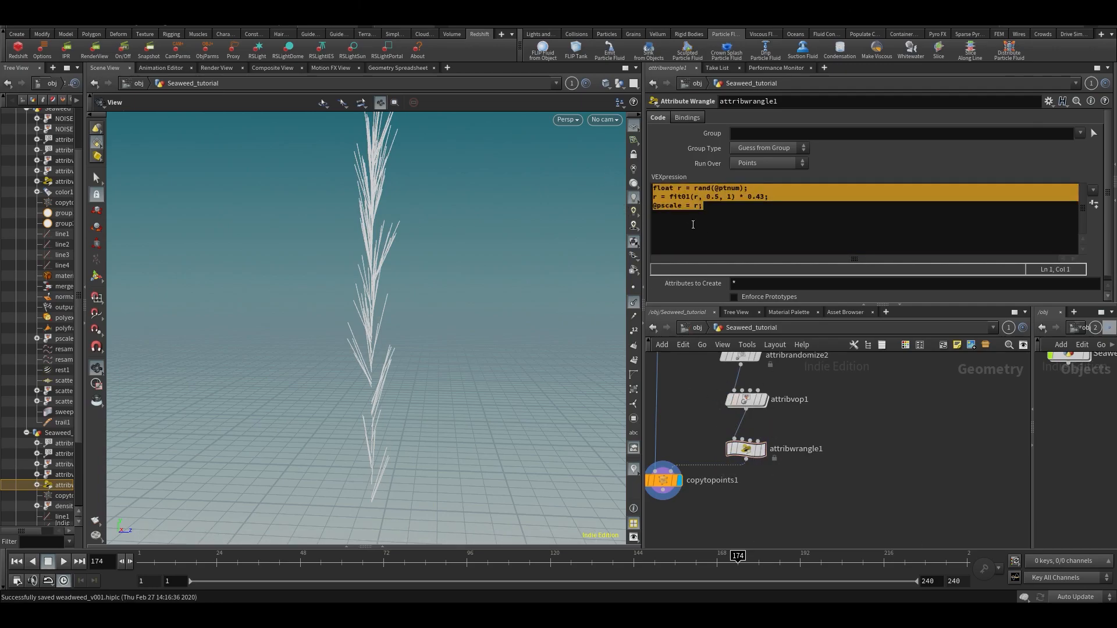
pyautogui.moveTo(700, 228); pyautogui.dragTo(667, 181)
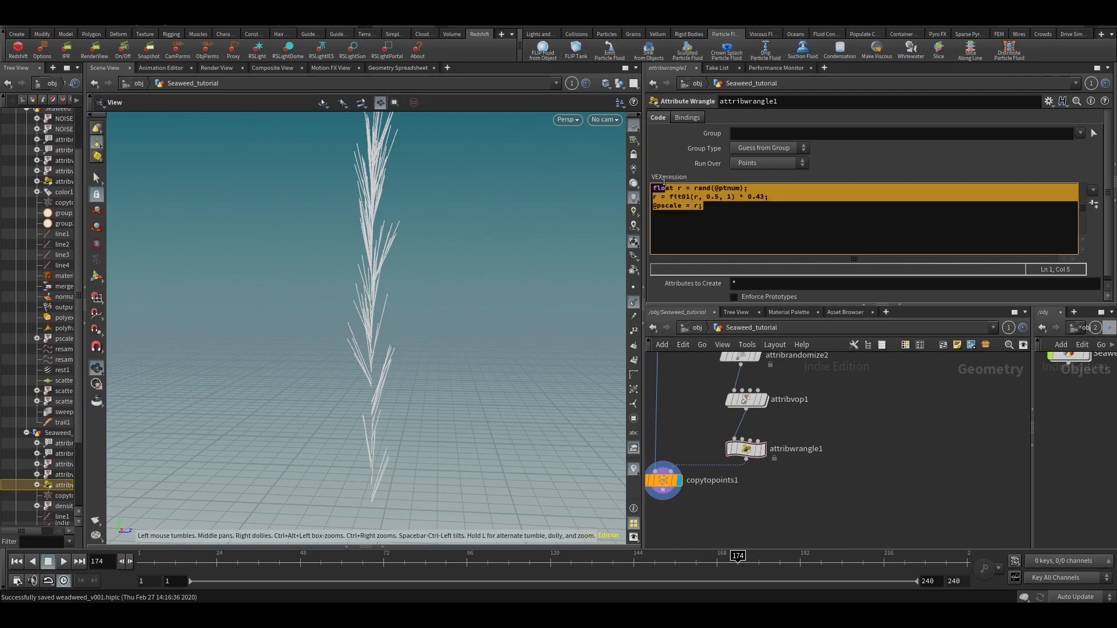
# Delete attribvop1 and attribwrangle1, and move attribrandomize2 down so it alone feeds copytopoints1's target points.
pyautogui.doubleClick(744, 404)
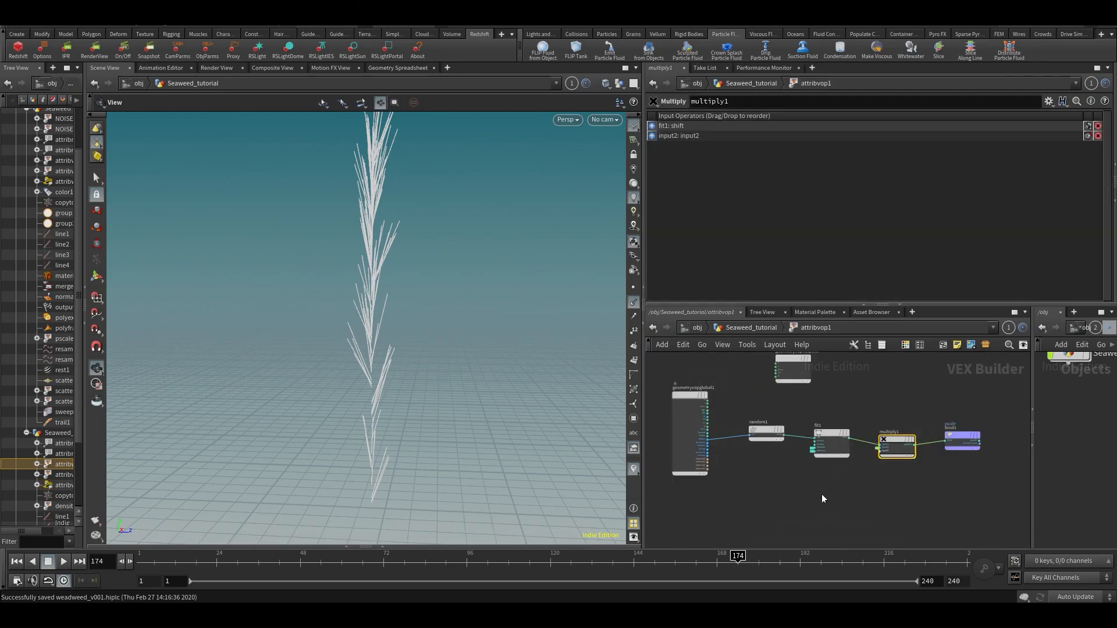
pyautogui.press('u')
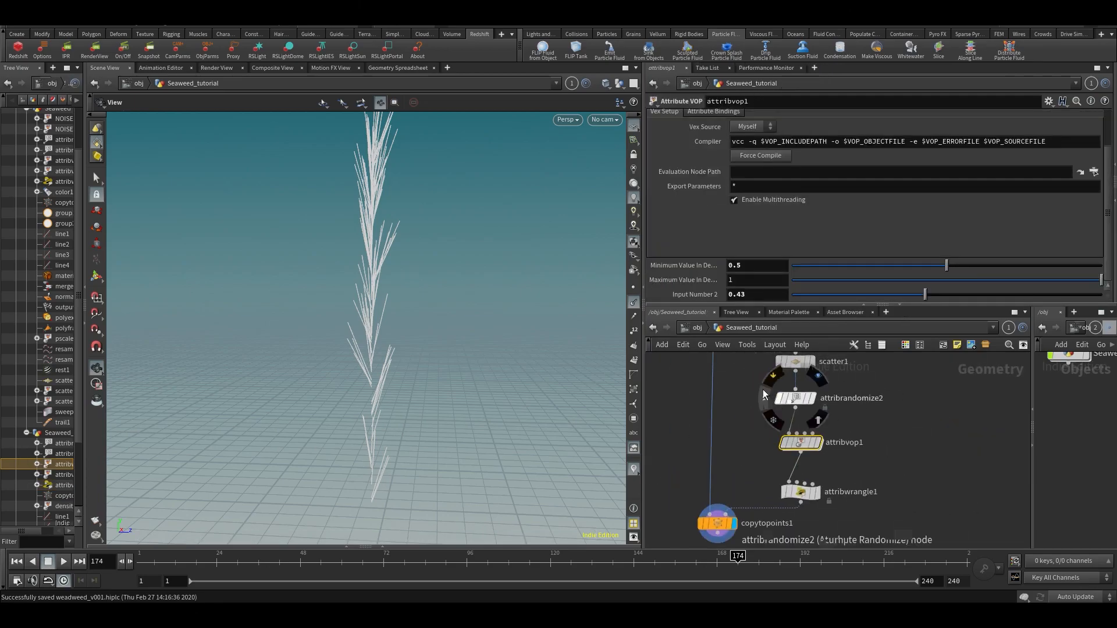
pyautogui.moveTo(797, 425); pyautogui.dragTo(798, 426)
pyautogui.press('l')
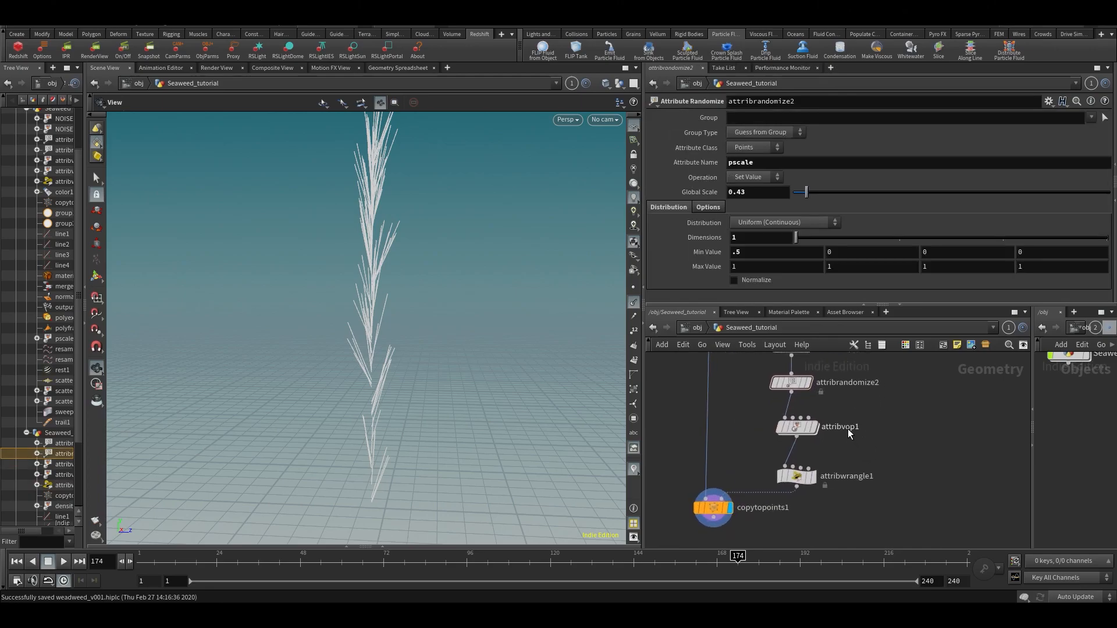
pyautogui.moveTo(776, 438); pyautogui.dragTo(816, 491)
pyautogui.press('Delete')
pyautogui.moveTo(792, 382)
pyautogui.mouseDown()
pyautogui.moveTo(785, 411)
pyautogui.moveTo(800, 399)
pyautogui.mouseUp()
pyautogui.moveTo(257, 364); pyautogui.dragTo(352, 299)
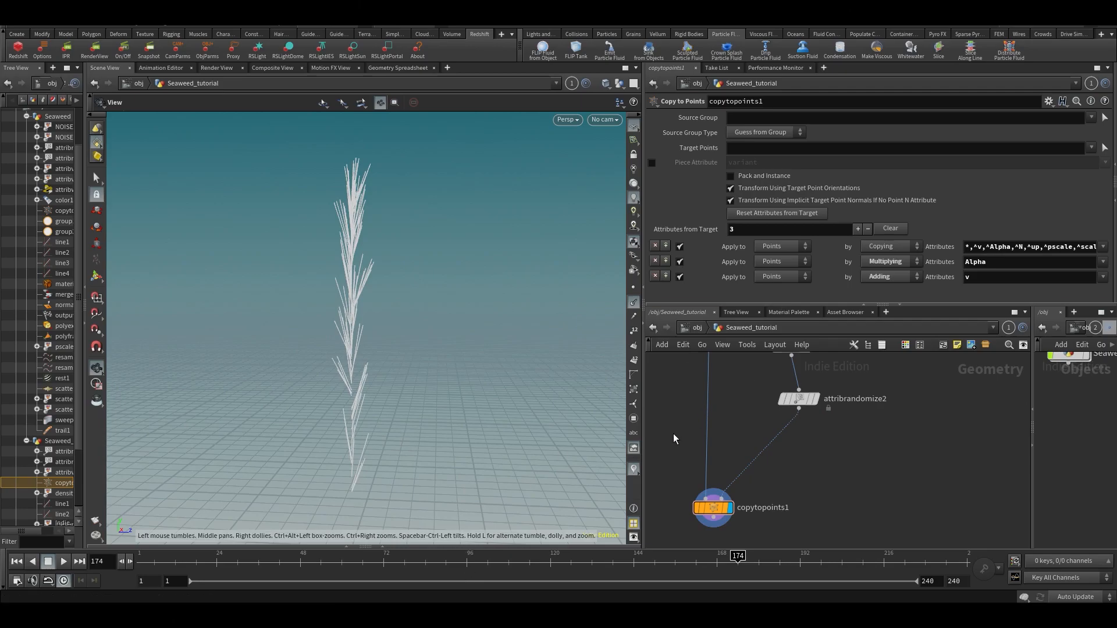
# Add a Merge node below copytopoints1 and connect copytopoints1 into it.
pyautogui.moveTo(889, 487); pyautogui.dragTo(901, 469, button='middle')
pyautogui.scroll(-2, 826, 495)
pyautogui.moveTo(431, 364)
pyautogui.mouseDown()
pyautogui.moveTo(421, 376)
pyautogui.moveTo(419, 361)
pyautogui.moveTo(418, 373)
pyautogui.mouseUp()
pyautogui.moveTo(827, 491); pyautogui.dragTo(815, 441, button='middle')
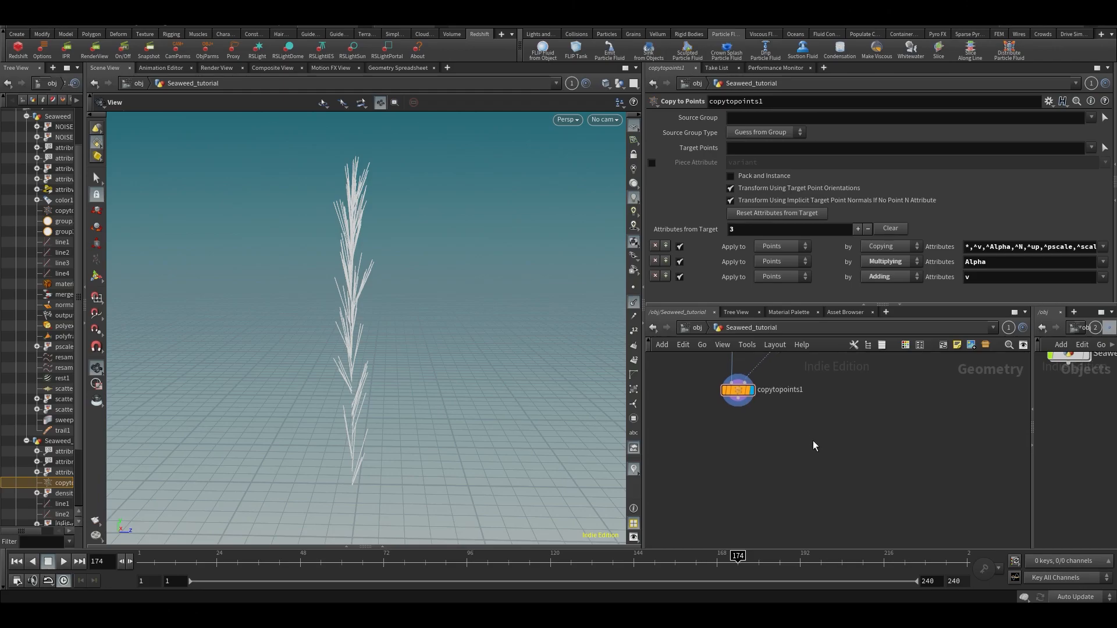
pyautogui.press('Tab')
pyautogui.write('merge')
pyautogui.press('Return')
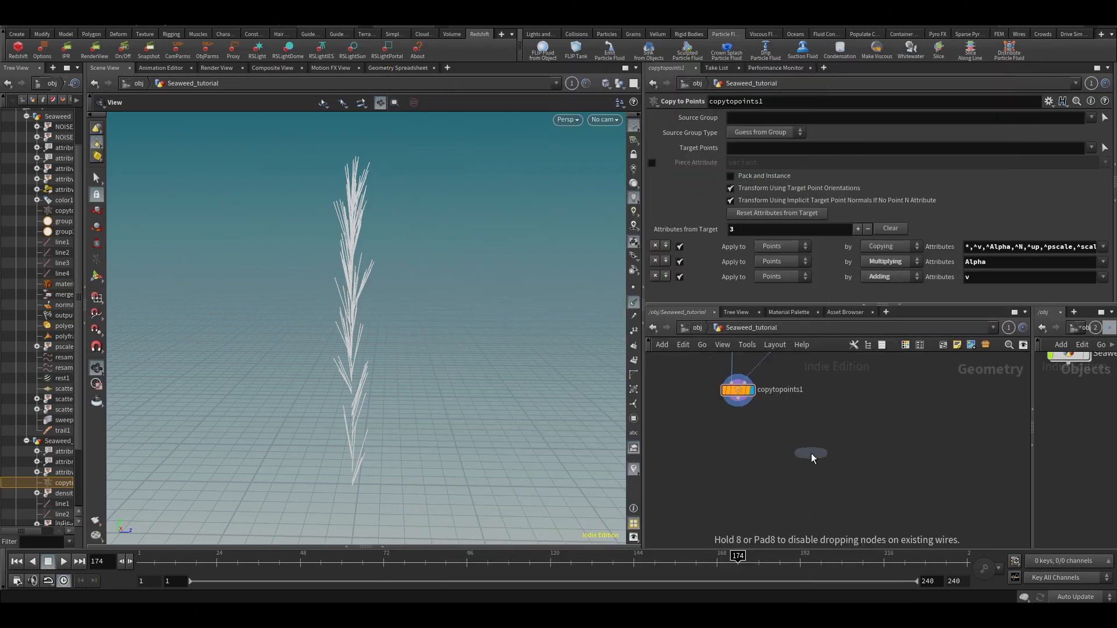
pyautogui.click(815, 484)
pyautogui.click(737, 403)
pyautogui.click(820, 473)
pyautogui.click(817, 475)
# Connect the movement VOP into merge1 as its second input.
pyautogui.moveTo(854, 402); pyautogui.dragTo(853, 515, button='middle')
pyautogui.moveTo(890, 387); pyautogui.dragTo(866, 476, button='middle')
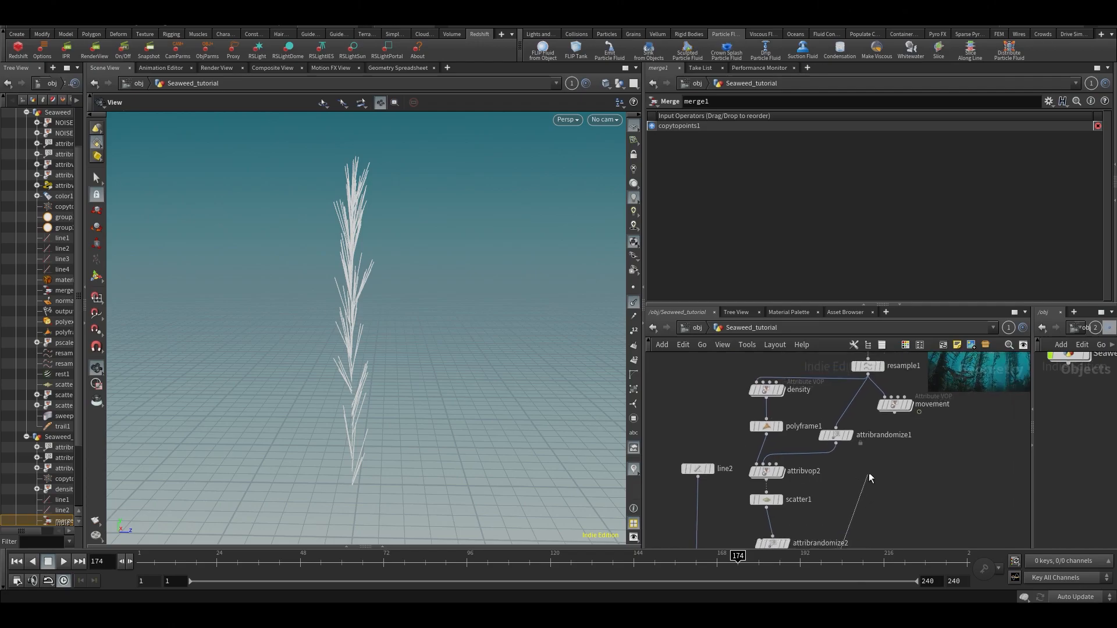
pyautogui.click(895, 405)
# Rewire density and attribrandomize1 to take their input from the movement VOP instead of resample1.
pyautogui.scroll(3, 874, 382)
pyautogui.moveTo(894, 406)
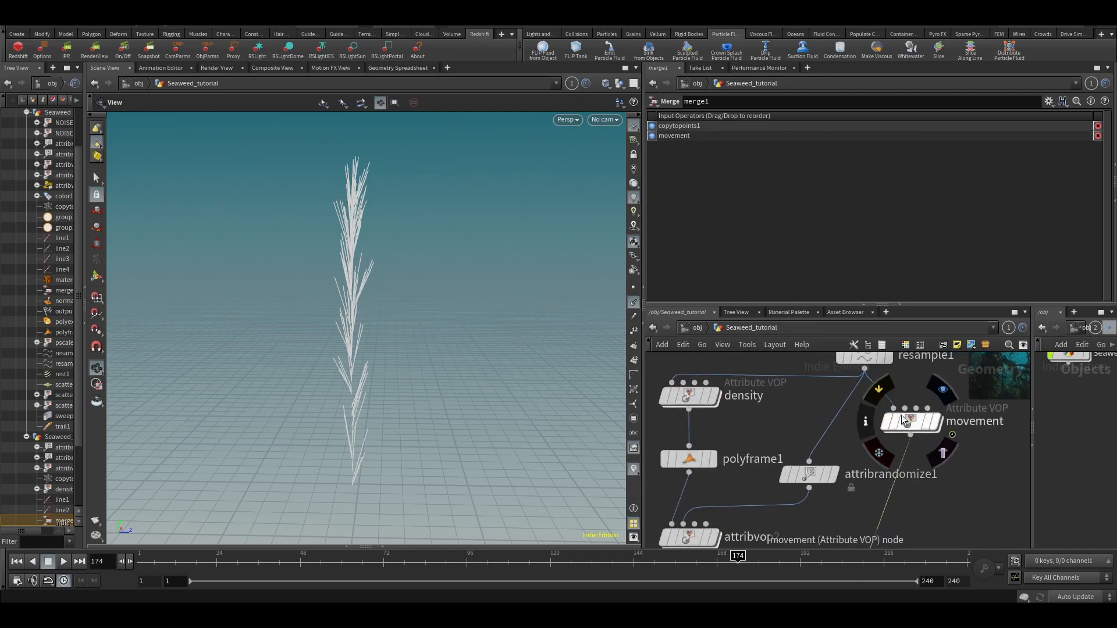
pyautogui.moveTo(823, 376); pyautogui.dragTo(884, 432)
pyautogui.moveTo(847, 400); pyautogui.dragTo(910, 436)
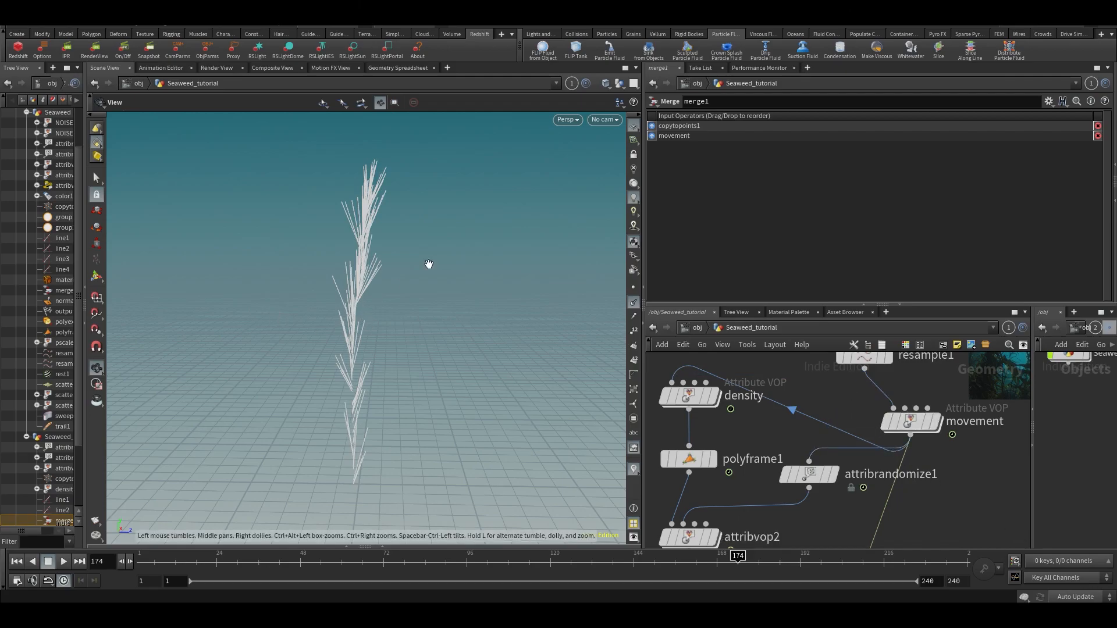
# Display merge1 and play the animation to examine how the leaves follow the moving stalk.
pyautogui.scroll(-3, 837, 394)
pyautogui.moveTo(897, 531); pyautogui.dragTo(893, 347, button='middle')
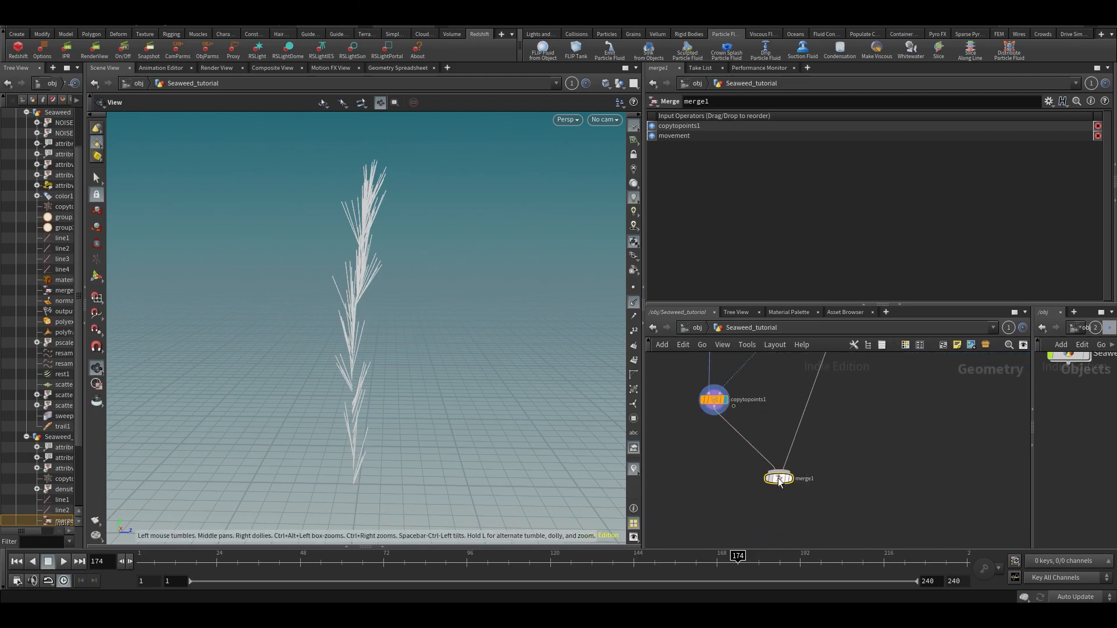
pyautogui.click(781, 477)
pyautogui.press('Up')
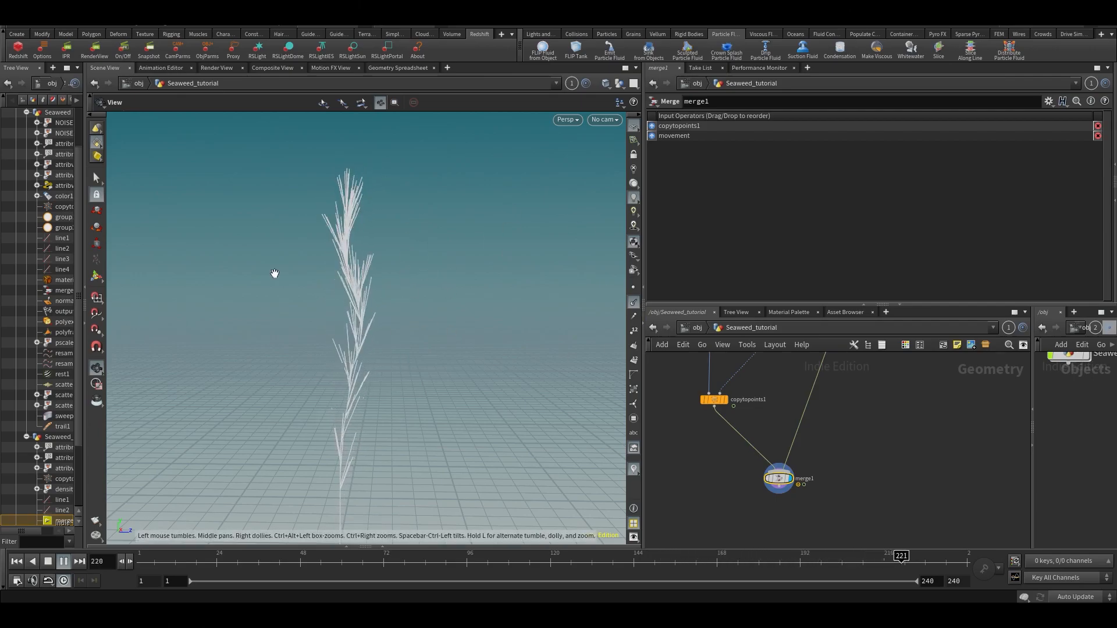
pyautogui.moveTo(351, 562); pyautogui.dragTo(419, 562)
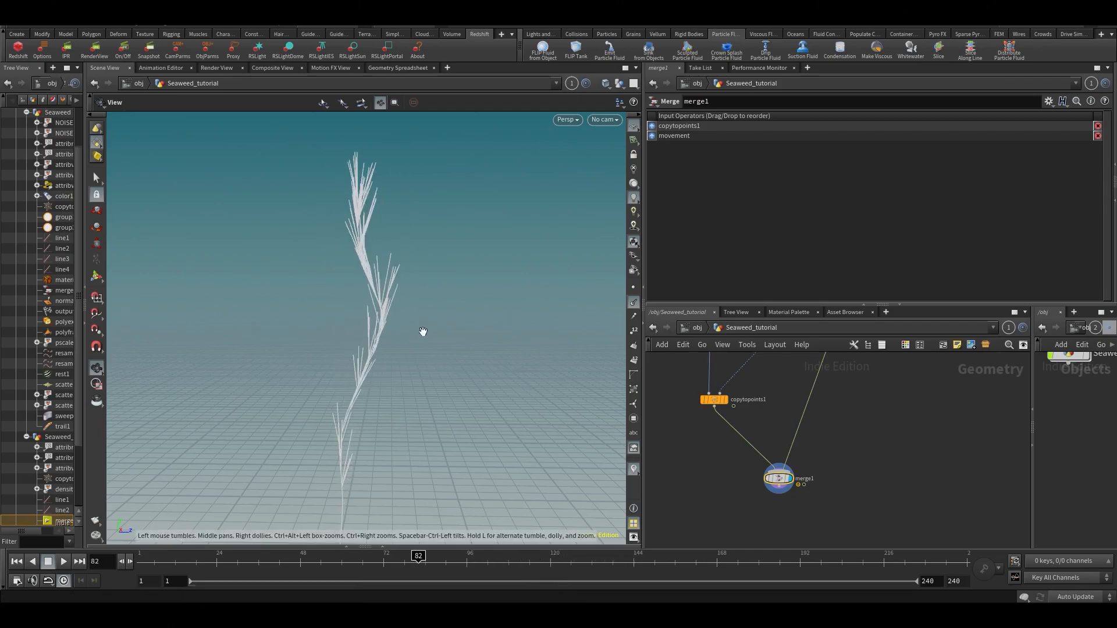
pyautogui.scroll(3, 413, 279)
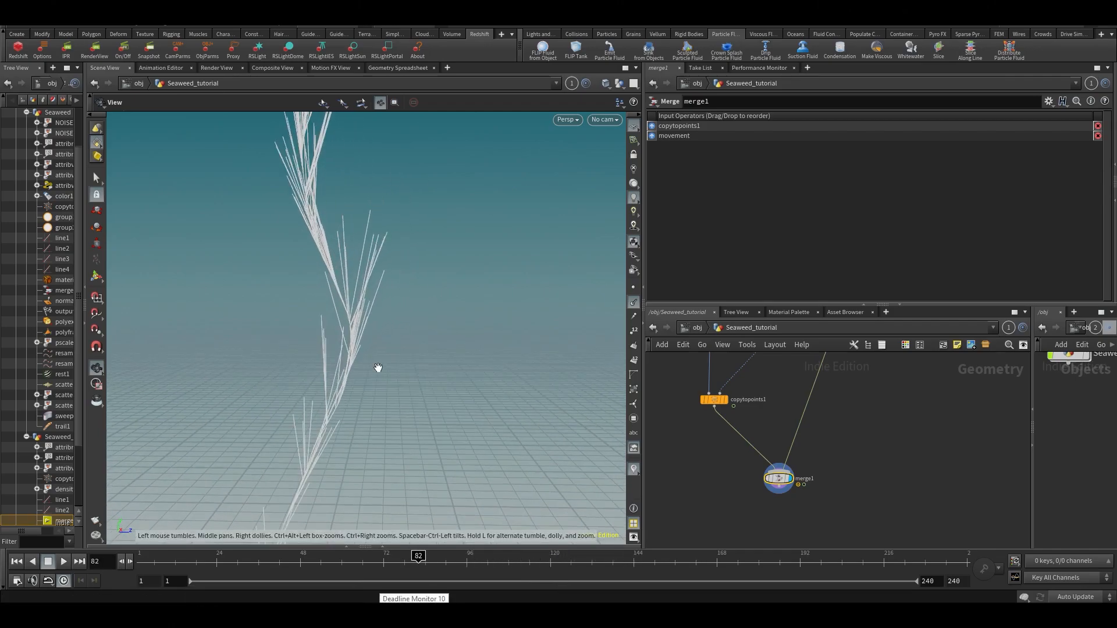
pyautogui.press('Up')
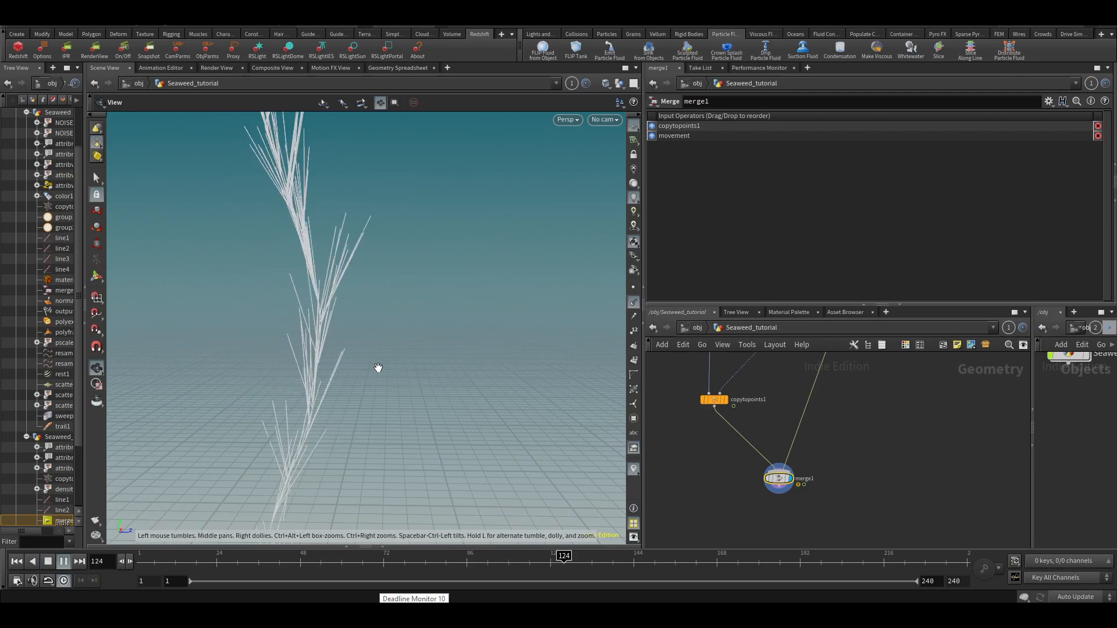
pyautogui.hotkey('ctrl', 'Up')
pyautogui.press('Up')
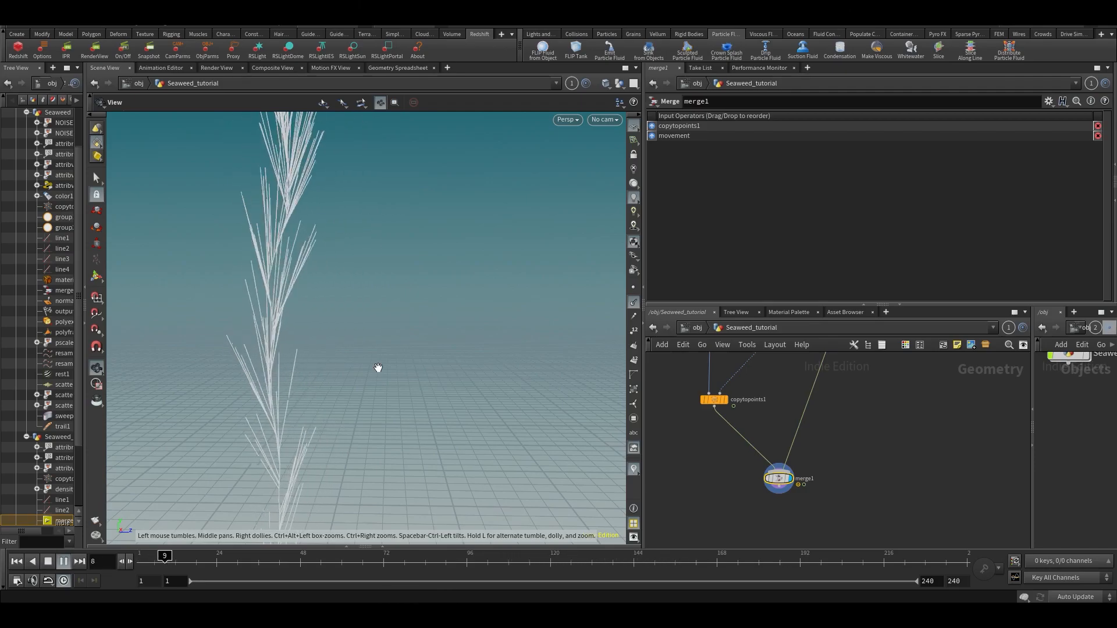
pyautogui.press('Up')
pyautogui.rightClick(378, 367)
# Duplicate the movement VOP onto the wire between copytopoints1 and merge1, and display the copy below copytopoints1.
pyautogui.scroll(-3, 871, 367)
pyautogui.moveTo(872, 368); pyautogui.dragTo(844, 534, button='middle')
pyautogui.scroll(2, 845, 534)
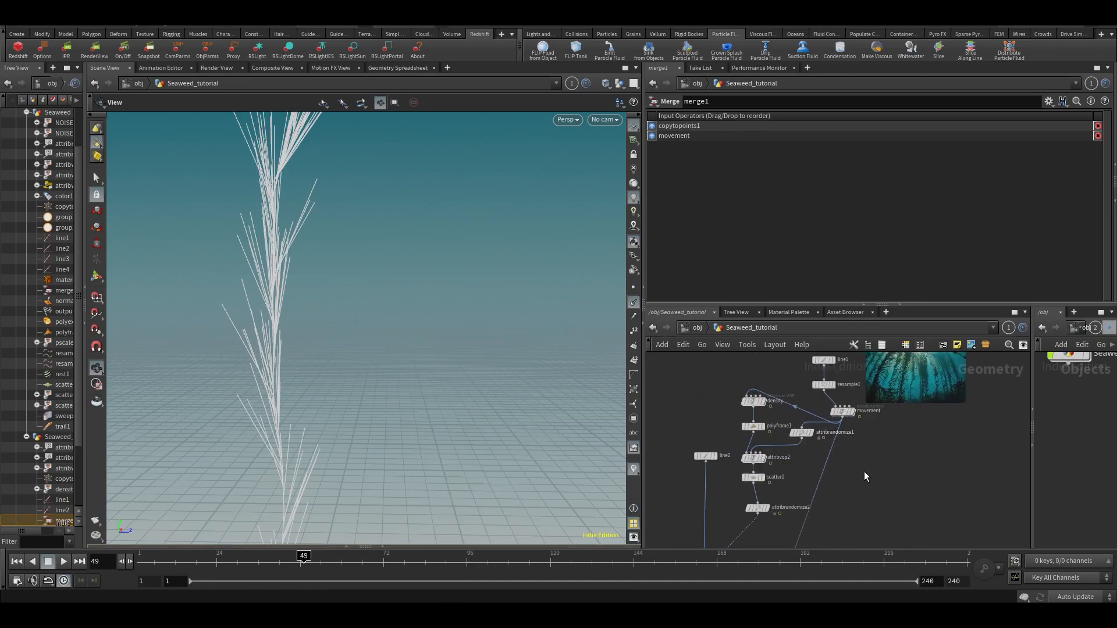
pyautogui.scroll(2, 845, 405)
pyautogui.click(844, 414)
pyautogui.hotkey('ctrl', 'c')
pyautogui.moveTo(858, 483); pyautogui.dragTo(842, 435, button='middle')
pyautogui.scroll(-4, 842, 435)
pyautogui.moveTo(821, 508); pyautogui.dragTo(823, 463, button='middle')
pyautogui.scroll(4, 785, 461)
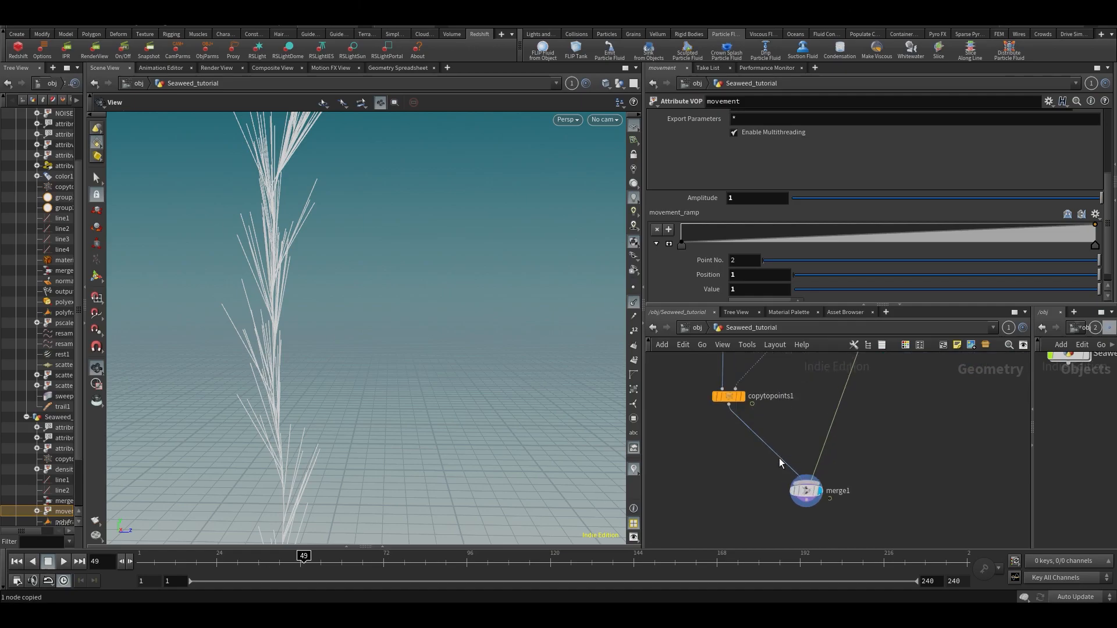
pyautogui.hotkey('ctrl', 'v')
pyautogui.click(745, 449)
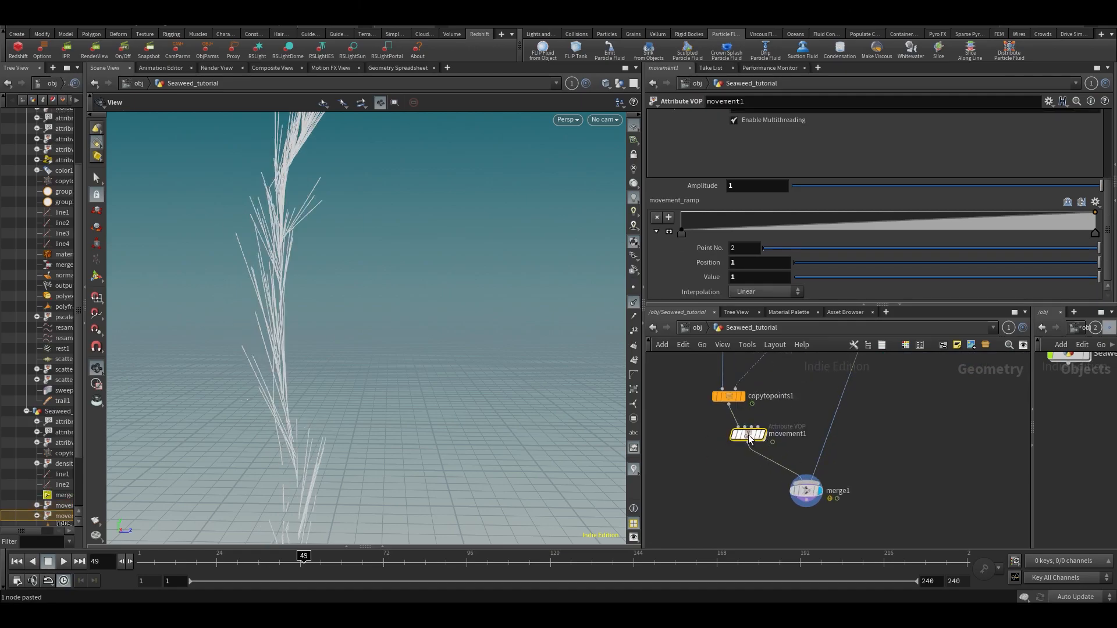
pyautogui.moveTo(745, 447); pyautogui.dragTo(717, 453)
pyautogui.click(743, 427)
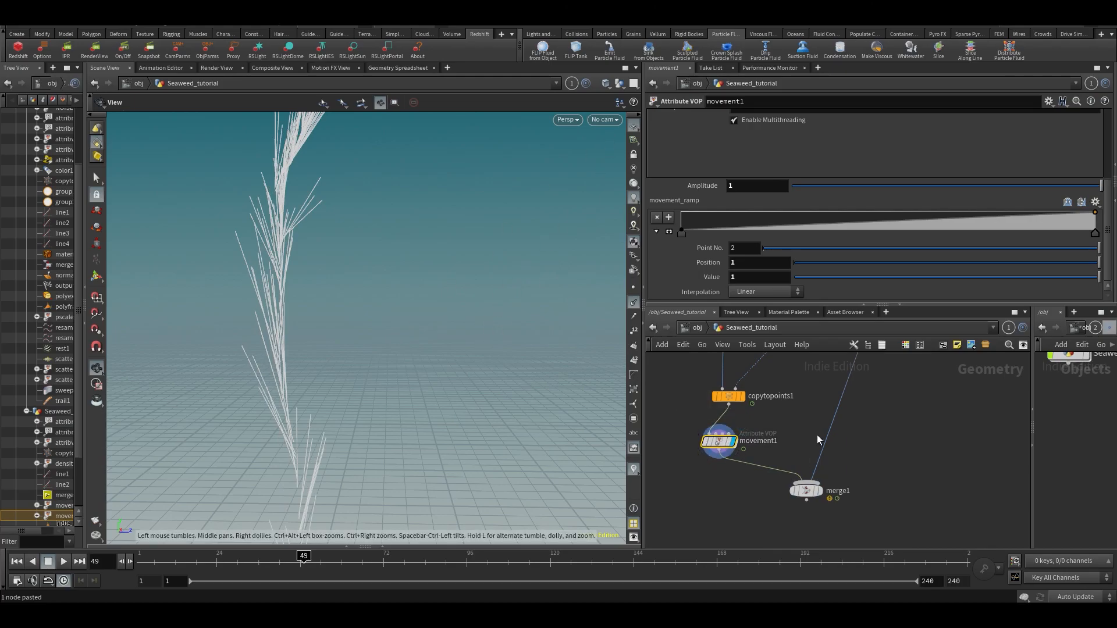
# Set scatter1's Force Total Count to 20 and move line2 slightly down.
pyautogui.moveTo(817, 444); pyautogui.dragTo(780, 575, button='middle')
pyautogui.click(755, 394)
pyautogui.moveTo(899, 233); pyautogui.dragTo(874, 230)
pyautogui.moveTo(746, 534); pyautogui.dragTo(779, 514, button='middle')
pyautogui.moveTo(723, 388); pyautogui.dragTo(717, 442, button='middle')
pyautogui.scroll(-1, 717, 442)
pyautogui.moveTo(710, 403); pyautogui.dragTo(705, 420)
pyautogui.moveTo(726, 463)
pyautogui.mouseDown(button='middle')
pyautogui.moveTo(731, 393)
pyautogui.moveTo(735, 478)
pyautogui.mouseUp(button='middle')
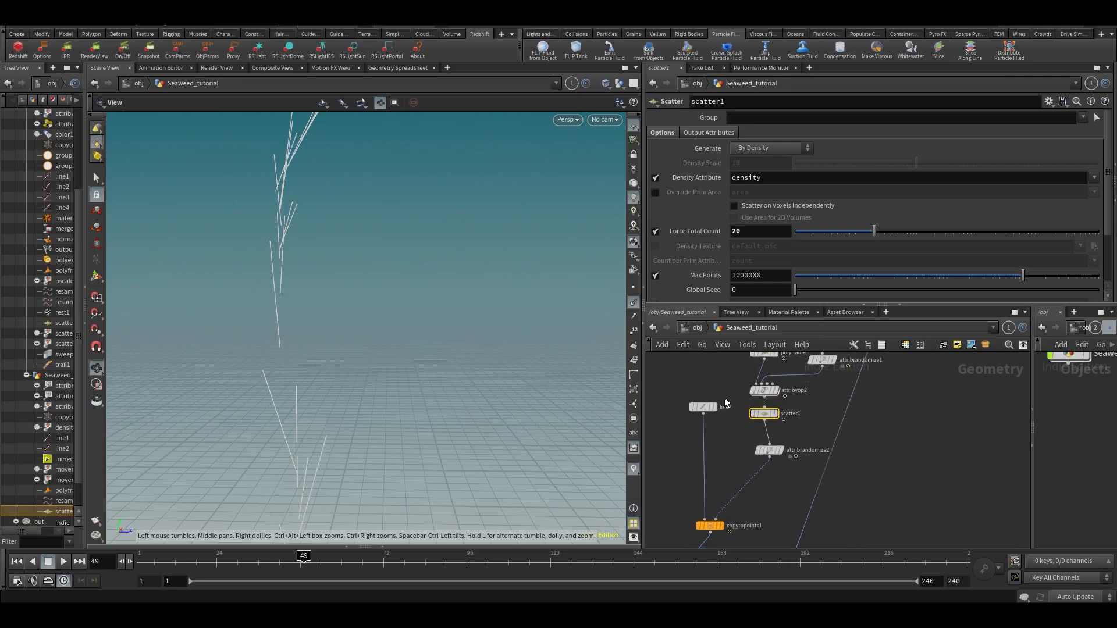
# Duplicate resample1 and insert the copy between line2 and copytopoints1.
pyautogui.scroll(1, 709, 432)
pyautogui.moveTo(711, 433); pyautogui.dragTo(706, 517, button='middle')
pyautogui.scroll(-3, 723, 478)
pyautogui.scroll(2, 723, 473)
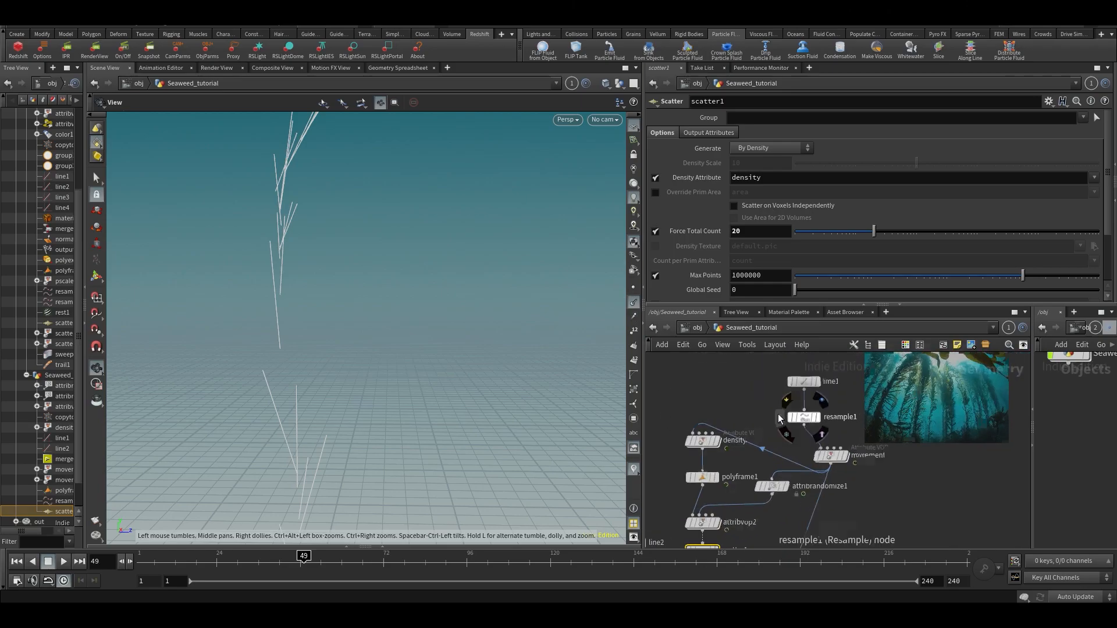
pyautogui.click(806, 417)
pyautogui.hotkey('ctrl', 'c')
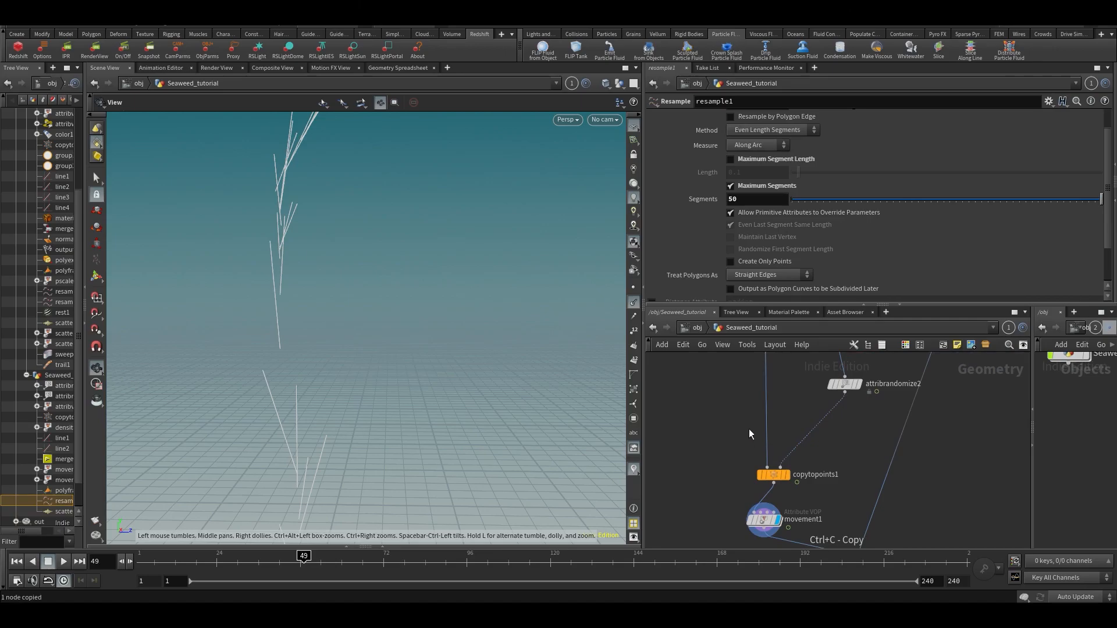
pyautogui.hotkey('ctrl', 'v')
pyautogui.moveTo(740, 424); pyautogui.dragTo(764, 411)
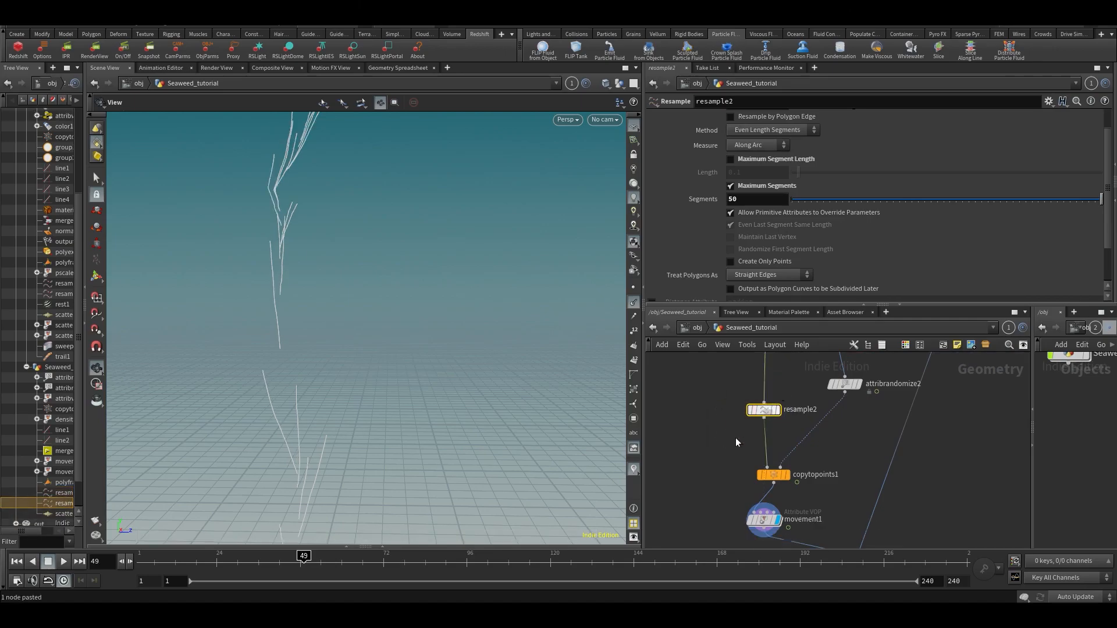
# Set resample2's segments to 16 with points shown in the viewport, and play the animation with movement1 selected.
pyautogui.click(634, 287)
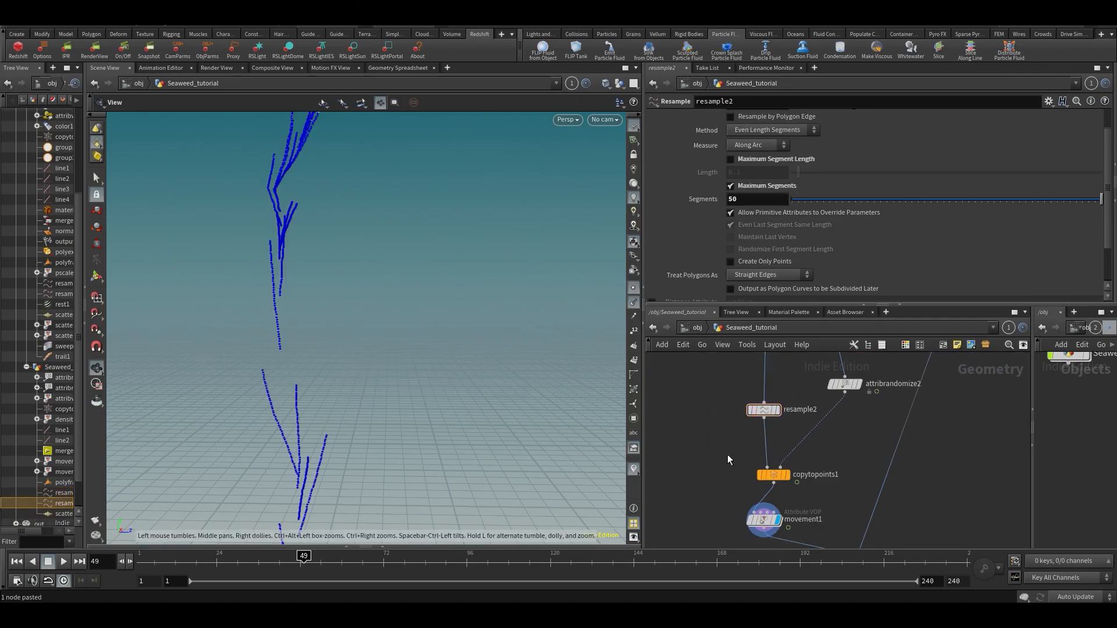
pyautogui.moveTo(913, 204); pyautogui.dragTo(887, 213)
pyautogui.moveTo(765, 524); pyautogui.dragTo(752, 478, button='middle')
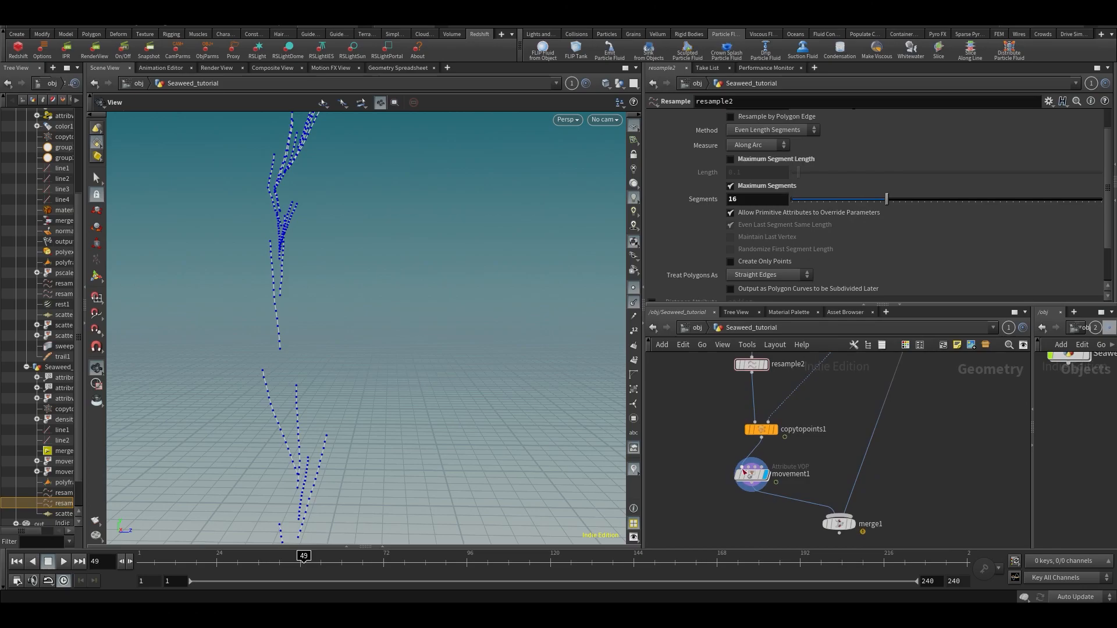
pyautogui.click(752, 478)
pyautogui.press('Up')
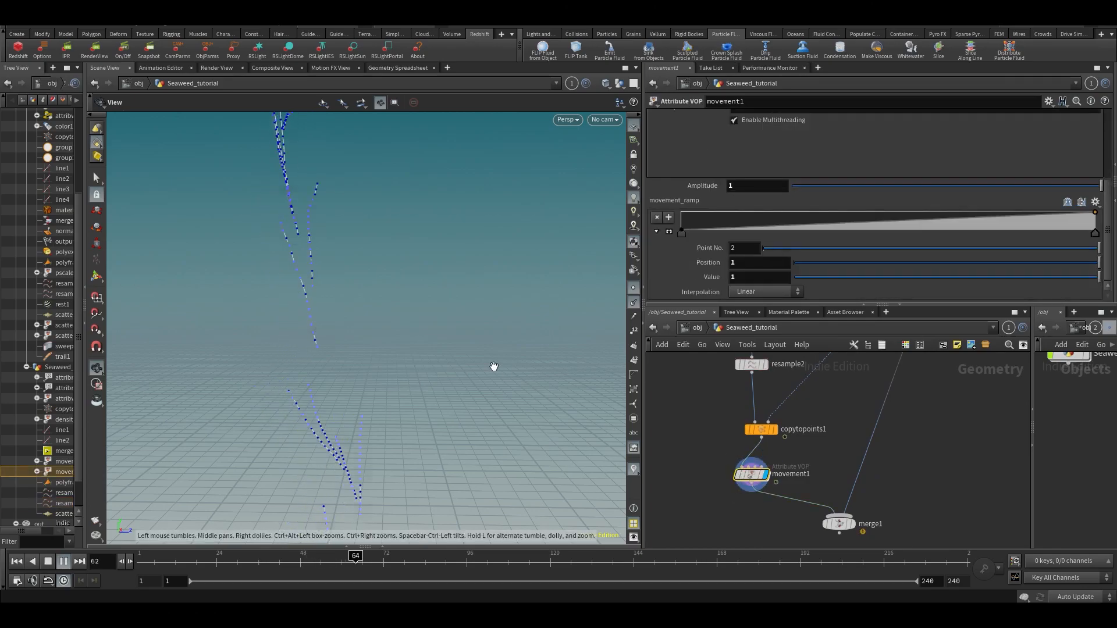
# Reconnect density and attribrandomize1 to resample1 instead of the movement VOP.
pyautogui.scroll(-3, 808, 394)
pyautogui.scroll(4, 865, 543)
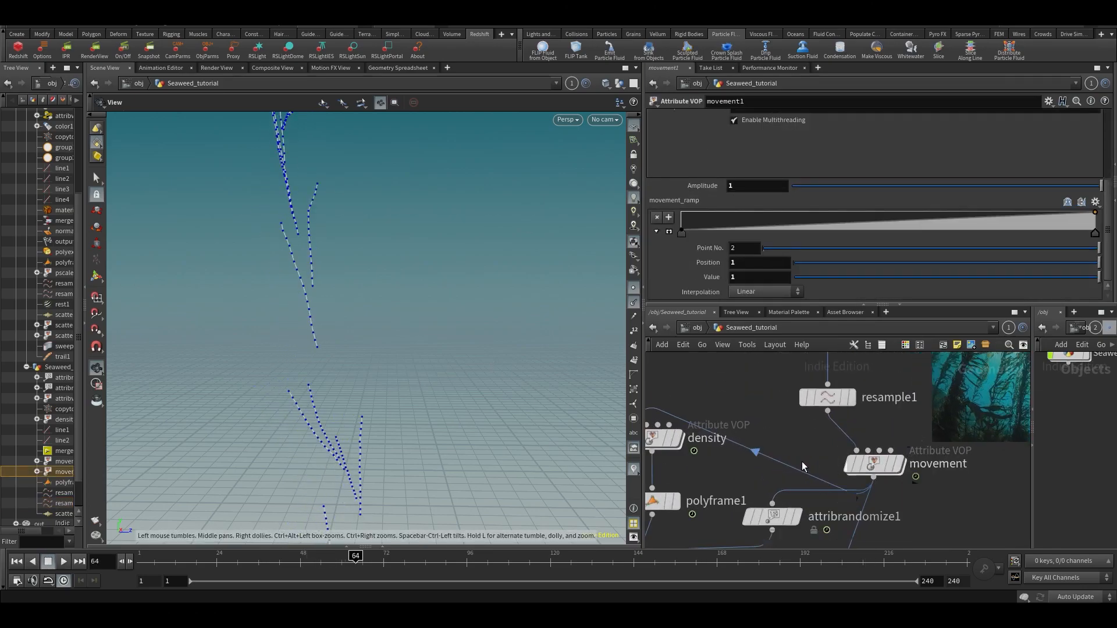
pyautogui.click(836, 411)
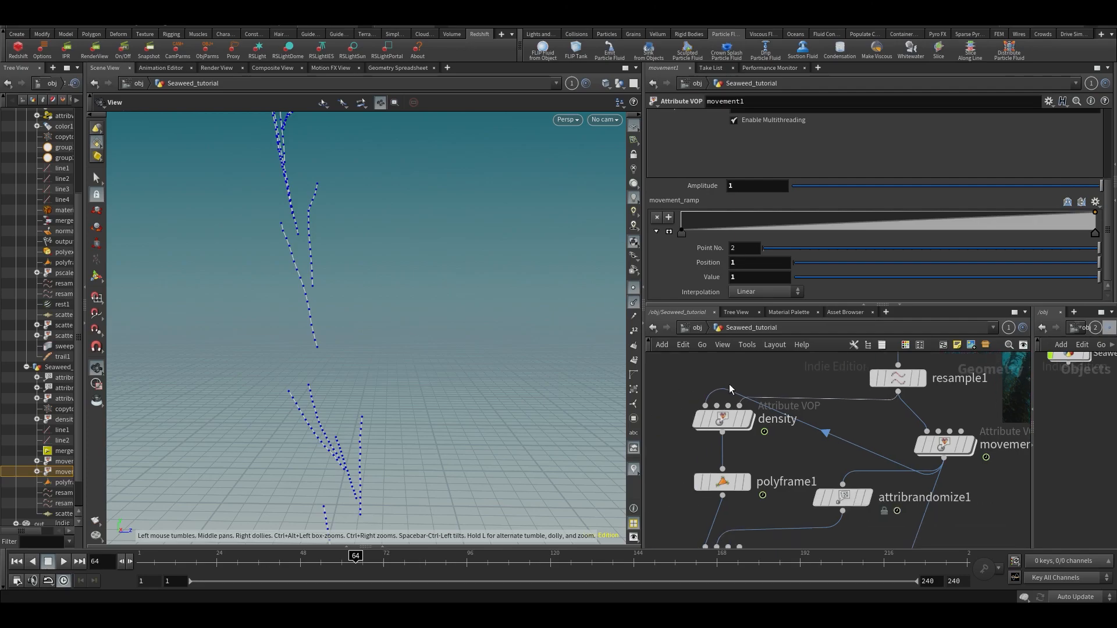
pyautogui.click(843, 484)
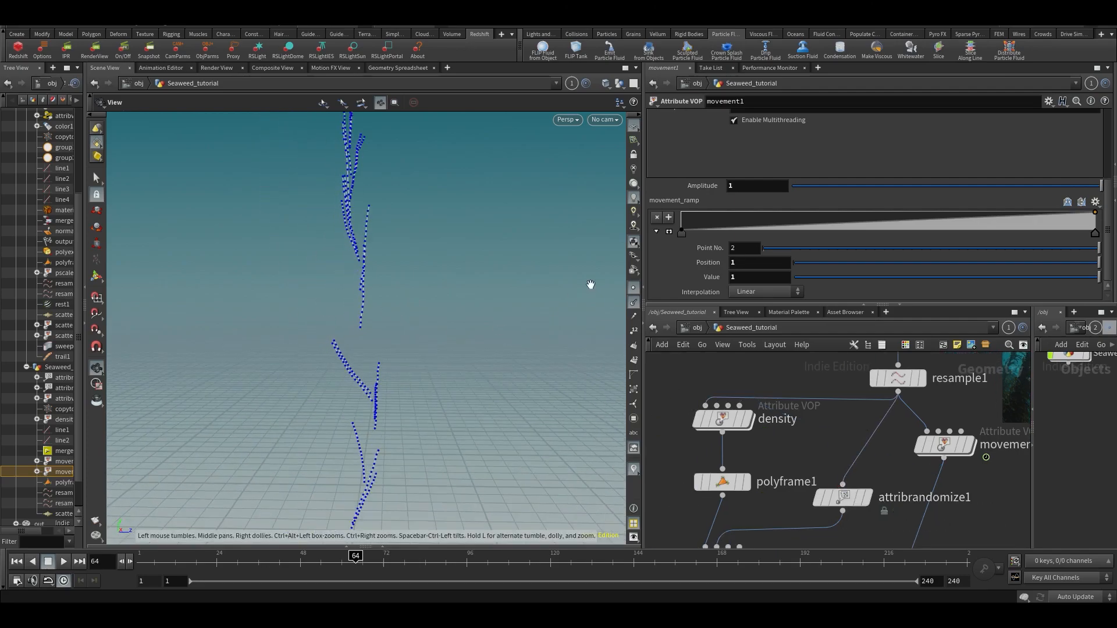
# Hide the points in the viewport and play the animation of the leaves displayed from movement1.
pyautogui.click(634, 289)
pyautogui.scroll(-4, 741, 522)
pyautogui.moveTo(762, 544); pyautogui.dragTo(770, 387, button='middle')
pyautogui.moveTo(808, 455); pyautogui.dragTo(834, 323, button='middle')
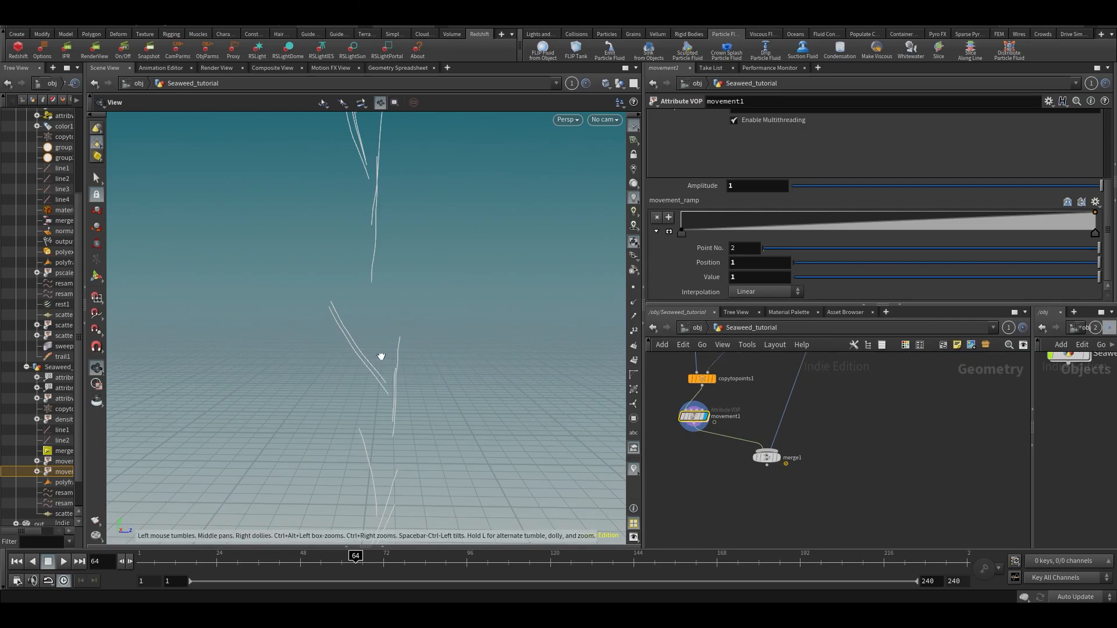
pyautogui.press('Up')
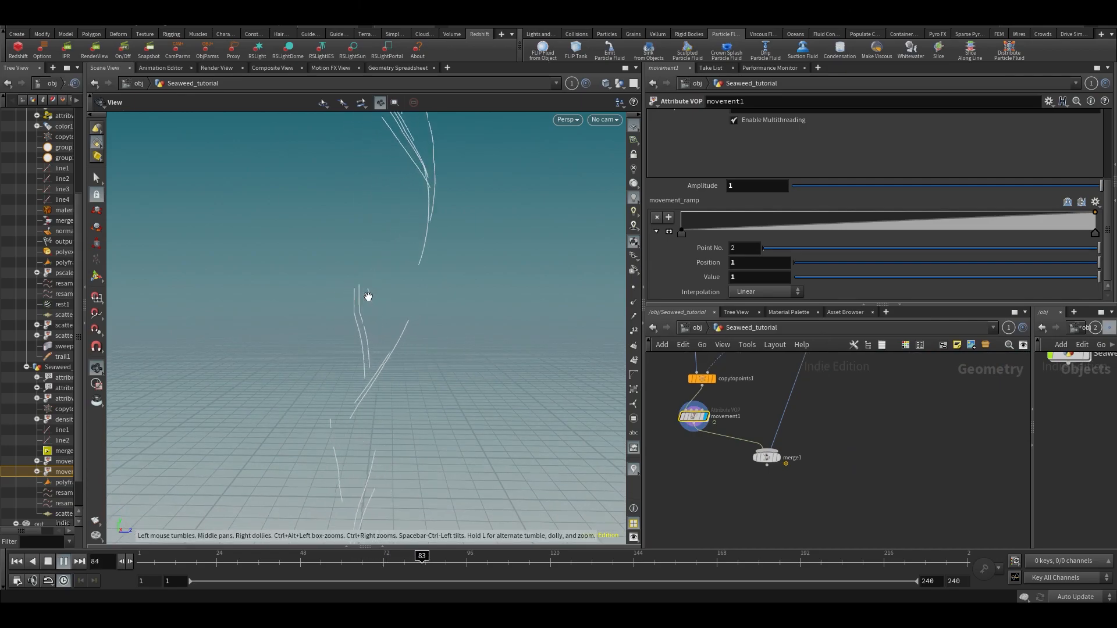
# Check the Curve U Attribute setting on resample2 and look over the nodes above it.
pyautogui.moveTo(842, 402); pyautogui.dragTo(794, 529, button='middle')
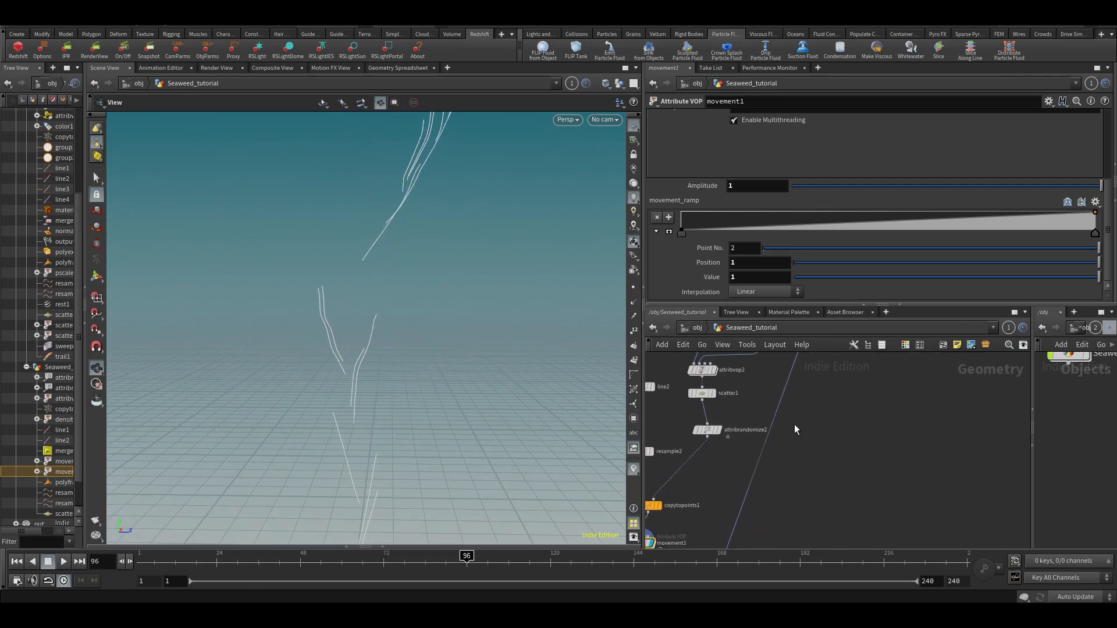
pyautogui.moveTo(795, 419); pyautogui.dragTo(793, 494, button='middle')
pyautogui.moveTo(798, 451)
pyautogui.mouseDown(button='middle')
pyautogui.moveTo(809, 476)
pyautogui.moveTo(843, 441)
pyautogui.moveTo(854, 393)
pyautogui.mouseUp(button='middle')
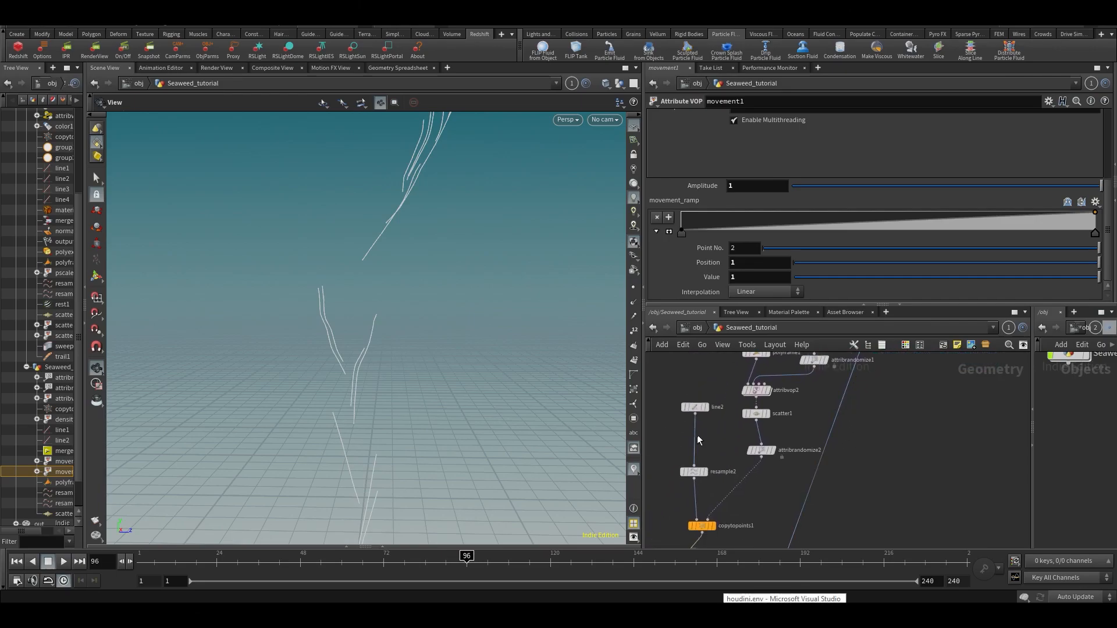
pyautogui.scroll(2, 697, 434)
pyautogui.click(697, 487)
pyautogui.scroll(-2, 770, 238)
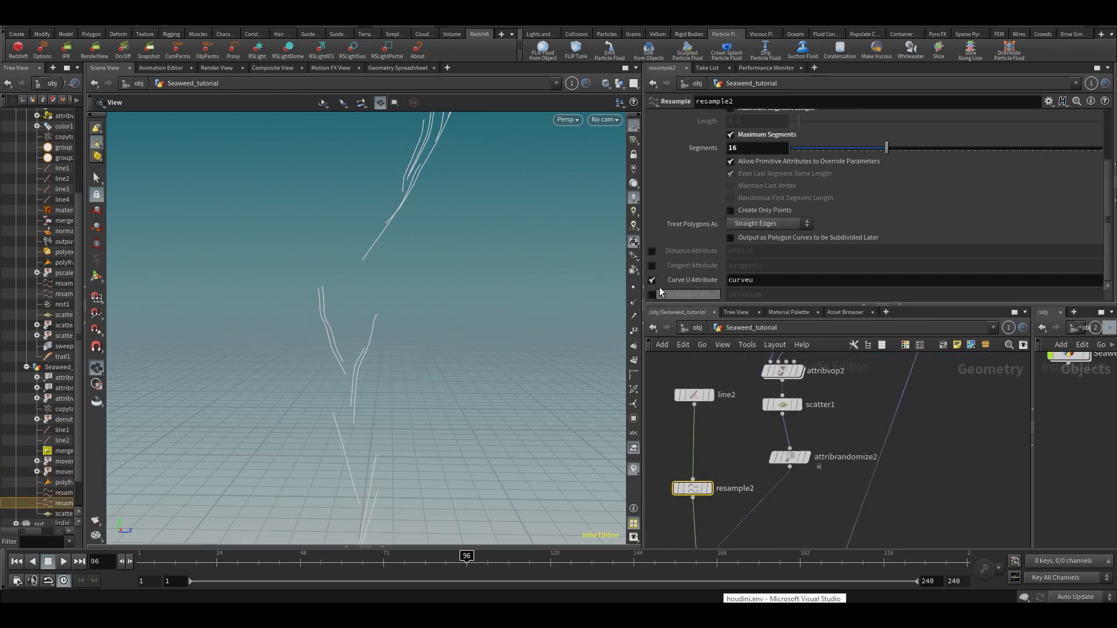
pyautogui.moveTo(736, 453); pyautogui.dragTo(689, 525, button='middle')
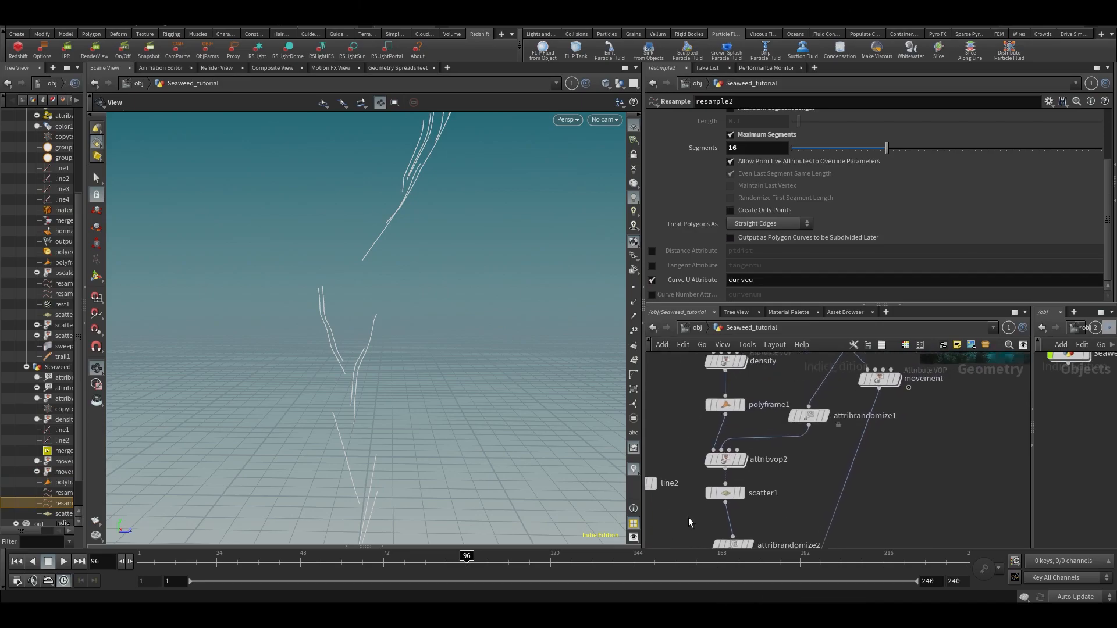
# Display attribvop2 and attribrandomize2 in turn to inspect the stalk points, and return the display to movement1.
pyautogui.click(742, 459)
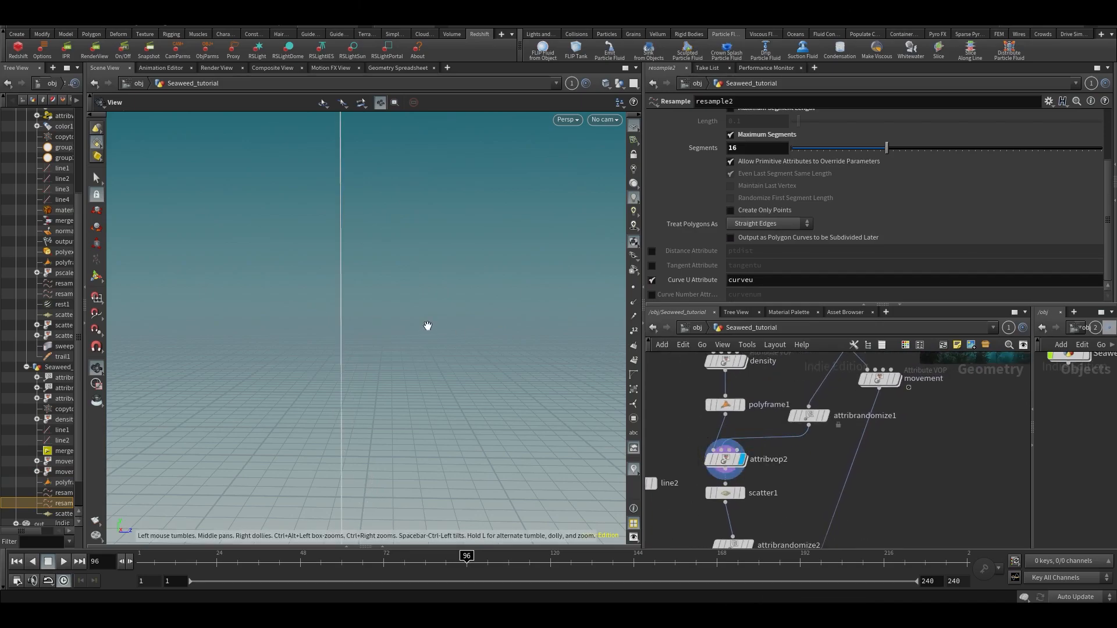
pyautogui.moveTo(771, 497); pyautogui.dragTo(797, 400, button='middle')
pyautogui.click(777, 449)
pyautogui.moveTo(743, 541); pyautogui.dragTo(778, 411, button='middle')
pyautogui.click(703, 479)
pyautogui.click(715, 421)
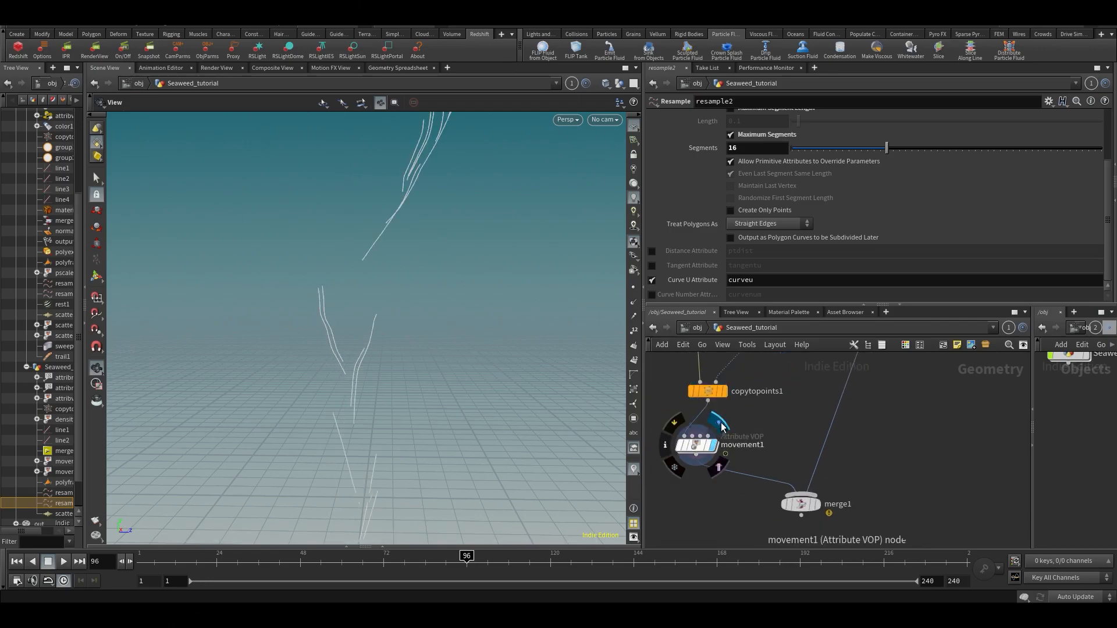
# Select movement1 and review how the leaves move by playing the animation and scrubbing through the frames.
pyautogui.click(694, 452)
pyautogui.press('Up')
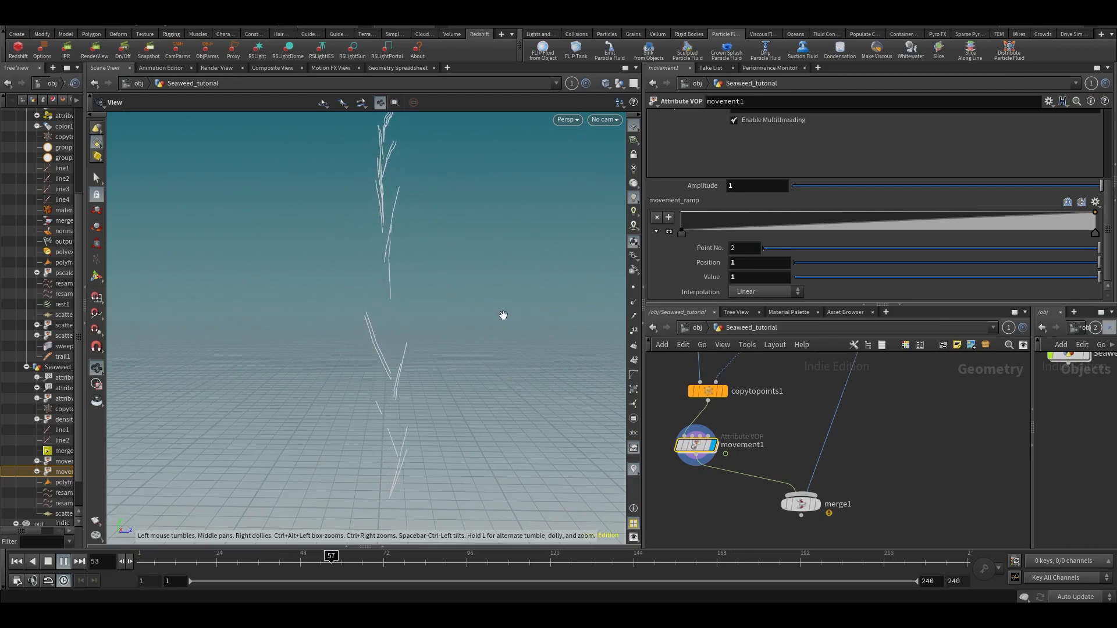
pyautogui.click(445, 557)
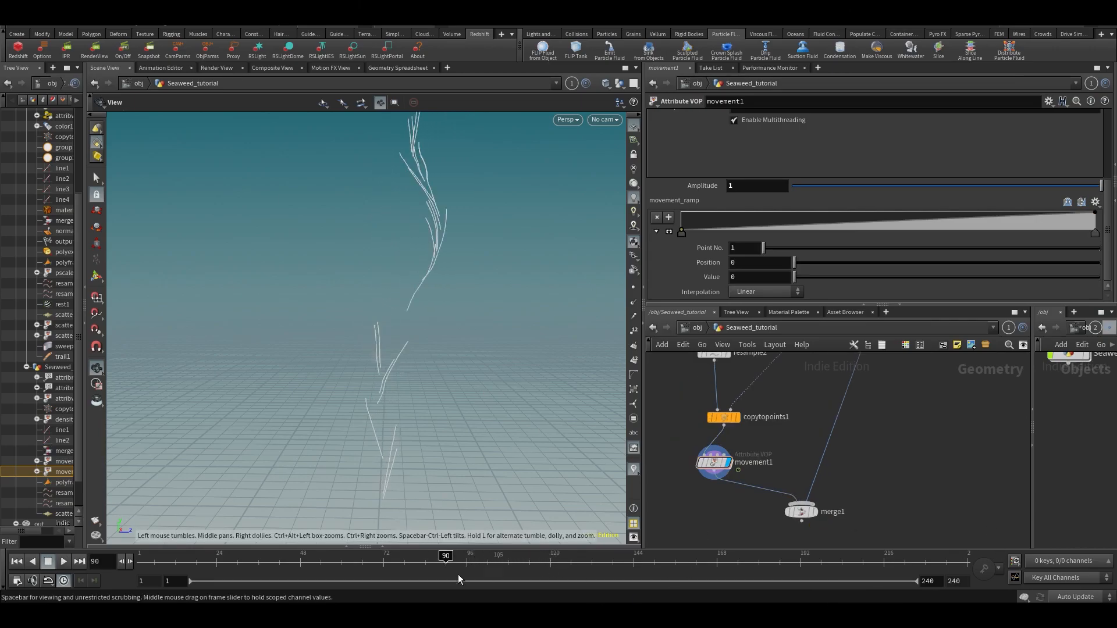
pyautogui.moveTo(449, 557); pyautogui.dragTo(478, 570)
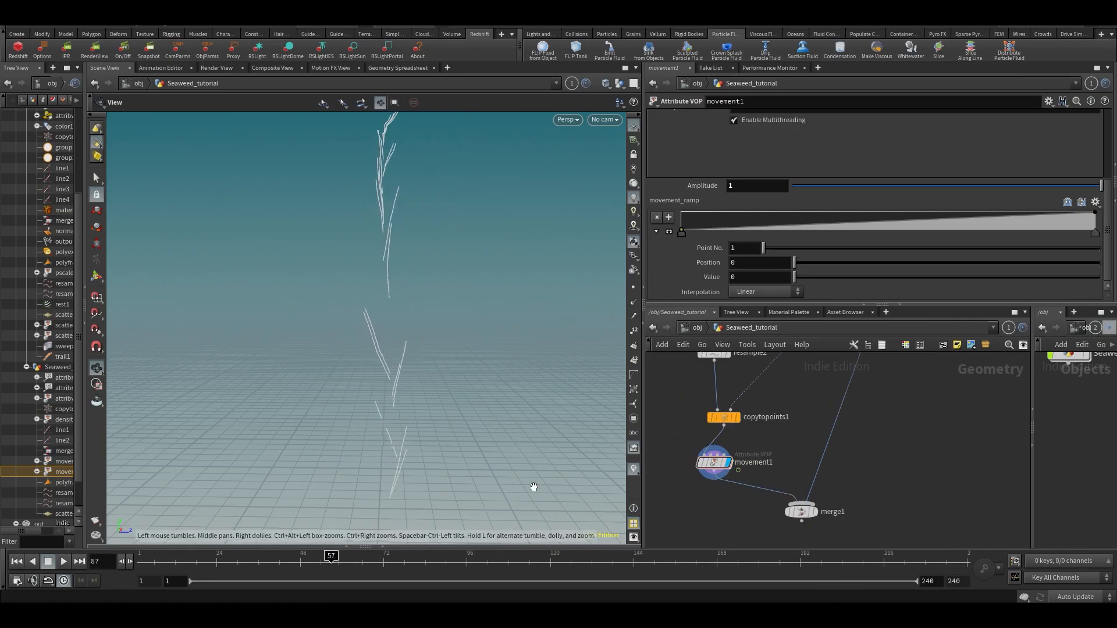
# Display the stalk's movement VOP for comparison with the leaves, and switch the display back to movement1.
pyautogui.scroll(5, 835, 482)
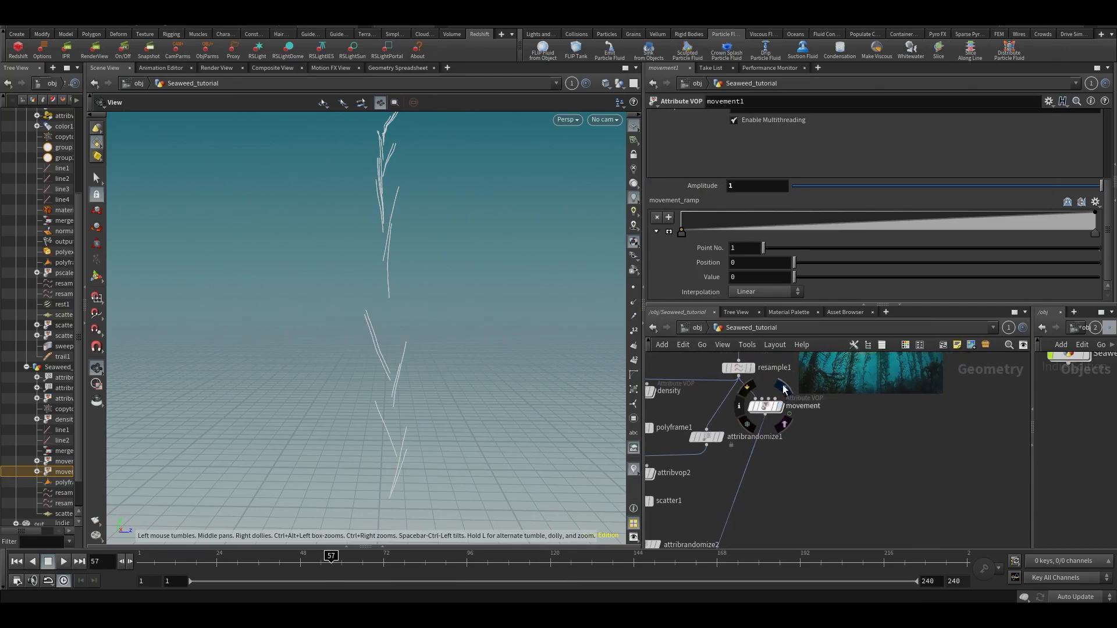
pyautogui.click(784, 388)
pyautogui.moveTo(802, 505); pyautogui.dragTo(827, 379, button='middle')
pyautogui.moveTo(784, 535)
pyautogui.mouseDown(button='middle')
pyautogui.moveTo(797, 455)
pyautogui.moveTo(832, 459)
pyautogui.moveTo(805, 491)
pyautogui.moveTo(811, 500)
pyautogui.mouseUp(button='middle')
pyautogui.click(667, 453)
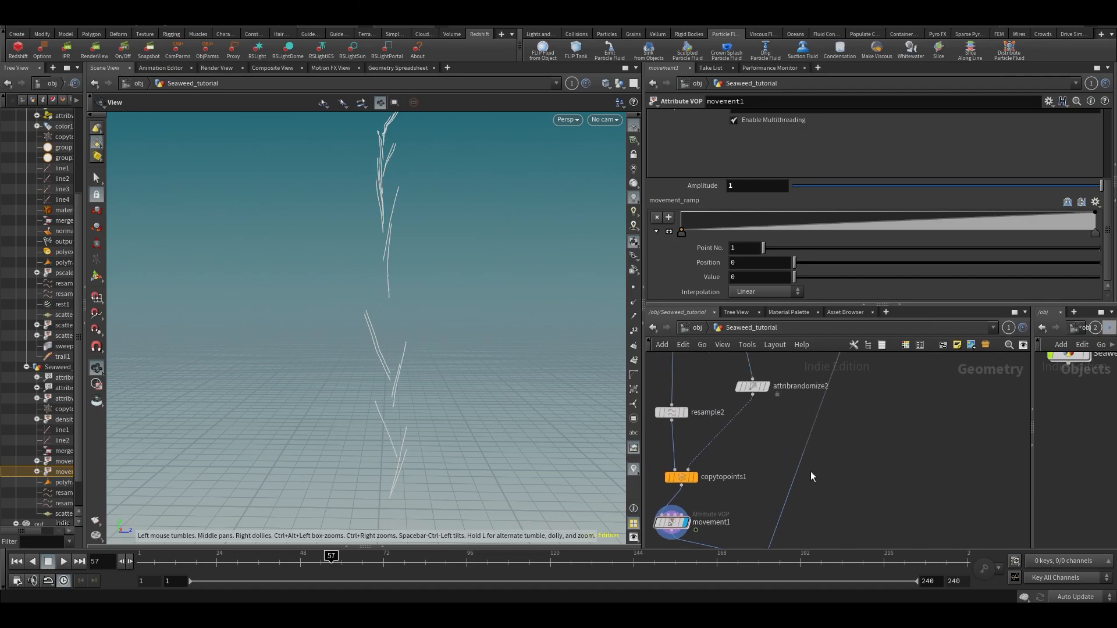
# Examine movement1's point attributes in the geometry spreadsheet sorted by curveu, and return to the 3D scene.
pyautogui.click(389, 69)
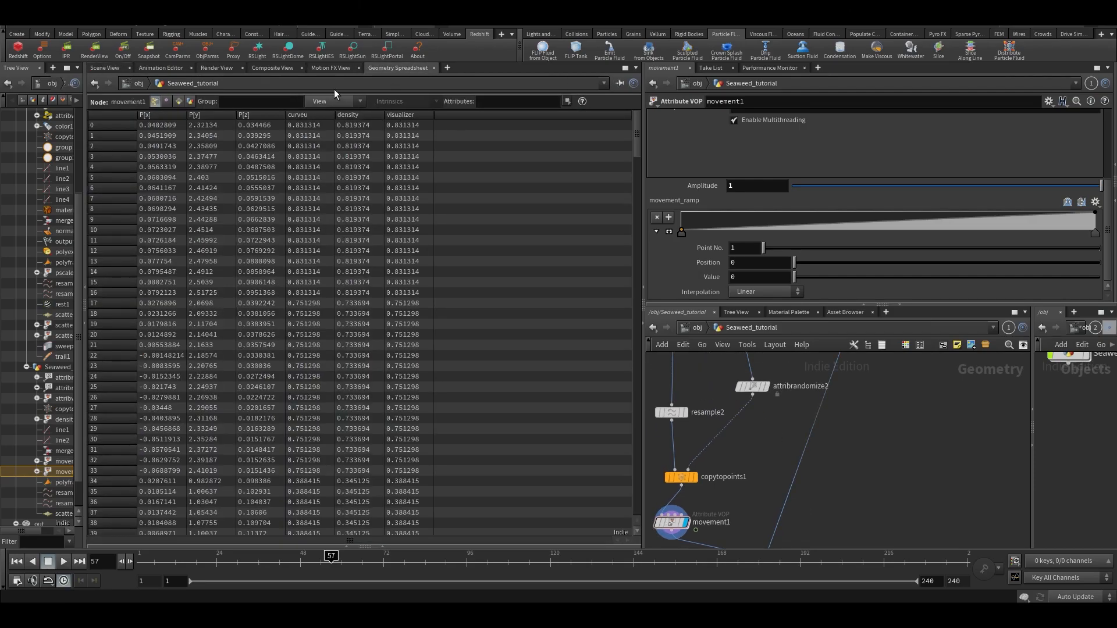
pyautogui.click(309, 116)
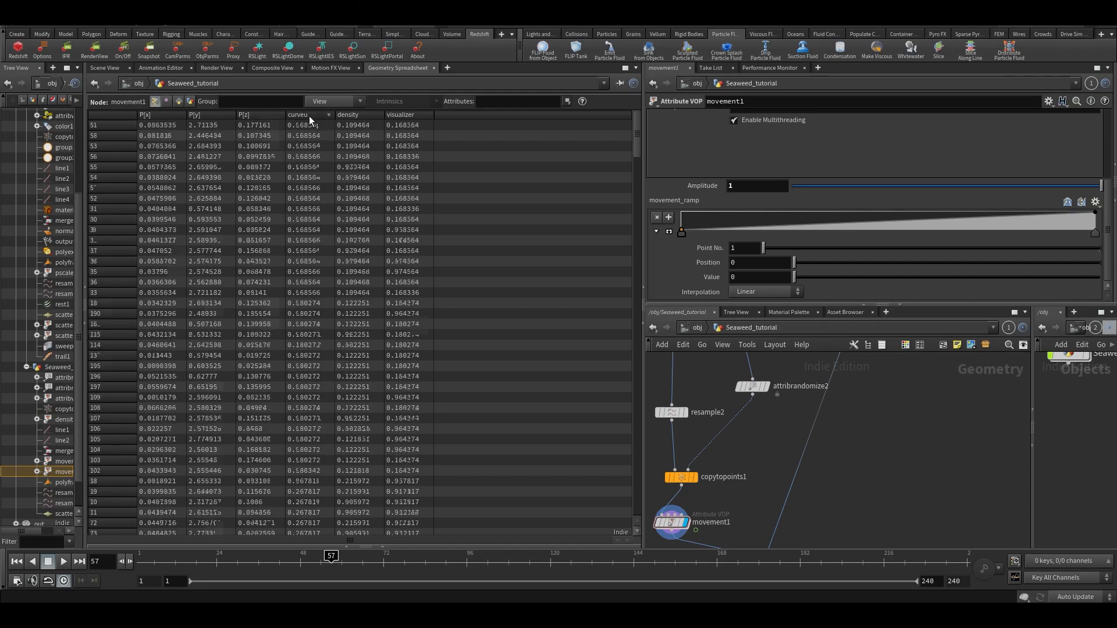
pyautogui.moveTo(636, 125); pyautogui.dragTo(647, 96)
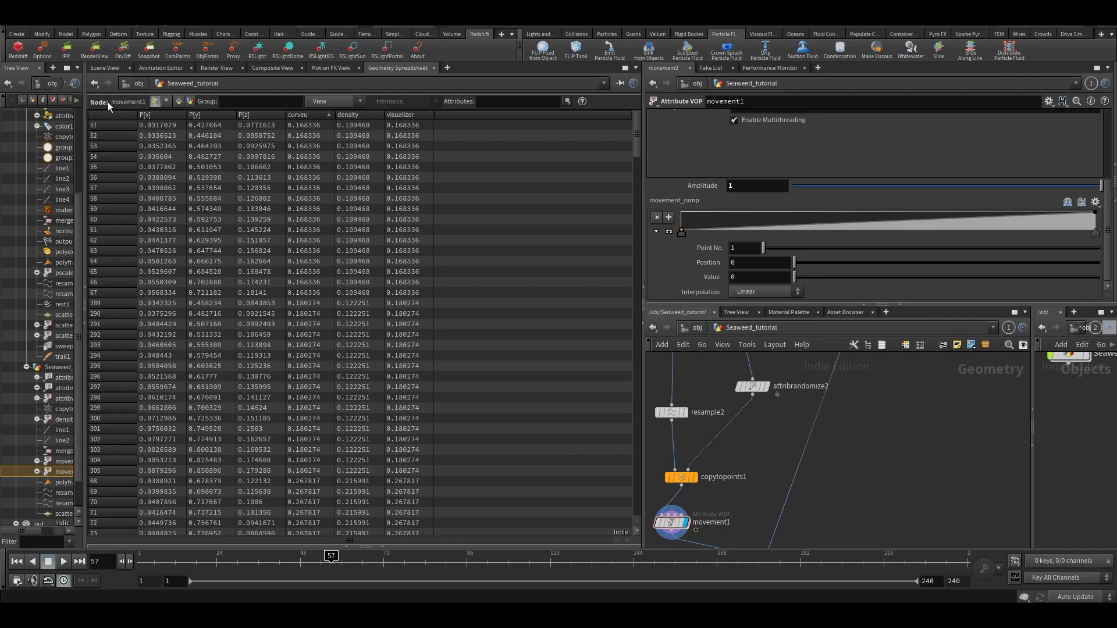
pyautogui.click(103, 68)
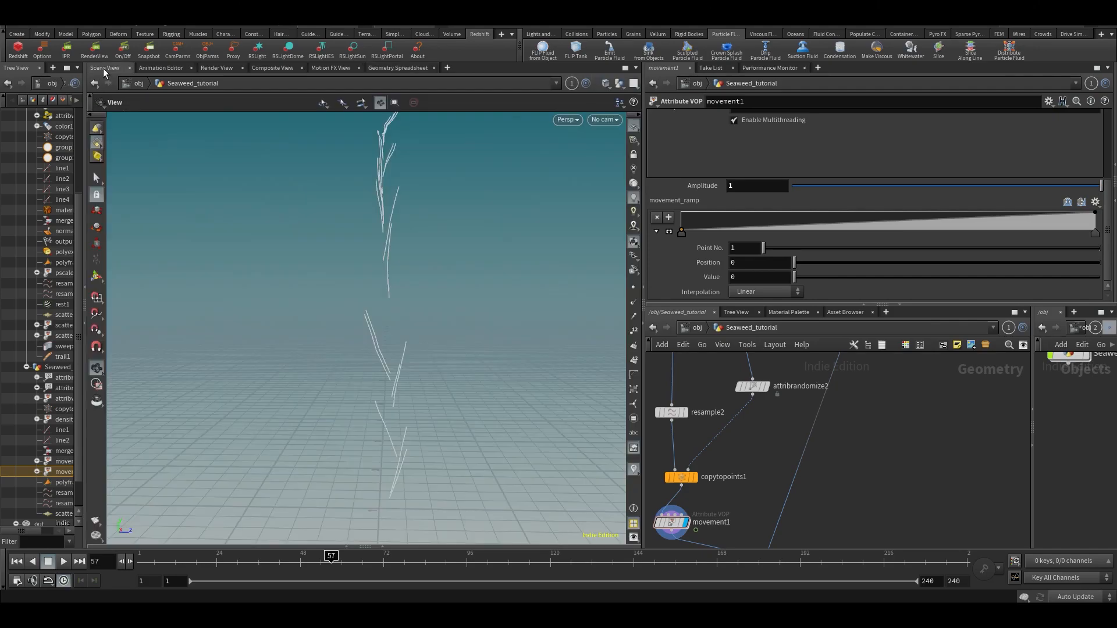
# Select and display attribrandomize2 and examine its point attributes in the geometry spreadsheet.
pyautogui.click(760, 388)
pyautogui.click(771, 371)
pyautogui.click(372, 68)
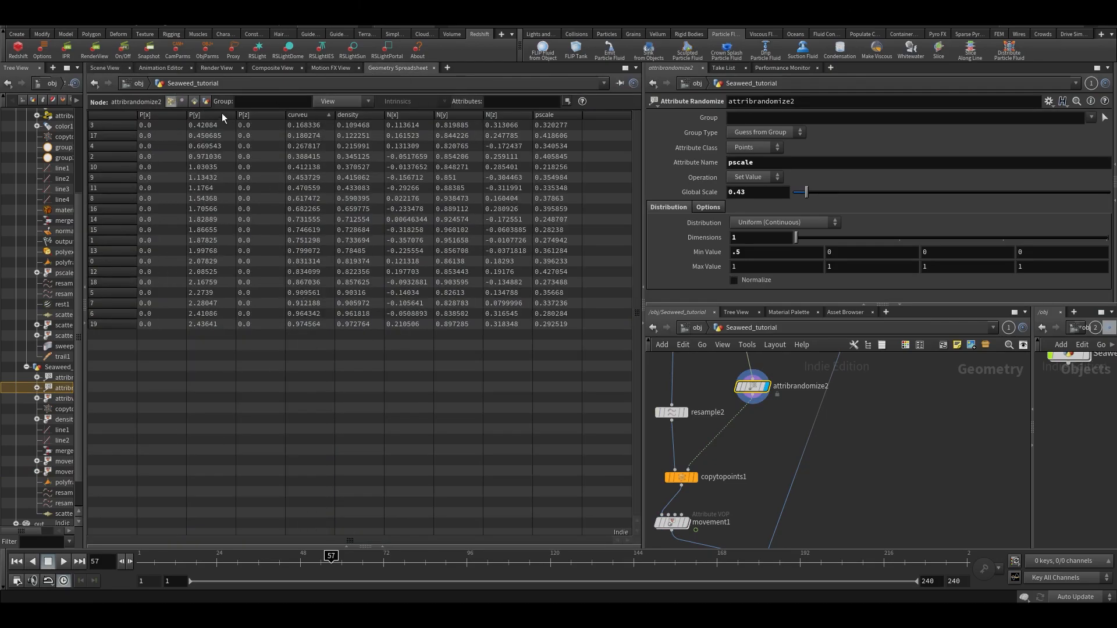
# Check the point attributes of movement1, including curveu, in the Geometry Spreadsheet and return to the Scene View.
pyautogui.click(672, 522)
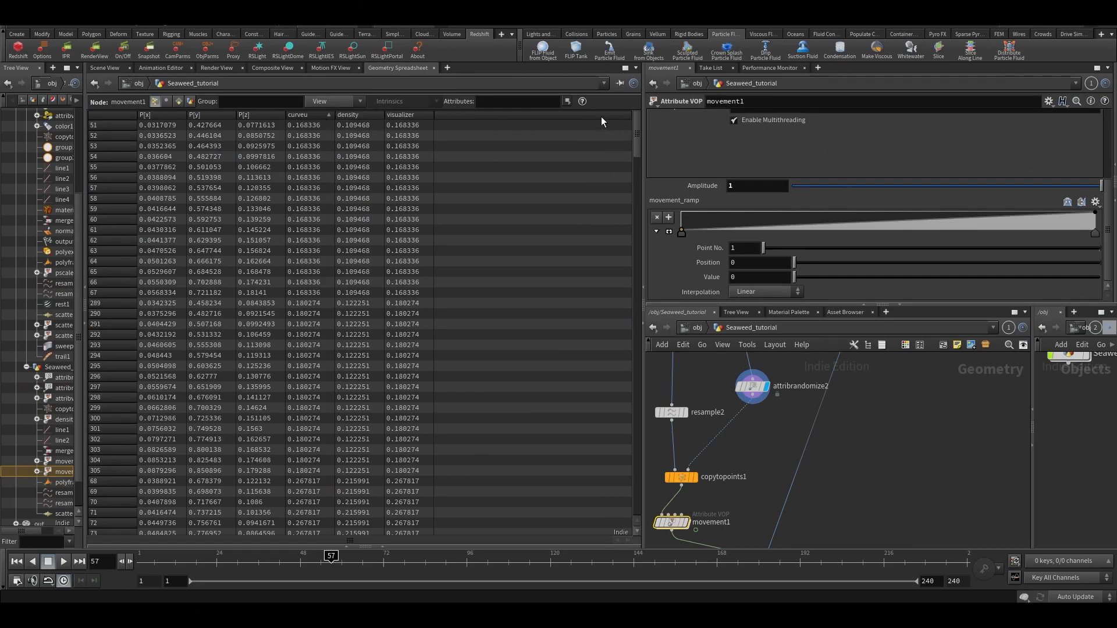
pyautogui.moveTo(636, 132); pyautogui.dragTo(661, 623)
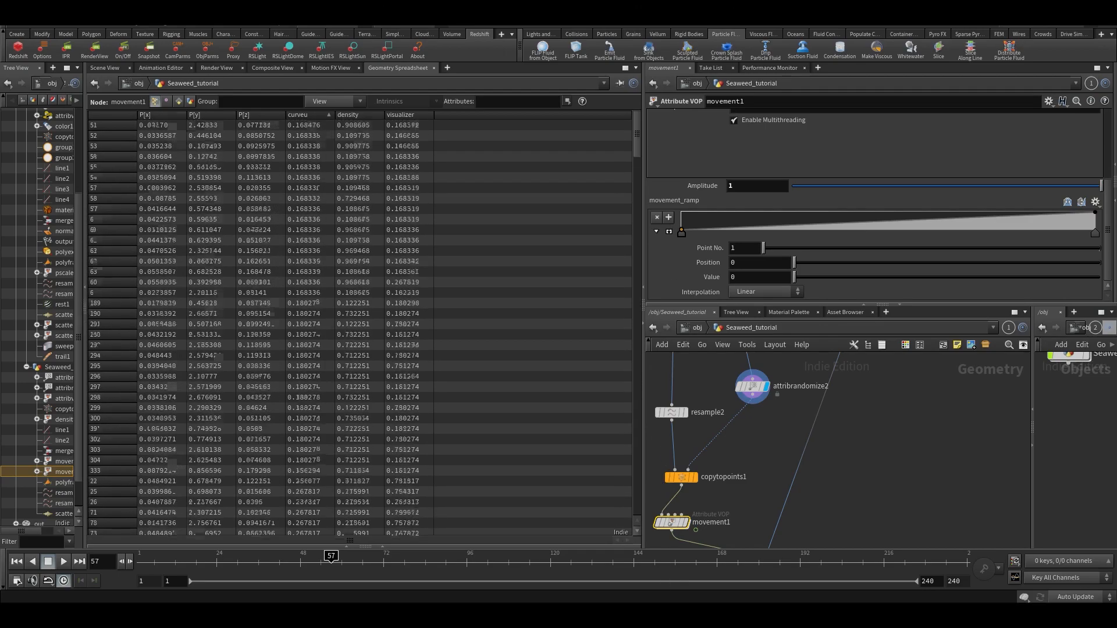
pyautogui.click(114, 66)
pyautogui.scroll(2, 725, 470)
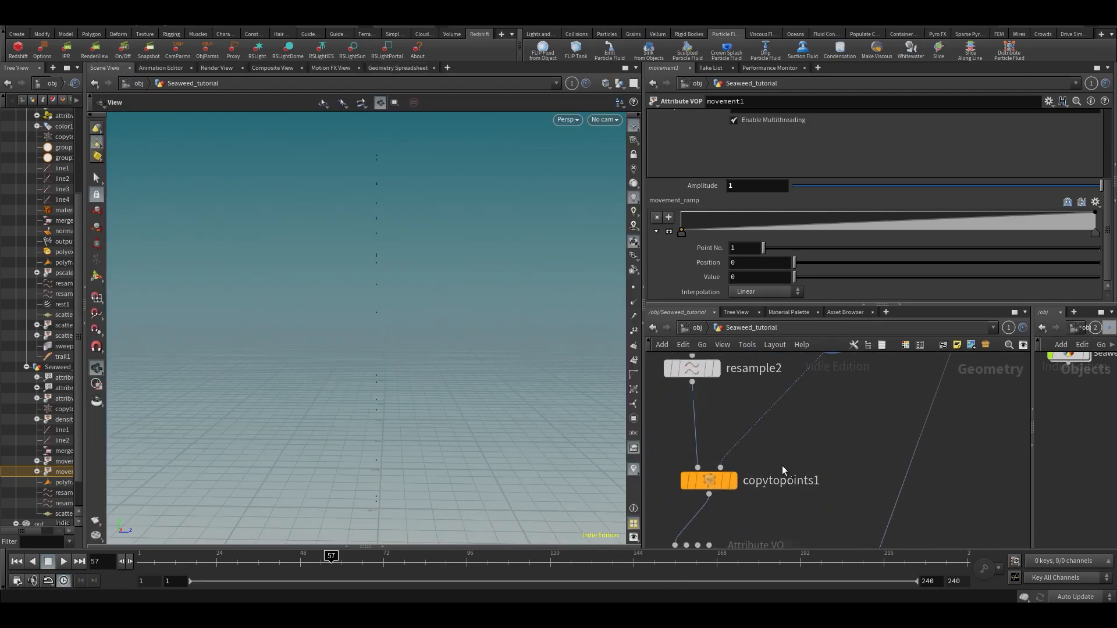
# Review the parameters of copytopoints1, attribrandomize2 and resample2 to compare the attributes they pass on.
pyautogui.click(709, 484)
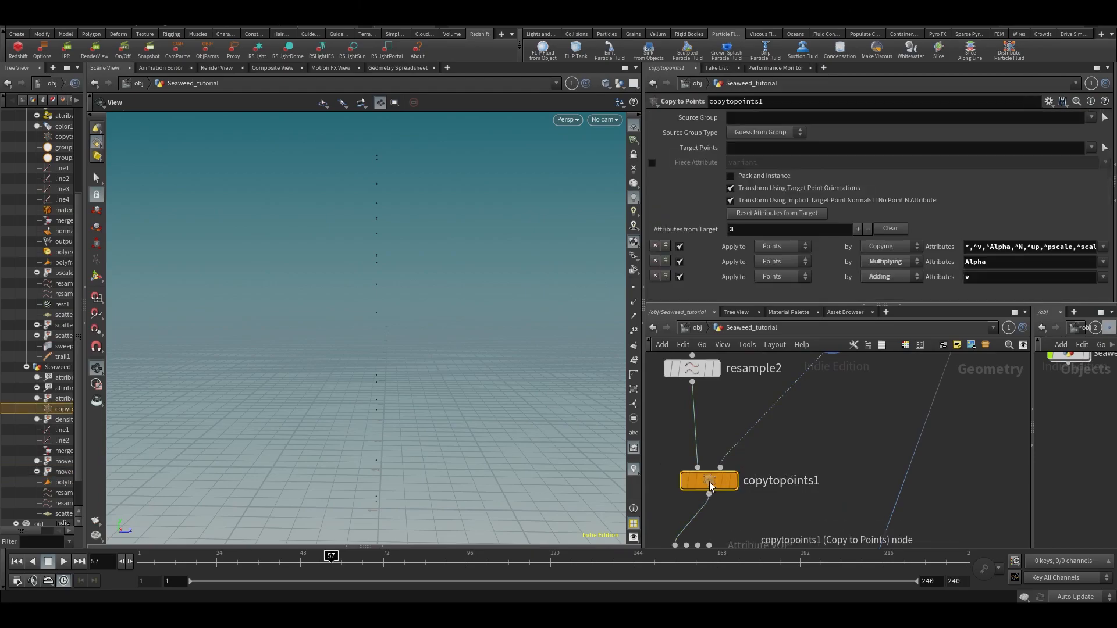
pyautogui.scroll(-3, 785, 505)
pyautogui.moveTo(806, 422); pyautogui.dragTo(773, 464, button='middle')
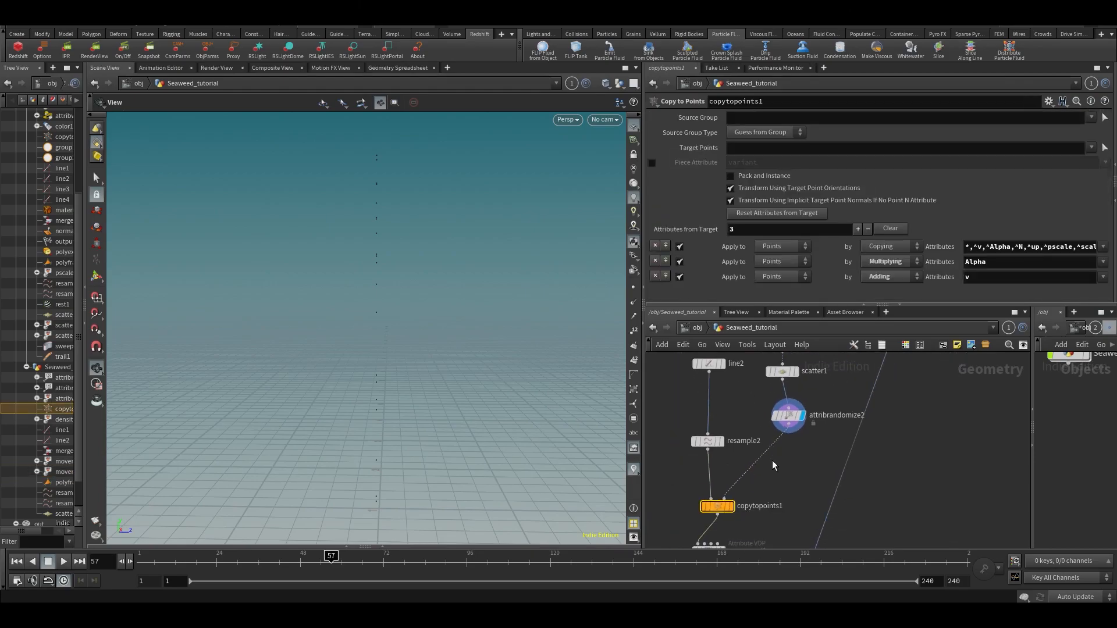
pyautogui.moveTo(790, 421); pyautogui.dragTo(785, 423)
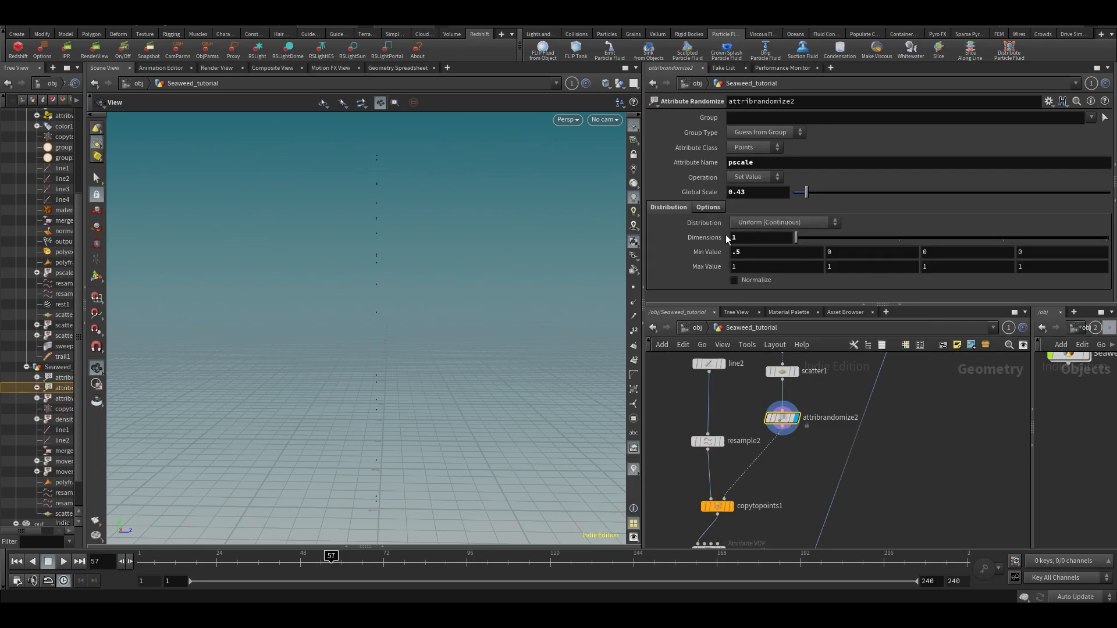
pyautogui.moveTo(787, 483); pyautogui.dragTo(790, 450, button='middle')
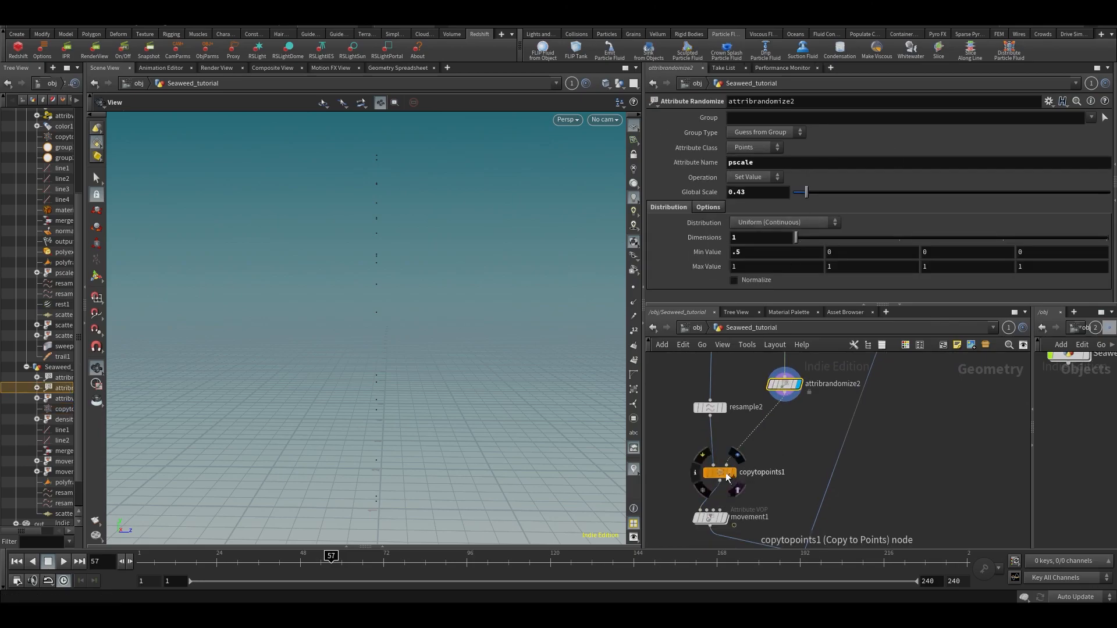
pyautogui.click(724, 475)
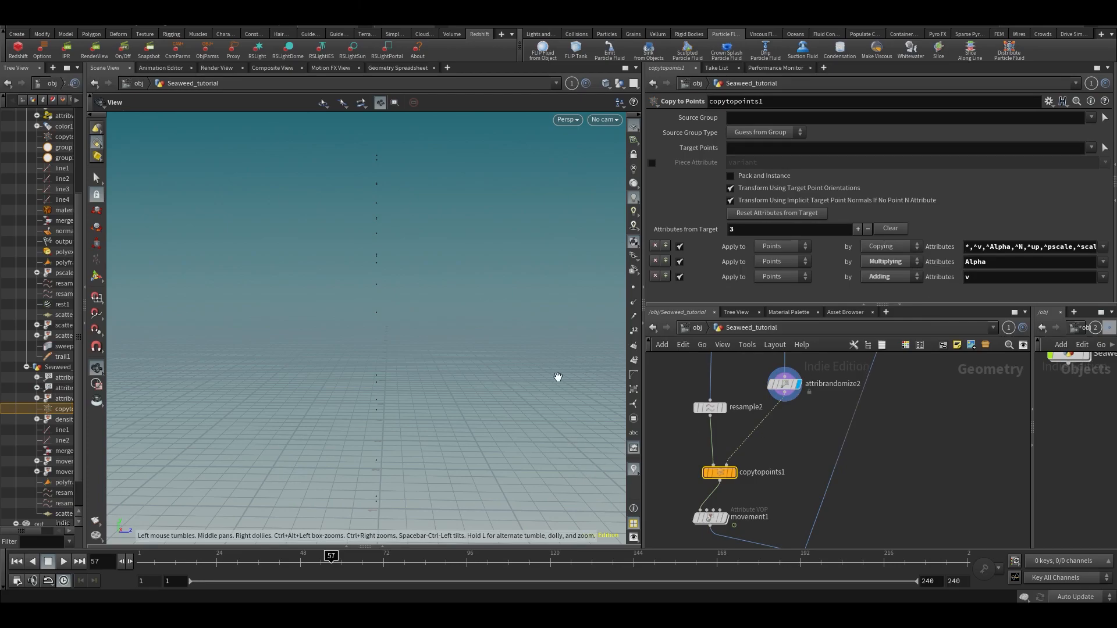
pyautogui.click(710, 407)
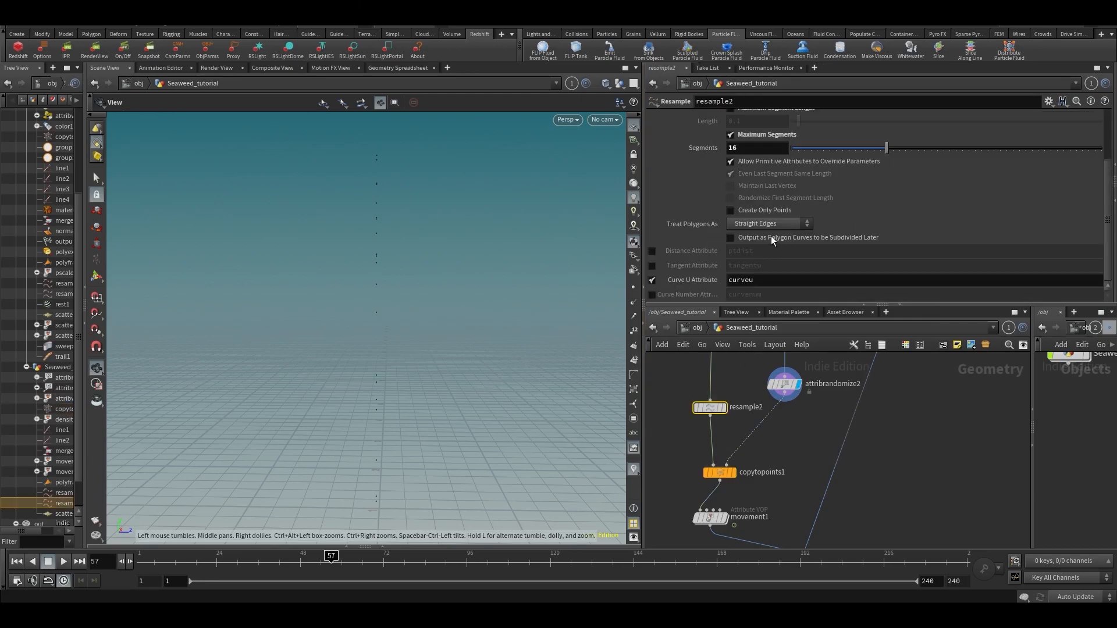
pyautogui.click(721, 473)
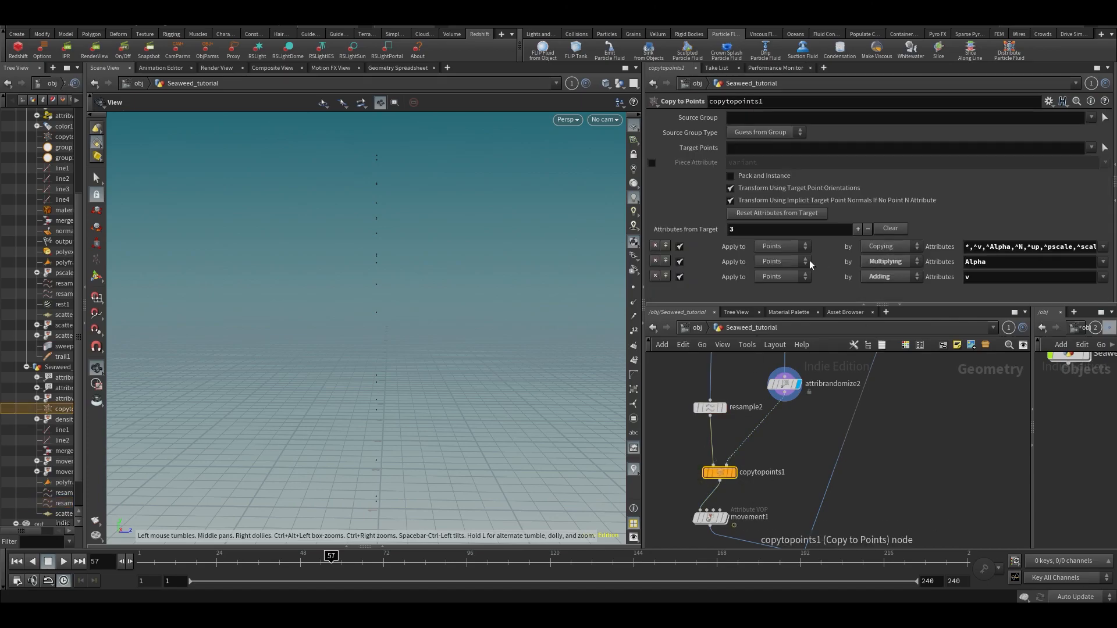
# Exclude curveu from the attributes copytopoints1 copies from the target points by adding ^curveu after the asterisk.
pyautogui.moveTo(642, 285); pyautogui.dragTo(374, 300)
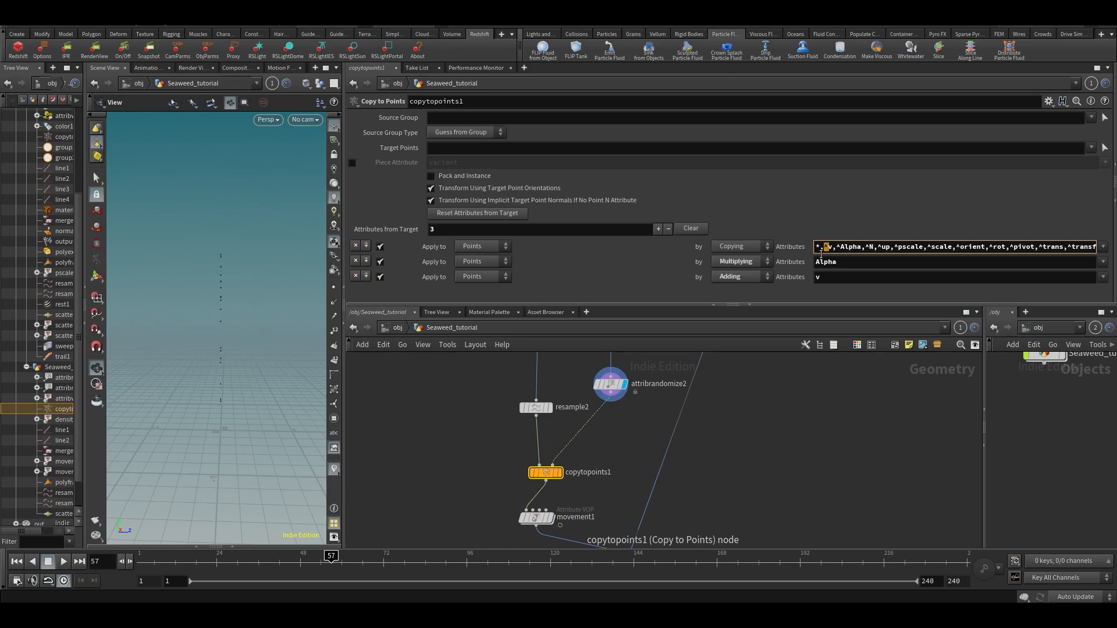
pyautogui.moveTo(831, 250)
pyautogui.mouseDown()
pyautogui.moveTo(1099, 244)
pyautogui.moveTo(1110, 233)
pyautogui.moveTo(833, 243)
pyautogui.mouseUp()
pyautogui.write(',')
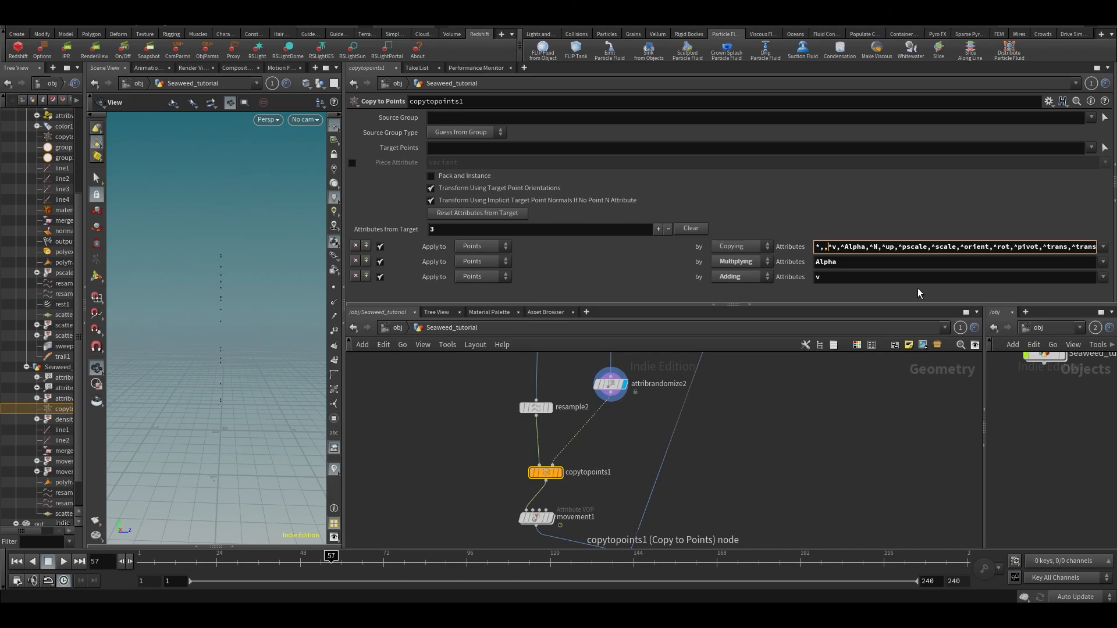
pyautogui.write('^')
pyautogui.write('curveu')
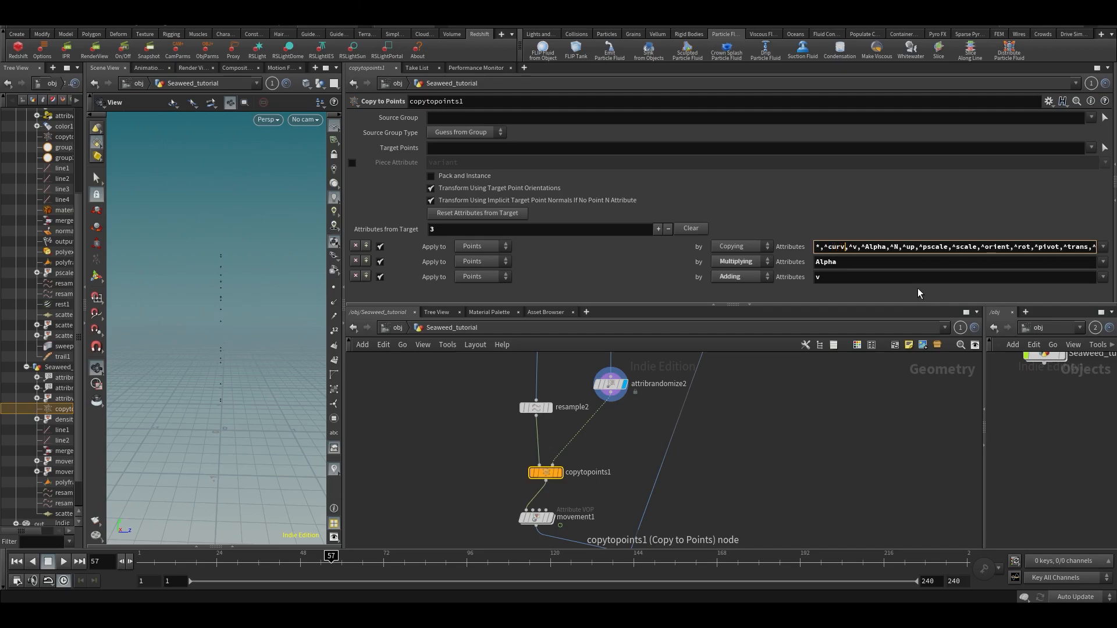
pyautogui.press('Return')
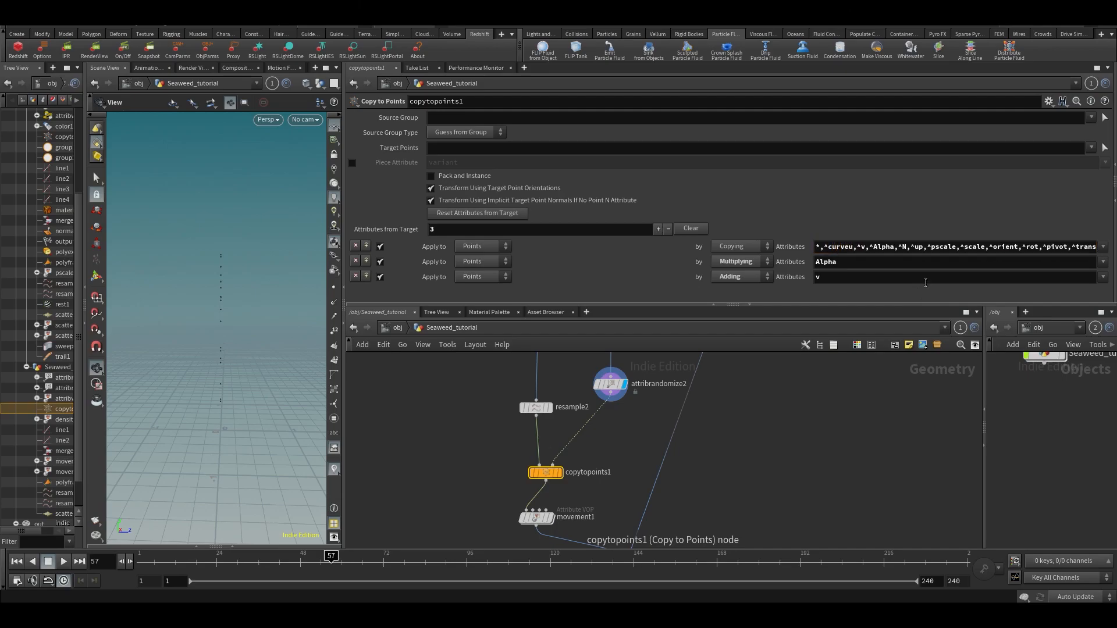
# Display the movement1 output and play its animation in a widened viewport.
pyautogui.click(555, 504)
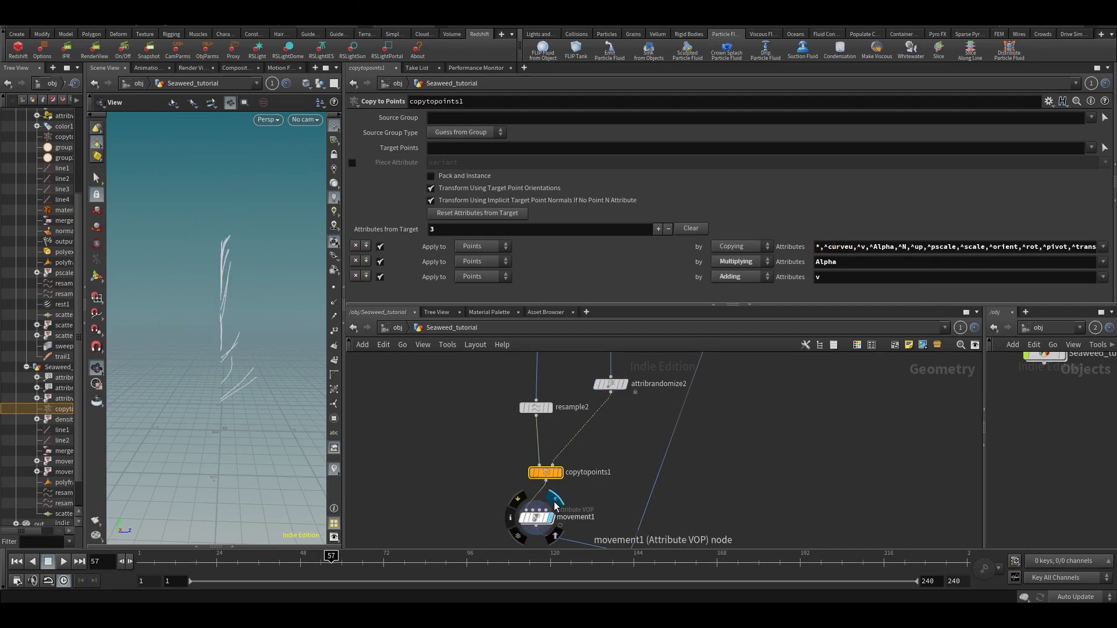
pyautogui.moveTo(598, 489); pyautogui.dragTo(599, 480, button='middle')
pyautogui.scroll(-3, 599, 480)
pyautogui.moveTo(695, 504); pyautogui.dragTo(690, 467, button='middle')
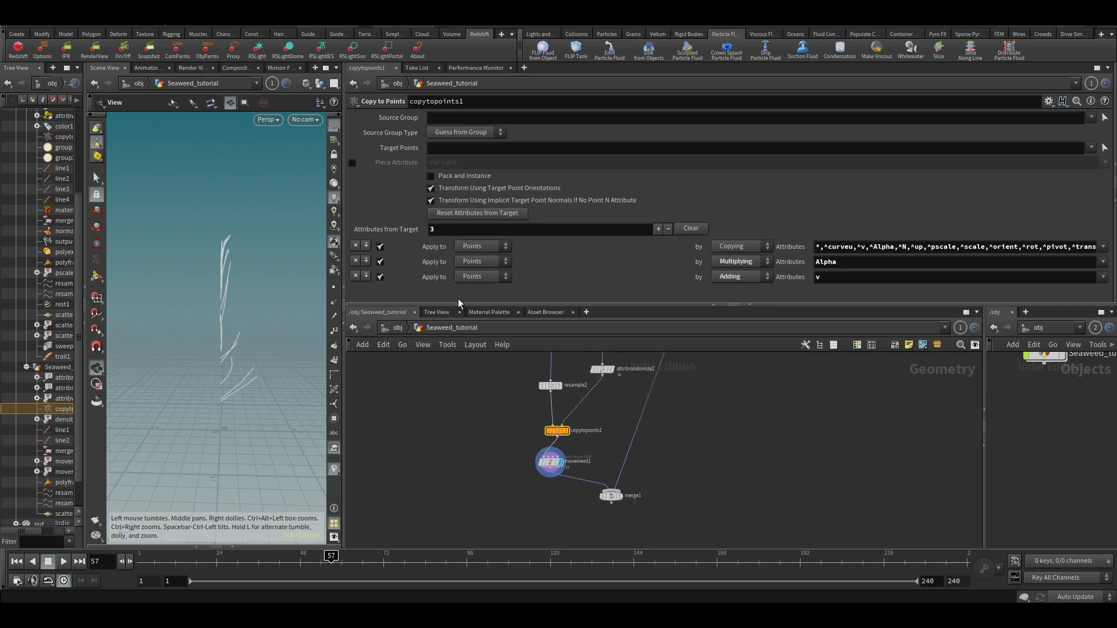
pyautogui.moveTo(343, 416); pyautogui.dragTo(669, 432)
pyautogui.scroll(-4, 437, 367)
pyautogui.moveTo(426, 359); pyautogui.dragTo(404, 356, button='middle')
pyautogui.press('Up')
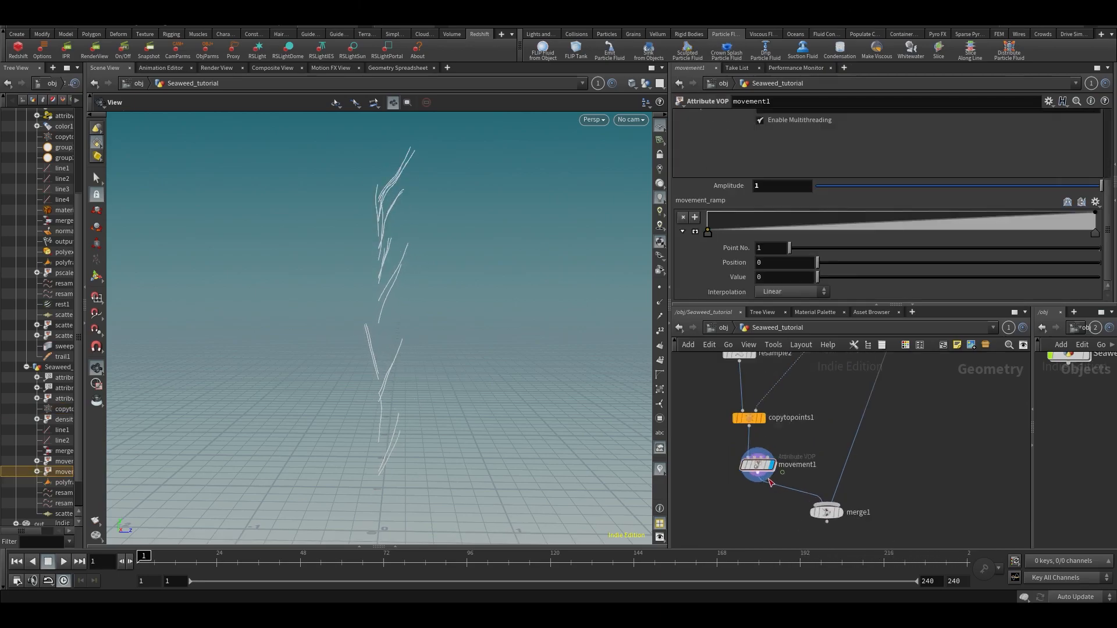
# Inside movement1, promote the frequency, roughness and noise type inputs of turbnoise1 to node parameters.
pyautogui.doubleClick(756, 465)
pyautogui.scroll(5, 846, 438)
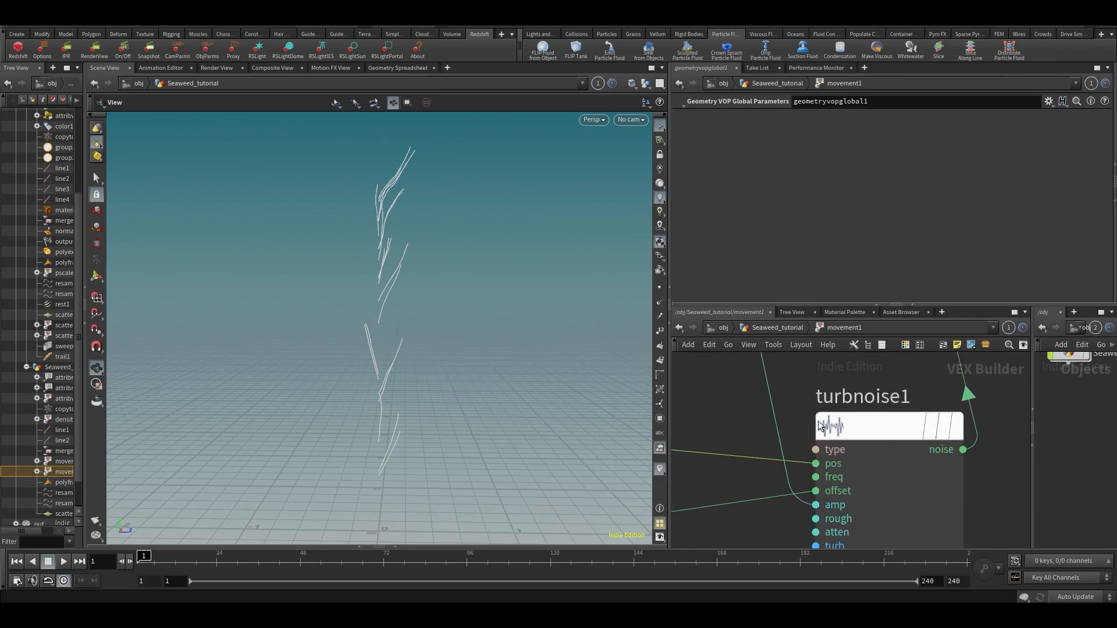
pyautogui.middleClick(816, 477)
pyautogui.click(841, 395)
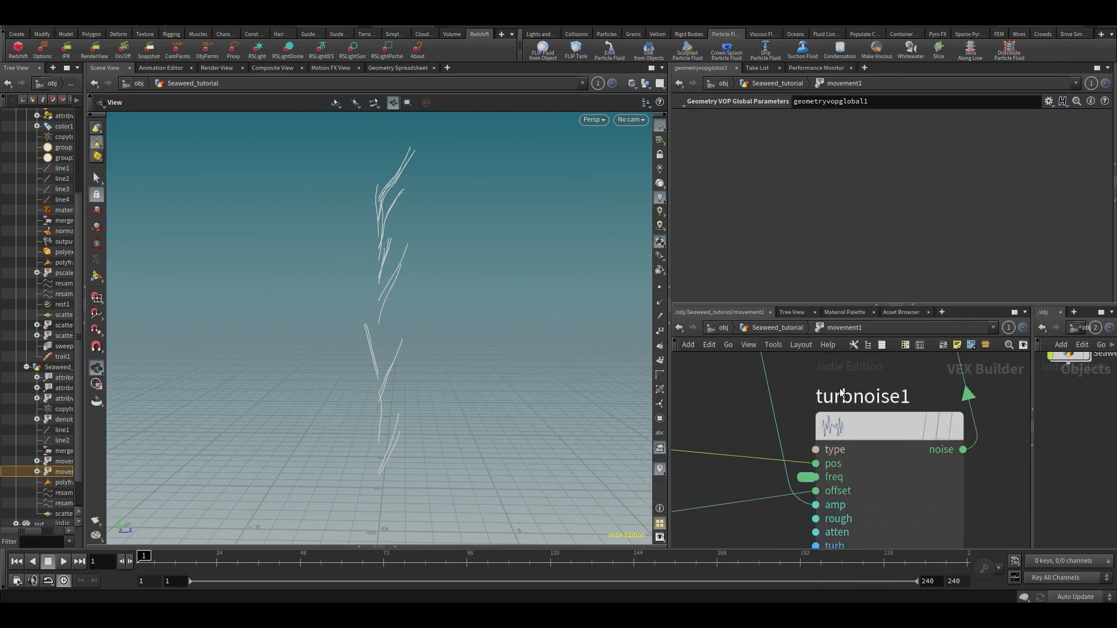
pyautogui.moveTo(779, 501); pyautogui.dragTo(772, 448, button='middle')
pyautogui.middleClick(810, 465)
pyautogui.click(829, 395)
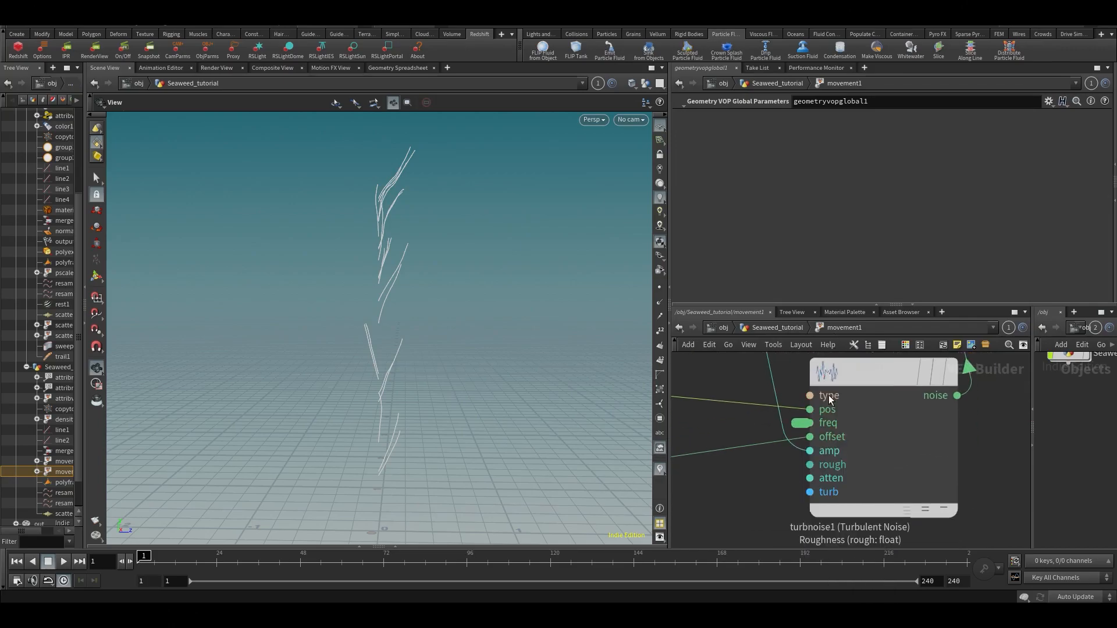
pyautogui.scroll(-3, 780, 470)
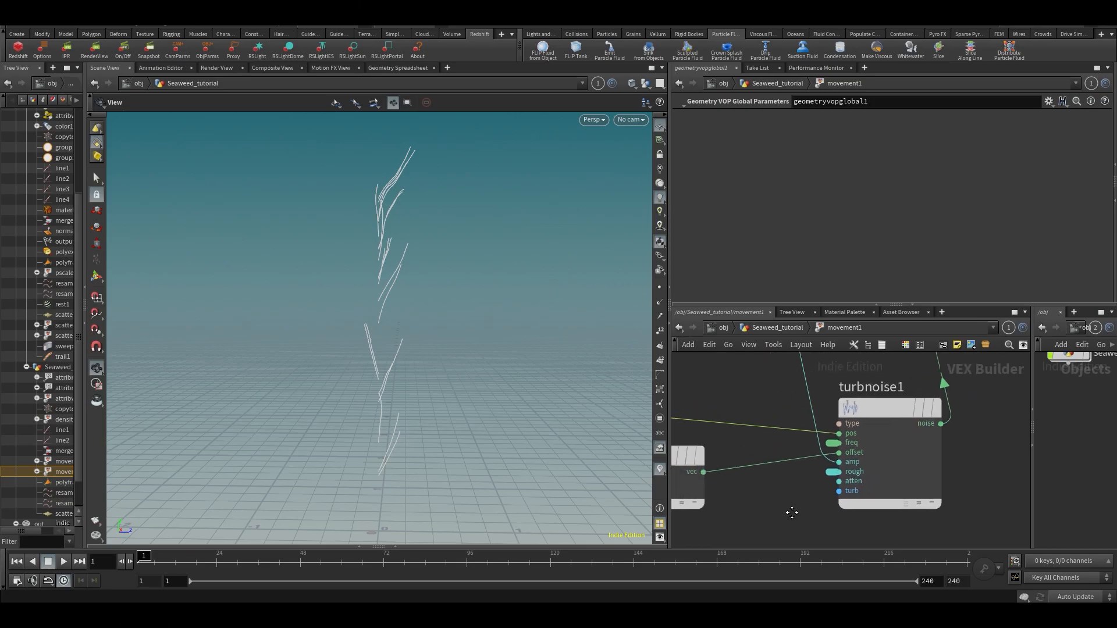
pyautogui.scroll(-2, 791, 513)
pyautogui.middleClick(825, 436)
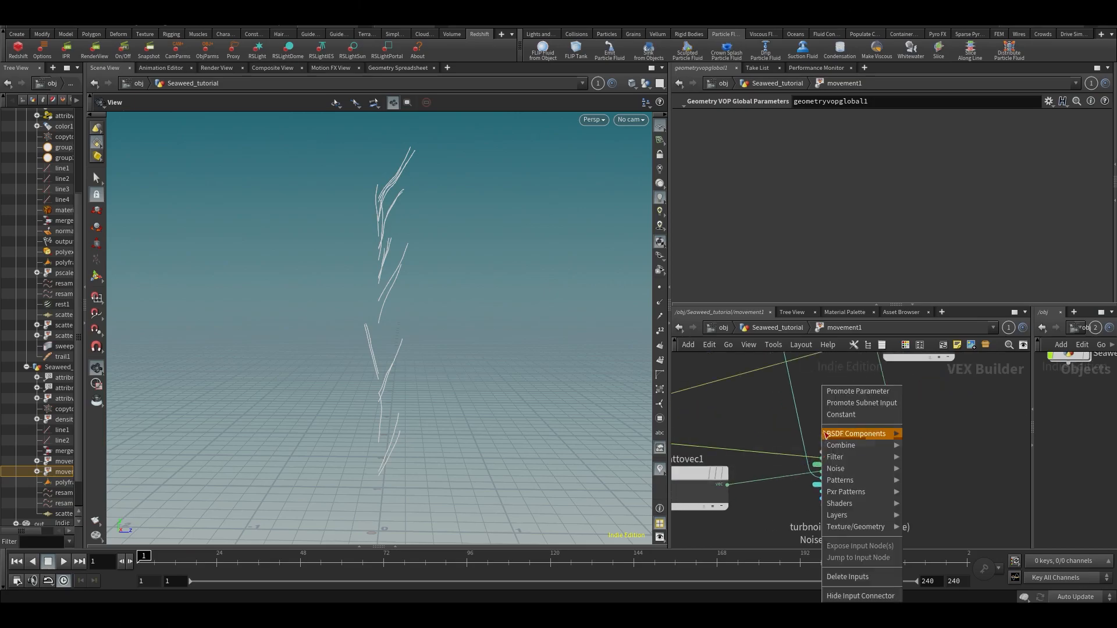
pyautogui.click(835, 392)
# Set movement1's Frequency to 4.6 on all three axes and its Roughness to 0.086.
pyautogui.press('u')
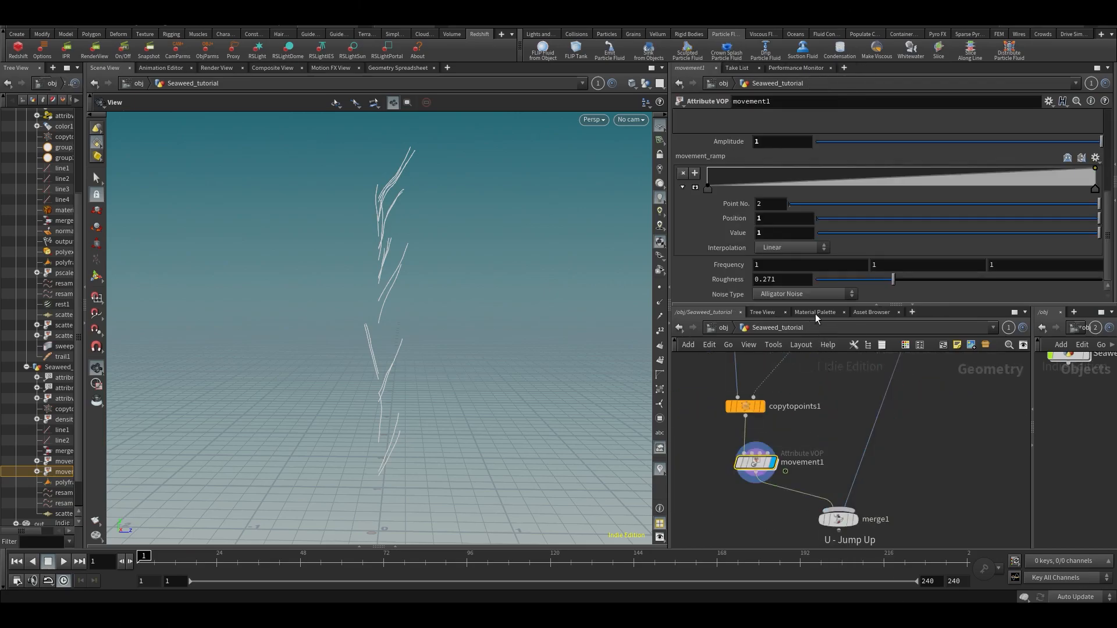
pyautogui.moveTo(765, 260); pyautogui.dragTo(933, 289, button='middle')
pyautogui.scroll(1, 919, 274)
pyautogui.scroll(-1, 872, 288)
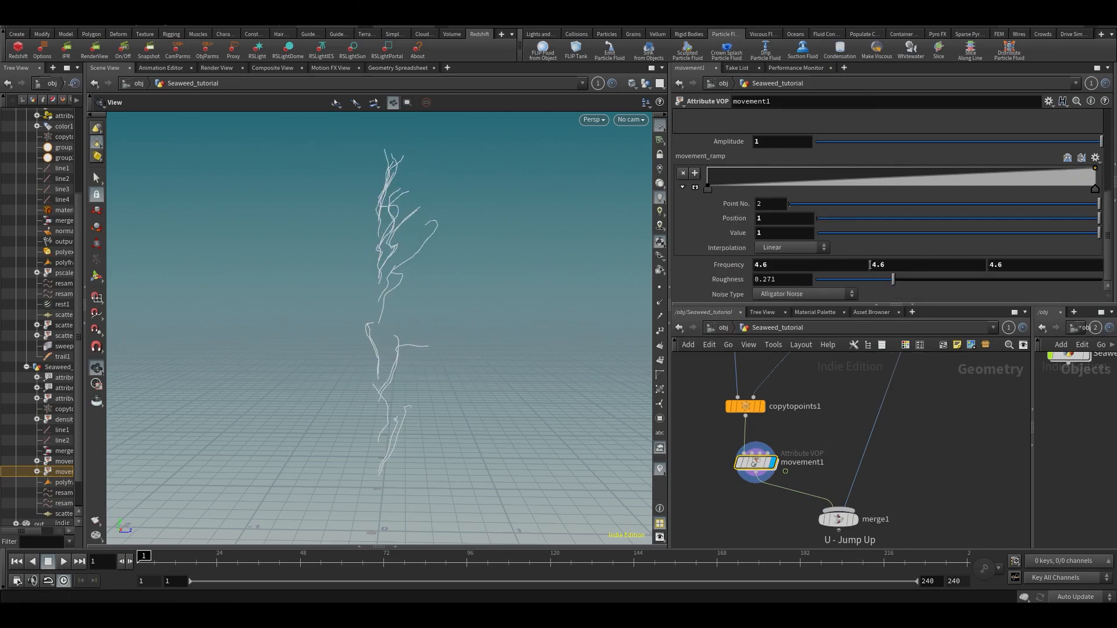
pyautogui.moveTo(865, 279); pyautogui.dragTo(837, 284)
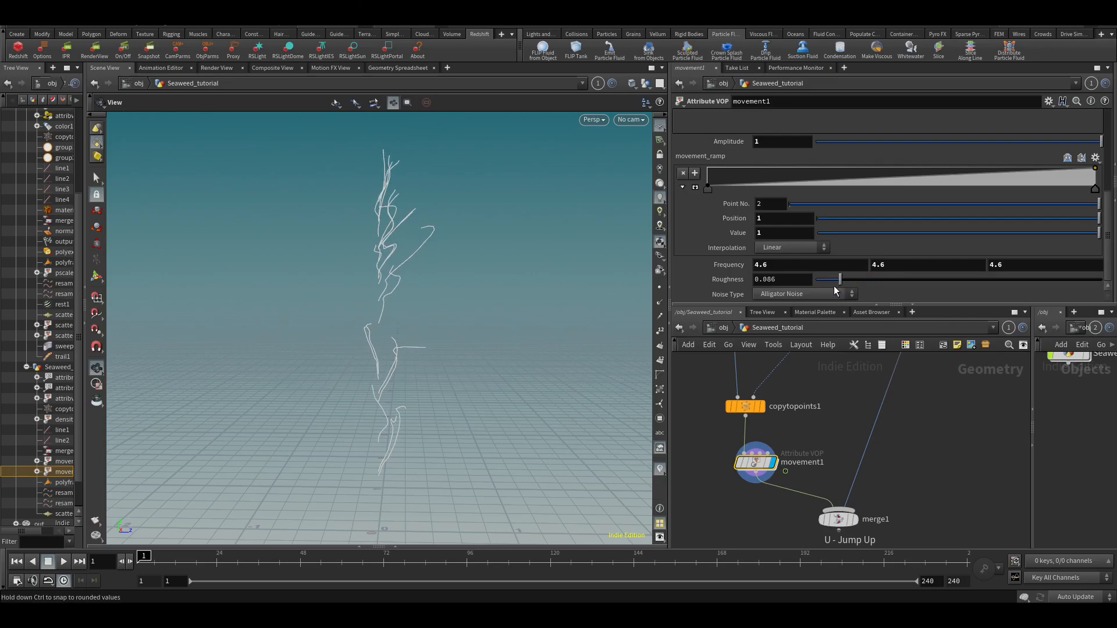
# Try Perlin Noise on movement1 and set its Noise Type to Simplex Noise.
pyautogui.click(768, 294)
pyautogui.click(770, 307)
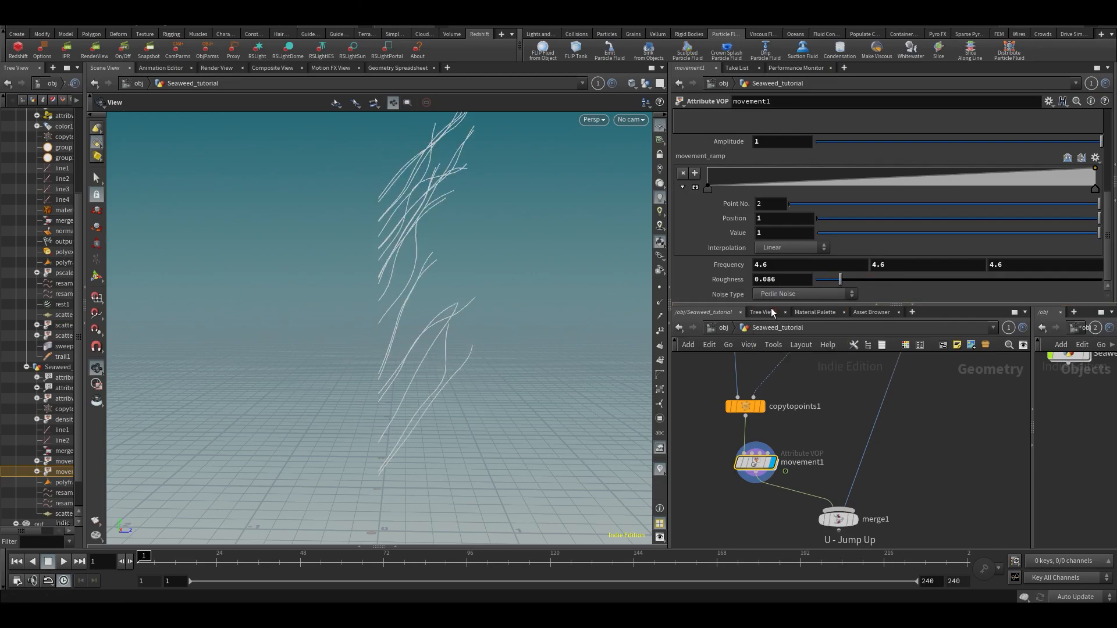
pyautogui.click(807, 295)
pyautogui.click(792, 353)
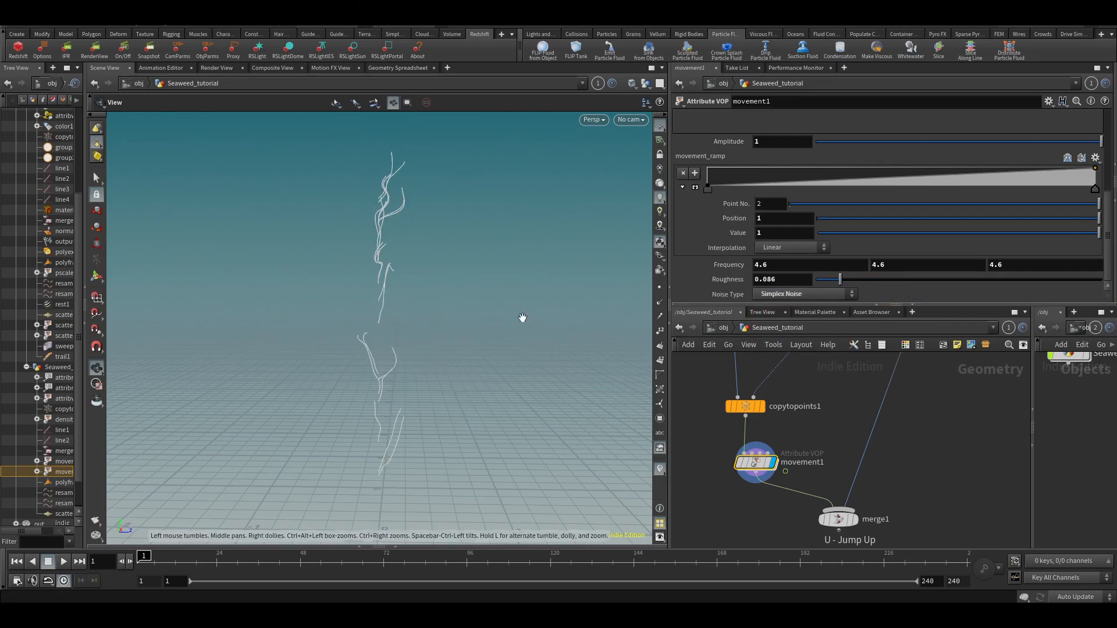
# Play the animation to check the branch movement and stop it around frame 98.
pyautogui.press('Up')
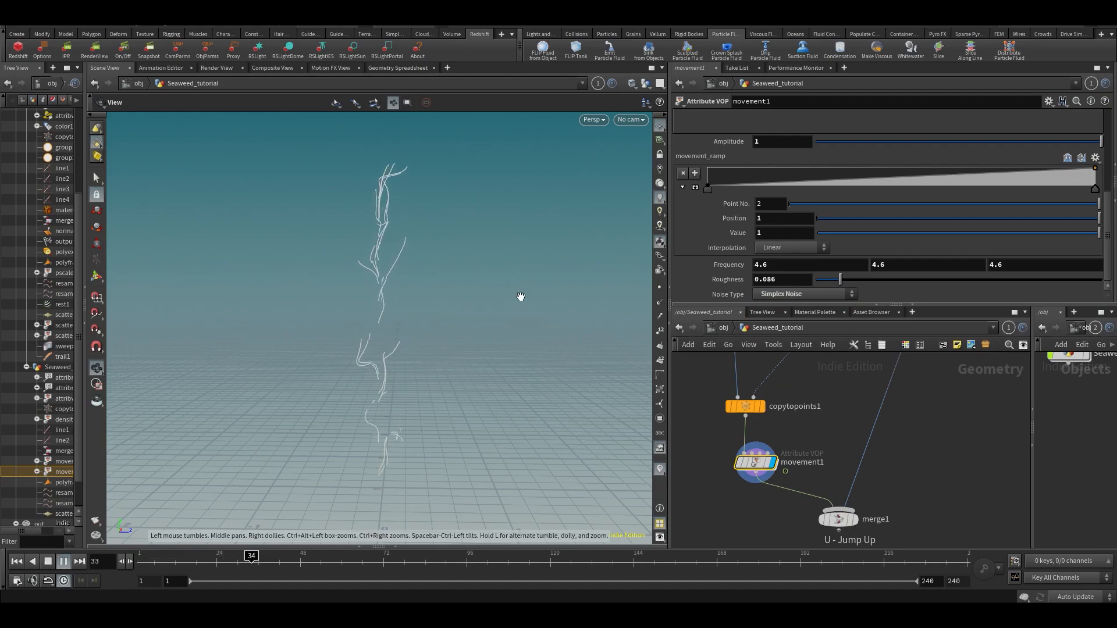
pyautogui.moveTo(931, 364); pyautogui.dragTo(795, 535, button='middle')
pyautogui.moveTo(849, 423); pyautogui.dragTo(830, 543, button='middle')
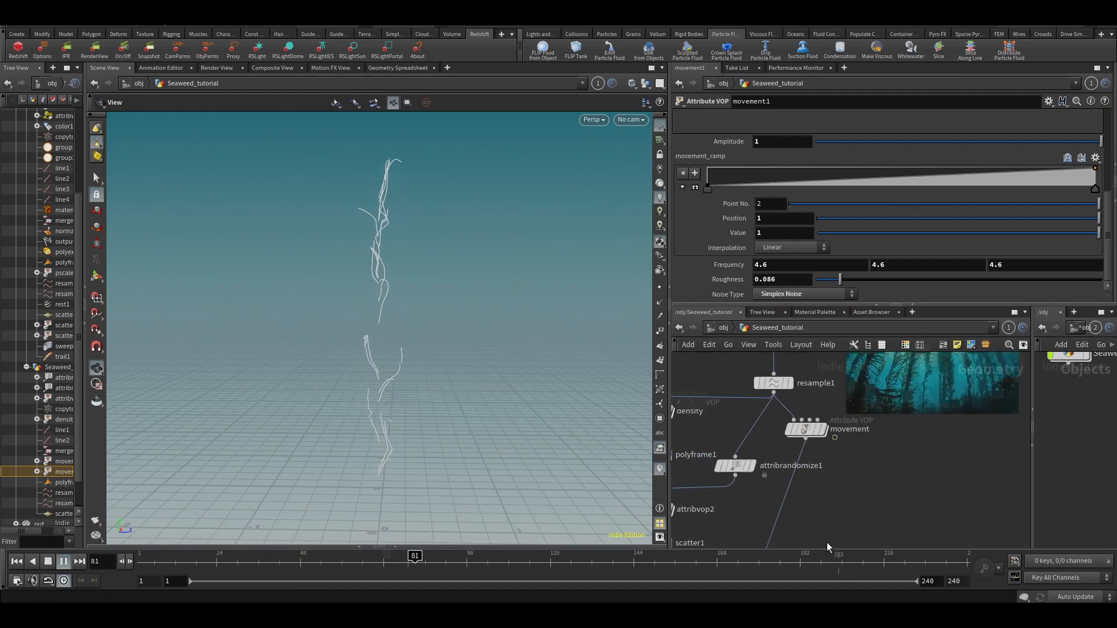
pyautogui.click(474, 562)
# Inside the movement node of the main stem, promote the noise type input of turbnoise1 to a parameter.
pyautogui.moveTo(870, 450); pyautogui.dragTo(867, 535, button='middle')
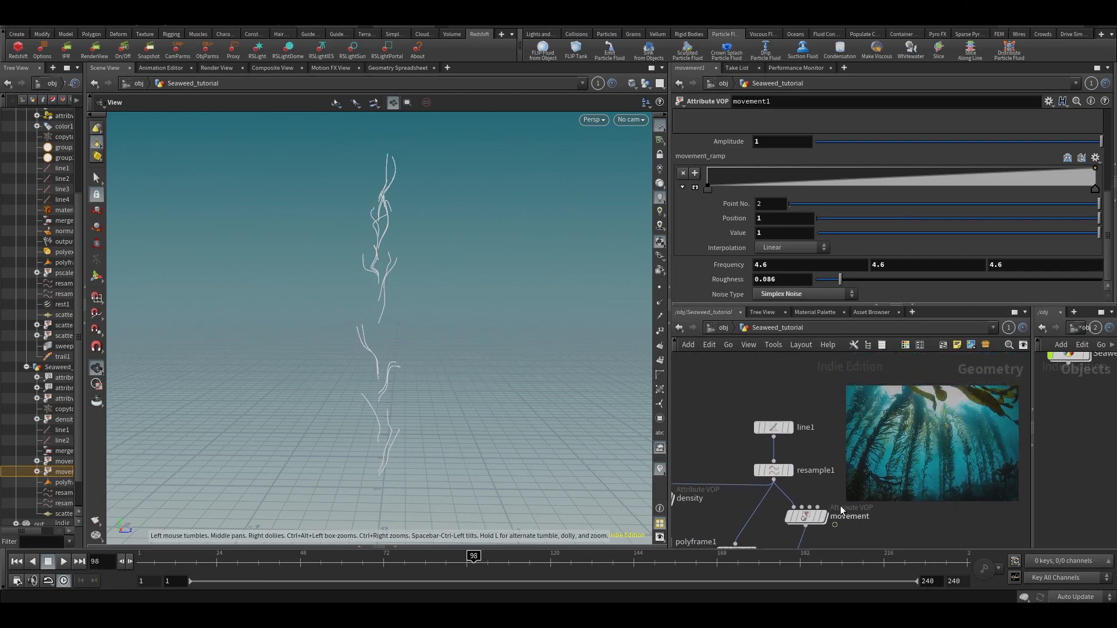
pyautogui.doubleClick(806, 516)
pyautogui.scroll(2, 822, 436)
pyautogui.moveTo(822, 495); pyautogui.dragTo(834, 431, button='middle')
pyautogui.scroll(-3, 833, 431)
pyautogui.moveTo(866, 540); pyautogui.dragTo(860, 452, button='middle')
pyautogui.scroll(1, 873, 466)
pyautogui.moveTo(896, 494); pyautogui.dragTo(751, 495, button='middle')
pyautogui.scroll(3, 813, 427)
pyautogui.rightClick(790, 409)
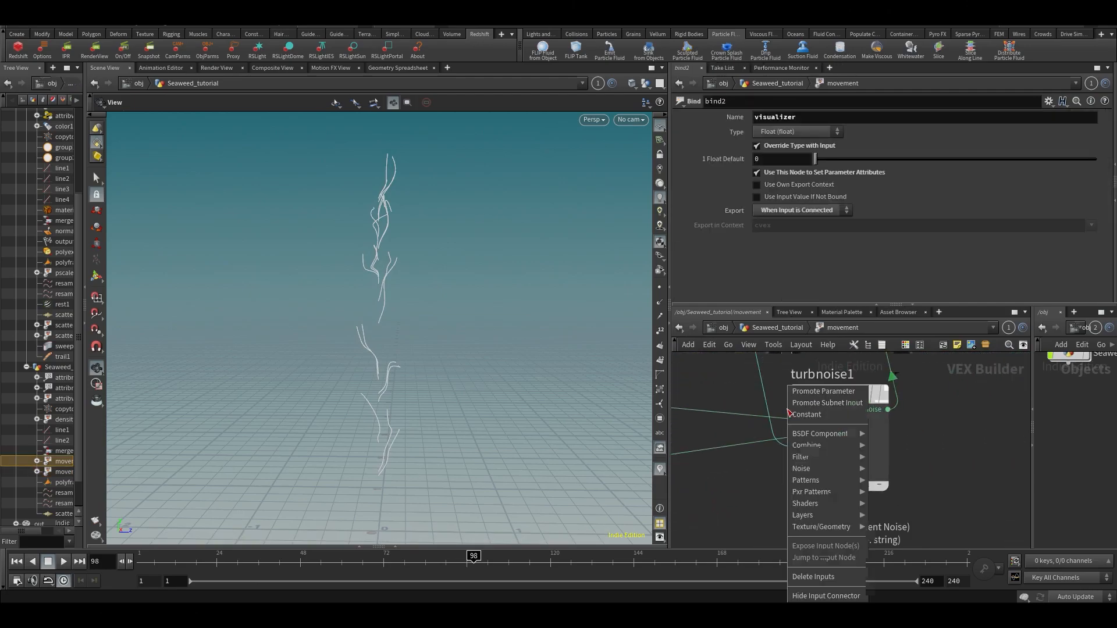
pyautogui.click(818, 391)
# Promote the frequency and roughness inputs of the stem's turbnoise1 to parameters.
pyautogui.scroll(1, 781, 424)
pyautogui.rightClick(788, 429)
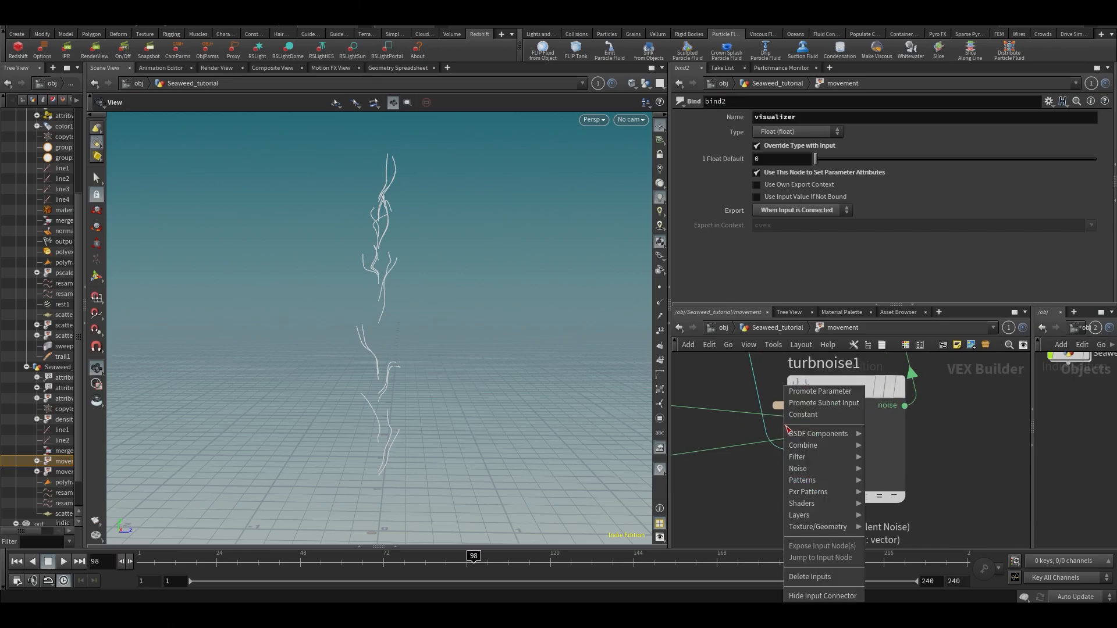
pyautogui.click(740, 421)
pyautogui.rightClick(788, 429)
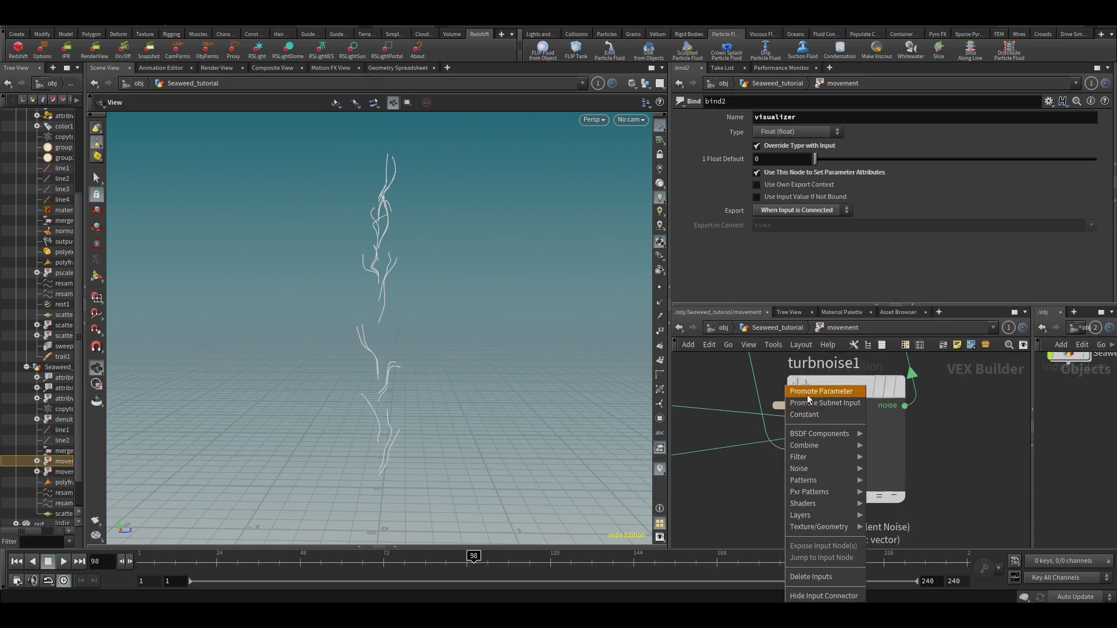
pyautogui.click(818, 402)
pyautogui.rightClick(788, 466)
pyautogui.click(822, 387)
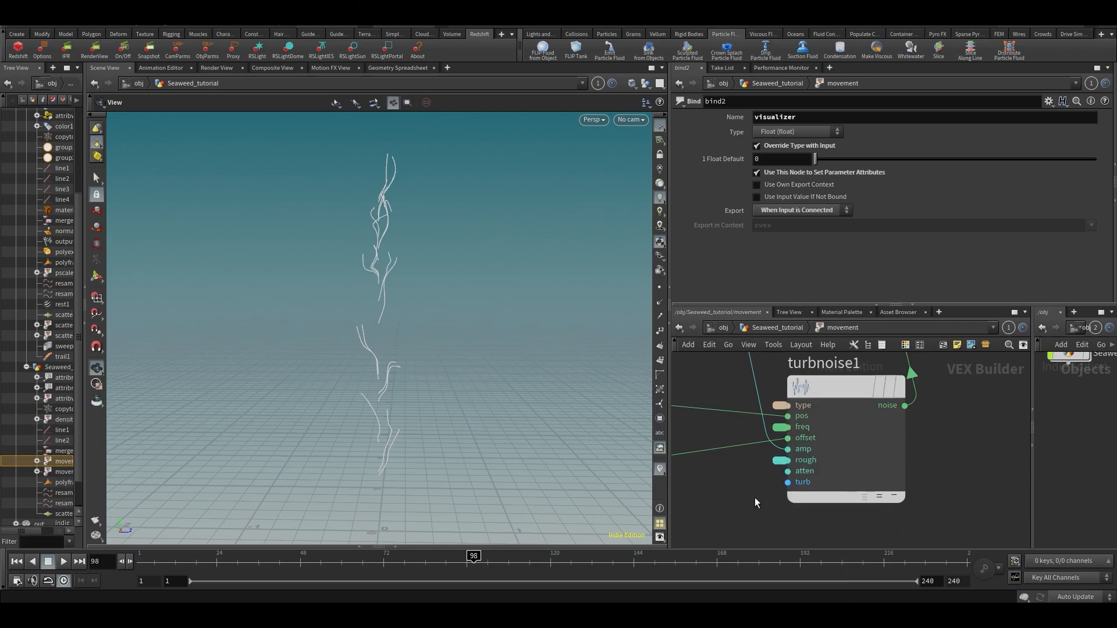
# Set the main stem's movement node to Simplex Noise with a roughness of 0.116.
pyautogui.press('u')
pyautogui.click(803, 265)
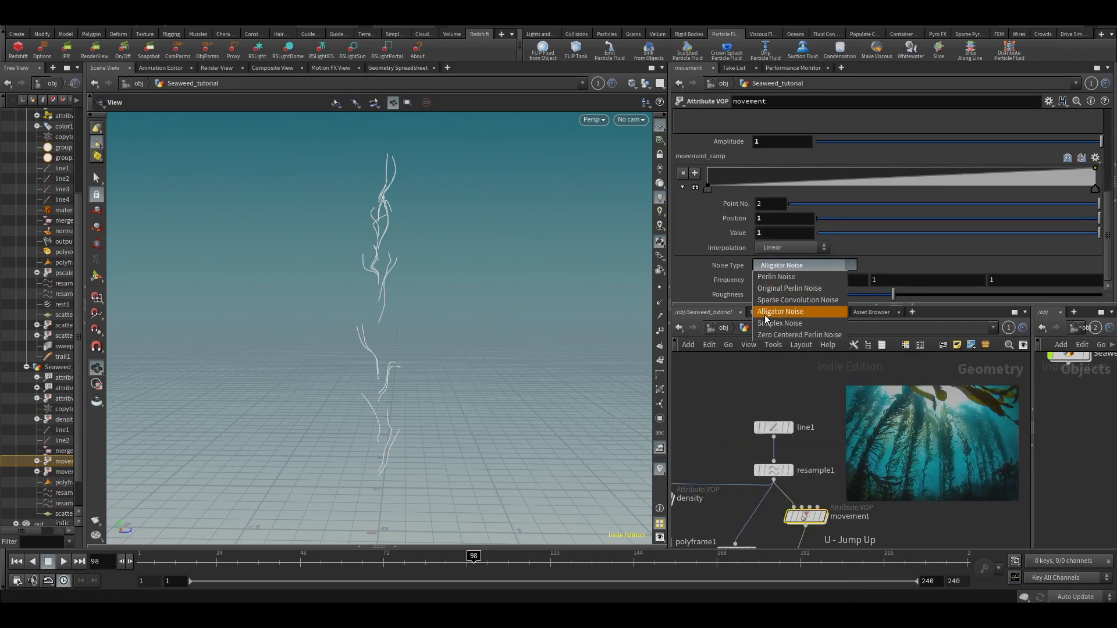
pyautogui.click(767, 323)
pyautogui.moveTo(893, 294); pyautogui.dragTo(848, 295)
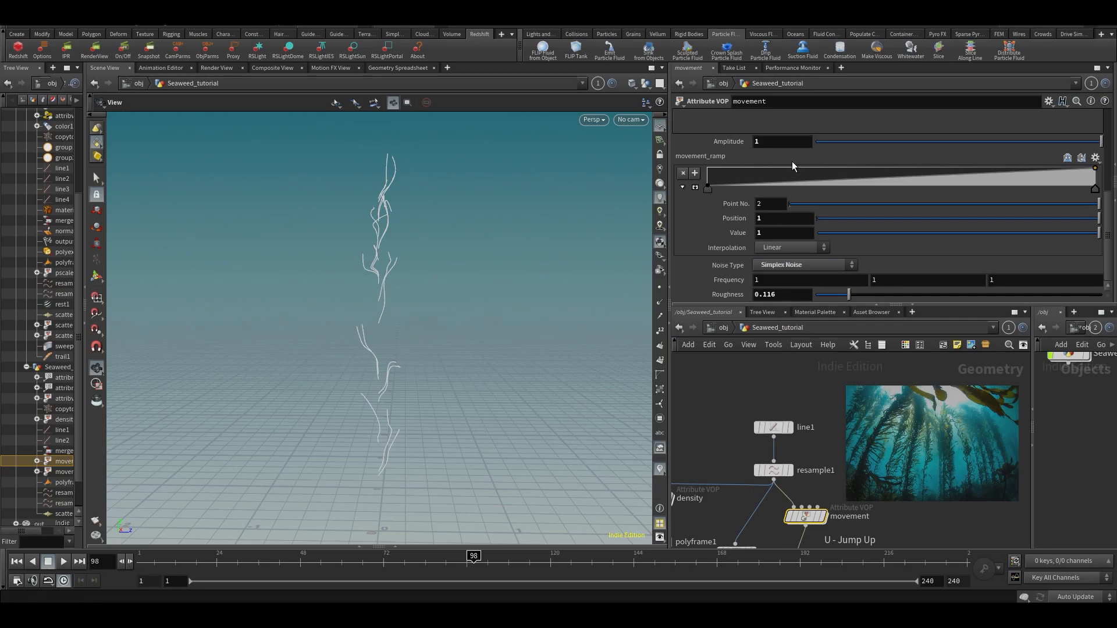
# Display the stem's movement node, play the animation and raise its Amplitude to 1.5.
pyautogui.click(821, 516)
pyautogui.press('Up')
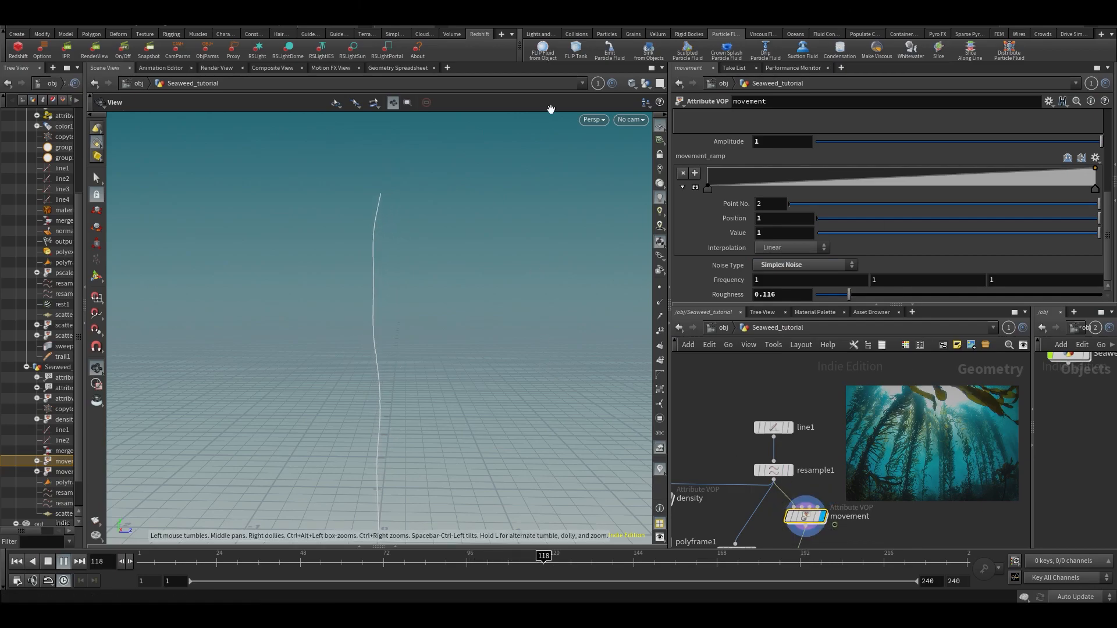
pyautogui.moveTo(717, 142); pyautogui.dragTo(751, 142, button='middle')
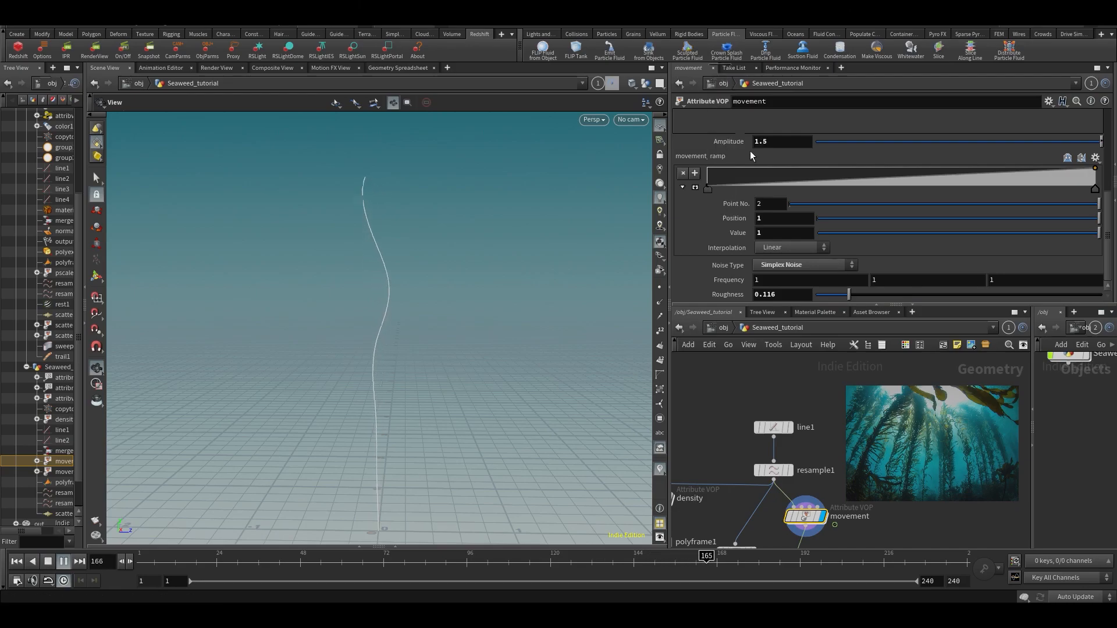
# Try Alligator Noise on the playing stem, restore Simplex Noise, and set the Amplitude to 1.6.
pyautogui.click(798, 267)
pyautogui.click(784, 311)
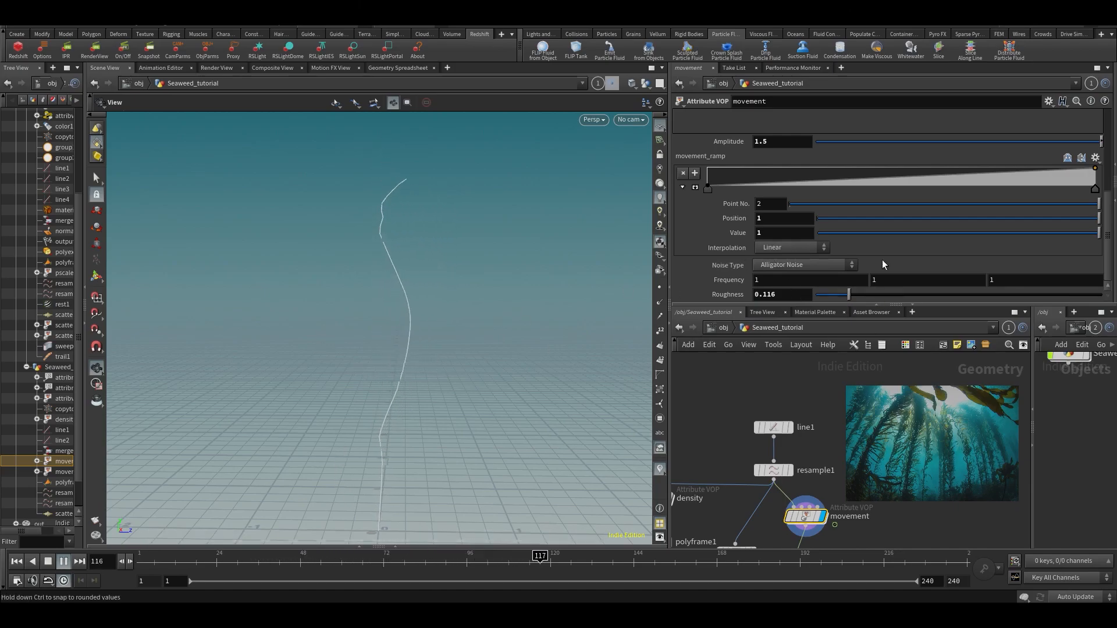
pyautogui.click(768, 266)
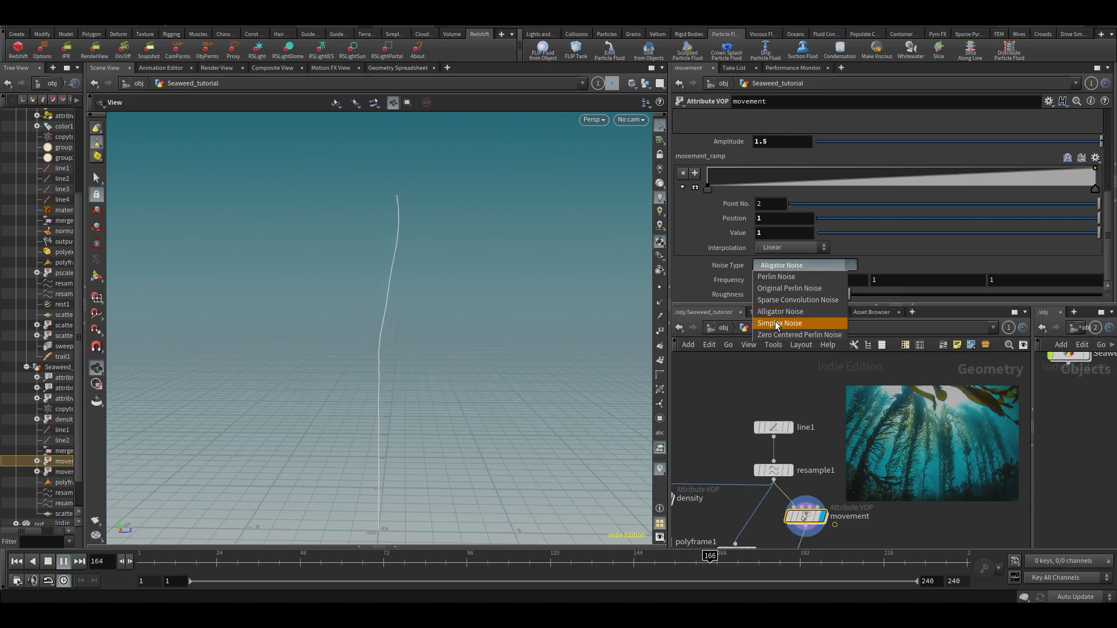
pyautogui.click(776, 323)
pyautogui.moveTo(783, 141); pyautogui.dragTo(803, 140, button='middle')
pyautogui.click(560, 562)
# Go up to the object level and scrub to frame 158 to study the motion of the reference Seaweed object.
pyautogui.click(741, 430)
pyautogui.click(743, 416)
pyautogui.press('u')
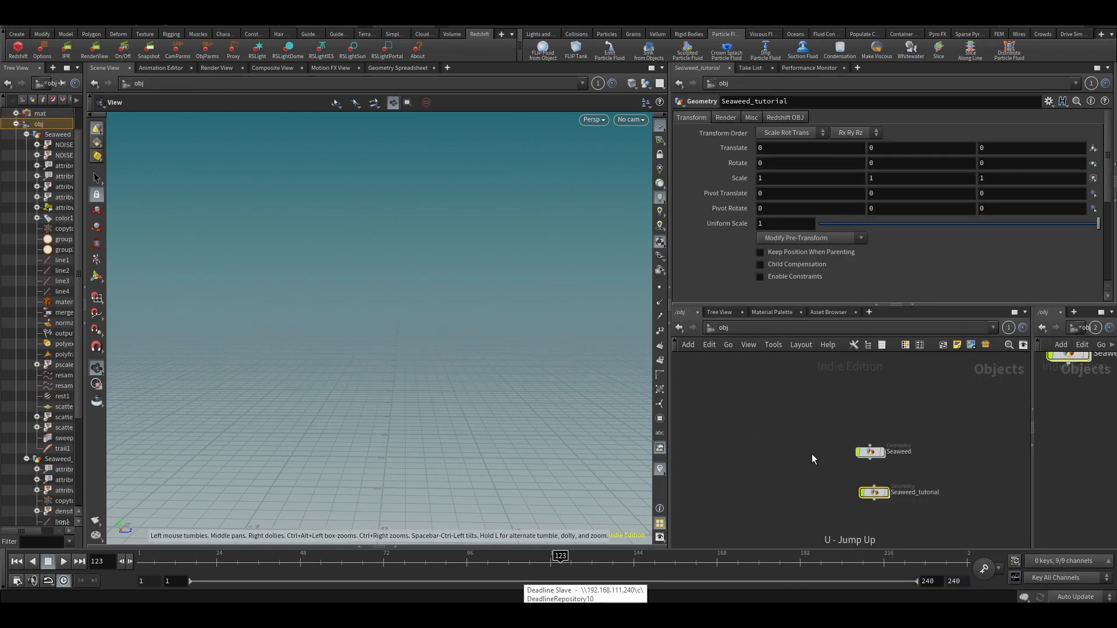
pyautogui.moveTo(379, 566); pyautogui.dragTo(681, 569)
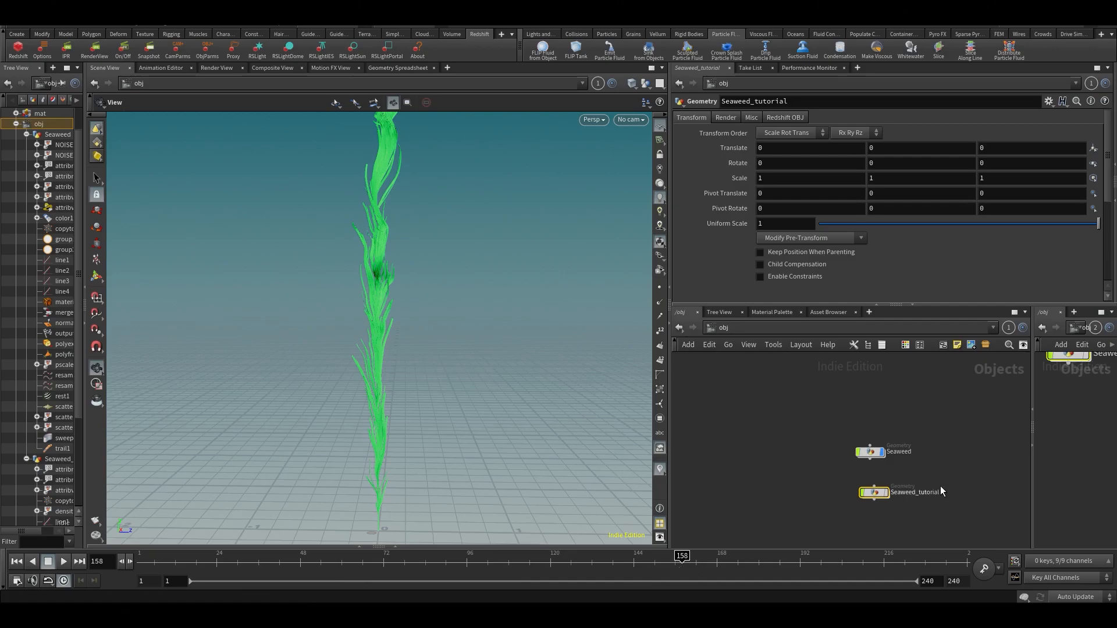
# Return inside Seaweed_tutorial, display movement1 below copytopoints1 and play the animation to check the branches.
pyautogui.doubleClick(867, 492)
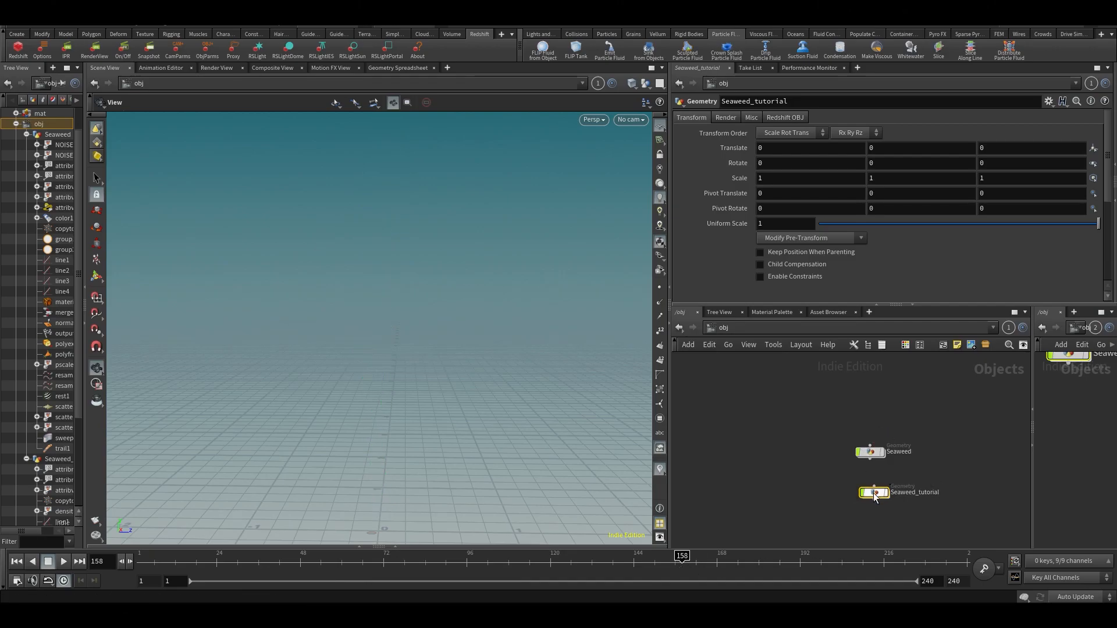
pyautogui.scroll(-3, 863, 487)
pyautogui.moveTo(864, 487); pyautogui.dragTo(909, 363, button='middle')
pyautogui.moveTo(796, 503); pyautogui.dragTo(820, 400, button='middle')
pyautogui.scroll(3, 794, 461)
pyautogui.click(756, 474)
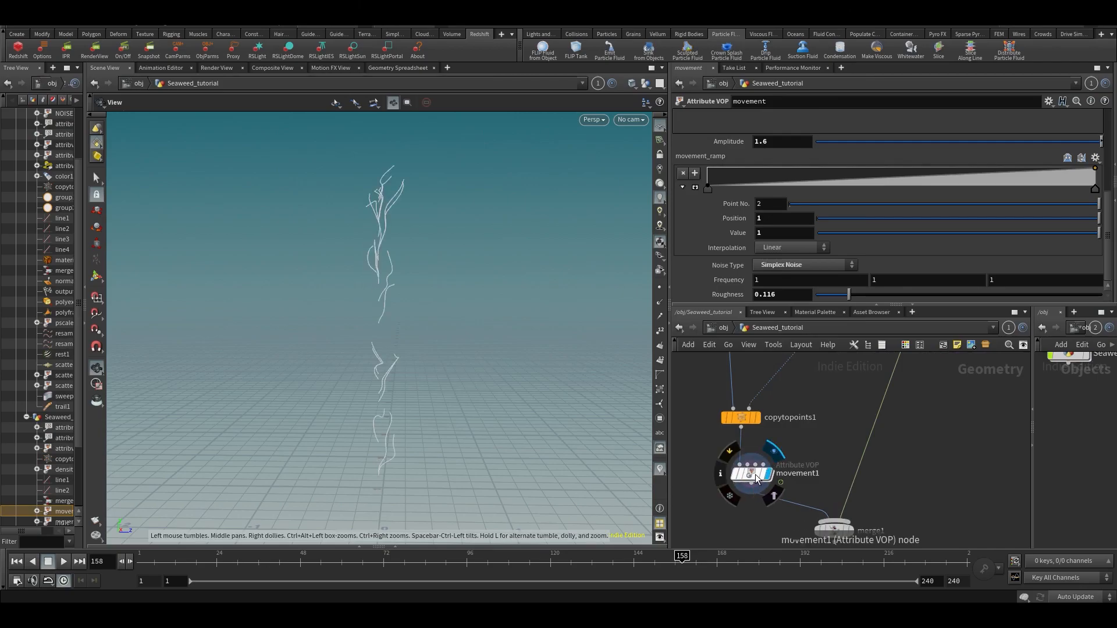
pyautogui.press('Up')
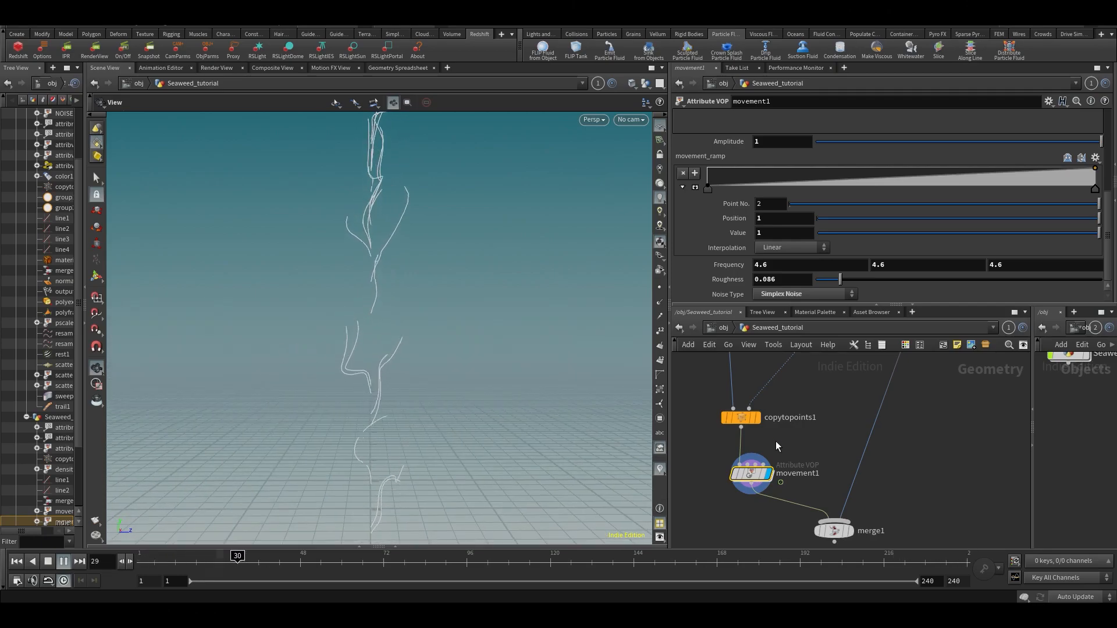
# Display copytopoints1, examine its points' curveu values in the Geometry Spreadsheet and save the scene.
pyautogui.click(755, 417)
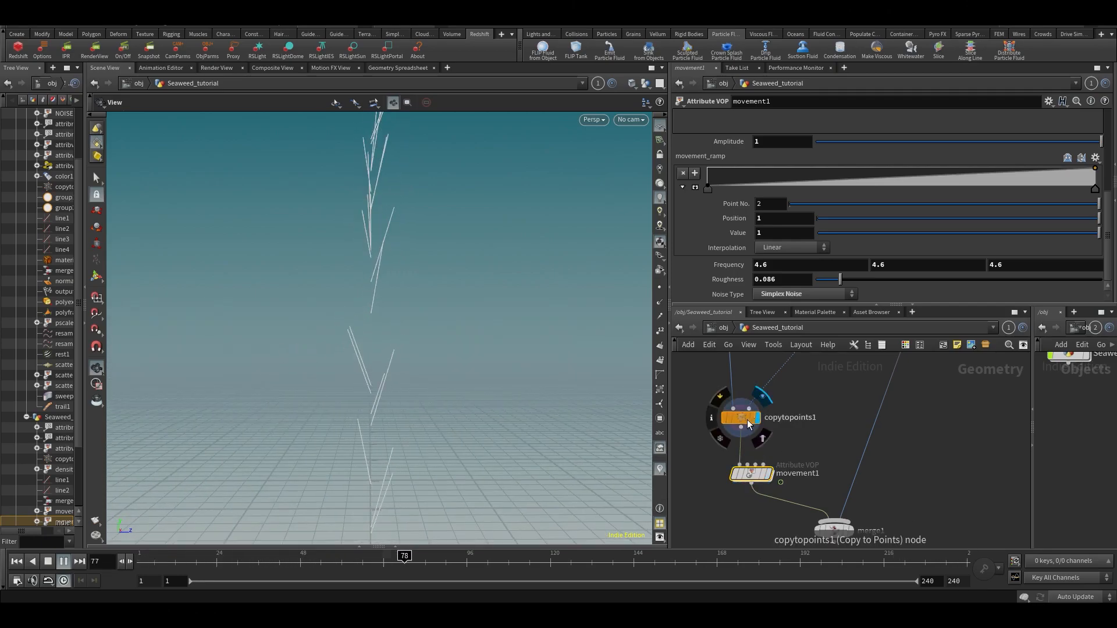
pyautogui.click(738, 417)
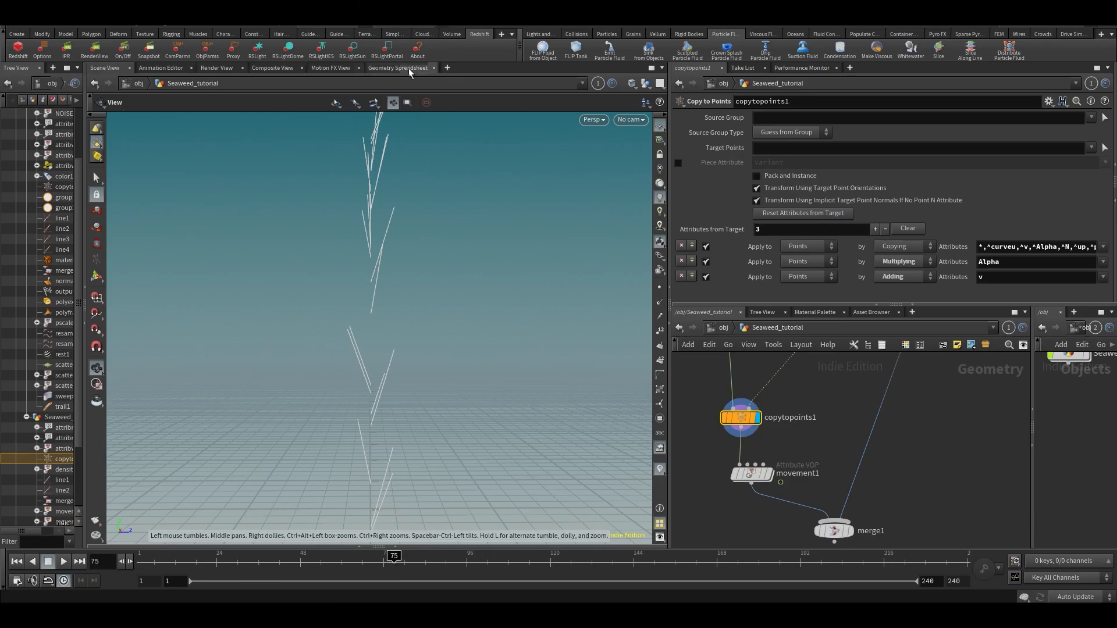
pyautogui.click(398, 68)
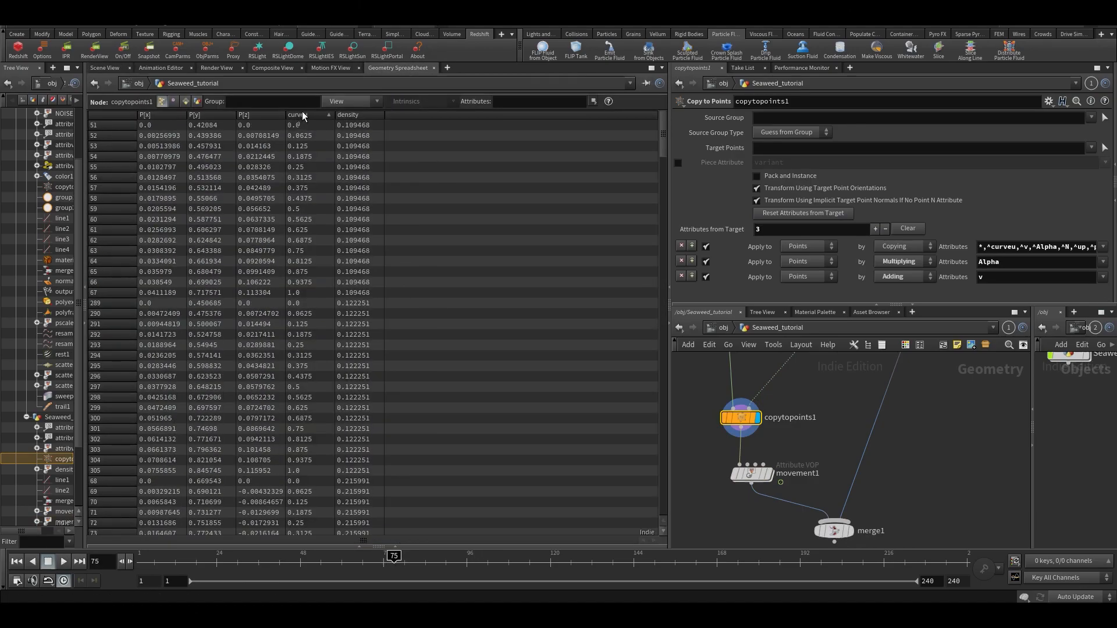
pyautogui.click(105, 68)
pyautogui.hotkey('ctrl', 's')
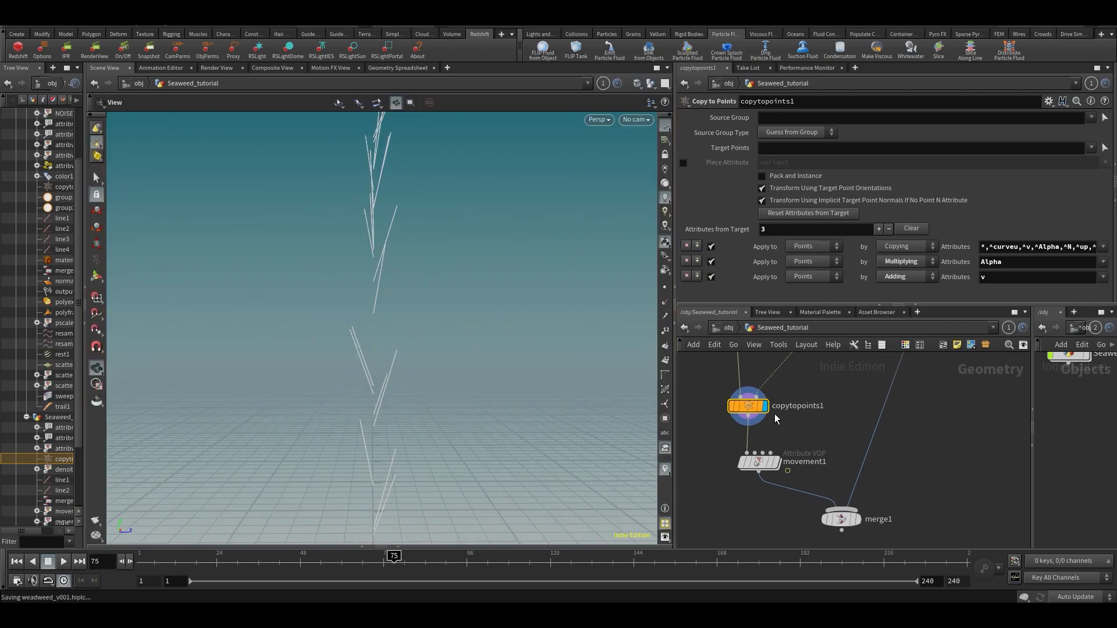
# Isolate branch primitive 11 after copytopoints1 with a Blast that deletes the non-selected geometry.
pyautogui.moveTo(752, 410); pyautogui.dragTo(749, 387)
pyautogui.press('s')
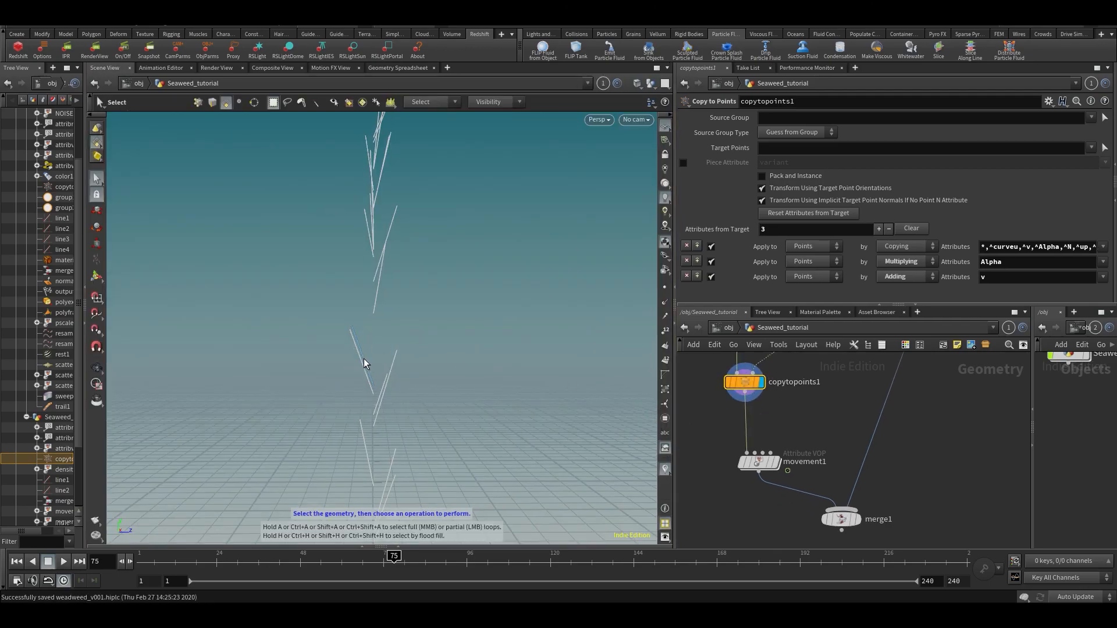
pyautogui.press('Delete')
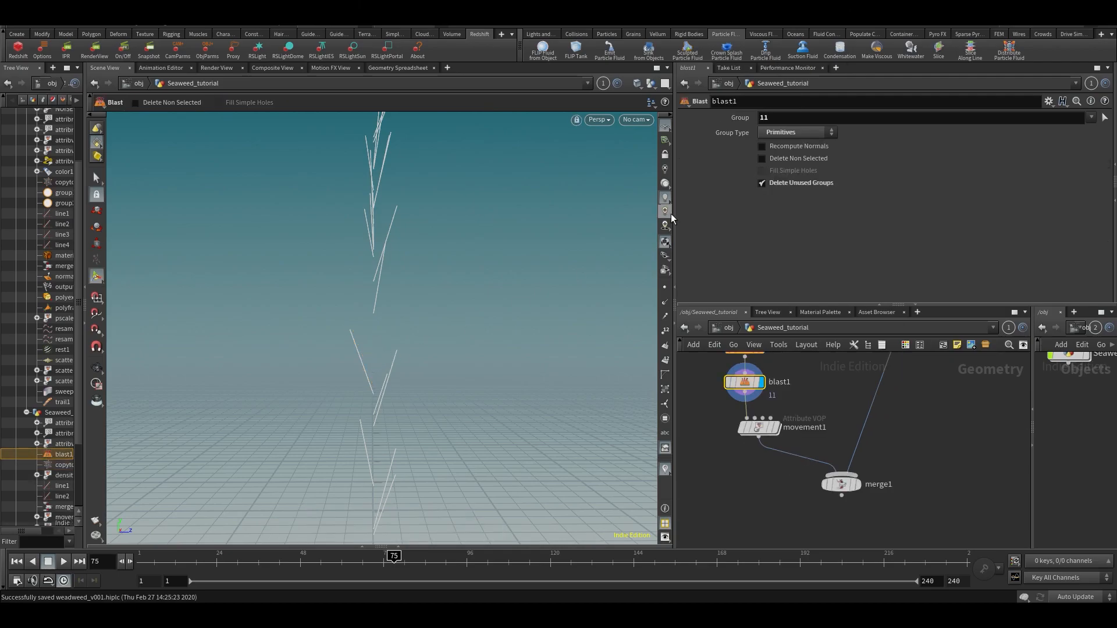
pyautogui.click(802, 159)
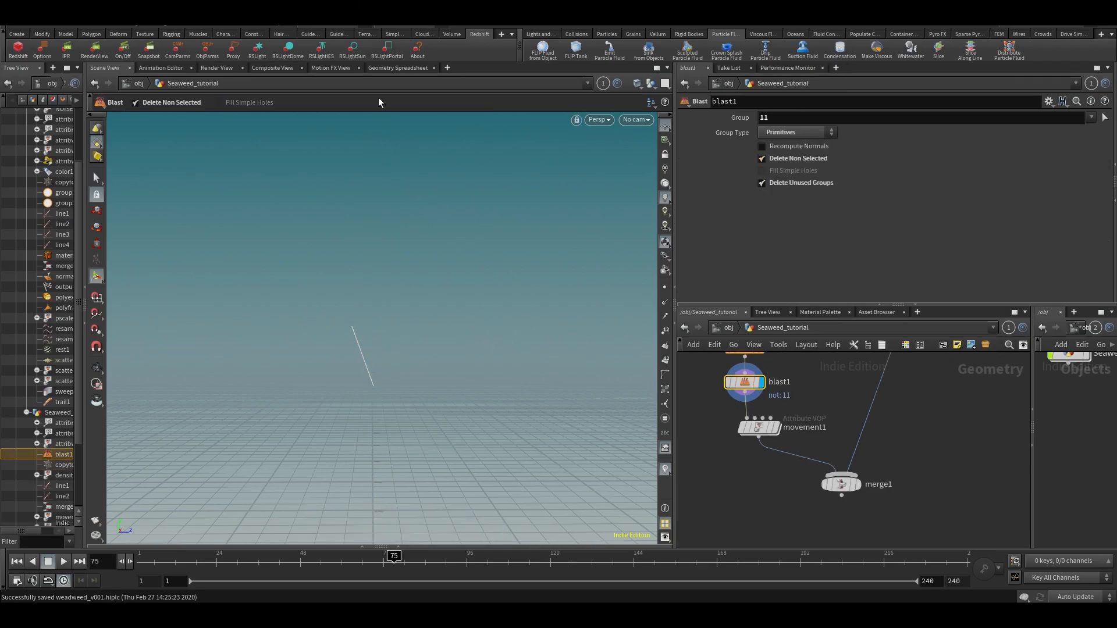
# Examine the isolated branch's curveu values in the Geometry Spreadsheet, try another Blast group number and set it back to 11.
pyautogui.click(396, 70)
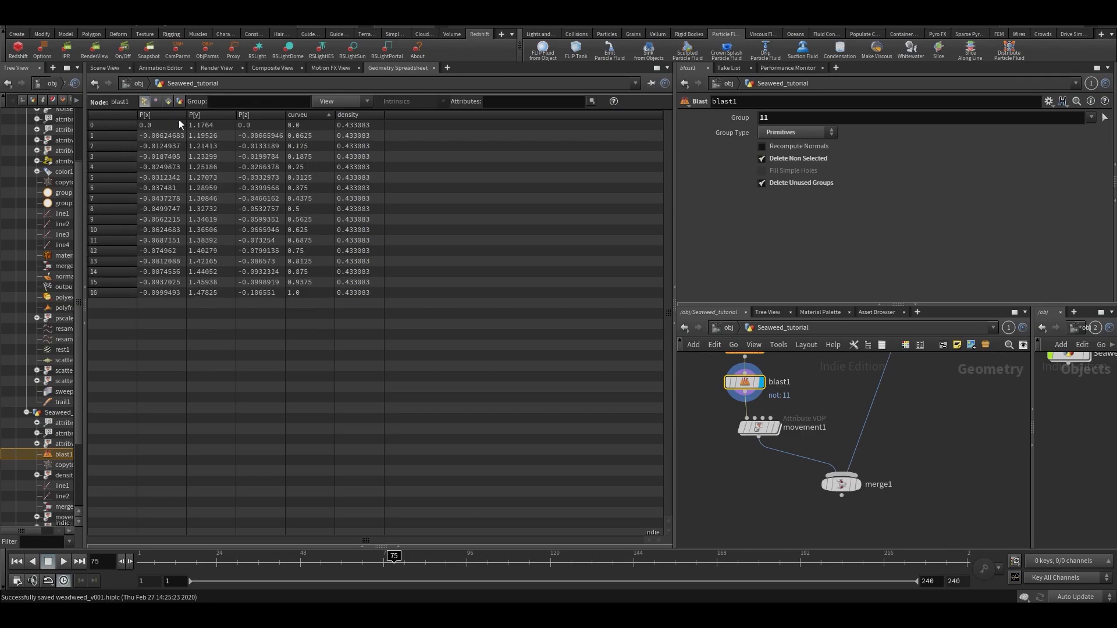
pyautogui.moveTo(770, 121); pyautogui.dragTo(783, 78, button='middle')
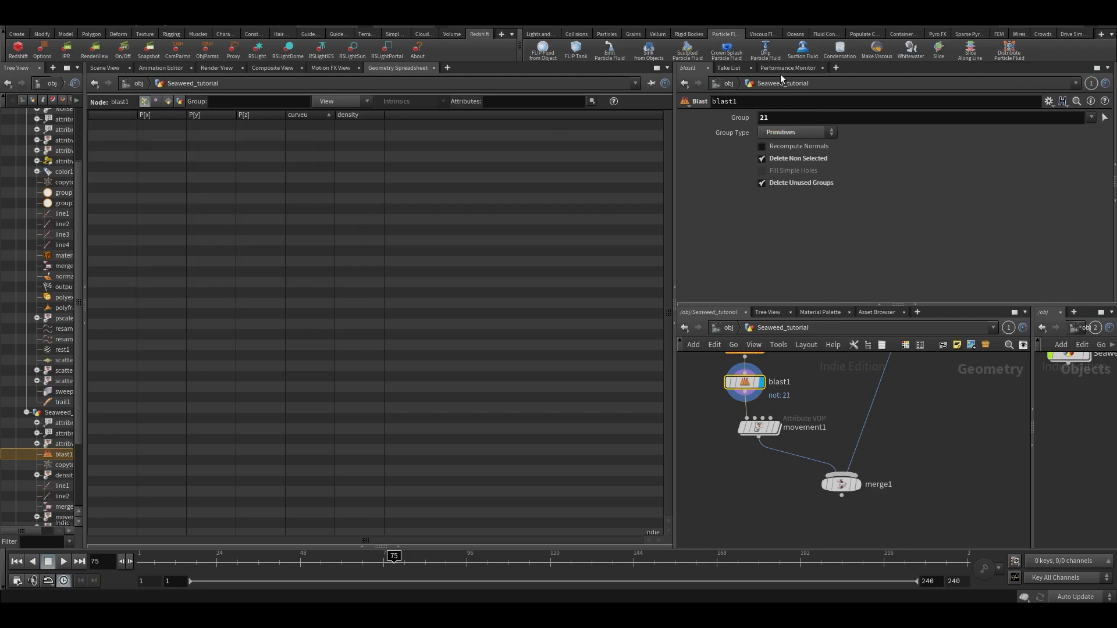
pyautogui.write('1')
pyautogui.press('Return')
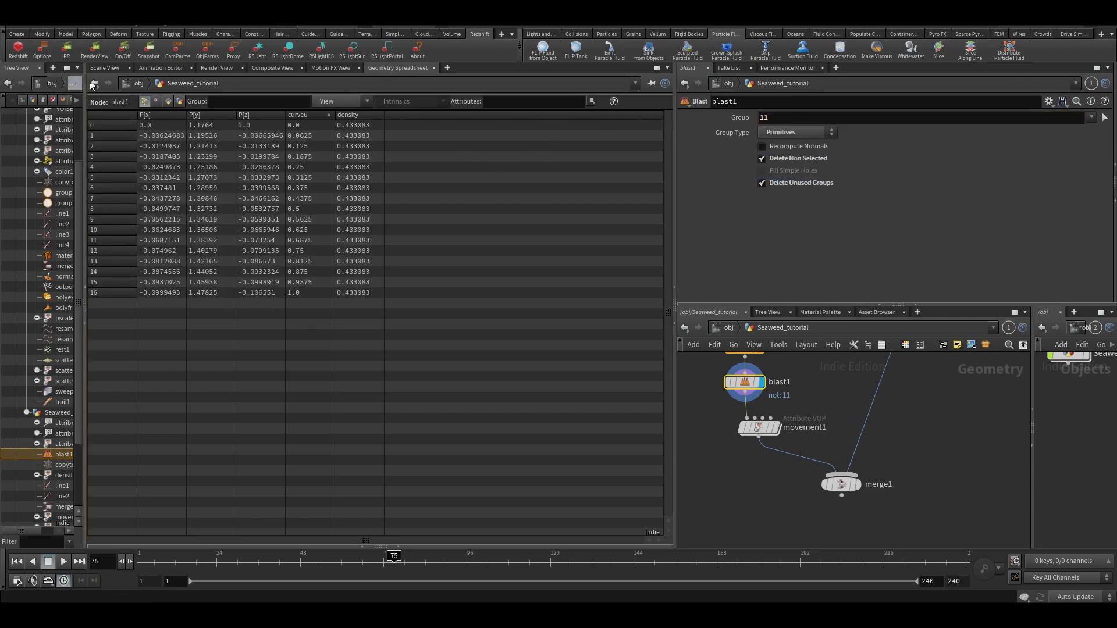
pyautogui.click(99, 69)
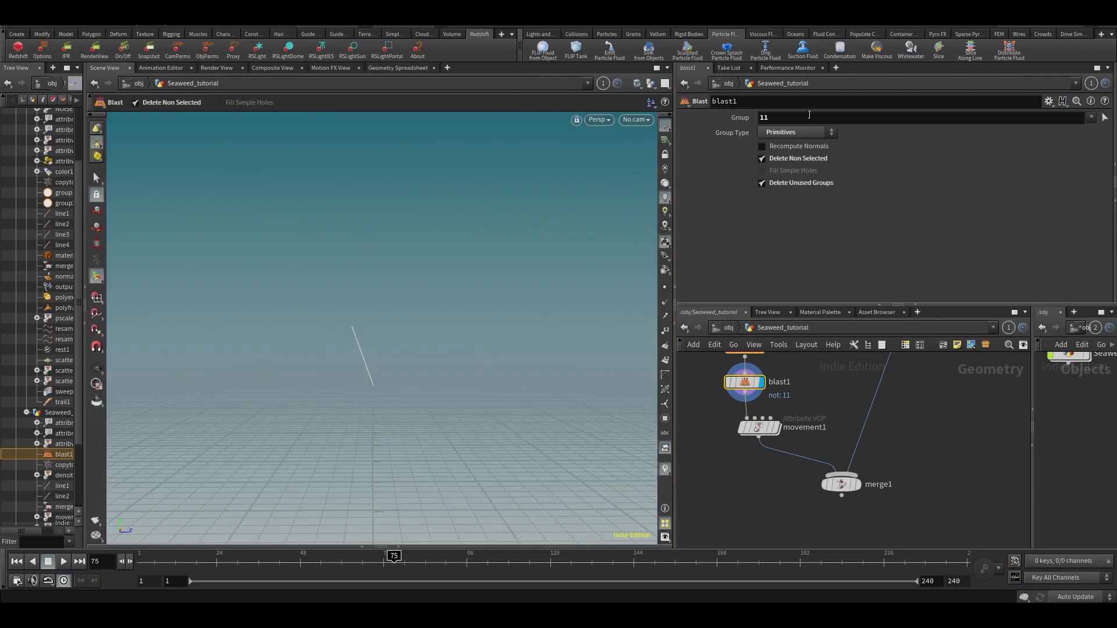
# Remove the blast1 node, display movement1 and scrub the animation to frame 131.
pyautogui.moveTo(750, 391)
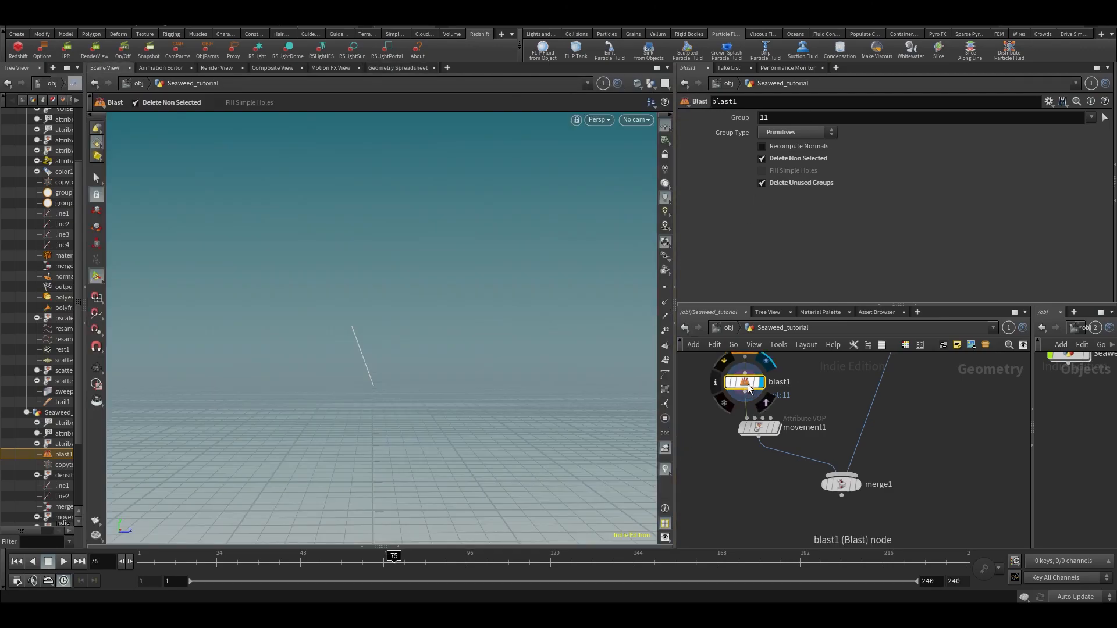
pyautogui.click(759, 428)
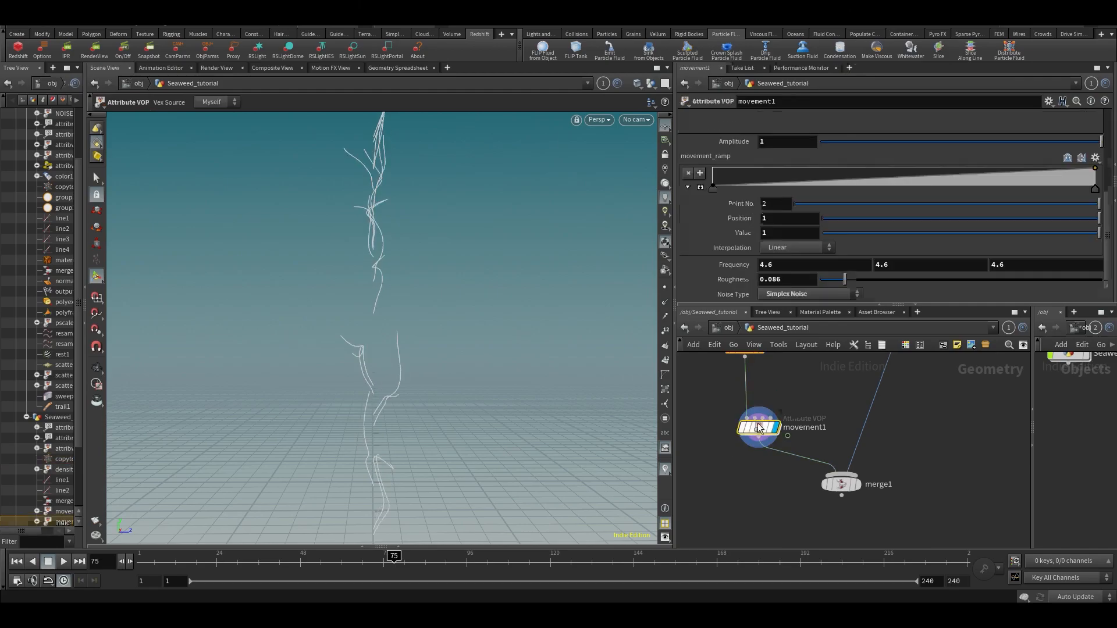
pyautogui.moveTo(397, 563); pyautogui.dragTo(589, 573)
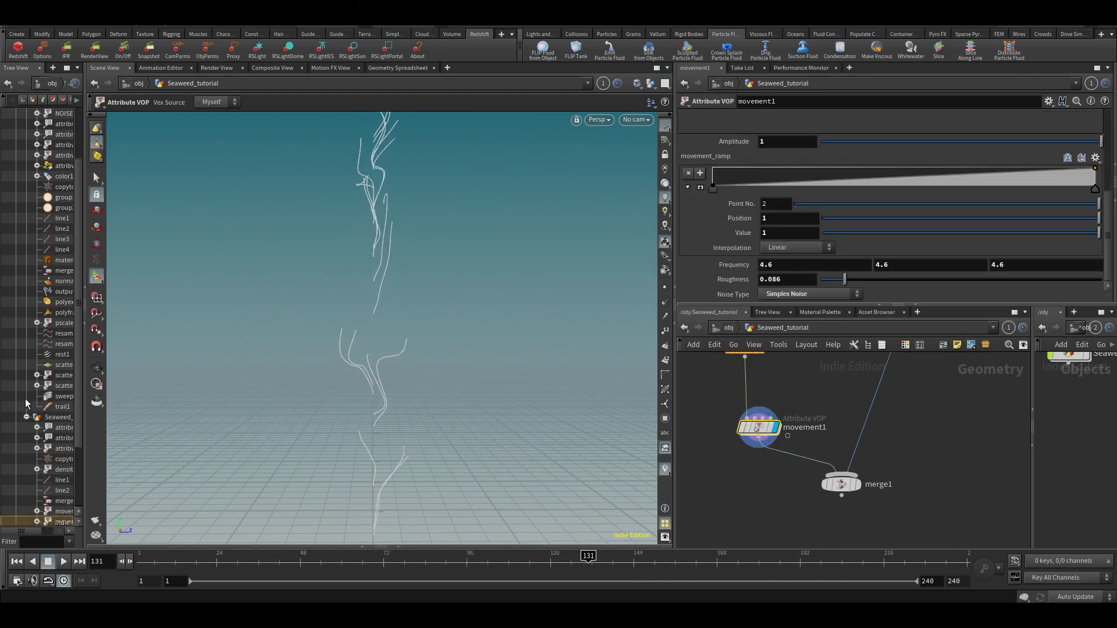
# Display merge1, play the animation to examine how the branches move relative to the stem, and save the scene.
pyautogui.press('Up')
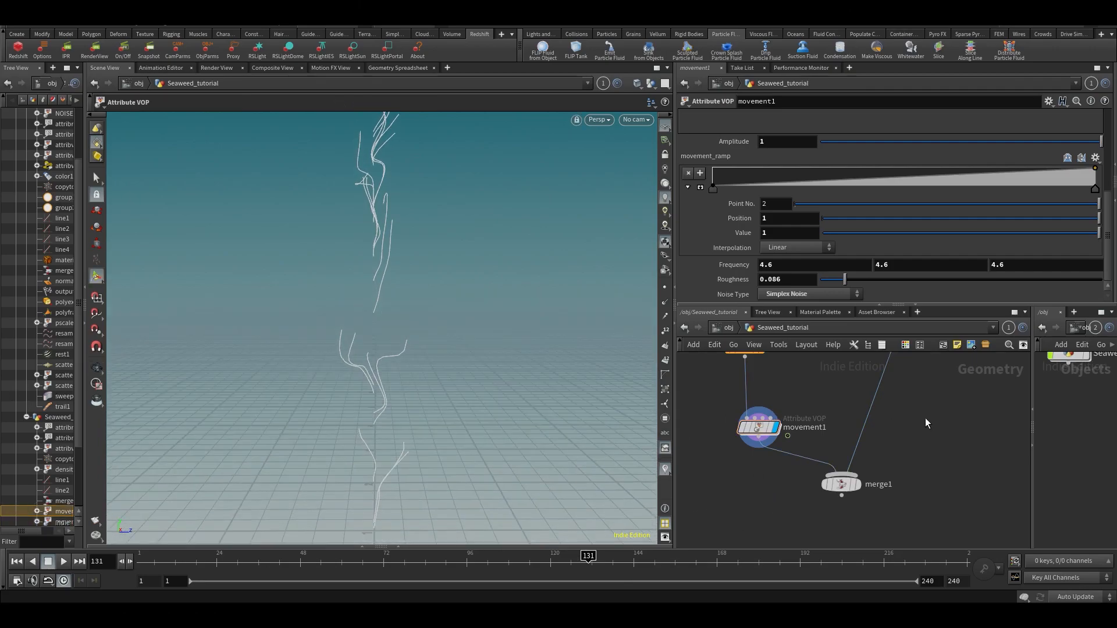
pyautogui.click(860, 487)
pyautogui.moveTo(574, 380); pyautogui.dragTo(379, 374)
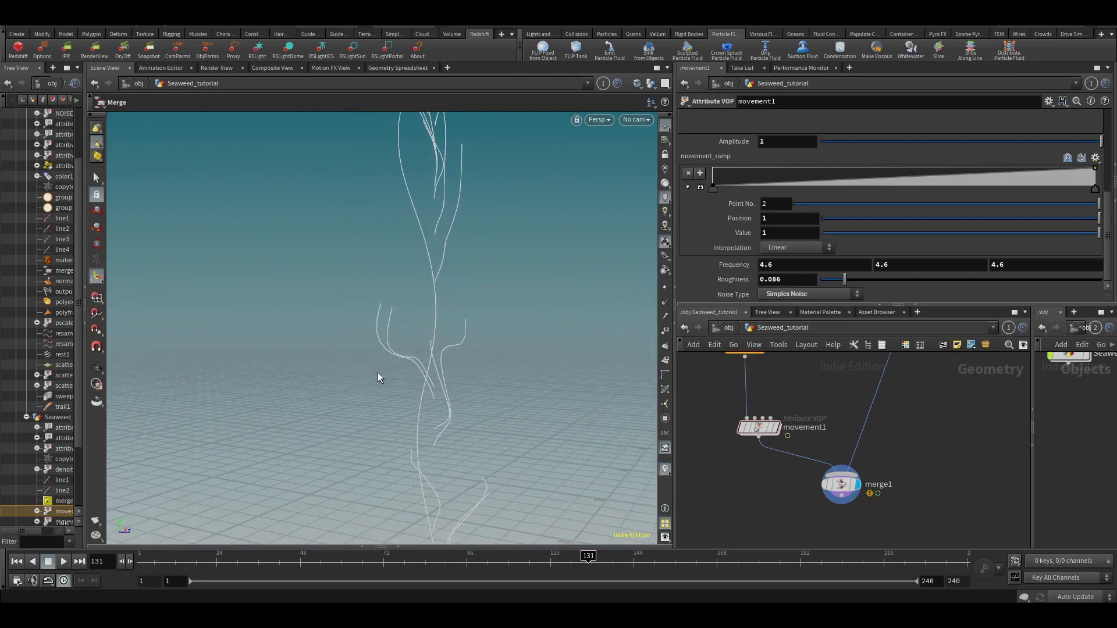
pyautogui.press('Up')
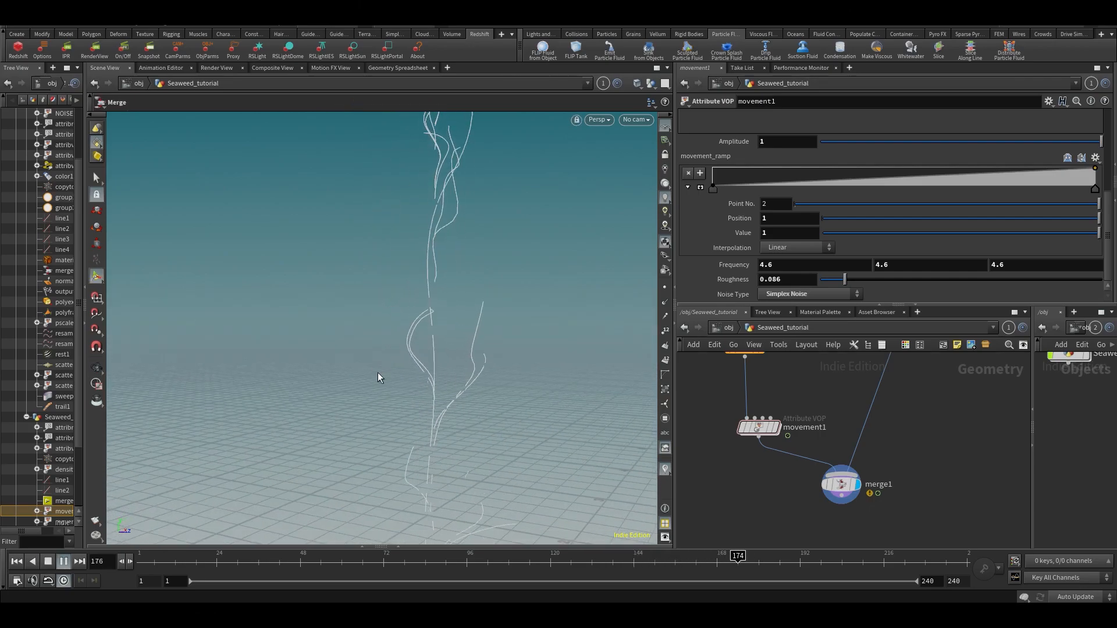
pyautogui.moveTo(448, 369); pyautogui.dragTo(506, 365)
pyautogui.press('Up')
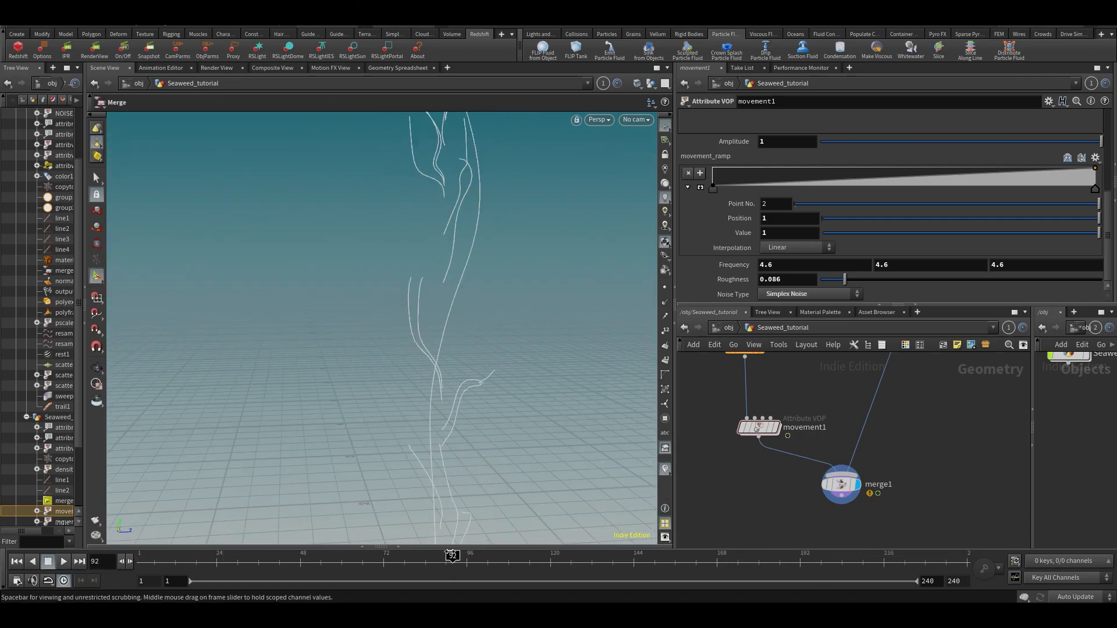
pyautogui.moveTo(431, 389); pyautogui.dragTo(380, 418)
pyautogui.hotkey('ctrl', 's')
# Display movement1 again and play the animation to check the movement of all branches.
pyautogui.moveTo(766, 424)
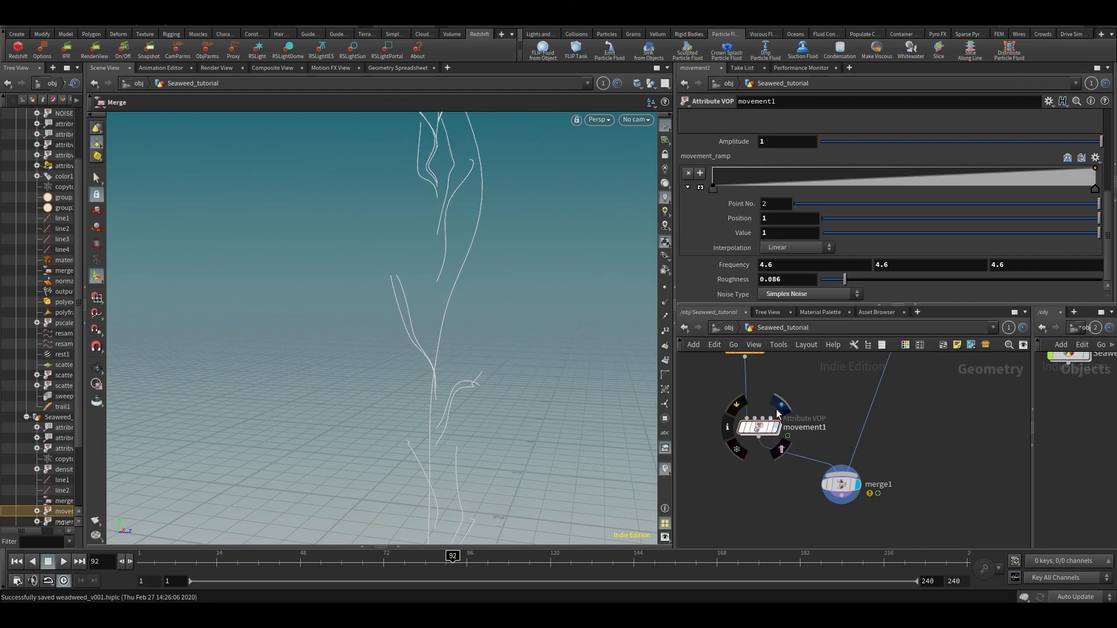
pyautogui.click(781, 405)
pyautogui.moveTo(761, 428); pyautogui.dragTo(759, 412)
pyautogui.moveTo(402, 318); pyautogui.dragTo(412, 277)
pyautogui.moveTo(411, 277)
pyautogui.mouseDown(button='right')
pyautogui.moveTo(394, 291)
pyautogui.moveTo(419, 282)
pyautogui.mouseUp(button='right')
pyautogui.moveTo(420, 282); pyautogui.dragTo(348, 345, button='middle')
pyautogui.press('Up')
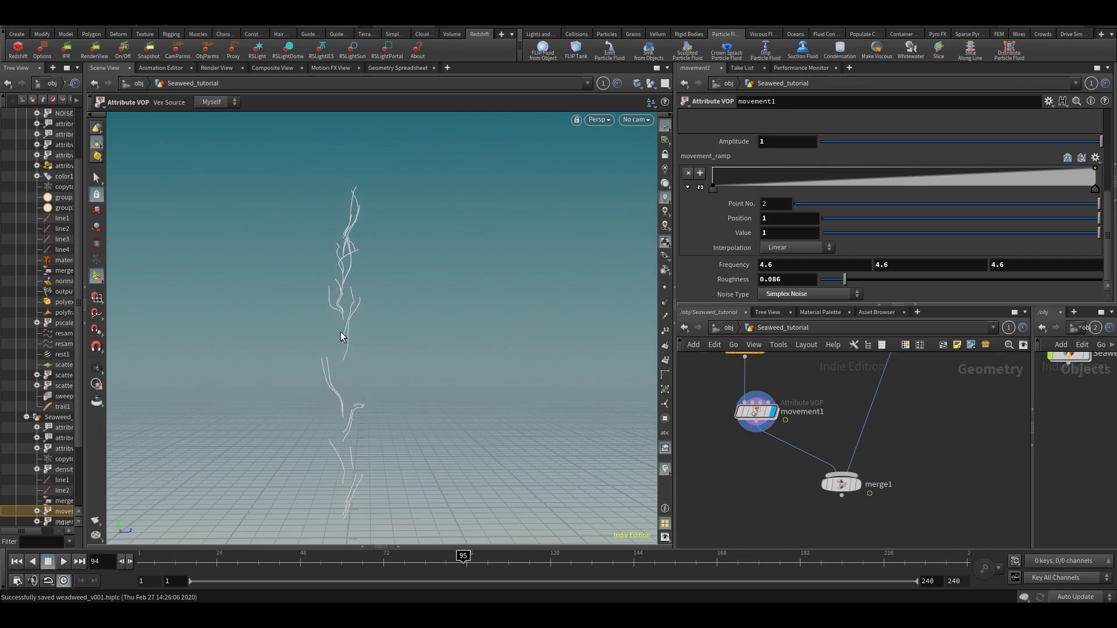
# Open the movement1 network in a maximized view and rearrange the turbnoise1 and geometryvopglobal1 nodes to make room.
pyautogui.doubleClick(756, 412)
pyautogui.moveTo(782, 495); pyautogui.dragTo(824, 489, button='middle')
pyautogui.scroll(-3, 801, 484)
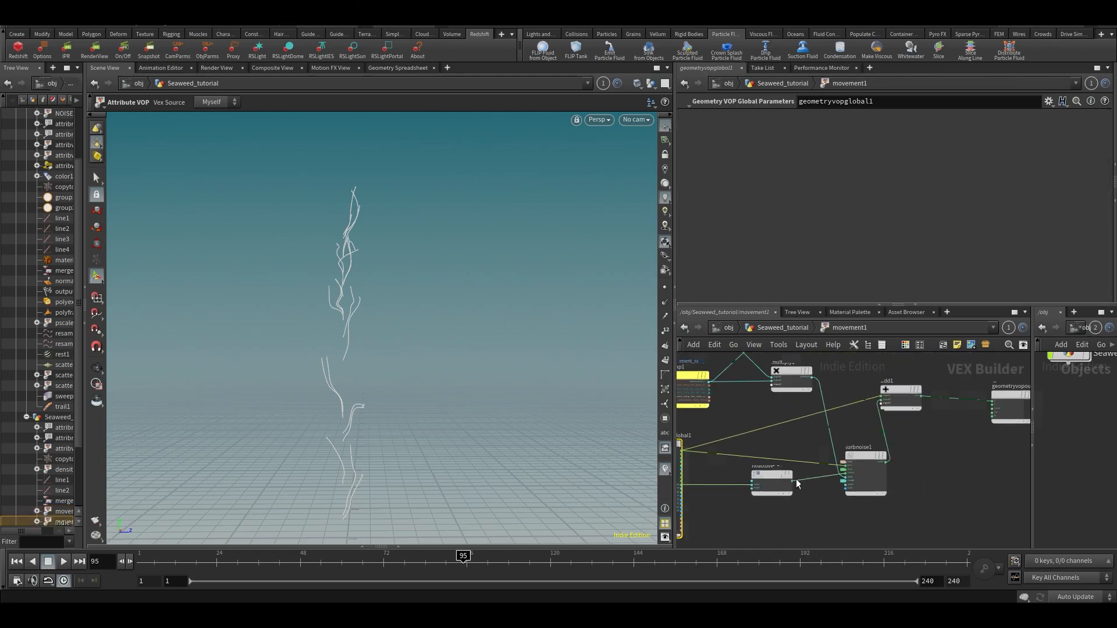
pyautogui.hotkey('ctrl', 'b')
pyautogui.scroll(2, 544, 348)
pyautogui.moveTo(434, 422); pyautogui.dragTo(542, 455, button='middle')
pyautogui.scroll(2, 761, 446)
pyautogui.moveTo(653, 323); pyautogui.dragTo(698, 315)
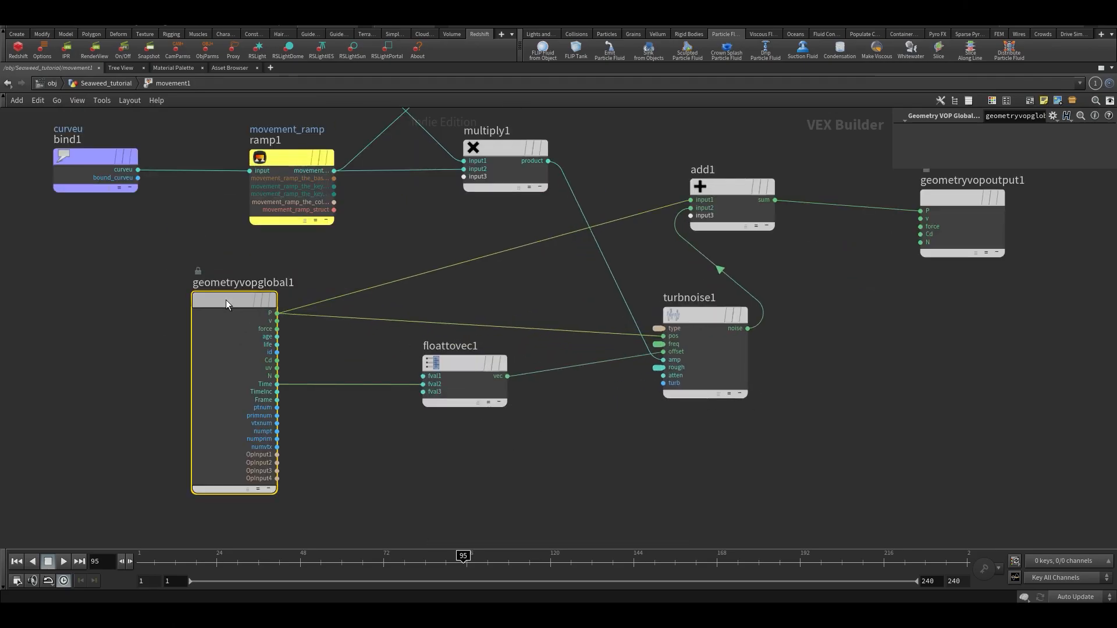
pyautogui.moveTo(231, 293); pyautogui.dragTo(186, 302)
# Add a Random node below floattovec1 in the movement1 network.
pyautogui.moveTo(503, 470); pyautogui.dragTo(532, 433, button='middle')
pyautogui.press('Tab')
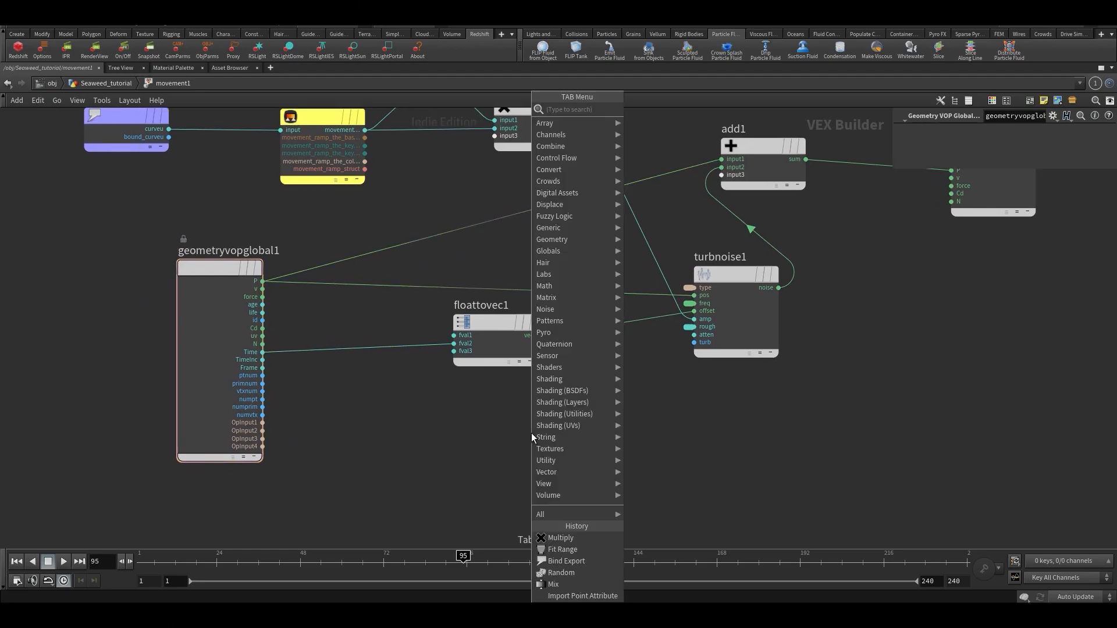
pyautogui.write('rand')
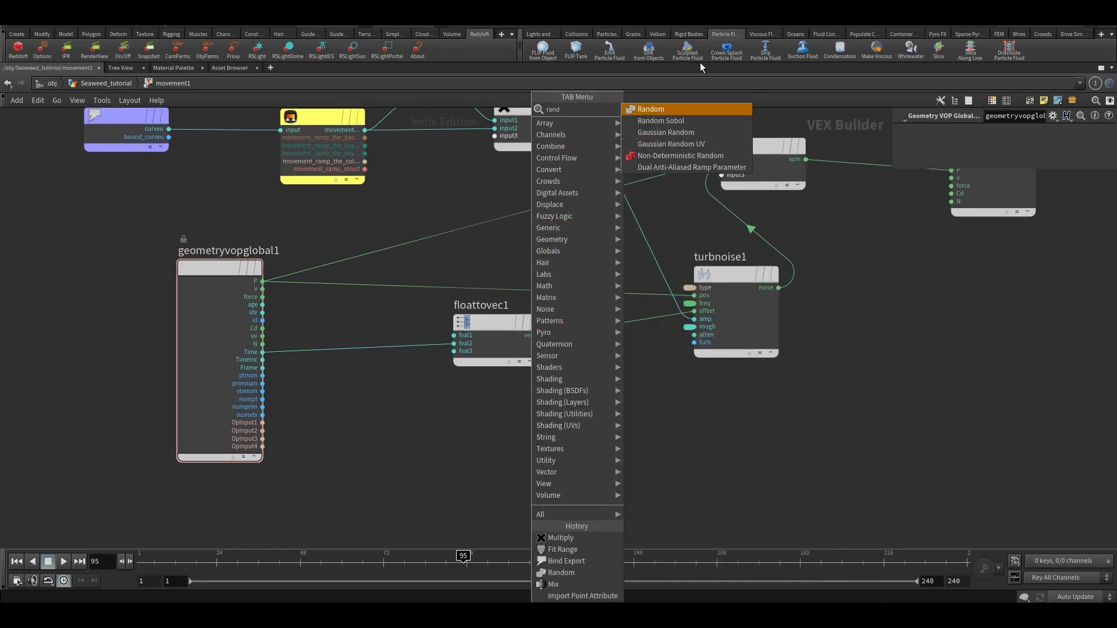
pyautogui.click(652, 109)
pyautogui.click(501, 405)
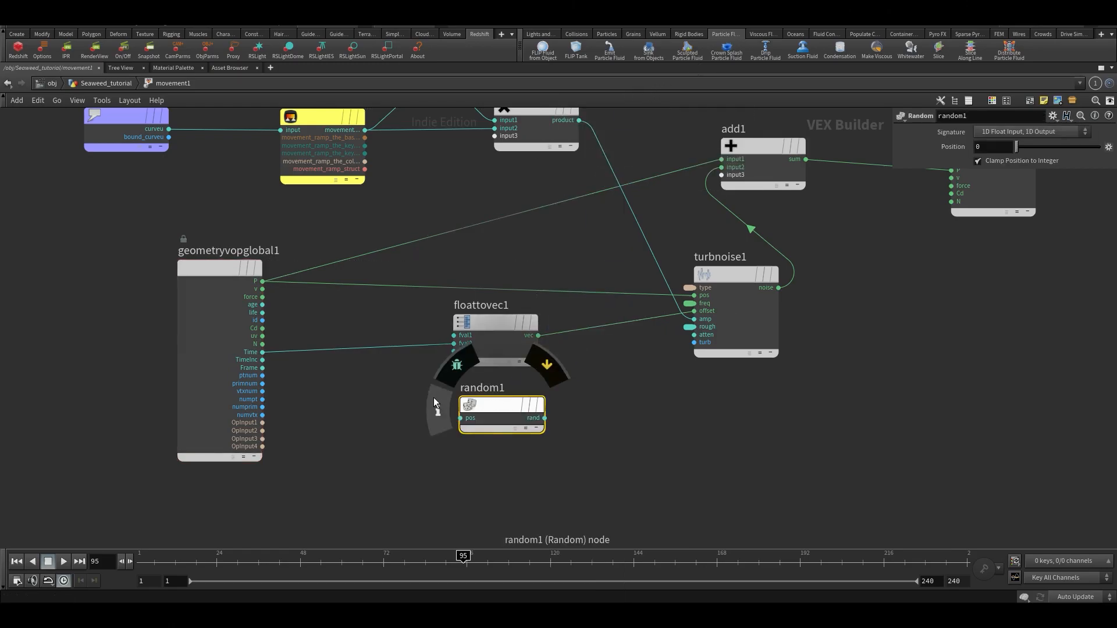
pyautogui.moveTo(323, 427); pyautogui.dragTo(350, 426, button='middle')
pyautogui.moveTo(491, 408); pyautogui.dragTo(484, 411)
pyautogui.scroll(1, 381, 390)
pyautogui.moveTo(381, 390); pyautogui.dragTo(492, 307, button='middle')
pyautogui.scroll(-1, 492, 307)
pyautogui.scroll(4, 424, 309)
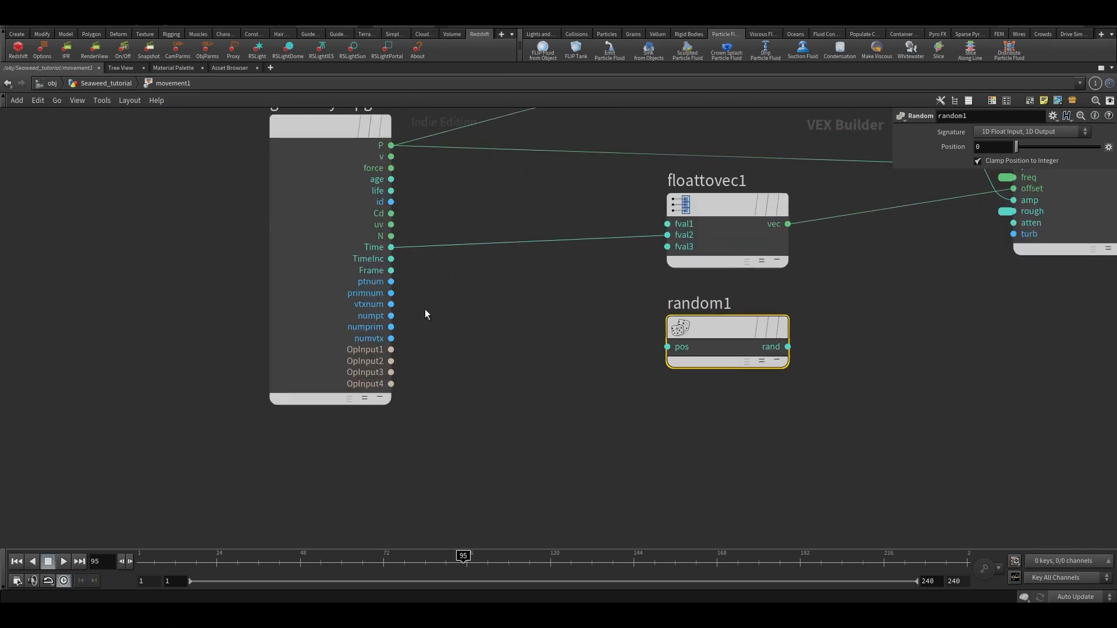
pyautogui.moveTo(424, 309); pyautogui.dragTo(326, 423, button='middle')
pyautogui.scroll(-2, 387, 384)
pyautogui.hotkey('ctrl', 'b')
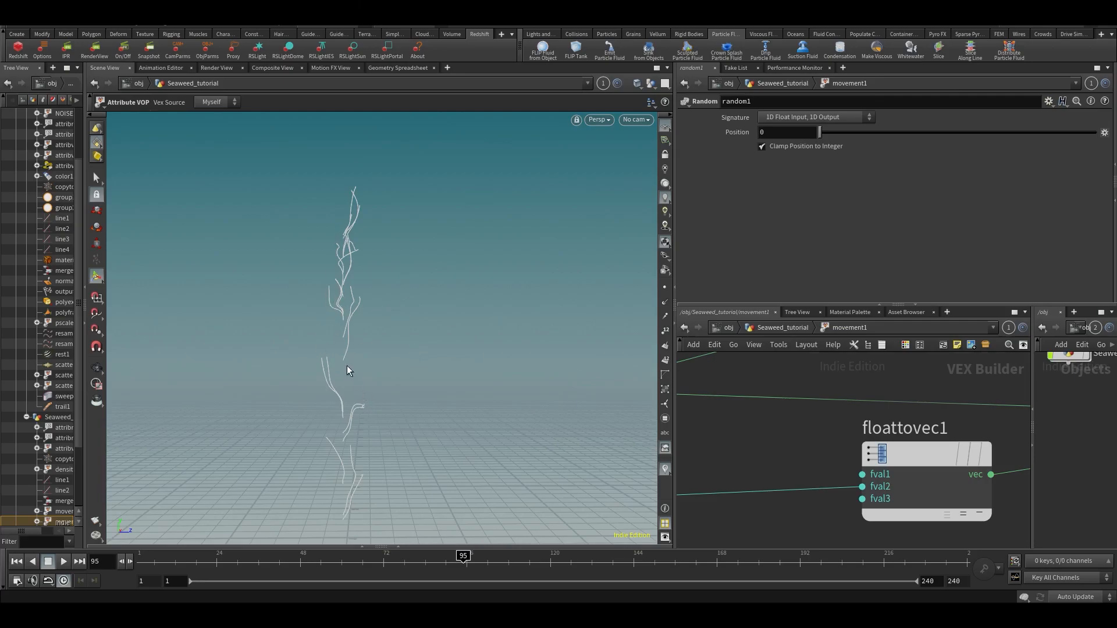
pyautogui.scroll(-2, 780, 419)
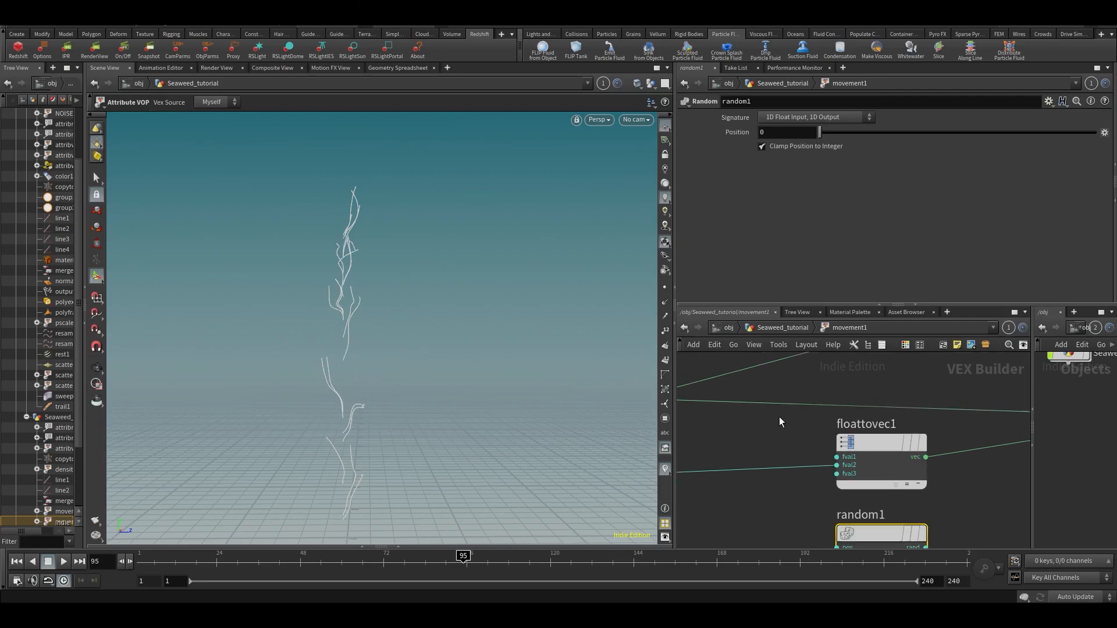
pyautogui.hotkey('ctrl', 'b')
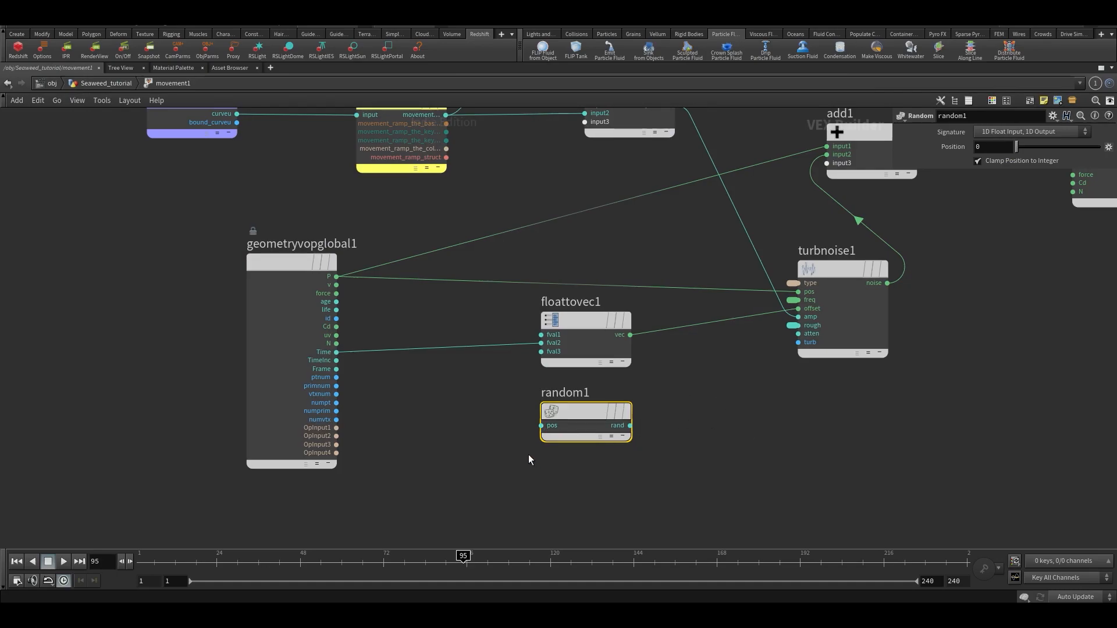
pyautogui.scroll(1, 529, 456)
pyautogui.moveTo(498, 397); pyautogui.dragTo(519, 398, button='middle')
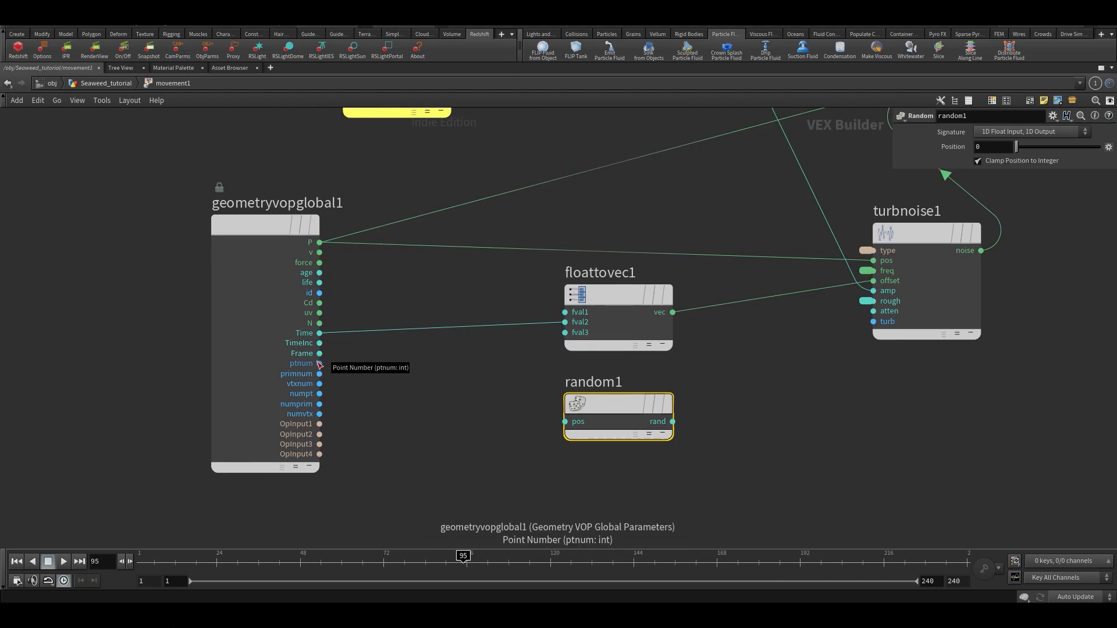
# Display the branches' points in the viewport and examine them along with the movement1 node.
pyautogui.hotkey('ctrl', 'b')
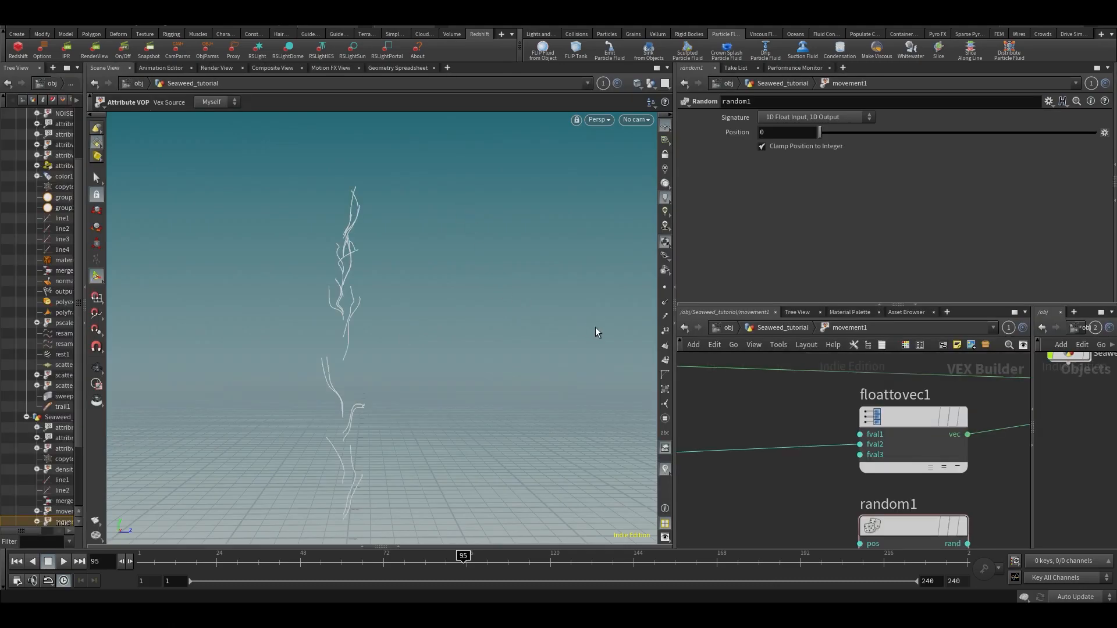
pyautogui.click(665, 288)
pyautogui.scroll(3, 310, 342)
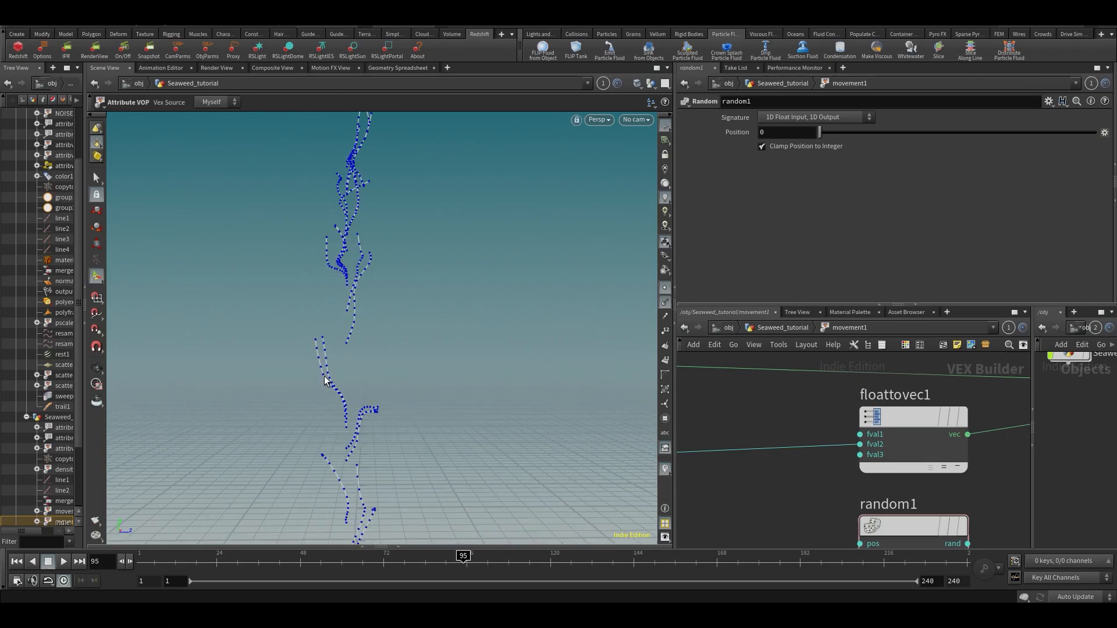
pyautogui.press('u')
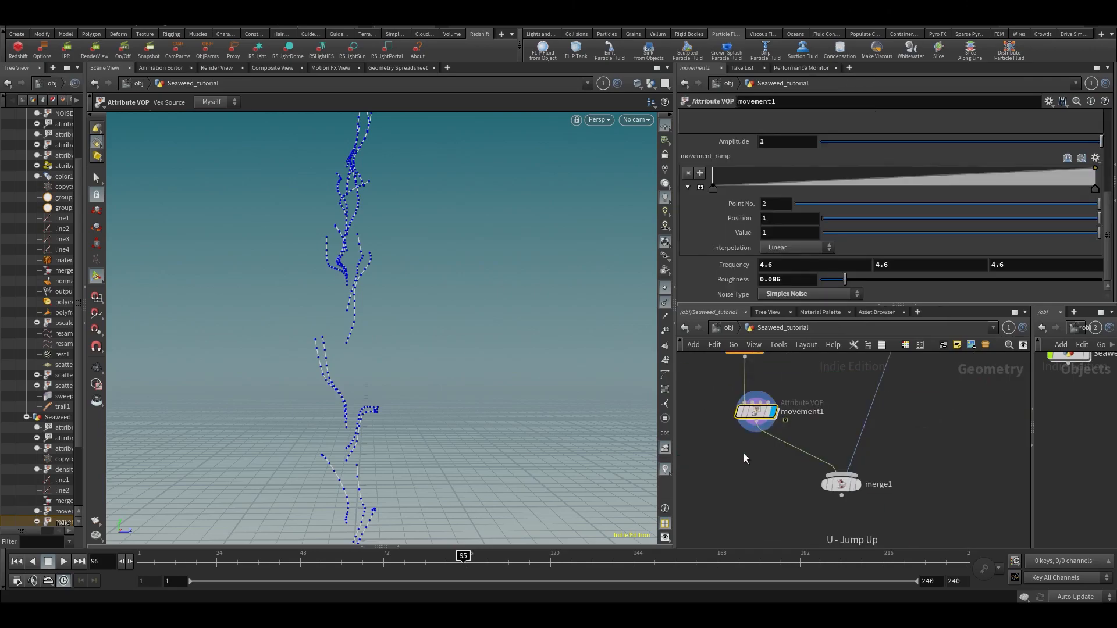
pyautogui.middleClick(764, 411)
# Reopen the movement1 network, connect the primnum output of geometryvopglobal1 to random1's pos input, and hide the point display.
pyautogui.doubleClick(764, 411)
pyautogui.scroll(5, 779, 452)
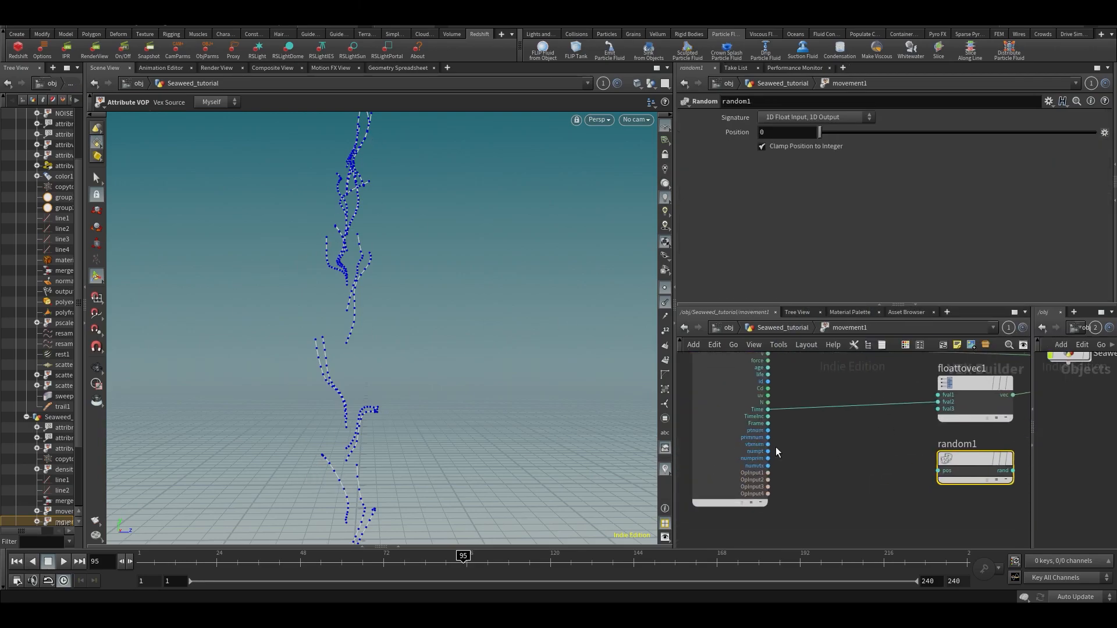
pyautogui.moveTo(765, 434)
pyautogui.mouseDown()
pyautogui.moveTo(761, 456)
pyautogui.moveTo(928, 476)
pyautogui.mouseUp()
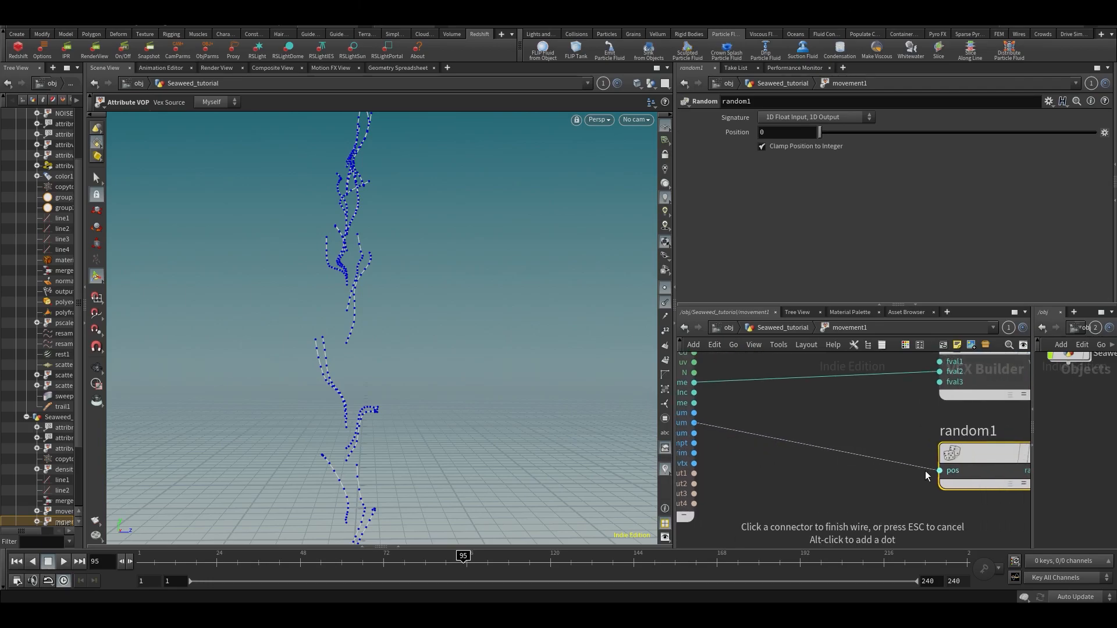
pyautogui.click(929, 474)
pyautogui.moveTo(925, 476); pyautogui.dragTo(865, 464, button='middle')
pyautogui.scroll(-2, 863, 465)
pyautogui.moveTo(902, 452); pyautogui.dragTo(912, 457)
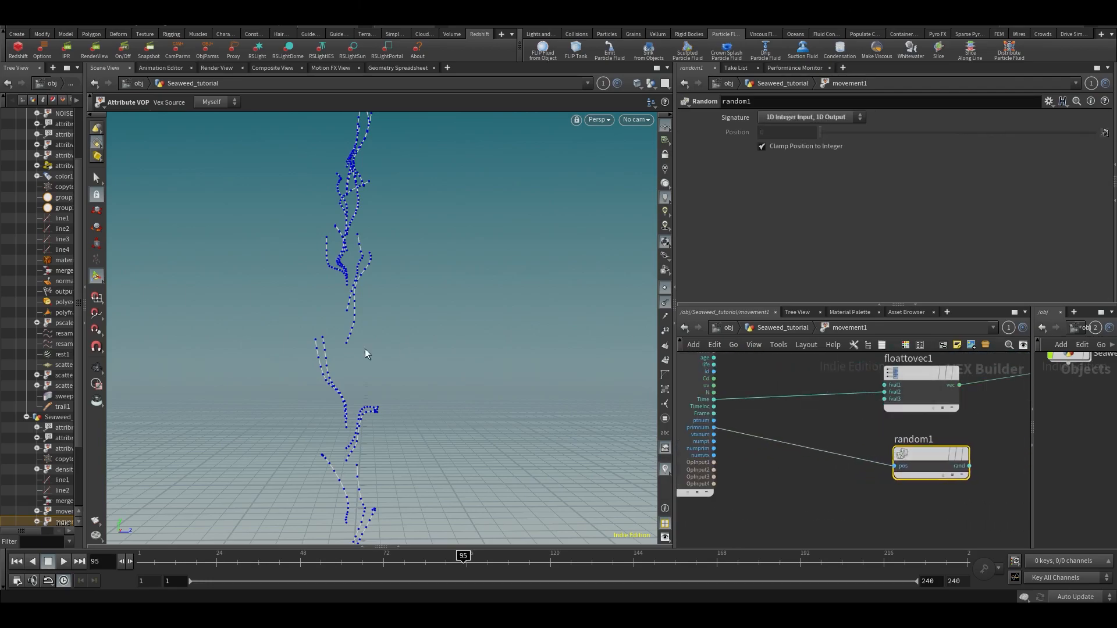
pyautogui.click(666, 288)
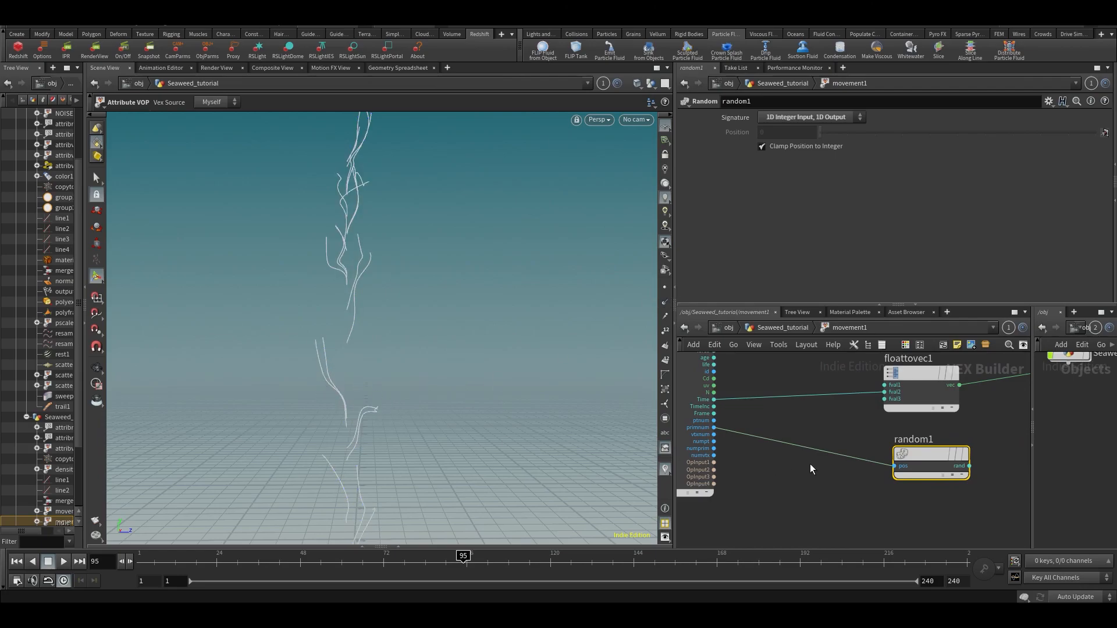
# Add a Bind Export node next to random1 in the movement1 network.
pyautogui.moveTo(807, 463); pyautogui.dragTo(775, 466, button='middle')
pyautogui.scroll(-2, 775, 466)
pyautogui.moveTo(899, 493); pyautogui.dragTo(811, 463, button='middle')
pyautogui.moveTo(759, 441); pyautogui.dragTo(755, 446)
pyautogui.scroll(1, 850, 439)
pyautogui.press('Tab')
pyautogui.write('bind e')
pyautogui.press('Return')
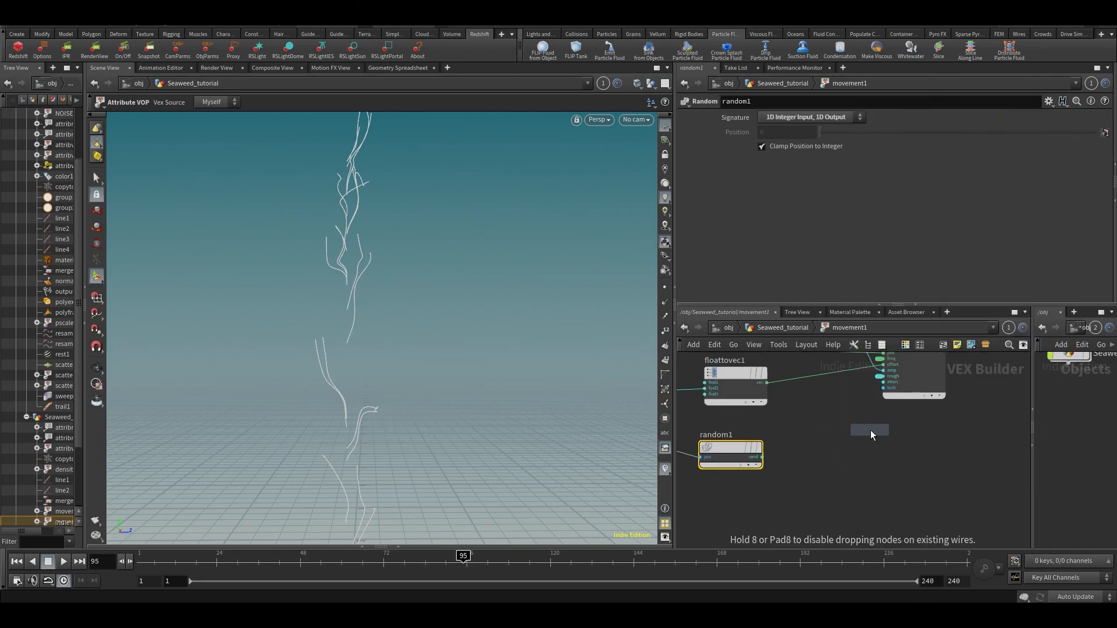
pyautogui.click(858, 490)
pyautogui.scroll(3, 775, 457)
# Set random1's signature to 1D Integer Input, 3D Vector.
pyautogui.click(715, 442)
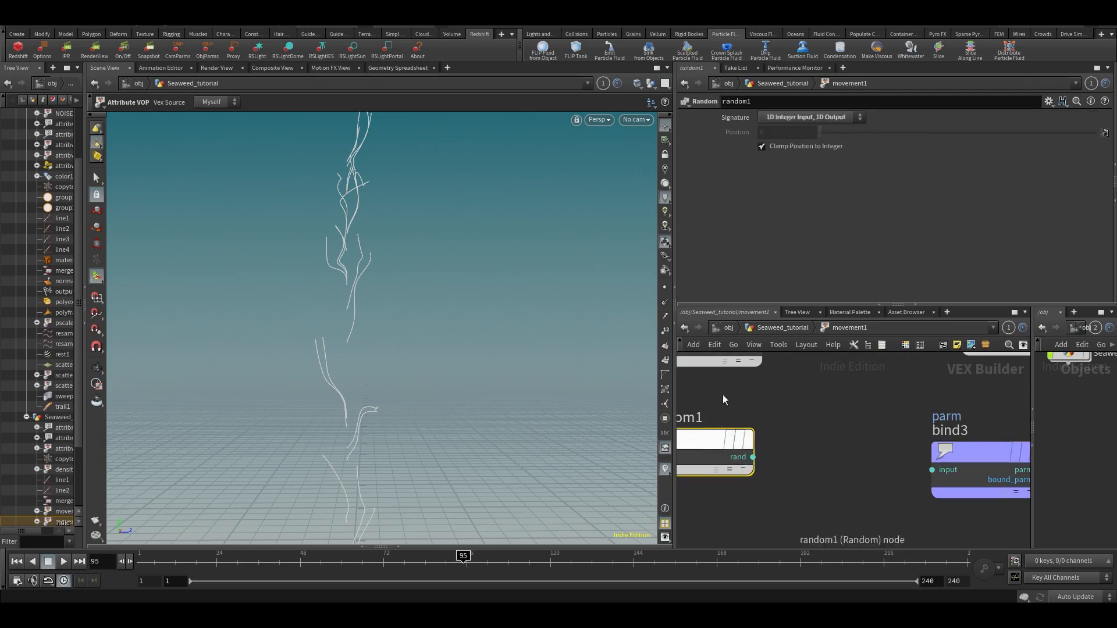
pyautogui.click(790, 118)
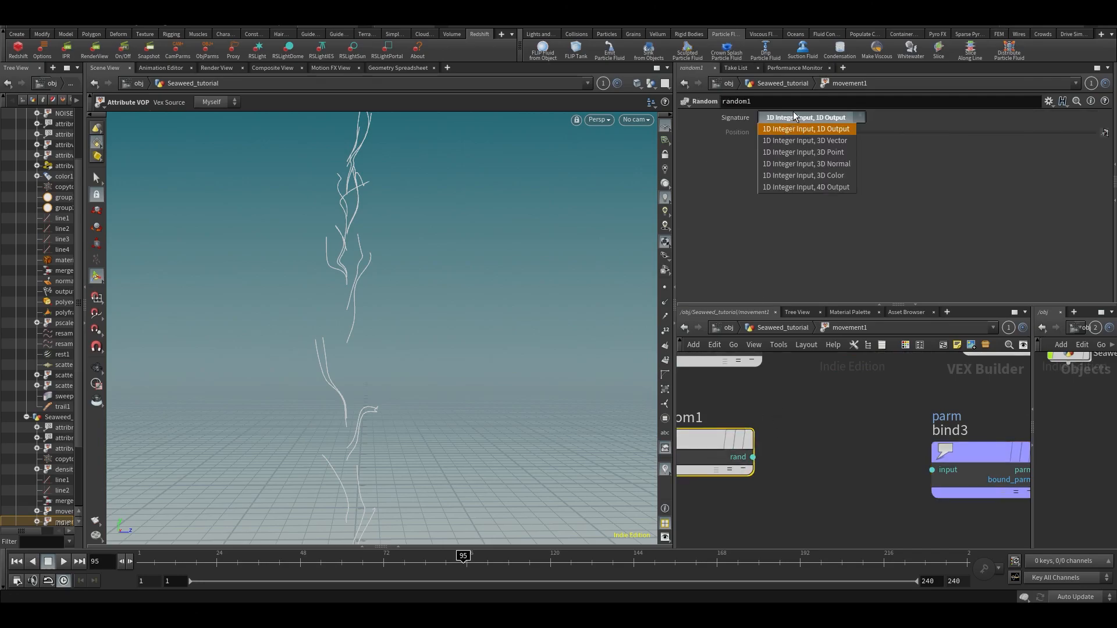
pyautogui.click(832, 141)
pyautogui.moveTo(806, 487); pyautogui.dragTo(806, 483, button='middle')
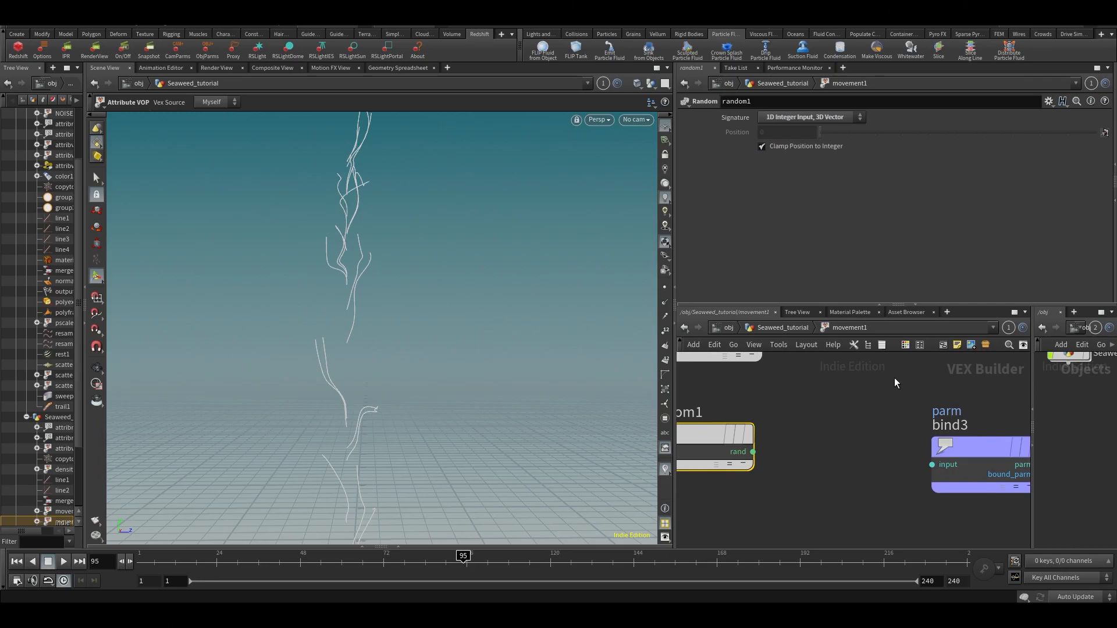
# Connect random1's rand output to the input of the Bind Export node.
pyautogui.moveTo(972, 474); pyautogui.dragTo(982, 438)
pyautogui.click(752, 451)
pyautogui.click(941, 429)
# Inspect the exported parm values of movement1's points in the Geometry Spreadsheet and return to the scene view.
pyautogui.press('u')
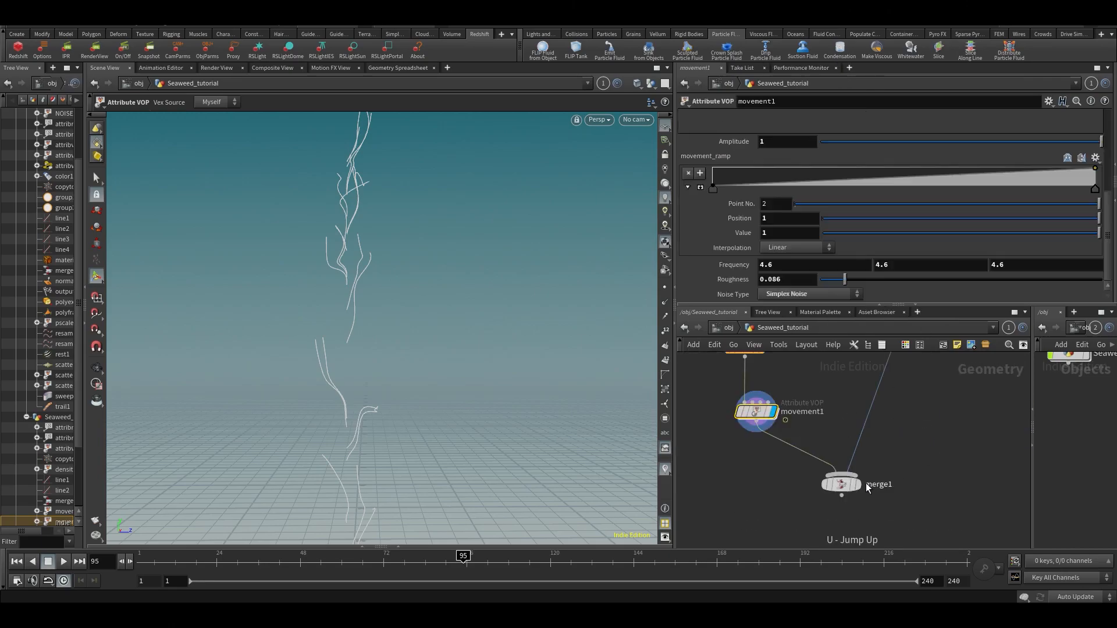
pyautogui.click(396, 68)
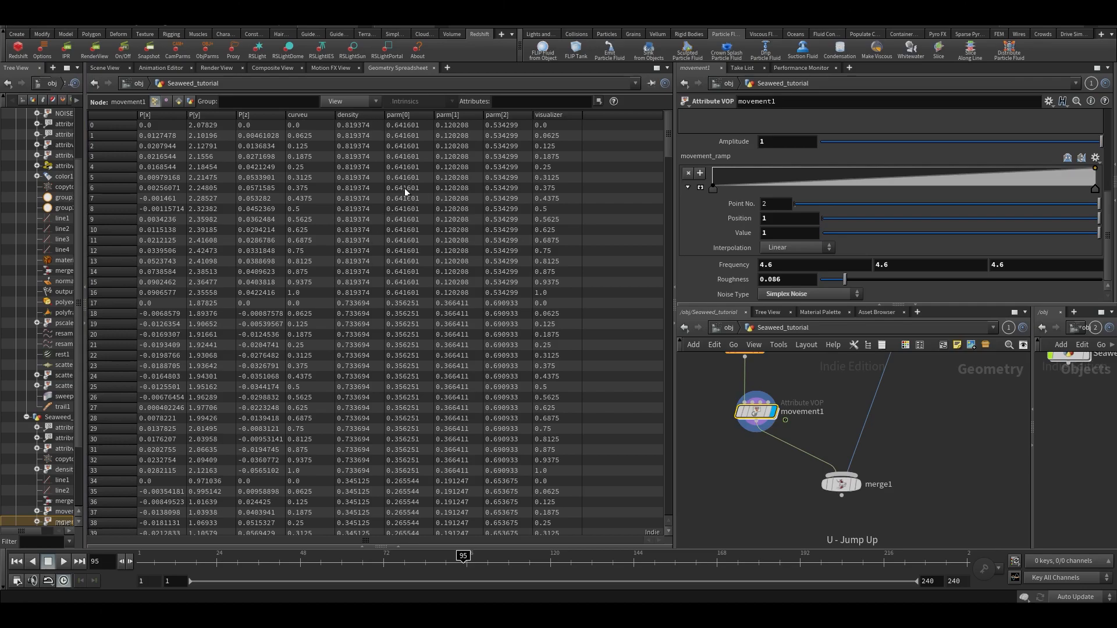
pyautogui.click(105, 67)
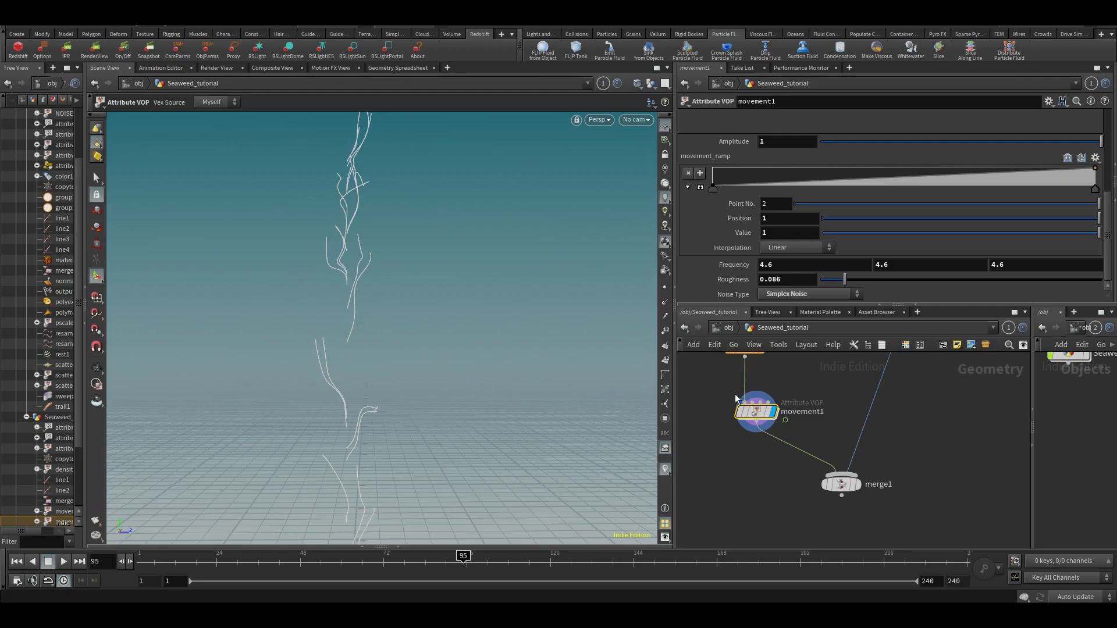
pyautogui.click(392, 67)
pyautogui.scroll(-1, 355, 262)
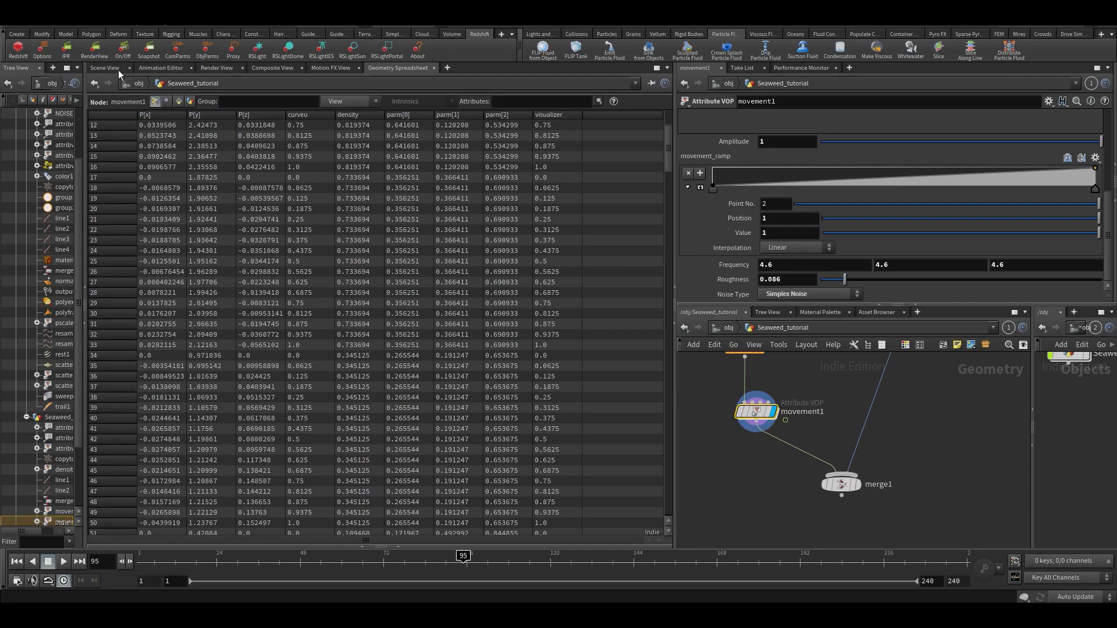
pyautogui.click(106, 67)
# Delete the Bind Export node from the movement1 network and save the scene.
pyautogui.doubleClick(756, 416)
pyautogui.moveTo(921, 521); pyautogui.dragTo(972, 427)
pyautogui.press('Delete')
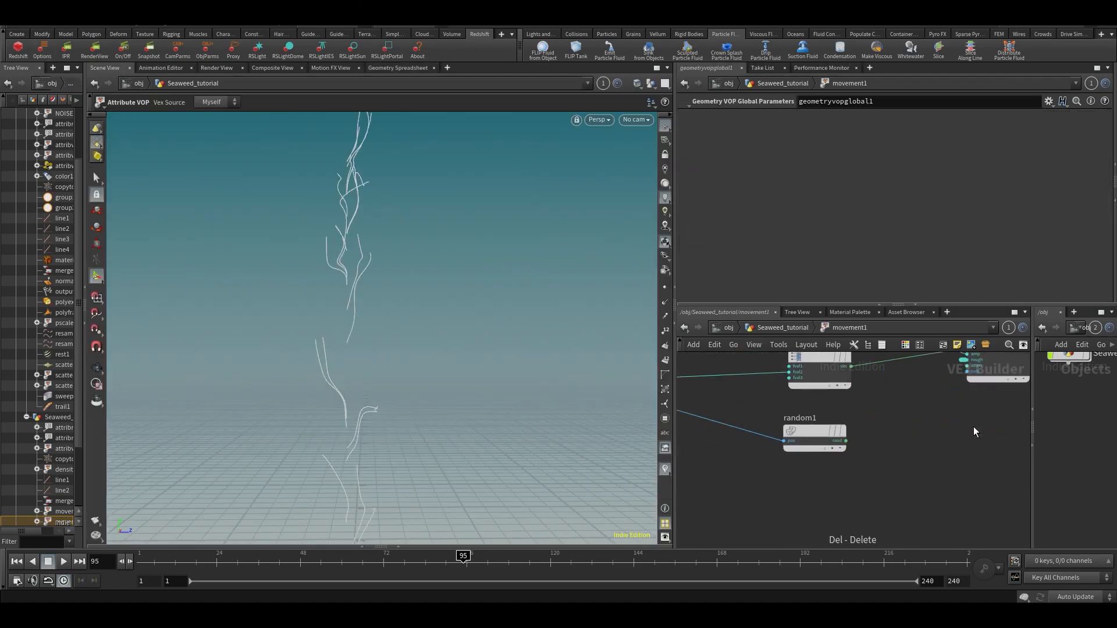
pyautogui.scroll(-1, 943, 434)
pyautogui.hotkey('ctrl', 's')
pyautogui.scroll(3, 910, 443)
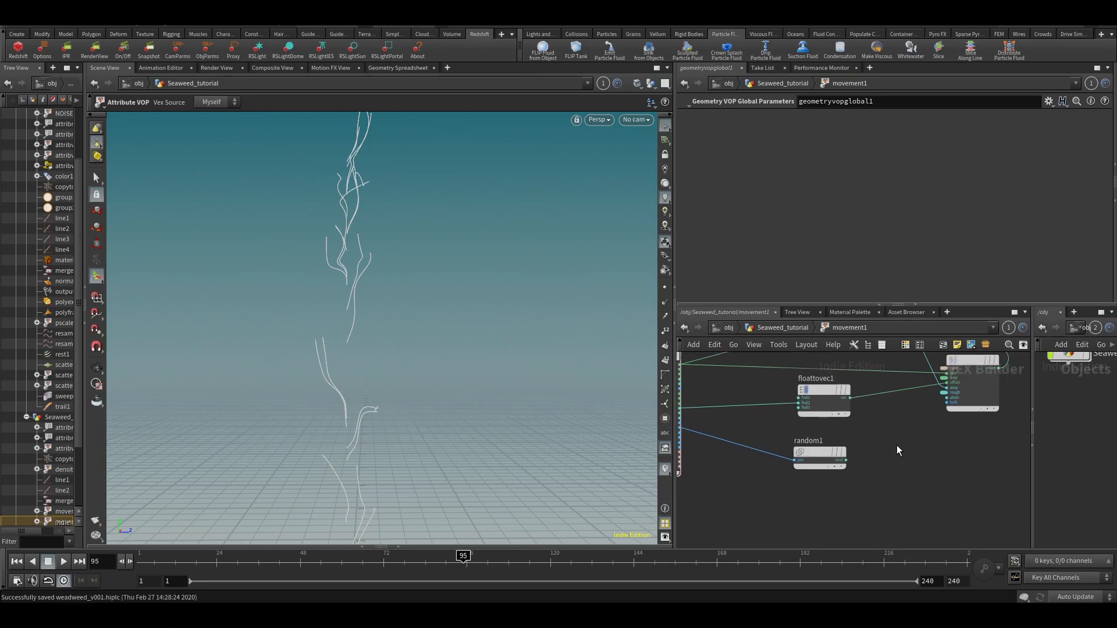
# Move floattovec1 away from turbnoise1 to make room and align random1 beneath it.
pyautogui.moveTo(737, 388); pyautogui.dragTo(706, 386)
pyautogui.scroll(-1, 884, 444)
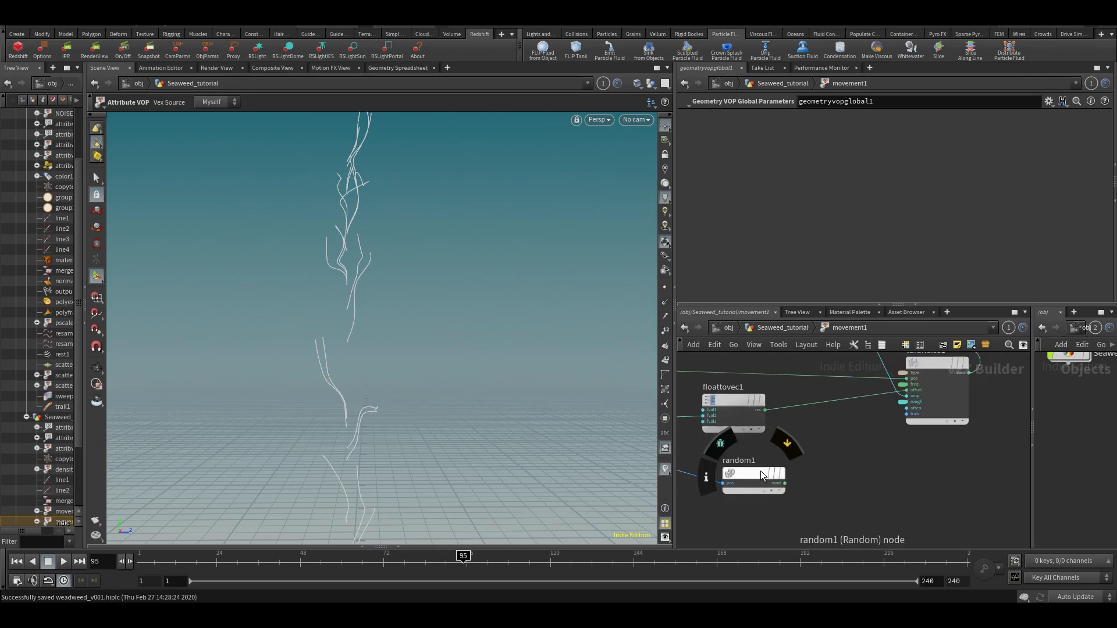
pyautogui.moveTo(762, 471); pyautogui.dragTo(742, 479)
pyautogui.click(742, 480)
pyautogui.click(795, 459)
# Insert an Add node on the wire between floattovec1 and turbnoise1's offset input.
pyautogui.scroll(2, 871, 408)
pyautogui.moveTo(870, 414)
pyautogui.mouseDown(button='middle')
pyautogui.moveTo(843, 430)
pyautogui.moveTo(881, 430)
pyautogui.mouseUp(button='middle')
pyautogui.scroll(-2, 868, 399)
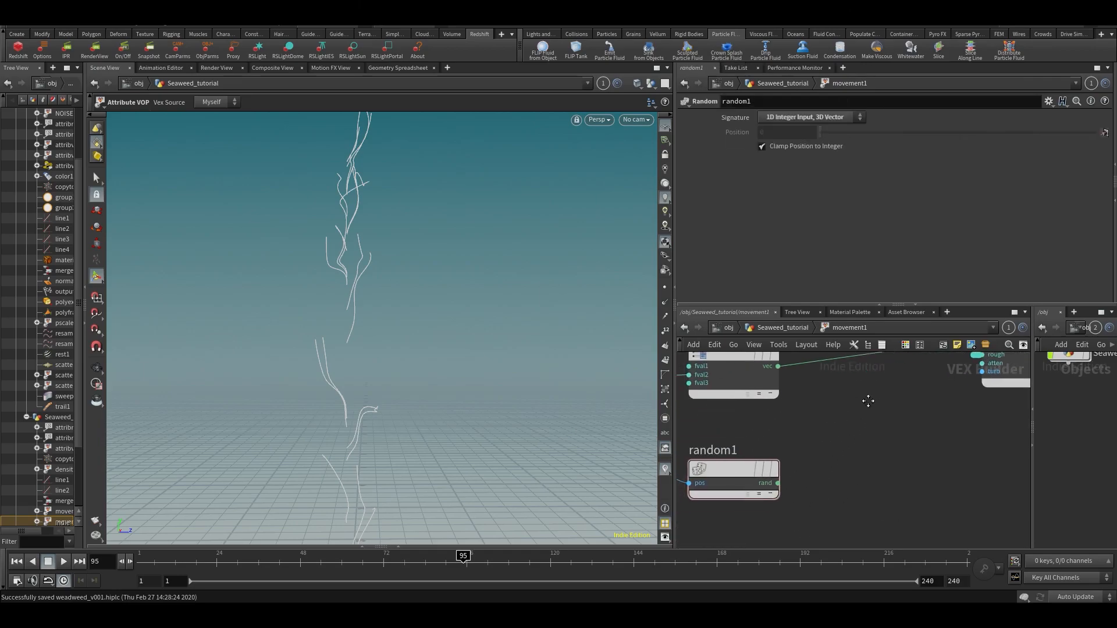
pyautogui.press('Tab')
pyautogui.write('add')
pyautogui.click(978, 113)
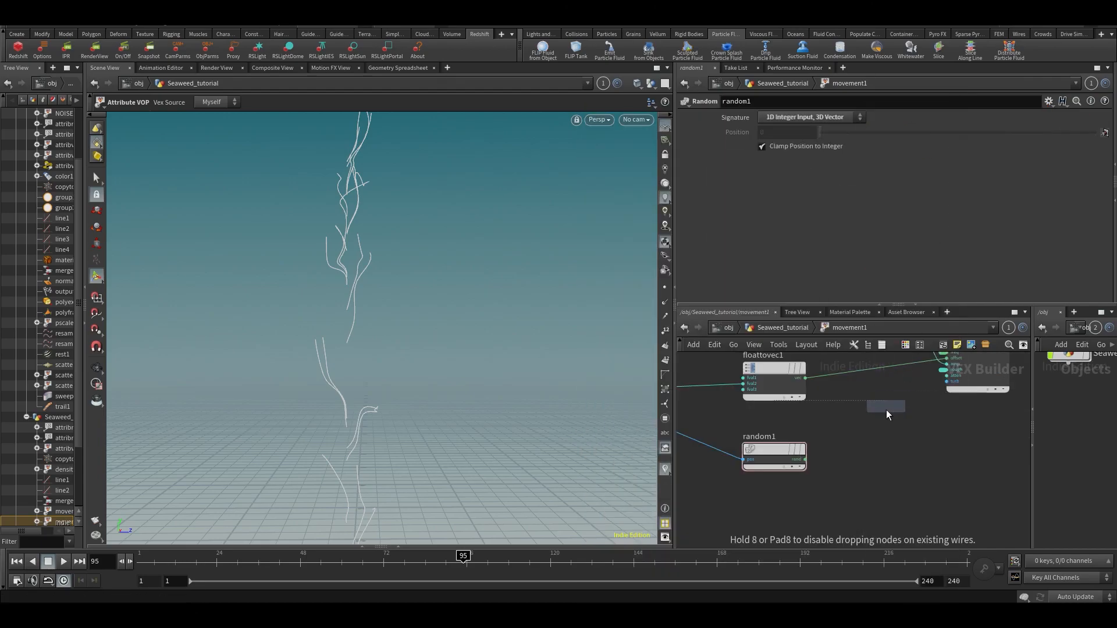
pyautogui.click(890, 373)
# Connect random1's rand output to the second input of add2.
pyautogui.hotkey('ctrl', 'b')
pyautogui.moveTo(609, 287); pyautogui.dragTo(614, 341, button='middle')
pyautogui.scroll(-1, 615, 341)
pyautogui.scroll(3, 591, 302)
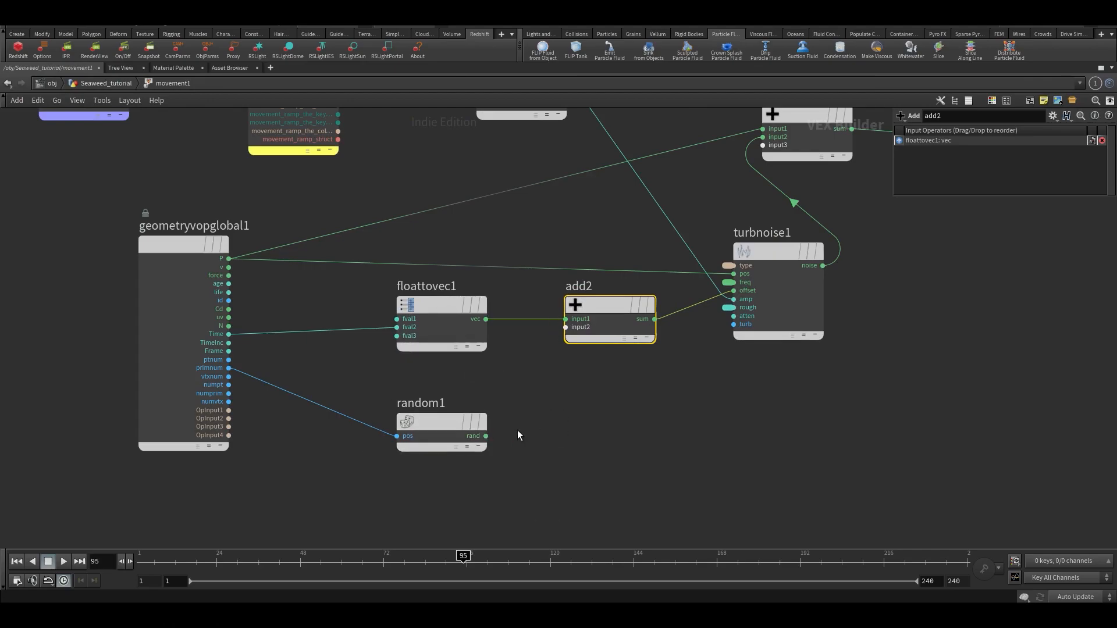
pyautogui.hotkey('ctrl', 'b')
pyautogui.moveTo(374, 307); pyautogui.dragTo(279, 334)
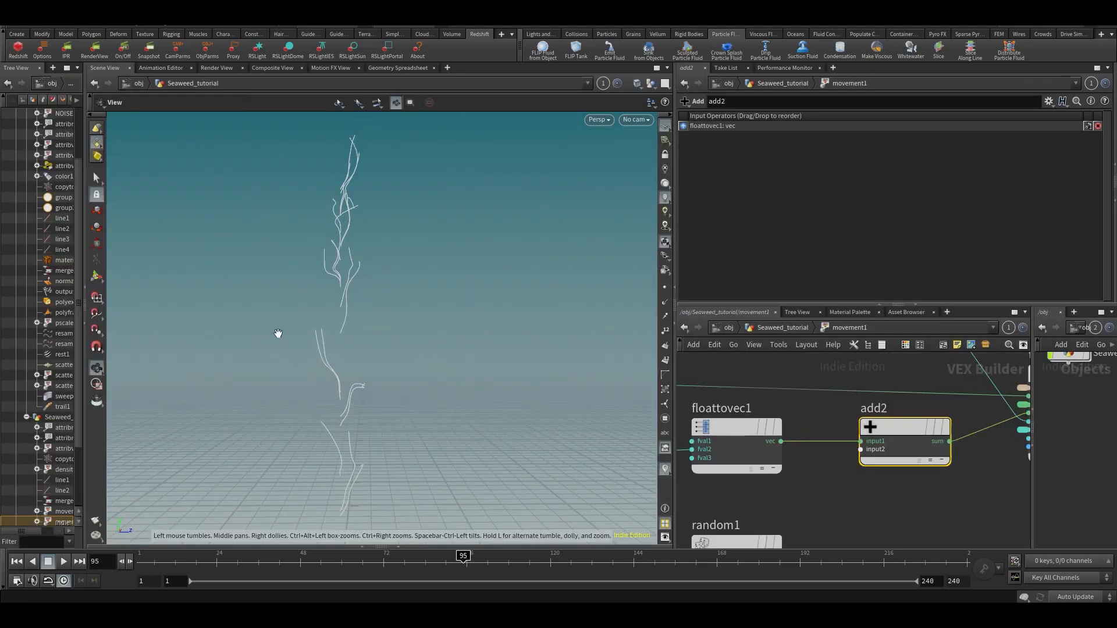
pyautogui.scroll(-2, 773, 490)
pyautogui.click(775, 510)
pyautogui.click(830, 434)
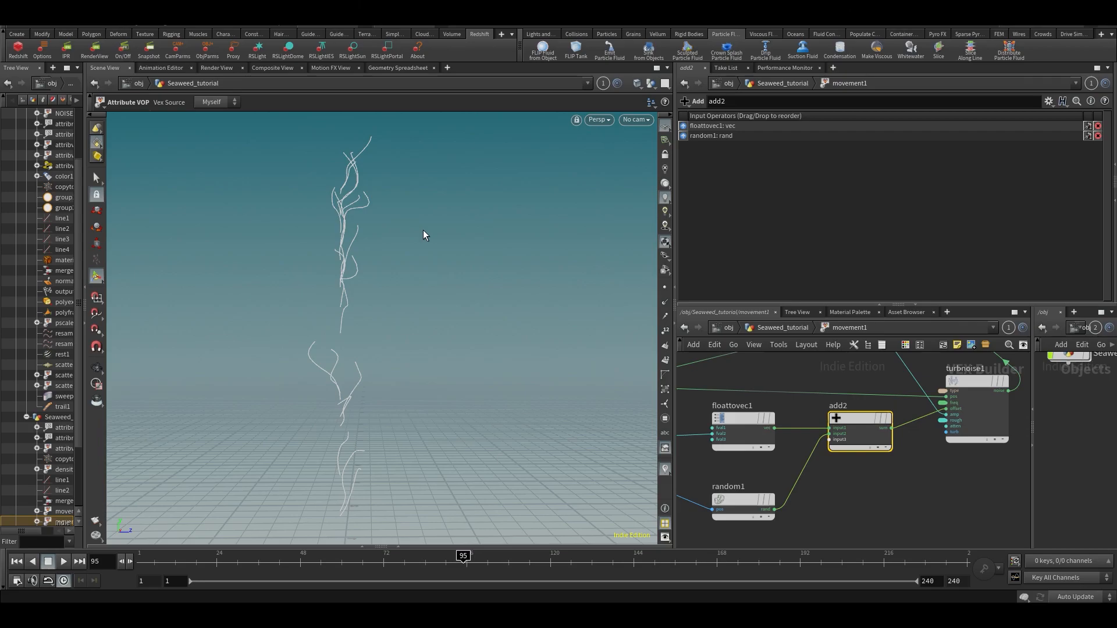
# Play the animation to check the randomized branch movement, and scrub to frame 134.
pyautogui.press('Up')
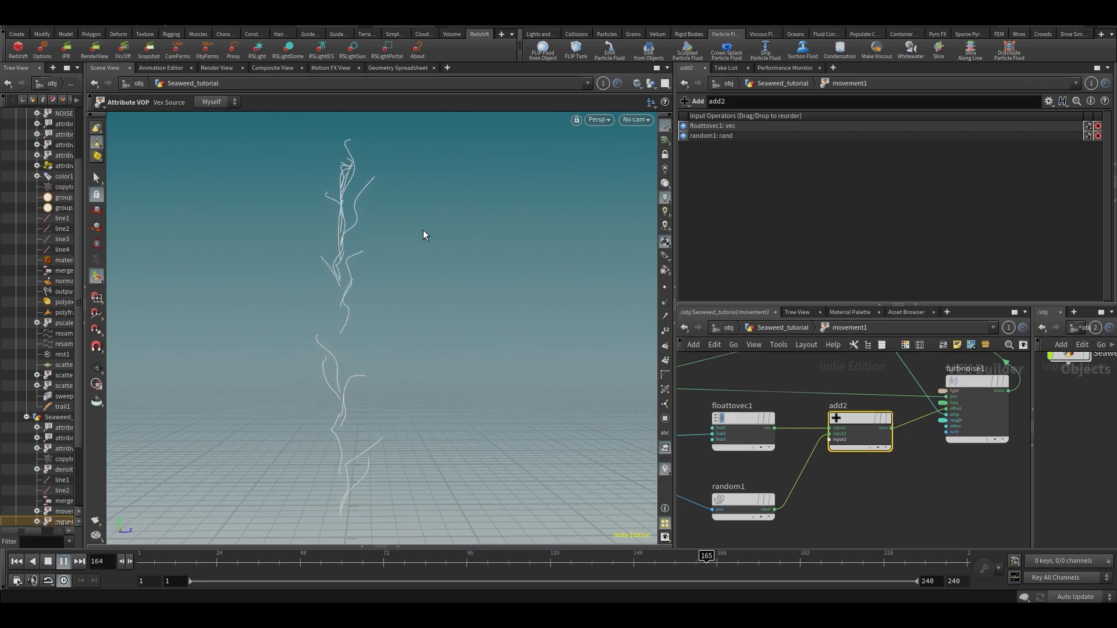
pyautogui.moveTo(892, 397)
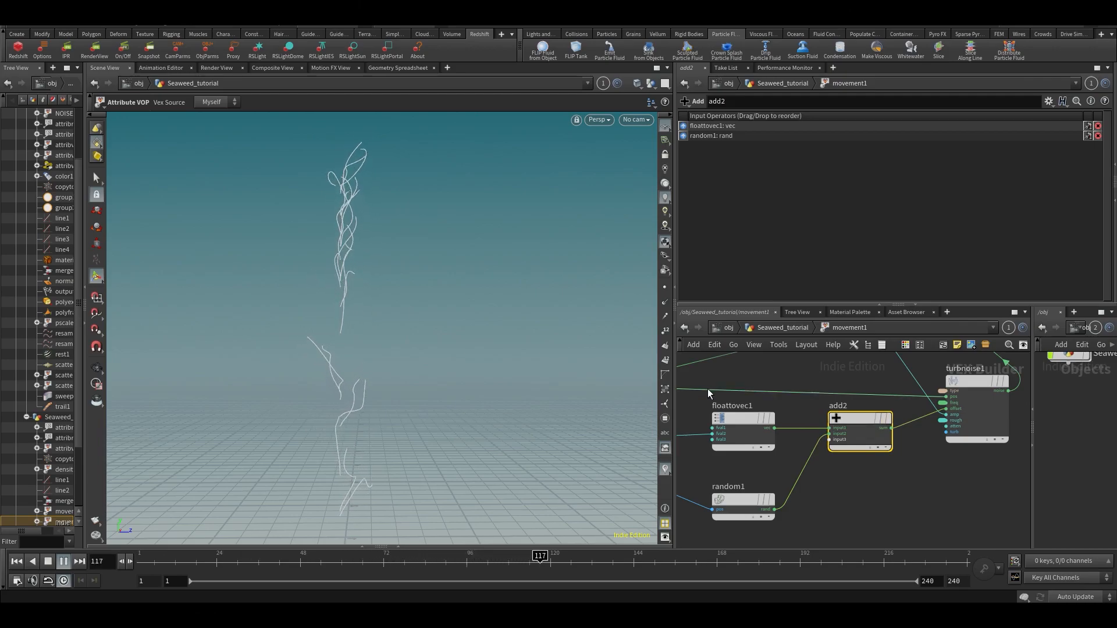
pyautogui.moveTo(911, 501); pyautogui.dragTo(995, 475, button='middle')
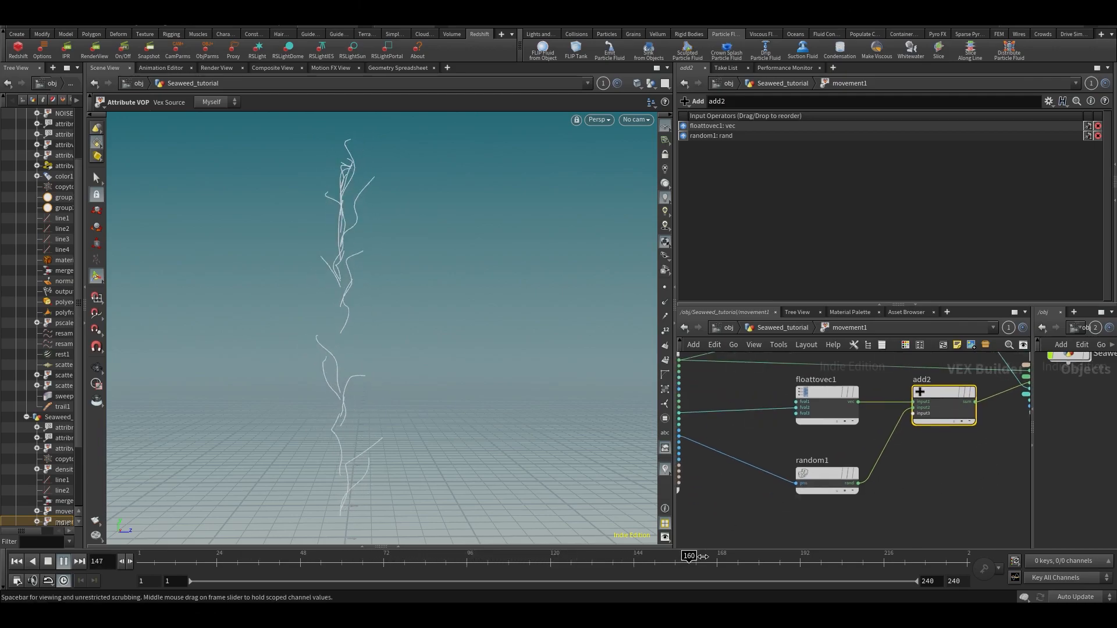
pyautogui.moveTo(682, 558); pyautogui.dragTo(599, 567)
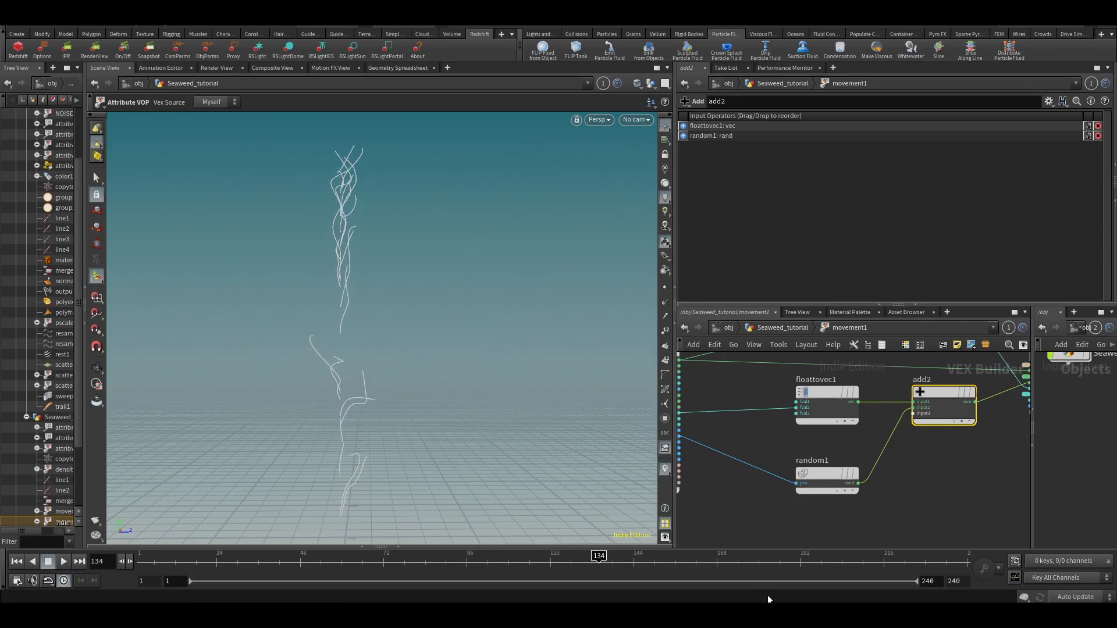
# Insert a Multiply node on the Time wire between the global parameters and floattovec1 in movement1.
pyautogui.click(918, 489)
pyautogui.moveTo(918, 489); pyautogui.dragTo(808, 548, button='middle')
pyautogui.moveTo(748, 413); pyautogui.dragTo(958, 393, button='middle')
pyautogui.moveTo(840, 467); pyautogui.dragTo(859, 427, button='middle')
pyautogui.moveTo(865, 442); pyautogui.dragTo(920, 479, button='middle')
pyautogui.scroll(2, 811, 456)
pyautogui.moveTo(855, 437); pyautogui.dragTo(727, 437, button='middle')
pyautogui.moveTo(907, 416); pyautogui.dragTo(816, 460, button='middle')
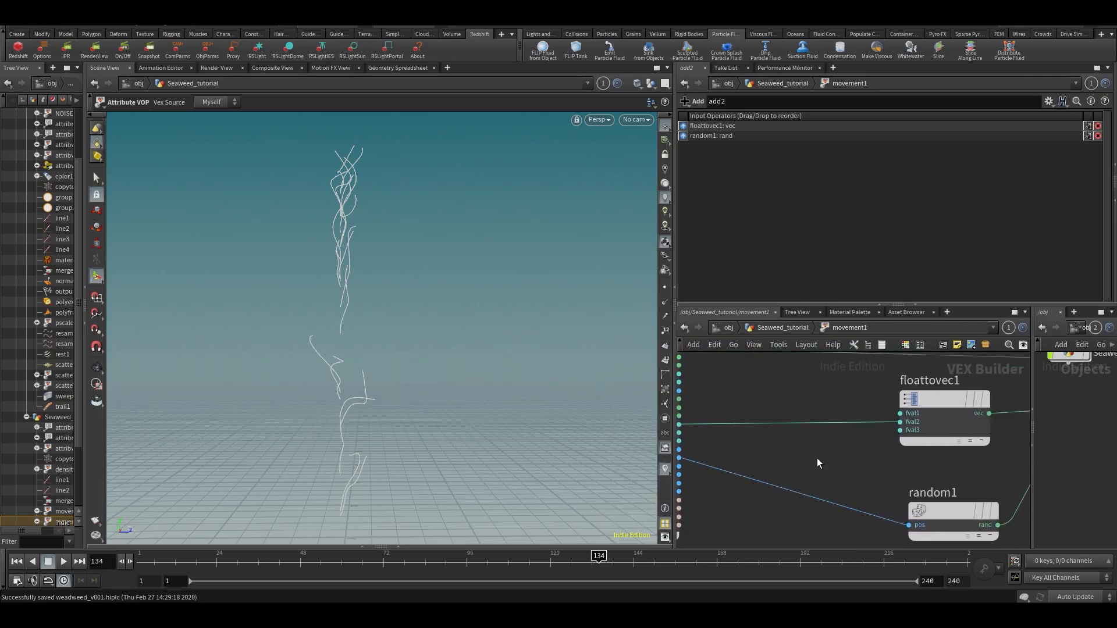
pyautogui.press('Tab')
pyautogui.write('mul')
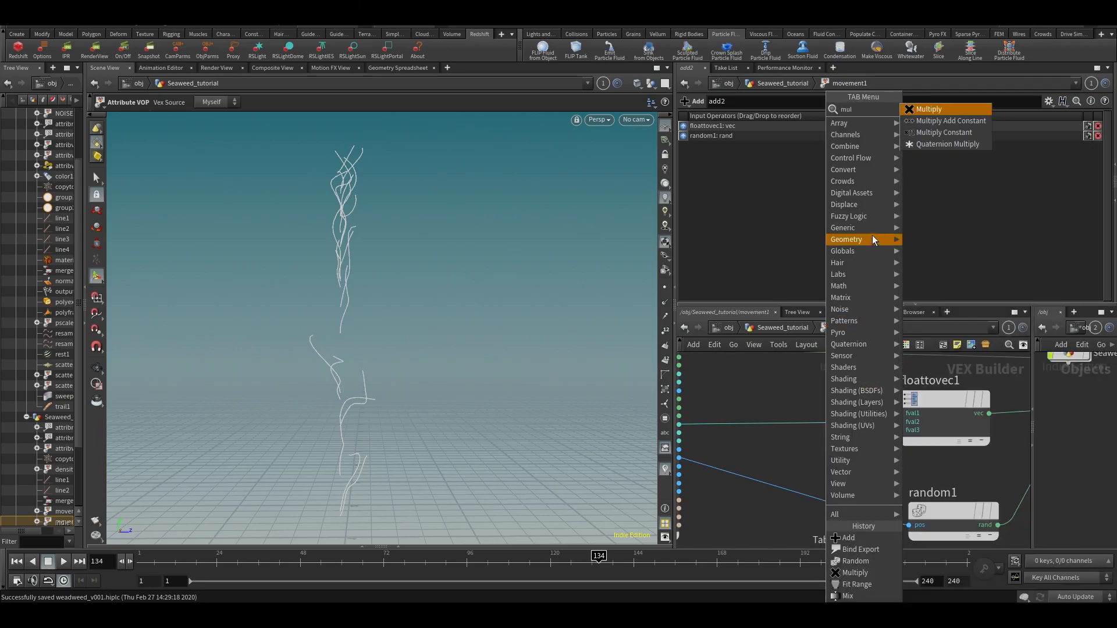
pyautogui.click(924, 111)
pyautogui.click(786, 434)
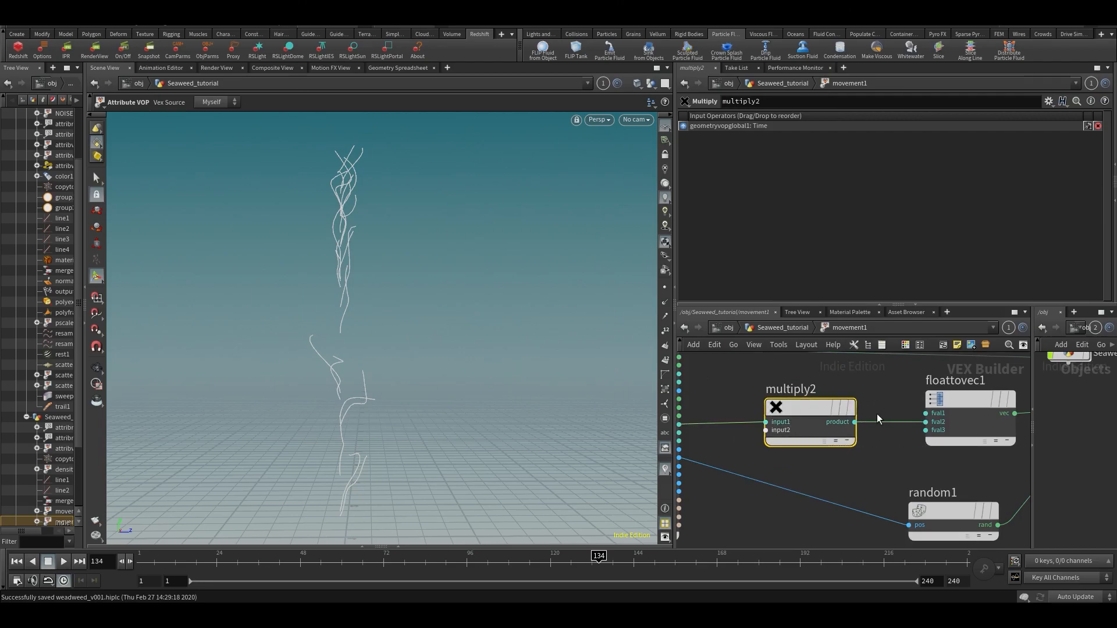
# Promote multiply2's second input to a parameter with the name and label speed.
pyautogui.rightClick(767, 431)
pyautogui.click(774, 393)
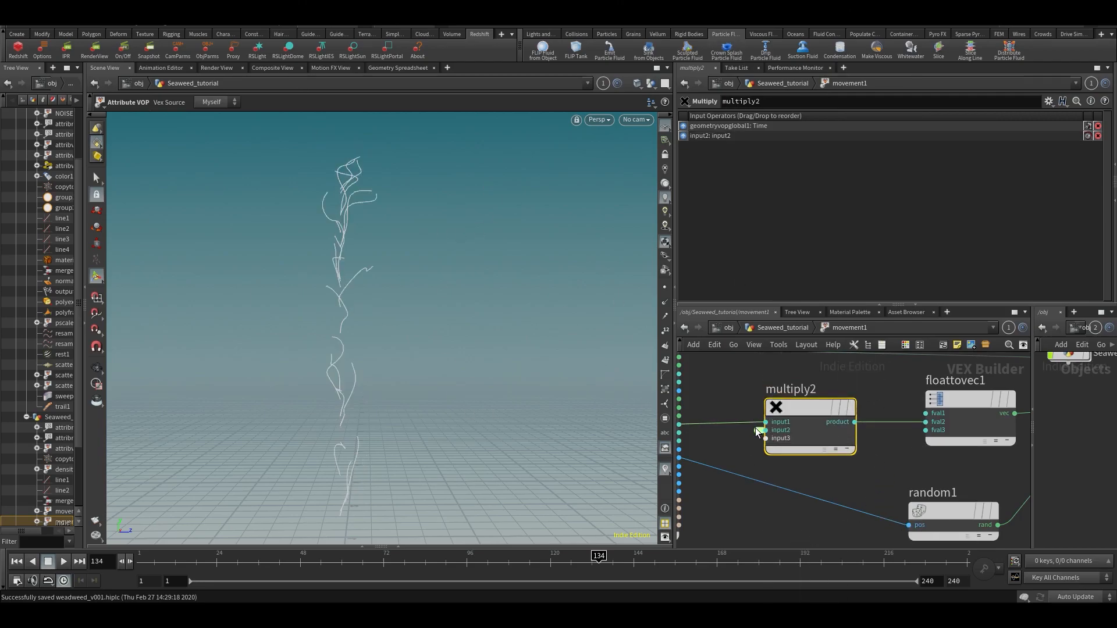
pyautogui.write('speed')
pyautogui.press('Tab')
pyautogui.press('Tab')
pyautogui.press('Tab')
pyautogui.write('speed')
pyautogui.press('Return')
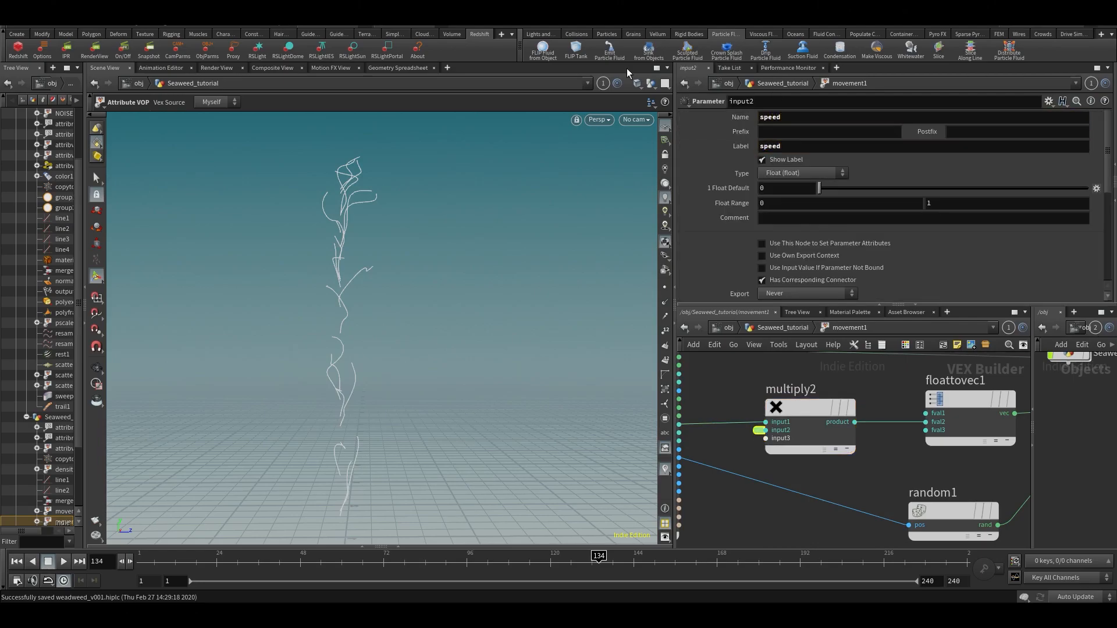
# Try different speed values on movement1 during playback, including 3.8, and leave the speed at 0.288.
pyautogui.press('u')
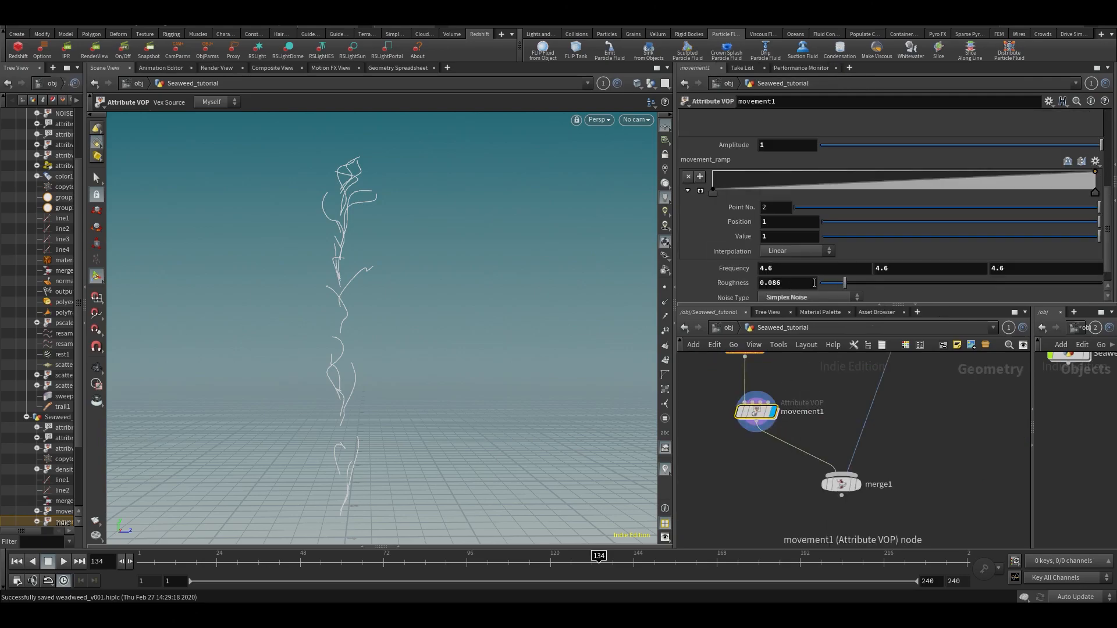
pyautogui.scroll(-1, 918, 232)
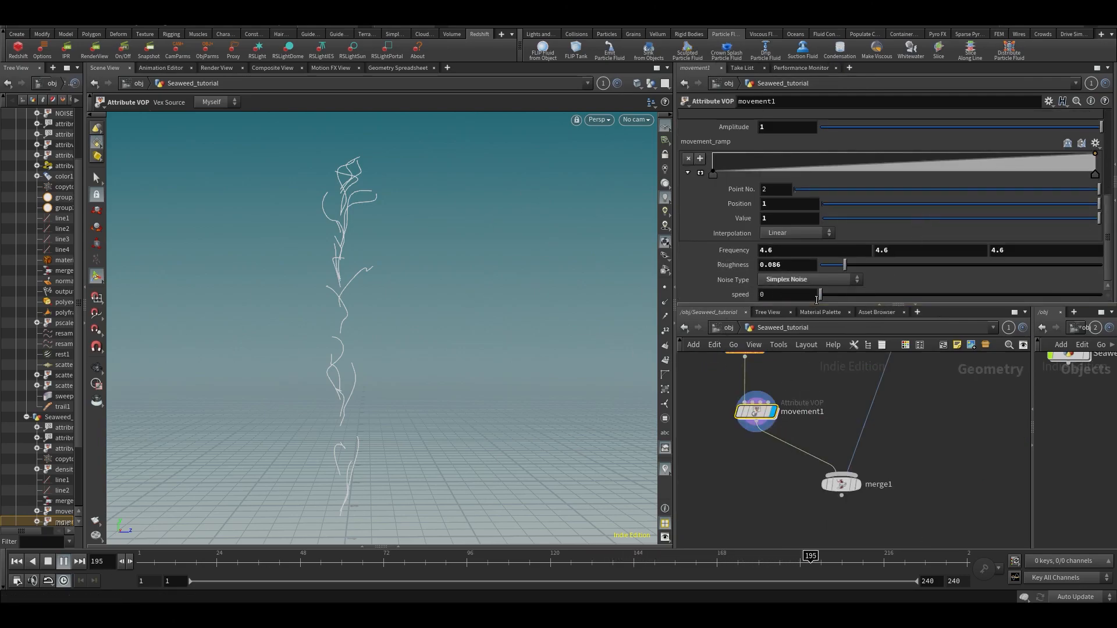
pyautogui.moveTo(820, 297); pyautogui.dragTo(828, 297)
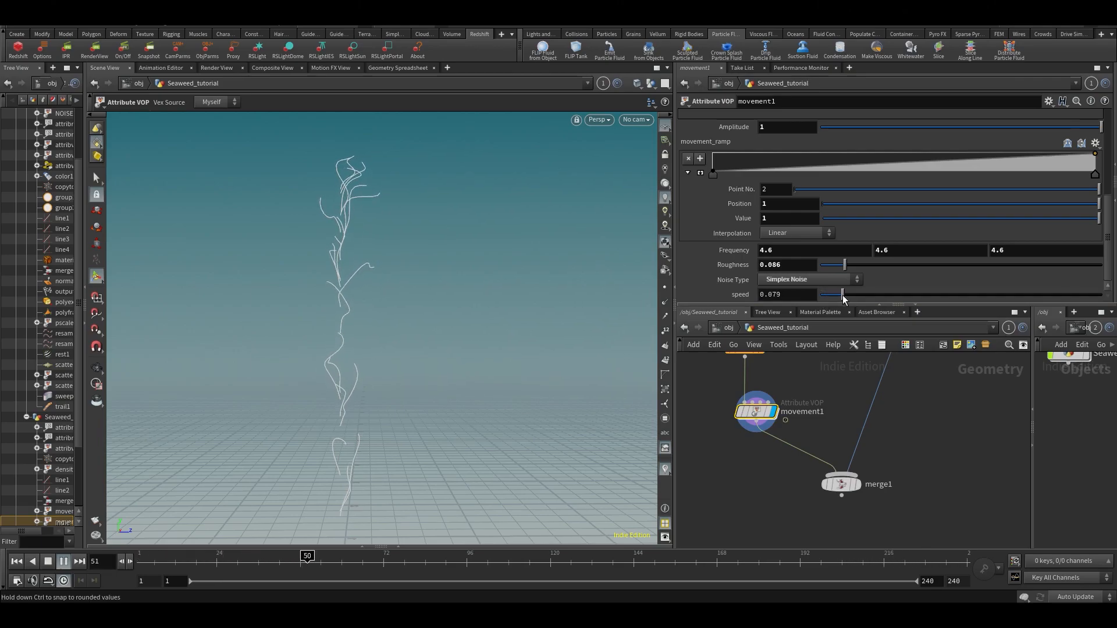
pyautogui.moveTo(842, 295); pyautogui.dragTo(1111, 292)
pyautogui.moveTo(795, 295); pyautogui.dragTo(958, 268, button='middle')
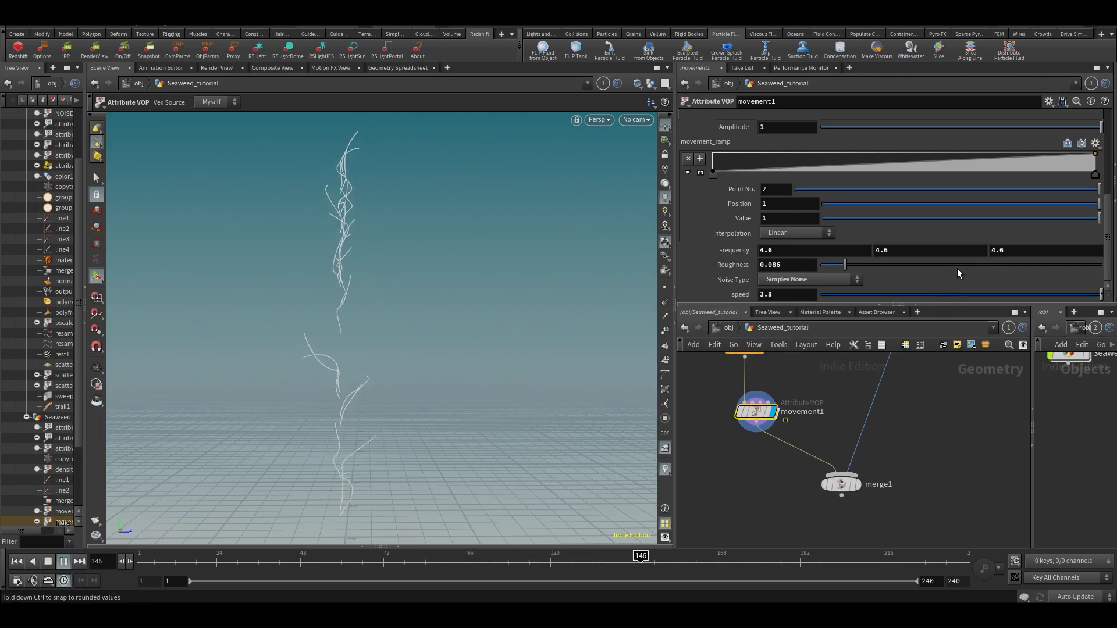
pyautogui.click(899, 294)
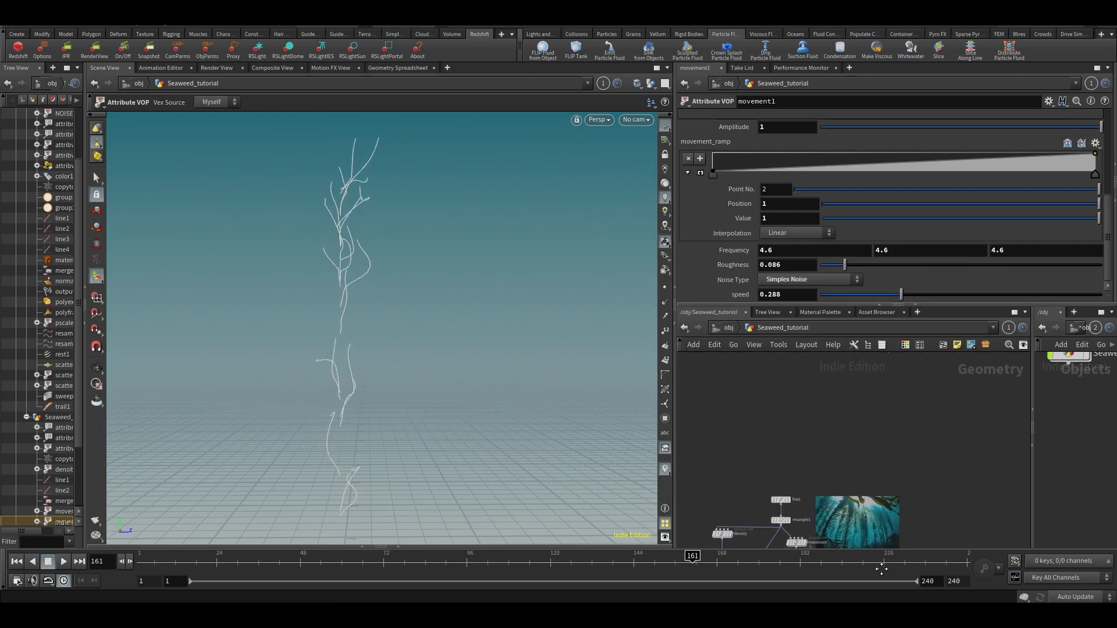
# Open the stem's movement VOP and insert a Multiply node on the Time wire before floattovec1.
pyautogui.moveTo(854, 524); pyautogui.dragTo(870, 422, button='middle')
pyautogui.scroll(3, 722, 466)
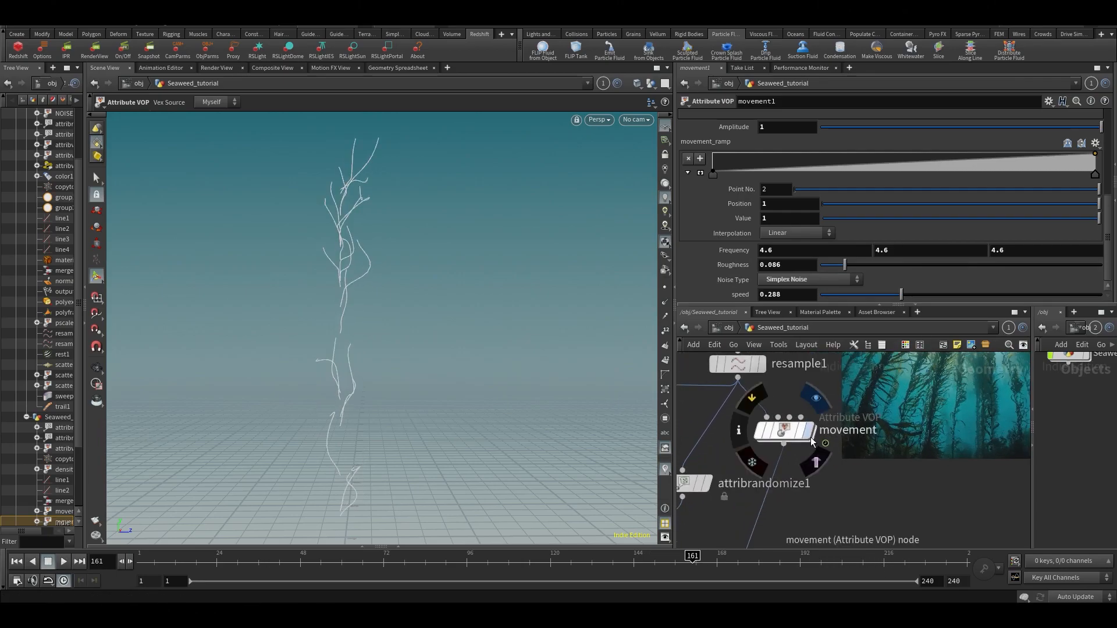
pyautogui.doubleClick(781, 431)
pyautogui.moveTo(693, 488); pyautogui.dragTo(875, 425, button='middle')
pyautogui.scroll(-3, 875, 424)
pyautogui.moveTo(803, 445); pyautogui.dragTo(884, 450, button='middle')
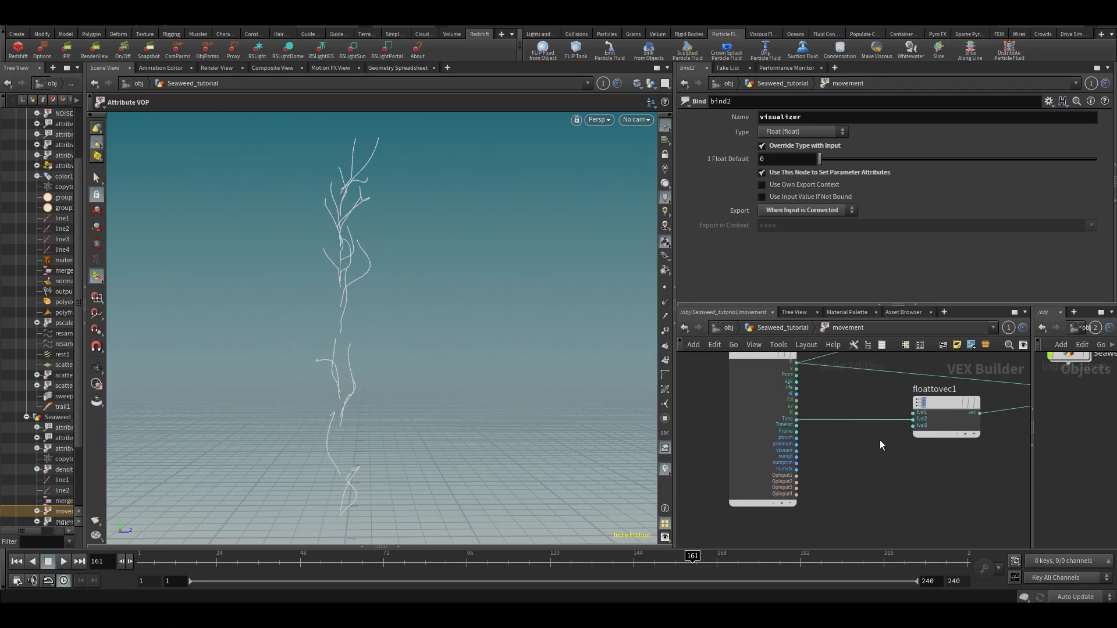
pyautogui.scroll(2, 852, 402)
pyautogui.press('Tab')
pyautogui.write('mul')
pyautogui.click(982, 111)
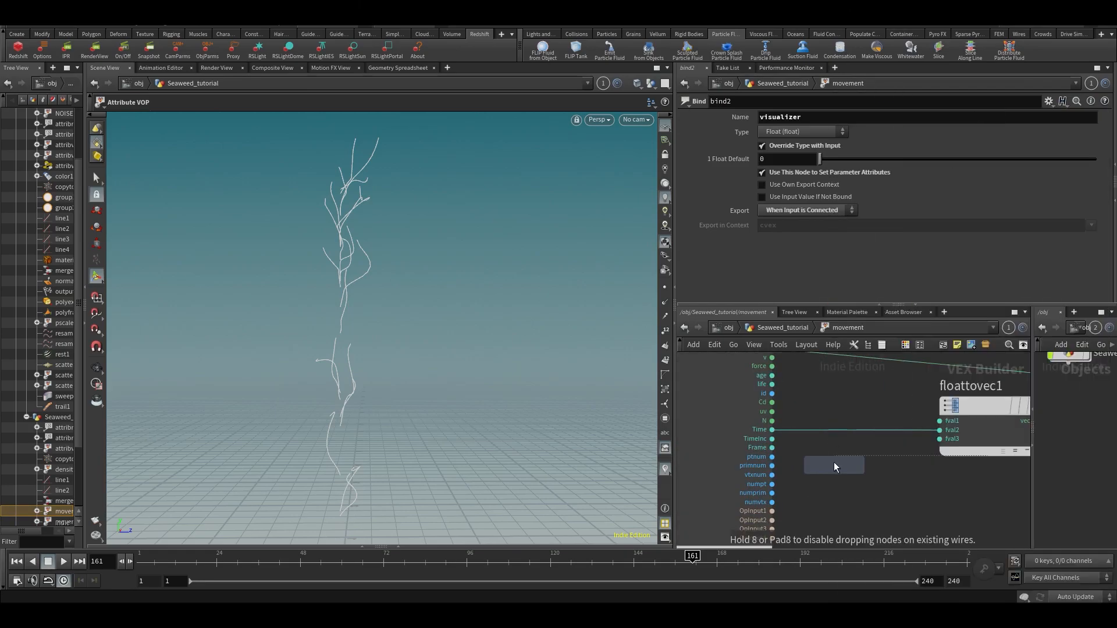
pyautogui.click(869, 454)
# Promote the new Multiply node's second input in the stem's movement VOP to a parameter named speed.
pyautogui.rightClick(855, 439)
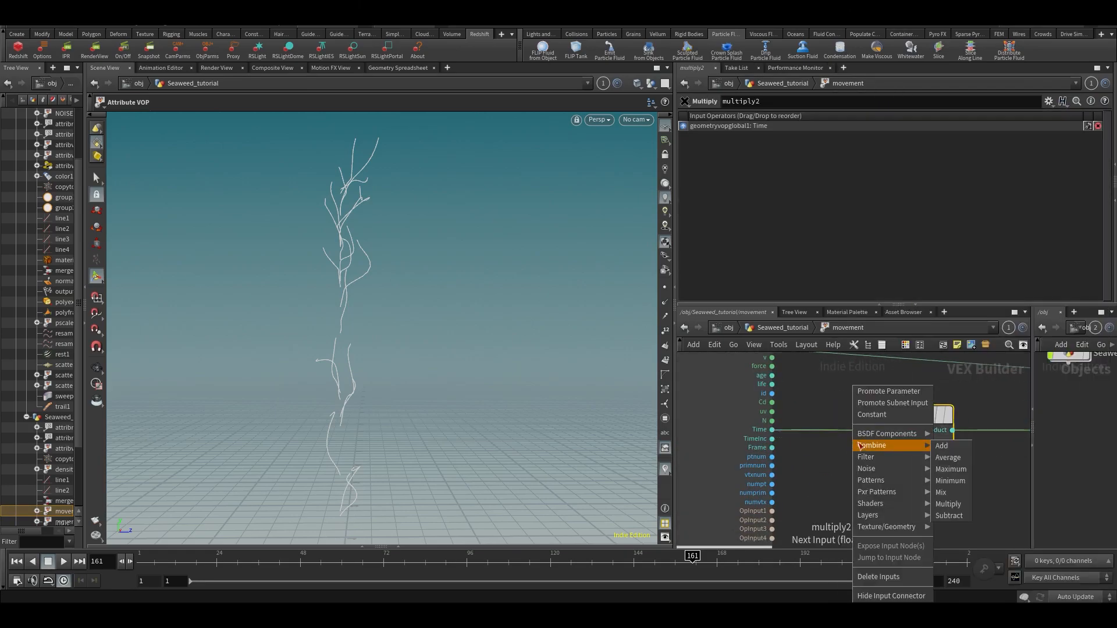
pyautogui.click(893, 392)
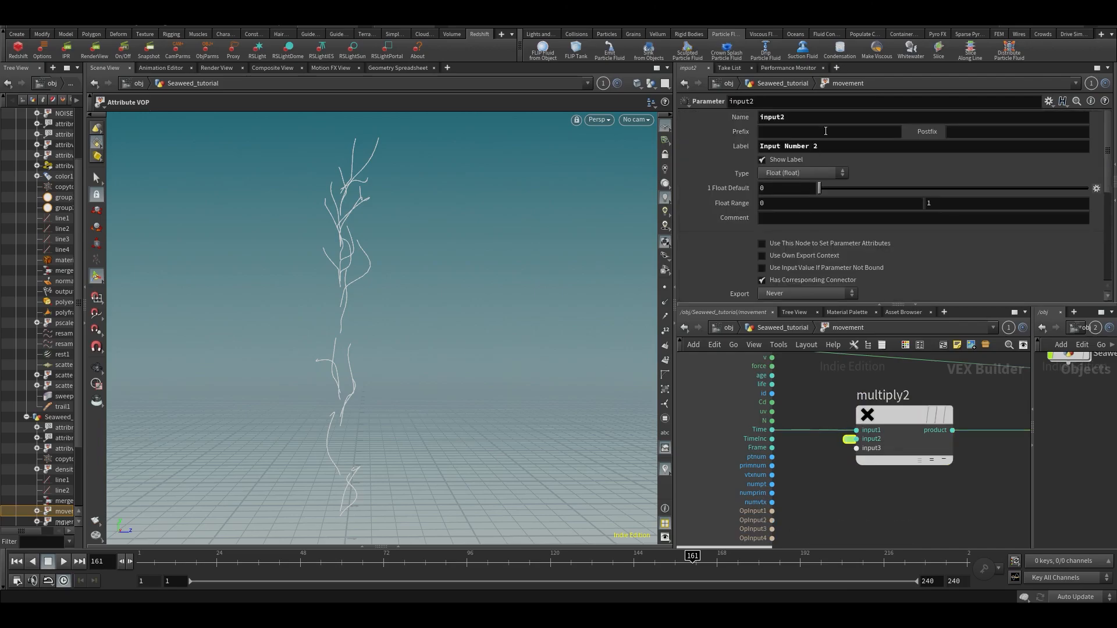
pyautogui.write('speed')
pyautogui.press('Tab')
# Return to the geometry network, display the stem's movement node, and set its speed to 0.826 during playback.
pyautogui.press('u')
pyautogui.moveTo(847, 293); pyautogui.dragTo(933, 295)
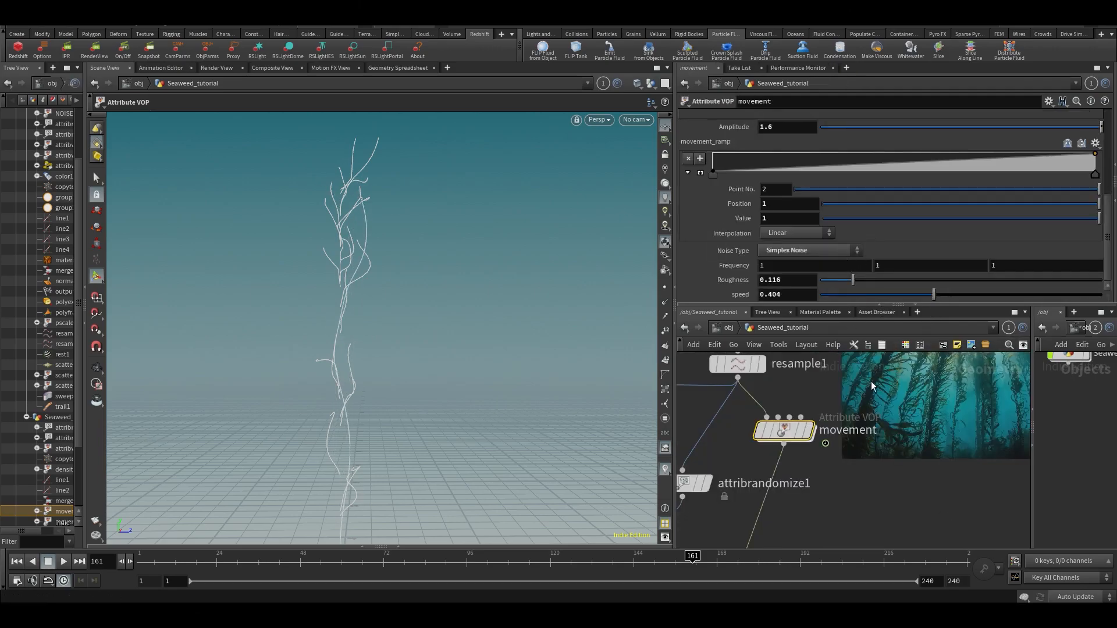
pyautogui.click(809, 430)
pyautogui.press('Up')
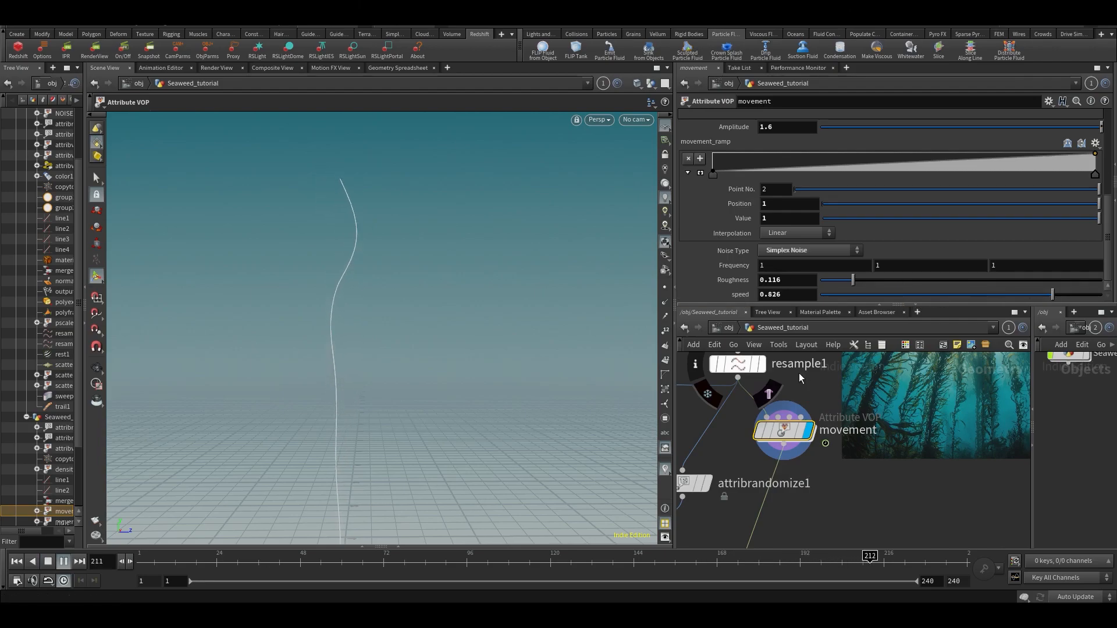
# Display the branches' movement1 node, set the stem movement's speed to 1.8, and play the animation.
pyautogui.scroll(-3, 871, 484)
pyautogui.moveTo(872, 538); pyautogui.dragTo(944, 443, button='middle')
pyautogui.click(791, 397)
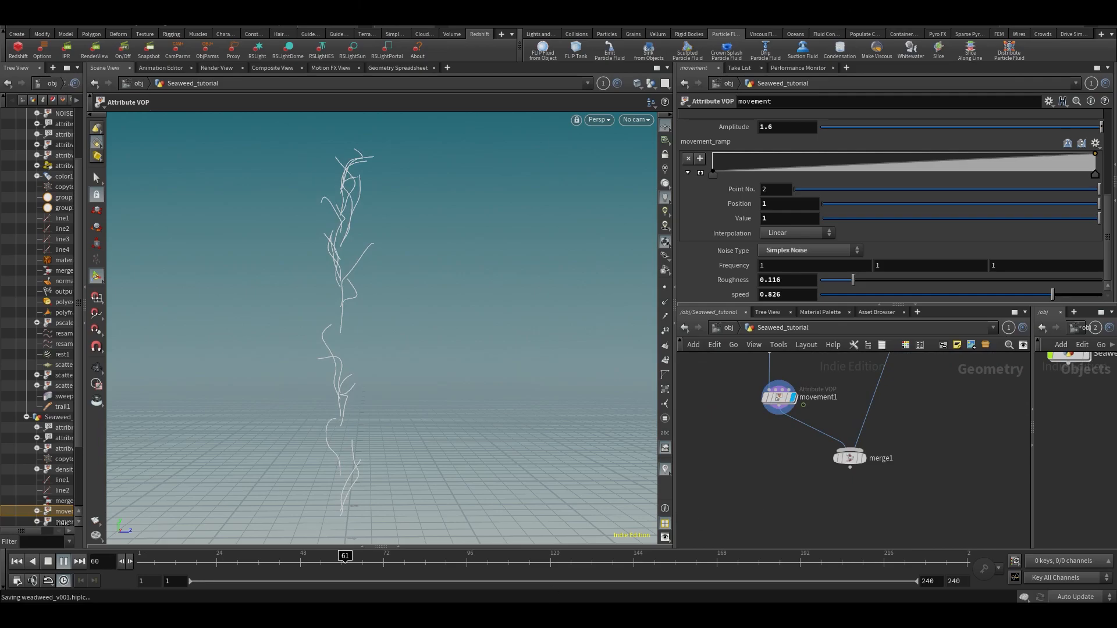
pyautogui.click(339, 562)
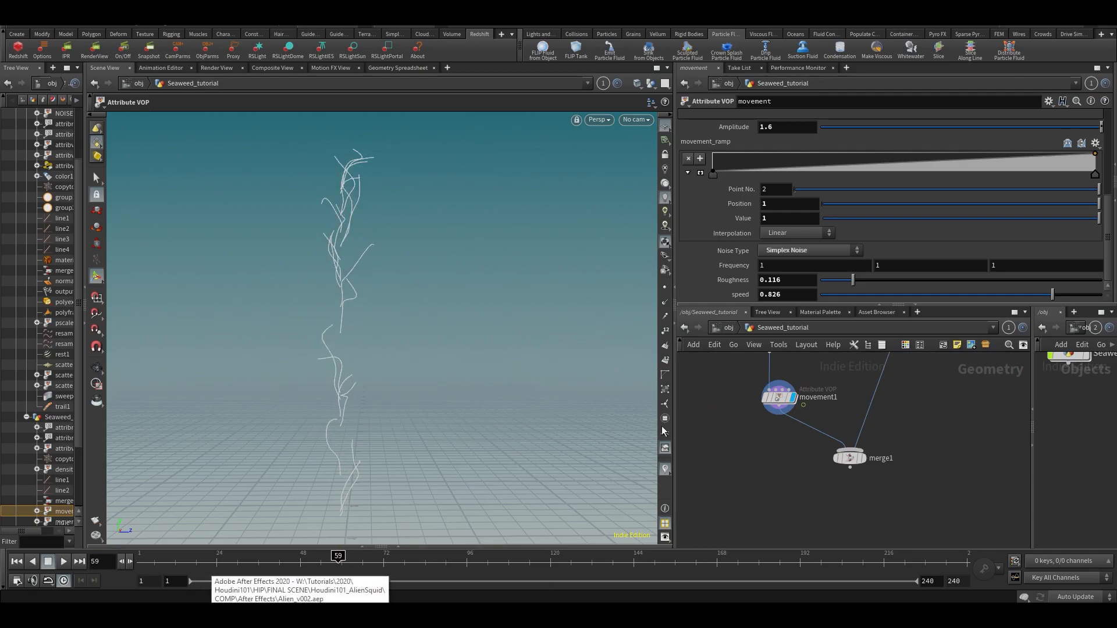
pyautogui.moveTo(796, 301); pyautogui.dragTo(832, 294, button='middle')
pyautogui.press('Up')
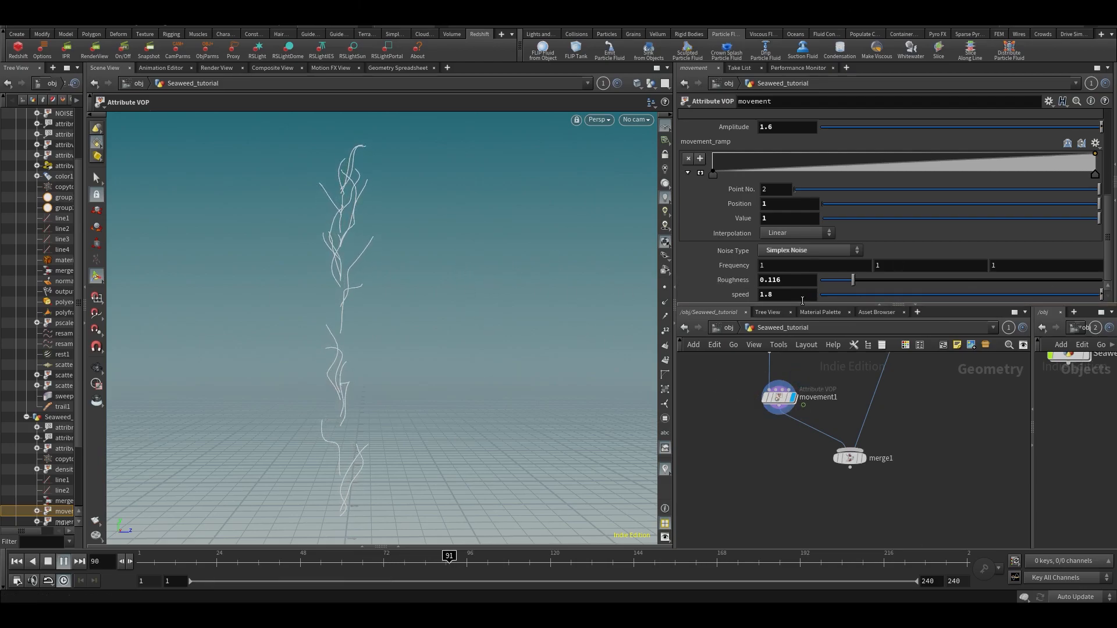
# Try a speed of 5 on the stem's movement node, undo it, and park the timeline at frame 149.
pyautogui.moveTo(798, 296); pyautogui.dragTo(732, 283)
pyautogui.write('5')
pyautogui.press('Return')
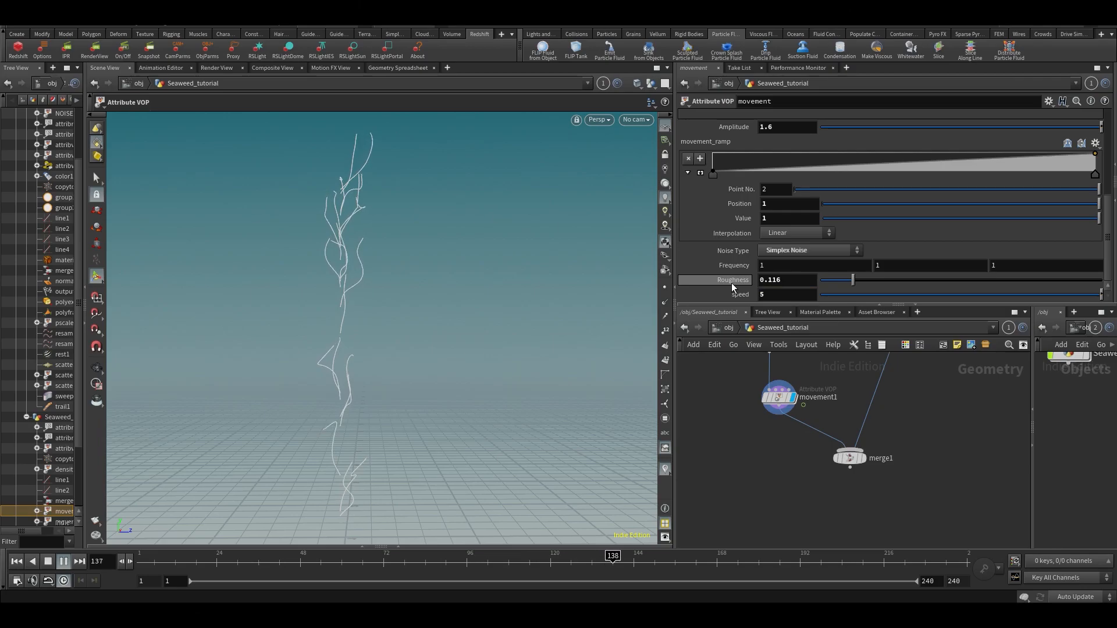
pyautogui.hotkey('ctrl', 'z')
pyautogui.click(651, 563)
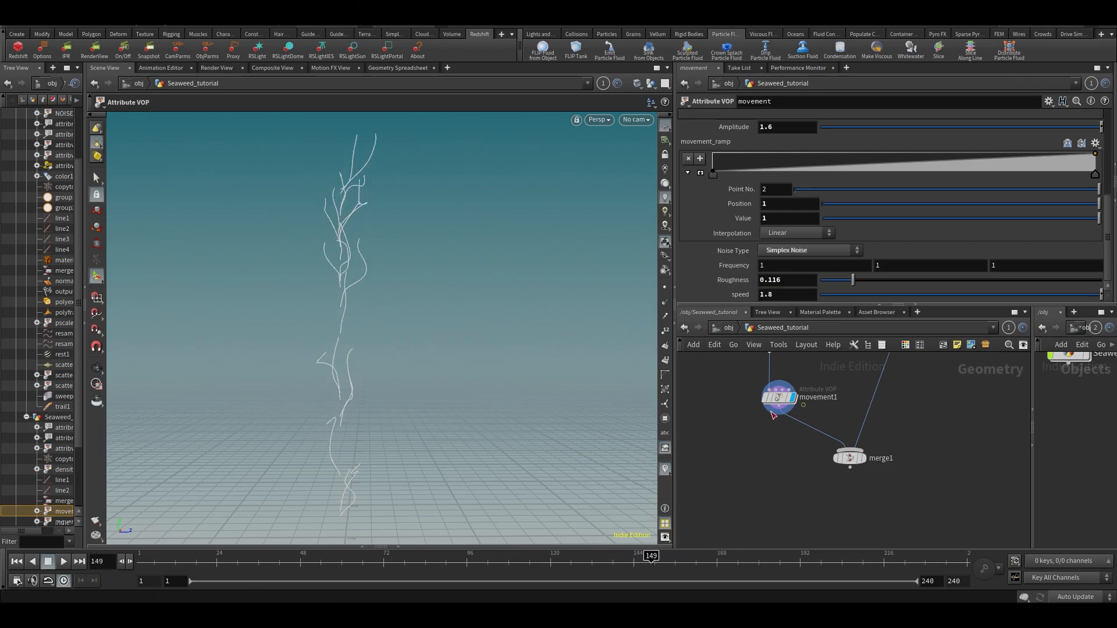
# Replace multiply2's promoted input in movement1 with a fresh parameter named and labelled speed, and set movement1's speed to 1.5.
pyautogui.doubleClick(773, 407)
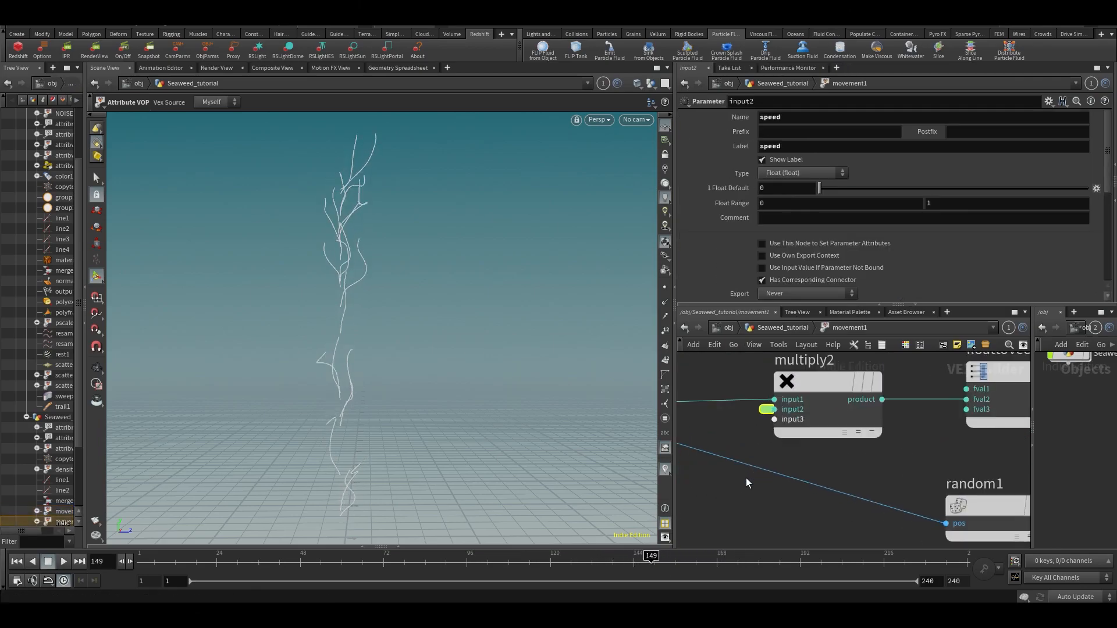
pyautogui.press('Delete')
pyautogui.middleClick(773, 409)
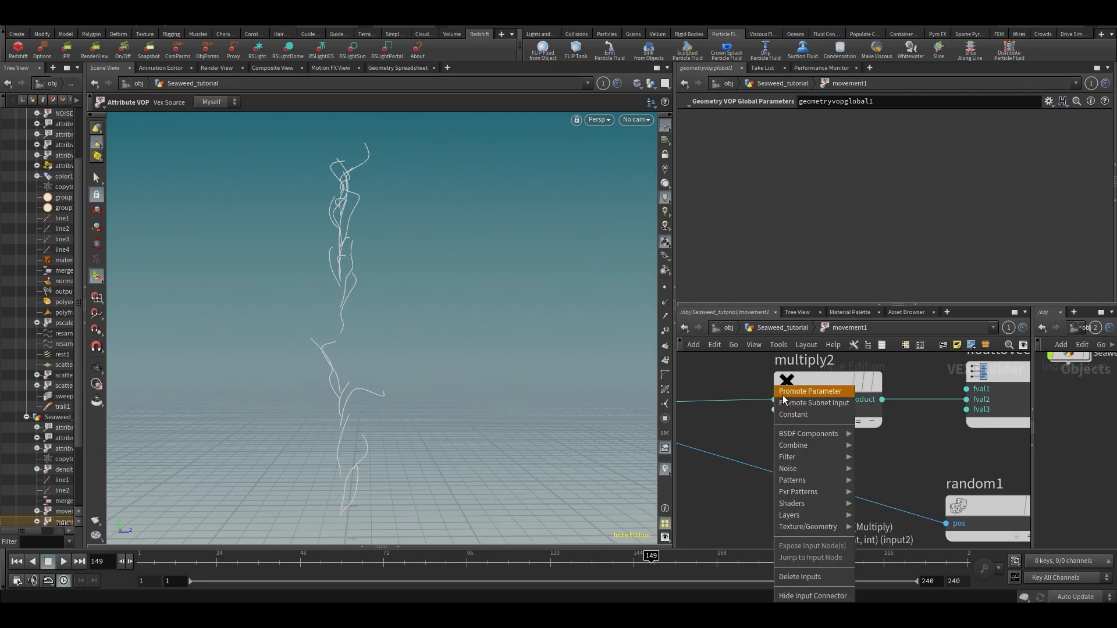
pyautogui.click(784, 398)
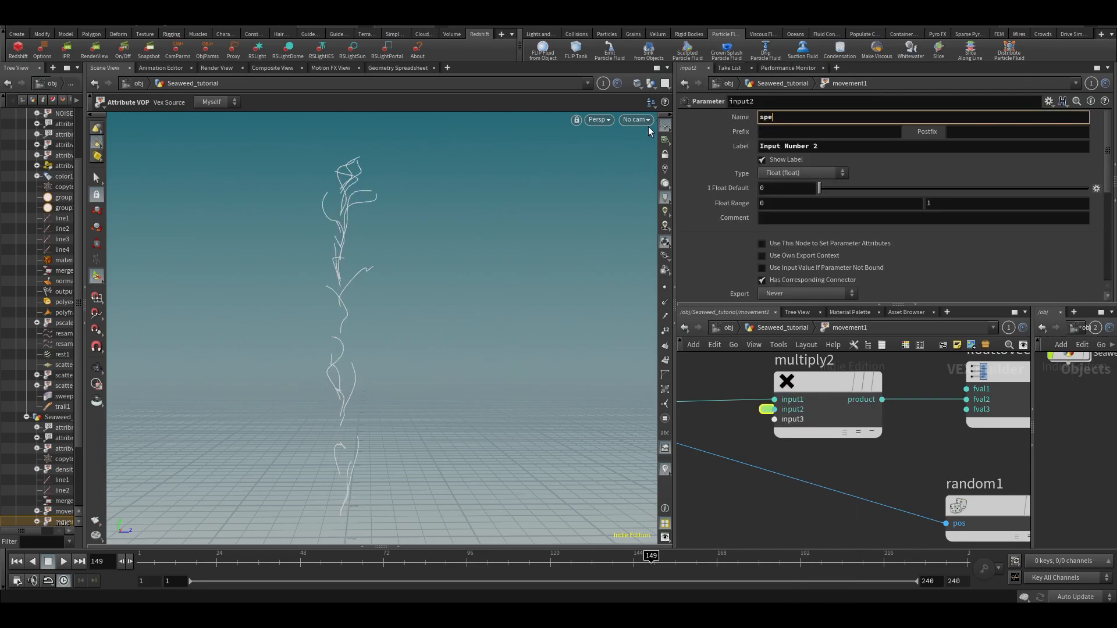
pyautogui.press('Tab')
pyautogui.write('s')
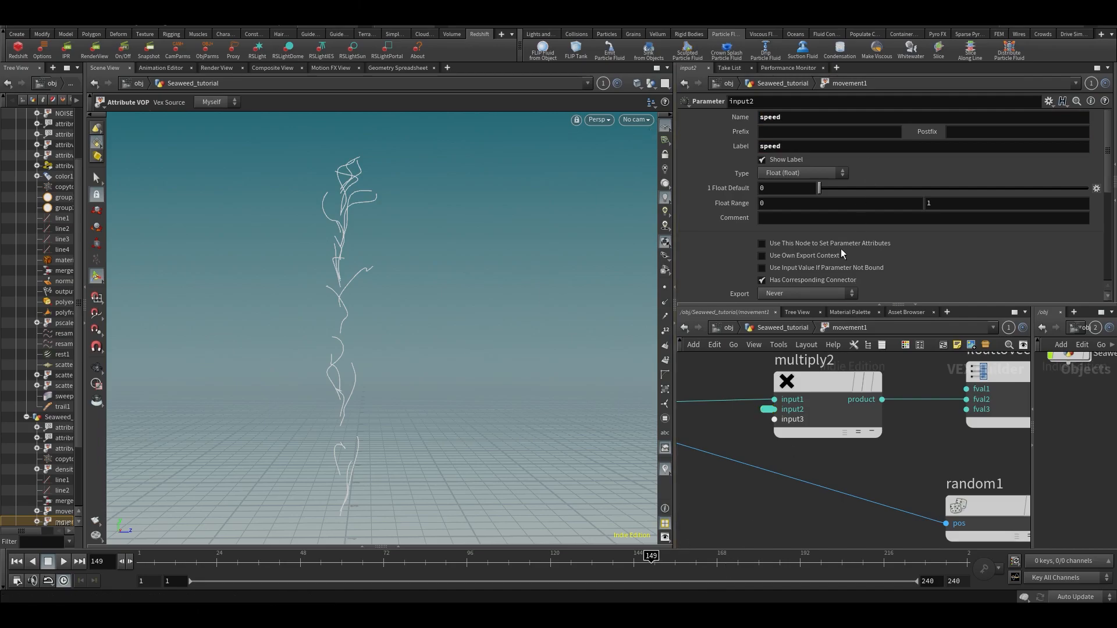
pyautogui.write('u')
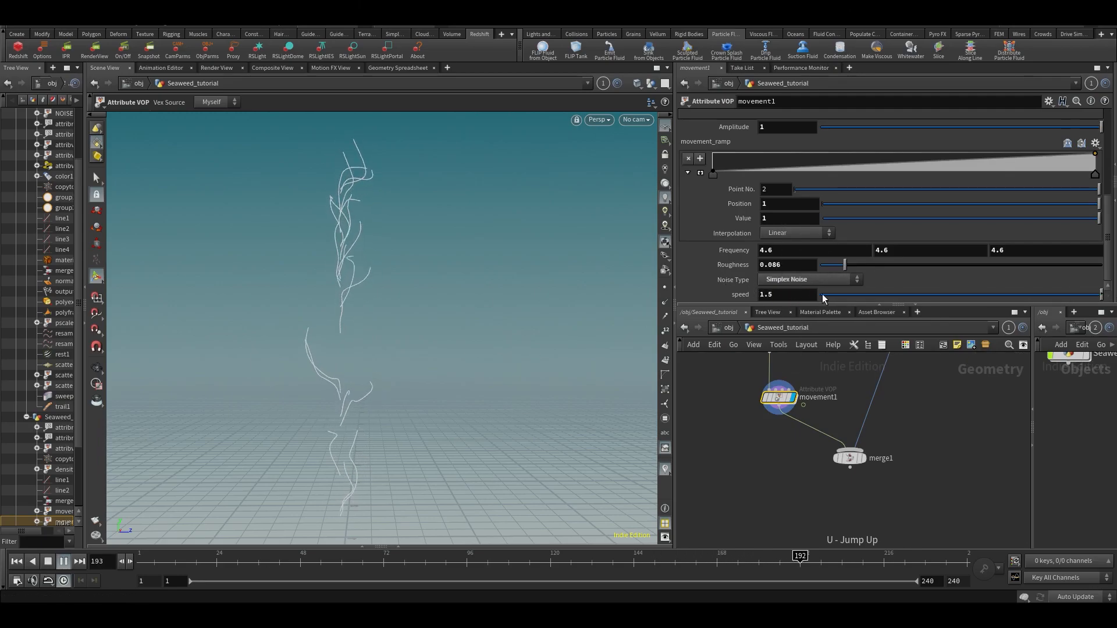
# Duplicate random1 inside movement1, keeping its primnum connection, and place the copy below multiply2.
pyautogui.doubleClick(778, 410)
pyautogui.scroll(-5, 777, 415)
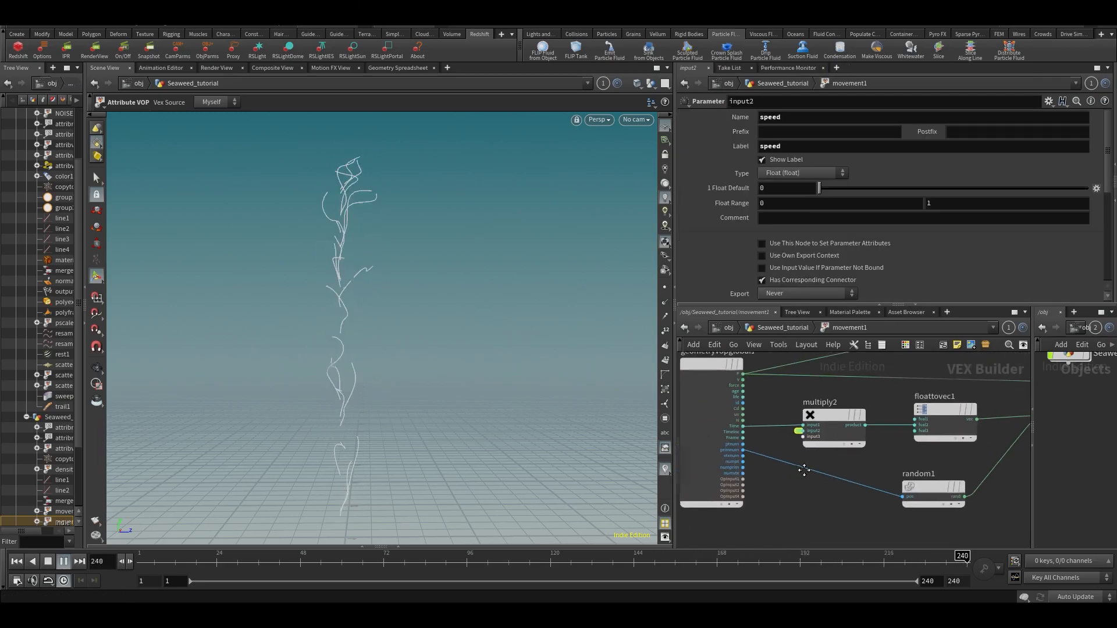
pyautogui.scroll(2, 787, 451)
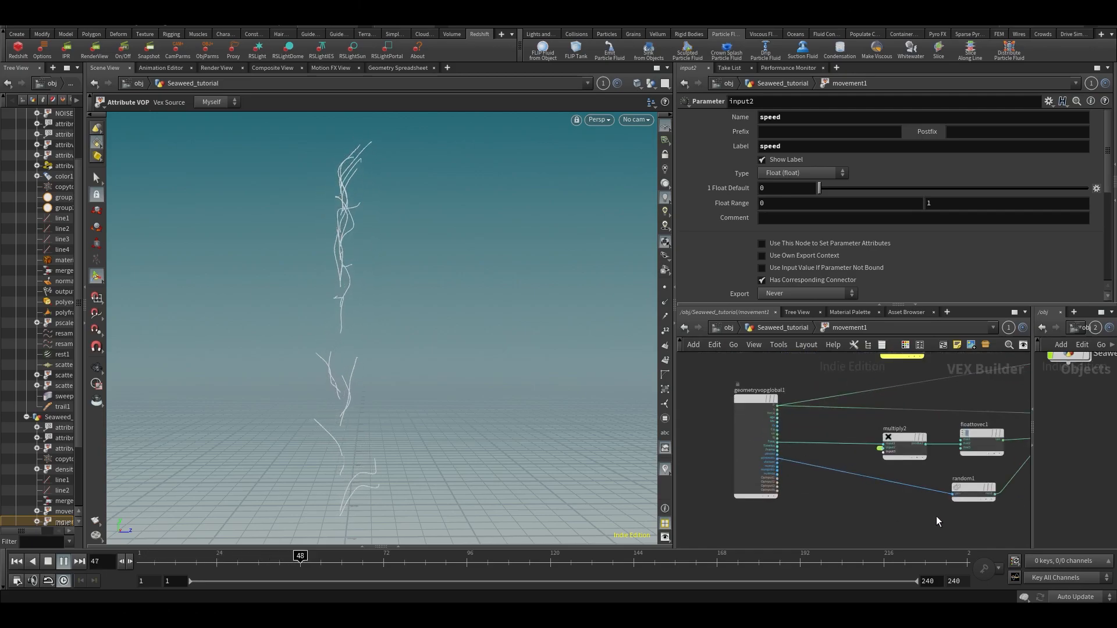
pyautogui.moveTo(1013, 528); pyautogui.dragTo(952, 503, button='middle')
pyautogui.click(913, 462)
pyautogui.moveTo(928, 478); pyautogui.dragTo(942, 445)
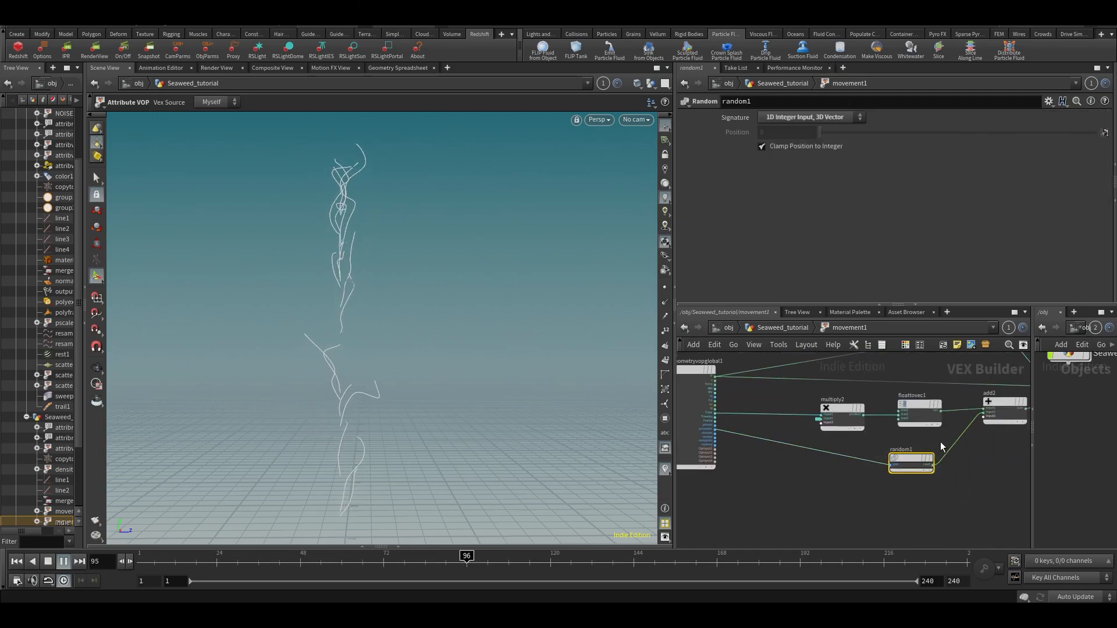
pyautogui.hotkey('ctrl', 'c')
pyautogui.scroll(3, 767, 485)
pyautogui.moveTo(766, 486); pyautogui.dragTo(829, 480, button='middle')
pyautogui.hotkey('ctrl', 'v')
pyautogui.moveTo(857, 438); pyautogui.dragTo(861, 476)
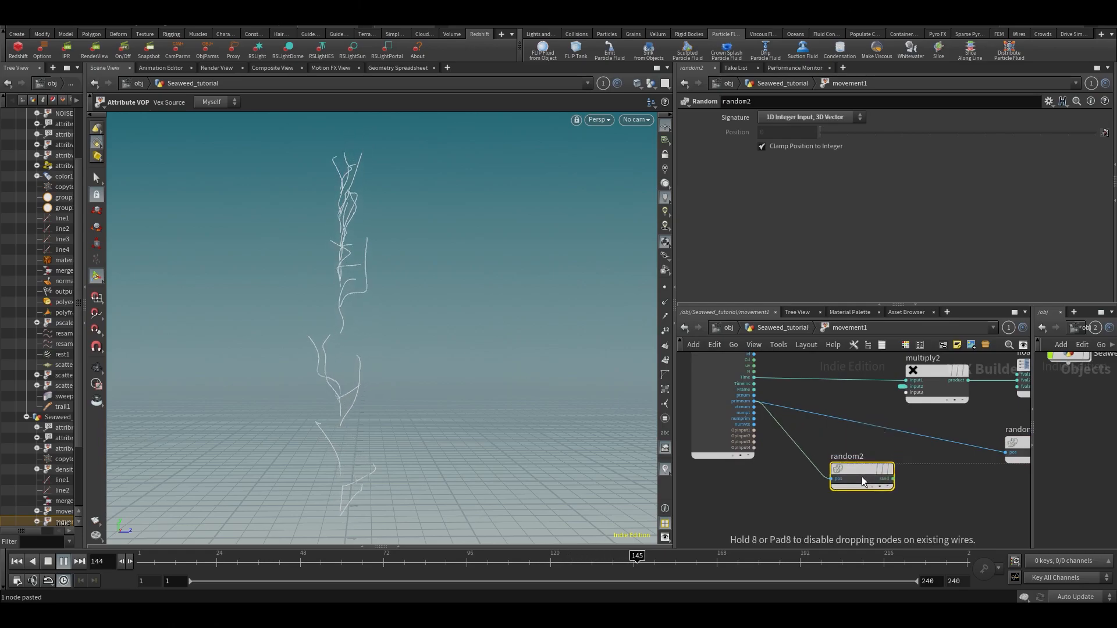
# Set random2's signature to 1D Integer Input, 1D Output and move it closer to the global parameters node.
pyautogui.scroll(3, 762, 430)
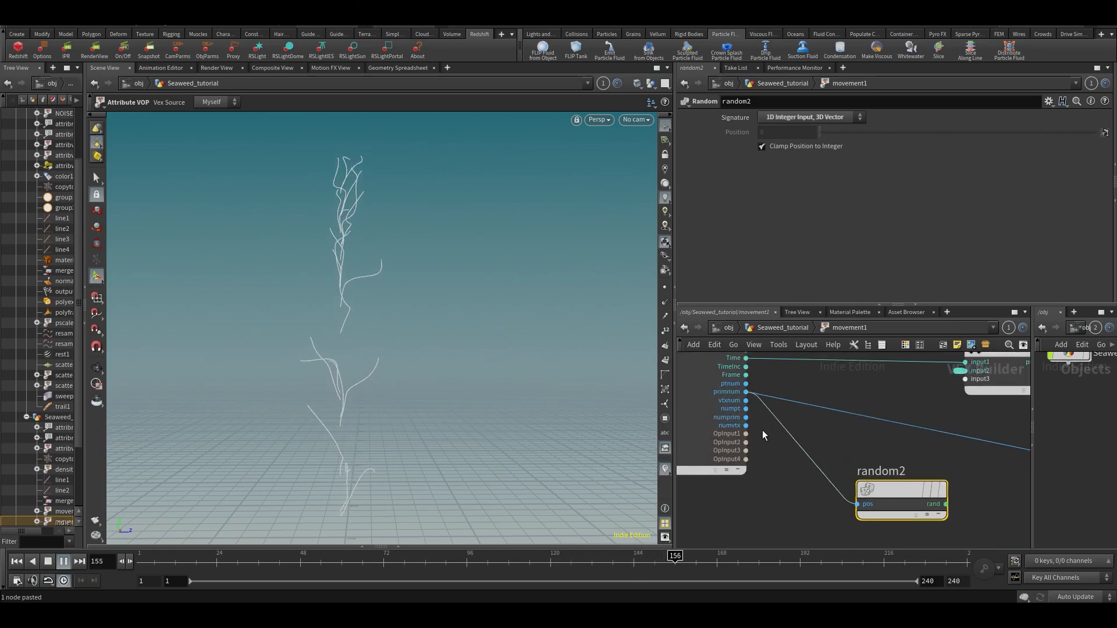
pyautogui.click(808, 117)
pyautogui.click(829, 132)
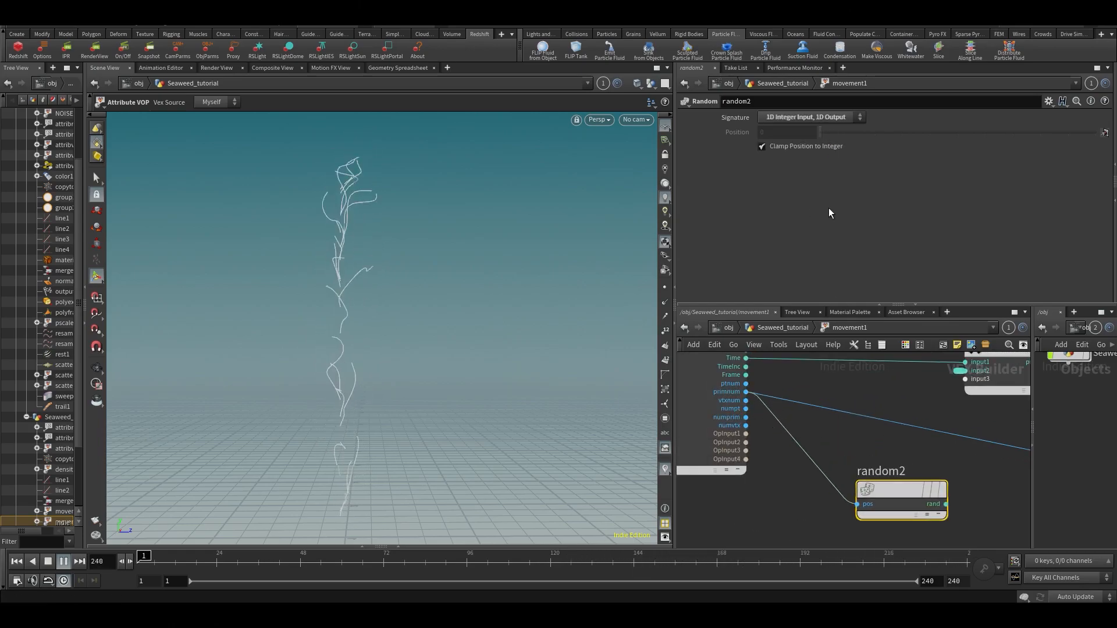
pyautogui.moveTo(907, 493)
pyautogui.mouseDown()
pyautogui.moveTo(848, 489)
pyautogui.moveTo(865, 501)
pyautogui.mouseUp()
pyautogui.moveTo(943, 483); pyautogui.dragTo(902, 439, button='middle')
pyautogui.scroll(-3, 899, 442)
pyautogui.moveTo(847, 449); pyautogui.dragTo(824, 459)
pyautogui.moveTo(937, 480); pyautogui.dragTo(875, 457, button='middle')
pyautogui.press('Tab')
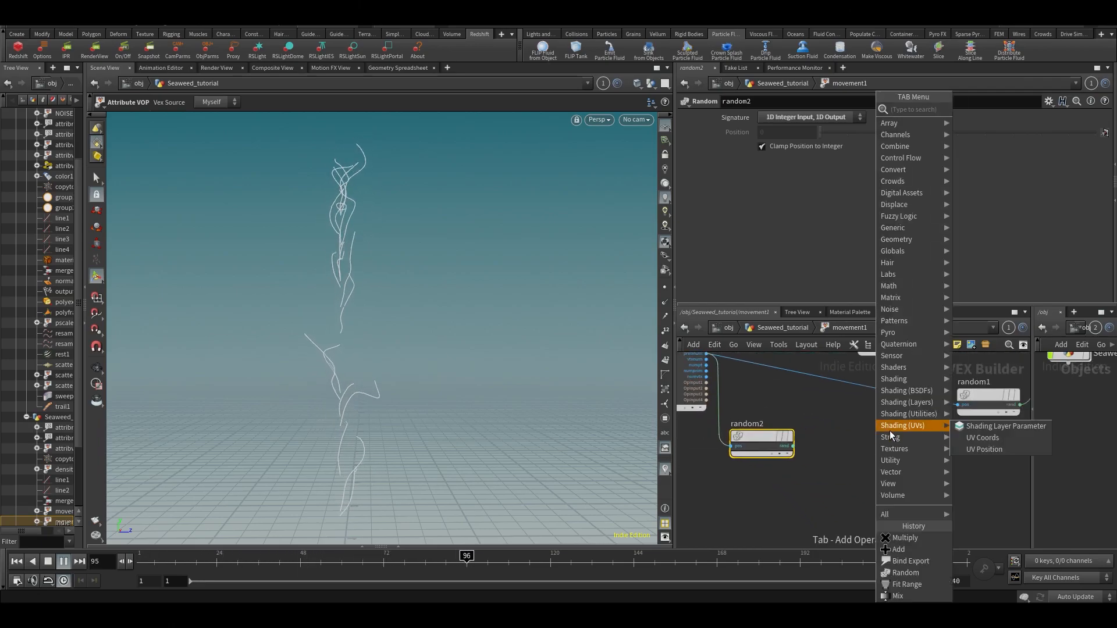
pyautogui.press('Escape')
pyautogui.scroll(2, 804, 449)
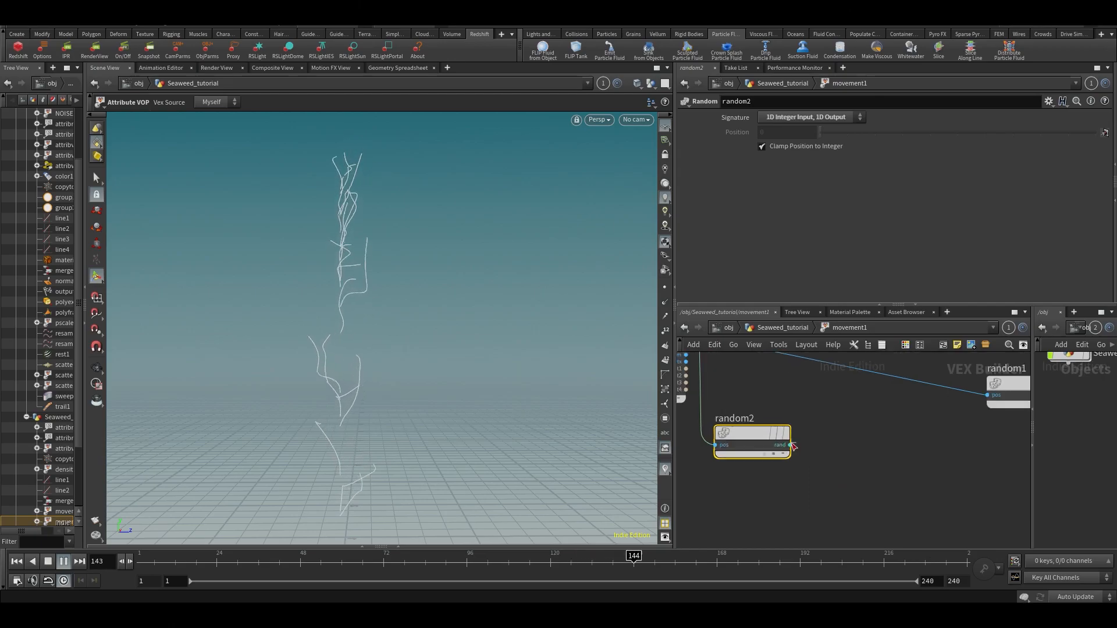
# Connect random2's output to the third input of multiply2 inside movement1.
pyautogui.scroll(-3, 791, 460)
pyautogui.click(783, 496)
pyautogui.scroll(1, 808, 451)
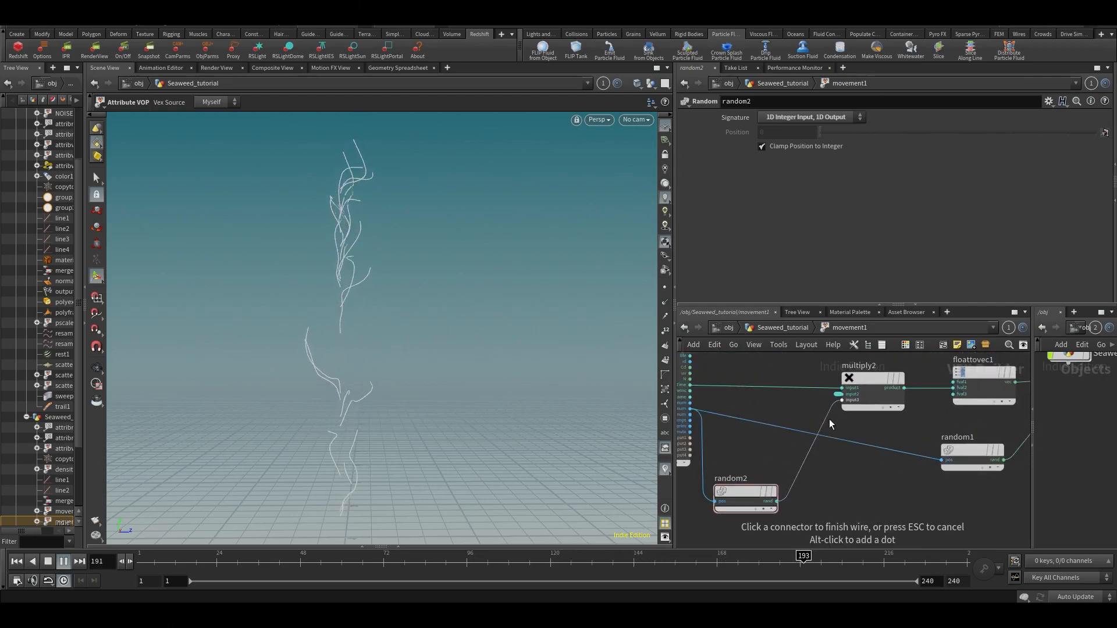
pyautogui.click(842, 400)
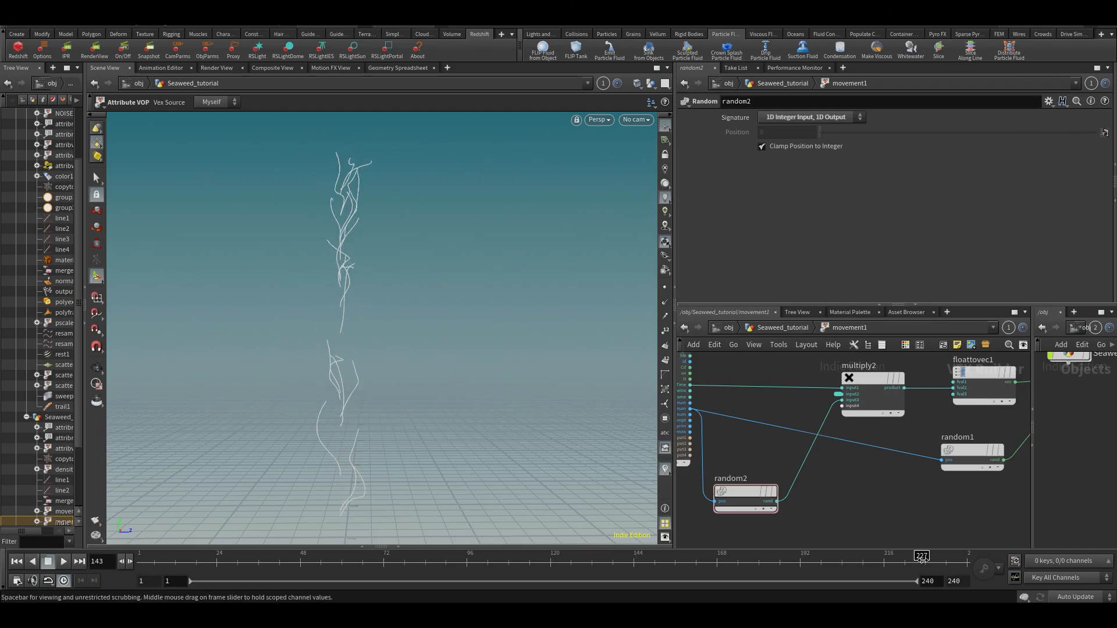
# Try a speed of 5 on movement1, play the animation, park the timeline at frame 50, and bring the speed down to 1.
pyautogui.press('u')
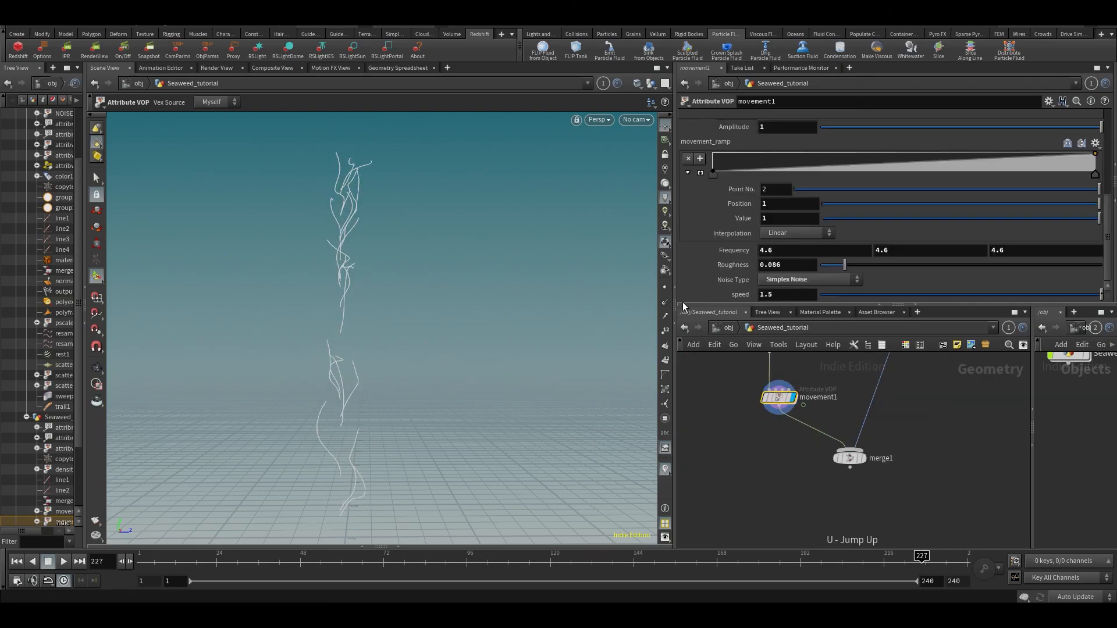
pyautogui.moveTo(766, 295); pyautogui.dragTo(714, 312)
pyautogui.write('5')
pyautogui.press('Return')
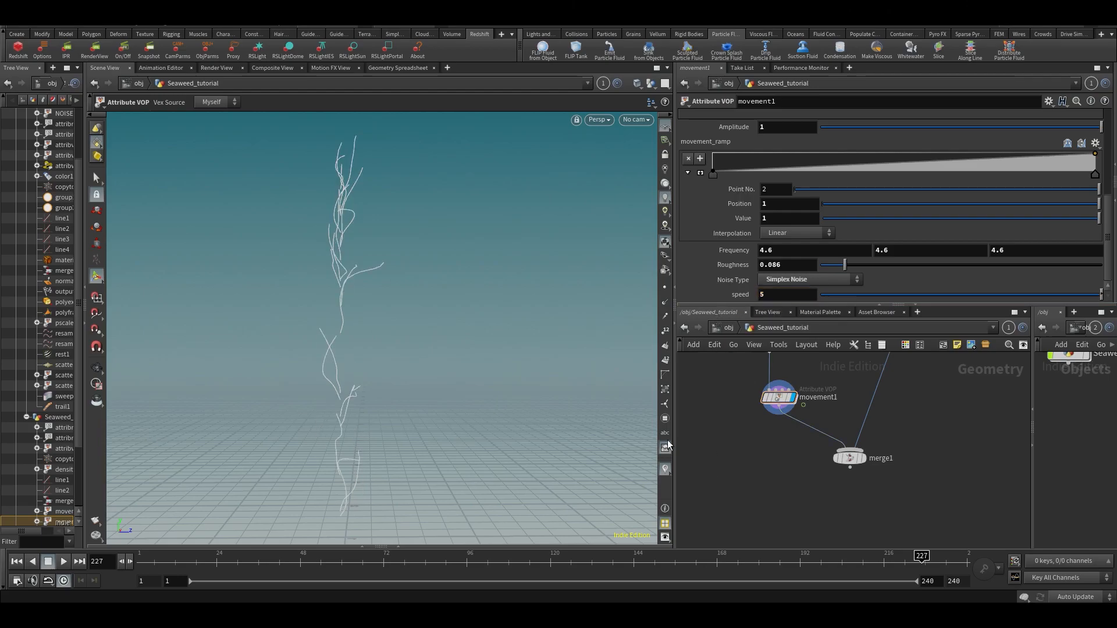
pyautogui.press('Up')
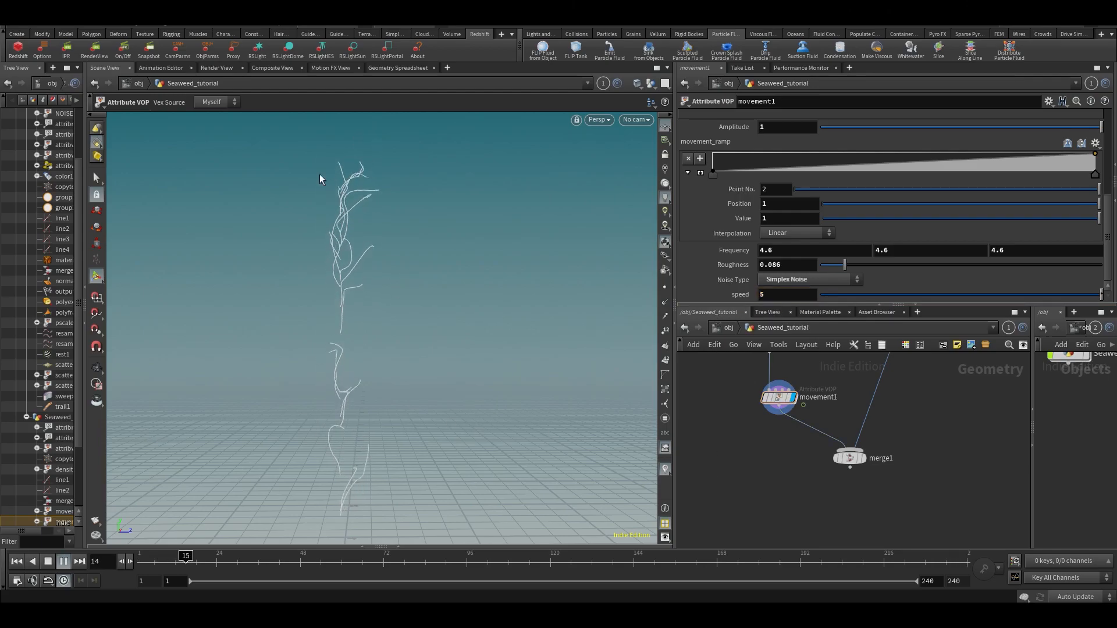
pyautogui.click(308, 559)
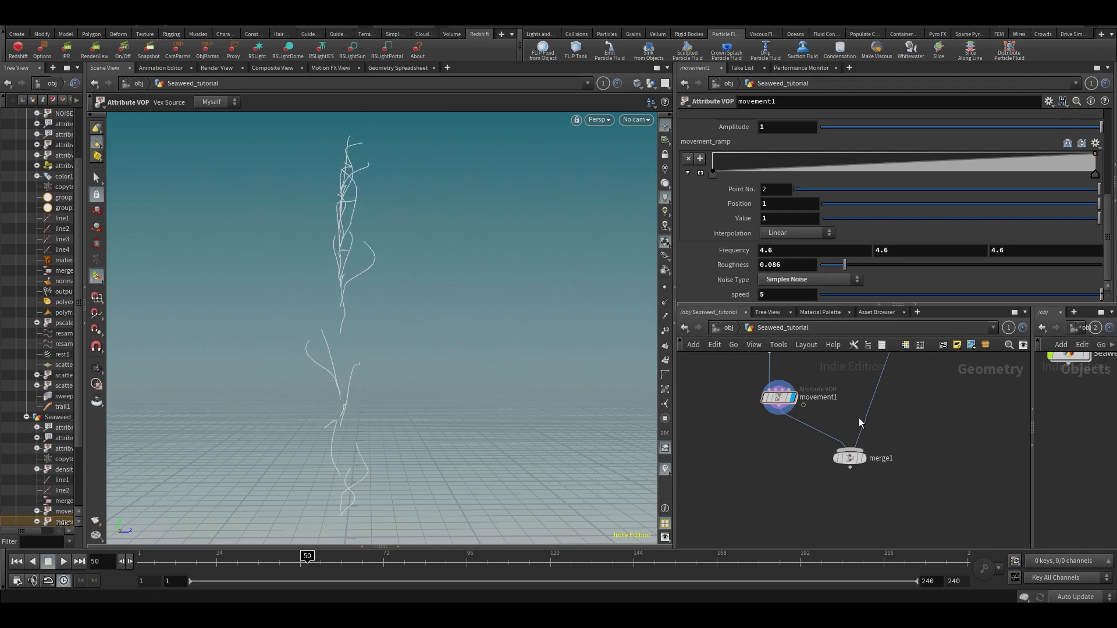
pyautogui.keyDown('ctrl'); pyautogui.middleClick(1025, 294); pyautogui.keyUp('ctrl')
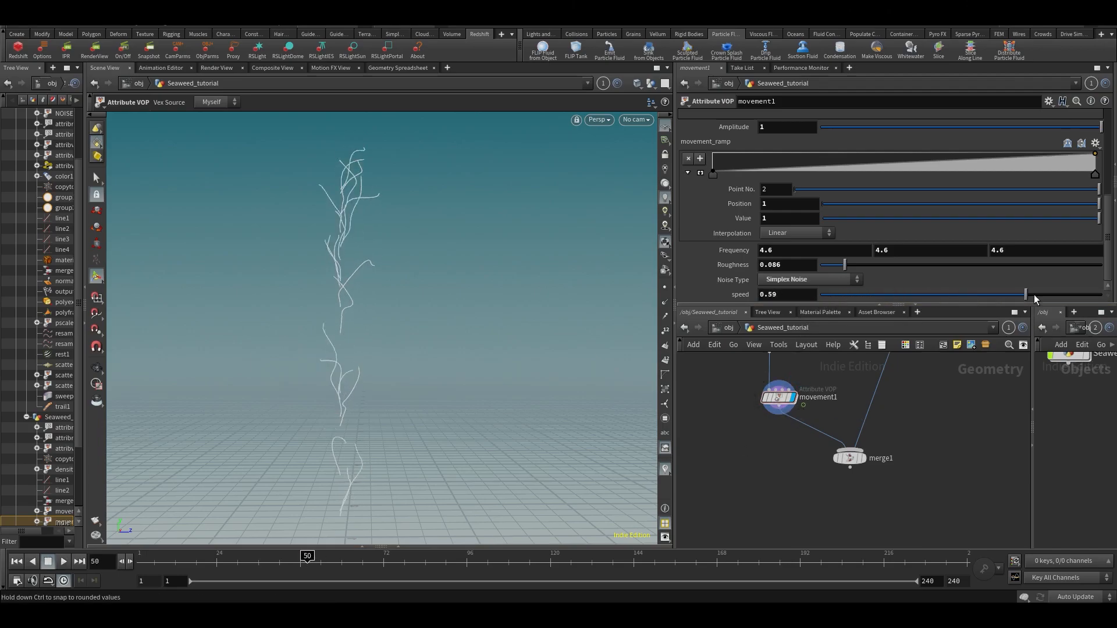
# Insert a Fit Range node inside movement1 on the wire between random2 and multiply2.
pyautogui.doubleClick(783, 403)
pyautogui.press('Tab')
pyautogui.write('fit')
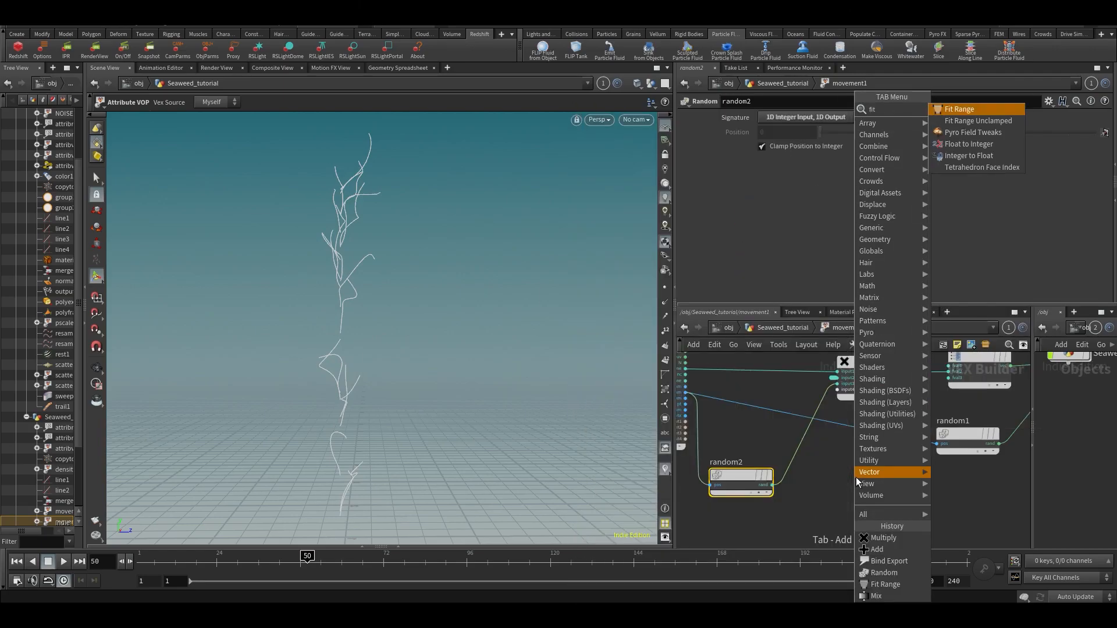
pyautogui.click(971, 109)
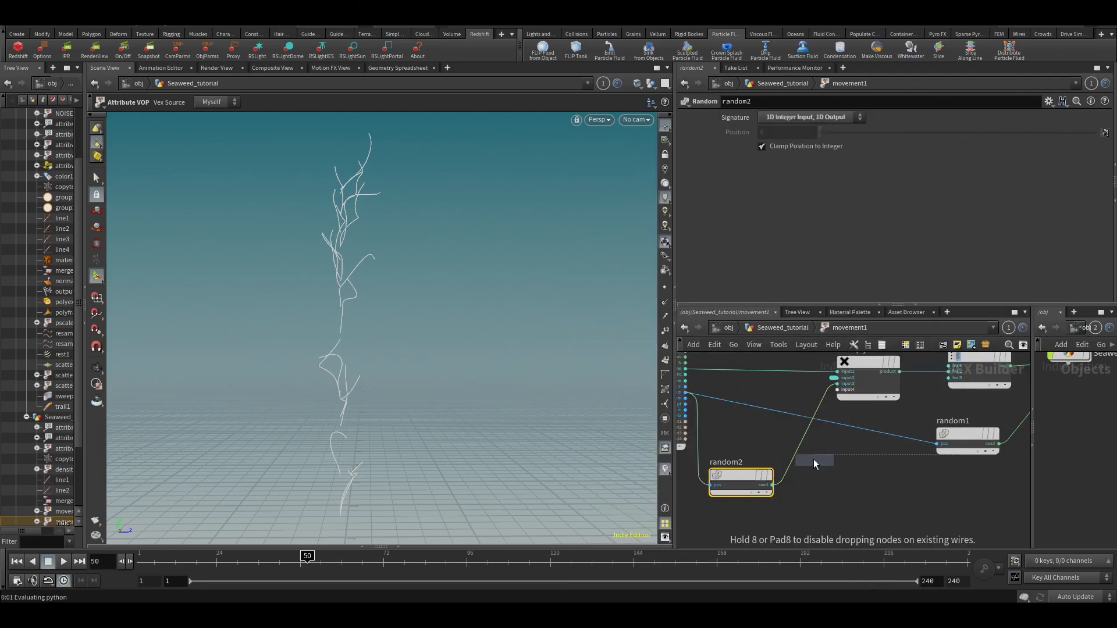
pyautogui.click(813, 458)
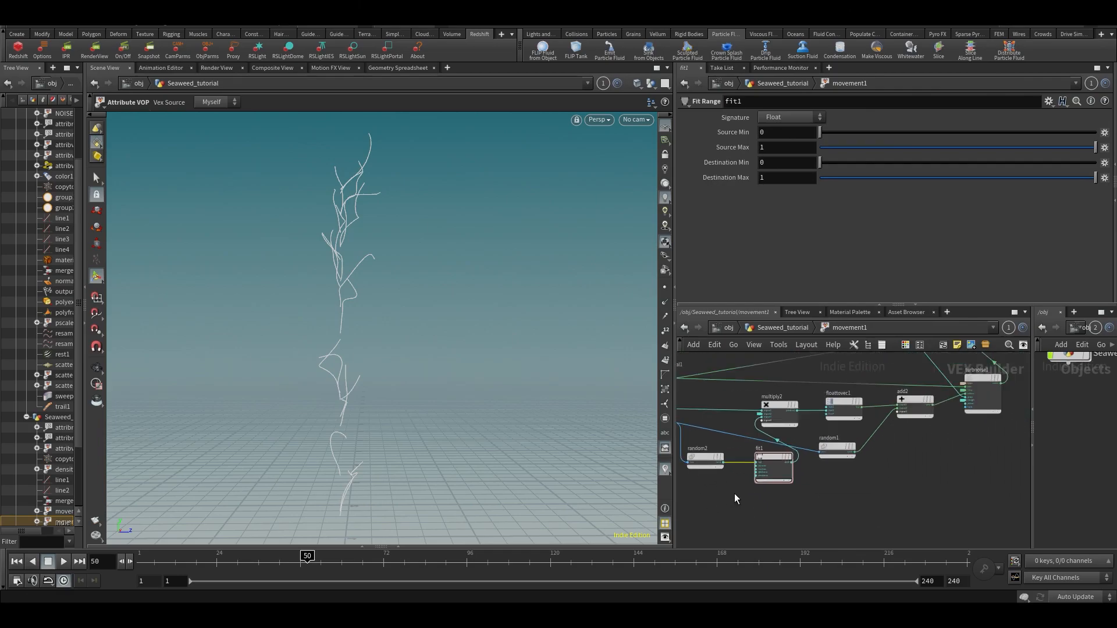
# Place fit1 neatly below multiply2, set its Destination Min to 0.7, and save the scene.
pyautogui.press('Tab')
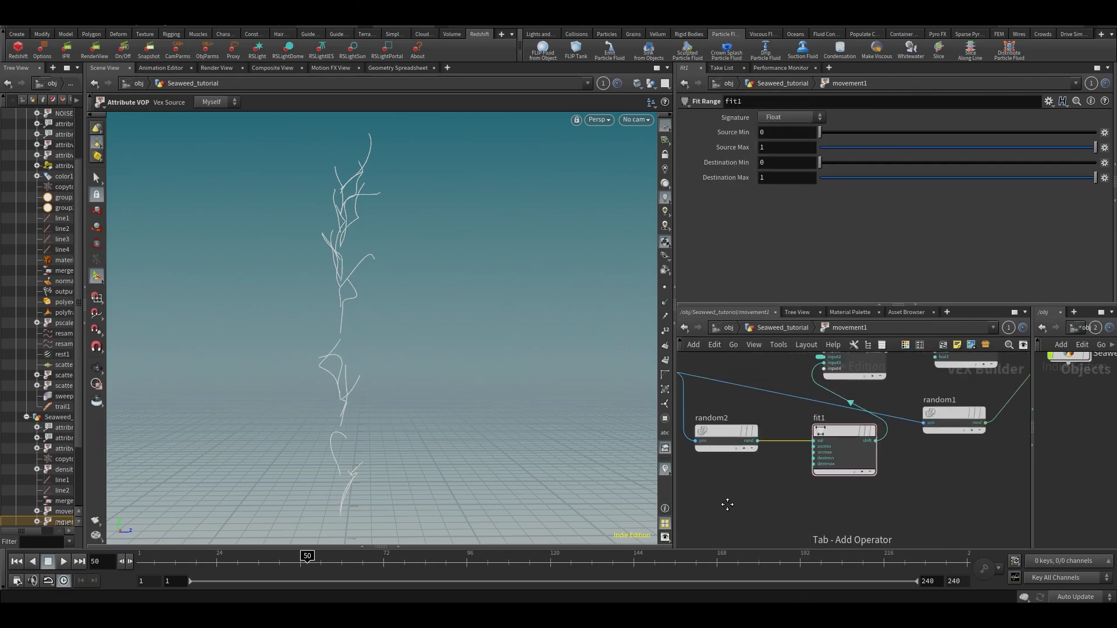
pyautogui.moveTo(727, 505); pyautogui.dragTo(762, 501, button='middle')
pyautogui.moveTo(772, 460)
pyautogui.scroll(-2, 829, 494)
pyautogui.moveTo(828, 494); pyautogui.dragTo(807, 489, button='middle')
pyautogui.moveTo(833, 461); pyautogui.dragTo(823, 468)
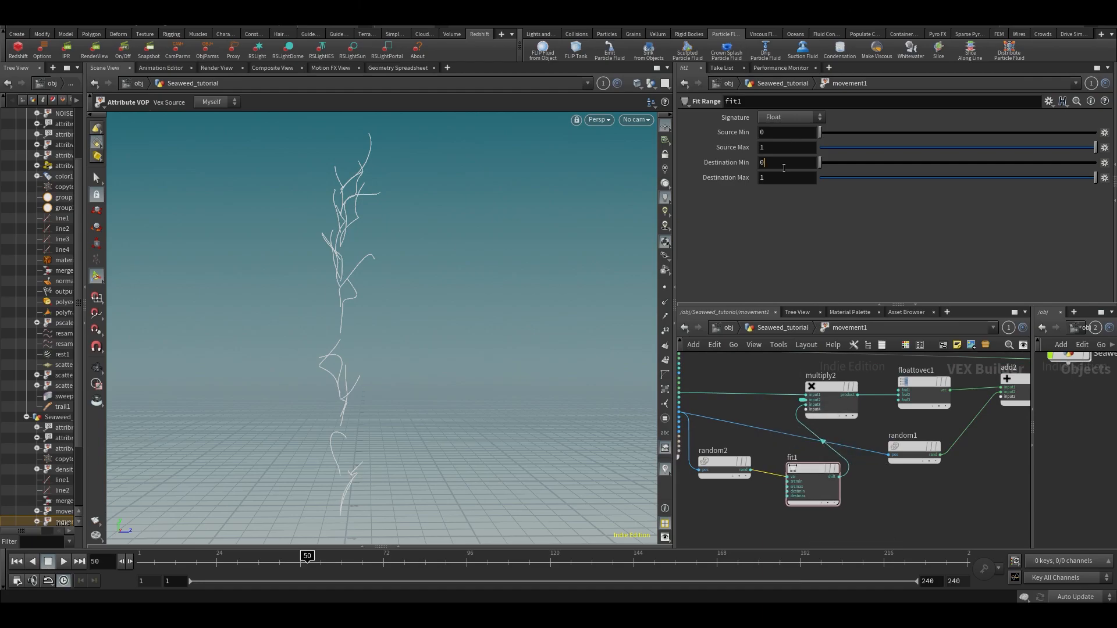
pyautogui.write('.7')
pyautogui.press('Return')
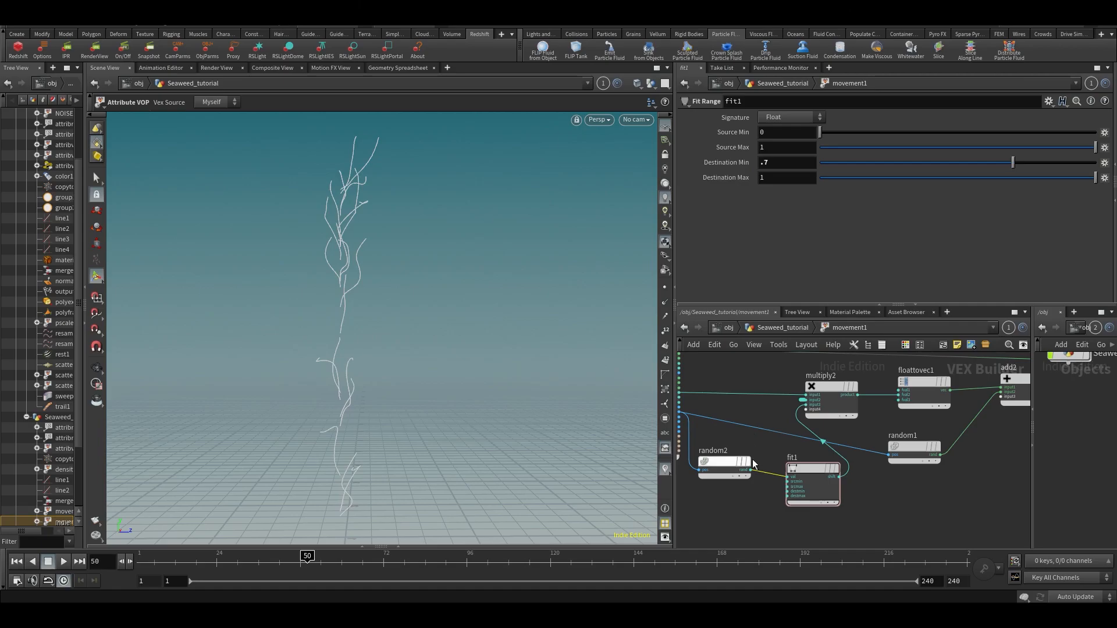
pyautogui.moveTo(777, 501); pyautogui.dragTo(830, 503, button='middle')
pyautogui.middleClick(835, 488)
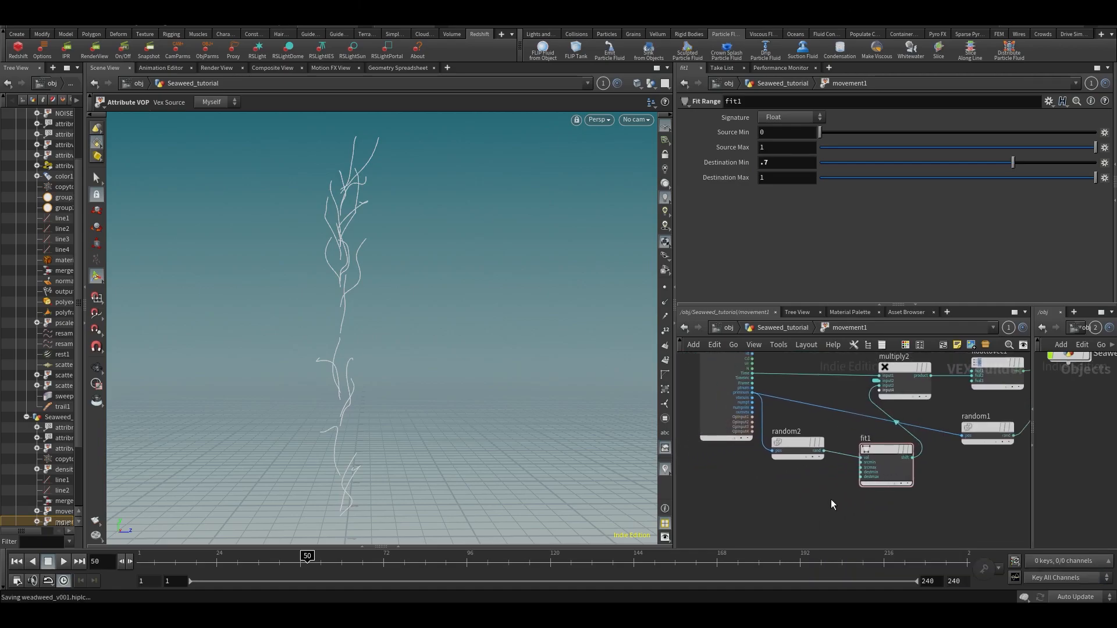
# Play back the branch movement in the Seaweed_tutorial network and display merge1.
pyautogui.press('u')
pyautogui.press('Up')
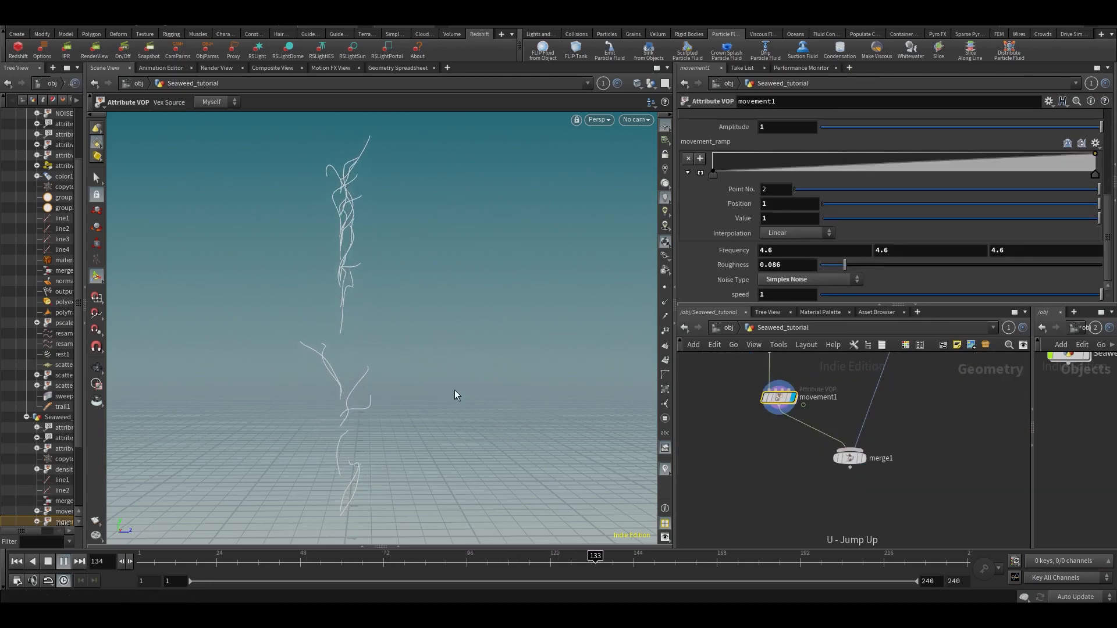
pyautogui.press('Escape')
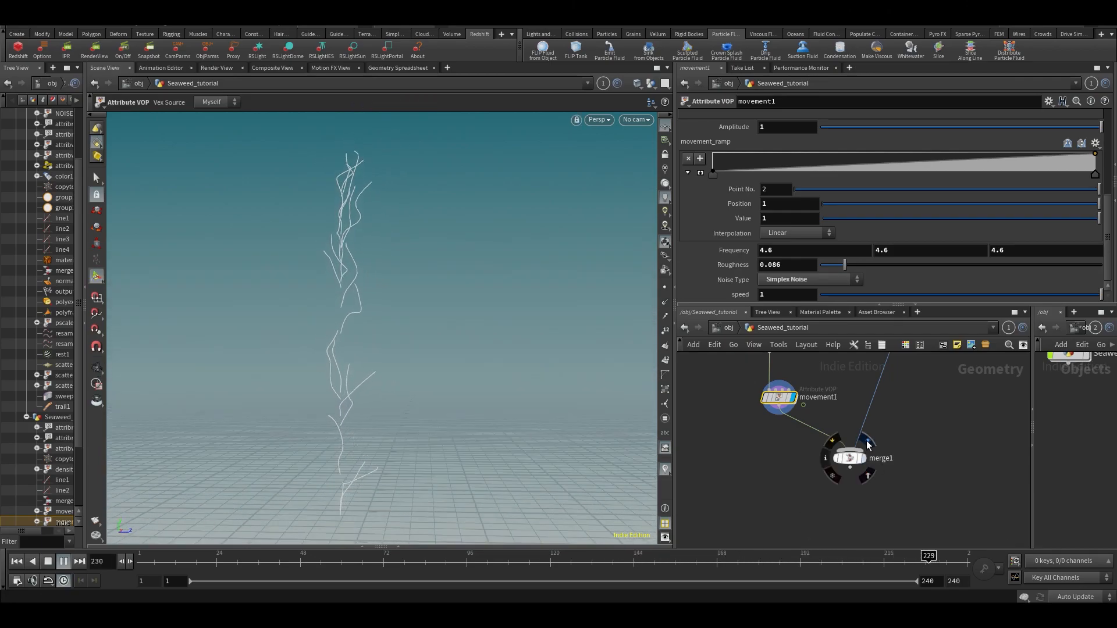
pyautogui.click(867, 445)
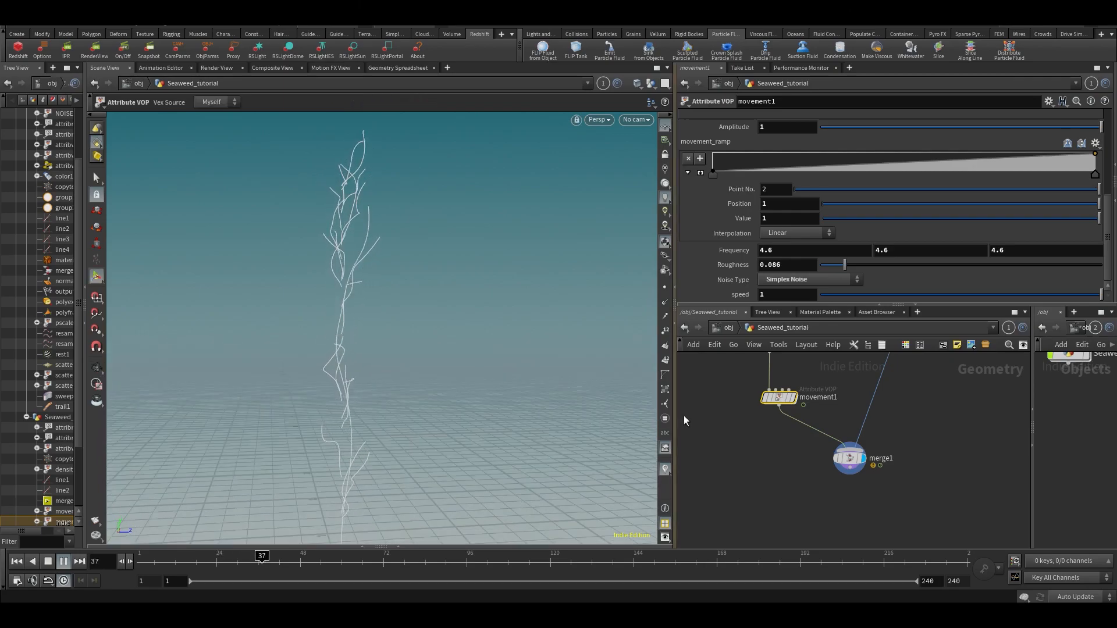
# Select the stem's movement node and examine how the whole seaweed sways in the viewport during playback.
pyautogui.moveTo(946, 469); pyautogui.dragTo(881, 561, button='middle')
pyautogui.moveTo(914, 375); pyautogui.dragTo(871, 620, button='middle')
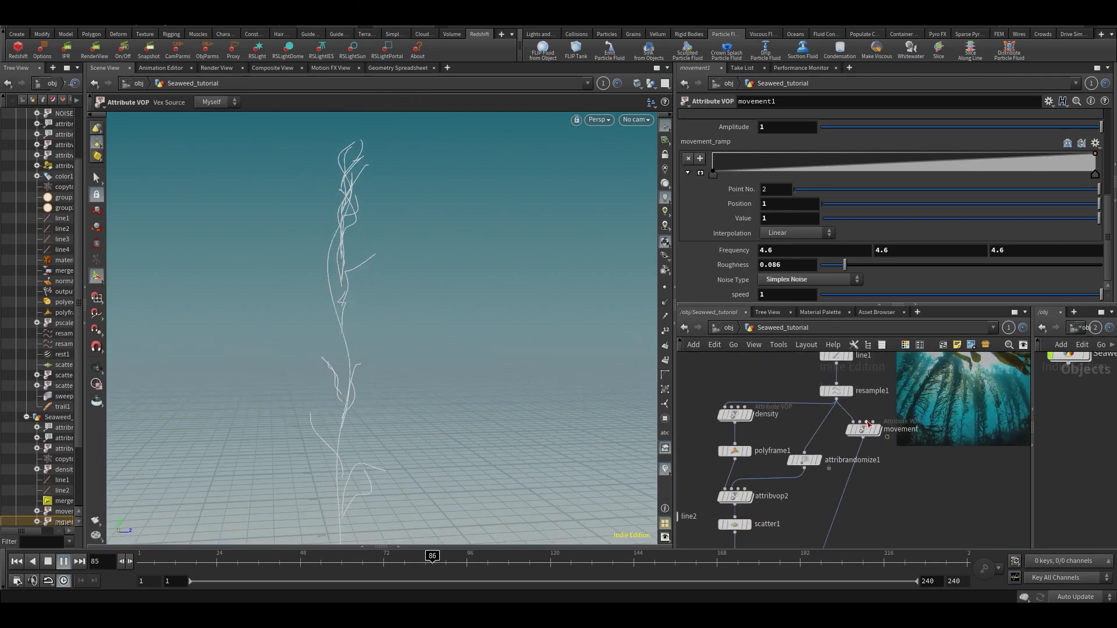
pyautogui.scroll(1, 866, 426)
pyautogui.click(863, 430)
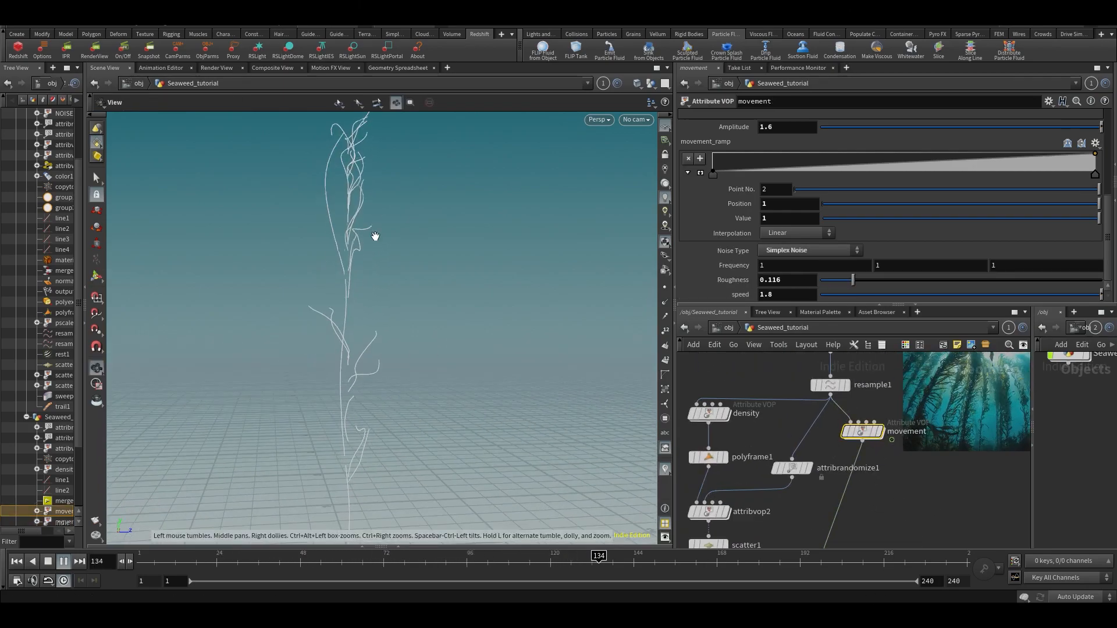
pyautogui.press('Return')
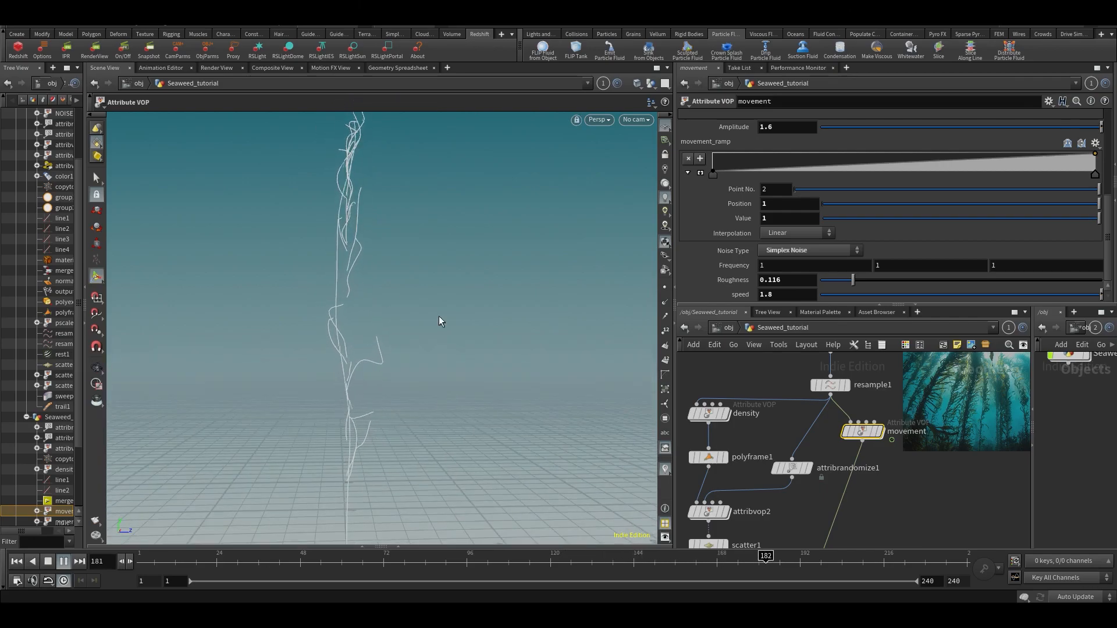
pyautogui.press('Escape')
pyautogui.scroll(-5, 377, 362)
pyautogui.moveTo(375, 366); pyautogui.dragTo(361, 285, button='middle')
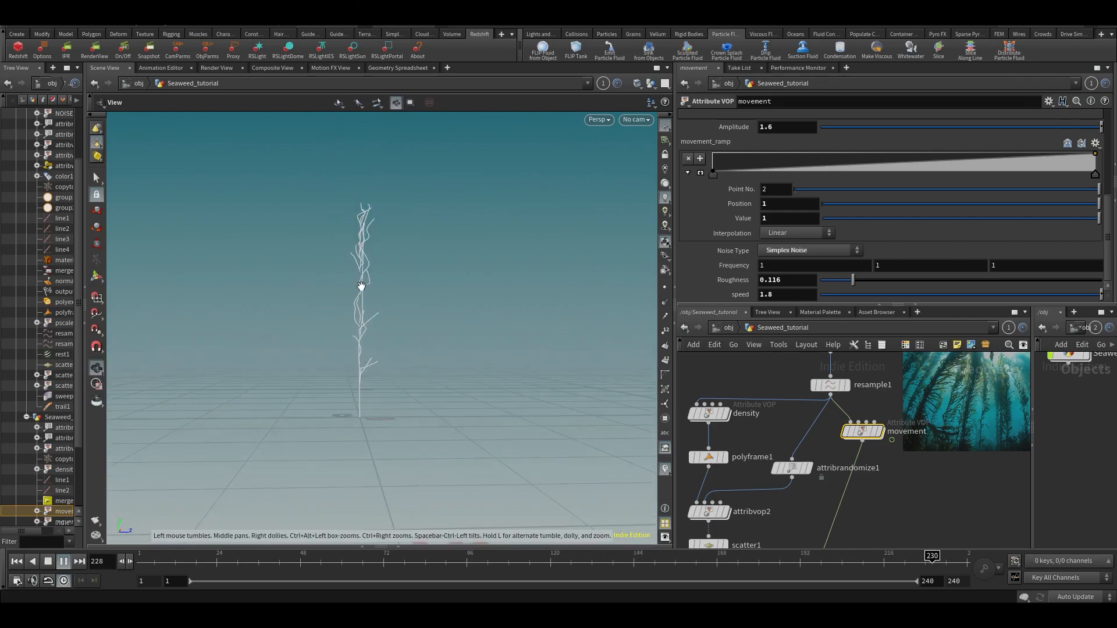
pyautogui.scroll(2, 361, 312)
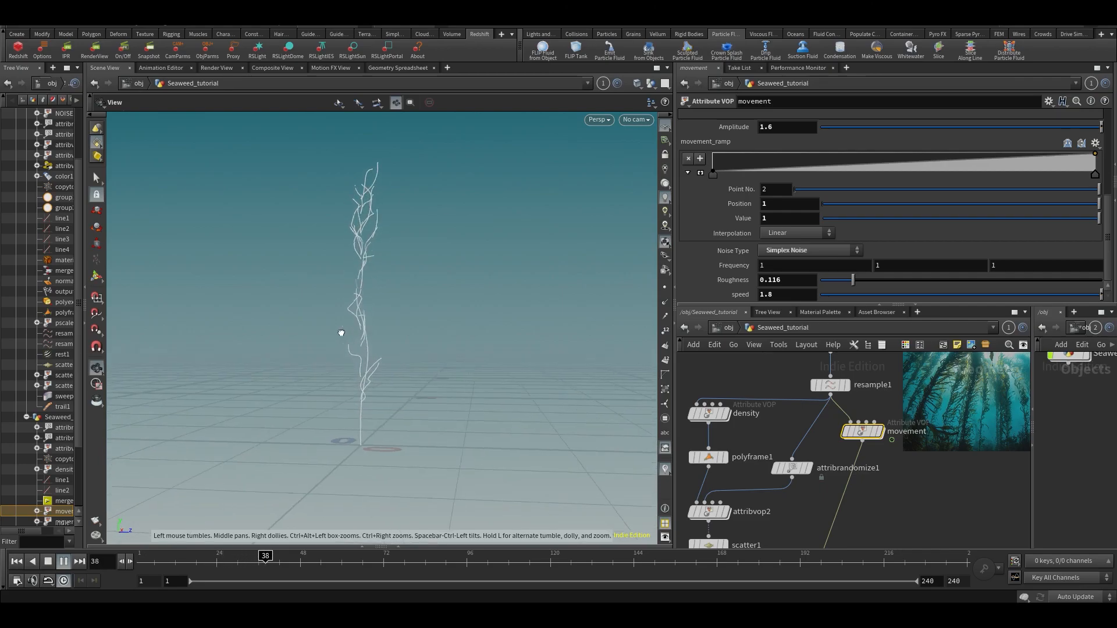
pyautogui.press('Return')
# Rewire attribrandomize1 and density to take their first input from the stem's movement node instead of resample1.
pyautogui.scroll(3, 782, 466)
pyautogui.click(798, 458)
pyautogui.click(899, 432)
pyautogui.click(780, 376)
pyautogui.click(899, 432)
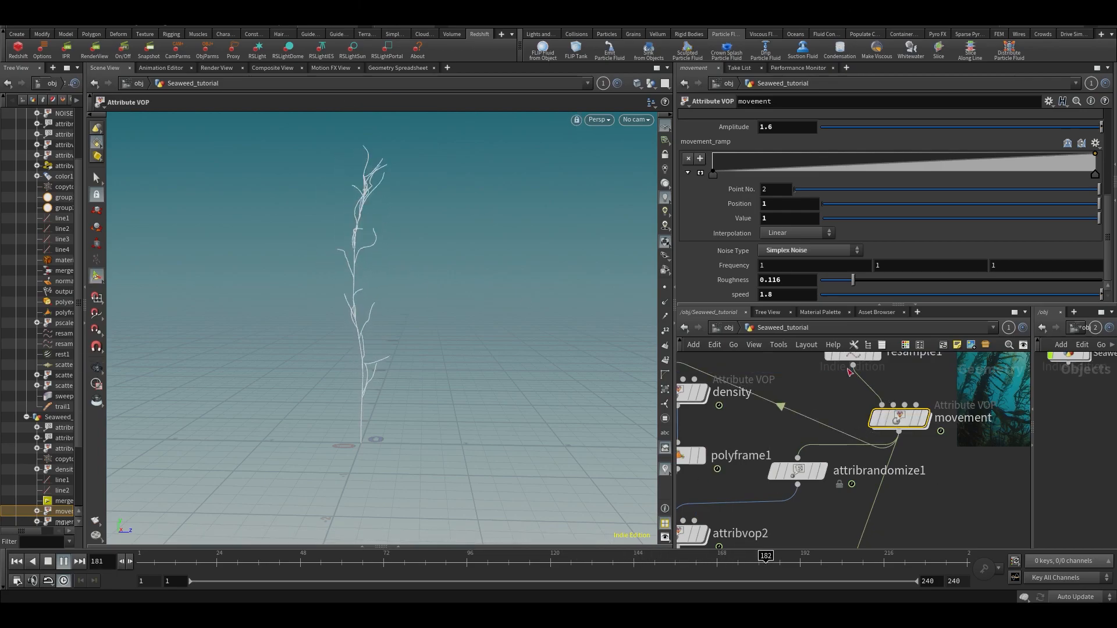
# Set the stem movement node's speed to 0.5, park the timeline at frame 86, and save the scene.
pyautogui.doubleClick(779, 294)
pyautogui.write('.5')
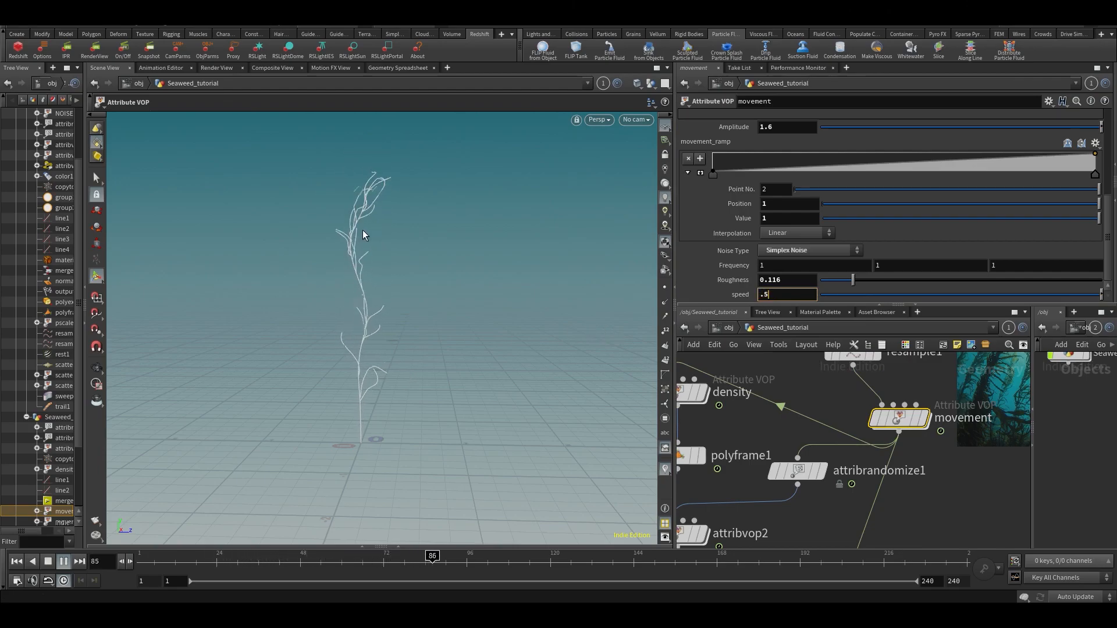
pyautogui.moveTo(405, 562); pyautogui.dragTo(432, 561)
pyautogui.scroll(-3, 770, 506)
pyautogui.moveTo(772, 511); pyautogui.dragTo(793, 440, button='middle')
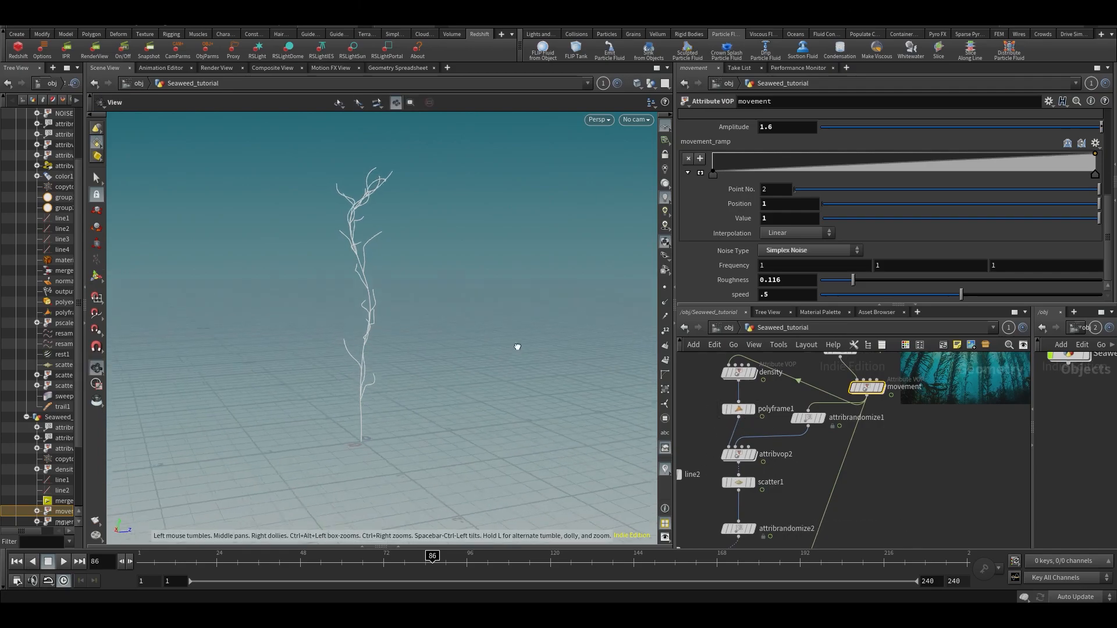
pyautogui.moveTo(940, 448); pyautogui.dragTo(948, 486, button='middle')
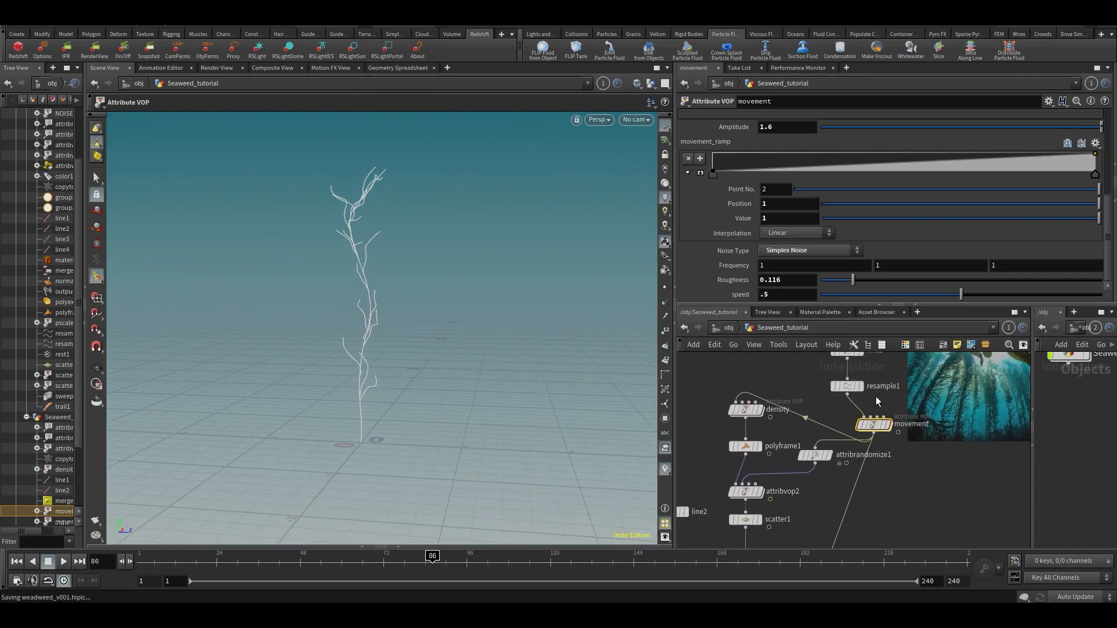
# Tidy the stem chain by aligning line1 above resample1 and moving the movement node closer beneath them.
pyautogui.moveTo(892, 375); pyautogui.dragTo(890, 458, button='middle')
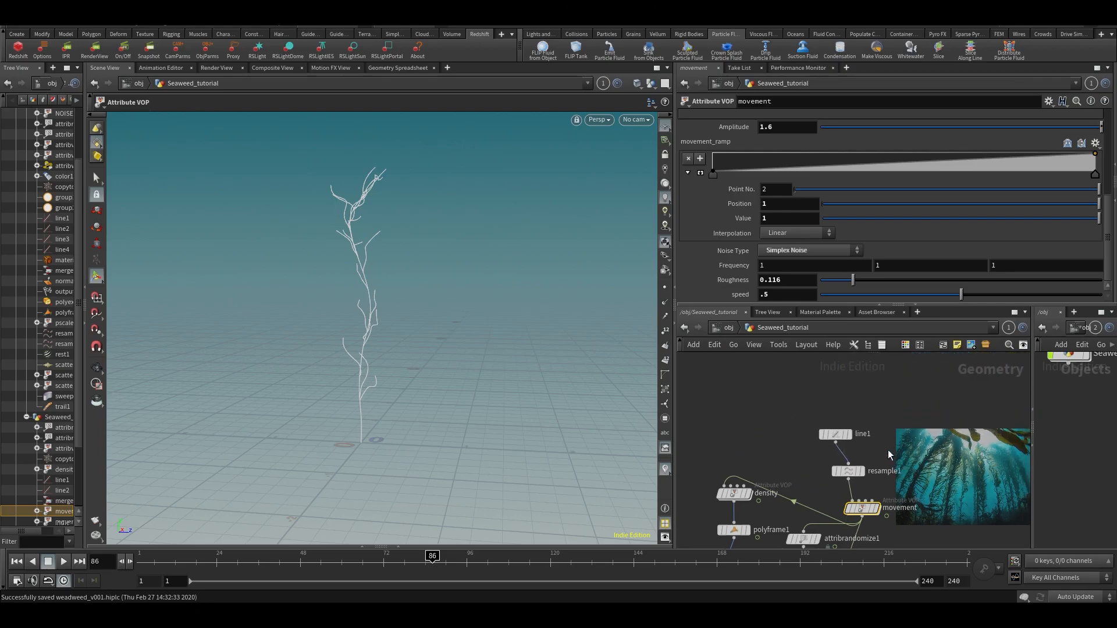
pyautogui.moveTo(845, 438); pyautogui.dragTo(859, 430)
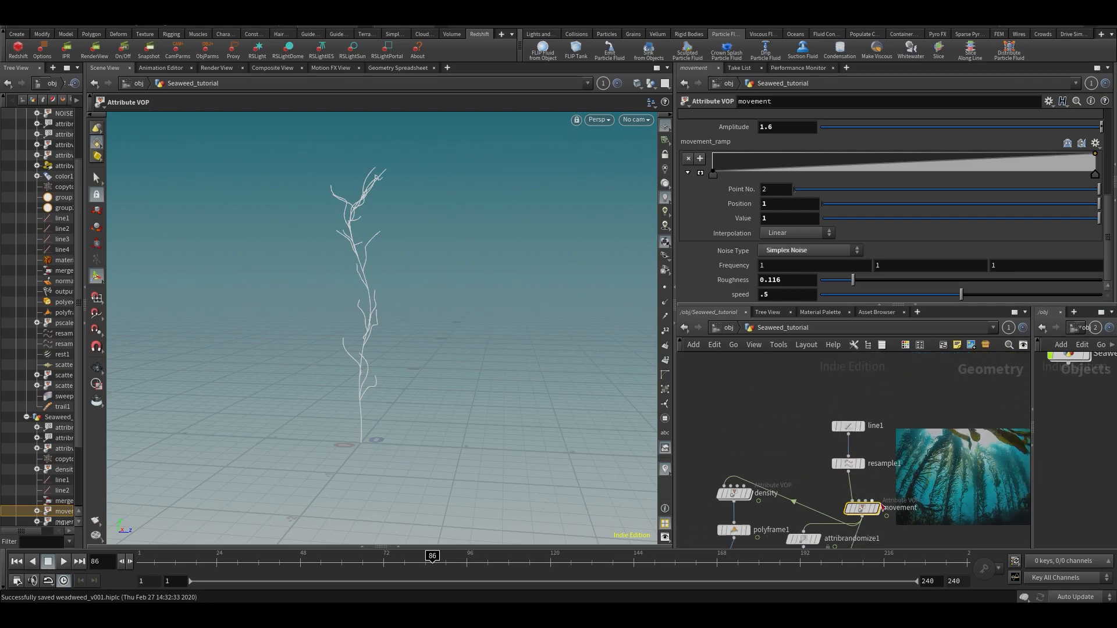
pyautogui.moveTo(846, 473); pyautogui.dragTo(866, 454, button='middle')
pyautogui.moveTo(857, 467); pyautogui.dragTo(854, 461)
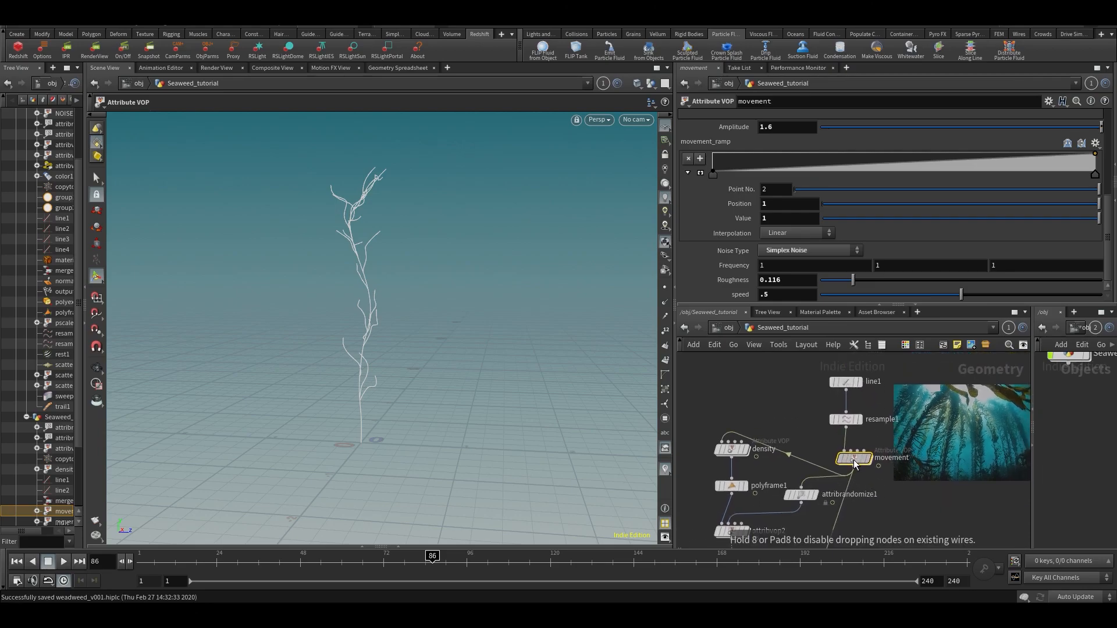
# Examine the node network from the stem's movement node down through copytopoints1 and movement1 to merge1.
pyautogui.moveTo(867, 504); pyautogui.dragTo(855, 430, button='middle')
pyautogui.scroll(-4, 854, 430)
pyautogui.moveTo(833, 504); pyautogui.dragTo(847, 449, button='middle')
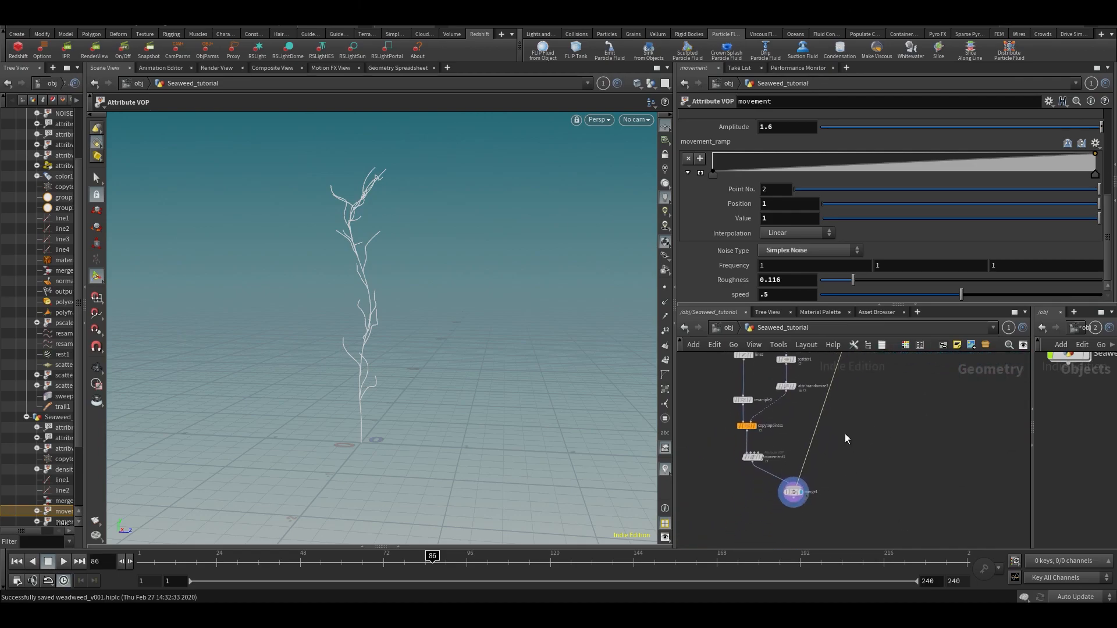
pyautogui.scroll(6, 826, 456)
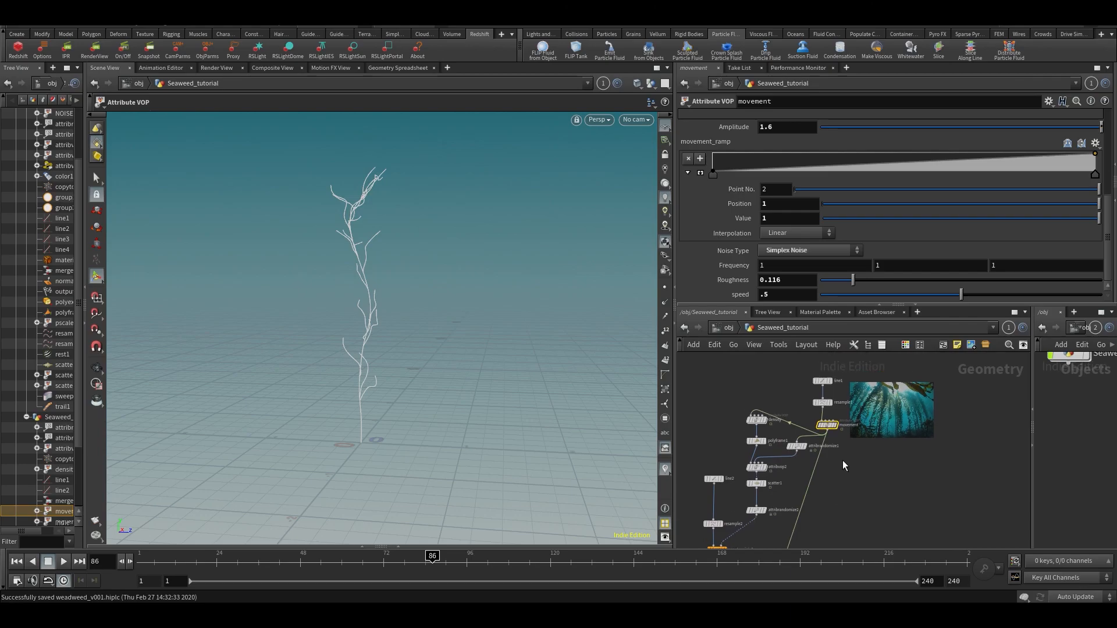
pyautogui.moveTo(825, 479); pyautogui.dragTo(840, 431, button='middle')
pyautogui.moveTo(811, 481); pyautogui.dragTo(861, 326, button='middle')
pyautogui.scroll(-3, 833, 428)
pyautogui.scroll(3, 688, 480)
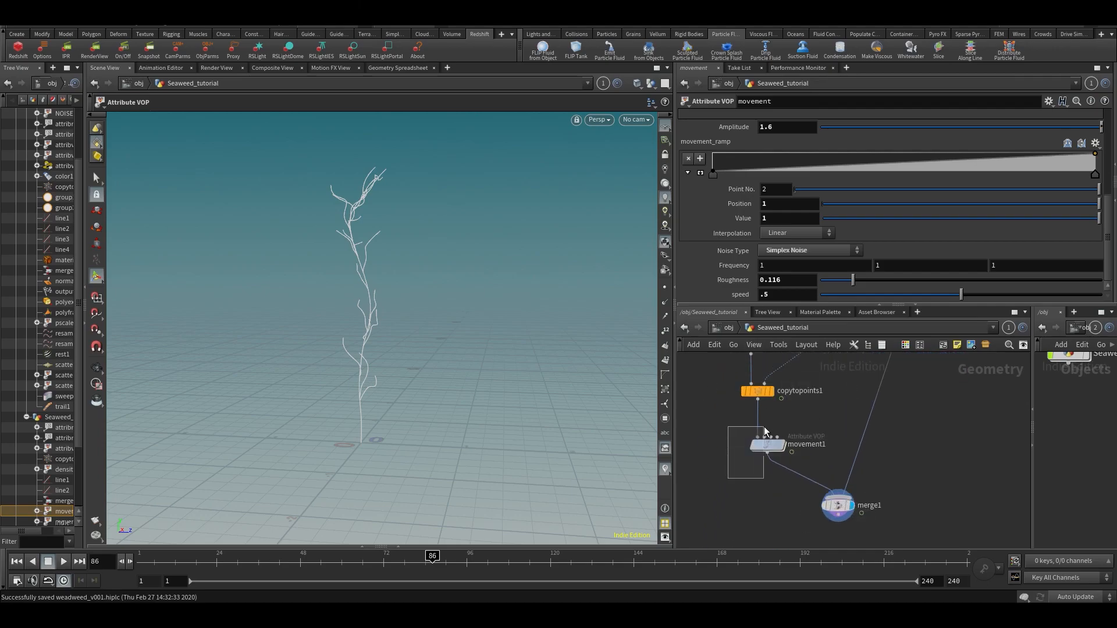
pyautogui.moveTo(764, 431); pyautogui.dragTo(763, 434)
pyautogui.moveTo(1035, 431); pyautogui.dragTo(951, 493, button='middle')
pyautogui.moveTo(894, 425); pyautogui.dragTo(868, 496, button='middle')
pyautogui.scroll(-3, 895, 428)
pyautogui.scroll(3, 874, 443)
# Cut the stem's movement node out of the network and play the merged seaweed in the viewport.
pyautogui.click(851, 409)
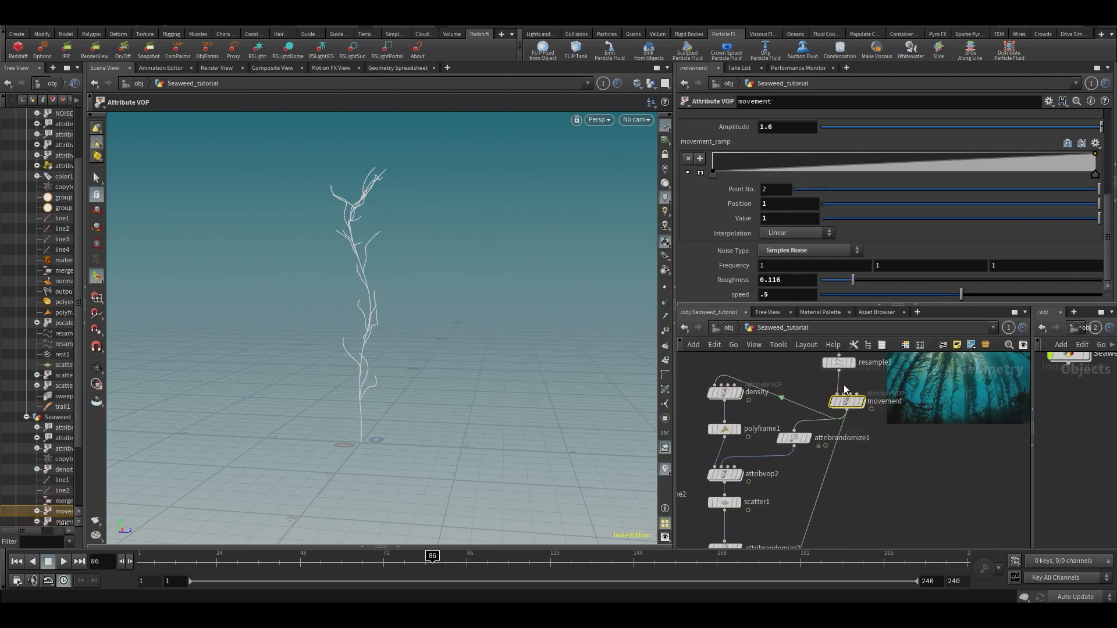
pyautogui.hotkey('ctrl', 'x')
pyautogui.moveTo(872, 495); pyautogui.dragTo(898, 223, button='middle')
pyautogui.press('Up')
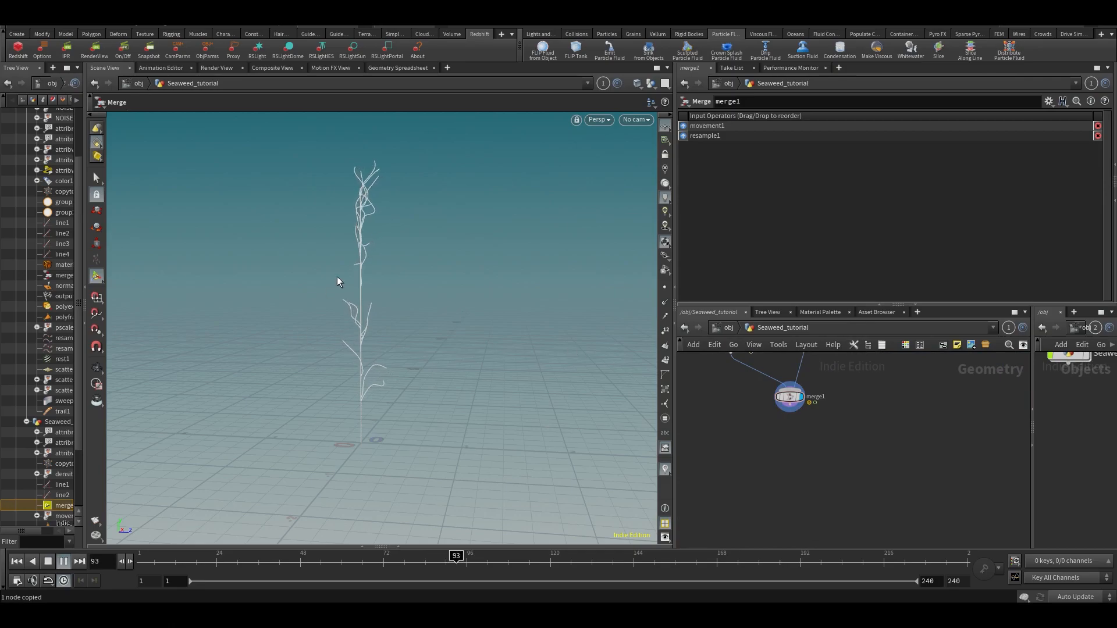
pyautogui.moveTo(340, 274)
pyautogui.keyDown('alt'); pyautogui.mouseDown()
pyautogui.moveTo(265, 293)
pyautogui.moveTo(352, 266)
pyautogui.mouseUp(); pyautogui.keyUp('alt')
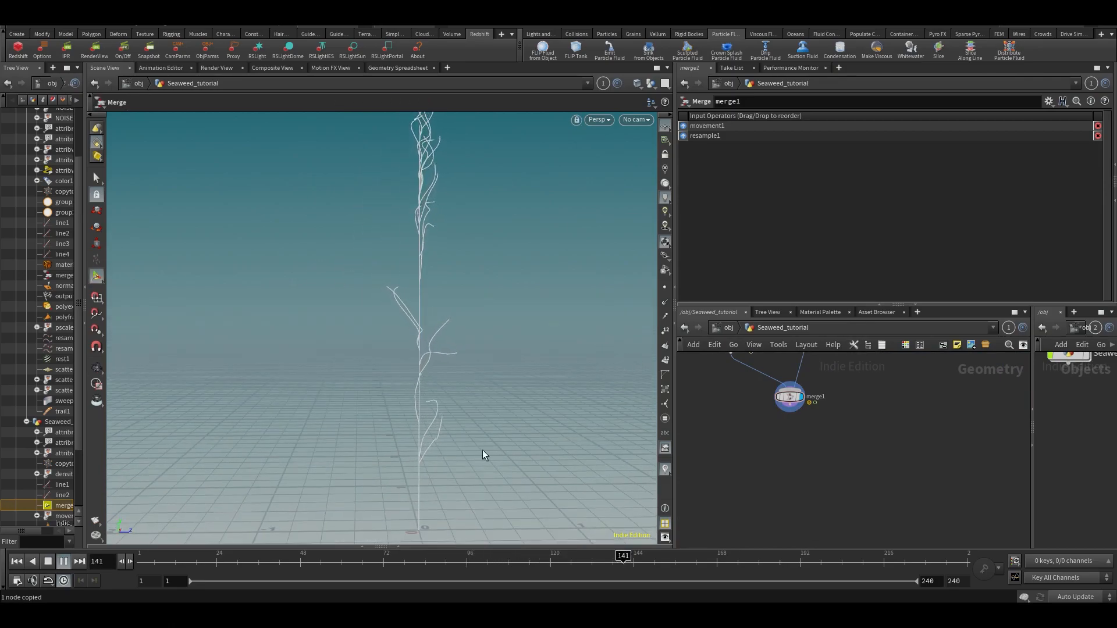
# Paste the copied movement node beneath merge1, wire merge1 into it, and display and play its result.
pyautogui.click(448, 570)
pyautogui.scroll(2, 790, 445)
pyautogui.hotkey('ctrl', 'v')
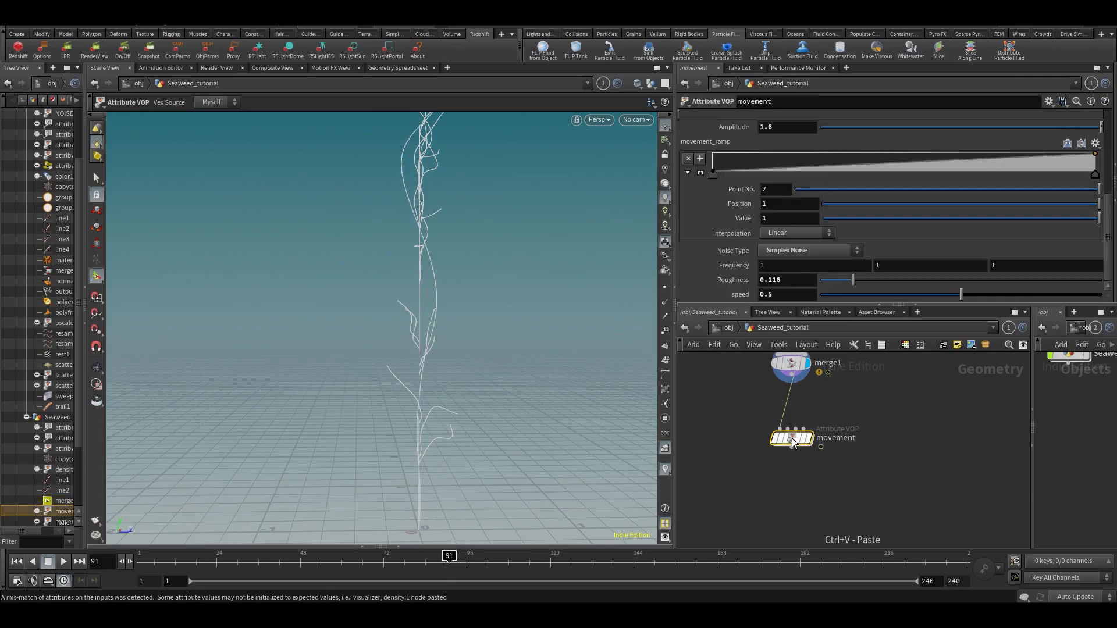
pyautogui.click(792, 381)
pyautogui.click(779, 431)
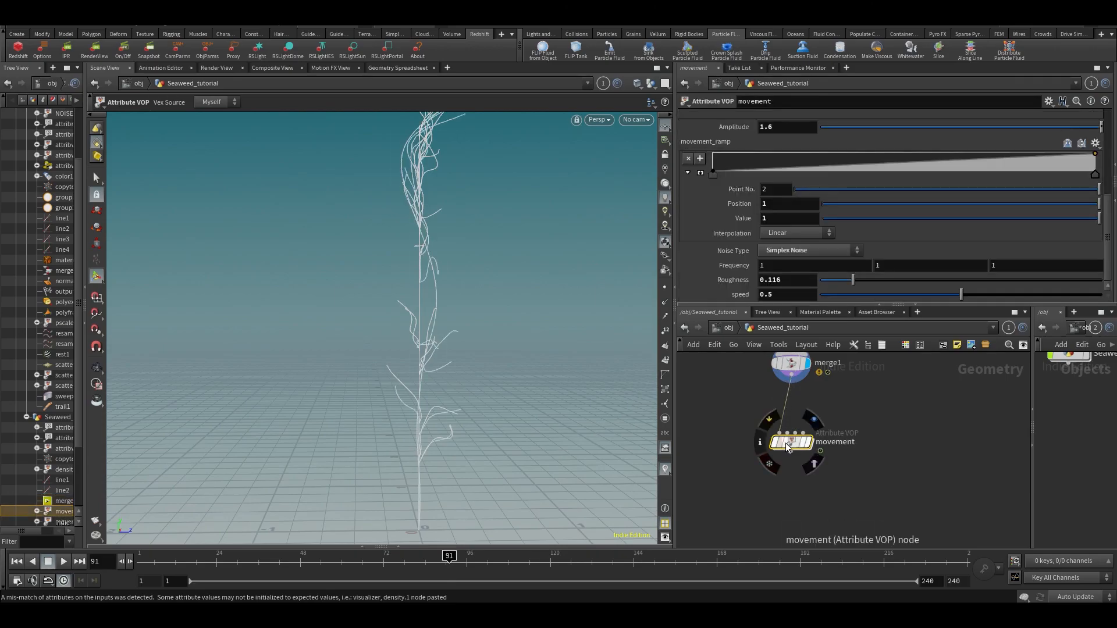
pyautogui.moveTo(790, 443); pyautogui.dragTo(800, 427)
pyautogui.click(824, 405)
pyautogui.keyDown('alt'); pyautogui.moveTo(511, 341); pyautogui.dragTo(496, 343); pyautogui.keyUp('alt')
pyautogui.press('Up')
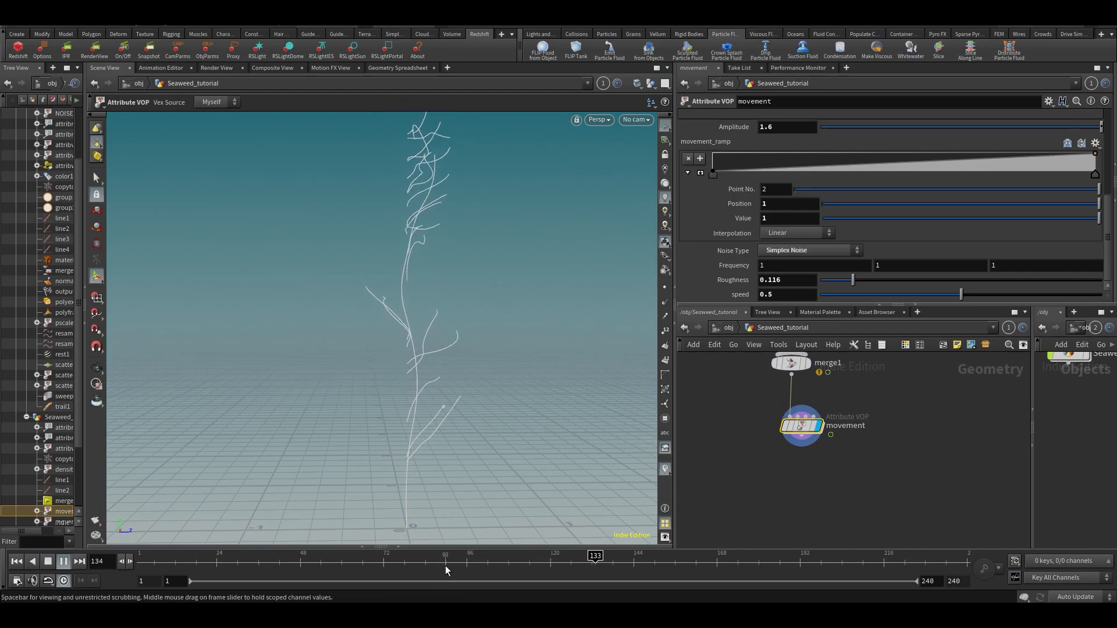
# Compare the seaweed at merge1 and at the pasted movement node by displaying each in turn.
pyautogui.moveTo(813, 454); pyautogui.dragTo(843, 583, button='middle')
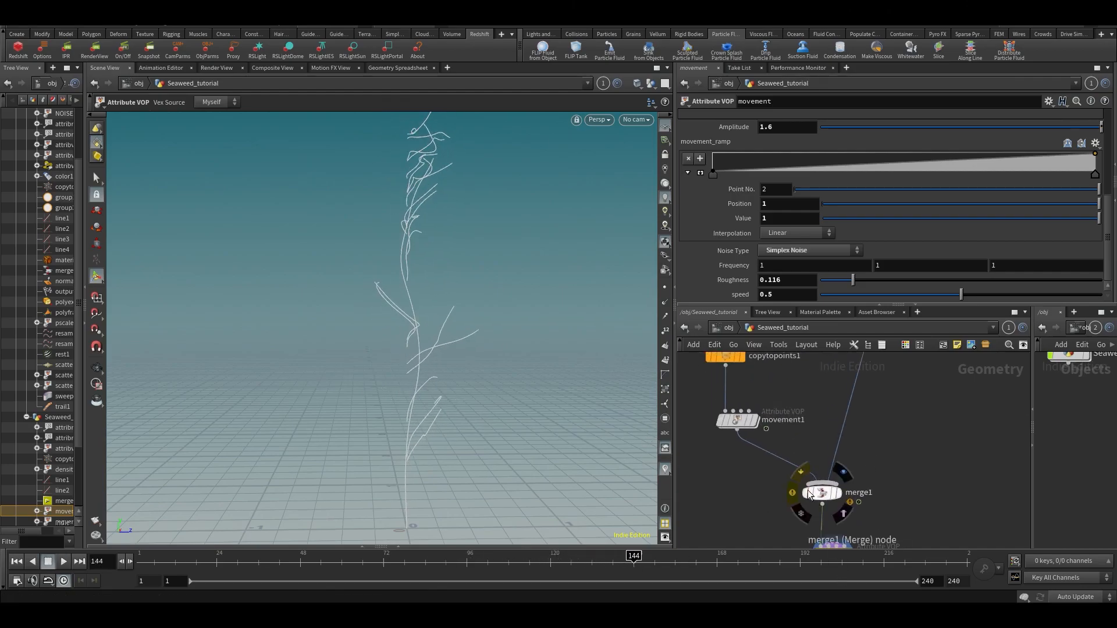
pyautogui.click(835, 493)
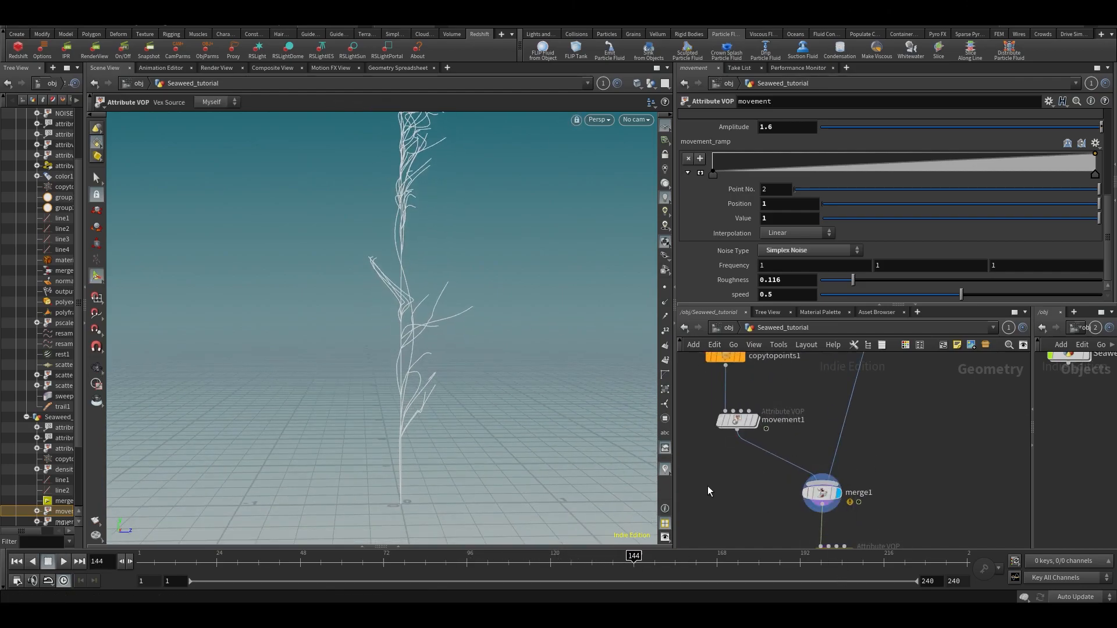
pyautogui.moveTo(743, 516); pyautogui.dragTo(730, 437, button='middle')
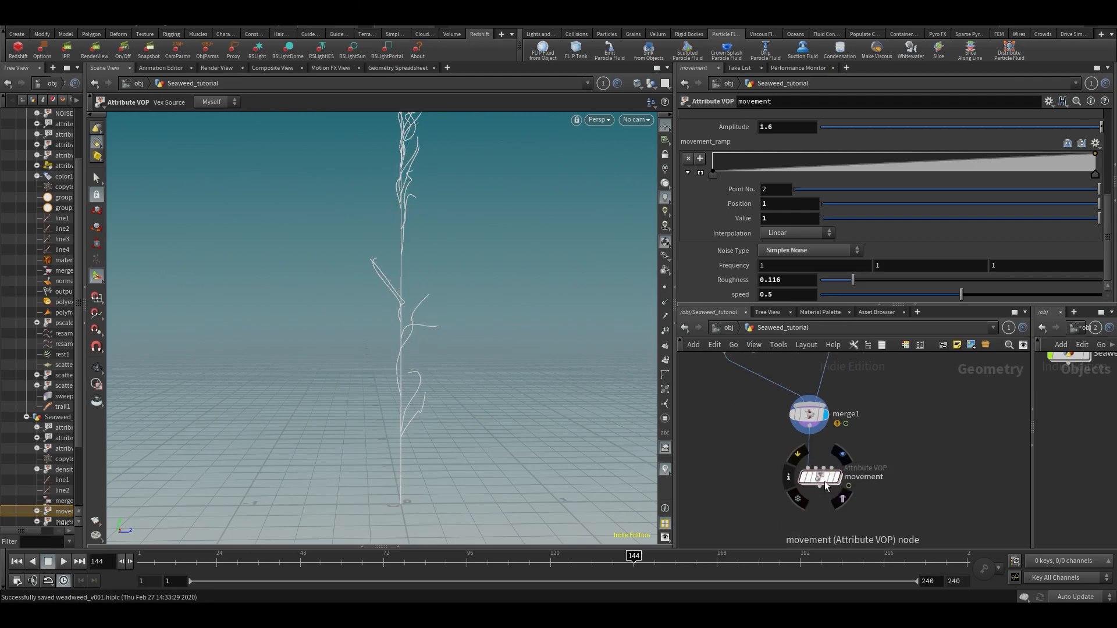
pyautogui.click(842, 456)
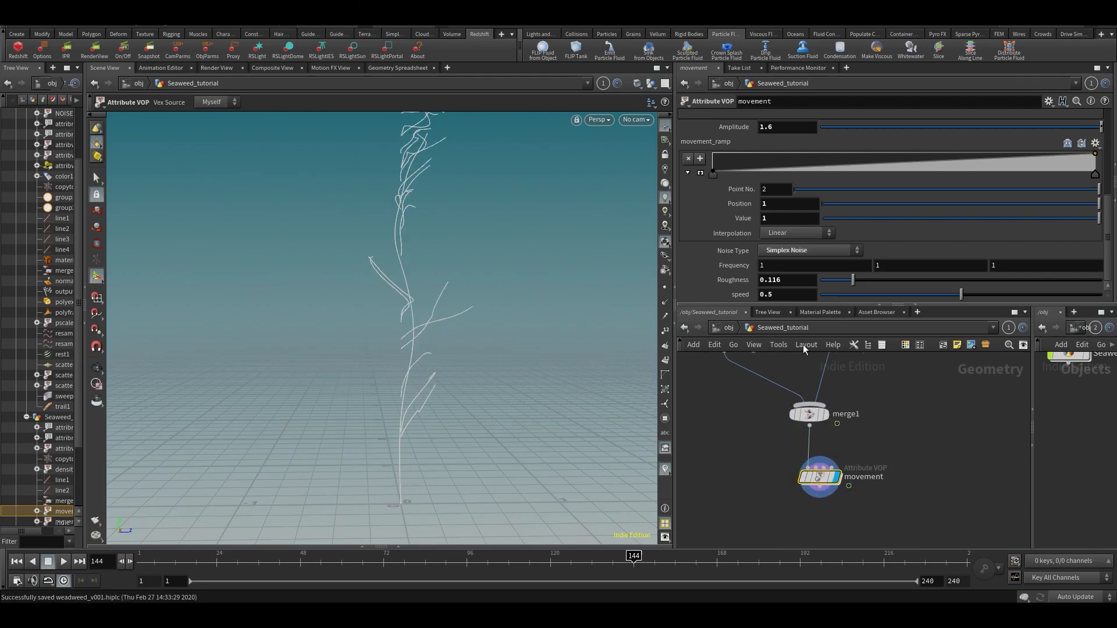
# Examine the curveu bind and its connection to the movement ramp inside the movement node, and return to the geometry network.
pyautogui.doubleClick(823, 481)
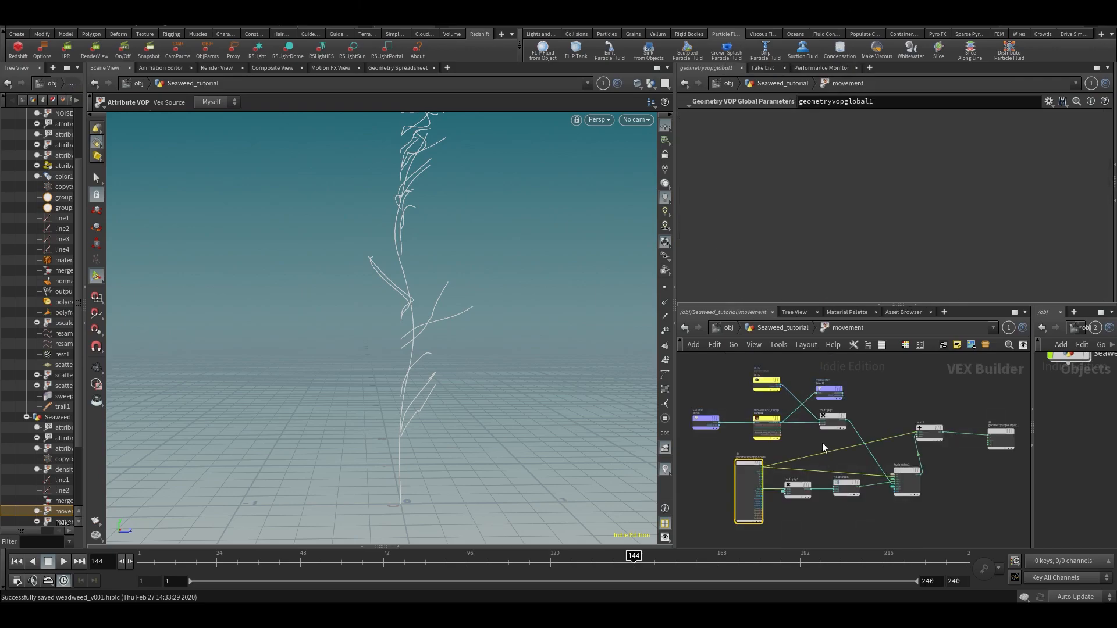
pyautogui.scroll(3, 766, 428)
pyautogui.scroll(2, 766, 428)
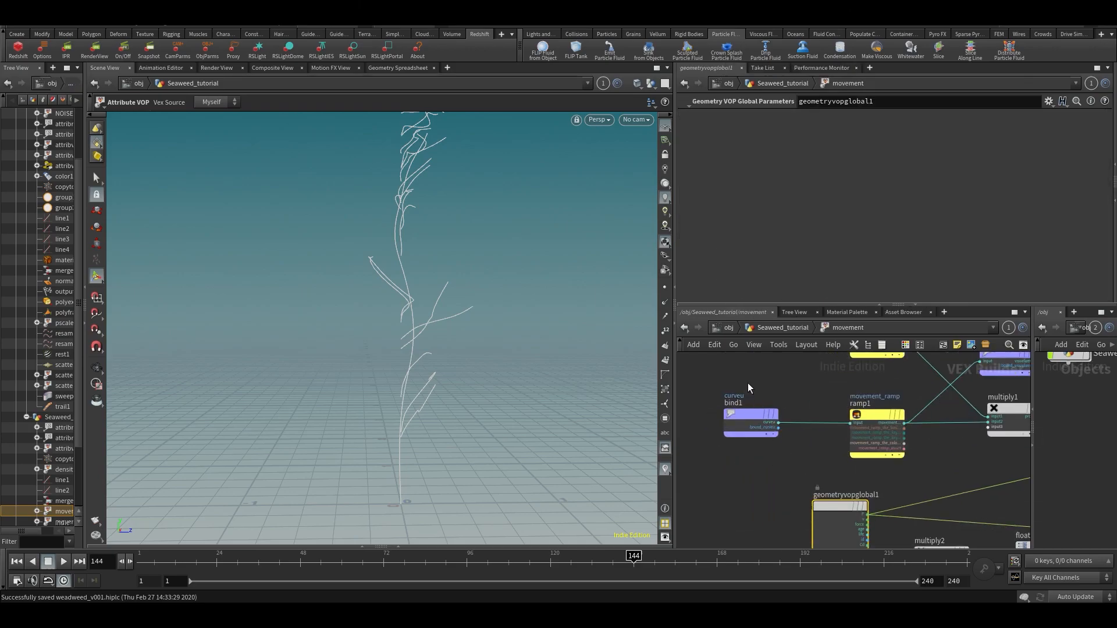
pyautogui.scroll(-2, 746, 410)
pyautogui.moveTo(744, 411); pyautogui.dragTo(717, 417)
pyautogui.moveTo(744, 374); pyautogui.dragTo(811, 362, button='middle')
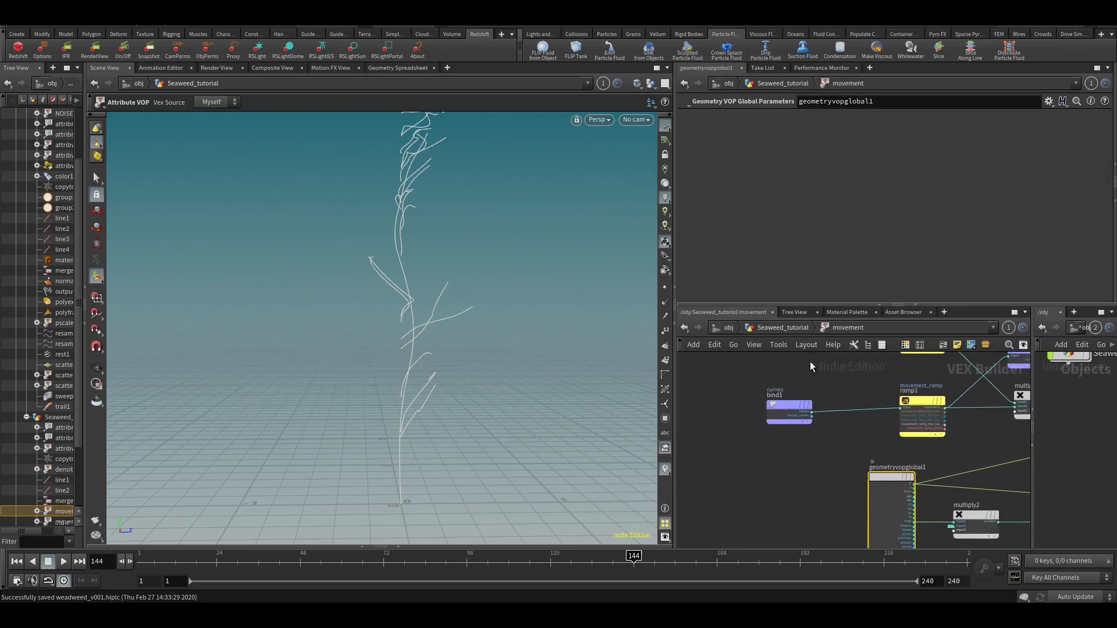
pyautogui.moveTo(783, 402); pyautogui.dragTo(745, 410)
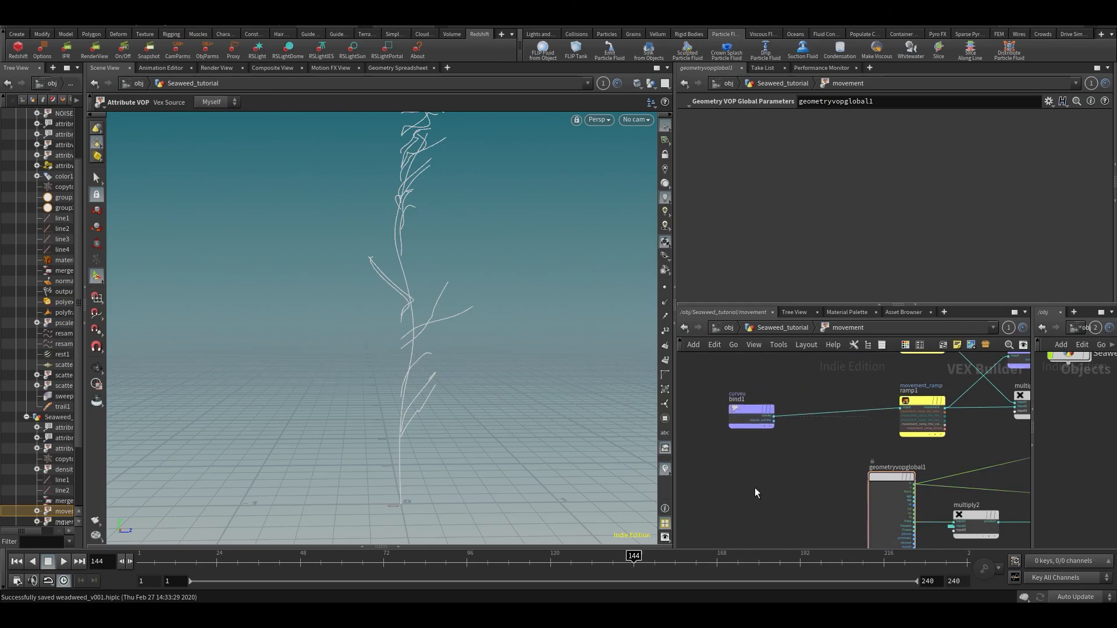
pyautogui.press('u')
# Scrub the merged seaweed's animation, ending at frame 148, and inspect the sway from stem base to tip.
pyautogui.click(369, 561)
pyautogui.moveTo(371, 563); pyautogui.dragTo(669, 566)
pyautogui.keyDown('alt'); pyautogui.moveTo(384, 413); pyautogui.dragTo(419, 341); pyautogui.keyUp('alt')
pyautogui.moveTo(246, 601)
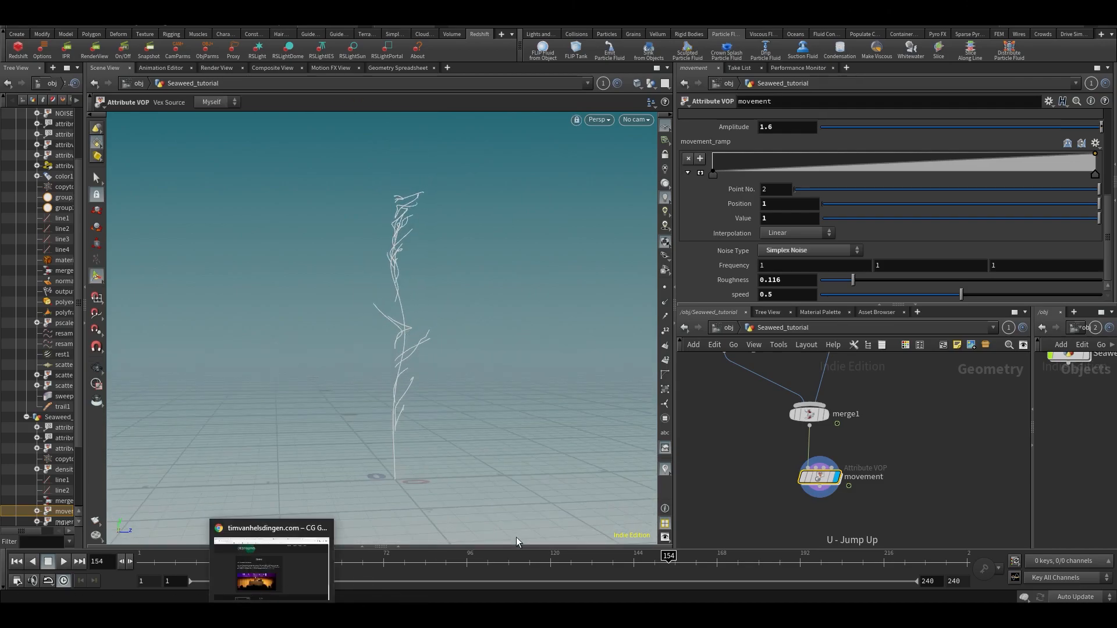
pyautogui.moveTo(301, 616)
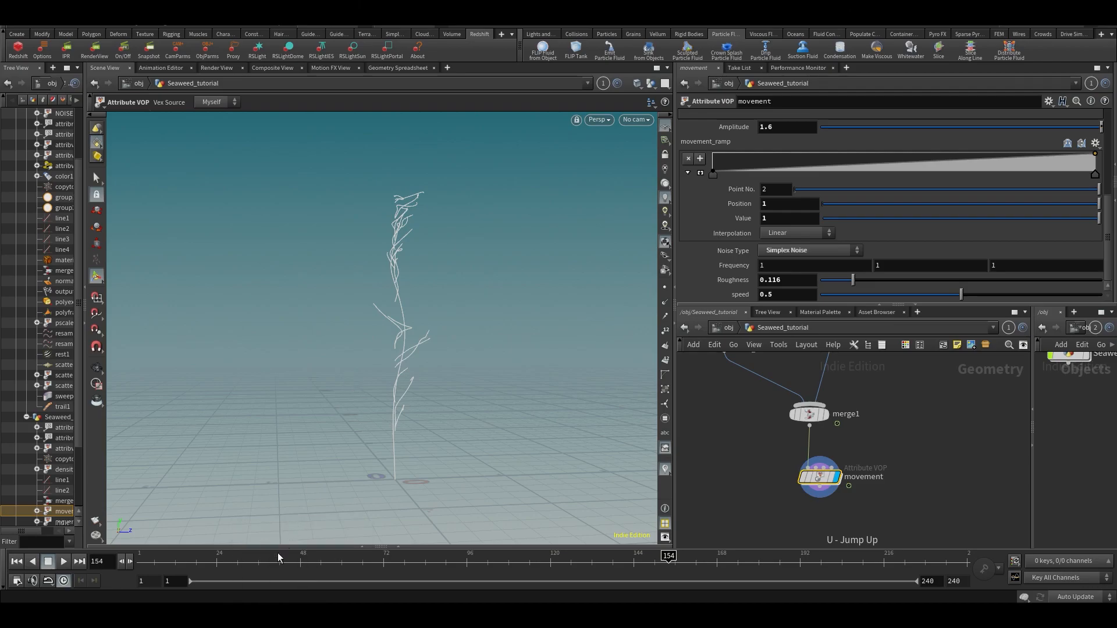
pyautogui.moveTo(447, 314); pyautogui.dragTo(357, 316)
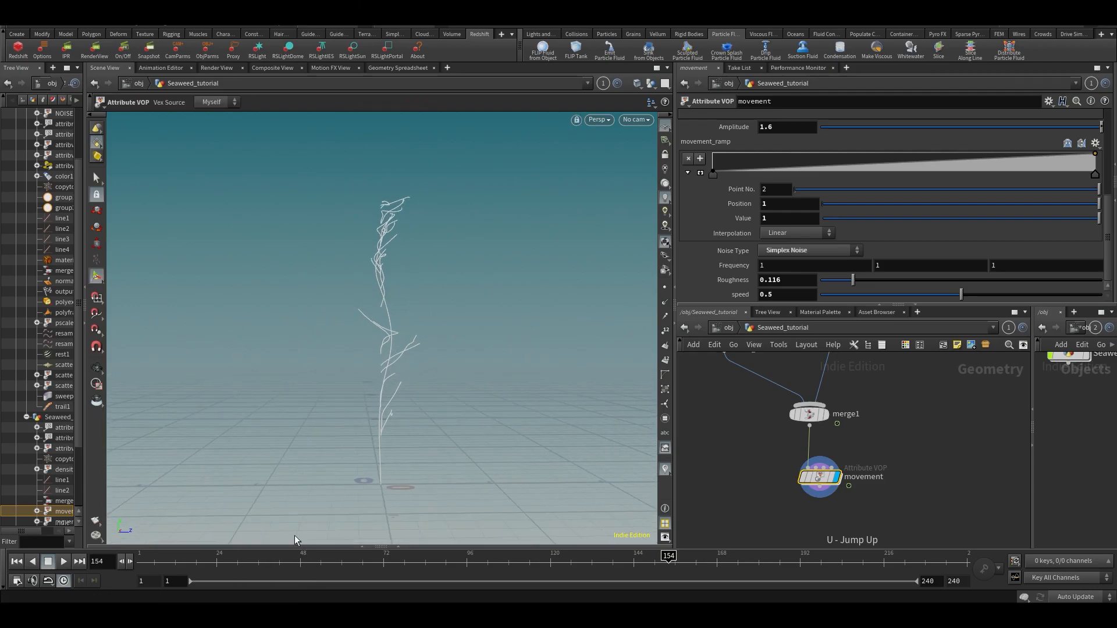
pyautogui.moveTo(270, 560); pyautogui.dragTo(648, 559)
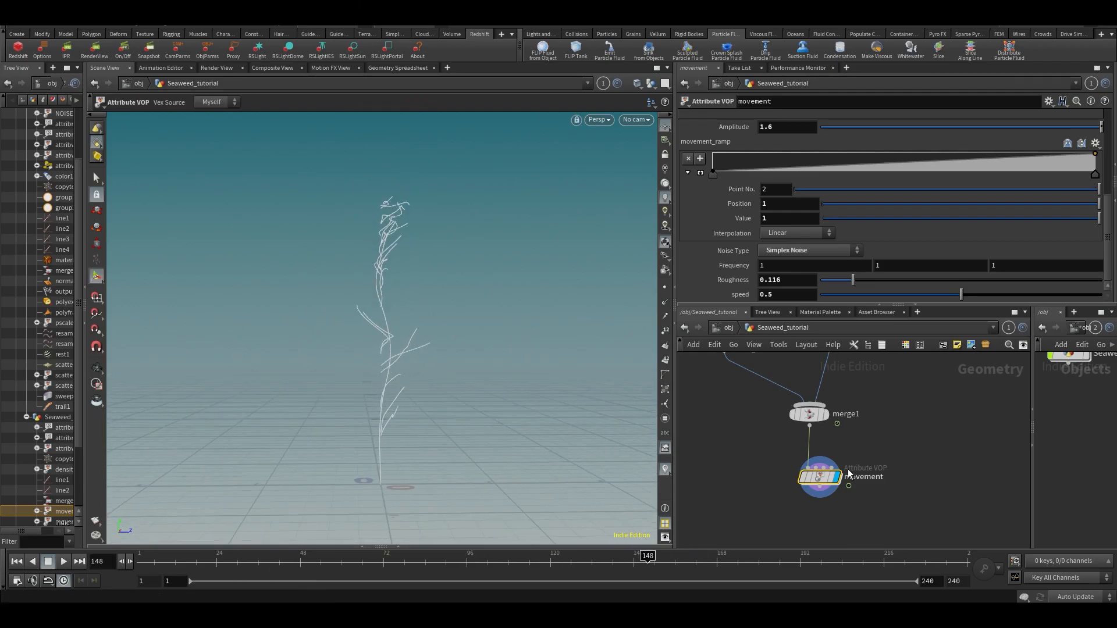
pyautogui.moveTo(908, 442); pyautogui.dragTo(861, 435, button='middle')
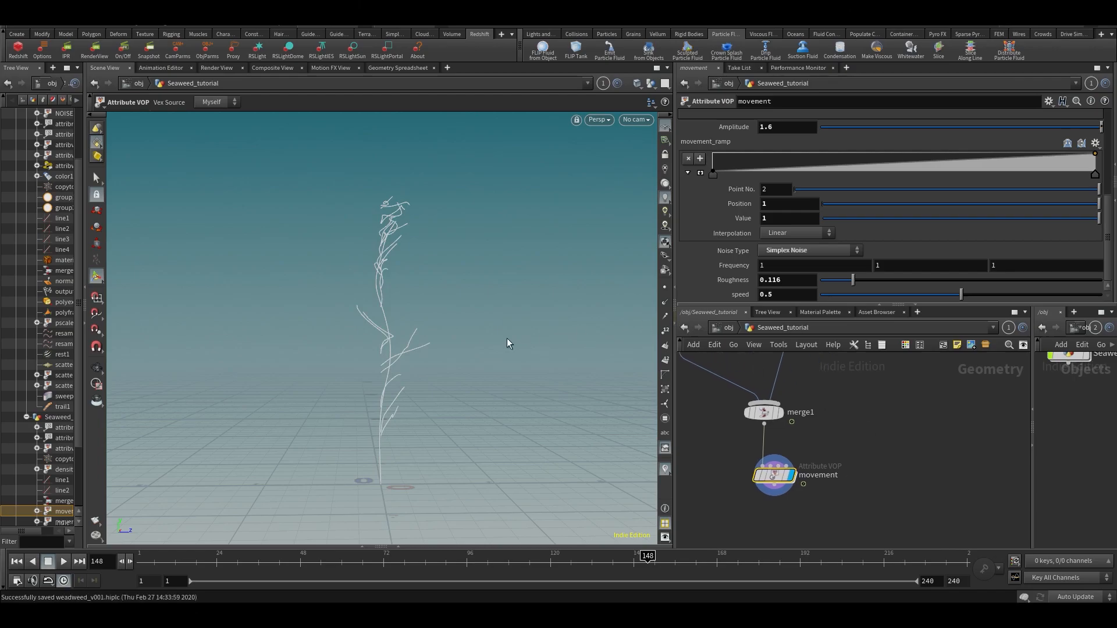
pyautogui.keyDown('alt'); pyautogui.moveTo(498, 339); pyautogui.dragTo(434, 386); pyautogui.keyUp('alt')
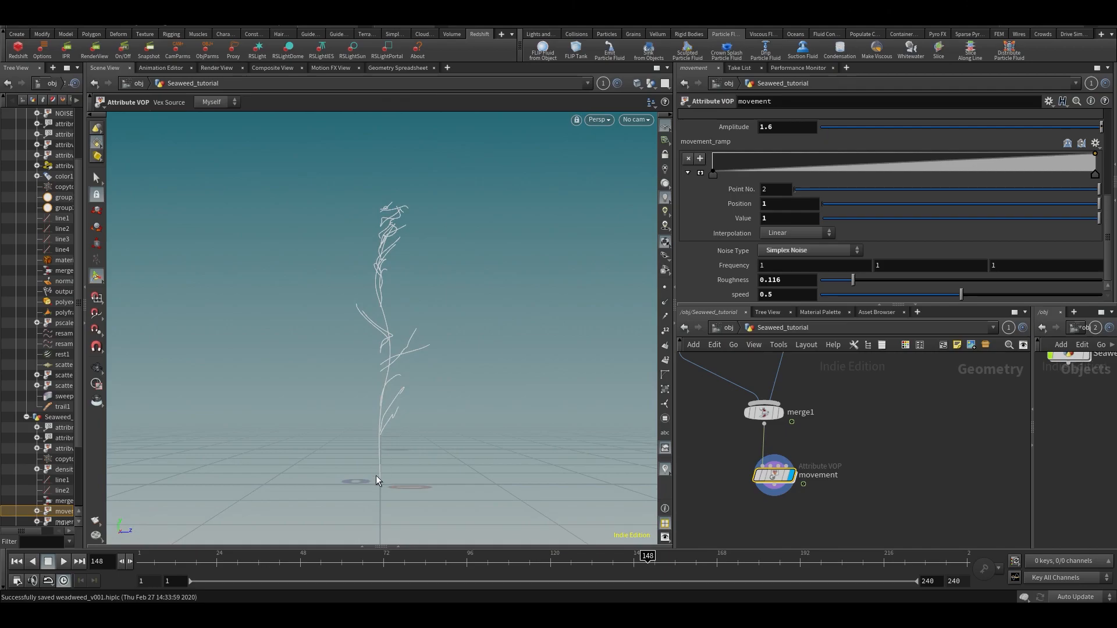
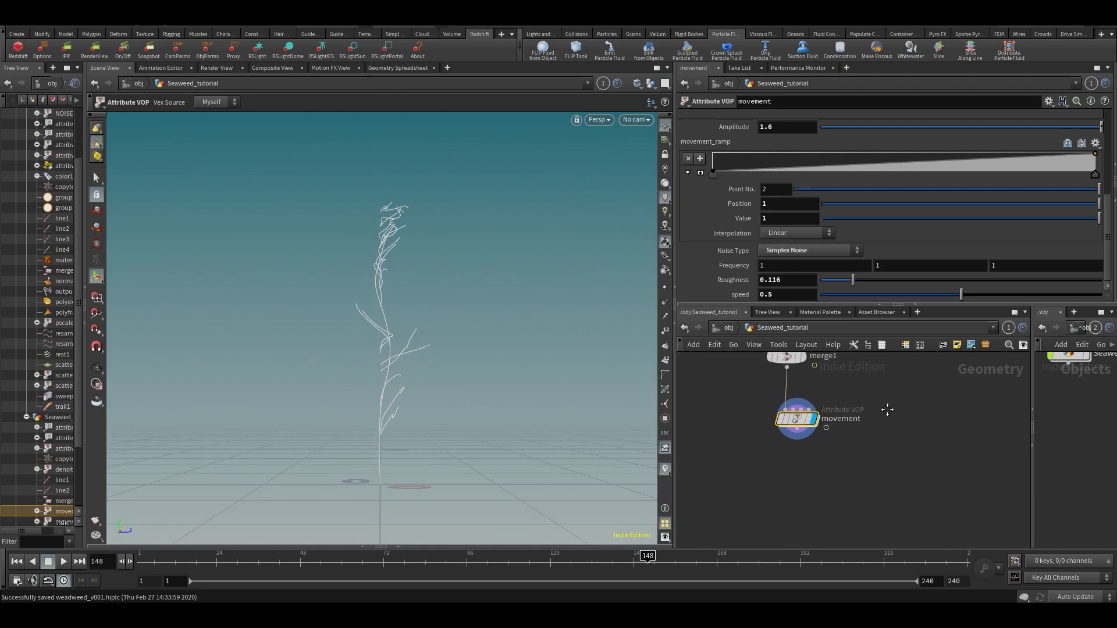
# Open the movement node's inner network, shift bind1 closer to ramp1 and widen the network editor.
pyautogui.doubleClick(795, 457)
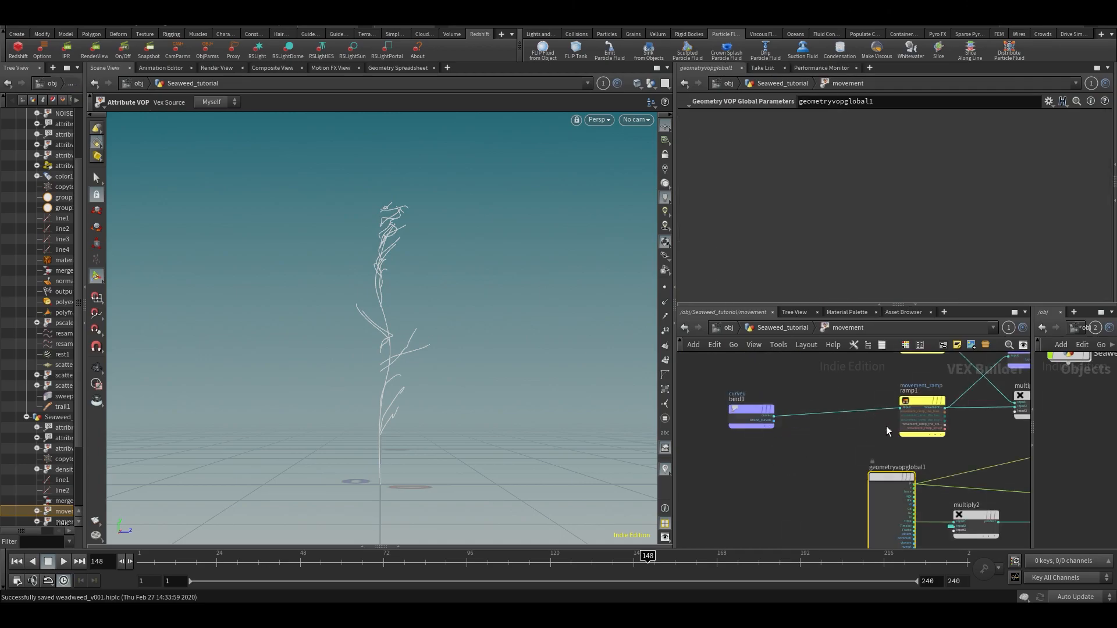
pyautogui.moveTo(741, 404); pyautogui.dragTo(800, 409)
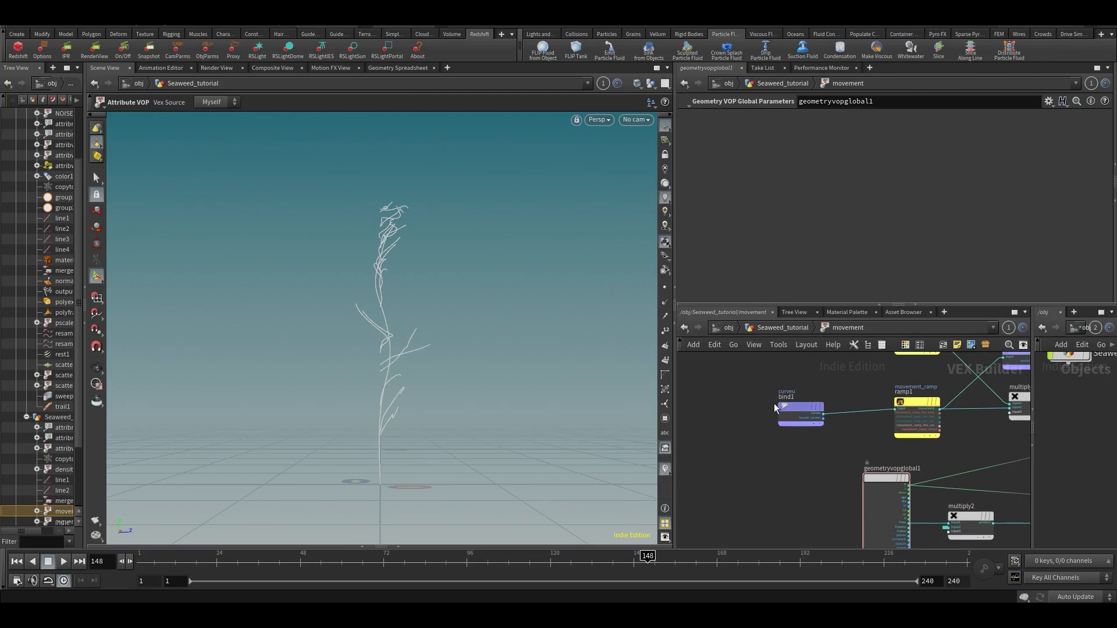
pyautogui.moveTo(741, 510); pyautogui.dragTo(700, 500, button='middle')
pyautogui.moveTo(676, 463); pyautogui.dragTo(602, 437)
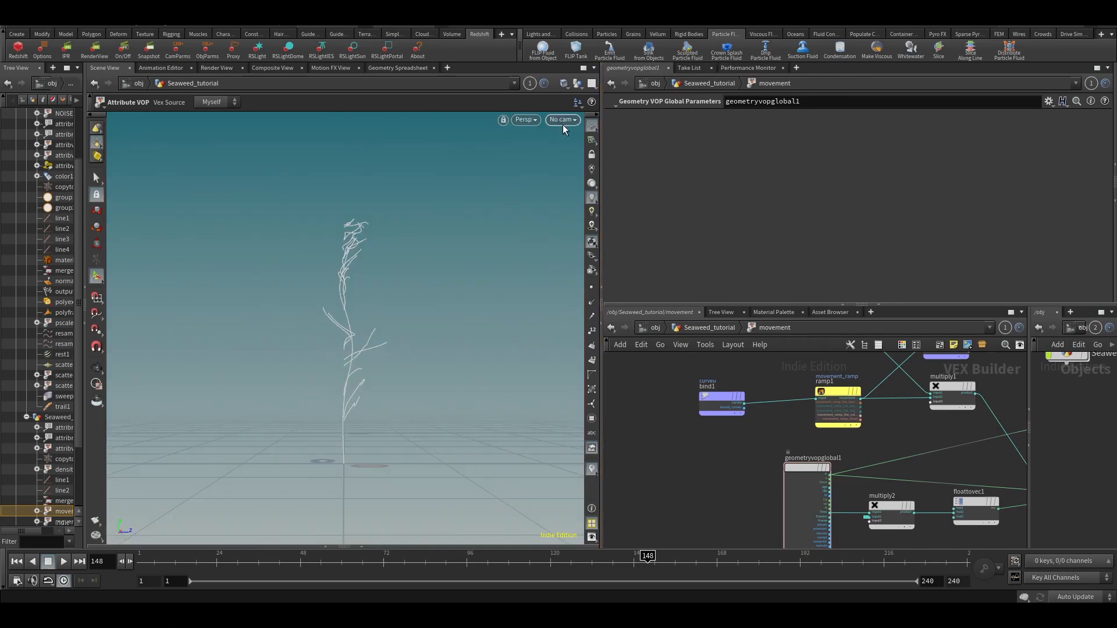
pyautogui.click(591, 124)
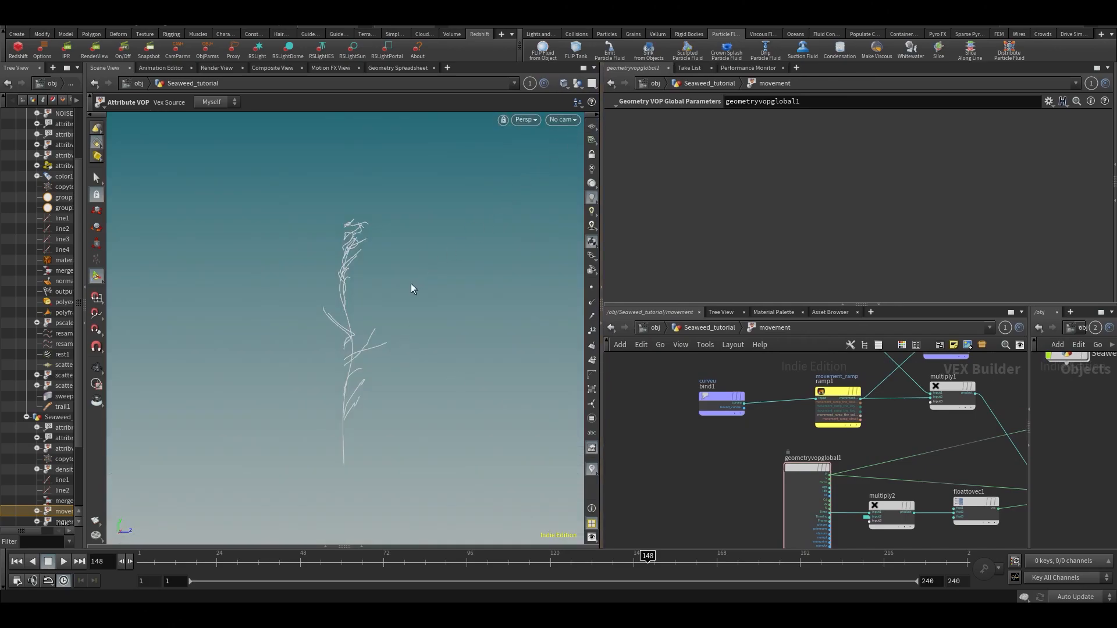
pyautogui.click(591, 128)
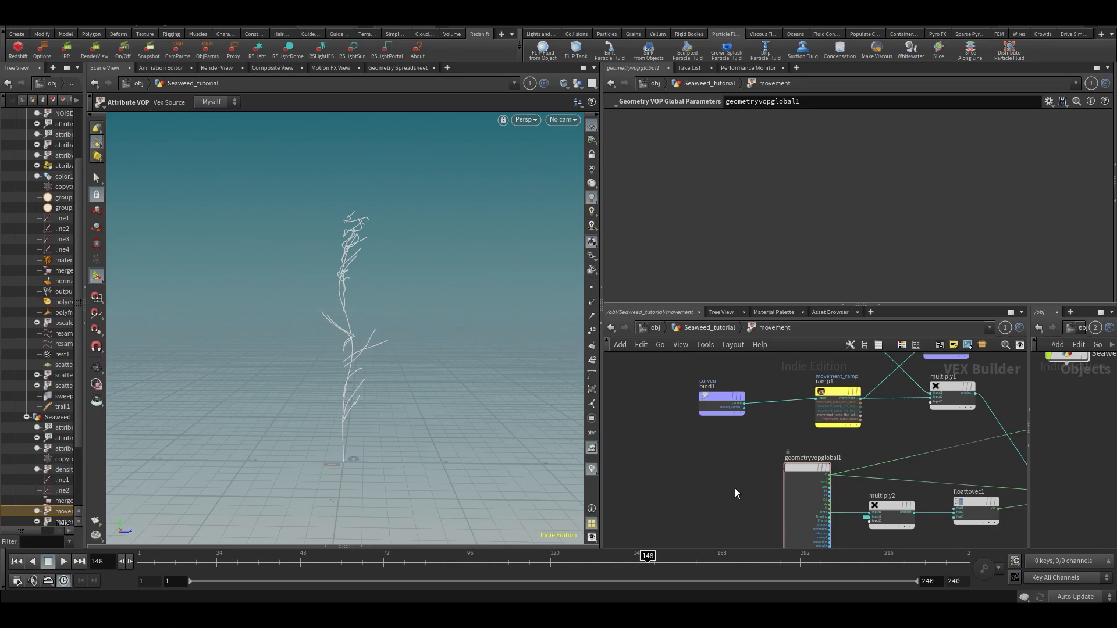
# Rearrange geometryvopglobal1, bind1 and ramp1 to clear space in front of multiply1 and multiply2.
pyautogui.moveTo(730, 476); pyautogui.dragTo(692, 459, button='middle')
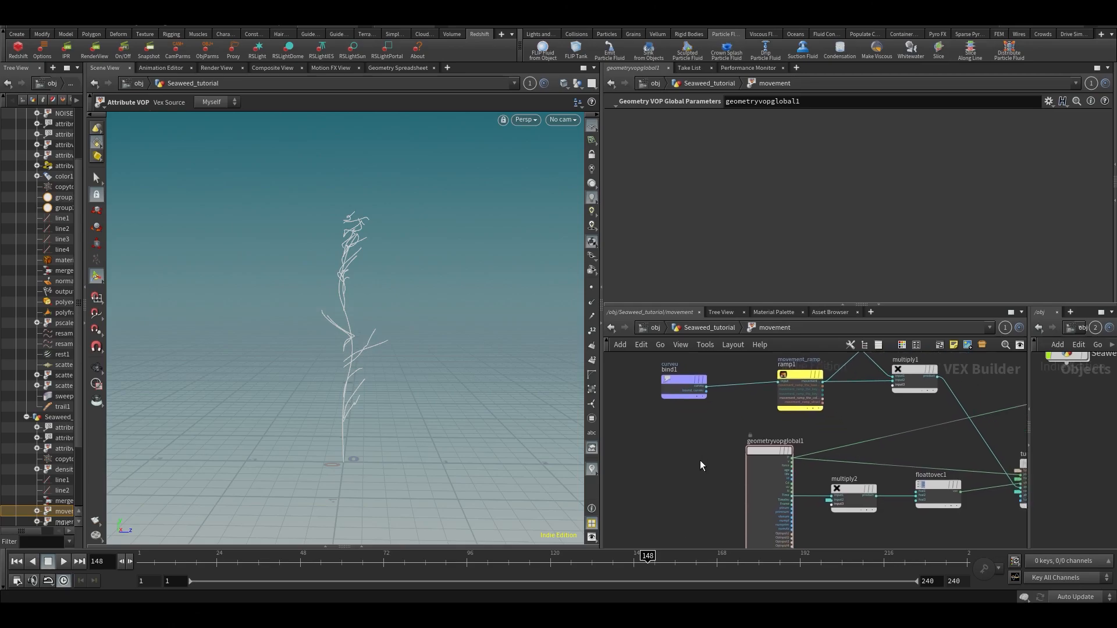
pyautogui.moveTo(760, 449); pyautogui.dragTo(694, 470)
pyautogui.scroll(2, 734, 428)
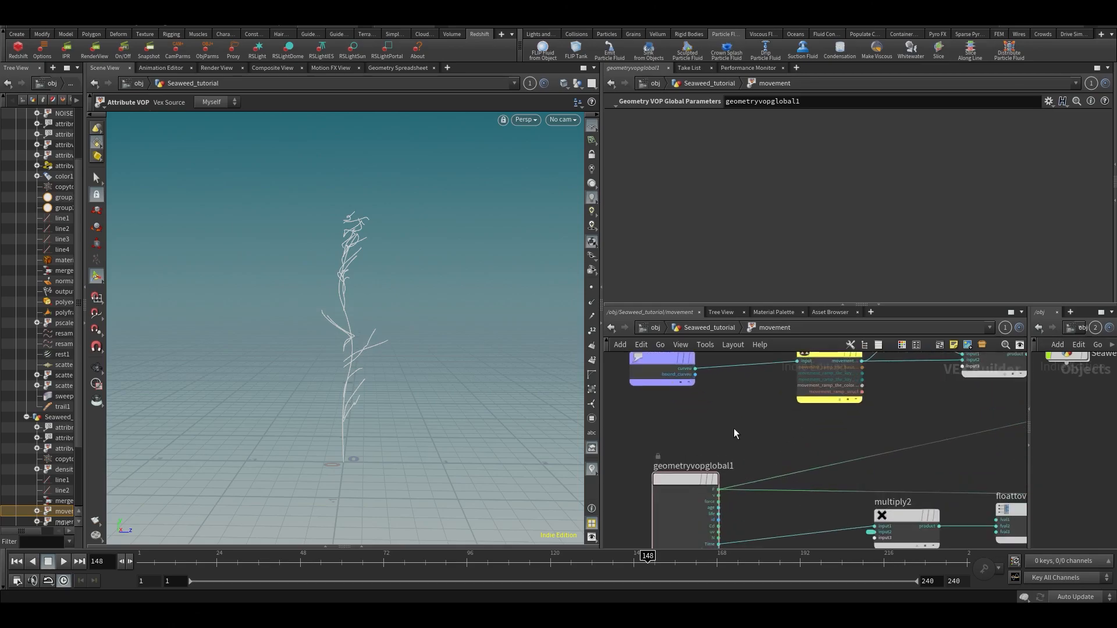
pyautogui.scroll(-3, 753, 410)
pyautogui.moveTo(771, 398); pyautogui.dragTo(770, 391)
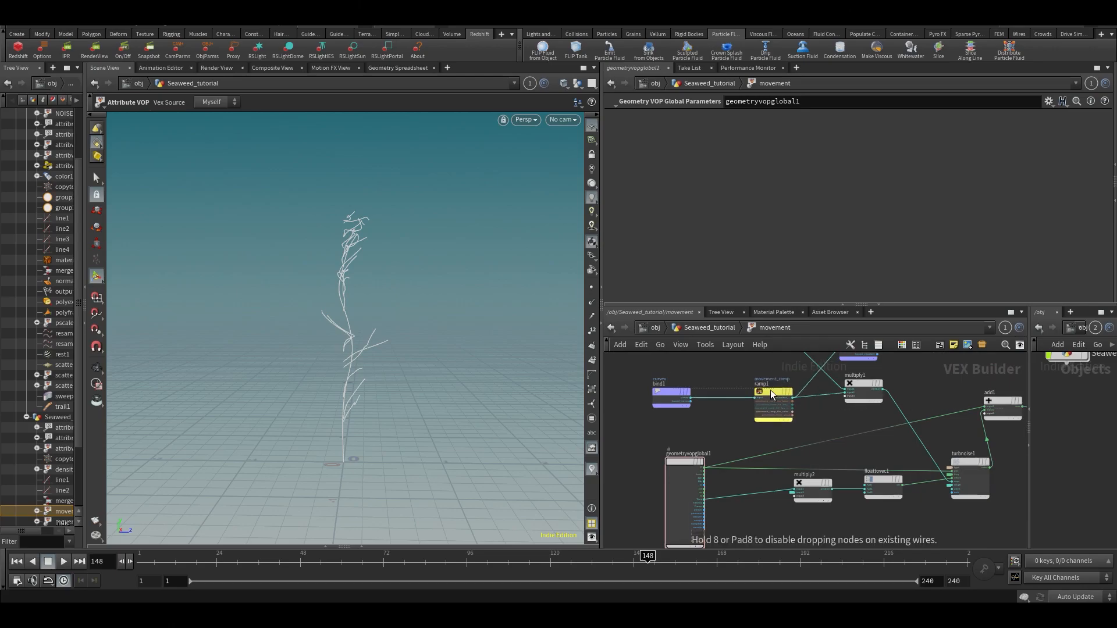
pyautogui.scroll(2, 755, 384)
pyautogui.moveTo(709, 372); pyautogui.dragTo(760, 383, button='middle')
pyautogui.moveTo(813, 405); pyautogui.dragTo(762, 396)
pyautogui.moveTo(631, 374); pyautogui.dragTo(724, 381)
pyautogui.click(725, 385)
pyautogui.moveTo(760, 440); pyautogui.dragTo(732, 423, button='middle')
# Add a Vector to Float node between the ramp and geometryvopglobal1, and feed it the global P output.
pyautogui.press('Tab')
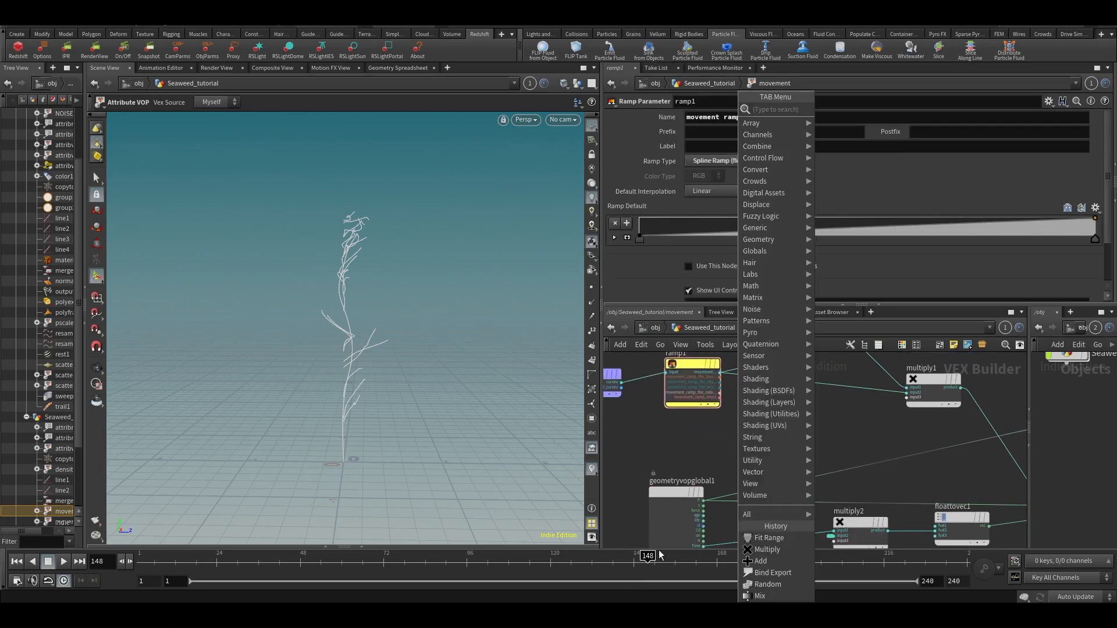
pyautogui.press('Escape')
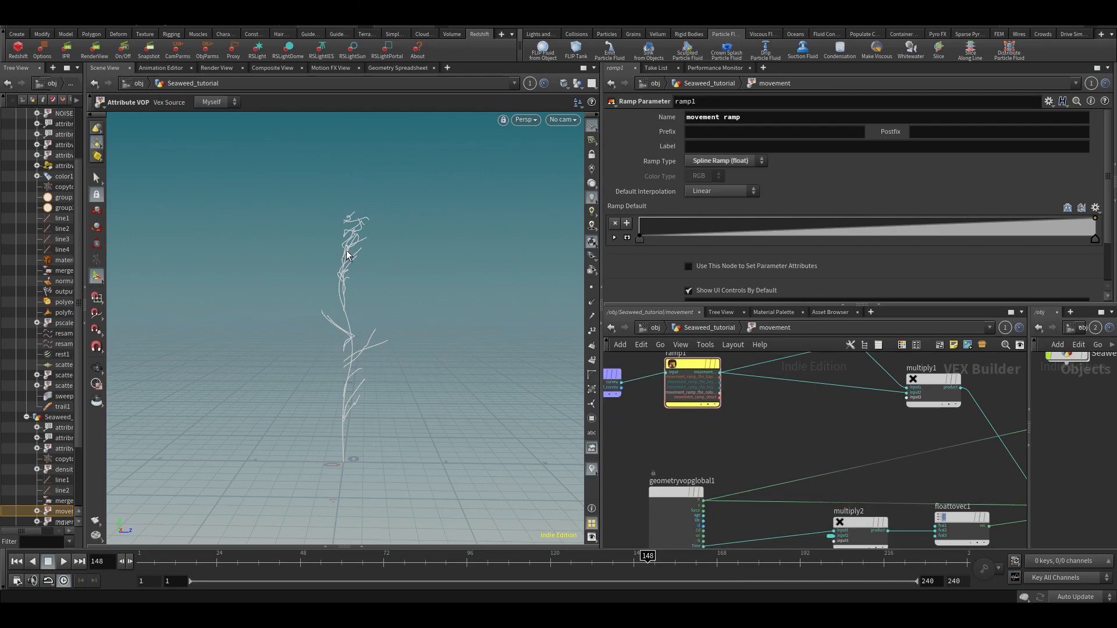
pyautogui.scroll(2, 783, 420)
pyautogui.press('Tab')
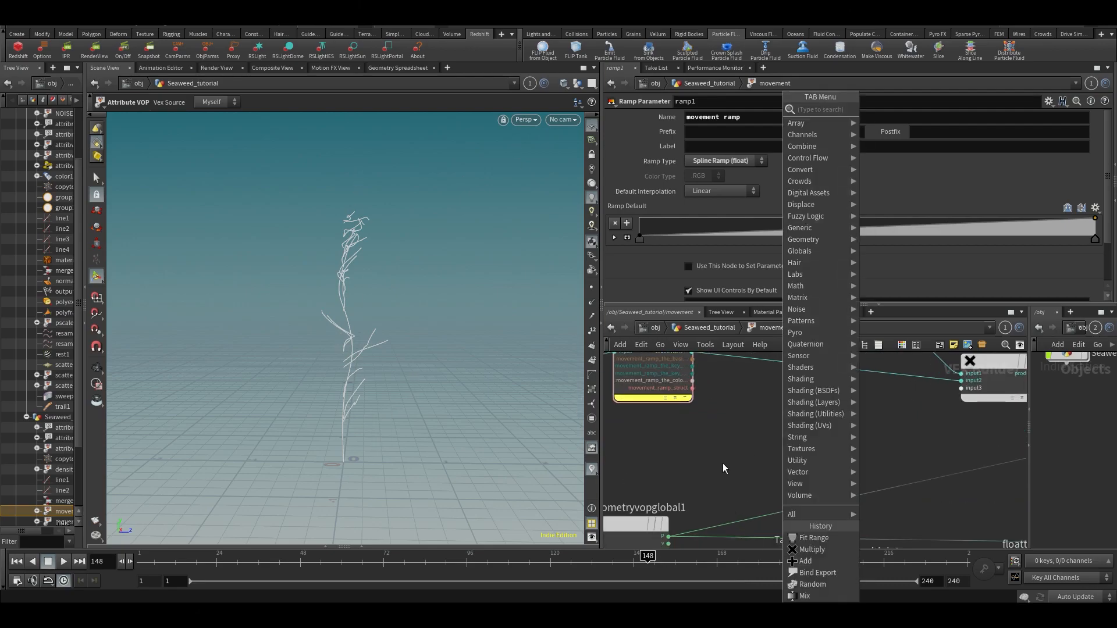
pyautogui.write('VTF')
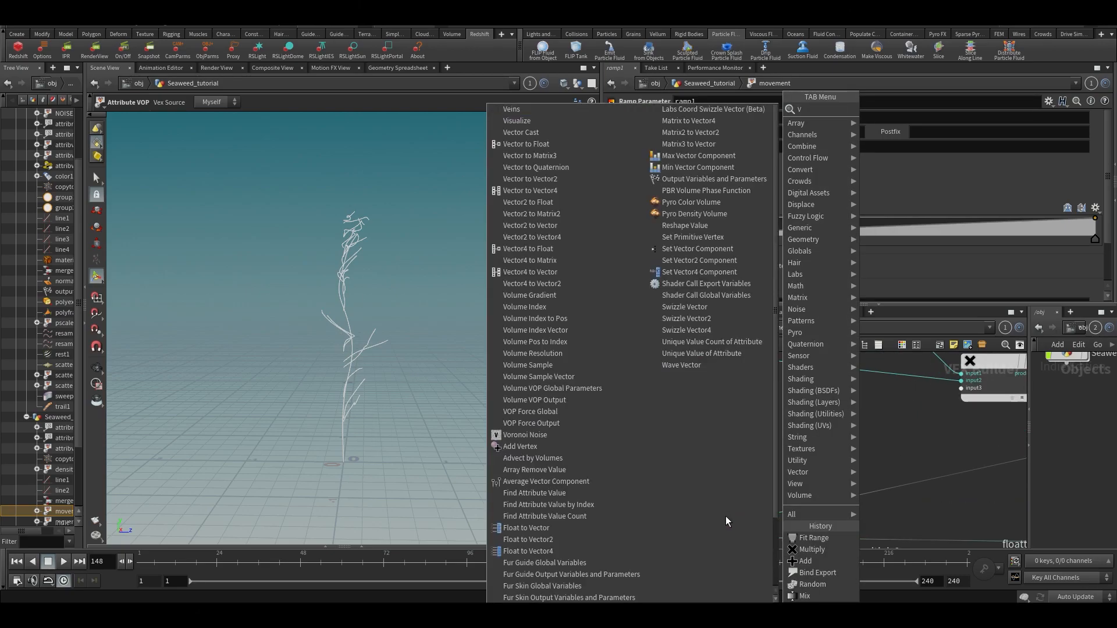
pyautogui.click(906, 108)
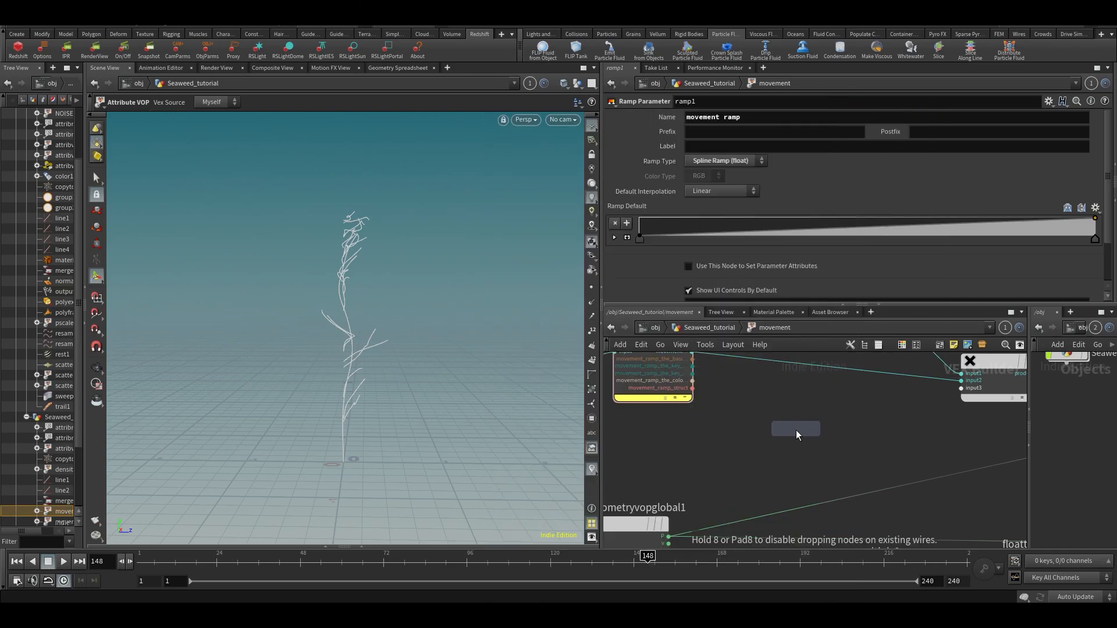
pyautogui.click(796, 428)
pyautogui.click(697, 483)
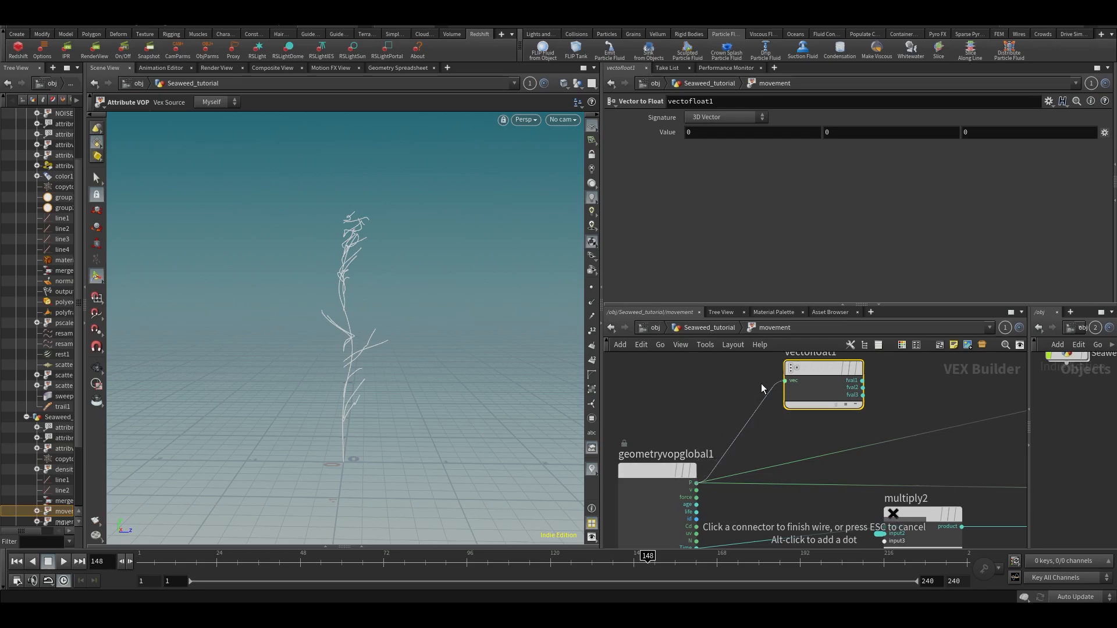
pyautogui.click(785, 380)
# Connect vectofloat1's fval2 output to multiply1's input2, replacing the movement ramp connection.
pyautogui.moveTo(916, 372); pyautogui.dragTo(792, 417, button='middle')
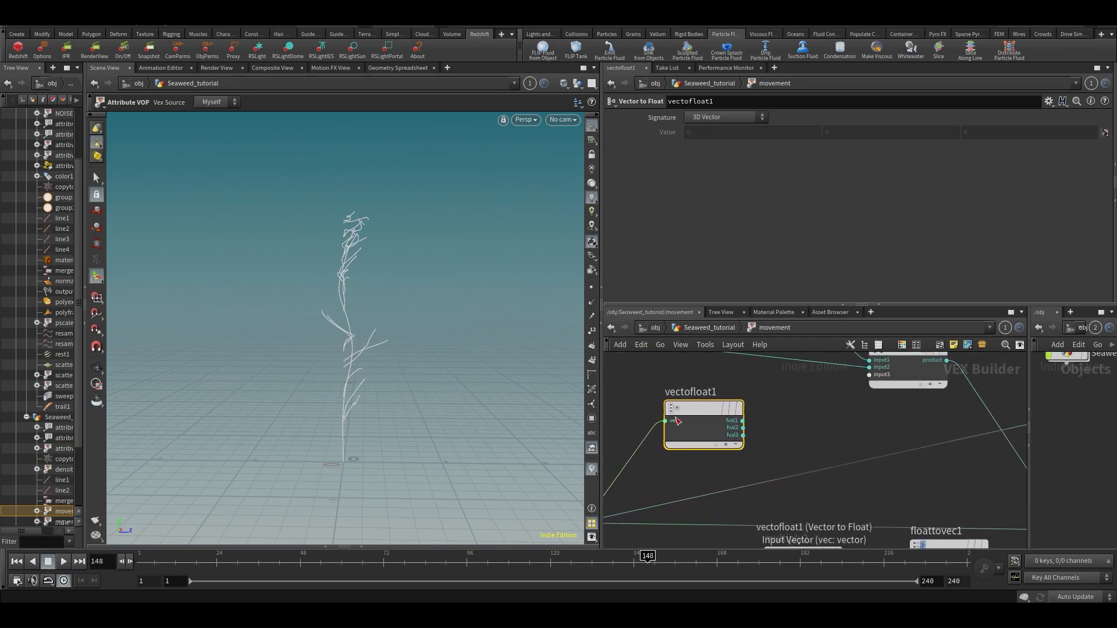
pyautogui.moveTo(677, 422); pyautogui.dragTo(652, 420)
pyautogui.moveTo(719, 432); pyautogui.dragTo(876, 426)
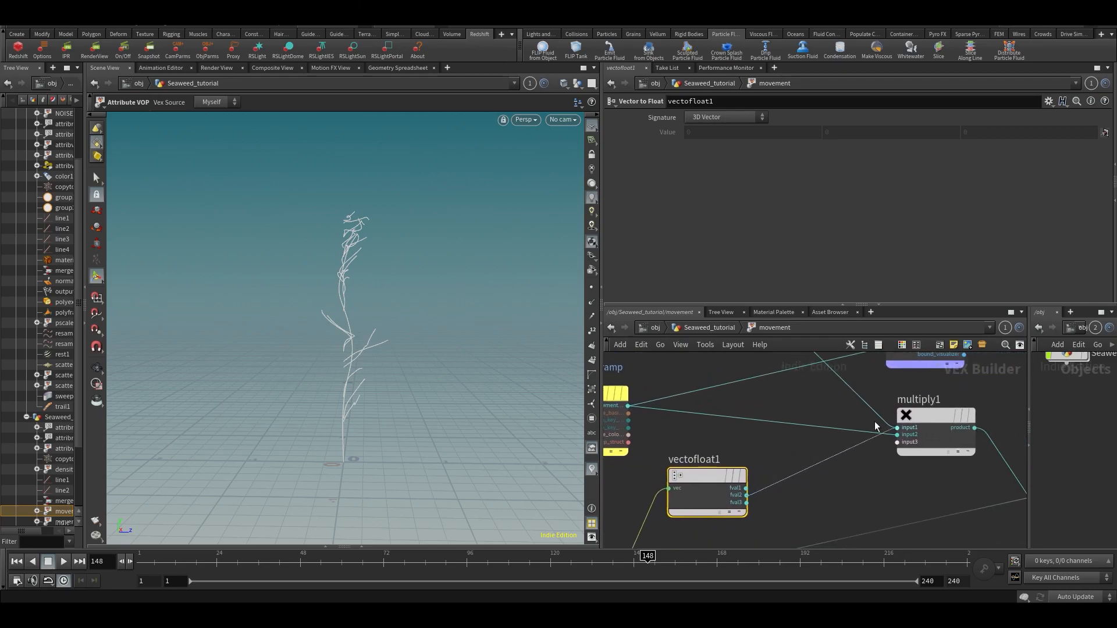
pyautogui.click(909, 436)
pyautogui.moveTo(766, 437); pyautogui.dragTo(833, 411, button='middle')
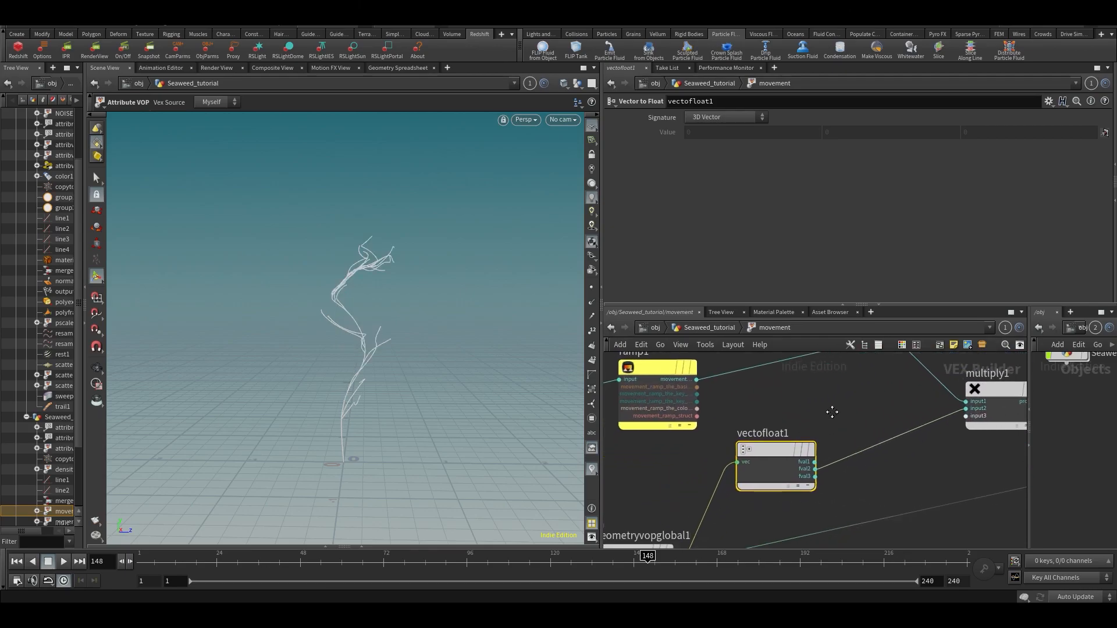
# Delete the bind2 export node and the unused movement_ramp node from the movement network.
pyautogui.scroll(-4, 834, 411)
pyautogui.moveTo(709, 458); pyautogui.dragTo(656, 497, button='middle')
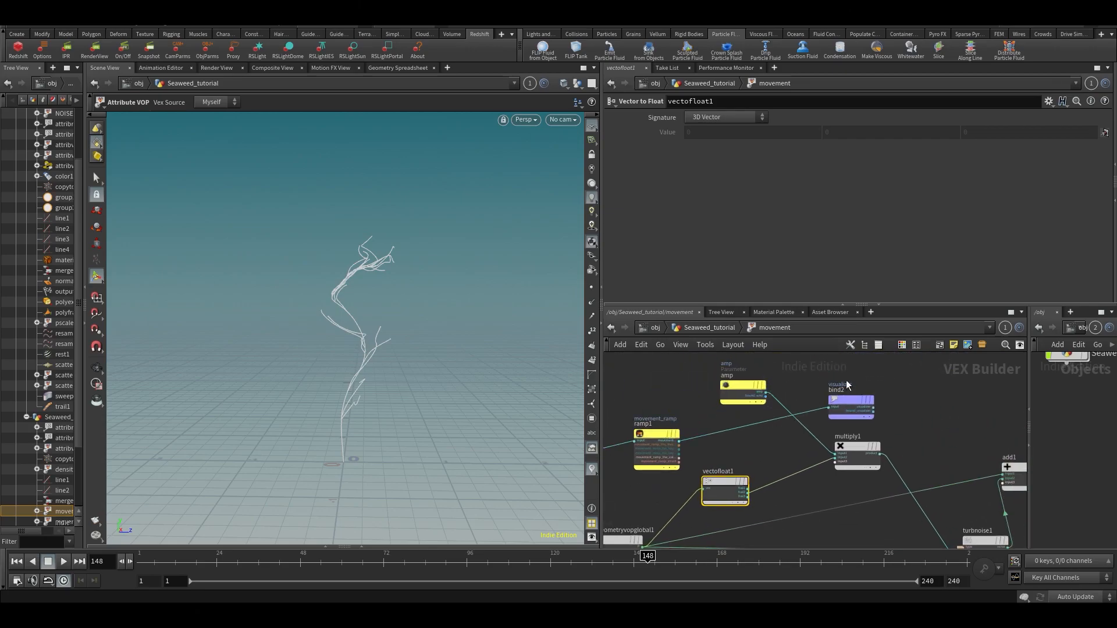
pyautogui.click(843, 414)
pyautogui.press('Delete')
pyautogui.moveTo(698, 424); pyautogui.dragTo(782, 385, button='middle')
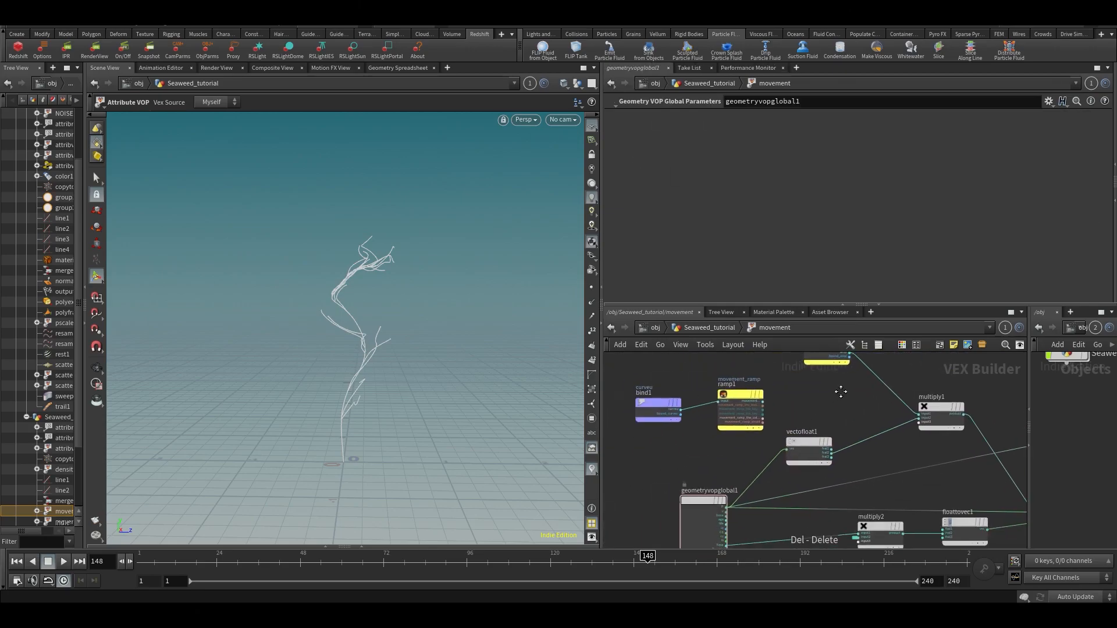
pyautogui.click(740, 408)
pyautogui.press('Delete')
pyautogui.scroll(3, 760, 423)
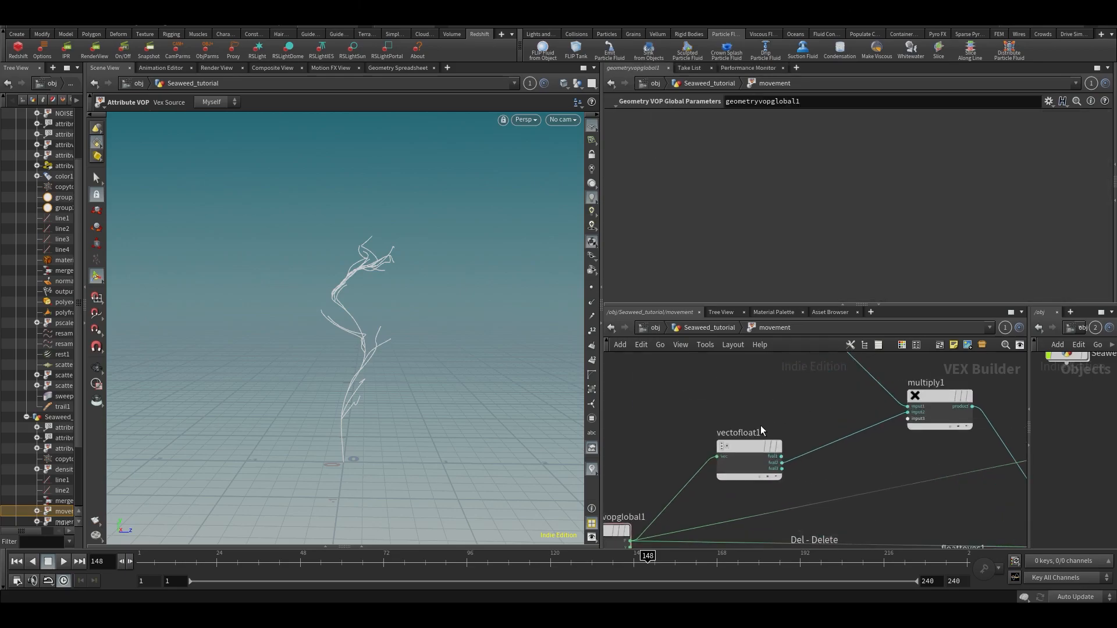
# Insert a Fit Range node on the wire between vectofloat1 and multiply1.
pyautogui.moveTo(533, 542); pyautogui.dragTo(561, 540)
pyautogui.moveTo(744, 454); pyautogui.dragTo(684, 412)
pyautogui.press('Tab')
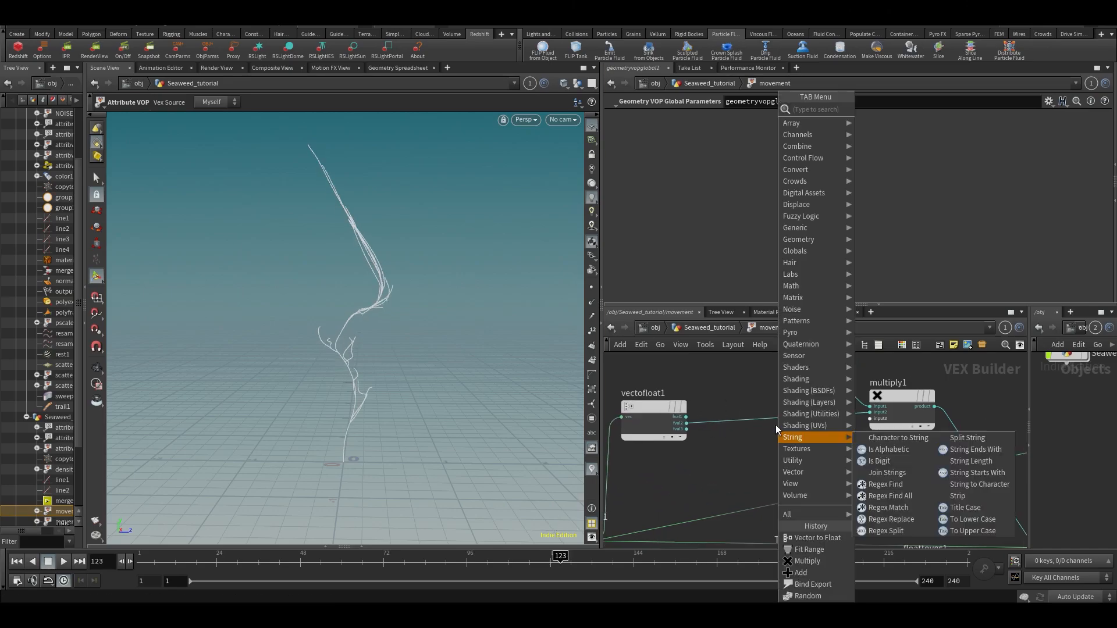
pyautogui.write('fit r')
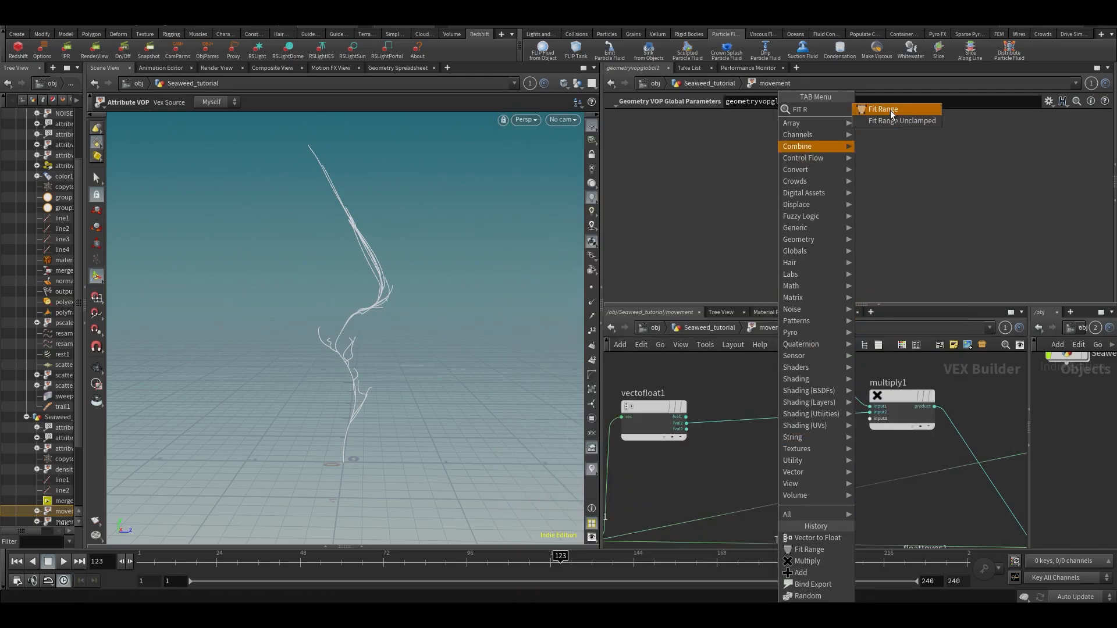
pyautogui.click(894, 111)
pyautogui.click(769, 420)
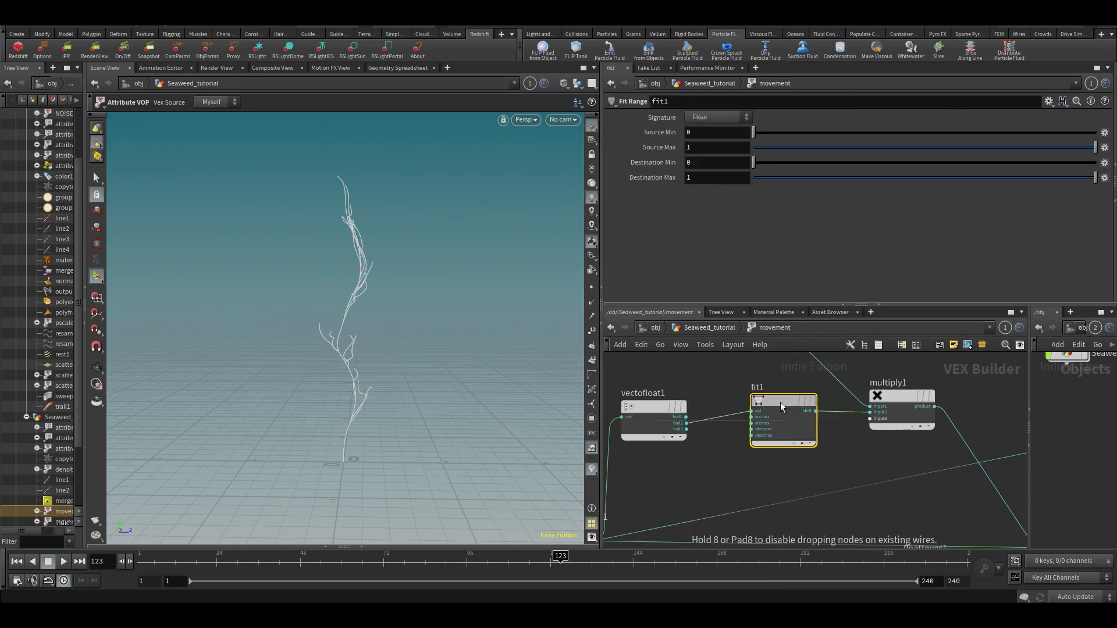
# Promote the srcmax input of fit1 to a parameter and return to the Seaweed_tutorial geometry level.
pyautogui.scroll(3, 748, 433)
pyautogui.scroll(2, 752, 438)
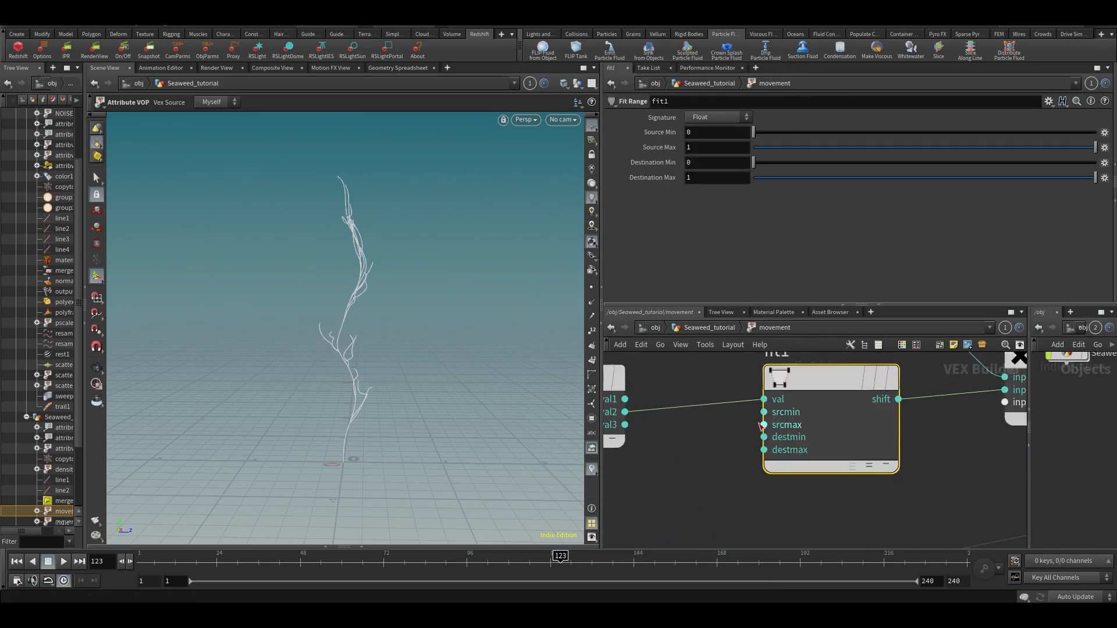
pyautogui.rightClick(763, 425)
pyautogui.click(795, 391)
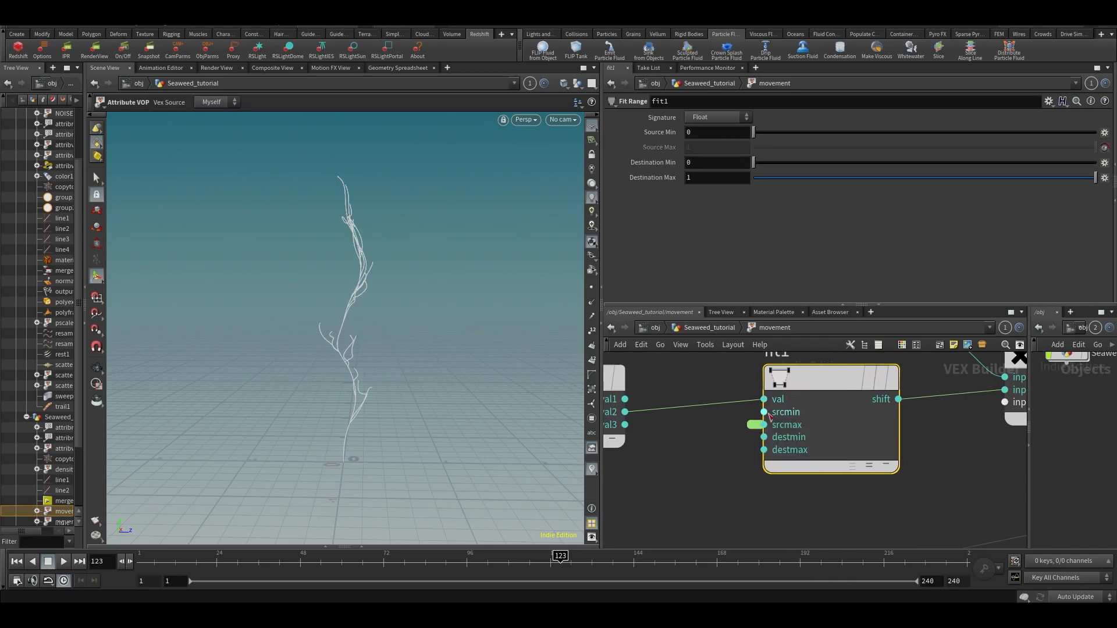
pyautogui.press('u')
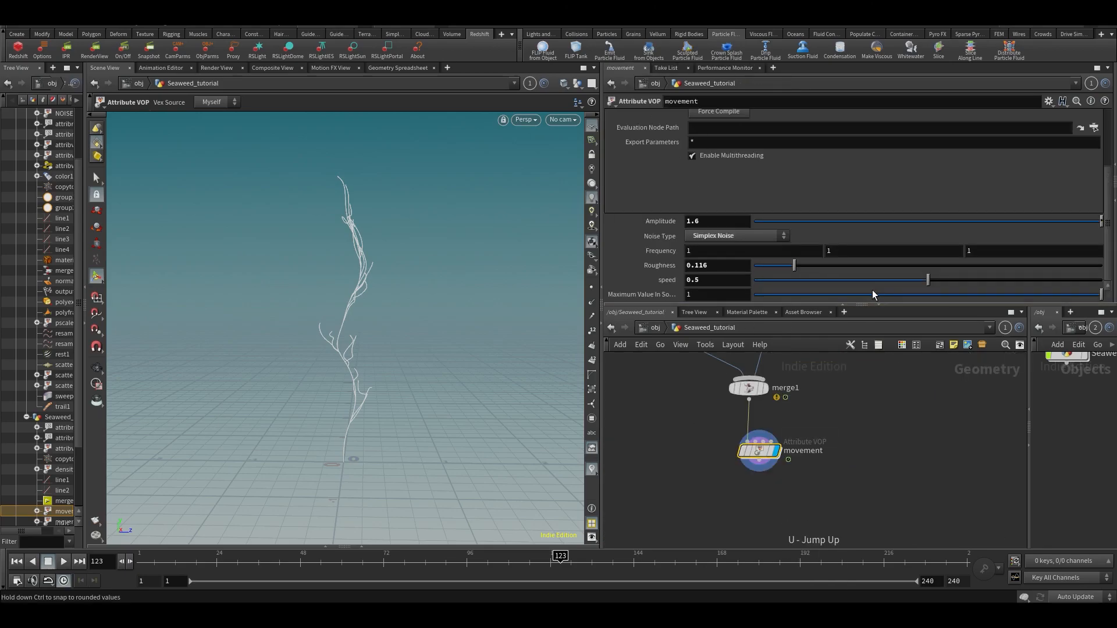
# Try different values for the movement node's source maximum, ending at 6.326, and check the sway.
pyautogui.moveTo(726, 294); pyautogui.dragTo(727, 283, button='middle')
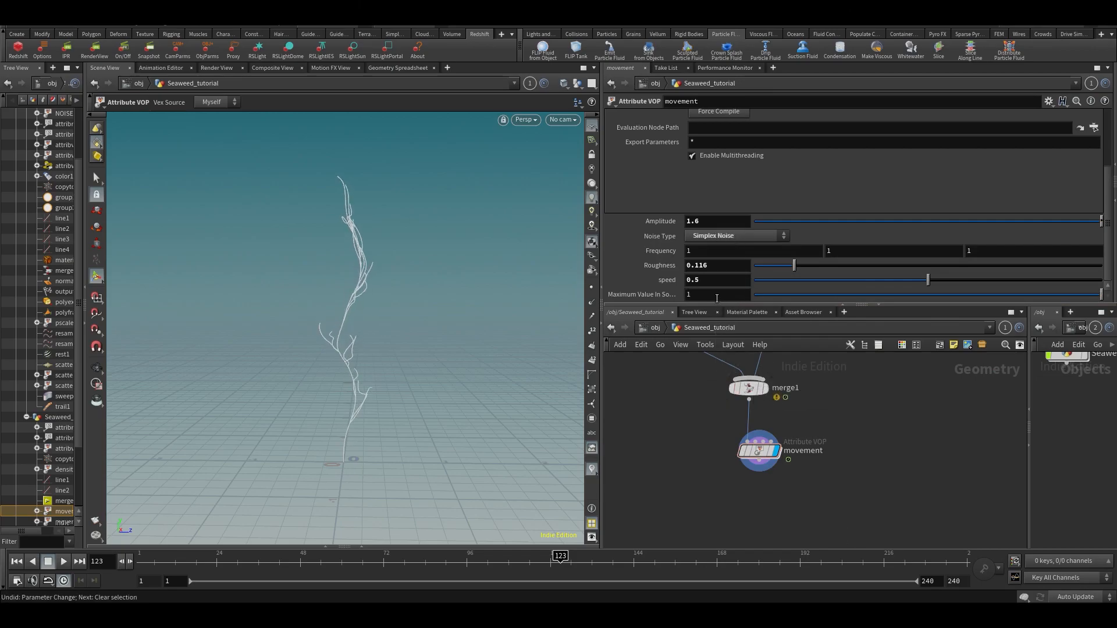
pyautogui.keyDown('alt'); pyautogui.moveTo(336, 432); pyautogui.dragTo(340, 399); pyautogui.keyUp('alt')
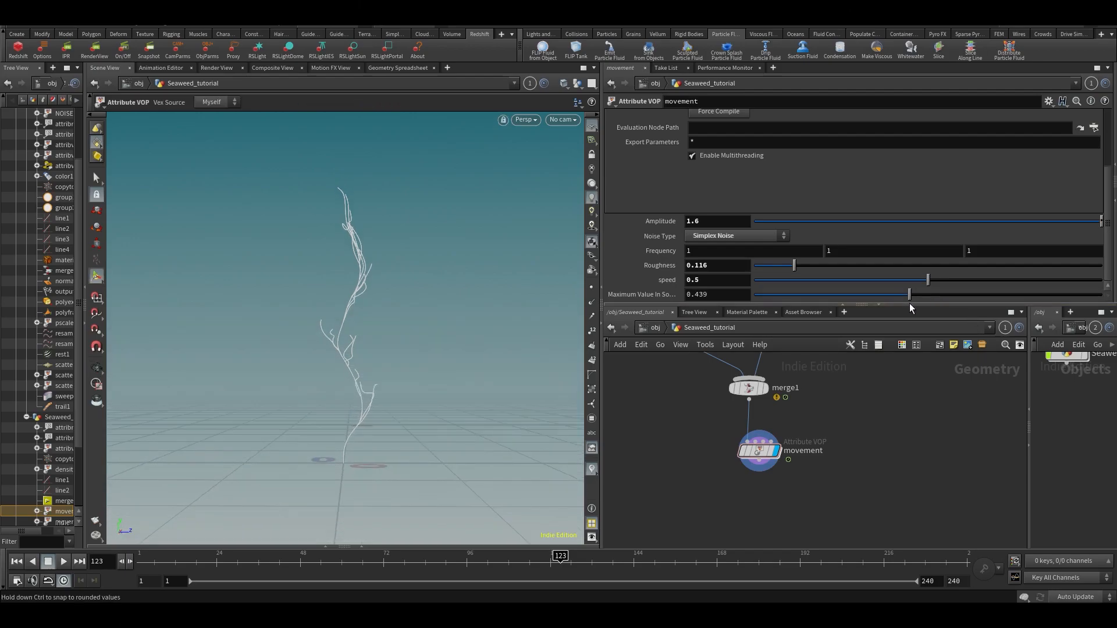
pyautogui.moveTo(355, 557); pyautogui.dragTo(560, 557)
pyautogui.moveTo(709, 294); pyautogui.dragTo(717, 294, button='middle')
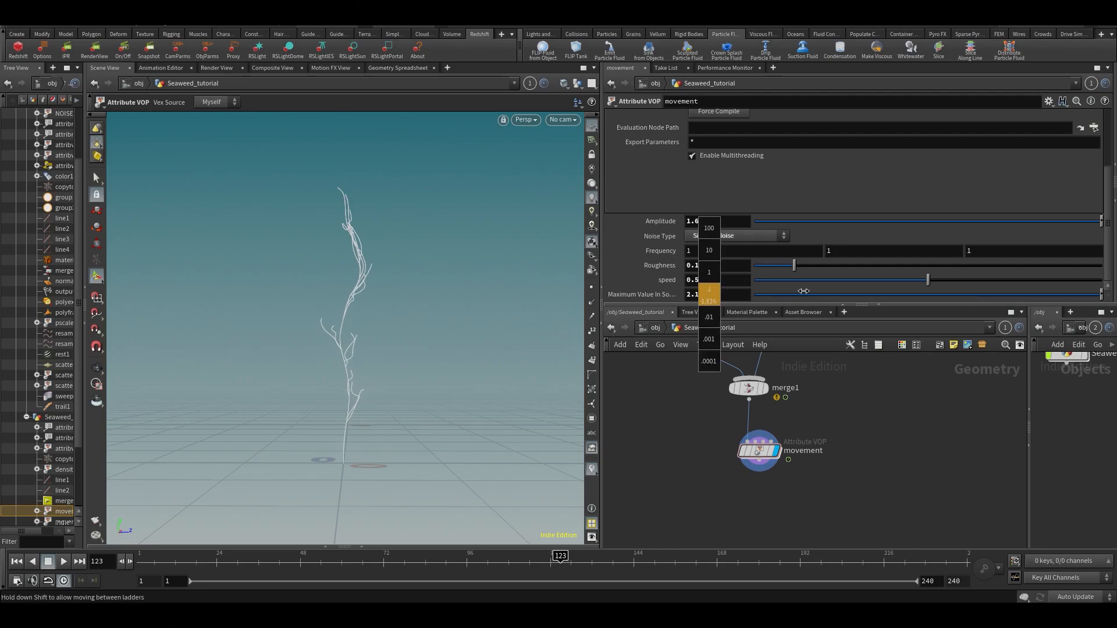
pyautogui.moveTo(1006, 257); pyautogui.dragTo(1006, 257, button='middle')
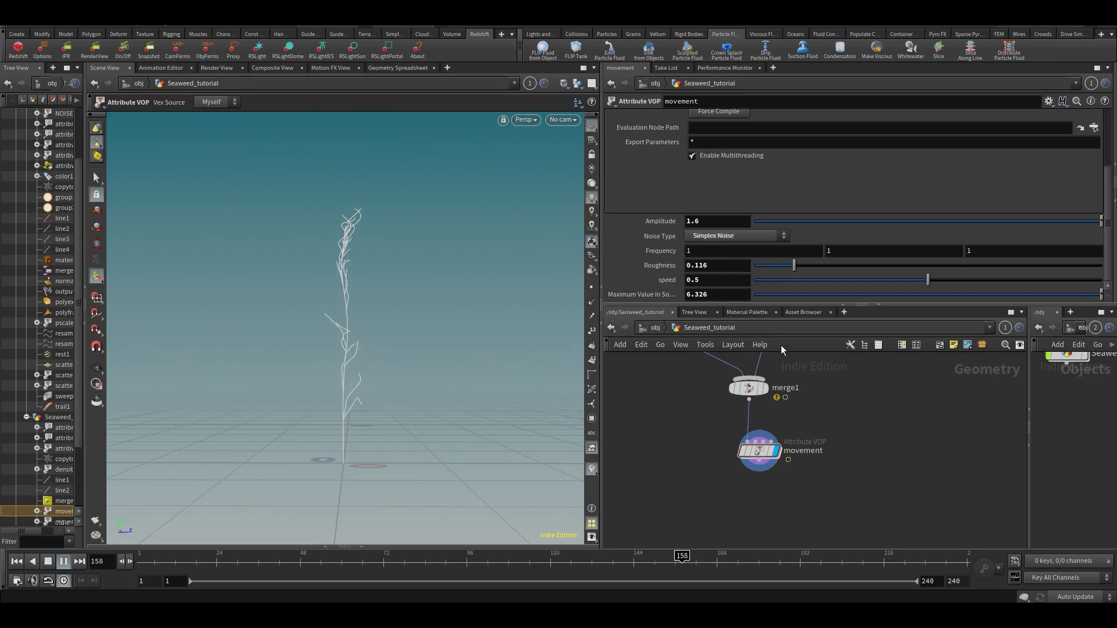
# Copy the Length parameter of line1 for referencing.
pyautogui.moveTo(653, 443); pyautogui.dragTo(654, 466, button='middle')
pyautogui.moveTo(840, 409); pyautogui.dragTo(801, 439, button='middle')
pyautogui.scroll(-3, 833, 462)
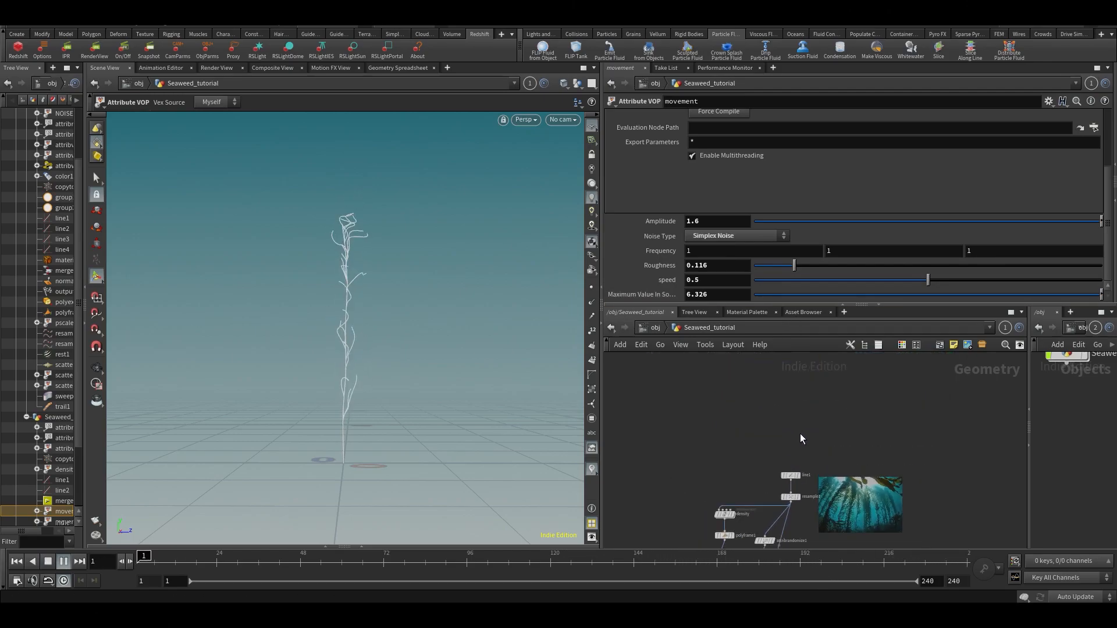
pyautogui.click(790, 476)
pyautogui.rightClick(710, 165)
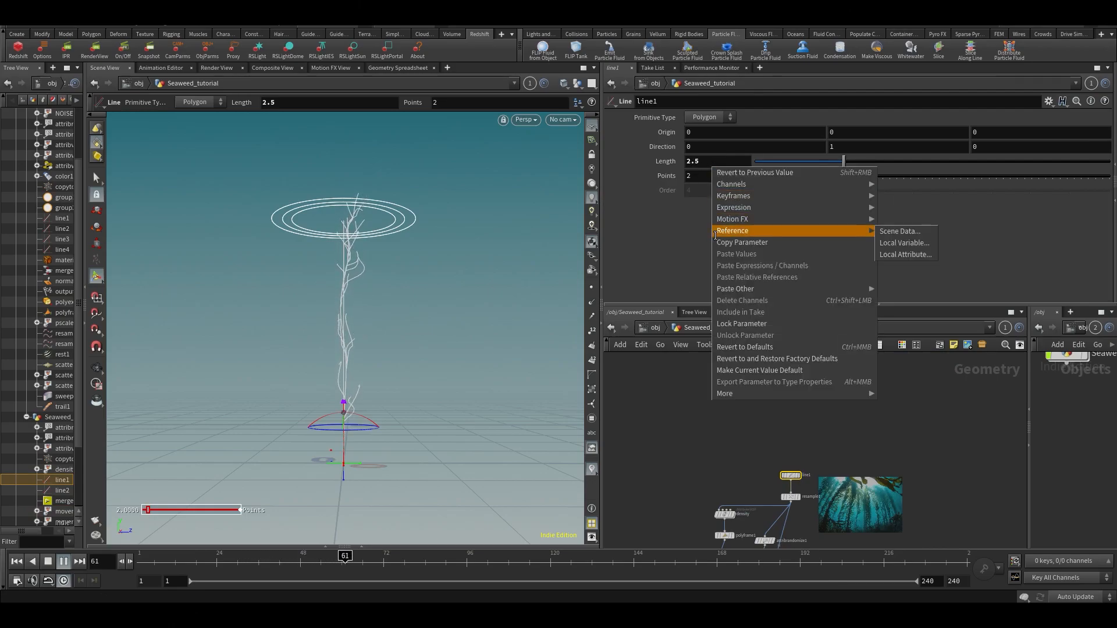
pyautogui.click(734, 242)
# Paste the copied length as a relative reference, ch("../line1/dist"), into the movement node's source maximum.
pyautogui.moveTo(651, 527); pyautogui.dragTo(717, 289, button='middle')
pyautogui.moveTo(839, 546); pyautogui.dragTo(826, 494, button='middle')
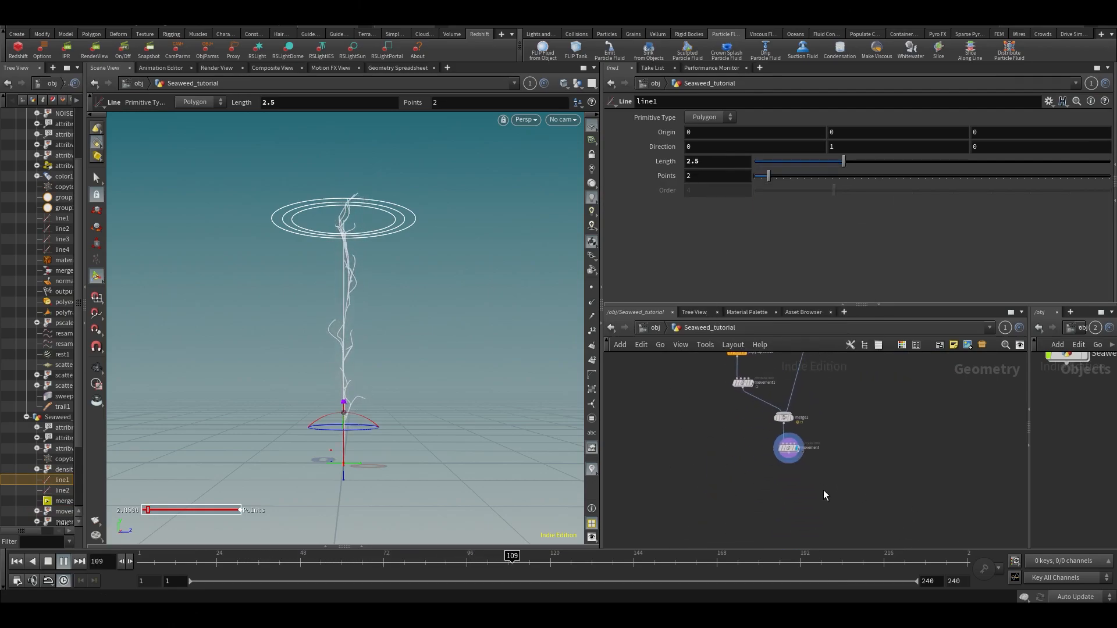
pyautogui.scroll(3, 825, 494)
pyautogui.moveTo(729, 442); pyautogui.dragTo(803, 400)
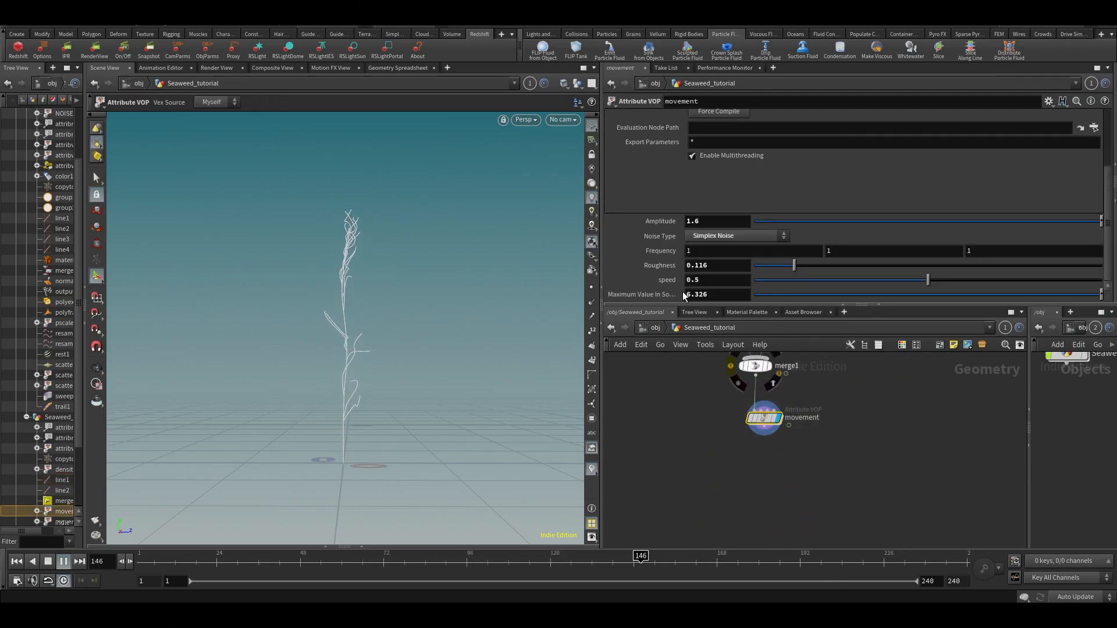
pyautogui.rightClick(738, 294)
pyautogui.click(784, 405)
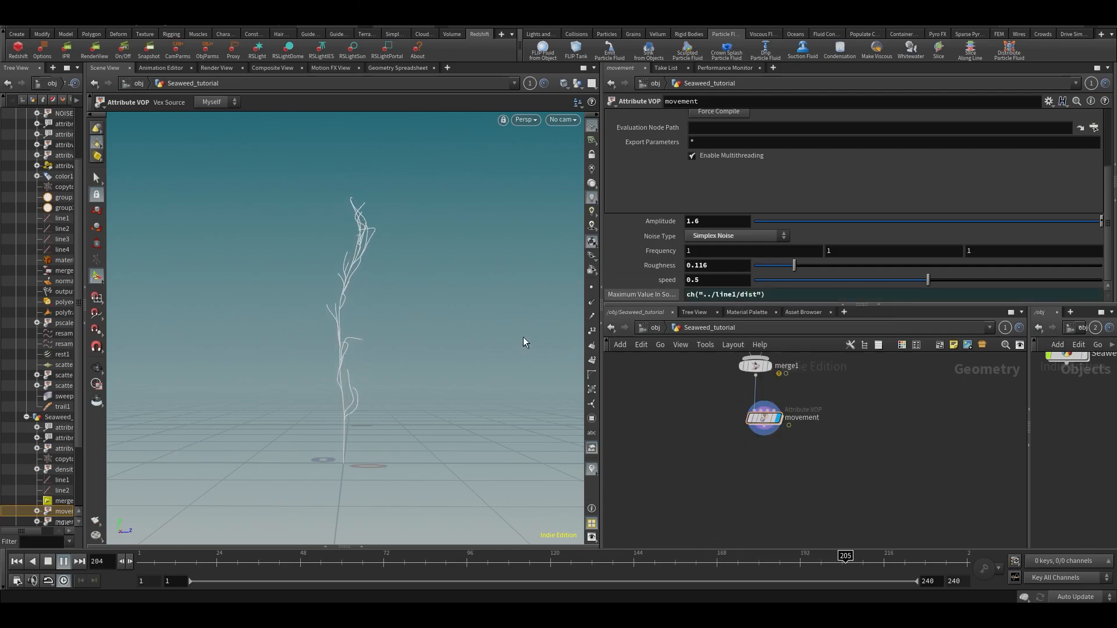
pyautogui.click(642, 295)
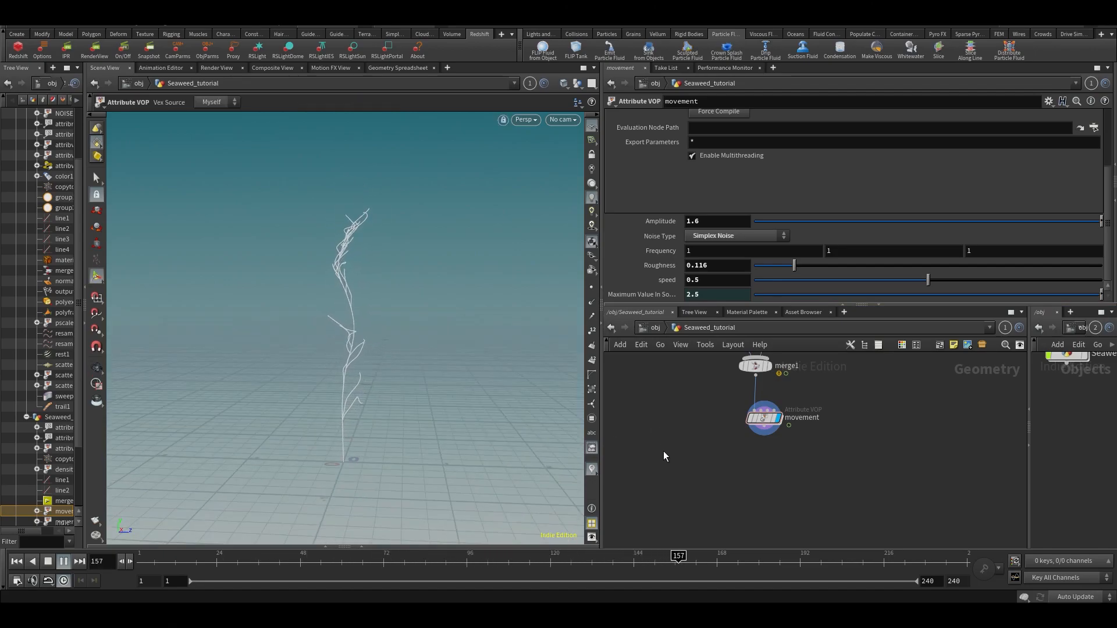
# Set the Force Total Count of scatter1 to 95 and play the animation with the added branches.
pyautogui.keyDown('alt'); pyautogui.moveTo(344, 269); pyautogui.dragTo(352, 281, button='right'); pyautogui.keyUp('alt')
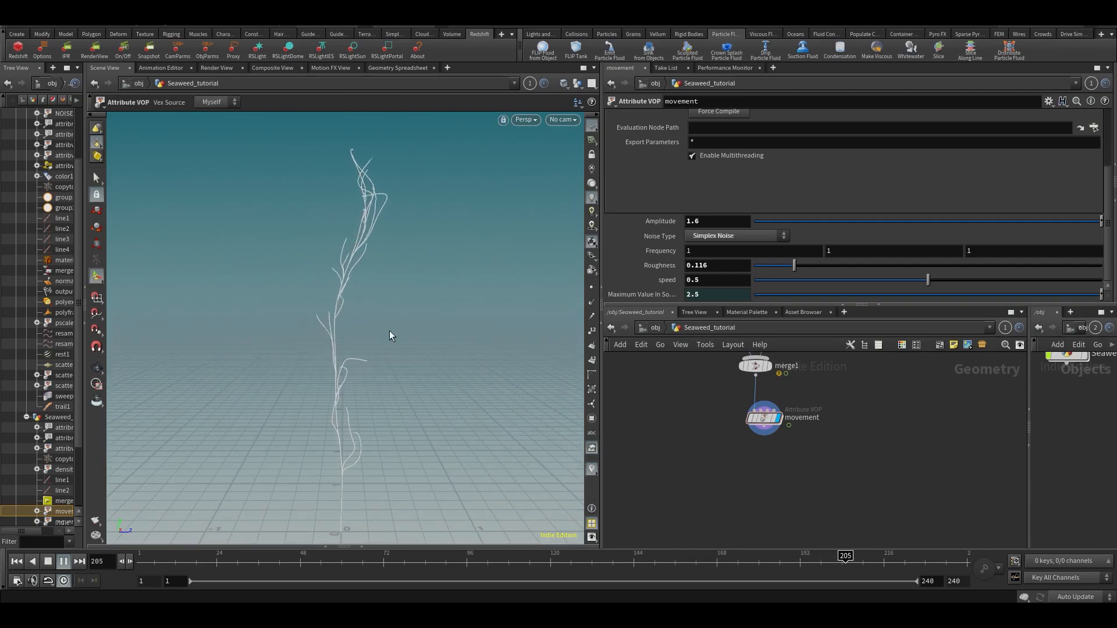
pyautogui.moveTo(387, 361)
pyautogui.keyDown('alt'); pyautogui.mouseDown()
pyautogui.moveTo(365, 355)
pyautogui.moveTo(416, 340)
pyautogui.moveTo(391, 374)
pyautogui.moveTo(399, 356)
pyautogui.mouseUp(); pyautogui.keyUp('alt')
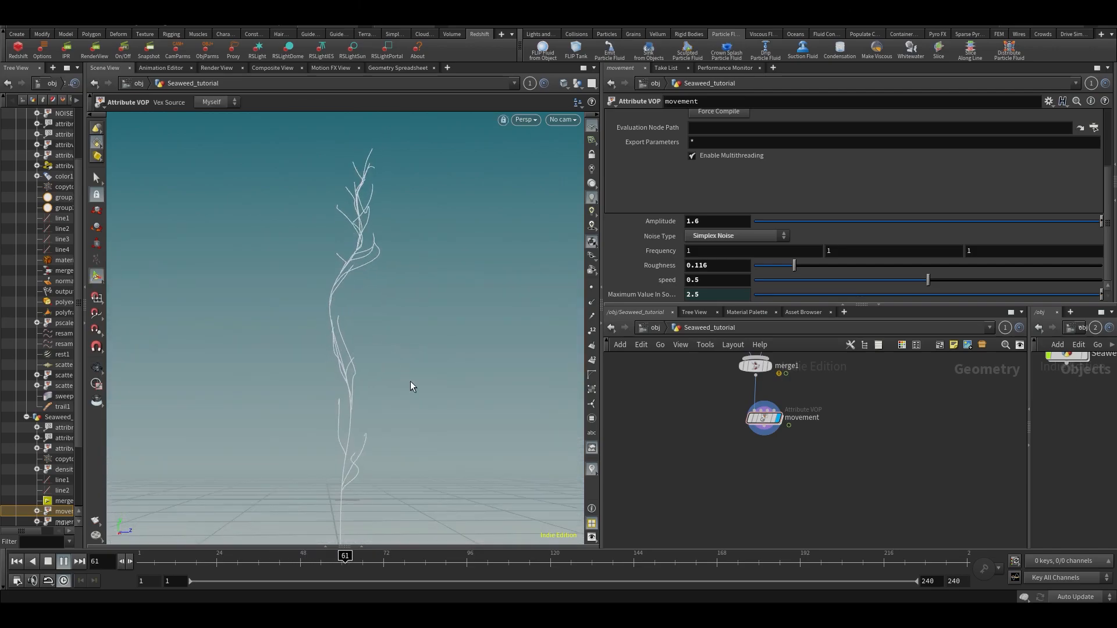
pyautogui.moveTo(638, 368); pyautogui.dragTo(641, 411, button='middle')
pyautogui.moveTo(432, 560); pyautogui.dragTo(515, 561)
pyautogui.moveTo(665, 459); pyautogui.dragTo(666, 568, button='middle')
pyautogui.scroll(-2, 678, 524)
pyautogui.scroll(3, 708, 440)
pyautogui.moveTo(716, 436); pyautogui.dragTo(695, 567, button='middle')
pyautogui.moveTo(832, 231); pyautogui.dragTo(880, 232)
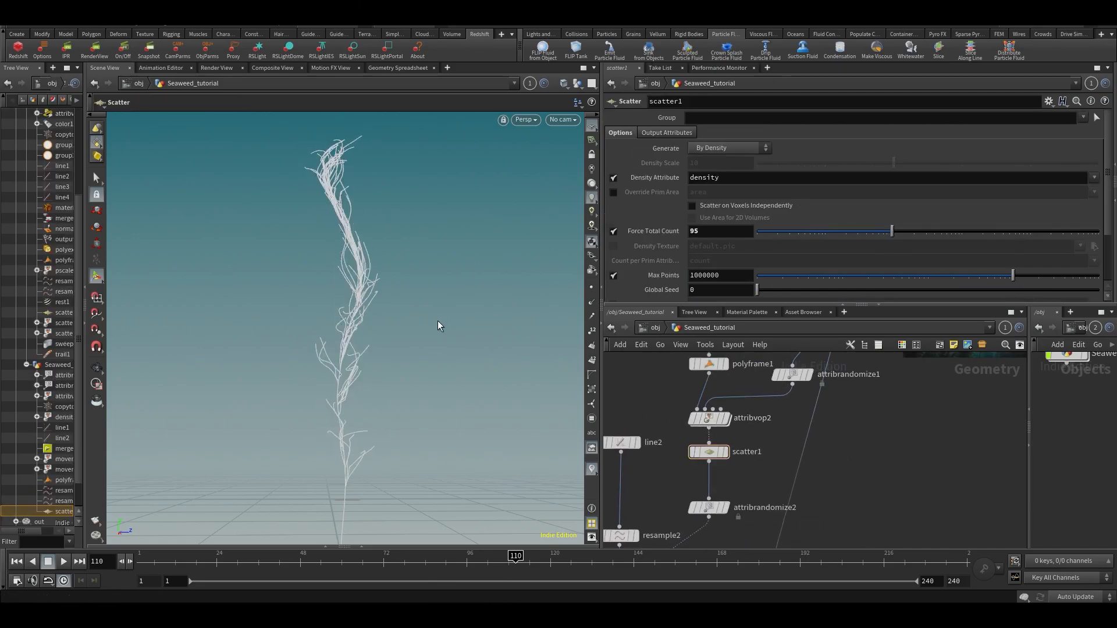
pyautogui.press('Up')
pyautogui.keyDown('alt'); pyautogui.moveTo(394, 382); pyautogui.dragTo(368, 324); pyautogui.keyUp('alt')
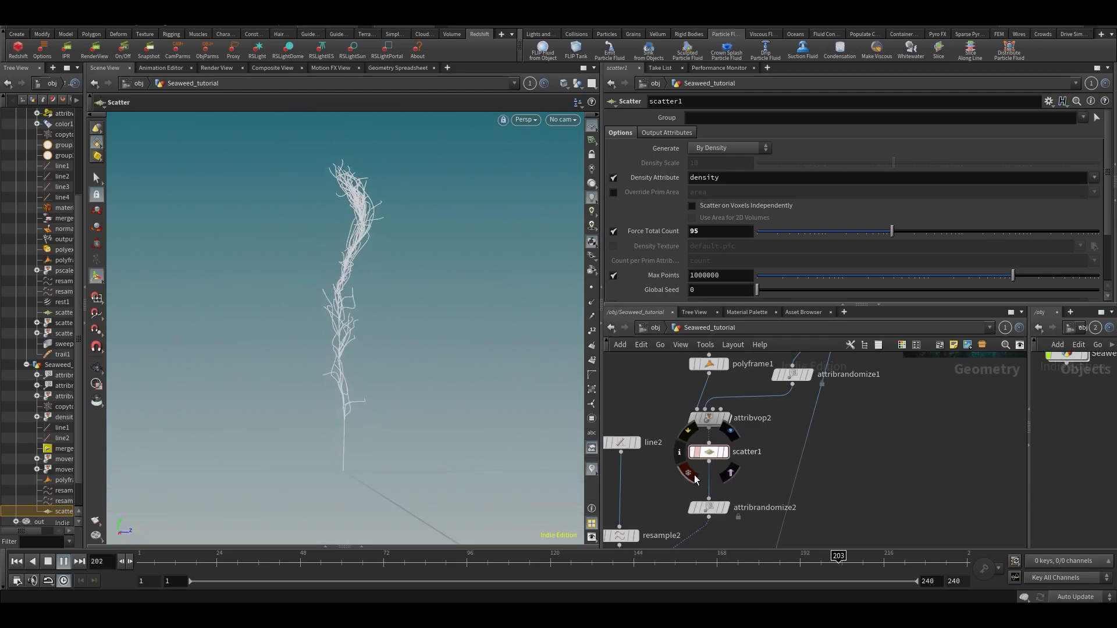
# Set the speed of the branches' movement1 node to 0.55.
pyautogui.moveTo(661, 496); pyautogui.dragTo(676, 369, button='middle')
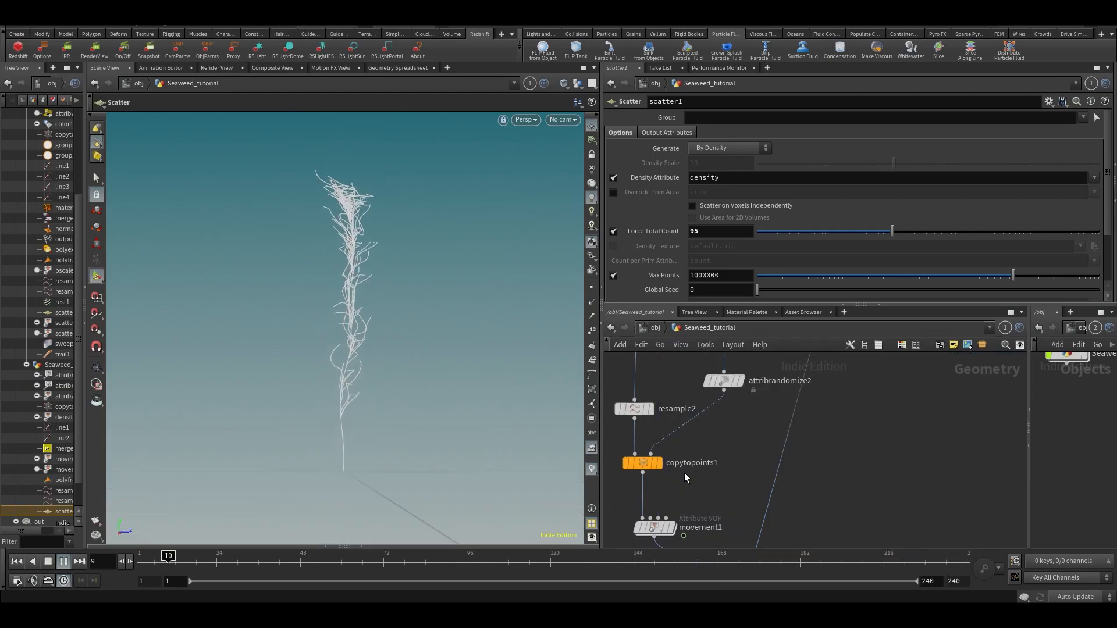
pyautogui.click(654, 527)
pyautogui.moveTo(726, 294); pyautogui.dragTo(431, 278)
pyautogui.write('.55')
pyautogui.press('Return')
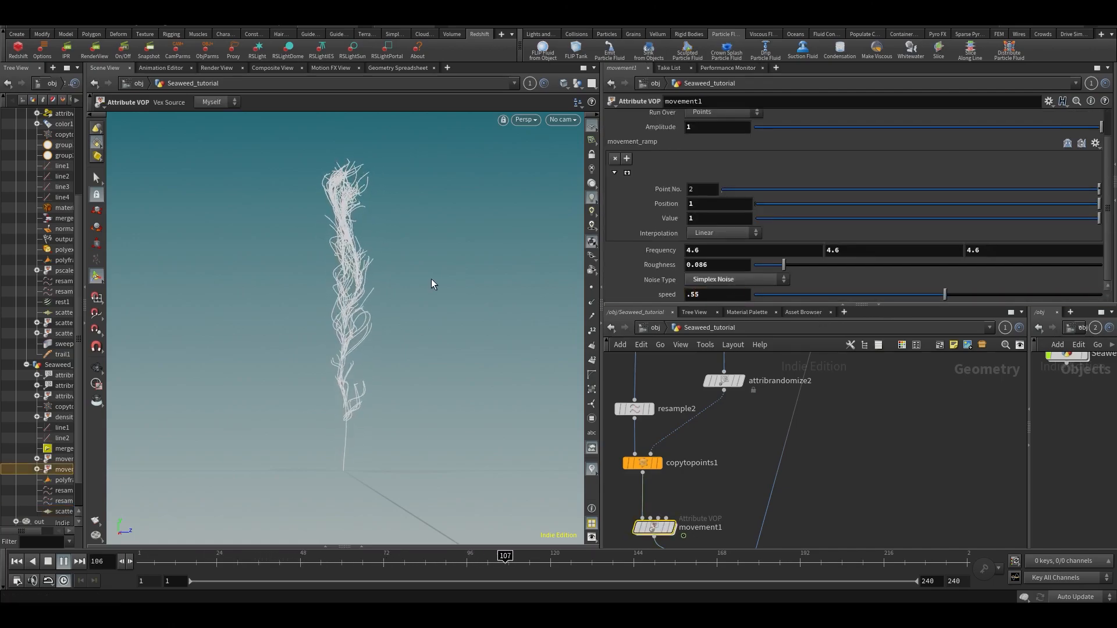
pyautogui.press('Escape')
# Inspect the seaweed's motion and review the settings of the attribvop2 and density nodes.
pyautogui.keyDown('alt'); pyautogui.moveTo(327, 348); pyautogui.dragTo(348, 334); pyautogui.keyUp('alt')
pyautogui.moveTo(442, 616)
pyautogui.moveTo(880, 435); pyautogui.dragTo(875, 494, button='middle')
pyautogui.moveTo(850, 446); pyautogui.dragTo(850, 486, button='middle')
pyautogui.click(721, 393)
pyautogui.moveTo(914, 452); pyautogui.dragTo(885, 537, button='middle')
pyautogui.moveTo(882, 461); pyautogui.dragTo(860, 548, button='middle')
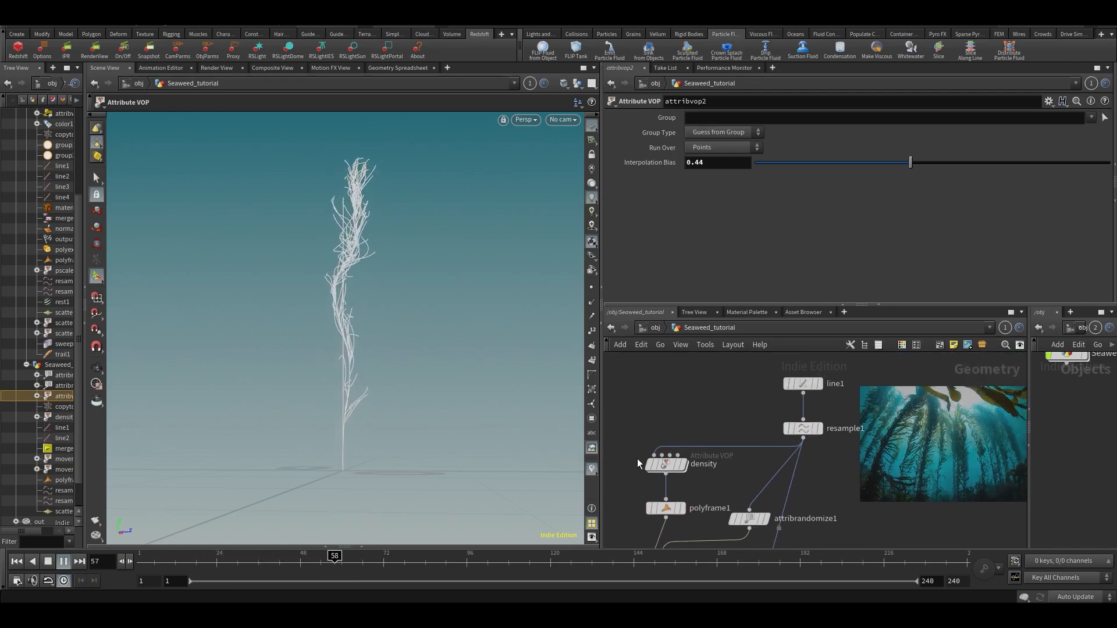
pyautogui.click(664, 464)
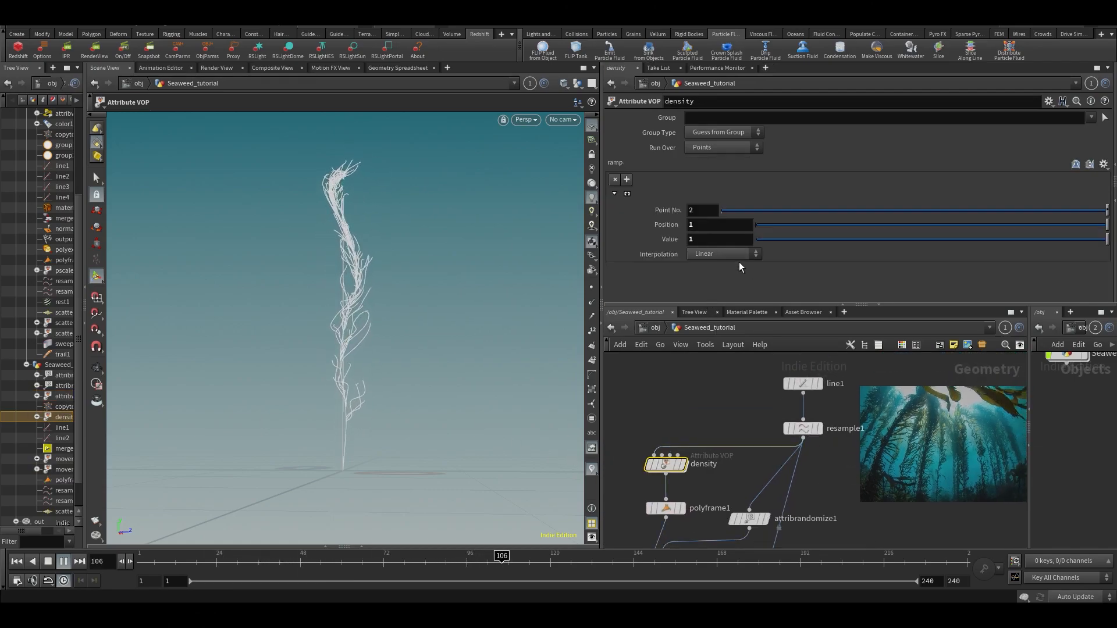
pyautogui.click(735, 422)
# Save the scene, move to frame 57 and keep the geometry spreadsheet collapsed below the viewport.
pyautogui.moveTo(716, 416); pyautogui.dragTo(754, 345, button='middle')
pyautogui.hotkey('ctrl', 's')
pyautogui.moveTo(500, 616)
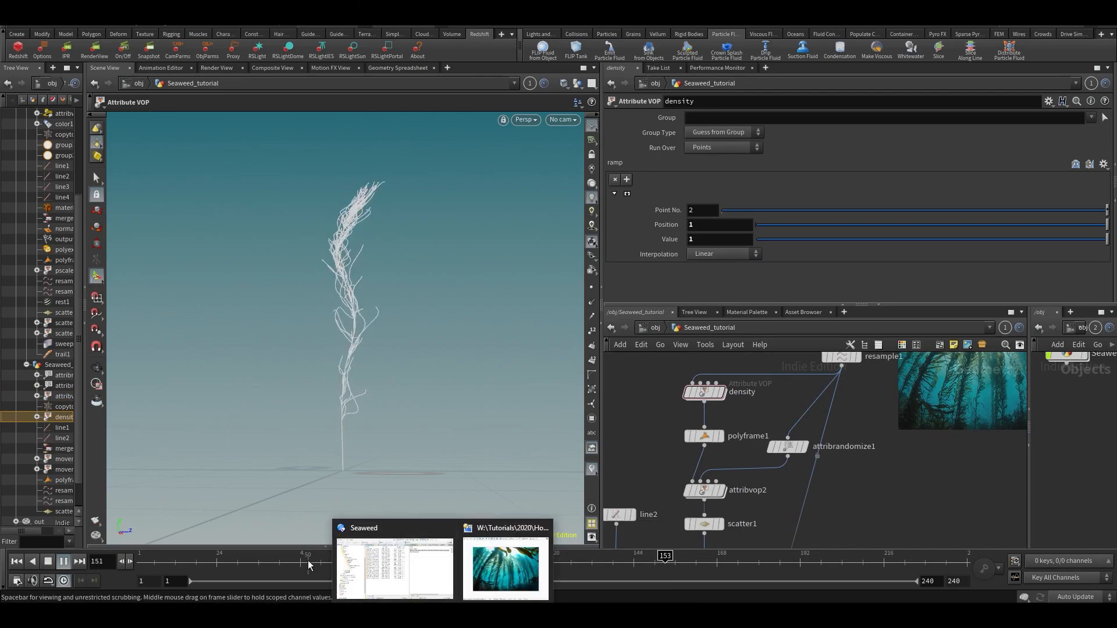
pyautogui.click(325, 547)
pyautogui.click(331, 565)
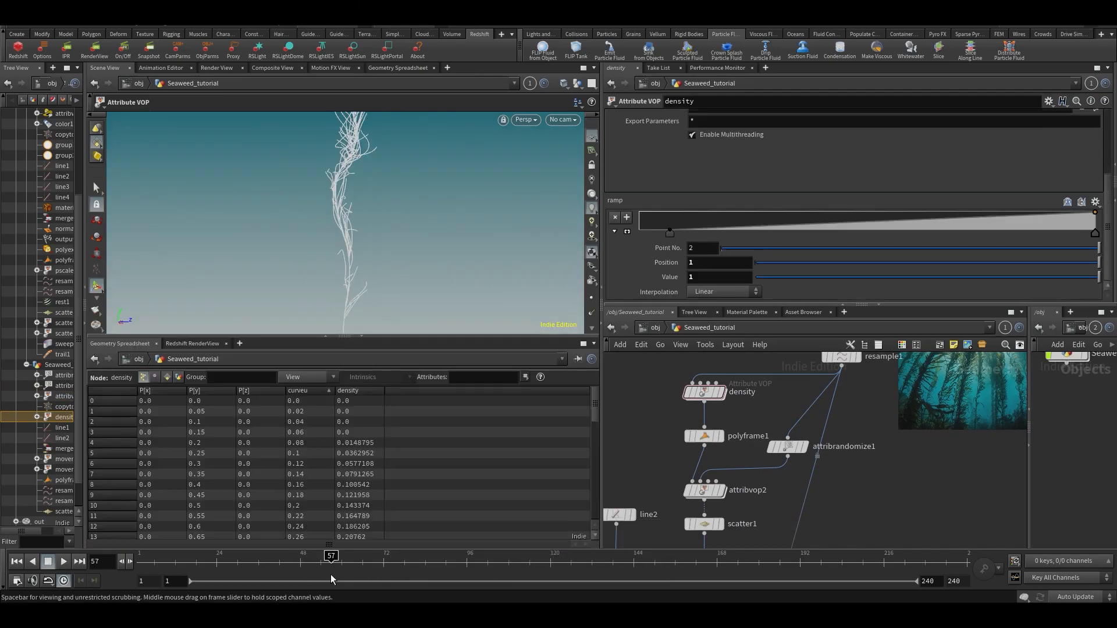
pyautogui.click(357, 339)
# Compare the kelp reference photo with the branches along the seaweed's lower stem.
pyautogui.scroll(5, 996, 445)
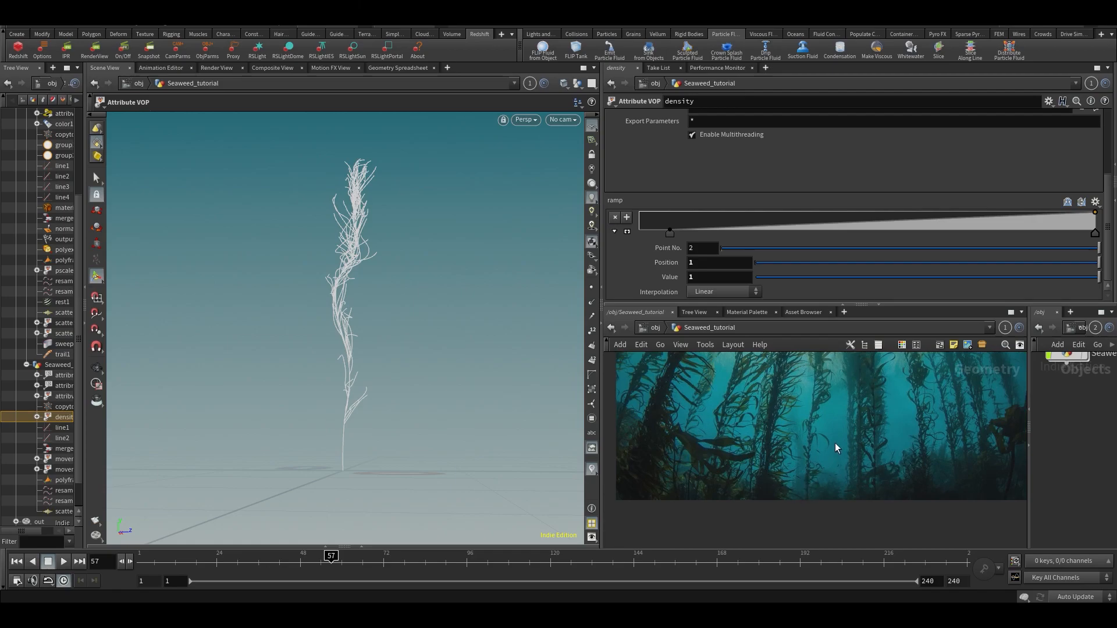
pyautogui.scroll(2, 798, 483)
pyautogui.moveTo(796, 362); pyautogui.dragTo(771, 456, button='middle')
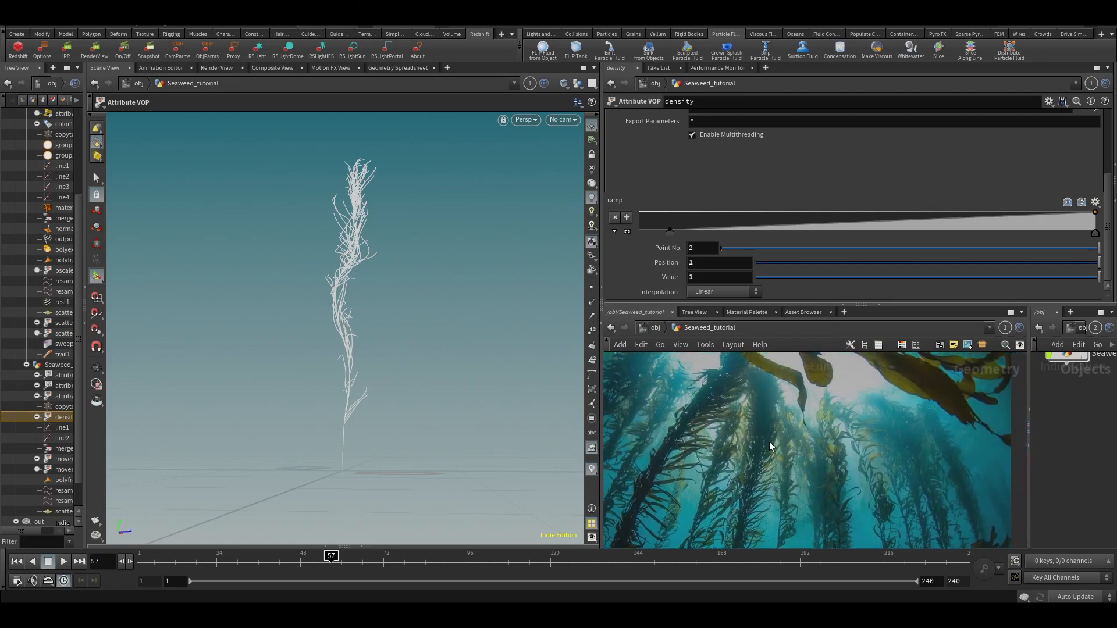
pyautogui.keyDown('alt'); pyautogui.moveTo(463, 402); pyautogui.dragTo(489, 425); pyautogui.keyUp('alt')
pyautogui.scroll(6, 354, 401)
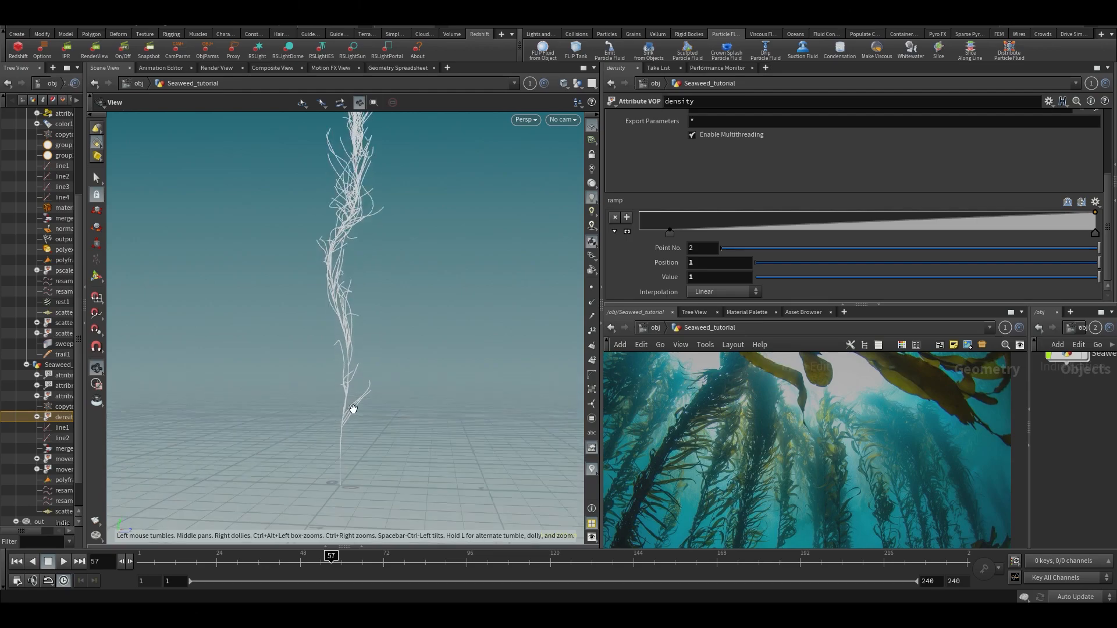
pyautogui.scroll(-6, 367, 350)
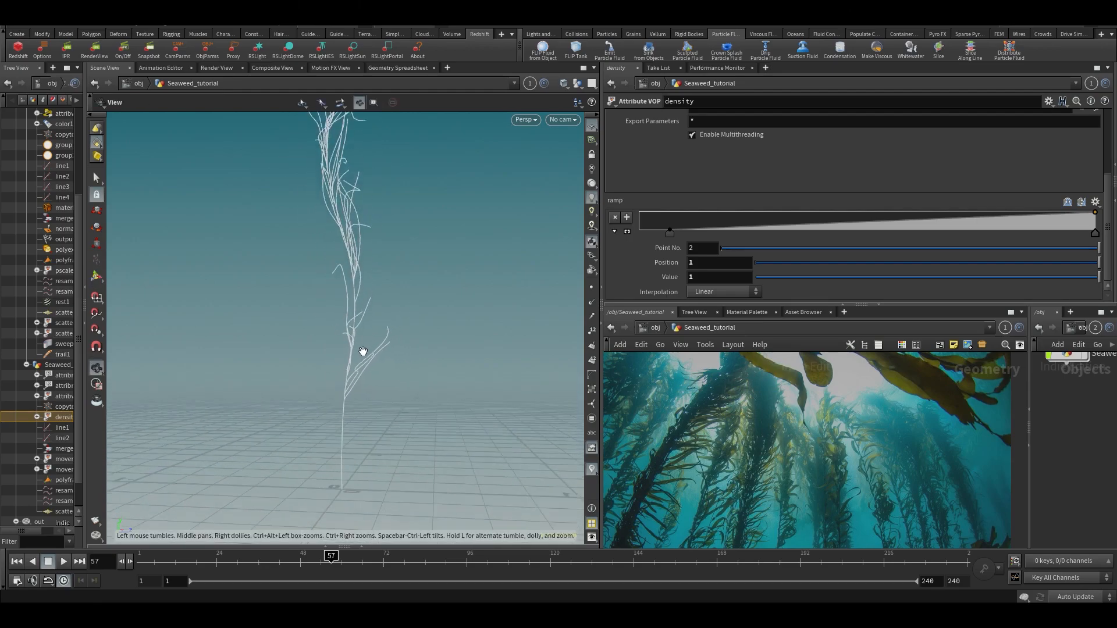
pyautogui.scroll(-3, 732, 465)
pyautogui.scroll(-5, 732, 466)
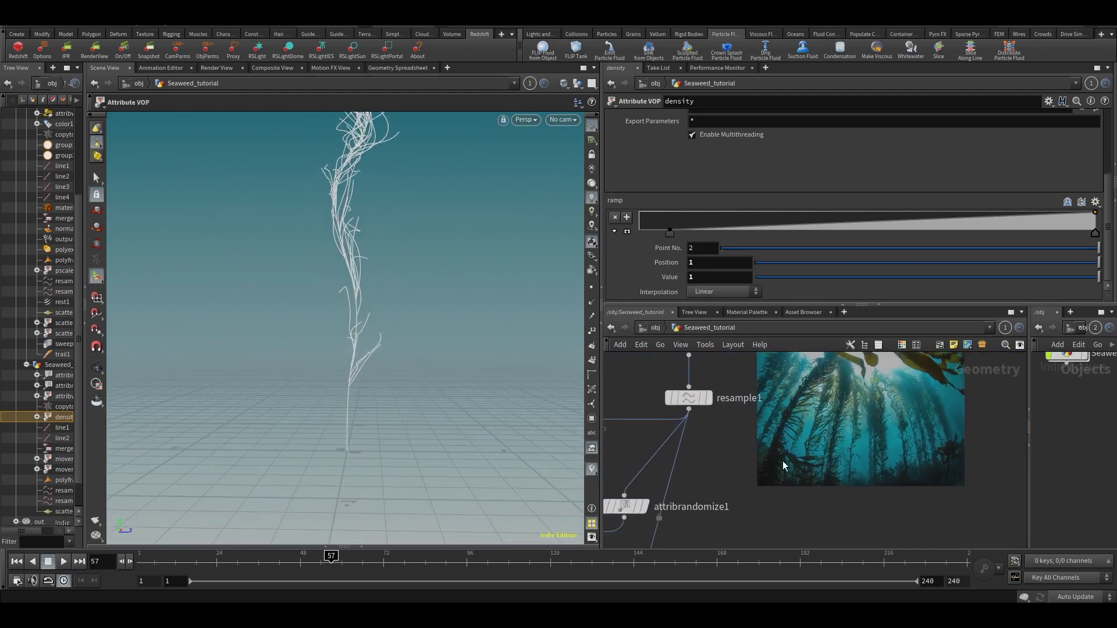
pyautogui.scroll(4, 731, 443)
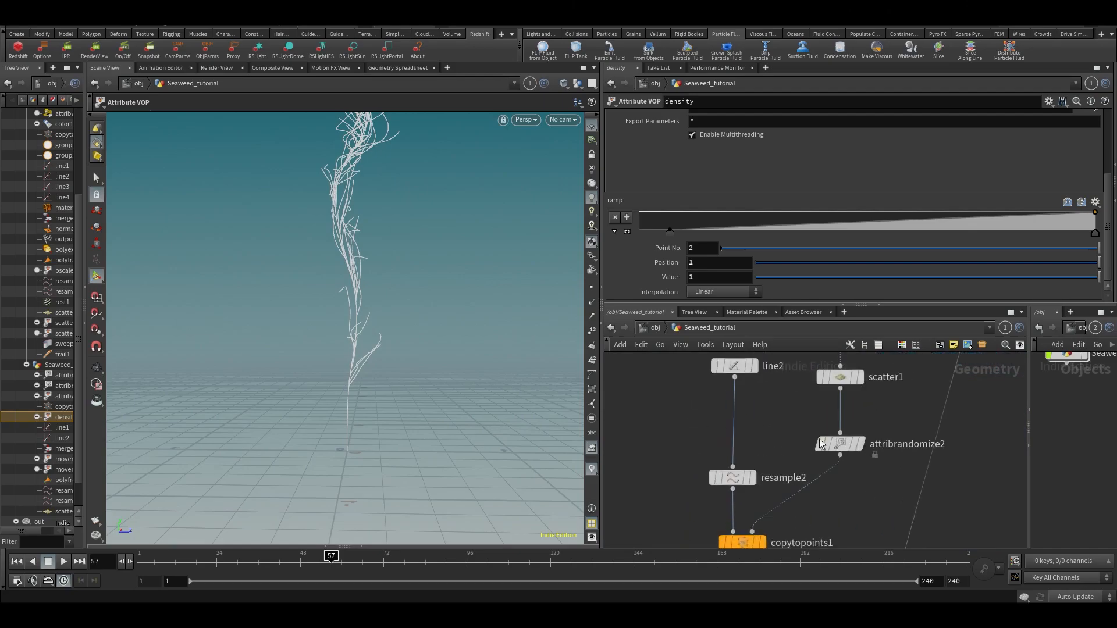
# Review the pscale settings of attribrandomize2 and the nodes above it in the branch network.
pyautogui.click(823, 442)
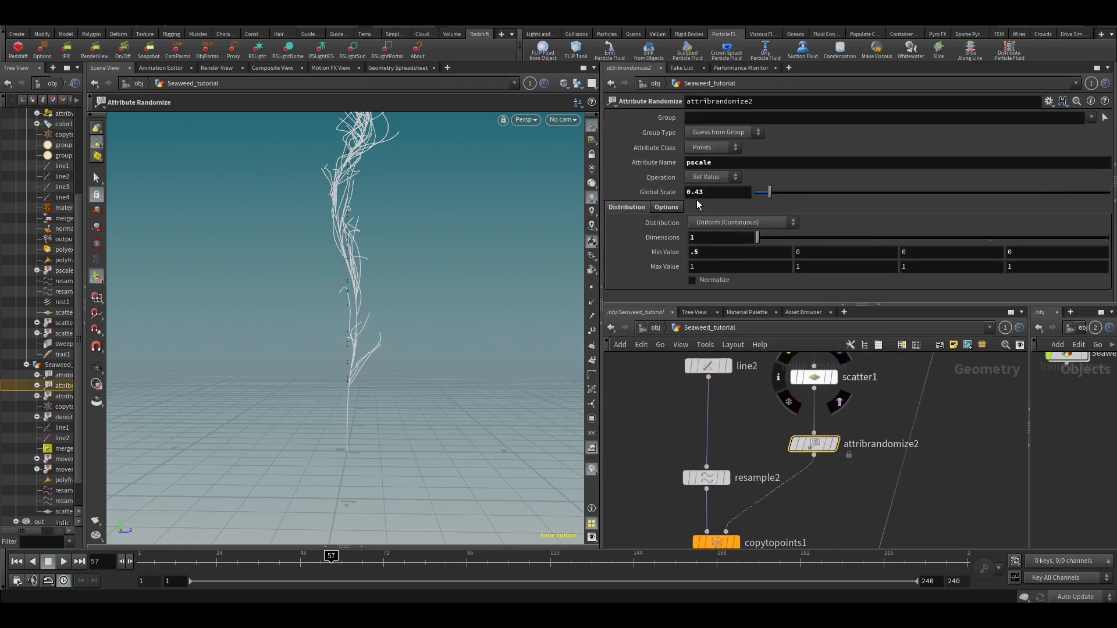
pyautogui.moveTo(878, 401); pyautogui.dragTo(779, 483, button='middle')
pyautogui.moveTo(727, 445)
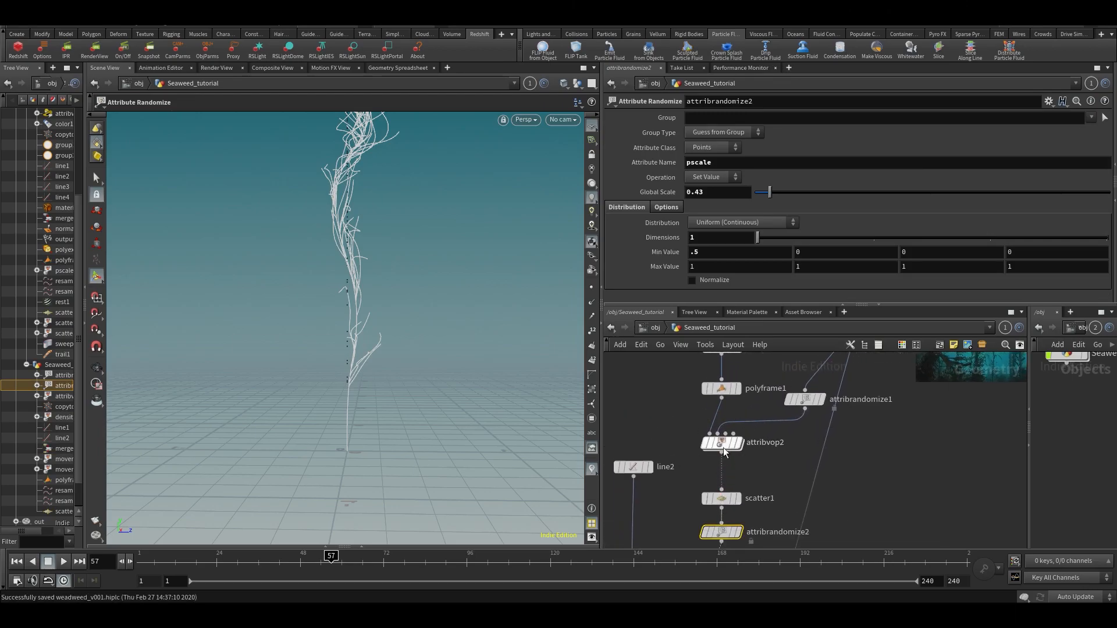
pyautogui.press('Escape')
pyautogui.moveTo(462, 337)
pyautogui.mouseDown()
pyautogui.moveTo(487, 337)
pyautogui.moveTo(440, 330)
pyautogui.moveTo(474, 332)
pyautogui.mouseUp()
pyautogui.press('Return')
# Space scatter1 and attribrandomize2 apart and insert an Attribute VOP between them.
pyautogui.moveTo(720, 497); pyautogui.dragTo(720, 487)
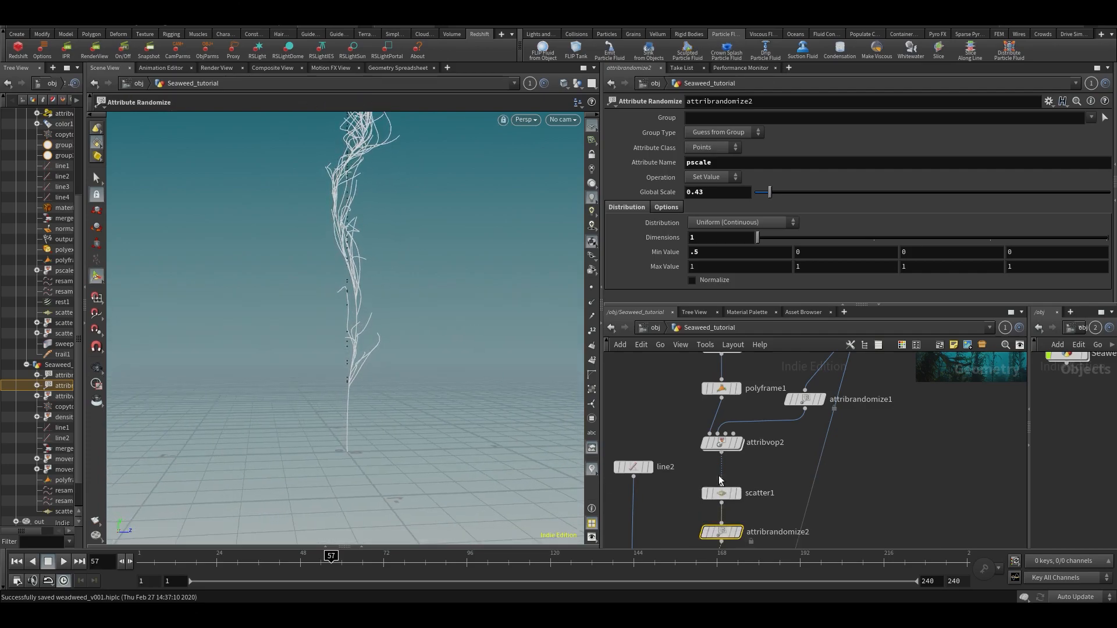
pyautogui.moveTo(761, 485); pyautogui.dragTo(787, 400, button='middle')
pyautogui.moveTo(734, 442); pyautogui.dragTo(734, 470)
pyautogui.scroll(2, 756, 431)
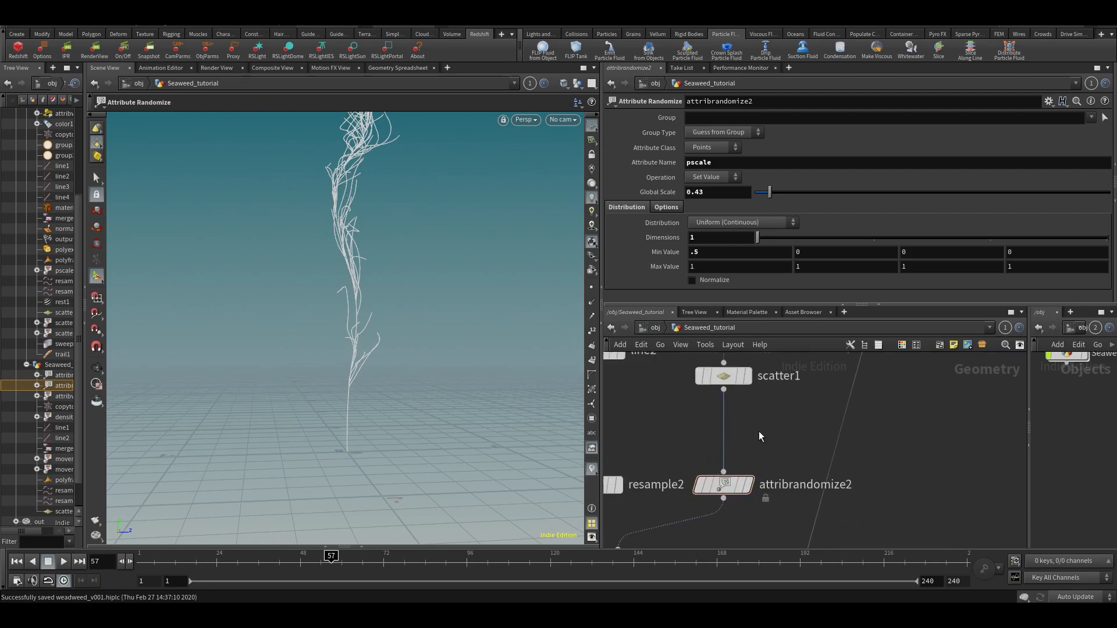
pyautogui.scroll(2, 753, 442)
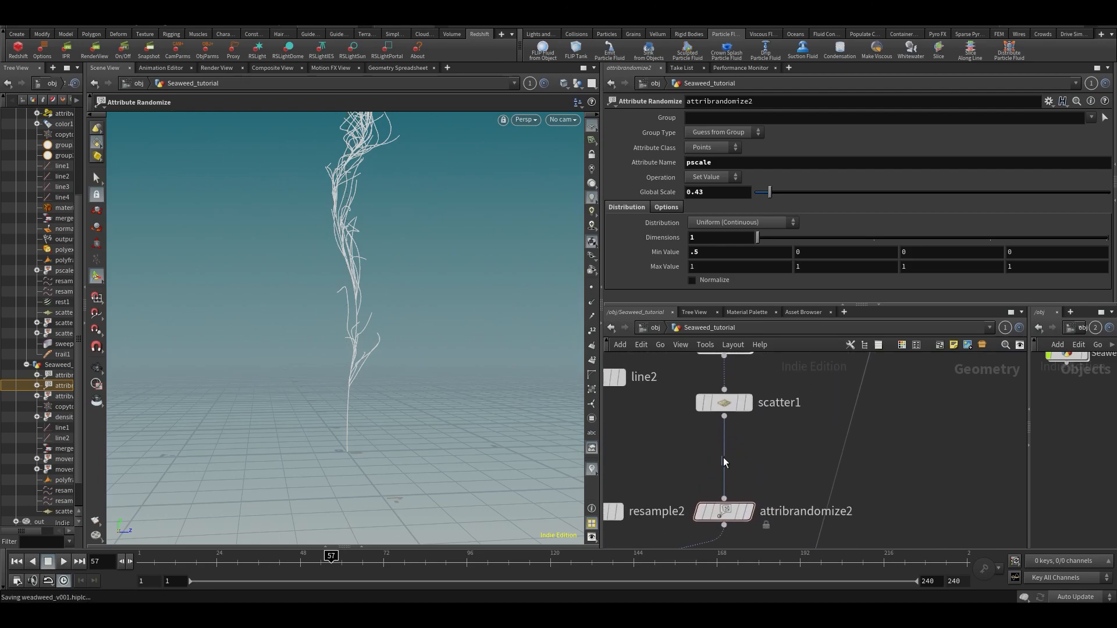
pyautogui.press('Tab')
pyautogui.write('AVOP')
pyautogui.click(853, 63)
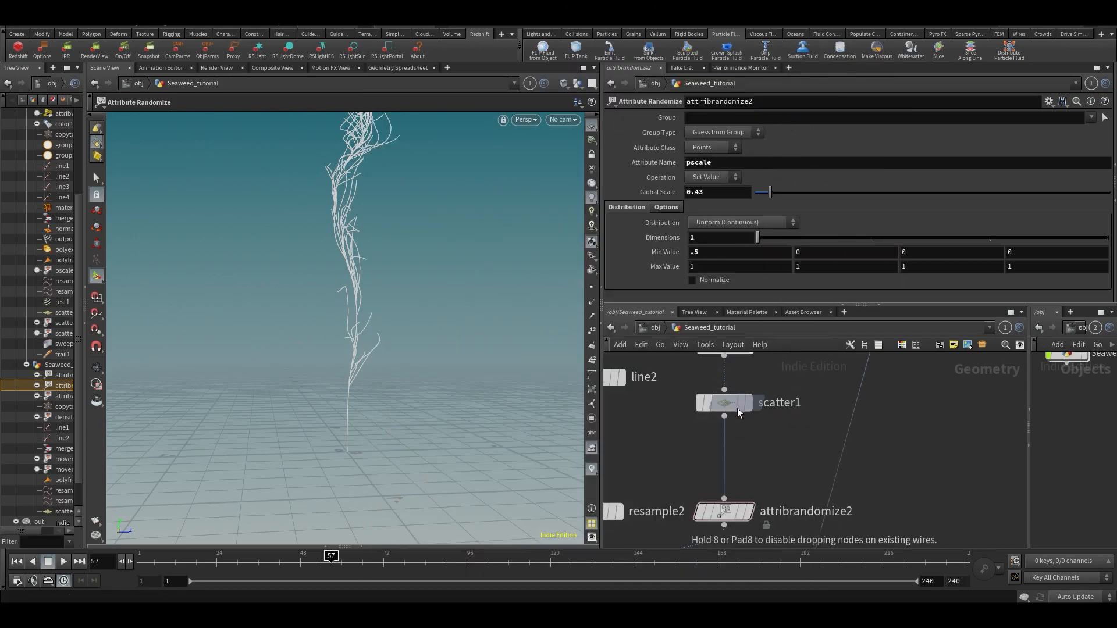
pyautogui.click(719, 481)
# Examine scatter1's point attributes in the geometry spreadsheet, sorted by curveu.
pyautogui.click(716, 406)
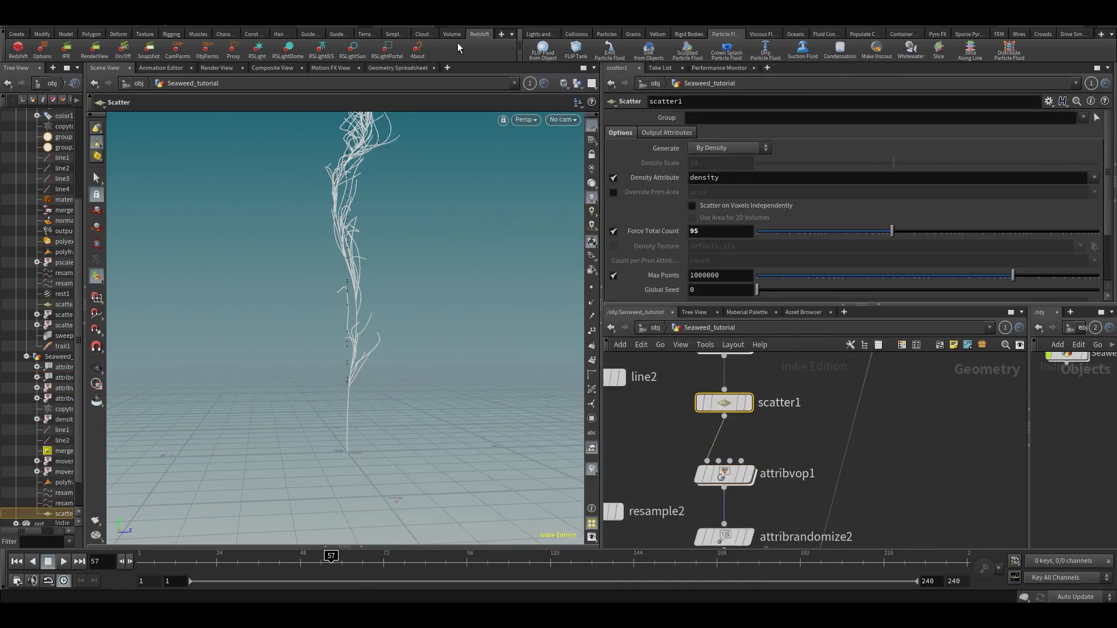
pyautogui.click(398, 68)
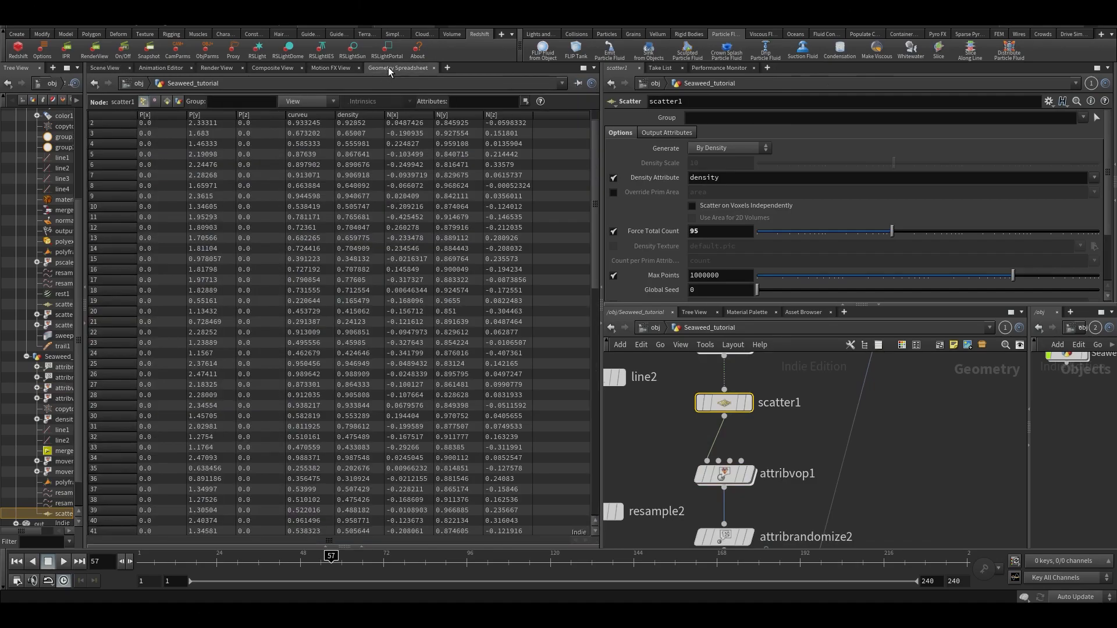
pyautogui.click(311, 115)
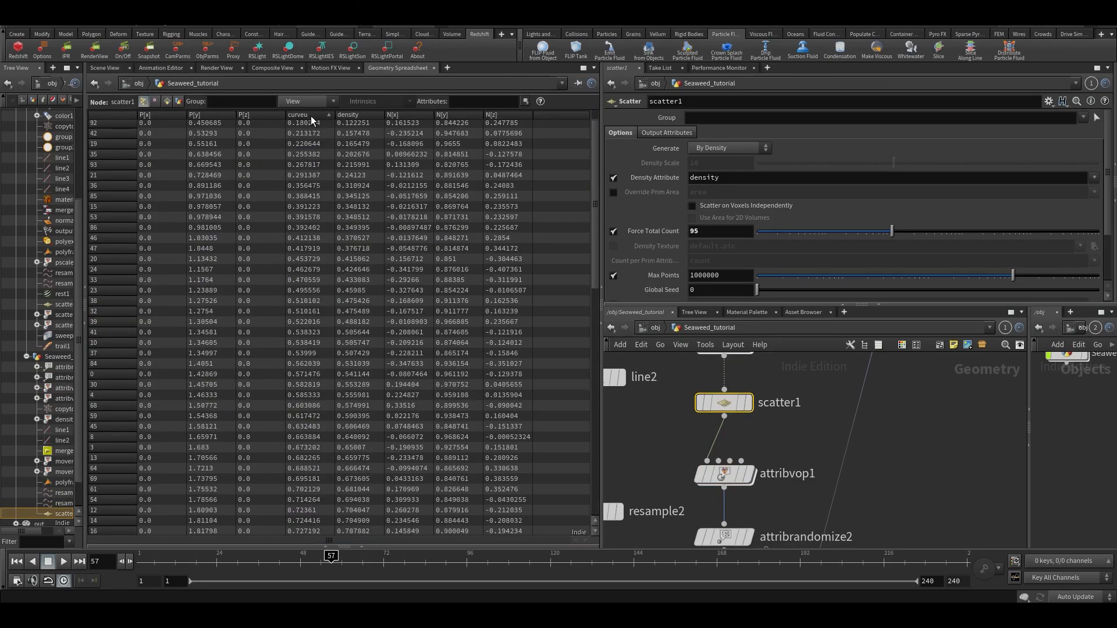
pyautogui.click(104, 68)
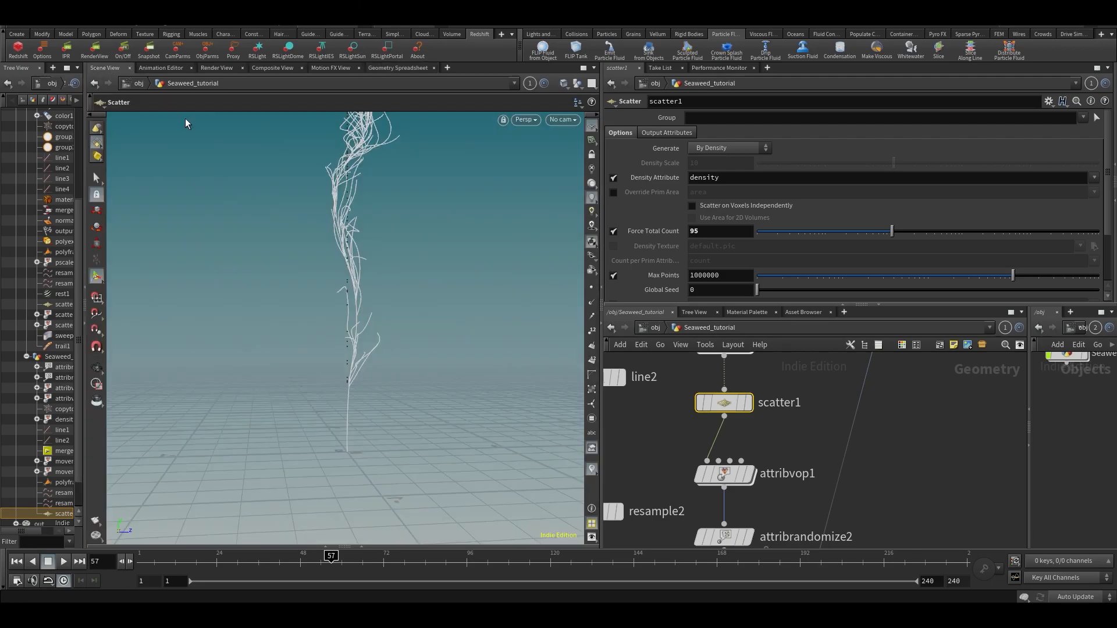
# Examine the VOP network inside attribvop2, including how the mix node blends the normals.
pyautogui.moveTo(758, 382); pyautogui.dragTo(756, 490, button='middle')
pyautogui.doubleClick(728, 453)
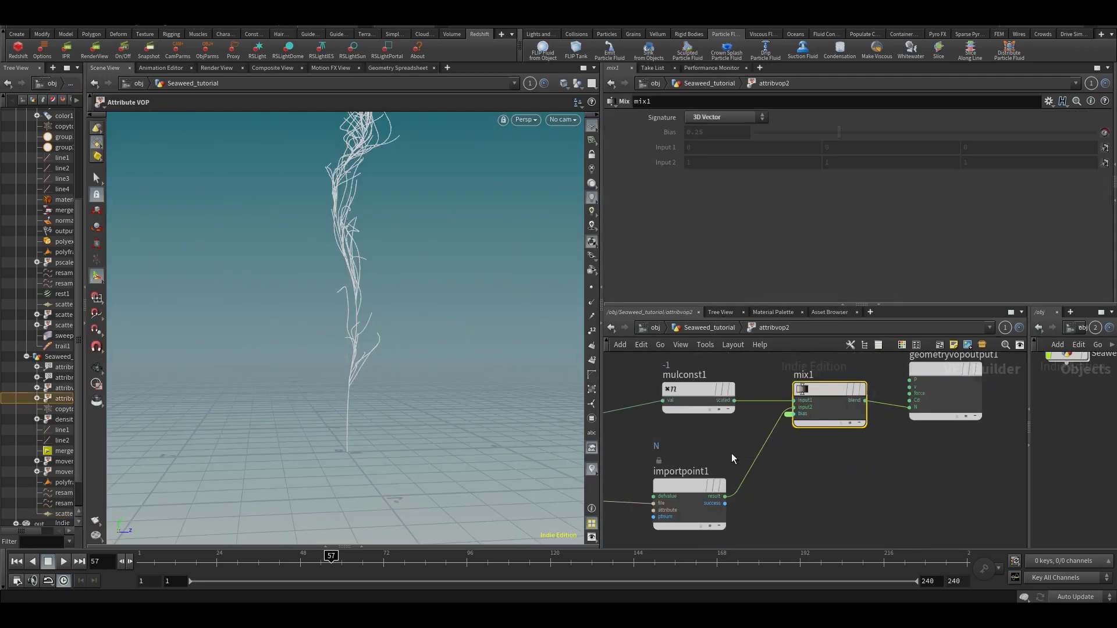
pyautogui.scroll(-3, 833, 460)
pyautogui.moveTo(820, 457); pyautogui.dragTo(854, 430, button='middle')
pyautogui.press('u')
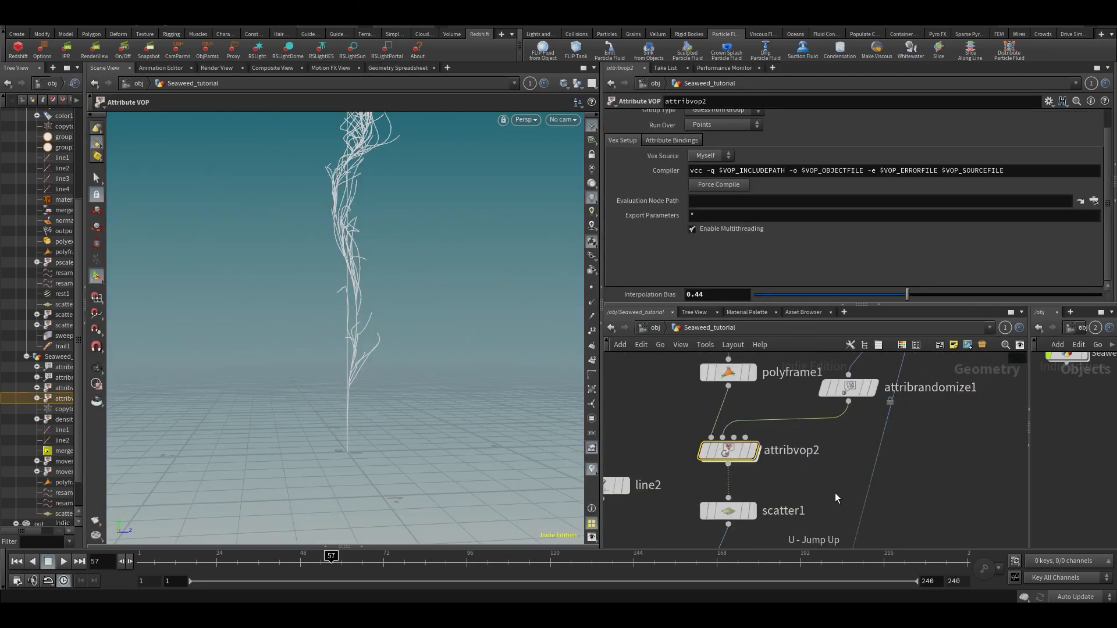
pyautogui.doubleClick(729, 452)
pyautogui.scroll(-4, 763, 472)
pyautogui.scroll(3, 778, 403)
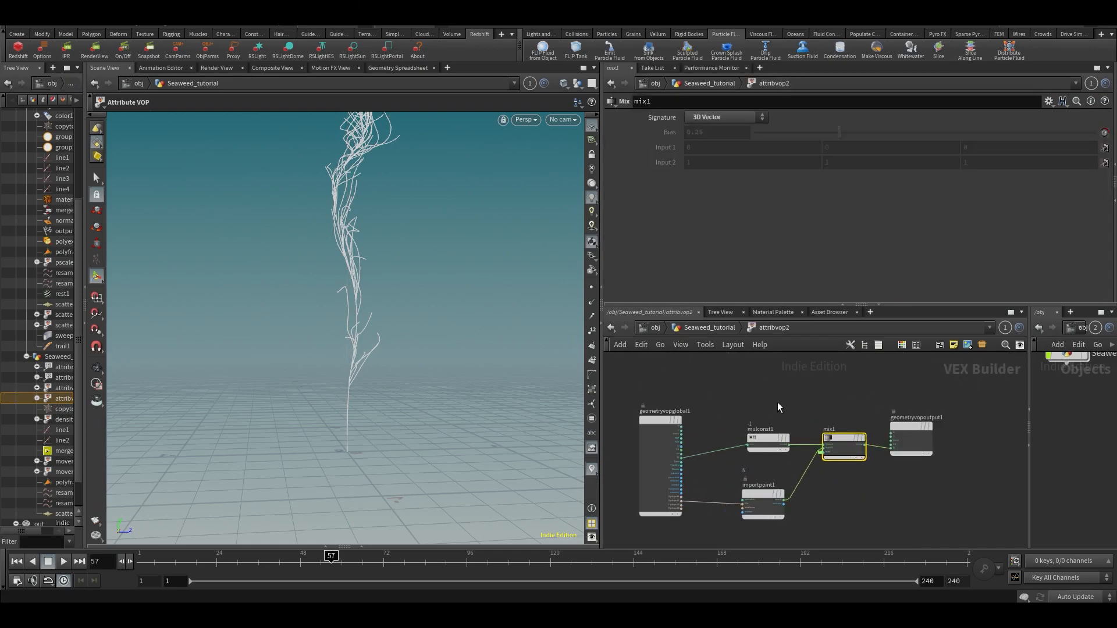
pyautogui.moveTo(780, 398); pyautogui.dragTo(762, 361, button='middle')
pyautogui.press('u')
pyautogui.moveTo(790, 476); pyautogui.dragTo(787, 342, button='middle')
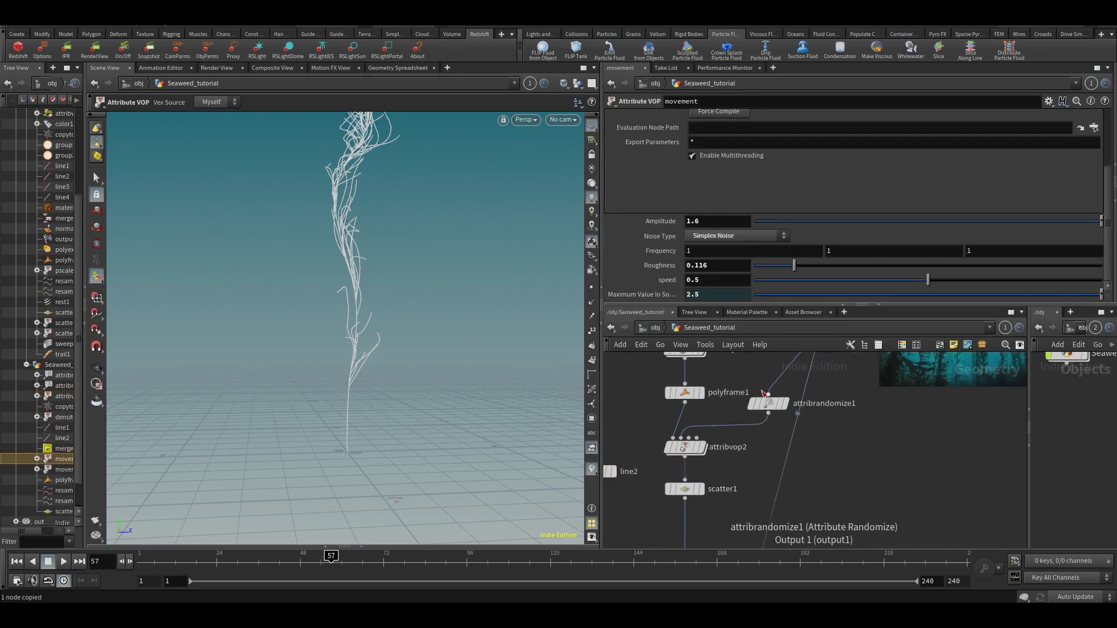
# Examine the density node's point attributes sorted by curveu, along with the bind and ramp nodes inside its network.
pyautogui.click(691, 488)
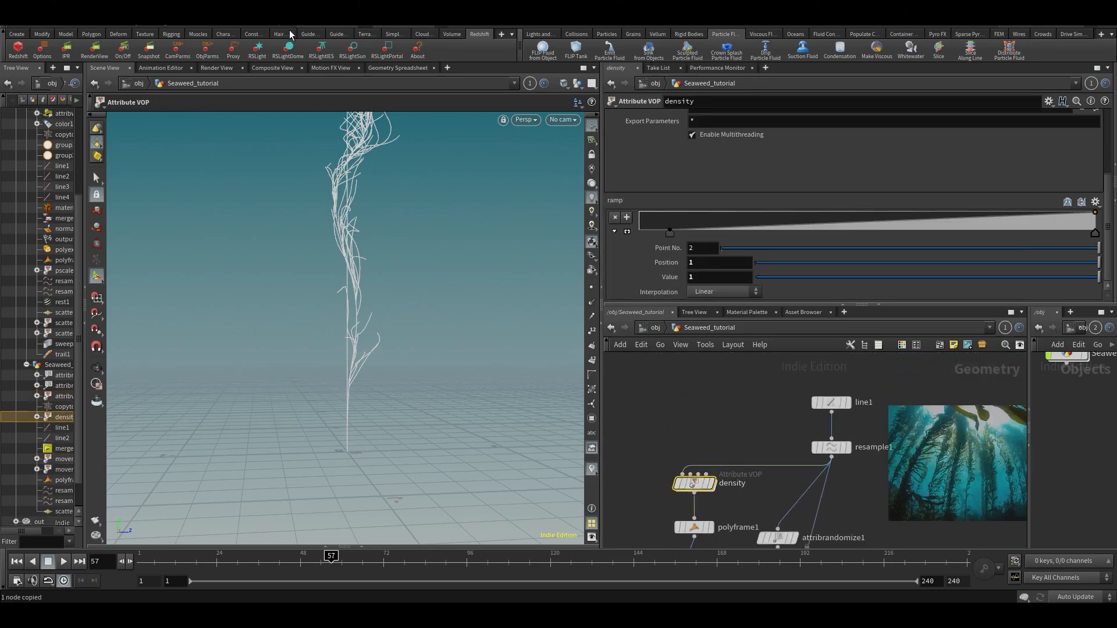
pyautogui.click(390, 68)
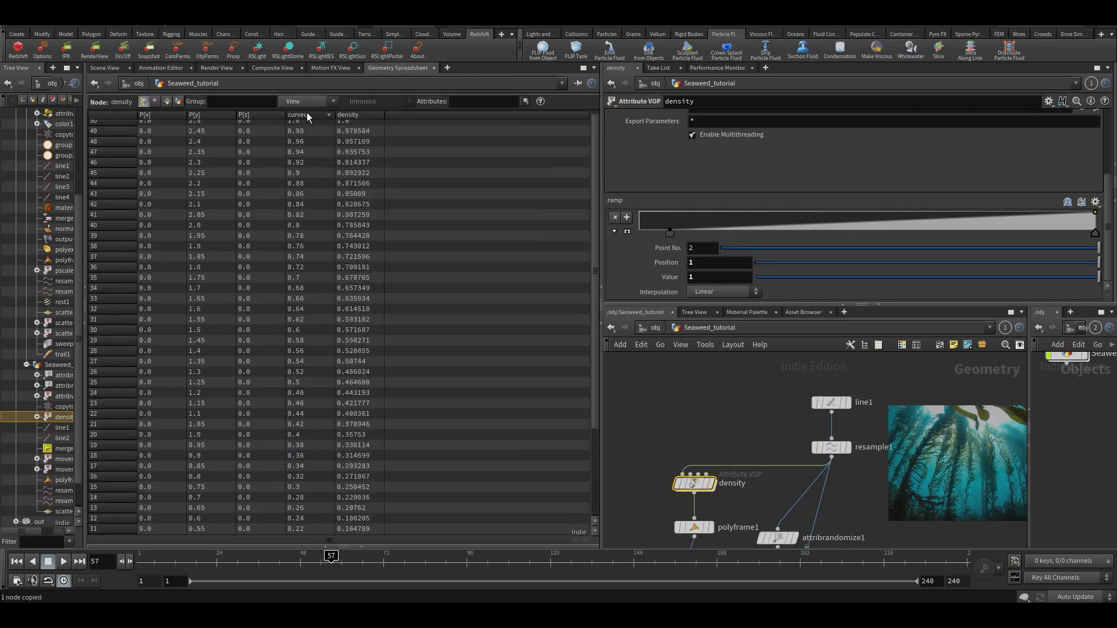
pyautogui.doubleClick(695, 483)
pyautogui.moveTo(943, 480); pyautogui.dragTo(932, 444, button='middle')
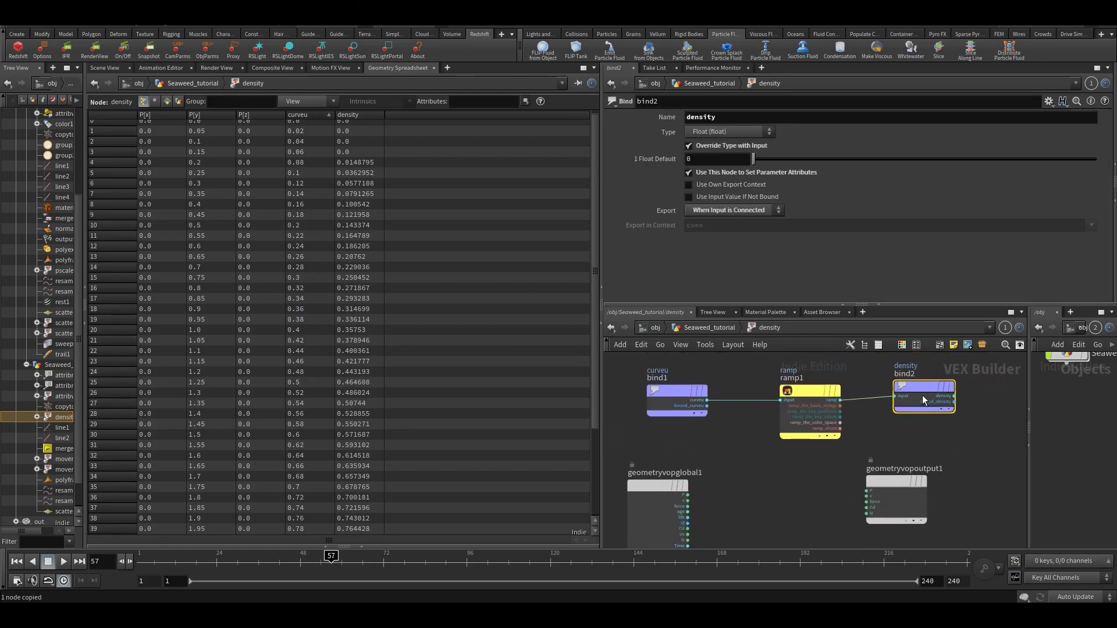
pyautogui.moveTo(829, 374); pyautogui.dragTo(808, 410, button='middle')
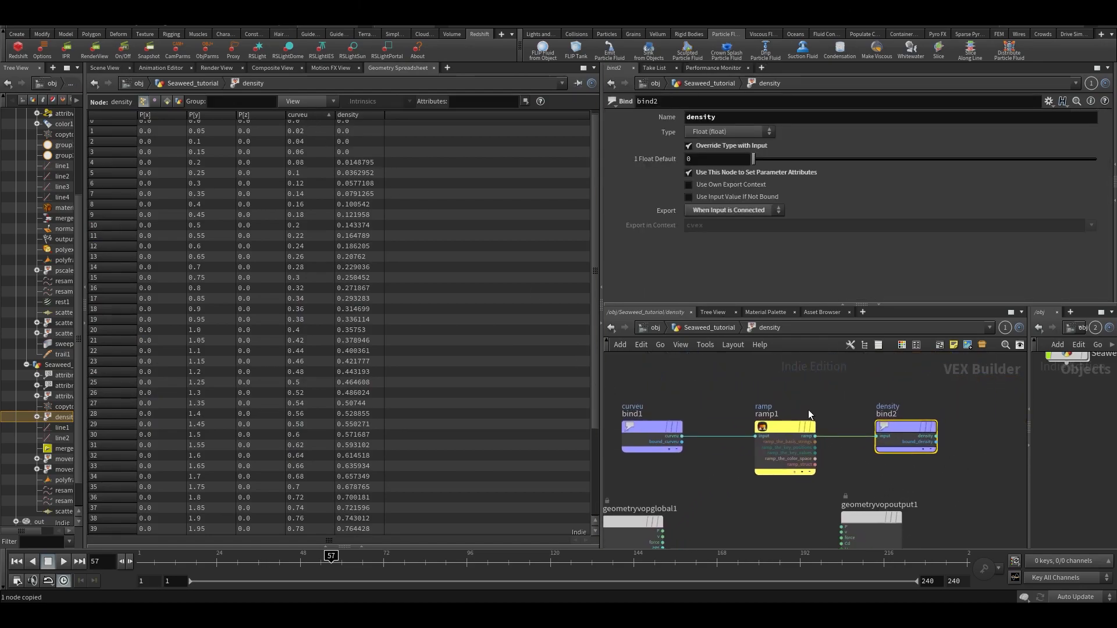
pyautogui.click(636, 426)
pyautogui.moveTo(783, 410); pyautogui.dragTo(722, 410, button='middle')
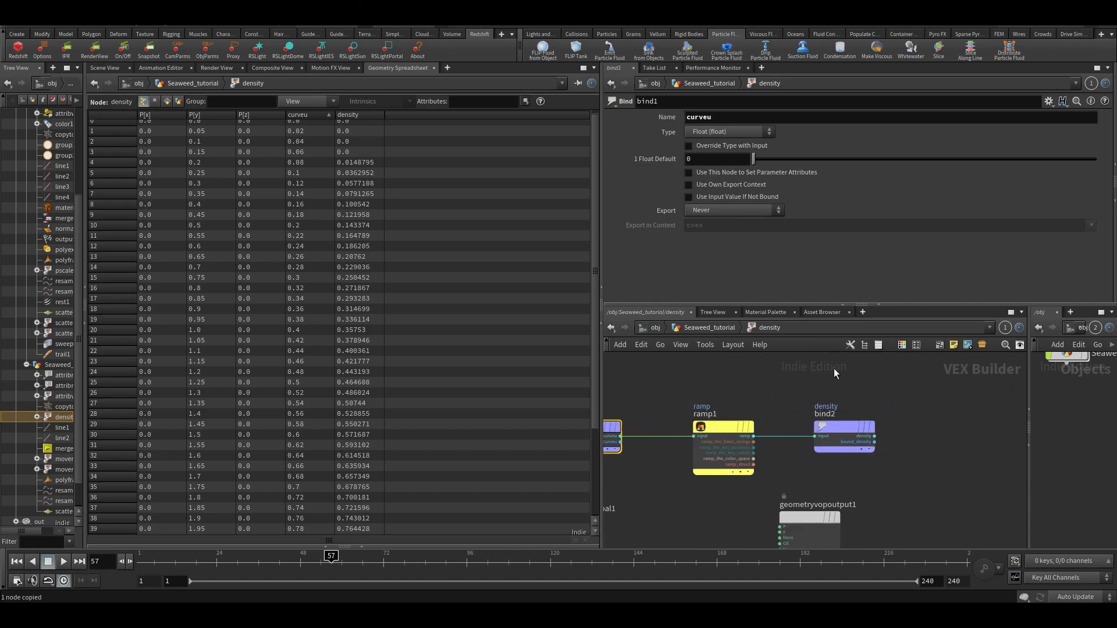
# Add a Bind node named pscale inside the density network, fed by the ramp1 output, and return to the geometry network.
pyautogui.press('Tab')
pyautogui.write('BIN')
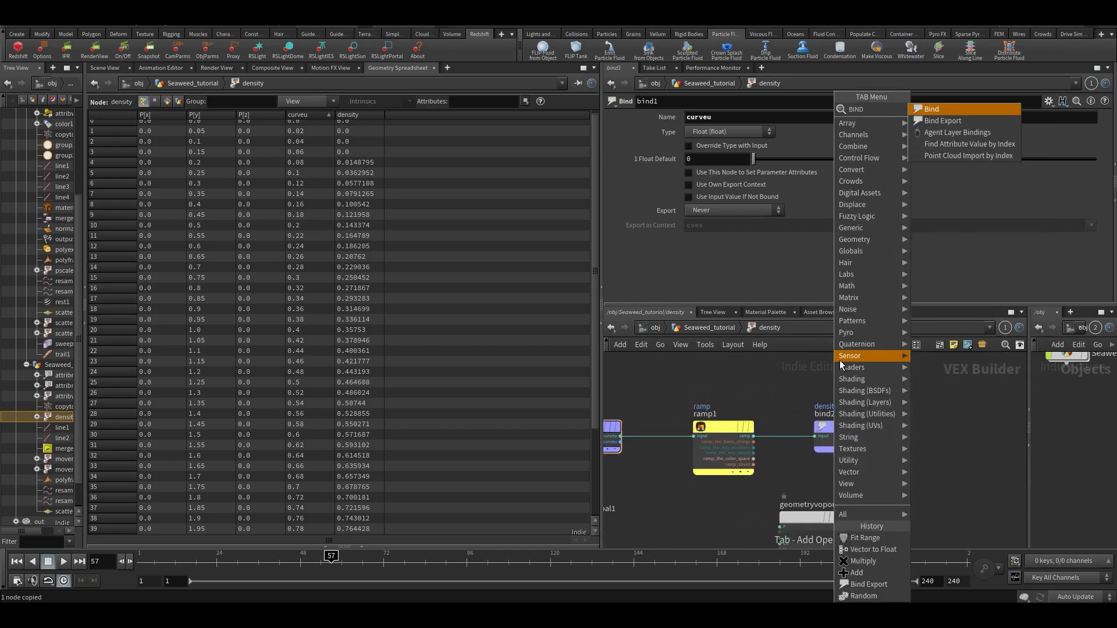
pyautogui.press('Return')
pyautogui.click(820, 387)
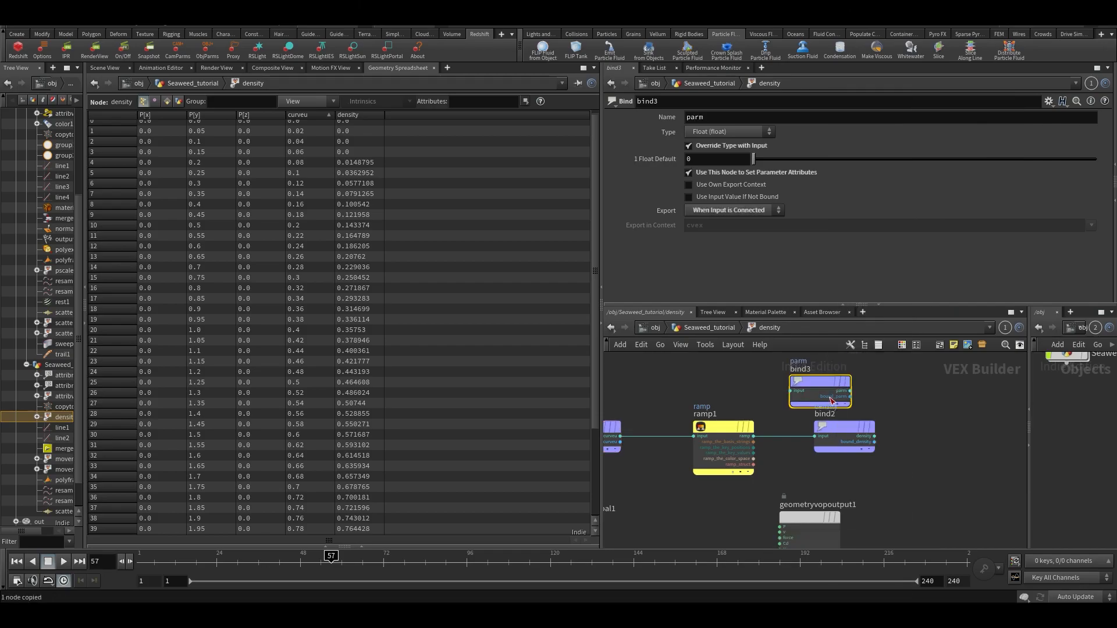
pyautogui.moveTo(825, 382); pyautogui.dragTo(846, 359)
pyautogui.scroll(2, 722, 383)
pyautogui.click(767, 460)
pyautogui.click(854, 358)
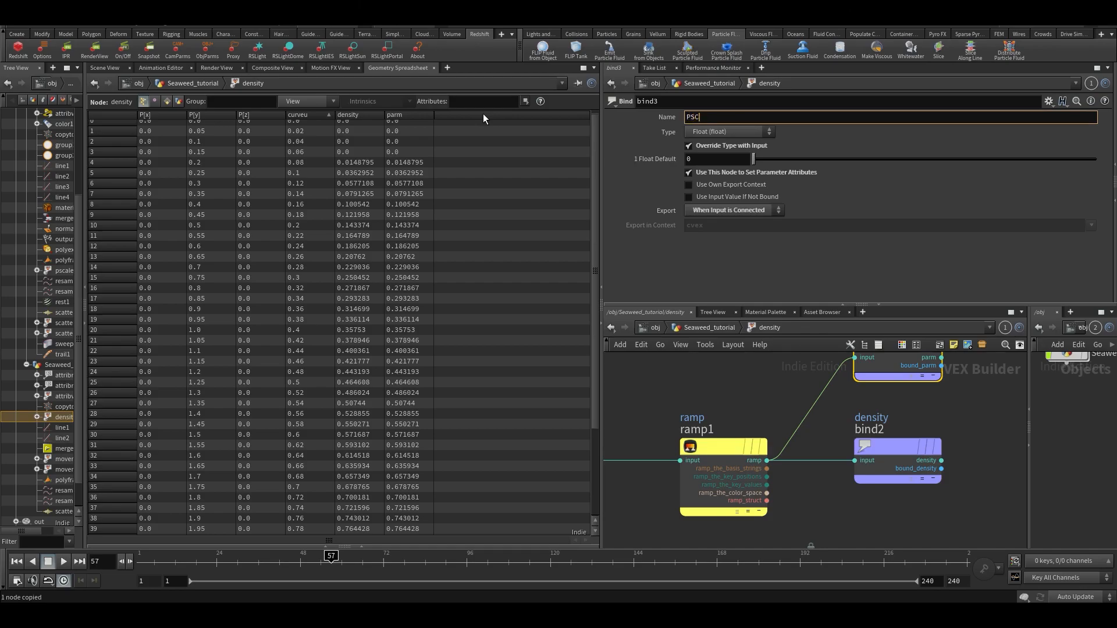
pyautogui.write('psca,e')
pyautogui.press('Return')
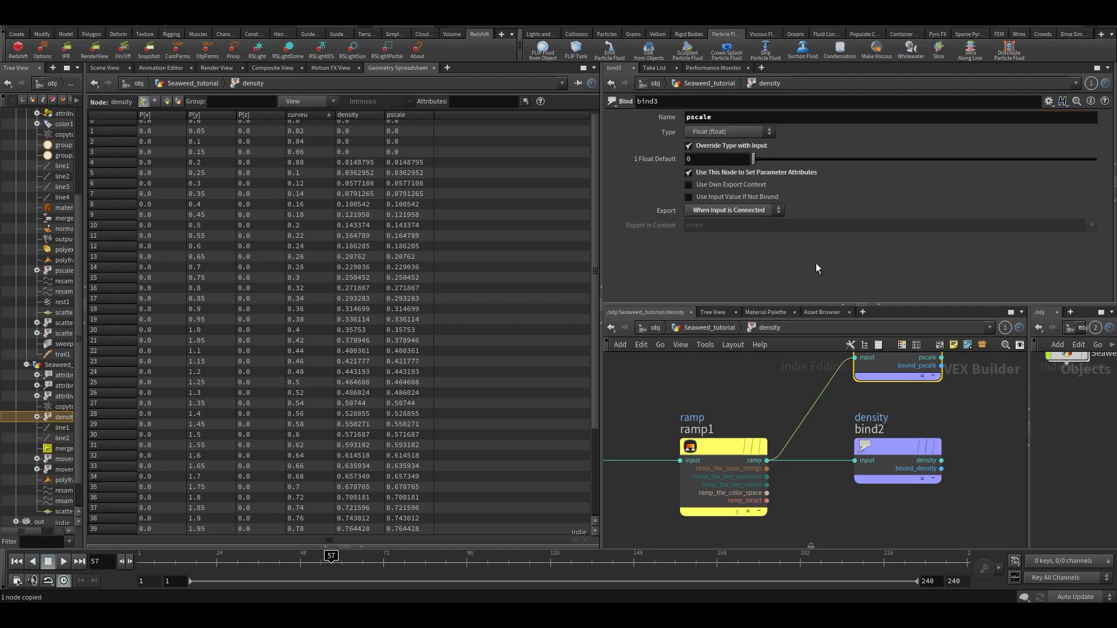
pyautogui.press('u')
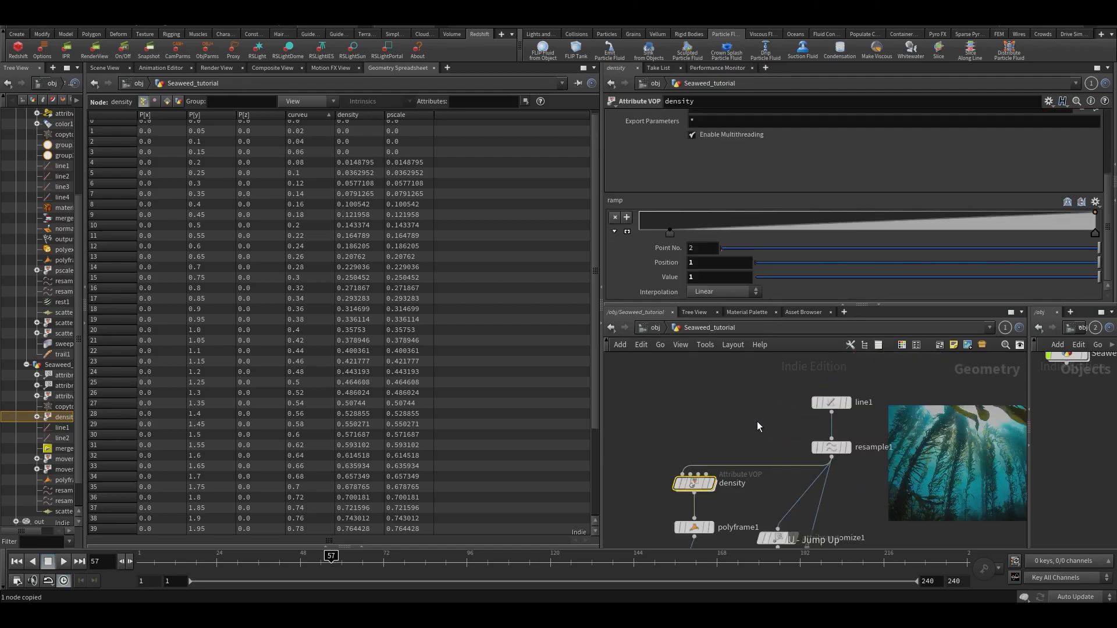
# Check the pscale values on scatter1's points by sorting the spreadsheet by pscale.
pyautogui.moveTo(687, 511); pyautogui.dragTo(711, 391, button='middle')
pyautogui.scroll(3, 748, 450)
pyautogui.click(739, 402)
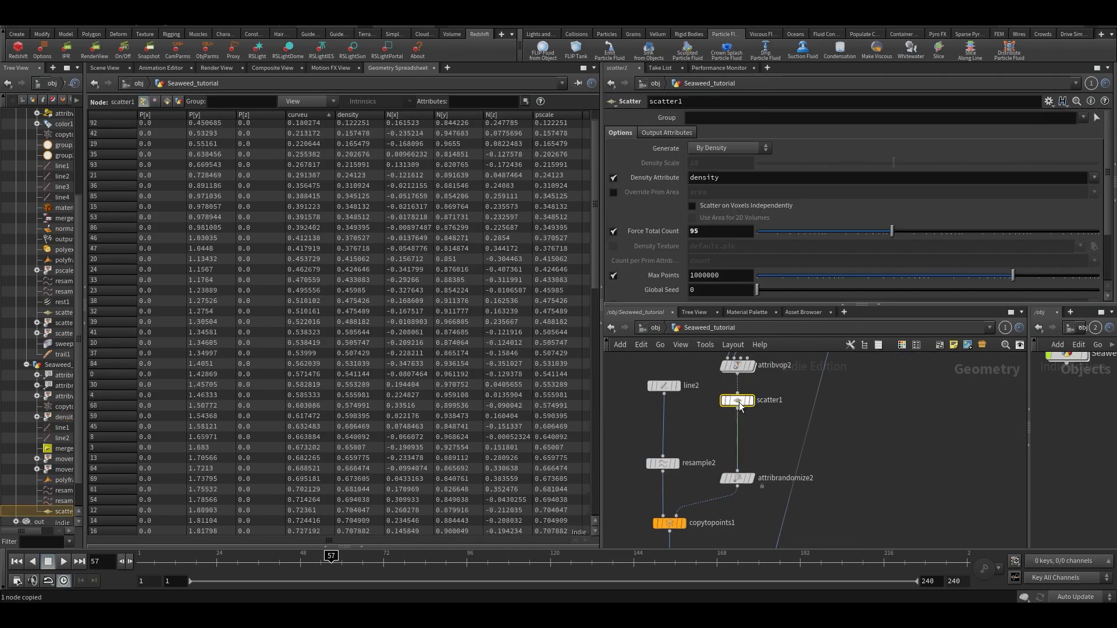
pyautogui.click(561, 117)
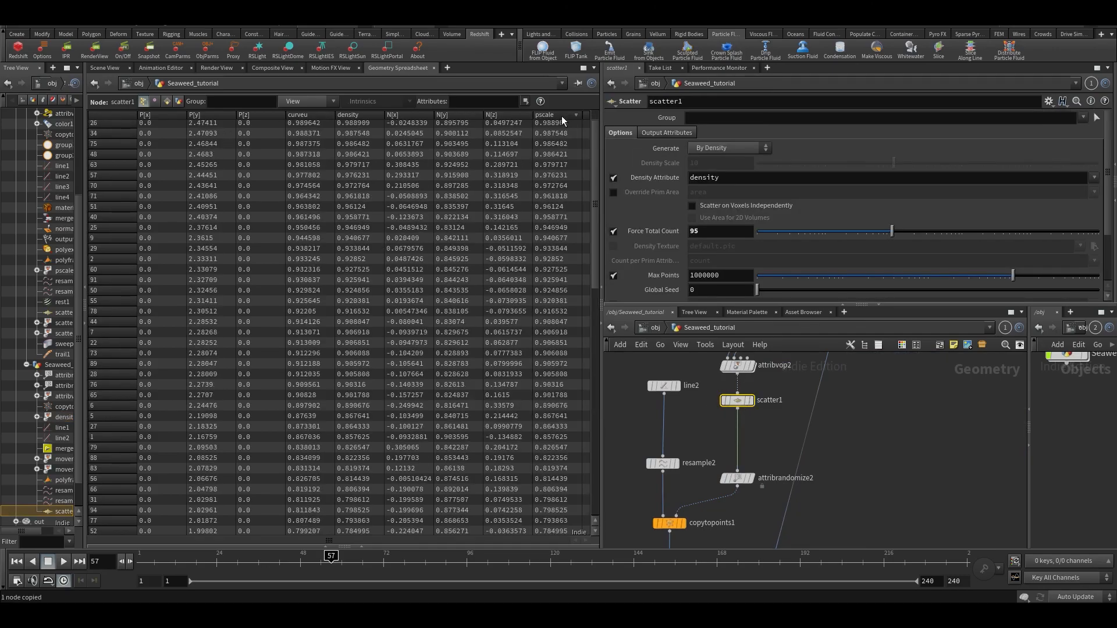
# Set the operation of attribrandomize2 to Multiply for the pscale attribute.
pyautogui.click(738, 481)
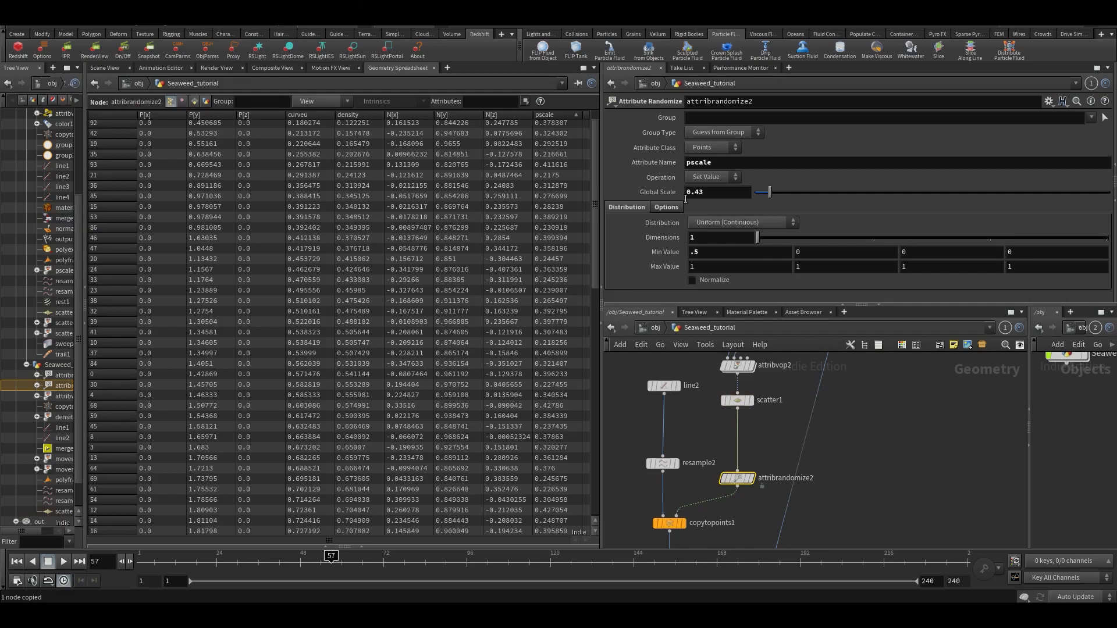
pyautogui.click(721, 180)
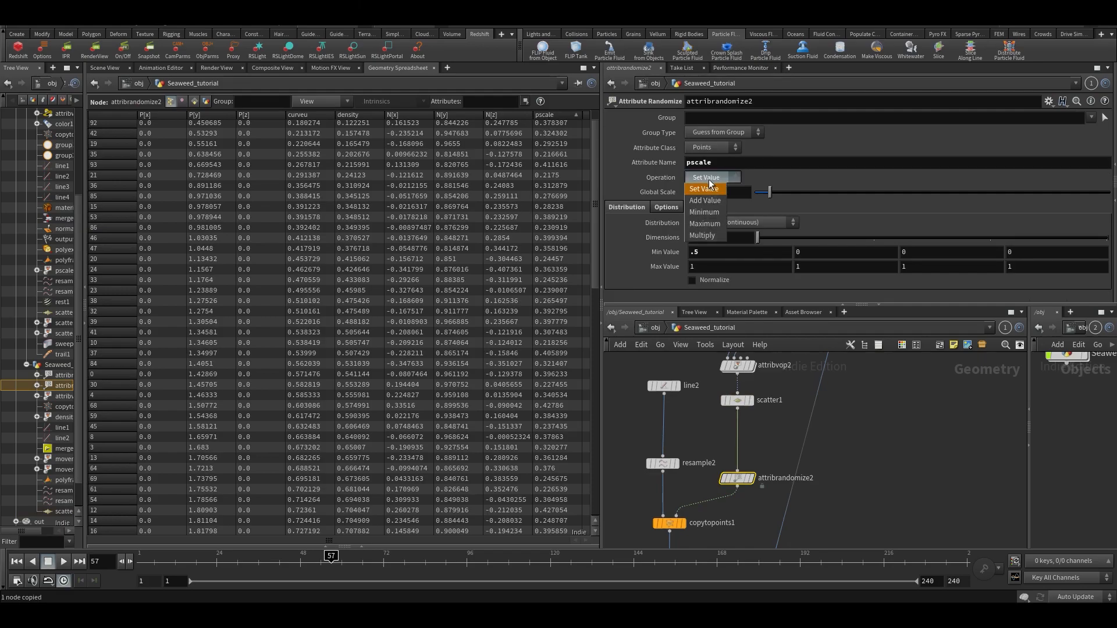
pyautogui.click(717, 237)
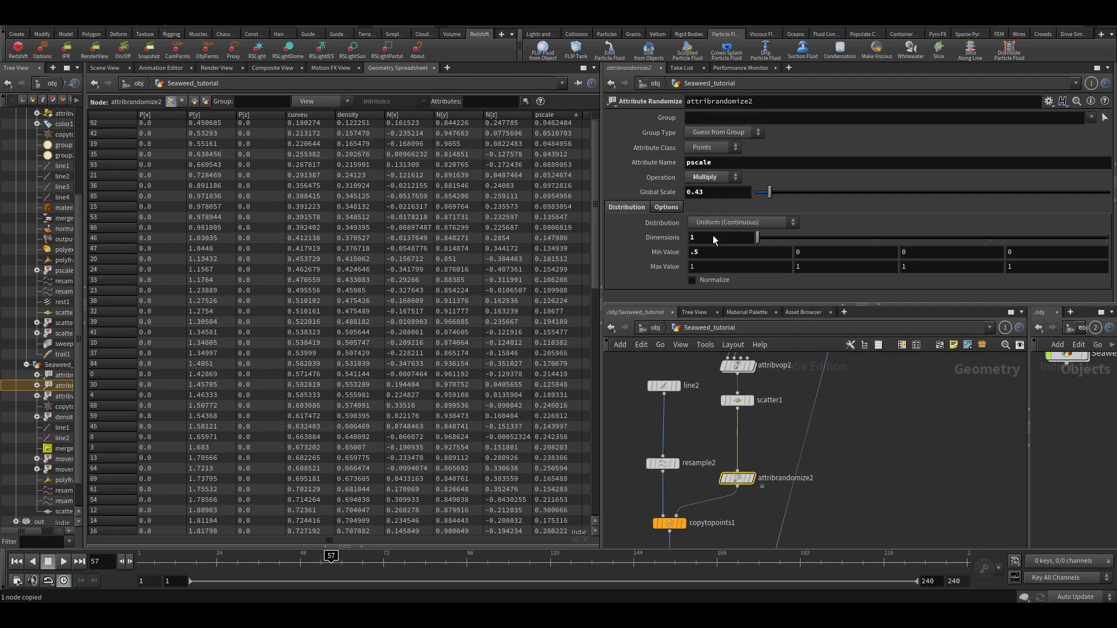
# Display copytopoints1 in the viewport and set attribrandomize2's Global Scale to 0.61.
pyautogui.click(94, 68)
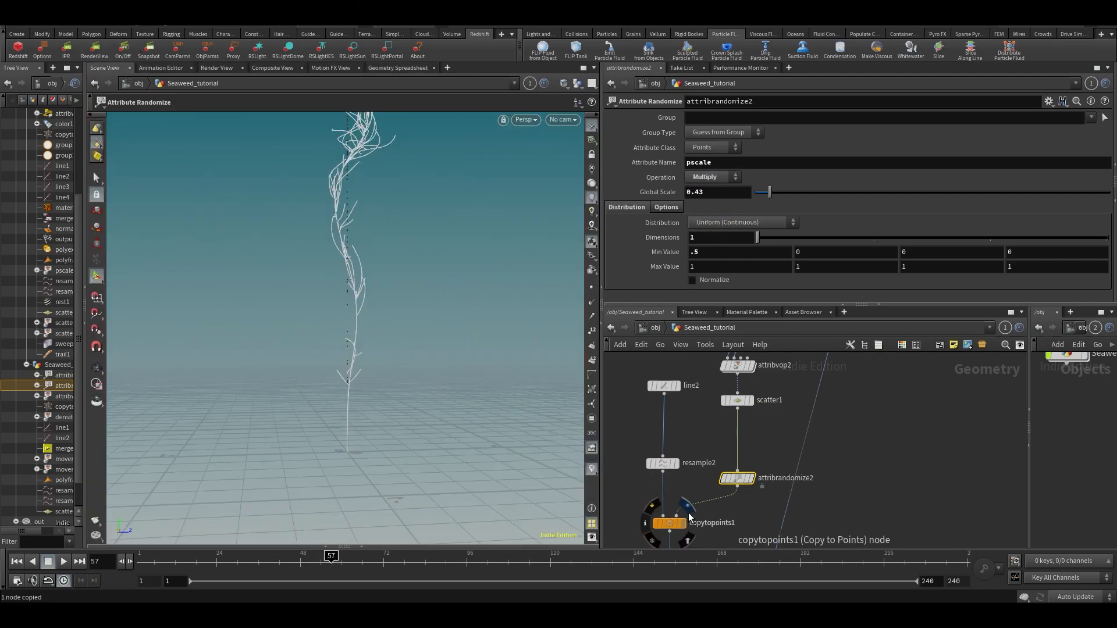
pyautogui.click(689, 513)
pyautogui.keyDown('alt'); pyautogui.moveTo(458, 319); pyautogui.dragTo(360, 382); pyautogui.keyUp('alt')
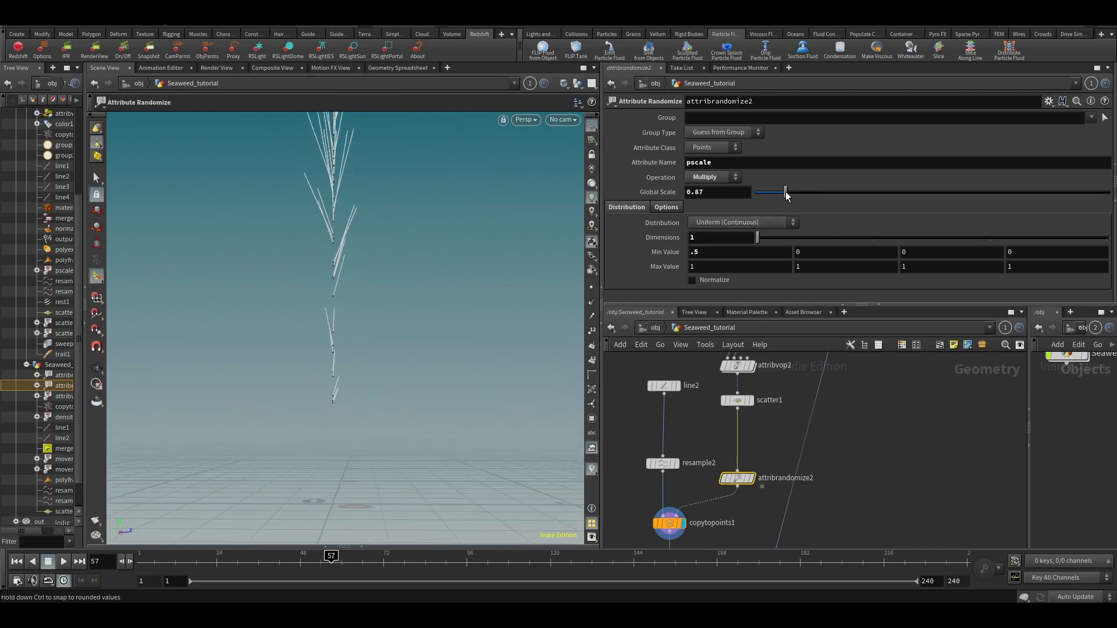
pyautogui.moveTo(779, 196); pyautogui.dragTo(776, 192)
pyautogui.keyDown('alt'); pyautogui.moveTo(381, 265); pyautogui.dragTo(369, 319); pyautogui.keyUp('alt')
pyautogui.keyDown('alt'); pyautogui.moveTo(302, 247); pyautogui.dragTo(314, 273); pyautogui.keyUp('alt')
# Display the movement1 node's output and play the animation.
pyautogui.moveTo(788, 506); pyautogui.dragTo(786, 457, button='middle')
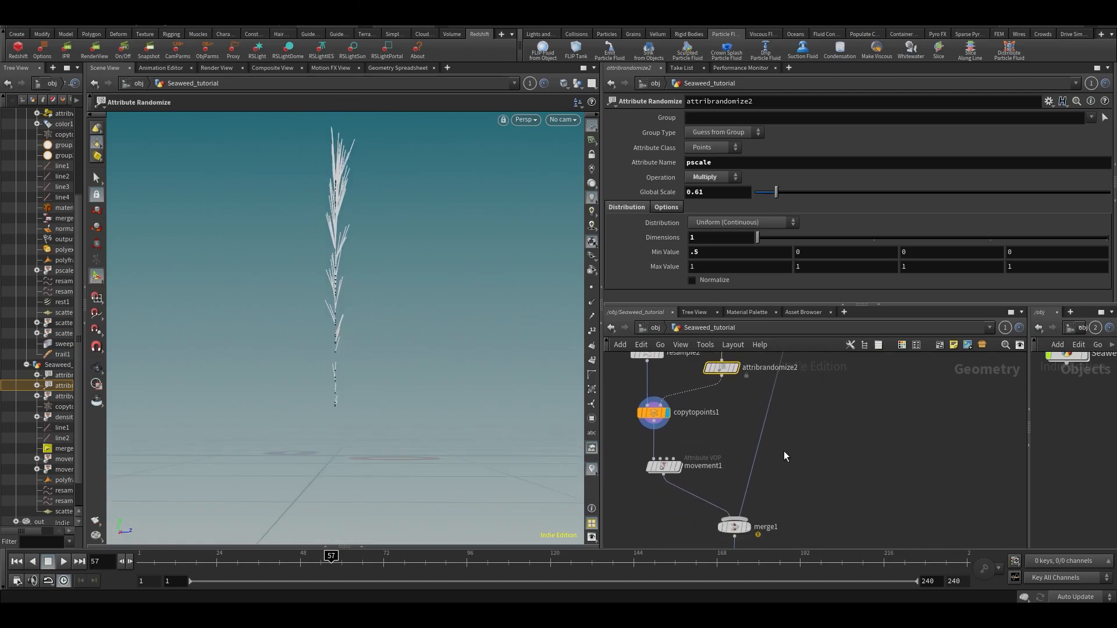
pyautogui.click(678, 453)
pyautogui.press('Up')
# Add a density ramp point at position 0.223499 with value 0.466667 and shift the first point closer to the ramp's start.
pyautogui.moveTo(675, 395); pyautogui.dragTo(690, 489, button='middle')
pyautogui.moveTo(728, 353); pyautogui.dragTo(698, 462, button='middle')
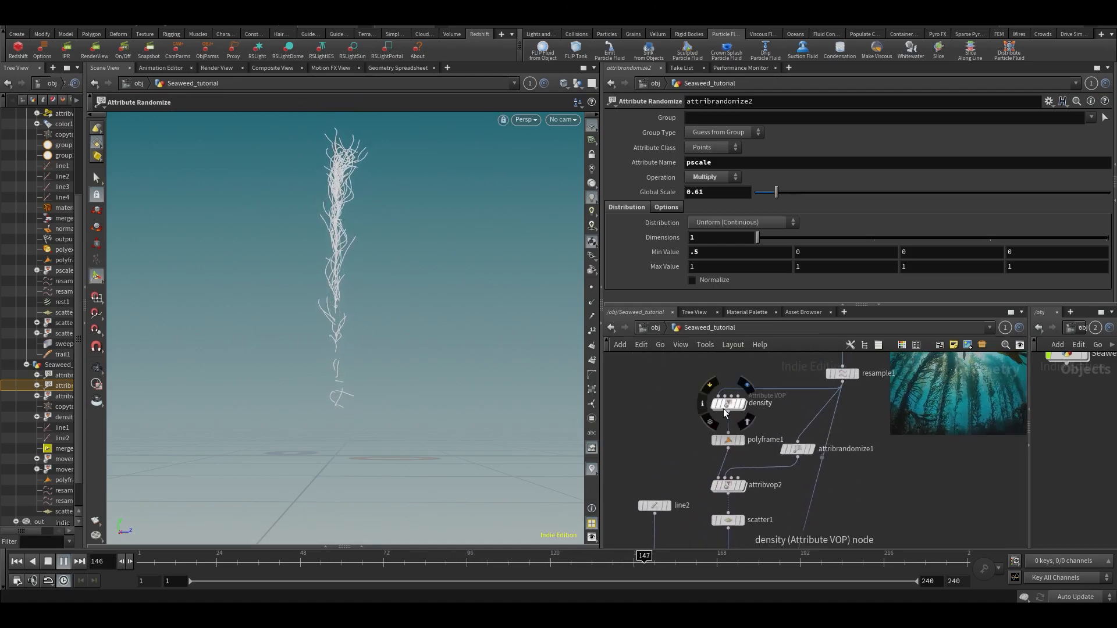
pyautogui.click(728, 403)
pyautogui.click(744, 227)
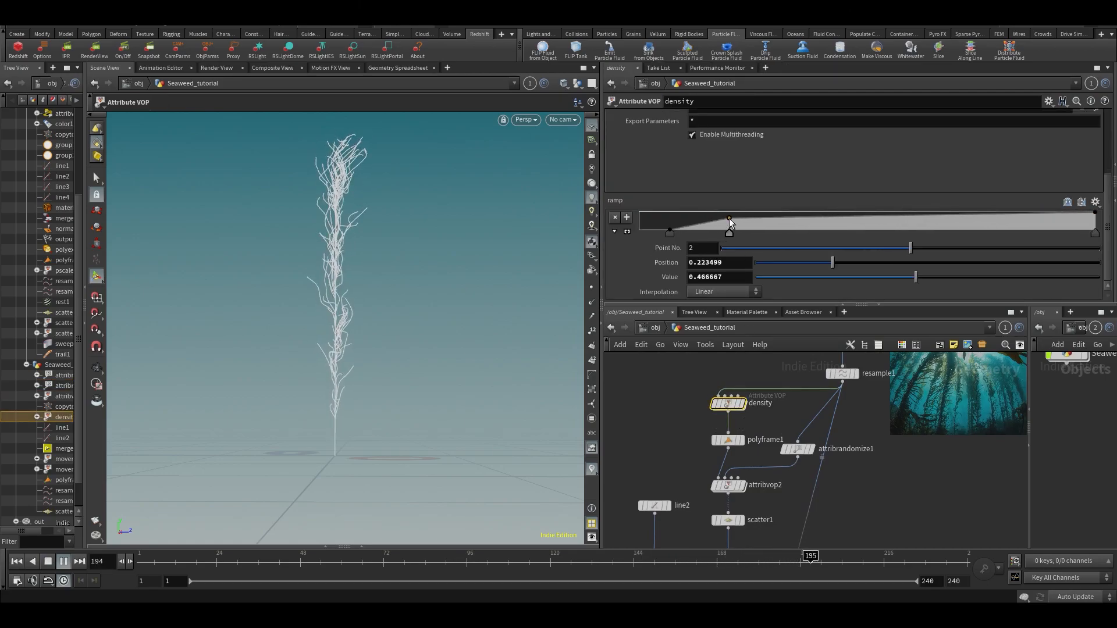
pyautogui.moveTo(669, 232); pyautogui.dragTo(654, 232)
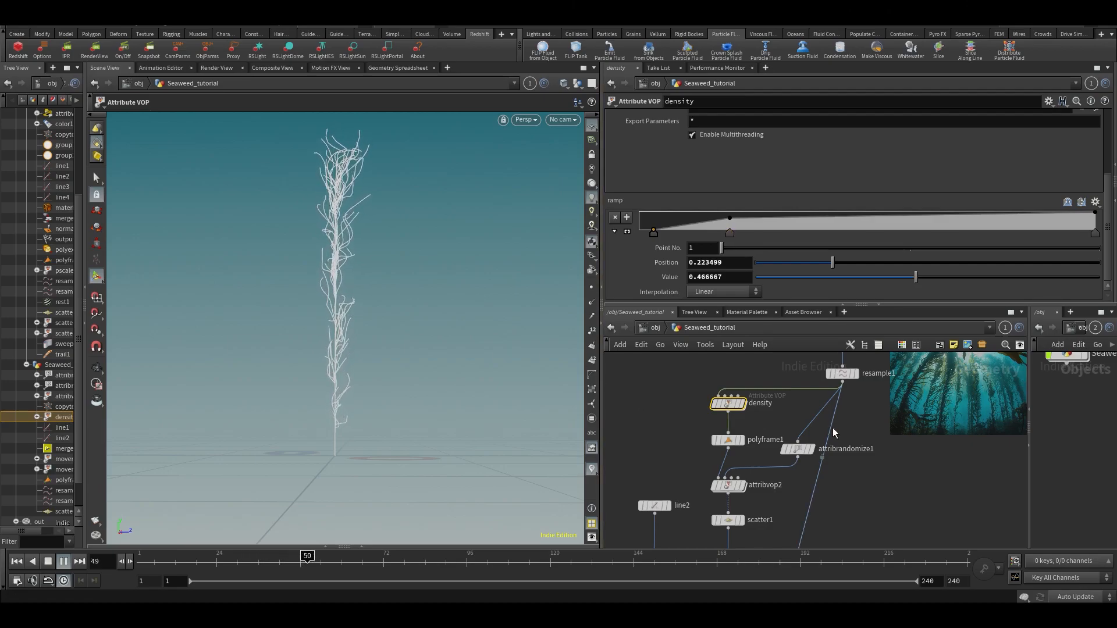
# Display the output of the movement node below merge1 in the viewport.
pyautogui.moveTo(911, 534); pyautogui.dragTo(912, 386, button='middle')
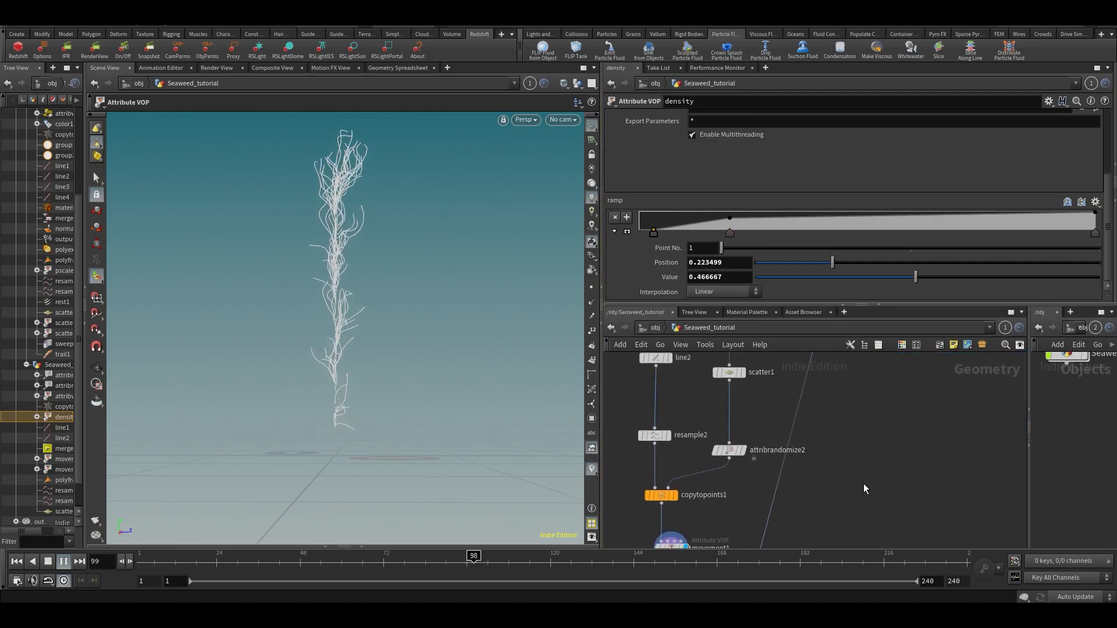
pyautogui.moveTo(762, 542); pyautogui.dragTo(767, 475, button='middle')
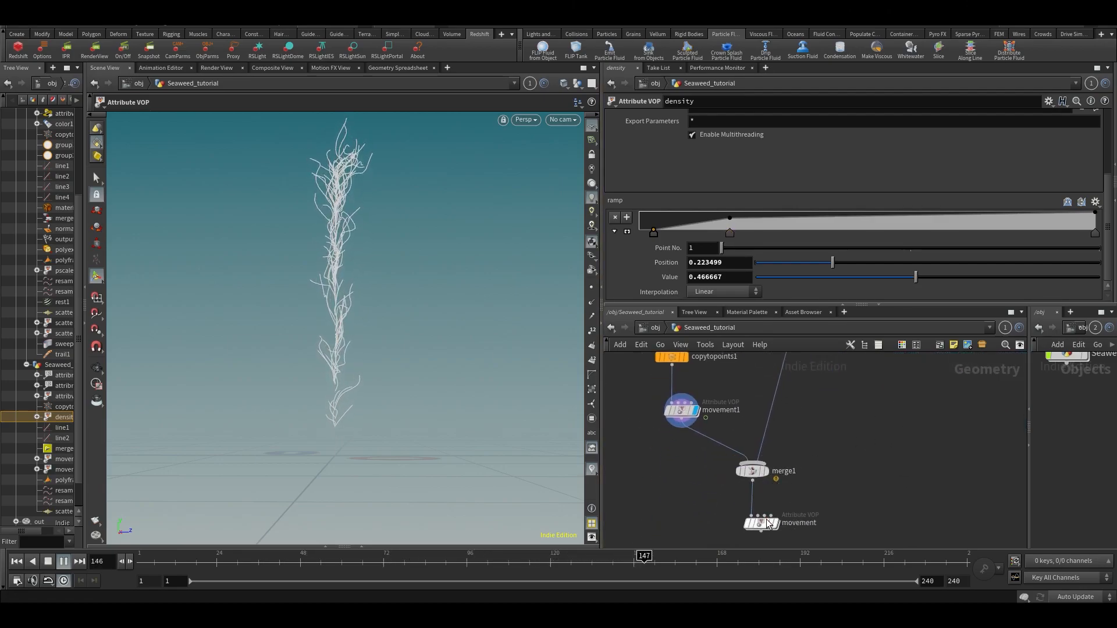
pyautogui.click(784, 503)
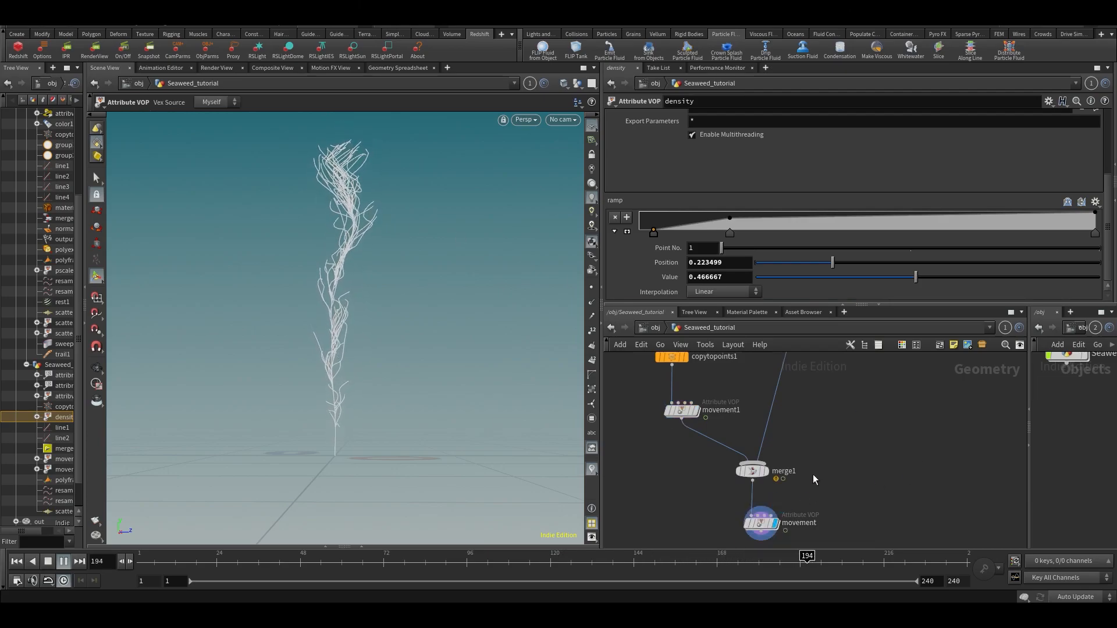
# Set the movement node's Frequency to 1.3 on all three axes and Amplitude to 0.987, and save the scene.
pyautogui.click(796, 520)
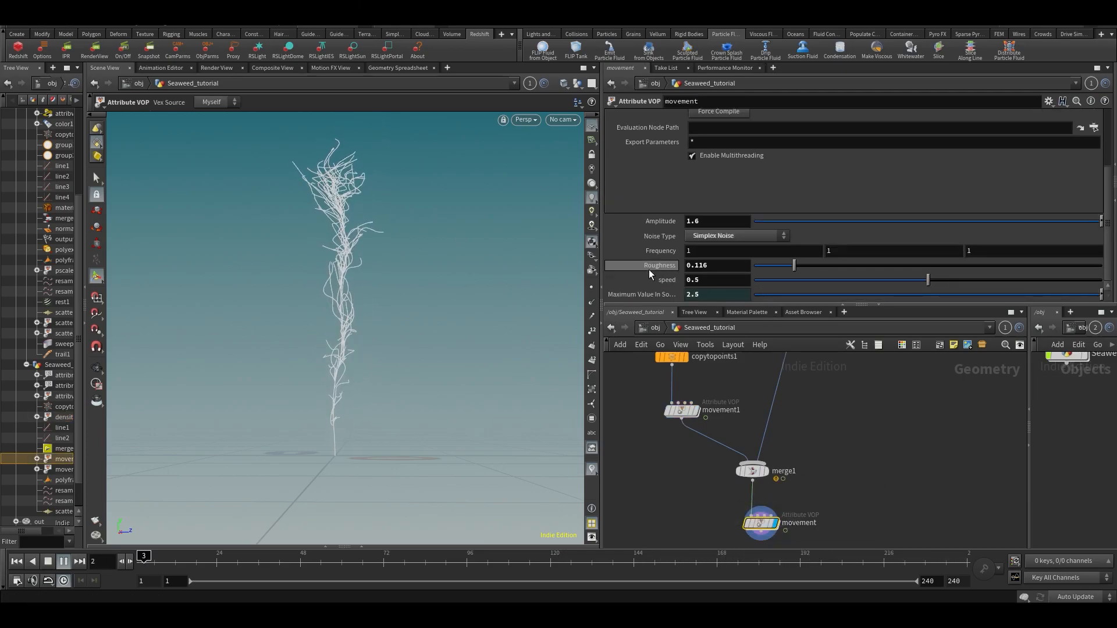
pyautogui.moveTo(662, 250); pyautogui.dragTo(727, 260, button='middle')
pyautogui.moveTo(1099, 223)
pyautogui.mouseDown()
pyautogui.moveTo(1025, 225)
pyautogui.moveTo(1099, 225)
pyautogui.mouseUp()
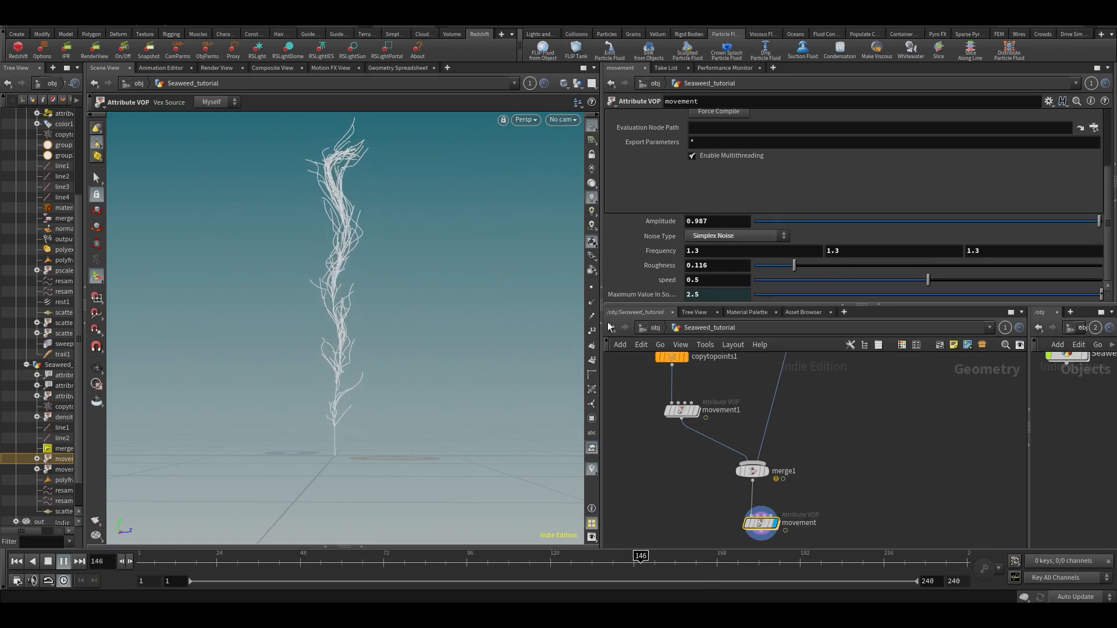
pyautogui.moveTo(868, 430); pyautogui.dragTo(875, 375, button='middle')
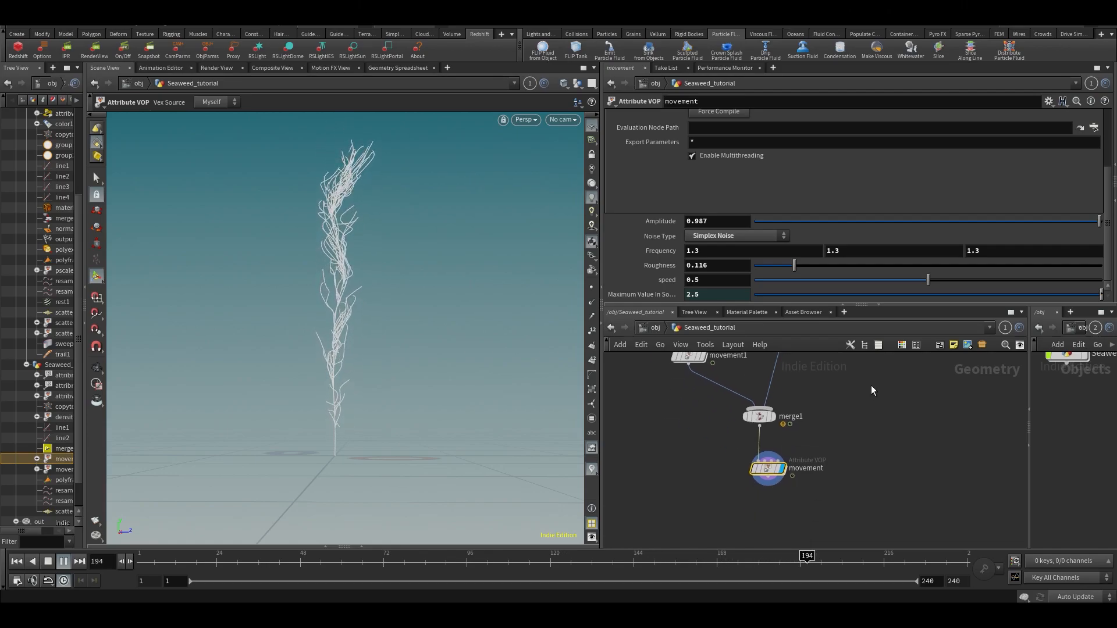
pyautogui.hotkey('ctrl', 's')
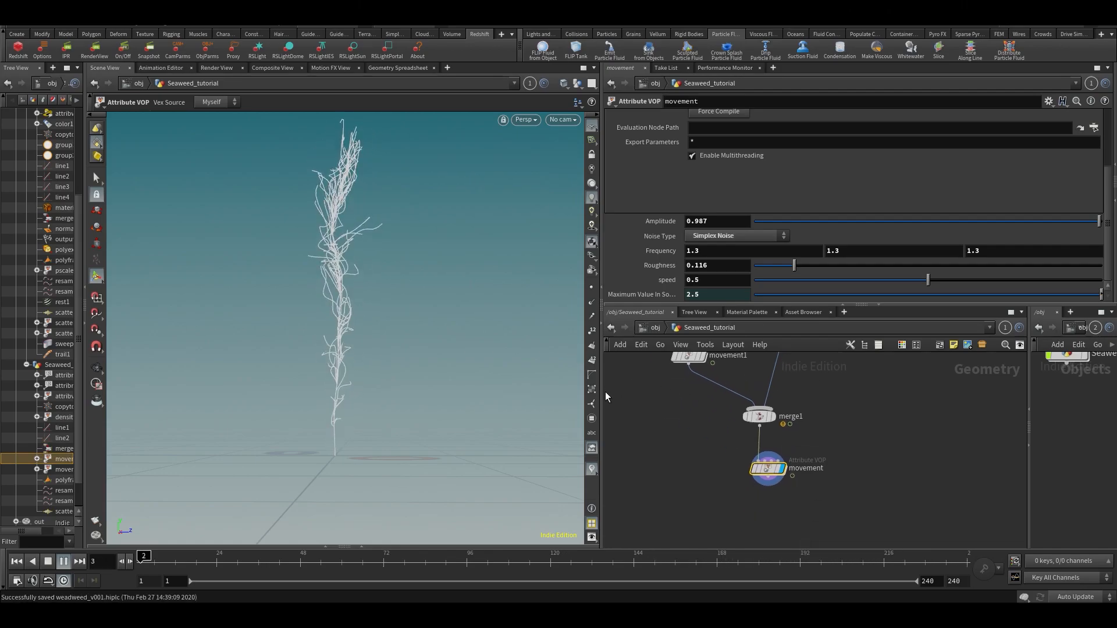
# Stop playback, scrub the timeline and examine the swaying seaweed's stem and branches from different angles.
pyautogui.moveTo(446, 557); pyautogui.dragTo(523, 558)
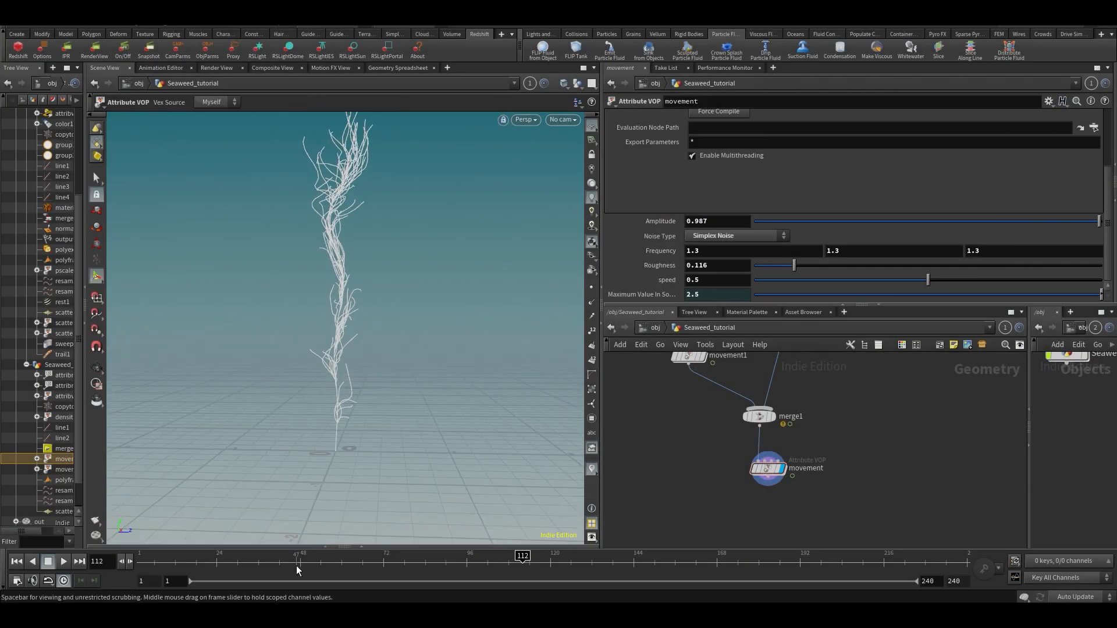
pyautogui.moveTo(303, 557); pyautogui.dragTo(634, 557)
pyautogui.press('Escape')
pyautogui.keyDown('alt'); pyautogui.moveTo(346, 315); pyautogui.dragTo(334, 379, button='right'); pyautogui.keyUp('alt')
pyautogui.keyDown('alt'); pyautogui.moveTo(356, 228); pyautogui.dragTo(320, 386); pyautogui.keyUp('alt')
pyautogui.keyDown('alt'); pyautogui.moveTo(308, 261); pyautogui.dragTo(286, 296); pyautogui.keyUp('alt')
pyautogui.moveTo(307, 336); pyautogui.dragTo(396, 220)
pyautogui.keyDown('alt'); pyautogui.moveTo(350, 328); pyautogui.dragTo(346, 306, button='middle'); pyautogui.keyUp('alt')
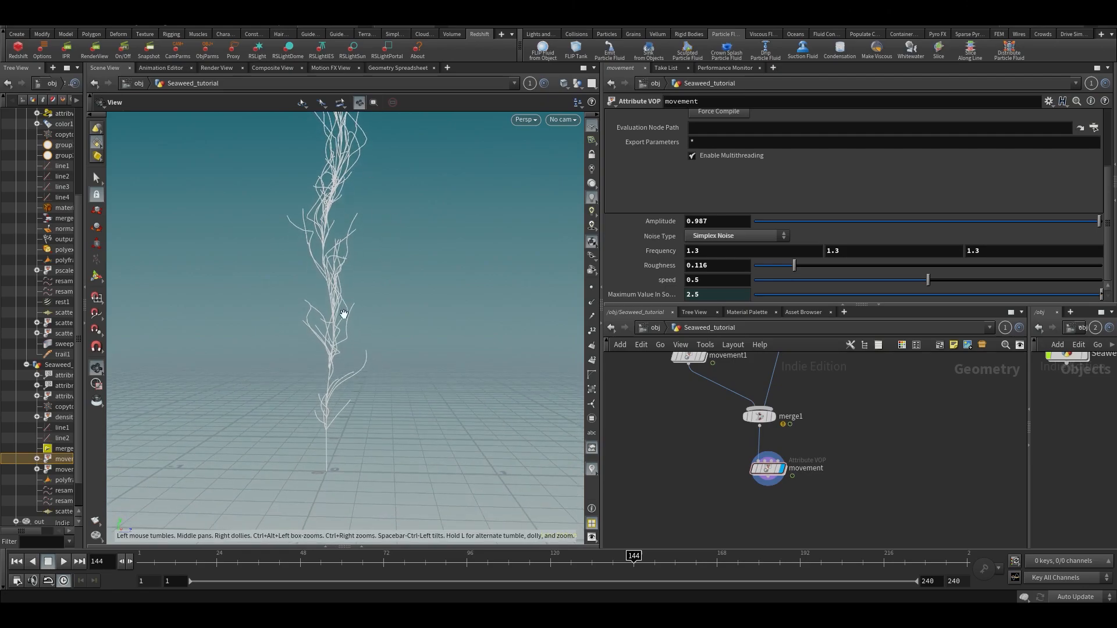
pyautogui.moveTo(290, 560); pyautogui.dragTo(530, 556)
pyautogui.moveTo(751, 541); pyautogui.dragTo(771, 465, button='middle')
pyautogui.moveTo(742, 411); pyautogui.dragTo(717, 499, button='middle')
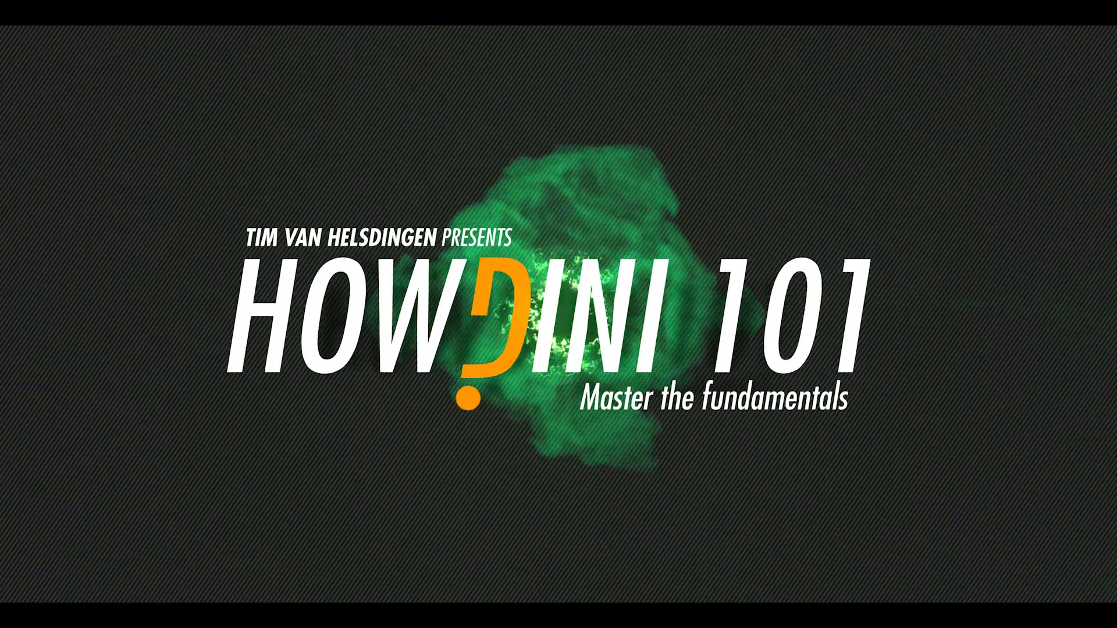